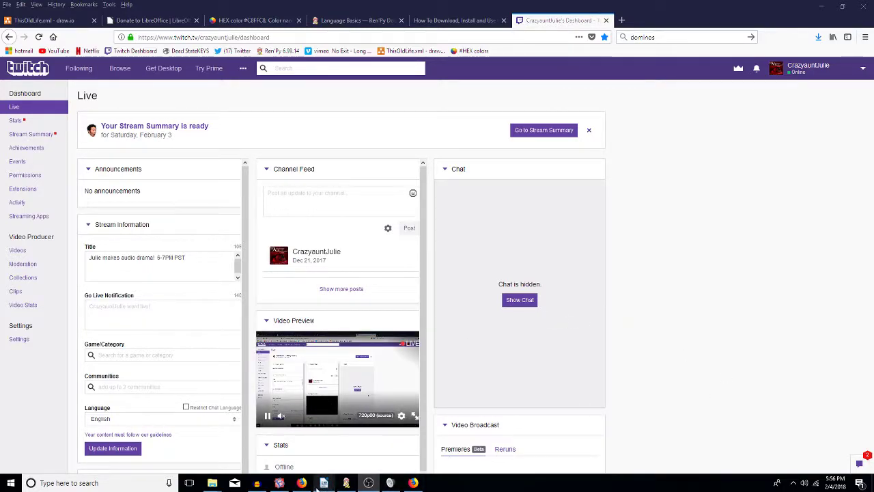
- Switch to Audacity and open the 1gerald project from the 1gerald folder inside Teeth_episode 4's 1SCENES folder
mouse_move(306, 486)
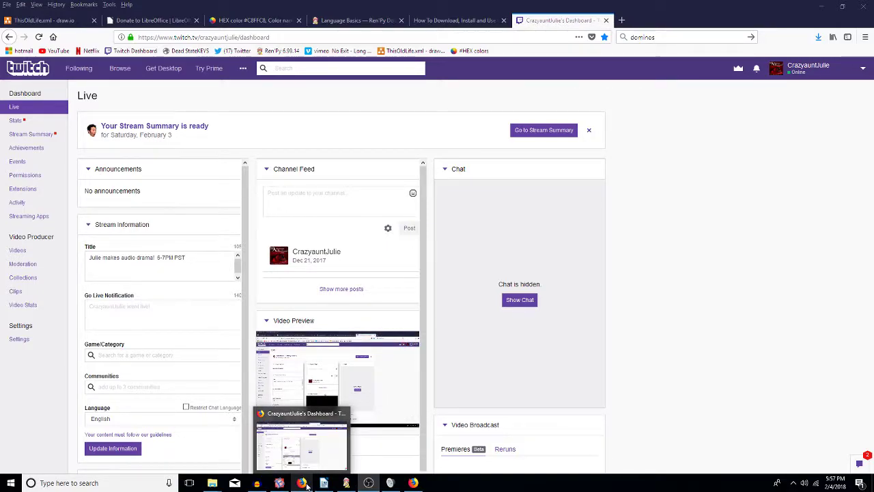
click(257, 483)
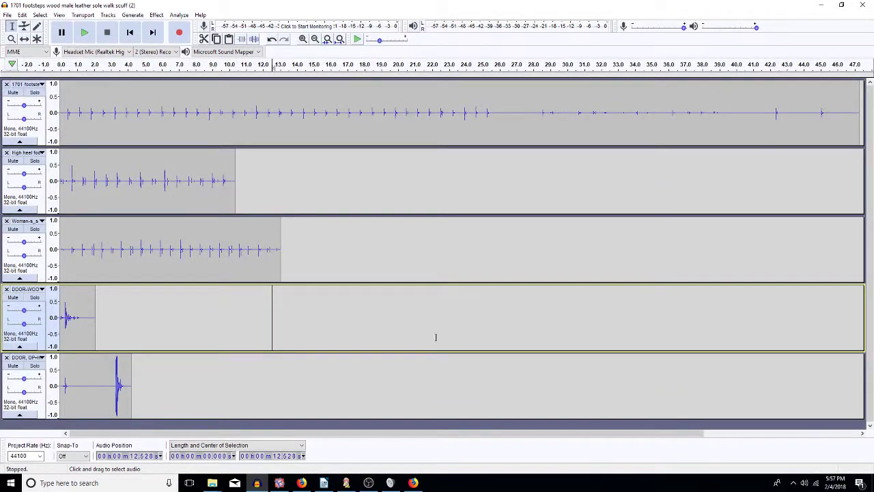
click(7, 15)
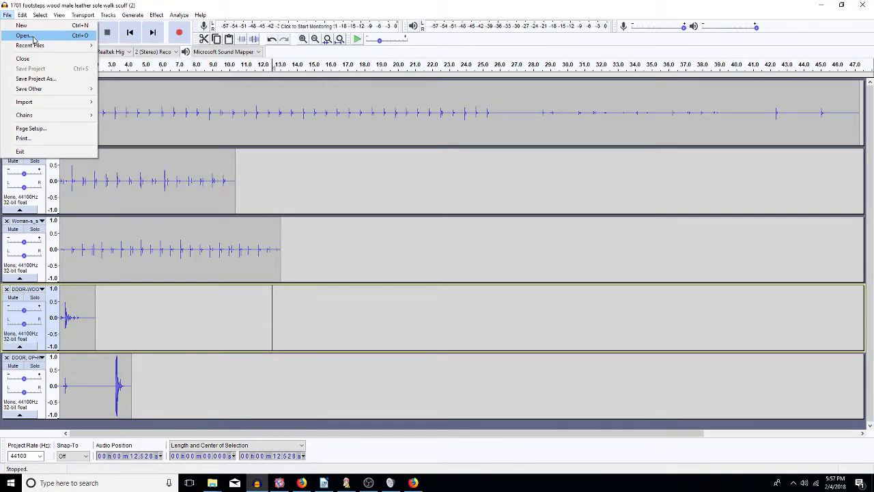
click(27, 35)
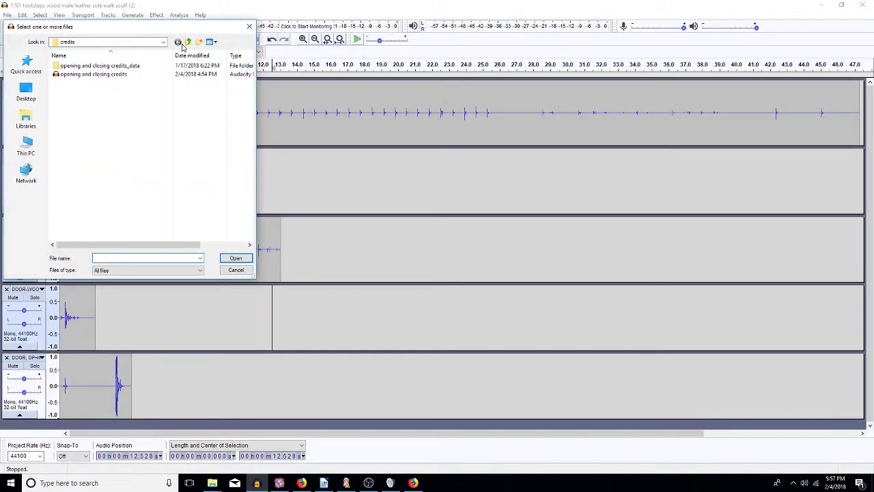
click(190, 44)
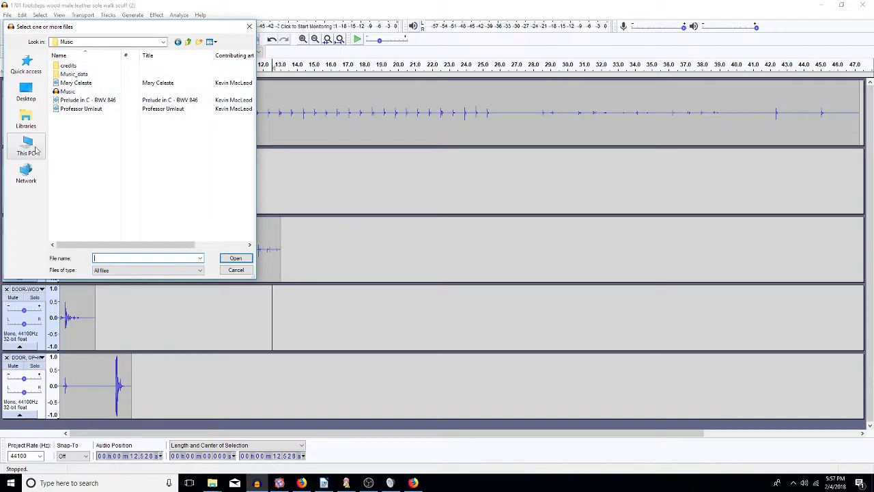
click(189, 42)
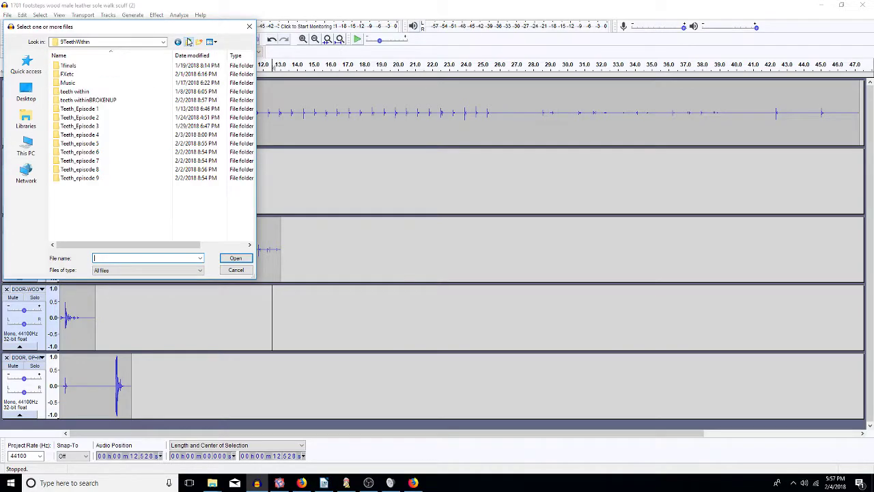
double_click(88, 135)
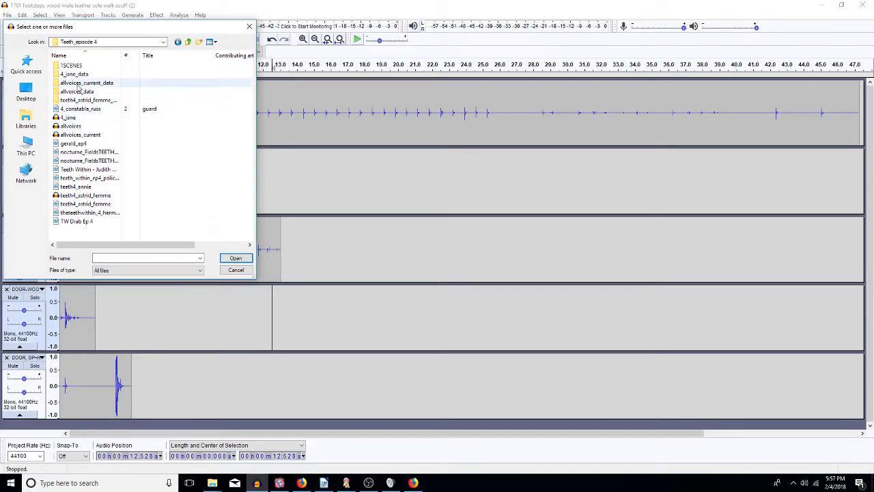
double_click(77, 67)
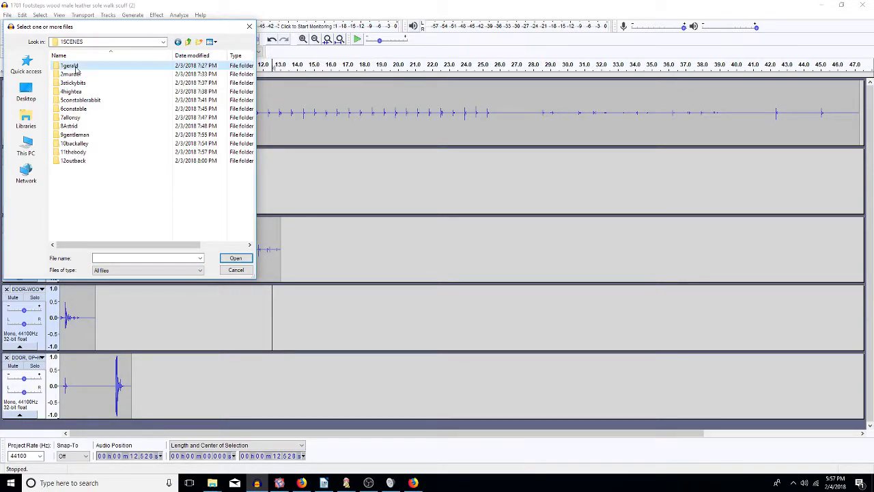
double_click(76, 67)
double_click(73, 73)
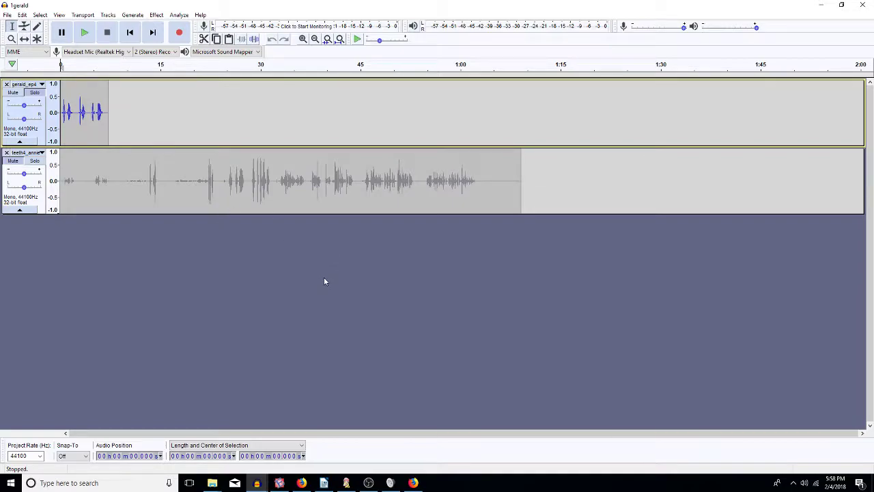
- Save the project under the new name 1gerald_edited in the same folder
click(7, 15)
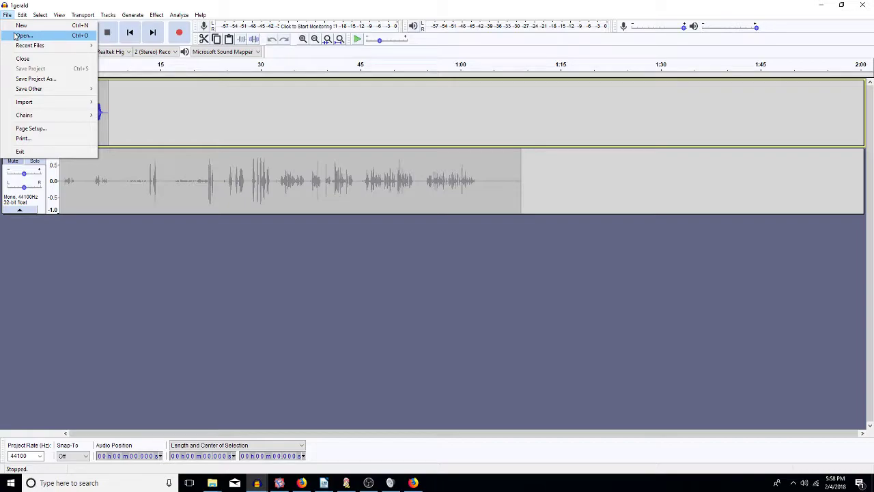
click(38, 79)
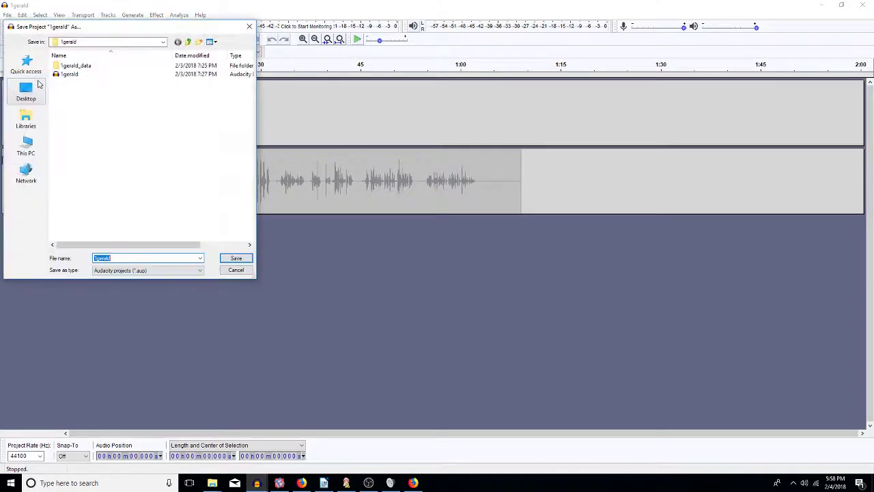
key(End)
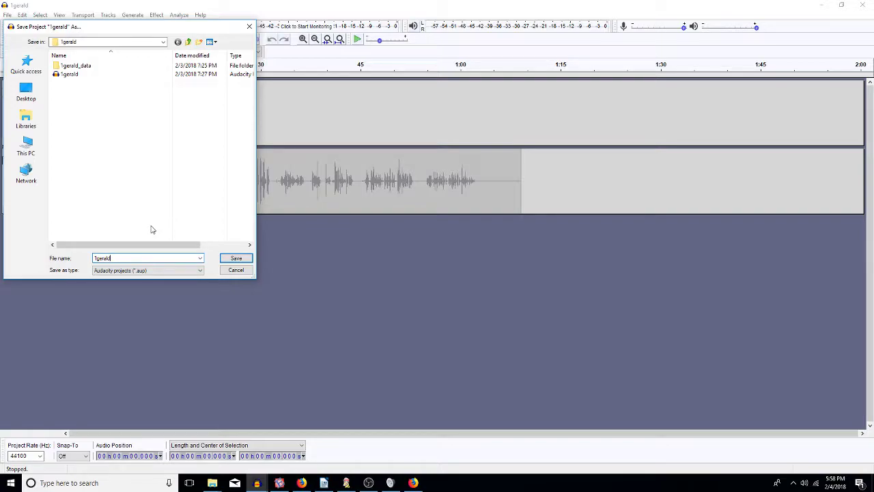
text(_edited)
key(Return)
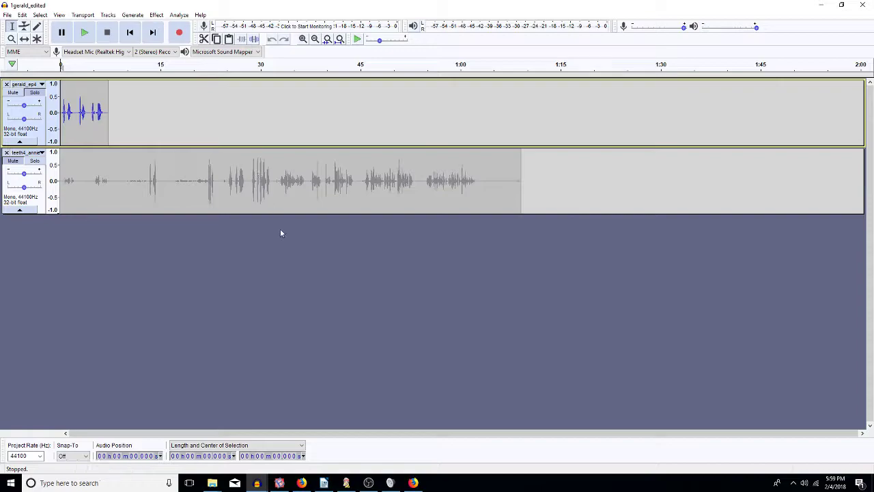
- Insert about 7.2 s of silence at the start of the gerald_ep4 track, ahead of the speech
double_click(83, 124)
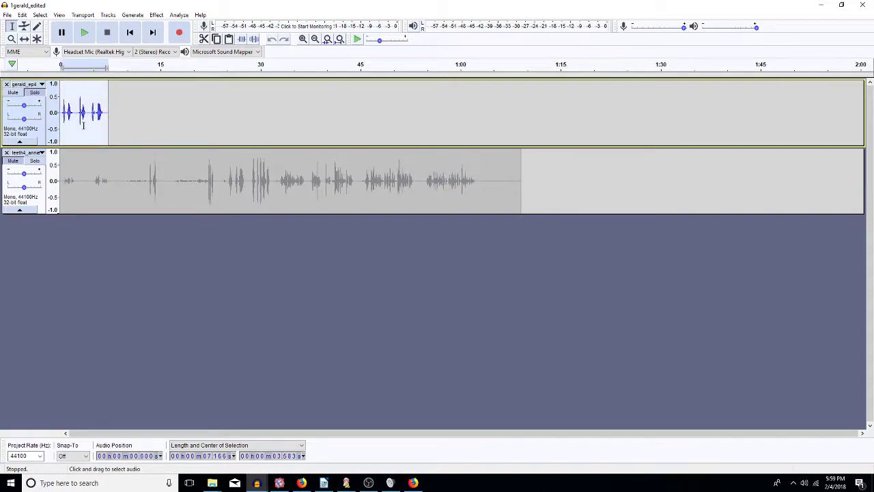
key(ctrl+shift+a)
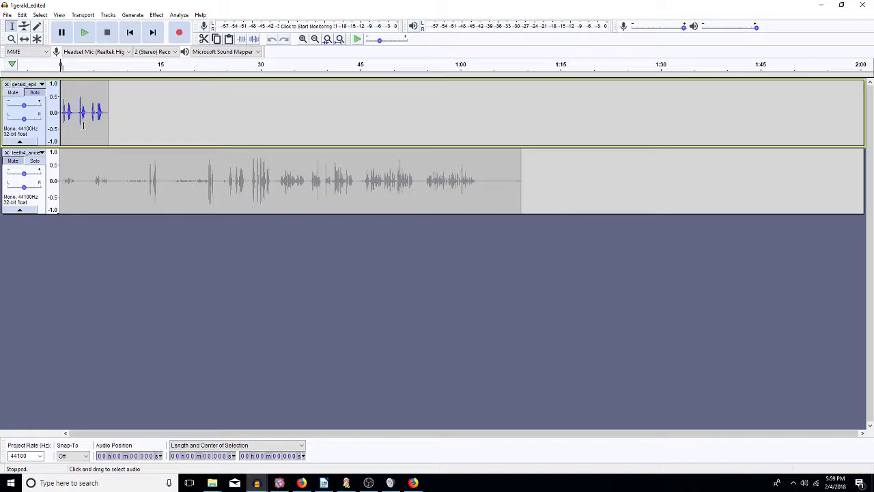
key(ctrl+v)
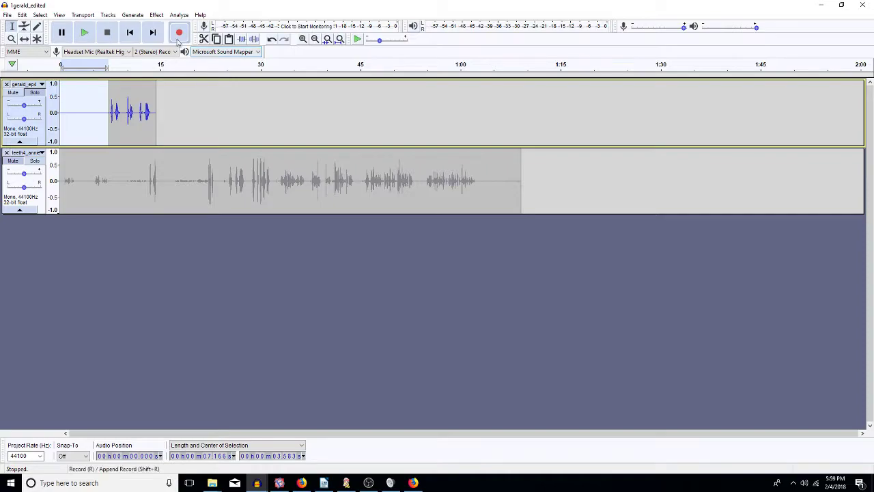
- Delete about 2.4 s of the silence just before the first spoken take in the gerald_ep4 track
click(302, 39)
click(302, 39)
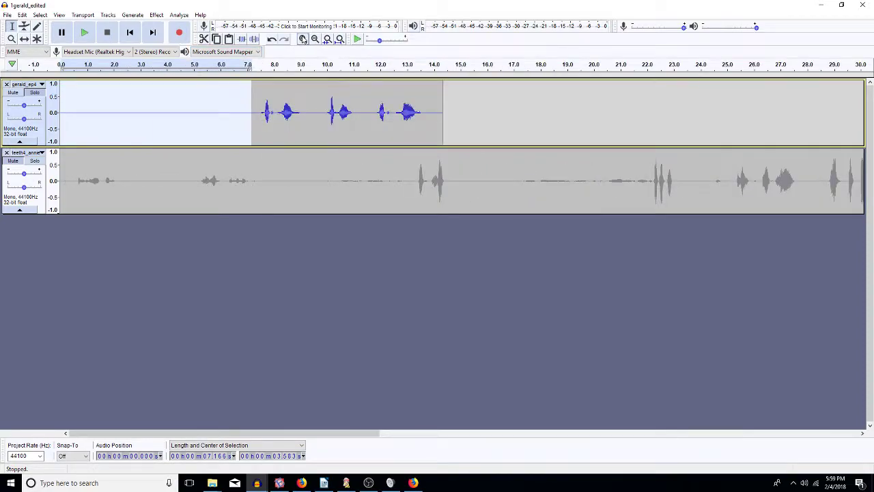
click(257, 111)
drag(257, 113, 193, 116)
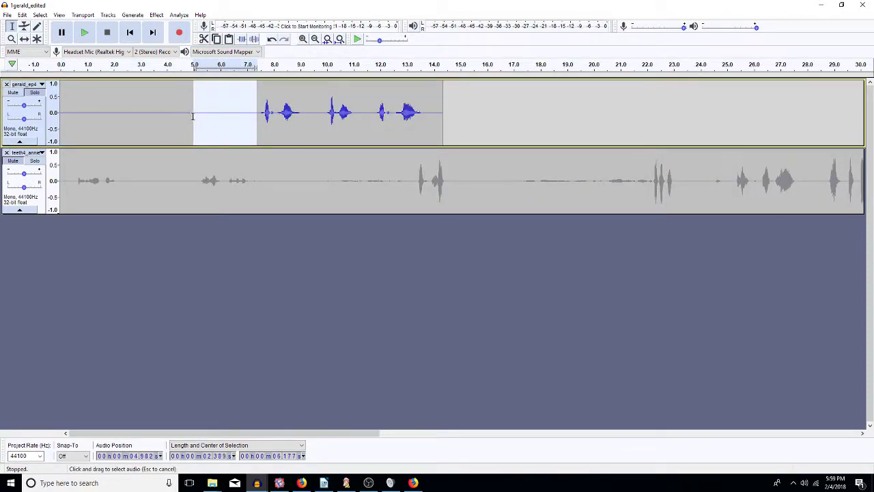
key(Delete)
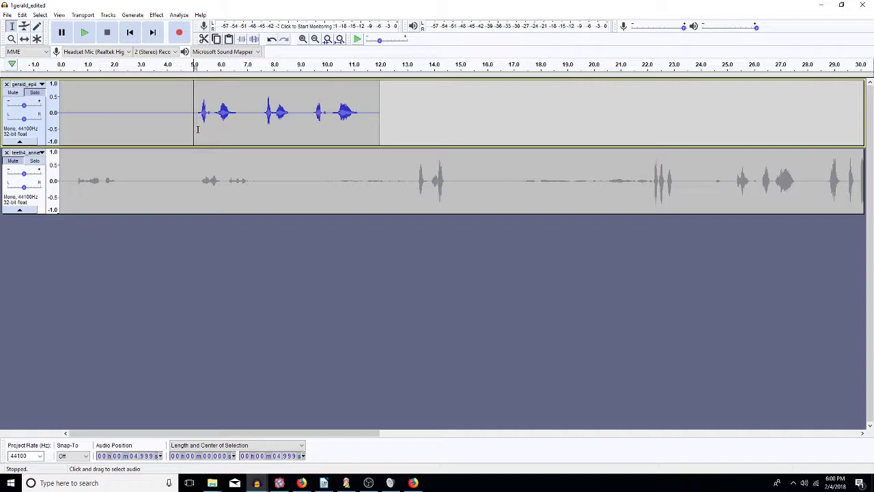
- Play the gerald_ep4 takes and silence the last two, from about 7.1 s to the end of the clip
key(space)
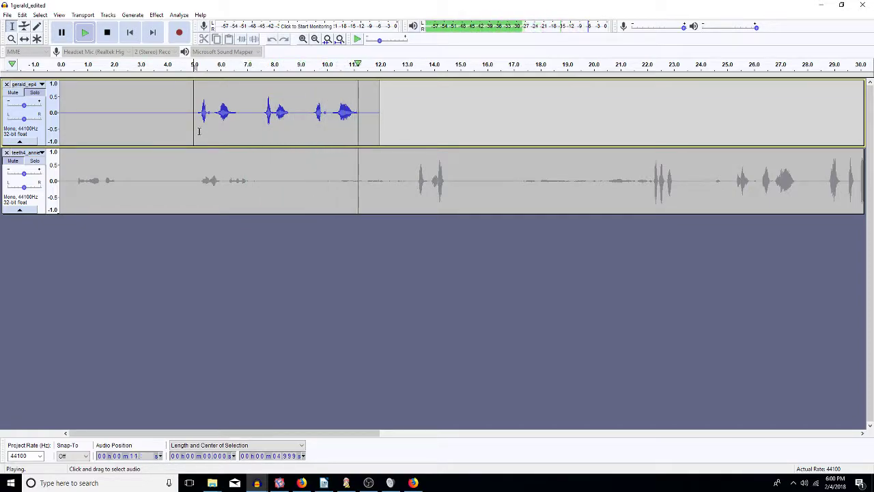
key(space)
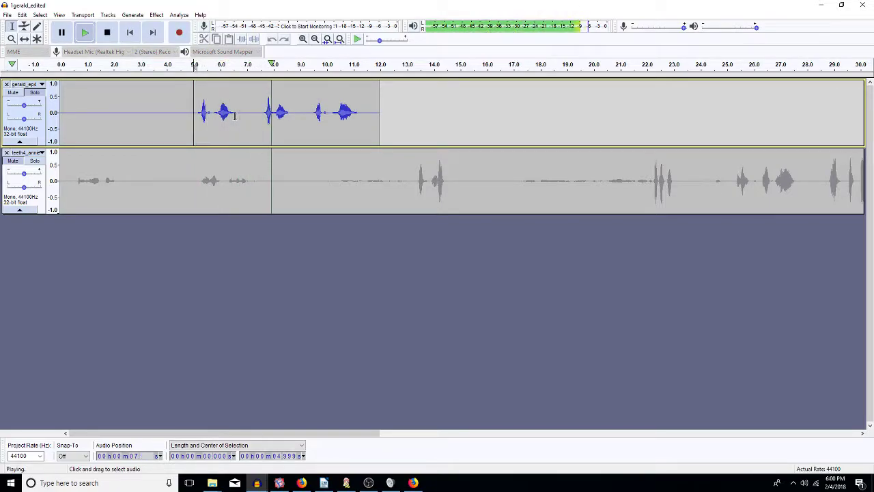
key(space)
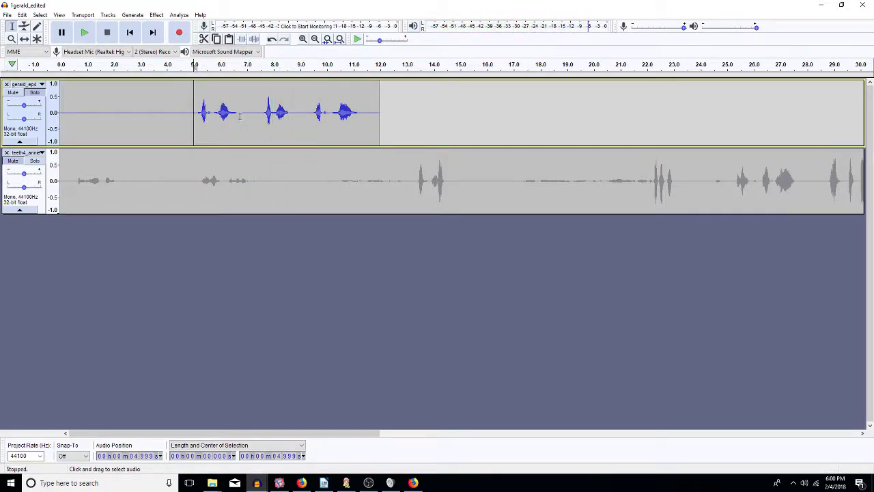
drag(249, 113, 376, 109)
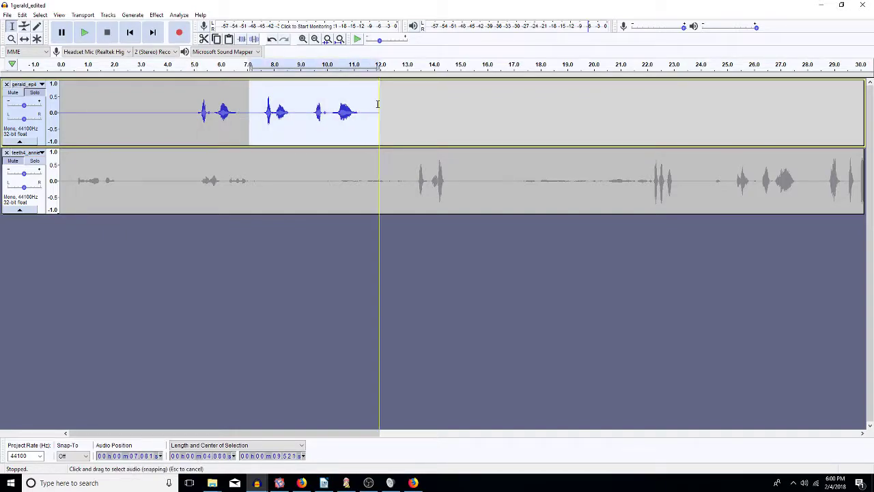
key(ctrl+l)
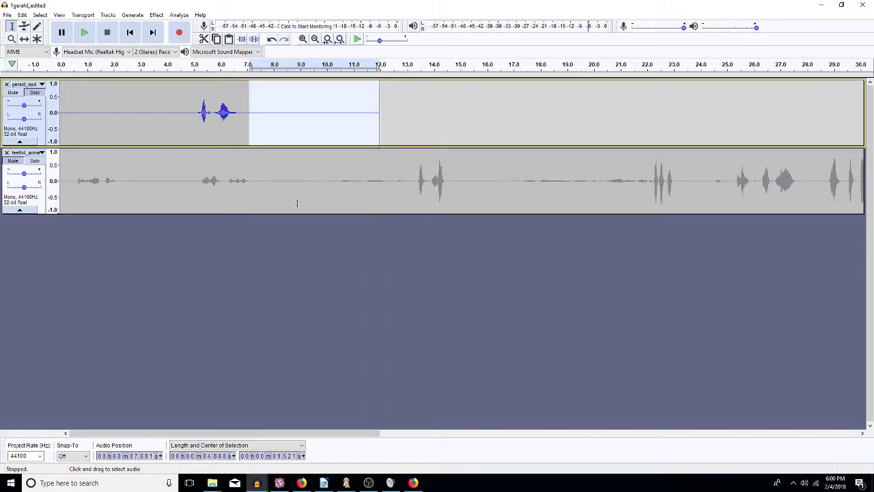
- Solo the teeth4_annie track and play it from about 5.3 s
click(273, 209)
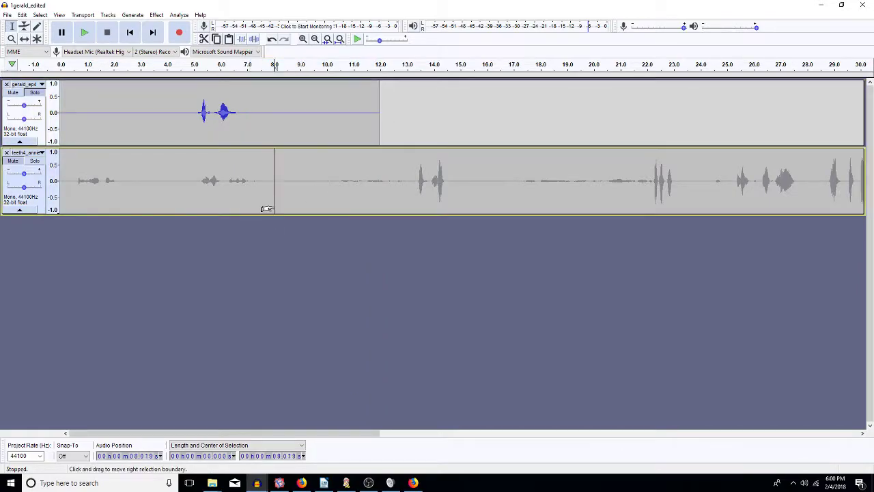
click(39, 162)
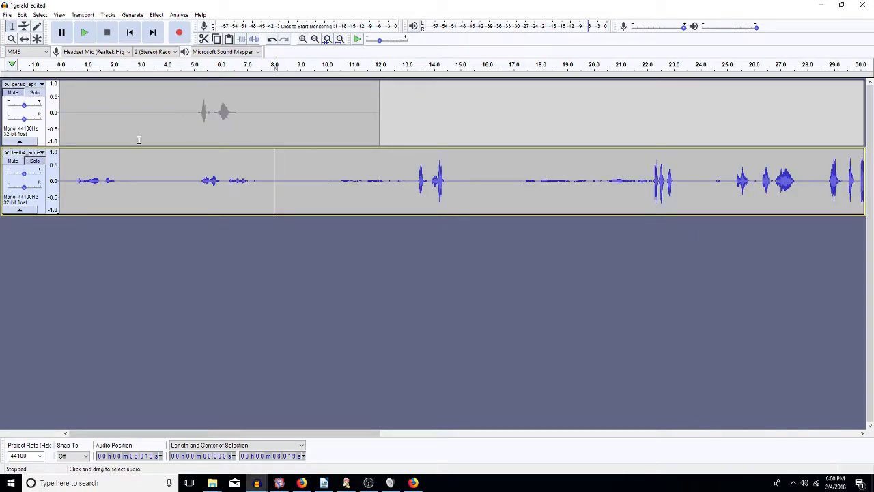
click(315, 39)
click(131, 181)
key(space)
key(space)
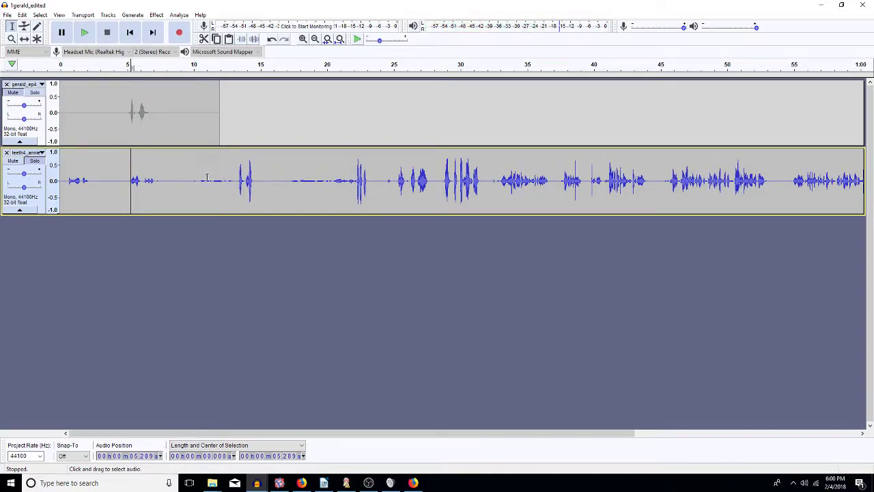
- Play the teeth4_annie line at about 13.4 s and silence the track from its start to about 13.2 s
click(239, 181)
key(space)
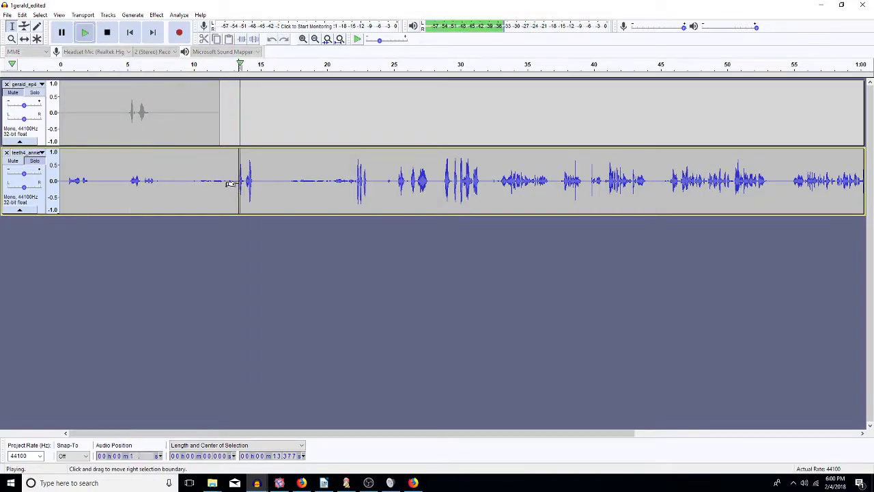
key(space)
drag(235, 181, 58, 195)
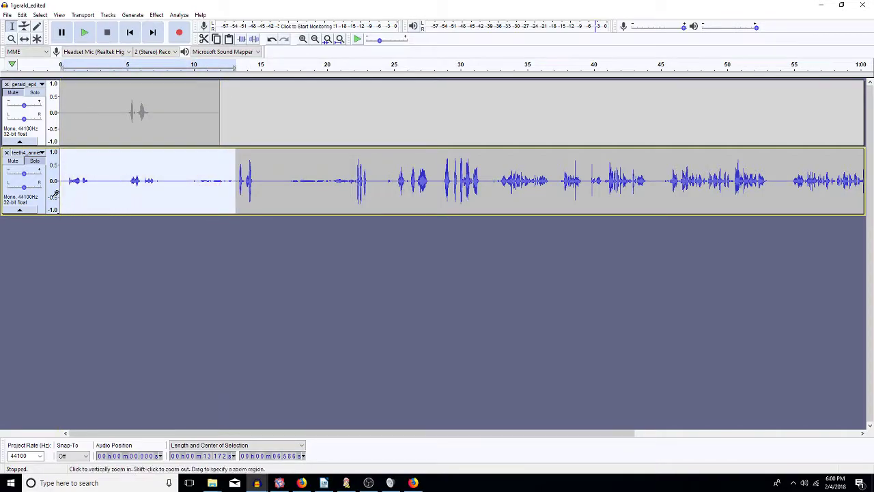
key(ctrl+l)
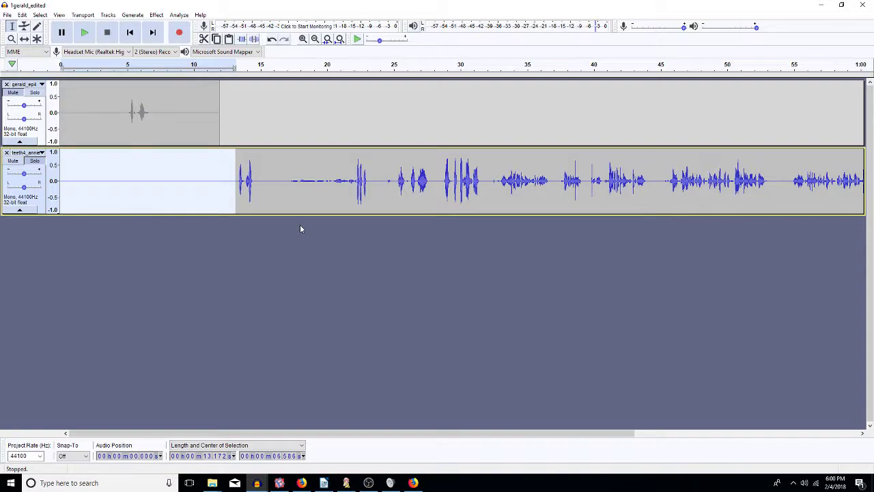
- Play the teeth4_annie takes from about 25.2 s and silence the unwanted audio between about 16.4 s and 25.2 s
click(396, 184)
key(space)
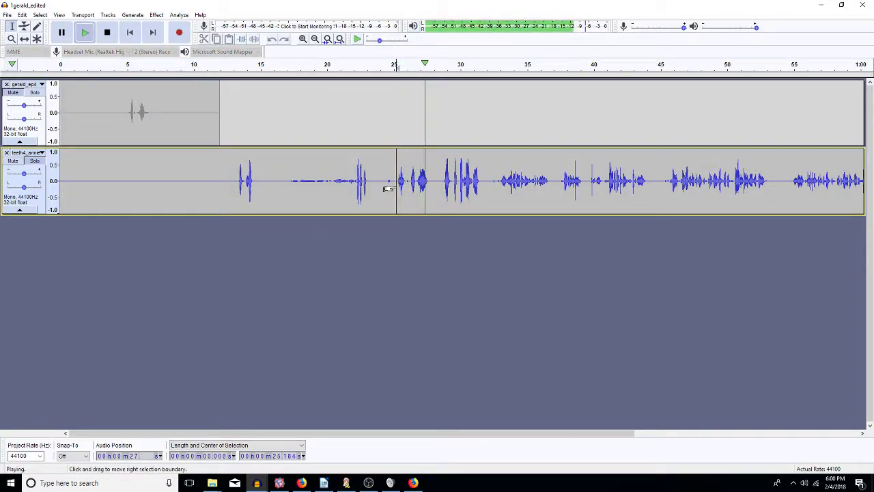
key(space)
drag(385, 187, 271, 198)
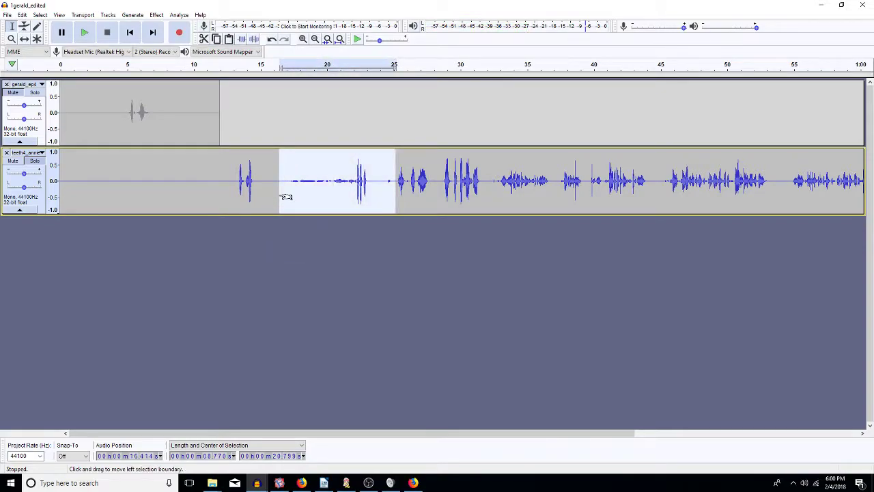
key(ctrl+l)
- Play the teeth4_annie take after about 27.9 s and silence the stretch from about 27.7 s to 32.8 s
click(433, 176)
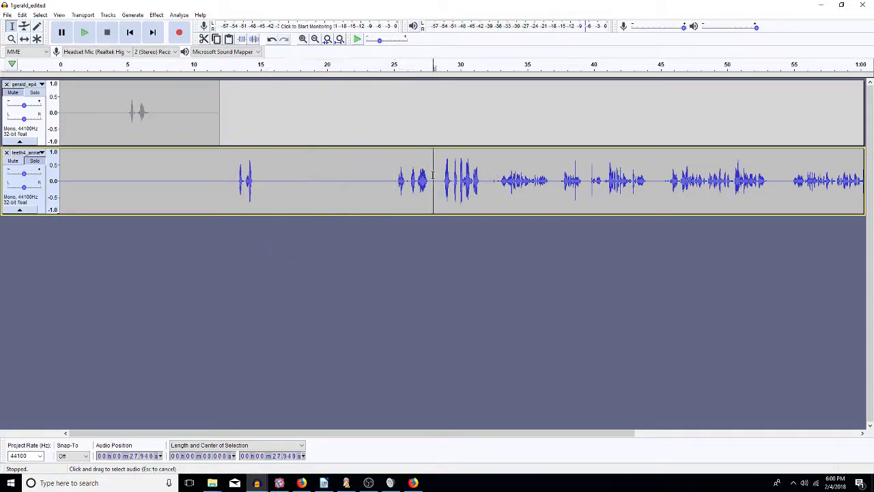
key(space)
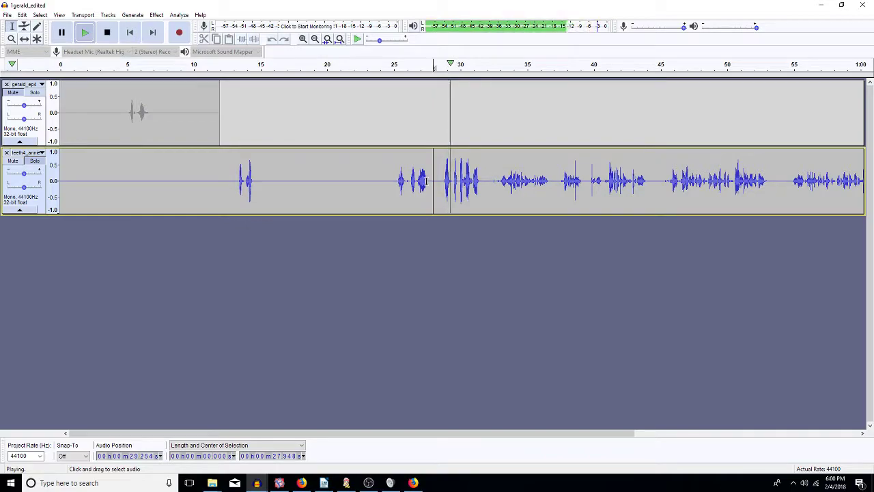
key(space)
drag(431, 181, 496, 193)
key(ctrl+l)
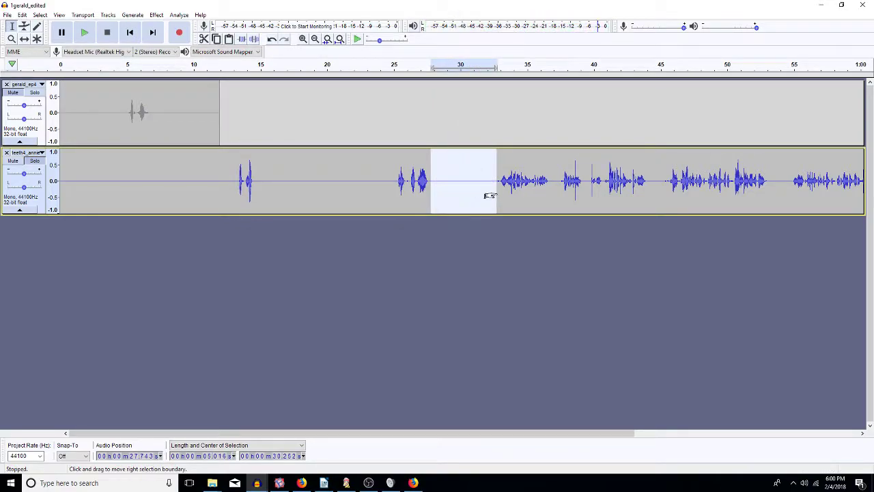
- Play the teeth4_annie take from about 32.8 s
click(498, 186)
key(space)
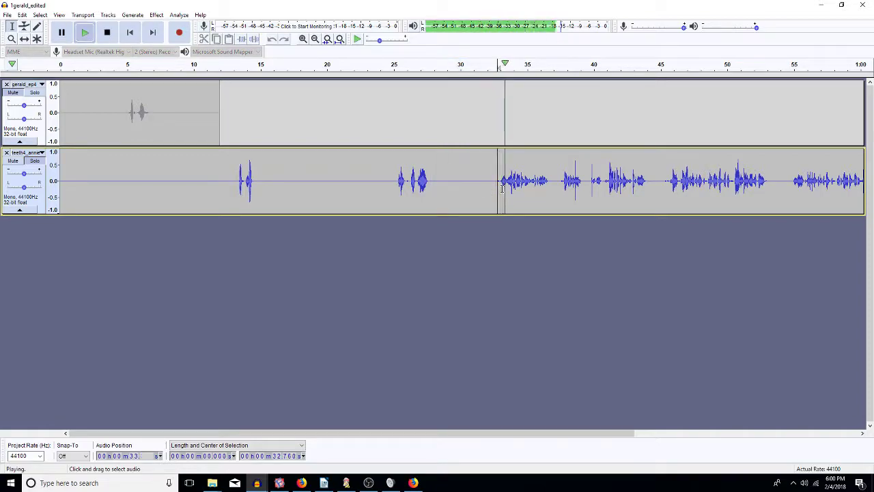
key(space)
- Play the teeth4_annie takes from about 37.7 s and silence the track between about 36.9 s and 45.6 s
drag(551, 181, 605, 200)
click(563, 181)
key(space)
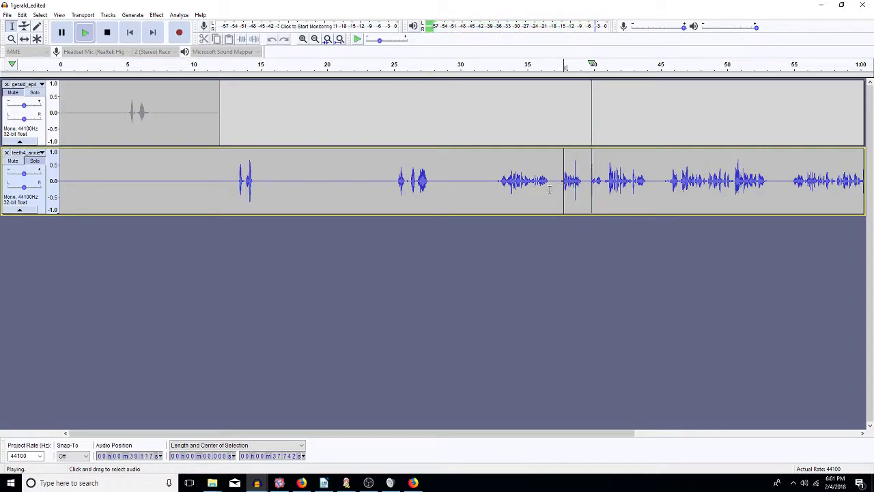
click(553, 181)
key(space)
drag(564, 189, 675, 195)
key(ctrl+l)
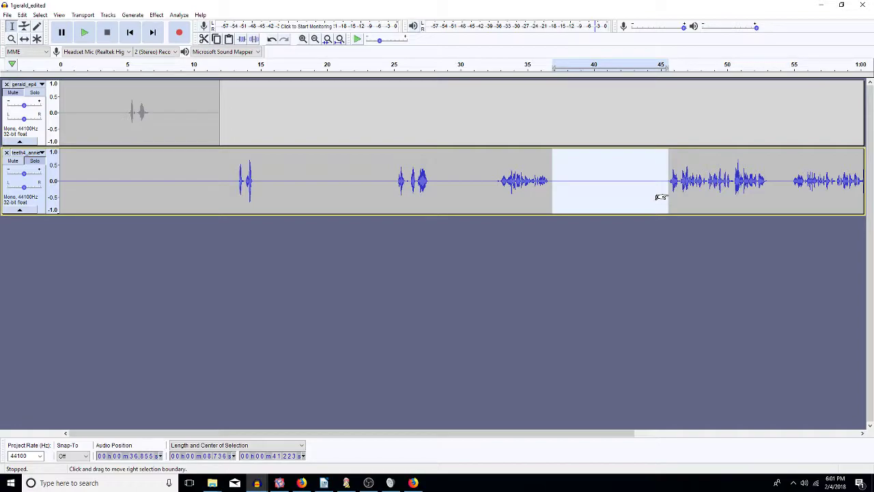
- Play teeth4_annie from about 45.6 s, silence everything after about 53.2 s and delete the tail from about 58.8 s
key(Right)
key(space)
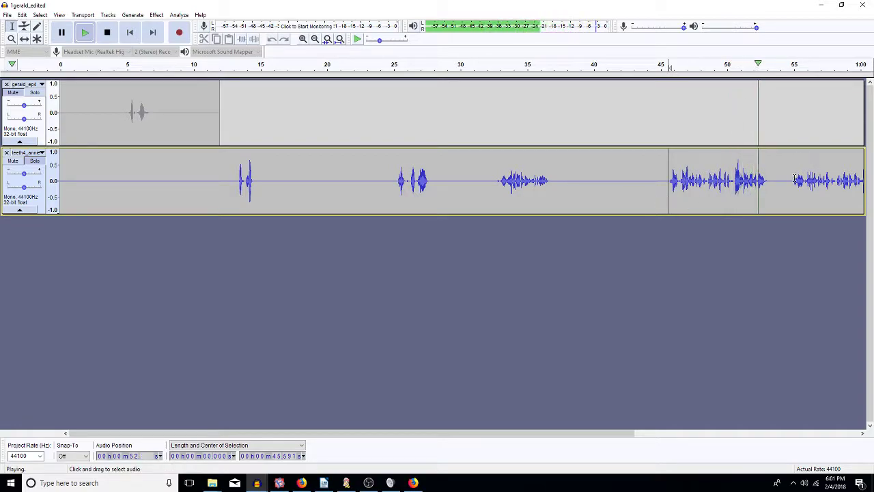
key(space)
drag(768, 188, 708, 180)
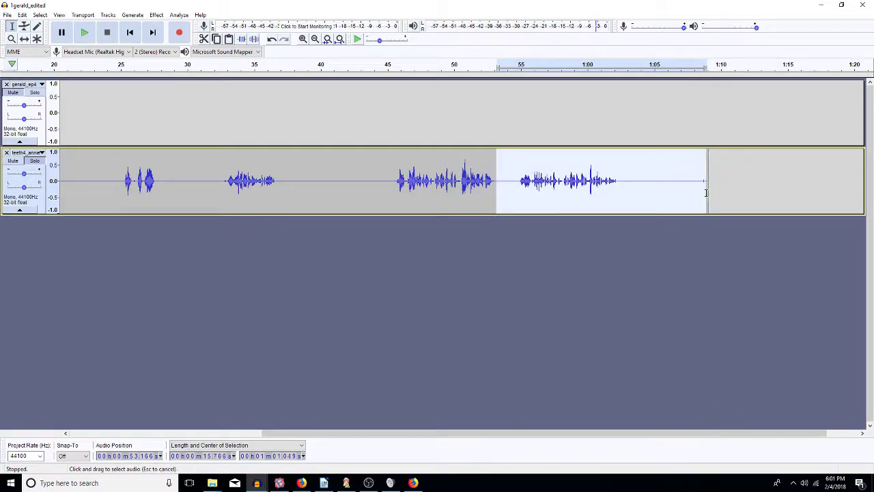
key(ctrl+l)
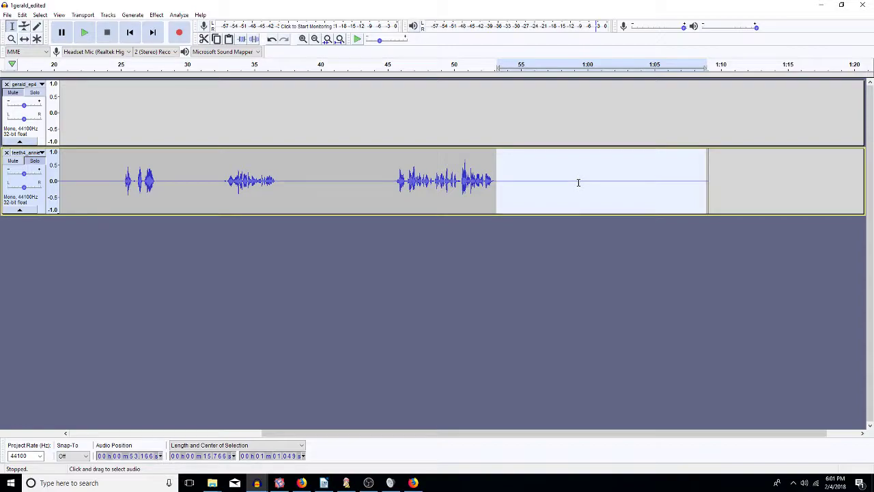
drag(743, 176, 571, 170)
key(Delete)
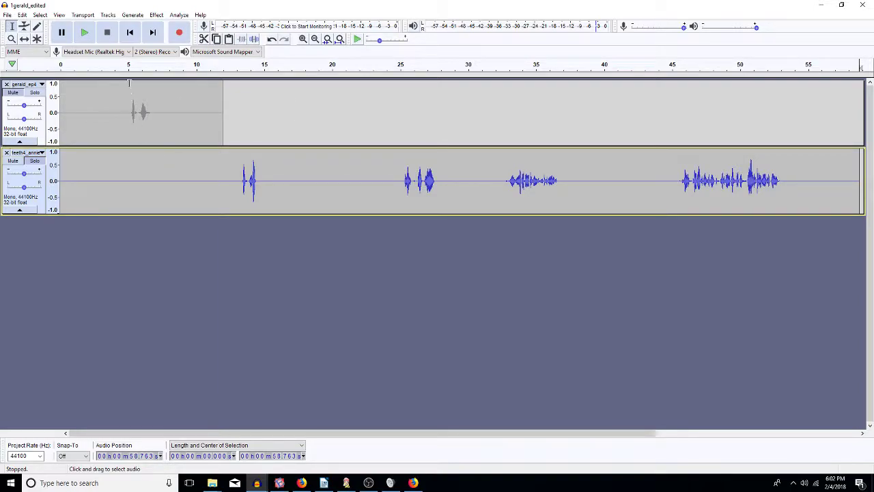
- Time-shift the gerald_ep4 clip so it starts at about 21 s
click(23, 39)
drag(123, 100, 408, 99)
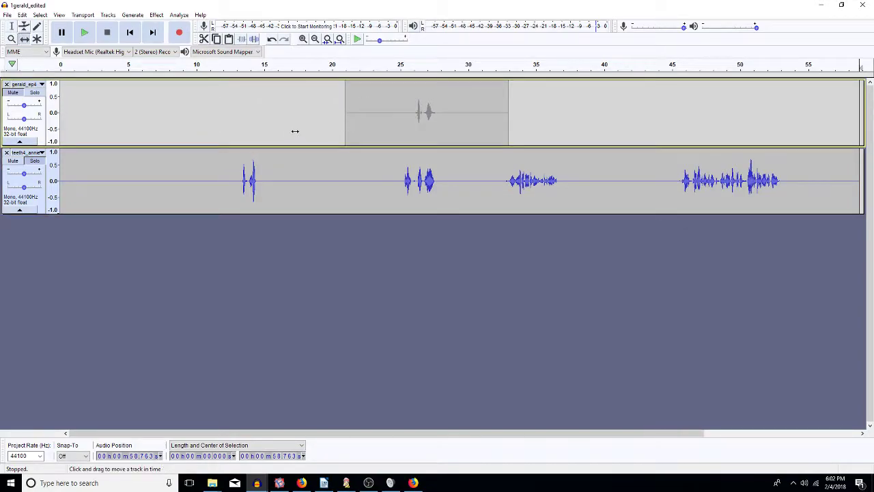
click(12, 26)
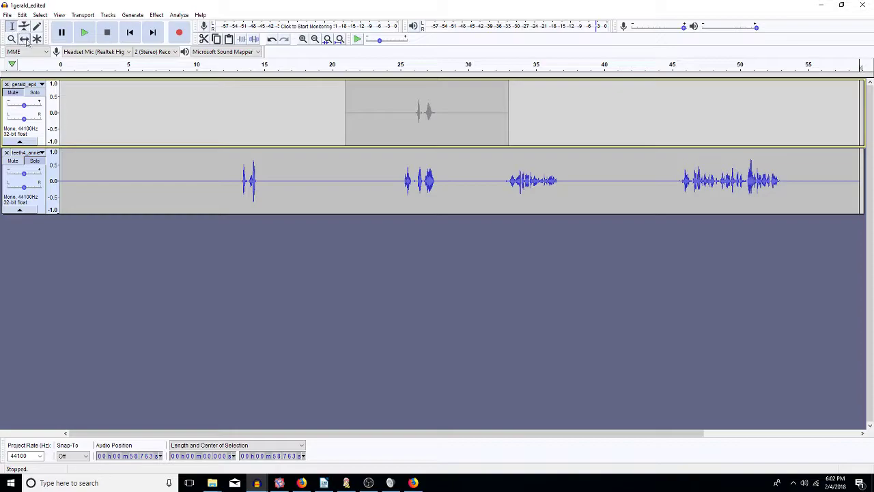
- Delete the teeth4_annie silence from about 9.9 s to the first line, and from about 14.8 s to the second line
drag(240, 185, 199, 190)
key(Delete)
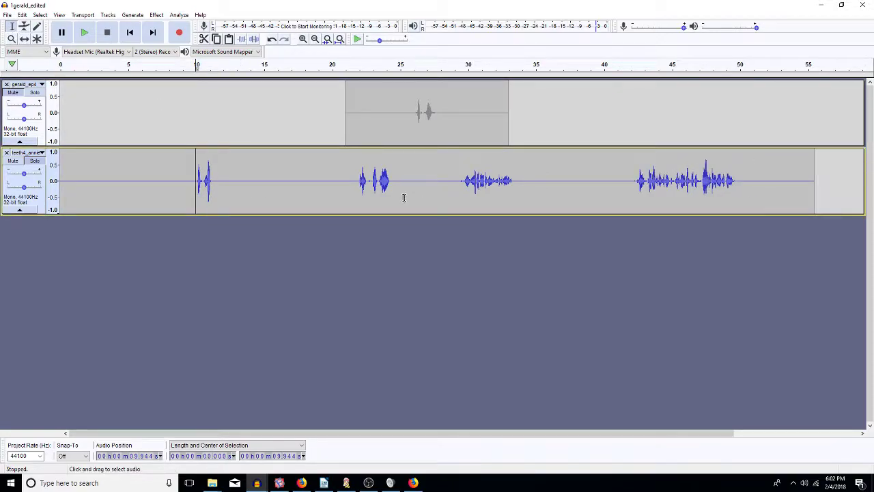
drag(356, 183, 261, 190)
key(Delete)
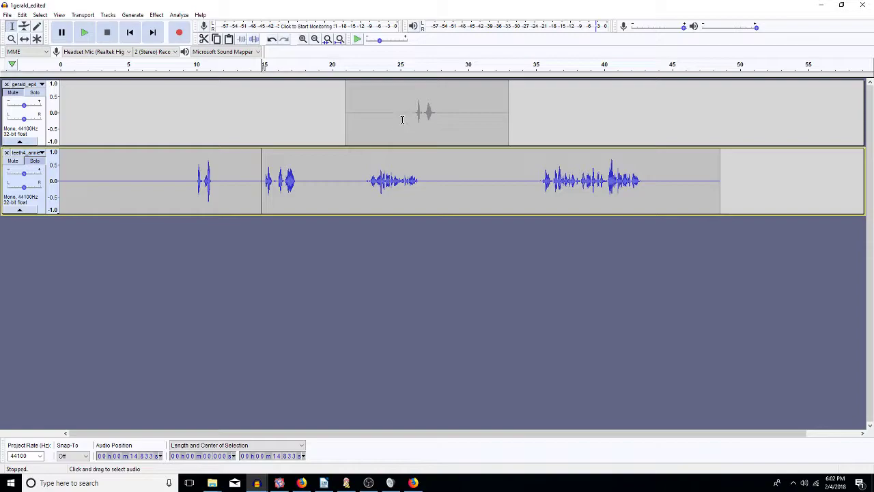
- Time-shift the gerald_ep4 clip to start at about 24.7 s, and turn off the solo on teeth4_annie
click(24, 39)
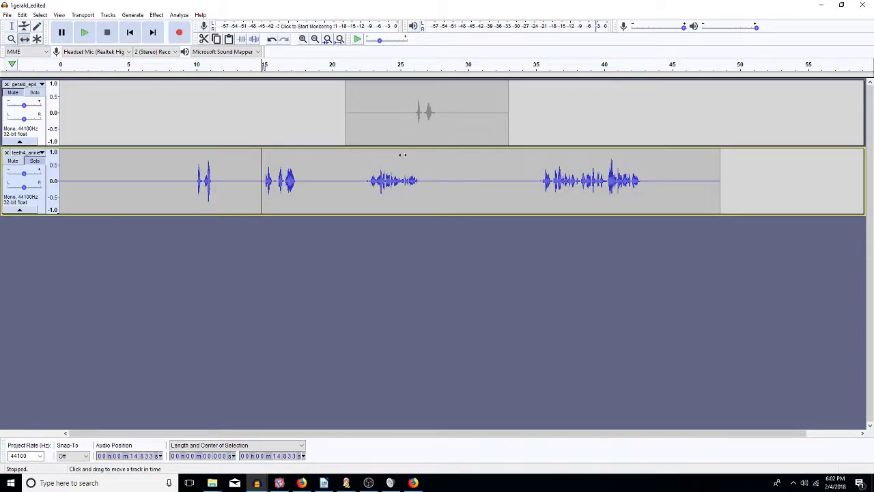
drag(398, 125, 448, 130)
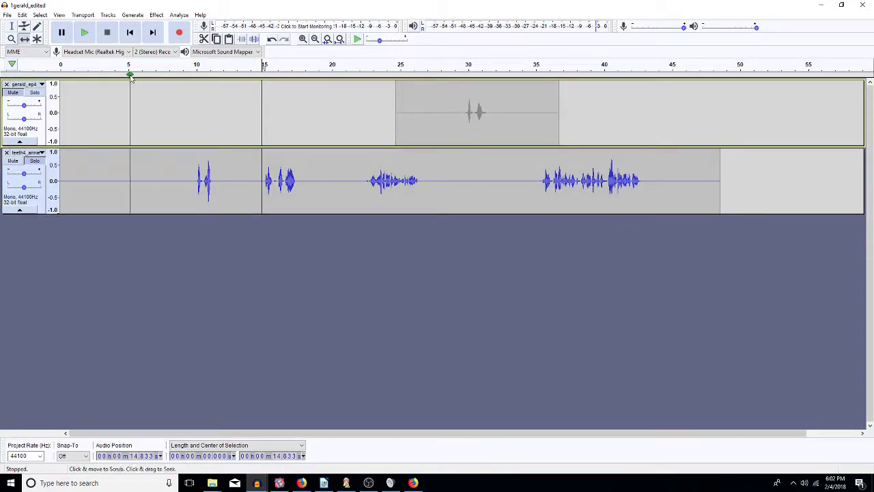
click(11, 26)
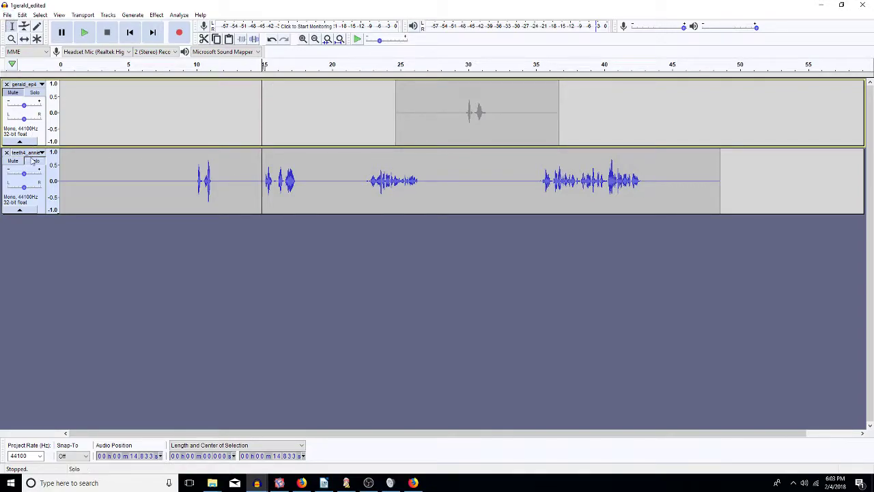
click(29, 167)
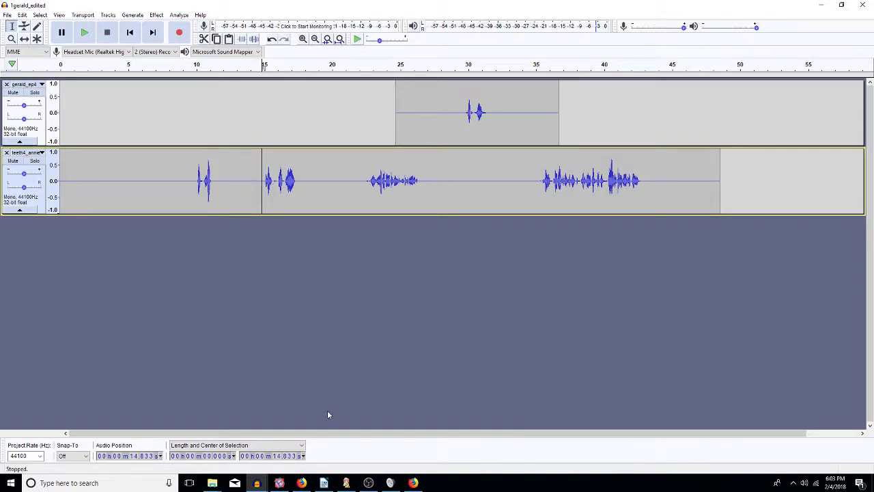
- Switch to the Teeth_episode 4 window in File Explorer and go up to the Warehouse 13 (E:) drive
mouse_move(212, 483)
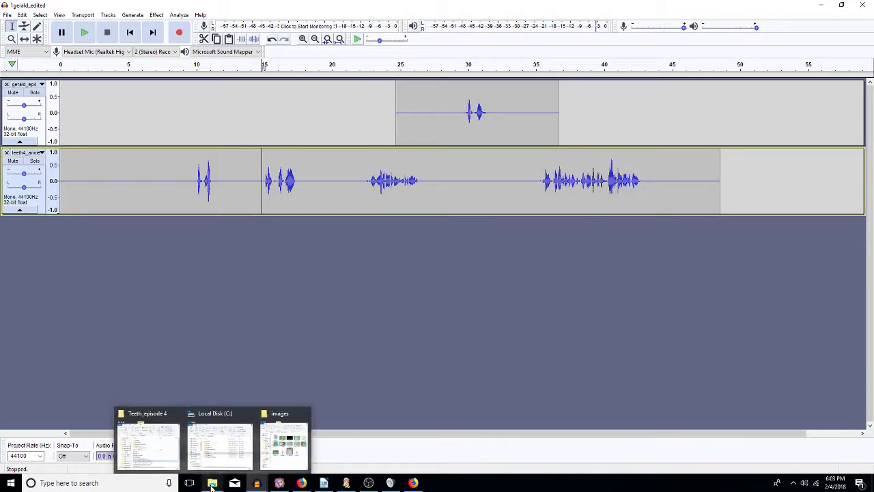
mouse_move(169, 454)
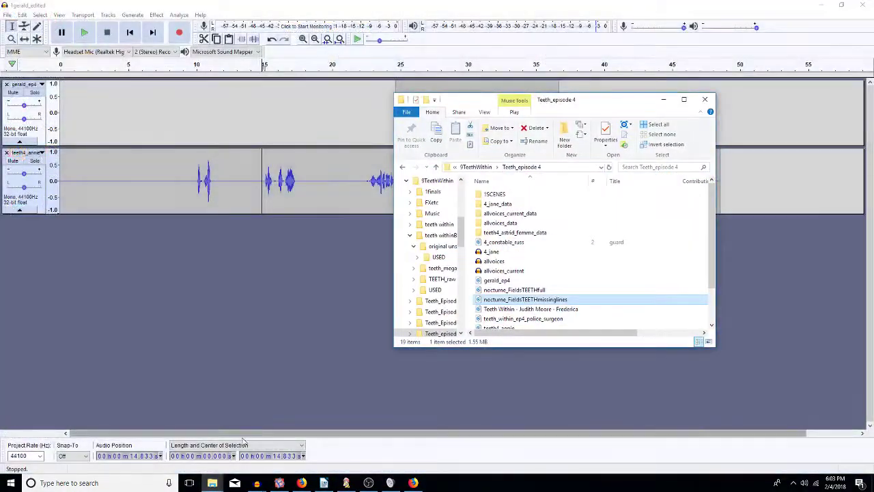
click(162, 448)
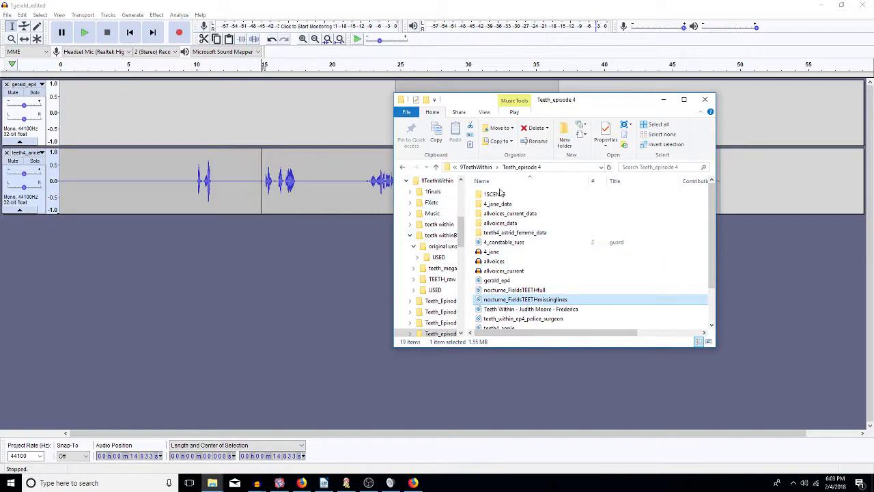
click(482, 166)
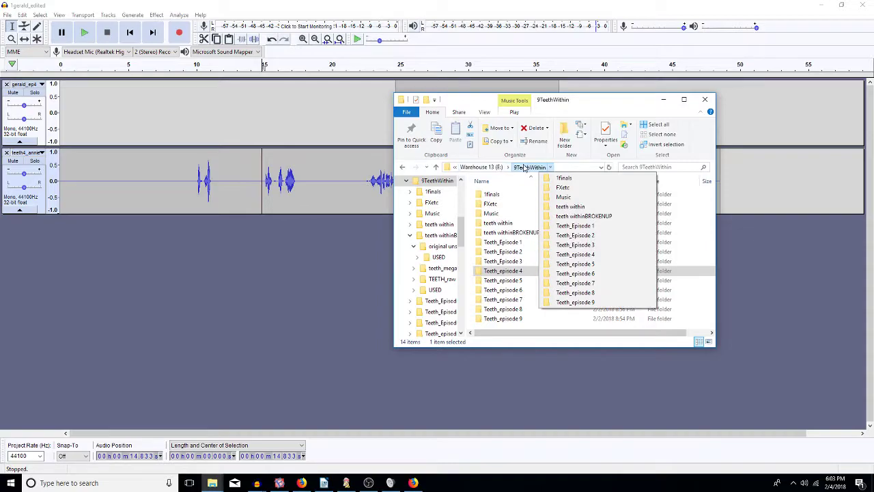
click(481, 168)
click(501, 203)
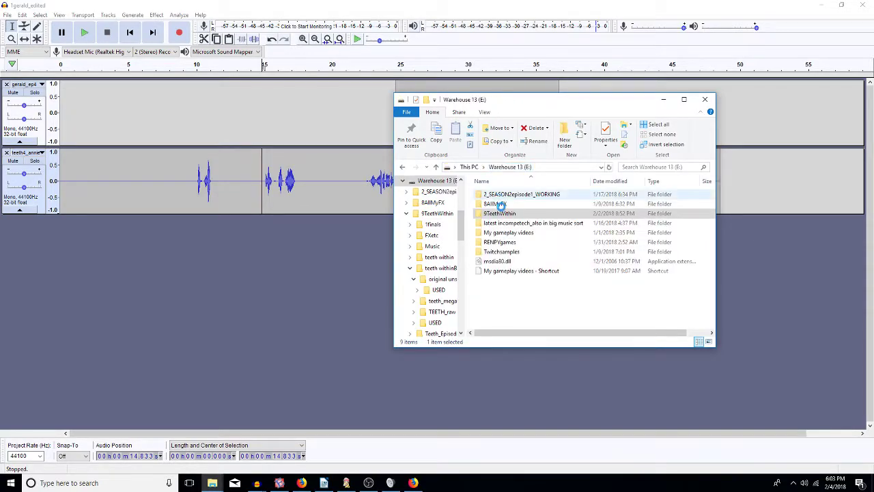
right_click(500, 203)
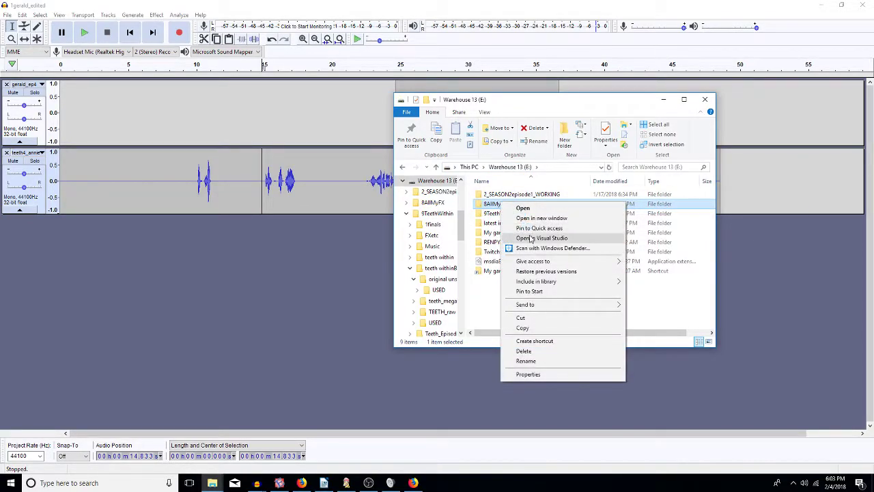
click(520, 207)
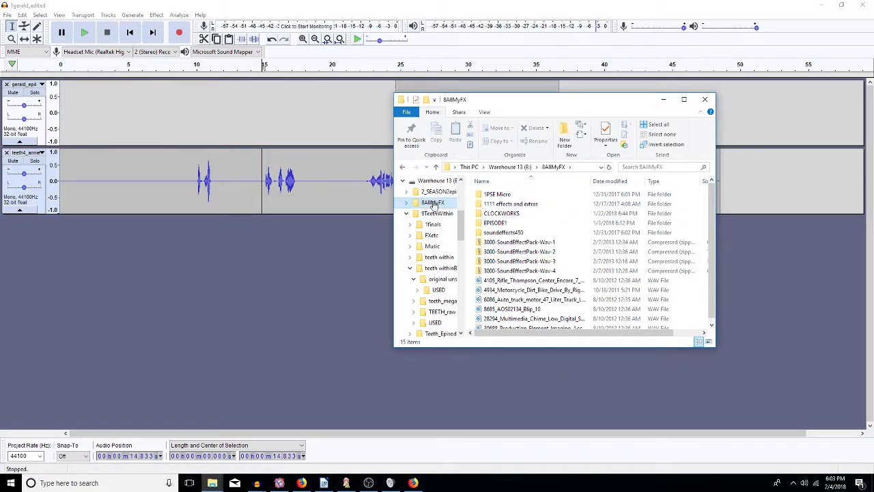
click(403, 168)
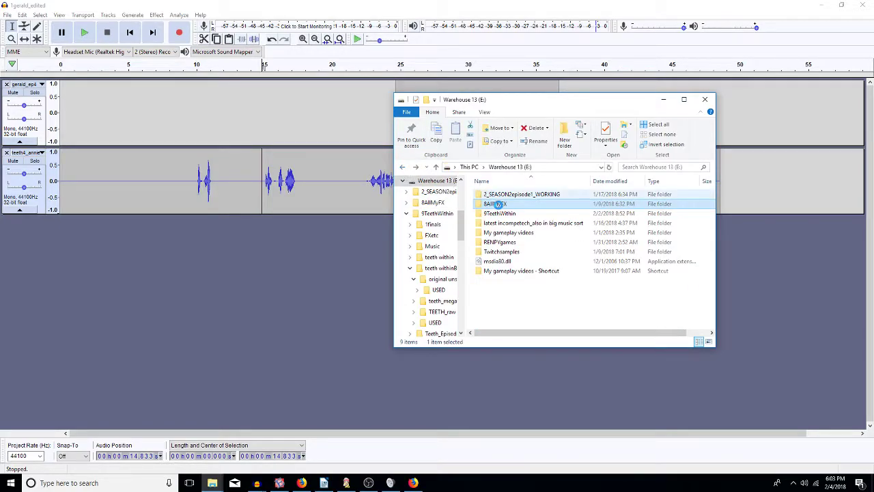
- Open 8AllMyFX in a new window placed beside the existing one, and open 9TeethWithin in the existing window
right_click(499, 207)
click(536, 222)
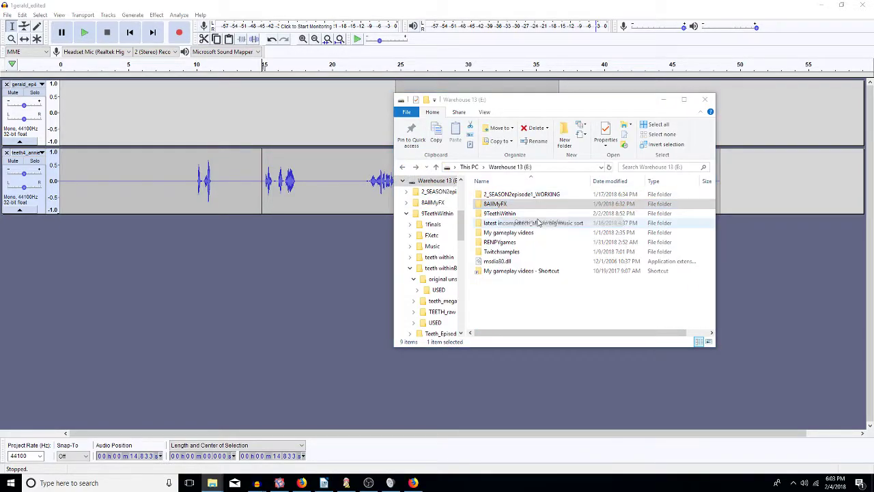
drag(443, 41, 172, 112)
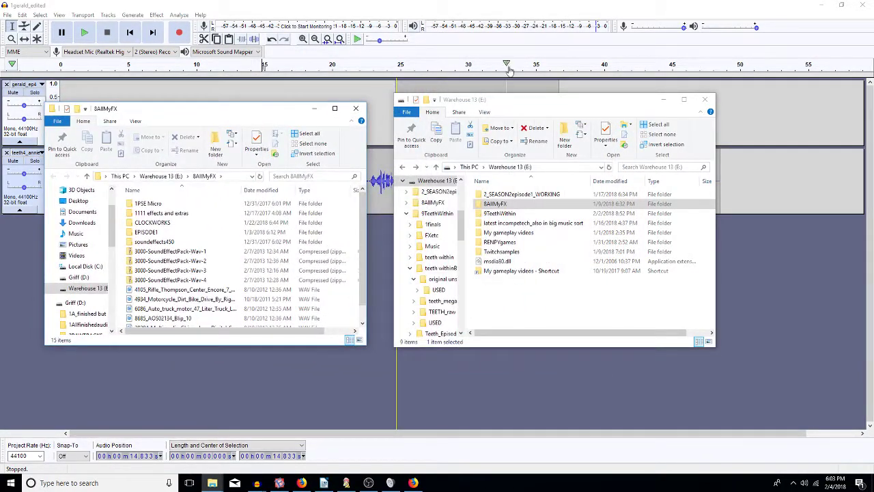
click(504, 214)
double_click(504, 214)
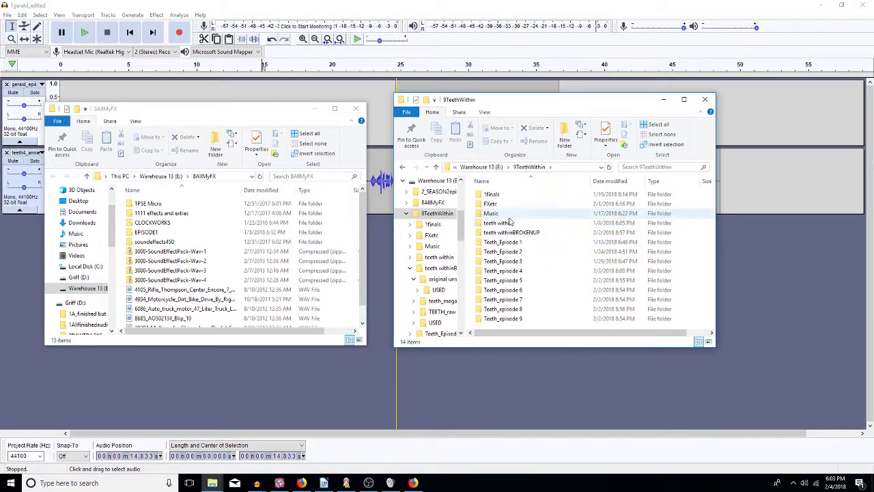
click(515, 272)
double_click(515, 272)
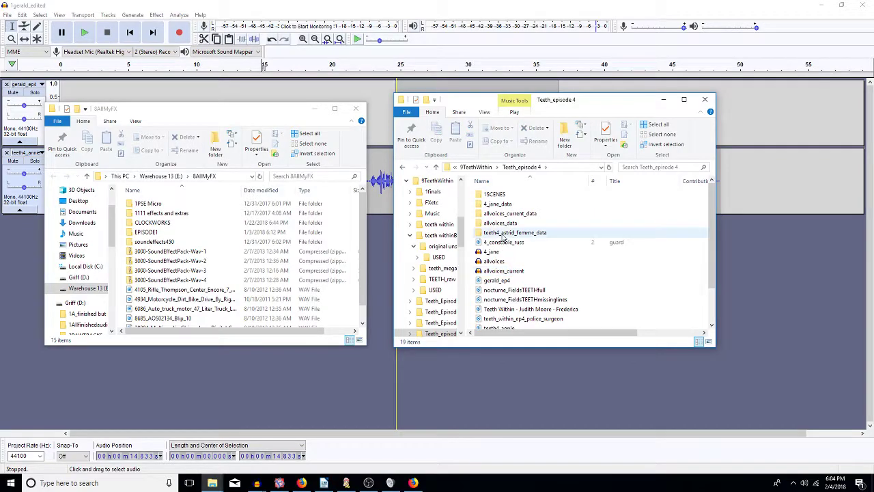
click(483, 167)
- Create a folder named 4_1 inside the FXetc folder of 9TeethWithin and open it
click(490, 203)
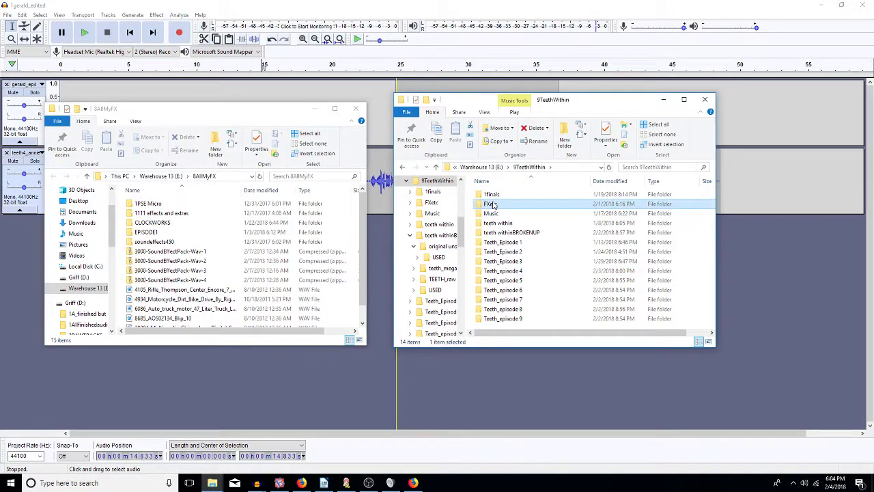
double_click(491, 203)
click(564, 134)
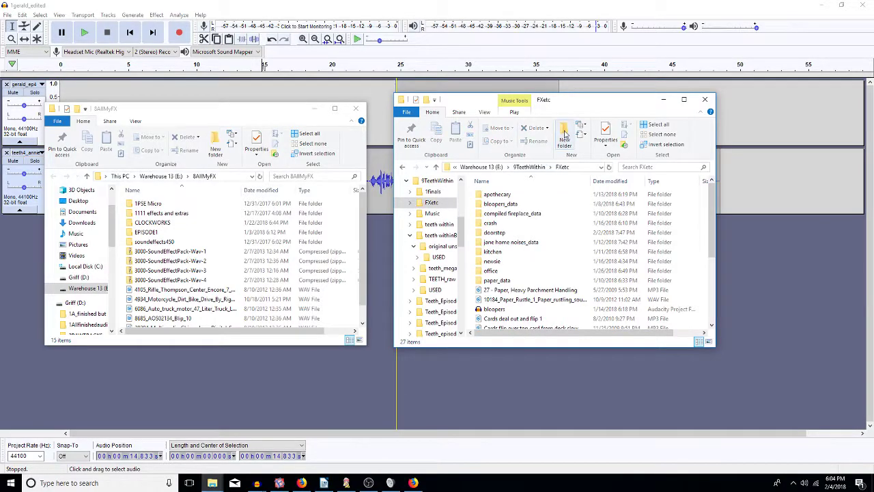
text(4)
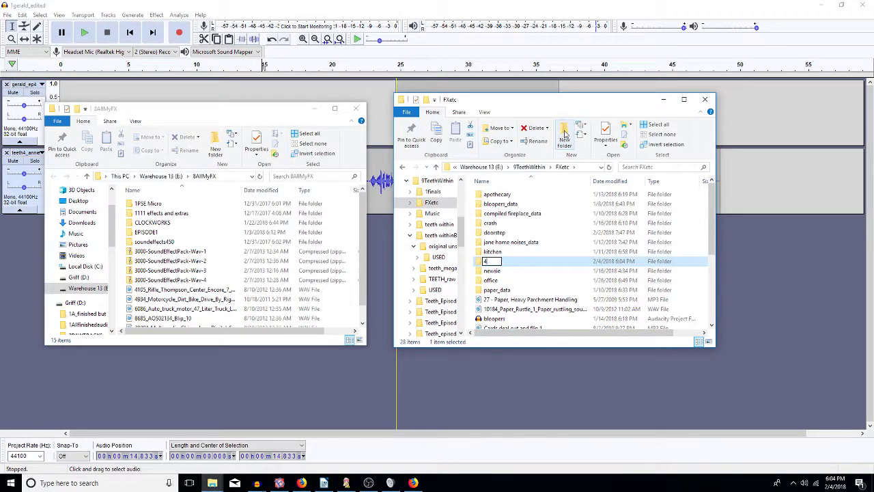
text(_1)
key(Return)
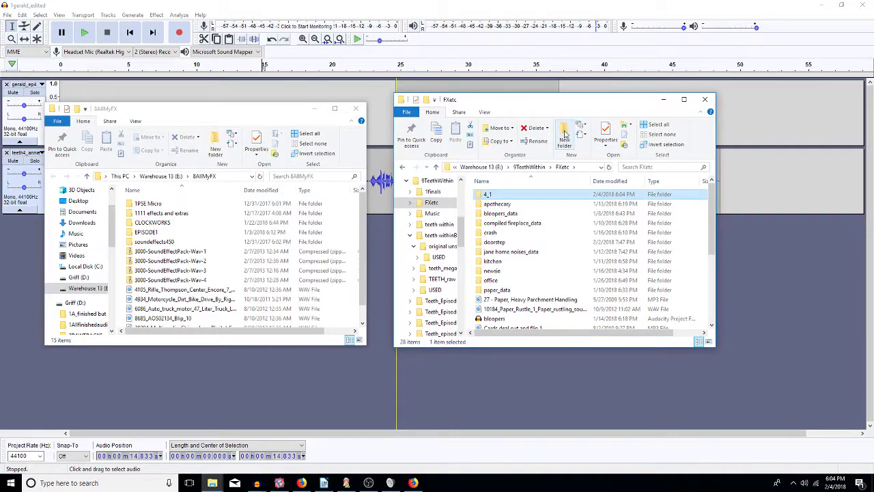
key(Return)
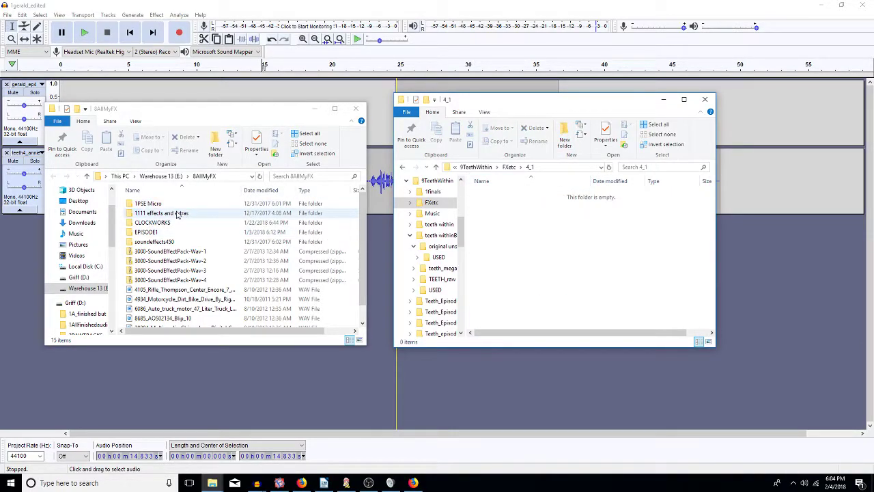
- Open the feet folder inside 1111 effects and extras and look through its footstep sounds
double_click(177, 214)
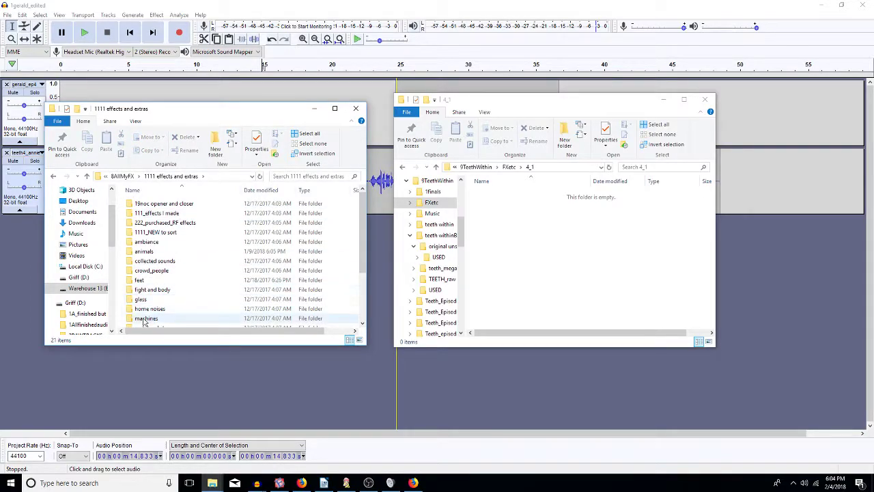
double_click(141, 280)
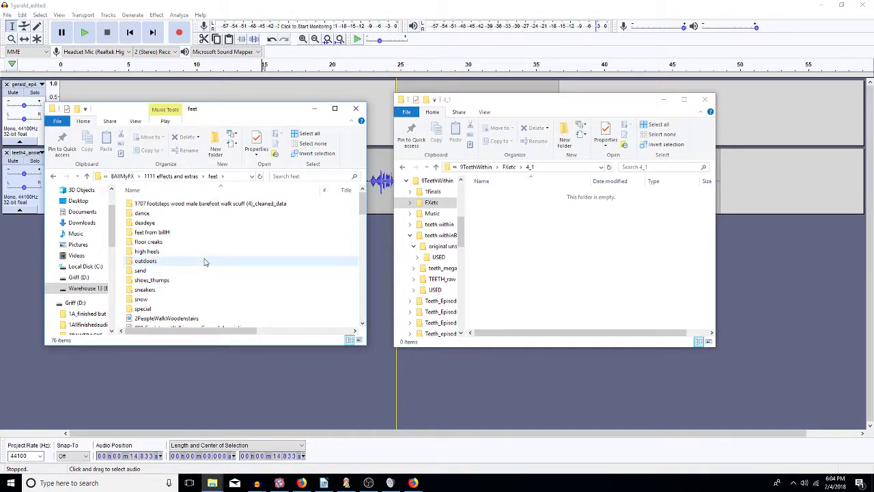
scroll(179, 294, down, 5)
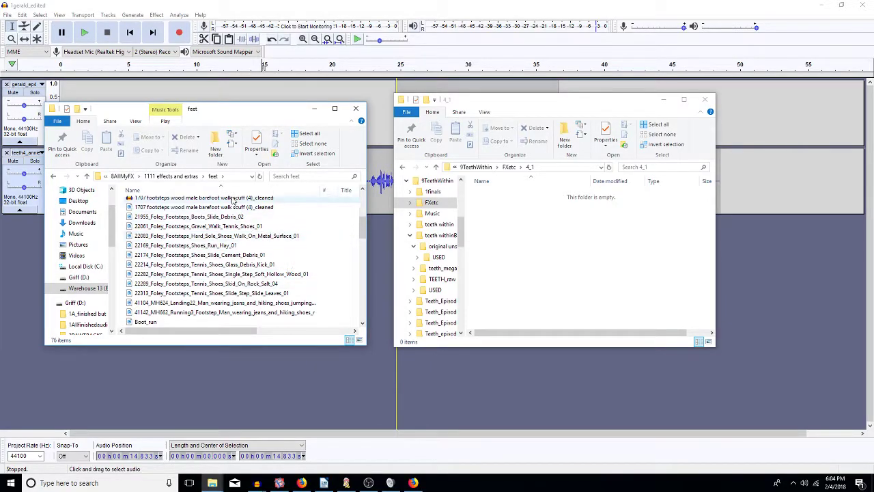
scroll(228, 202, up, 2)
scroll(228, 202, up, 3)
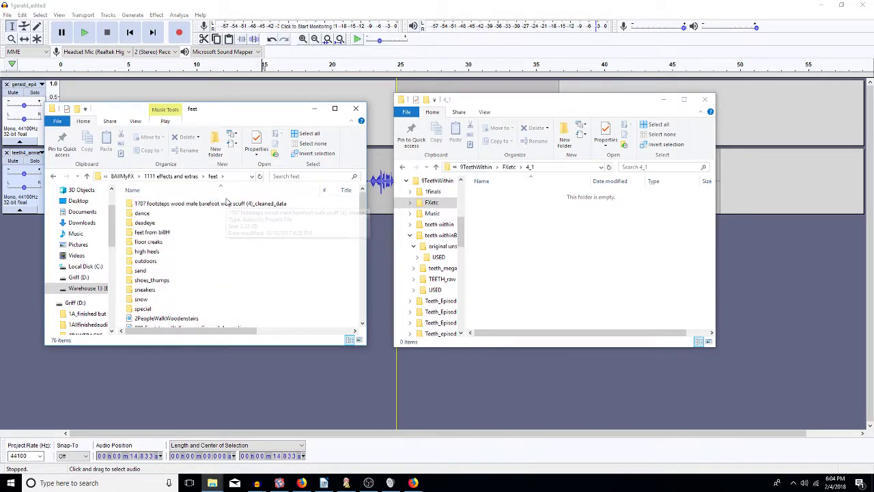
scroll(218, 245, down, 3)
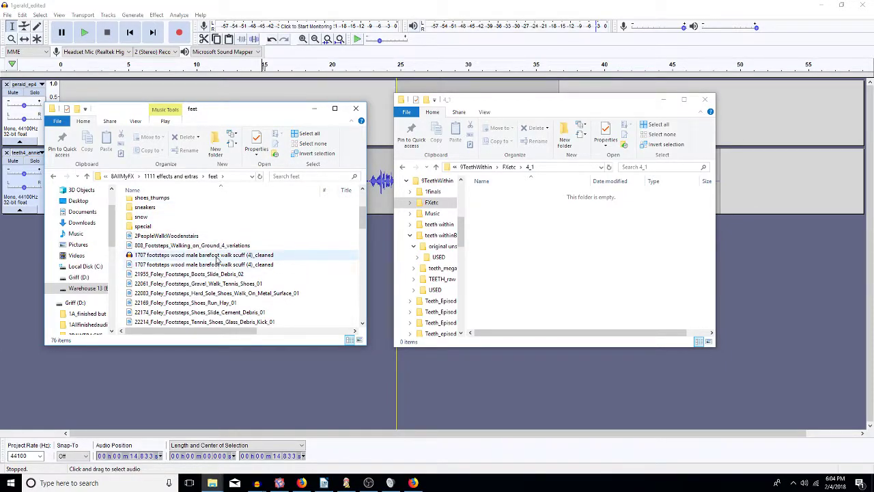
- Open the Audacity project "1707 footsteps wood male barefoot walk scuff (4)_cleaned" and preview the start of its audio
click(218, 258)
double_click(218, 256)
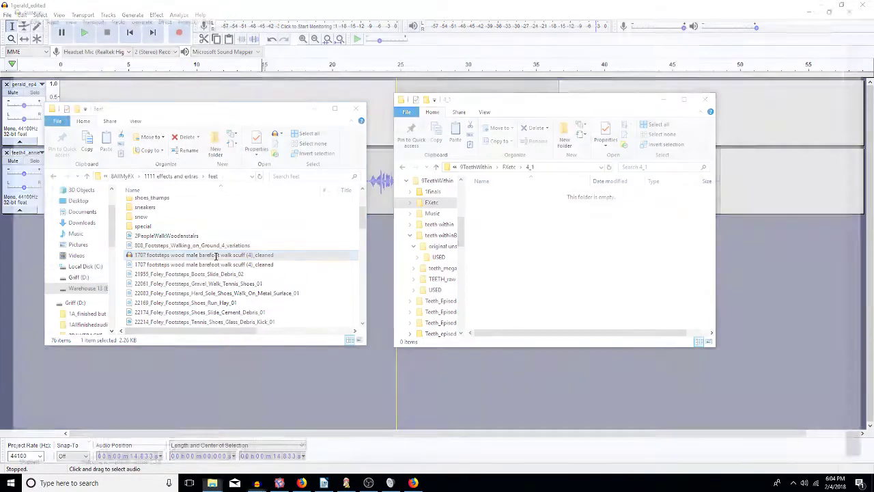
key(ctrl+a)
key(space)
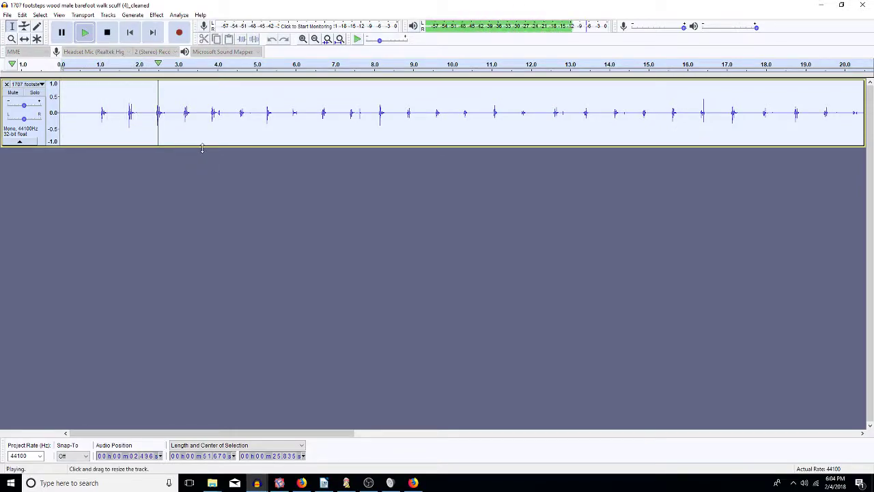
key(space)
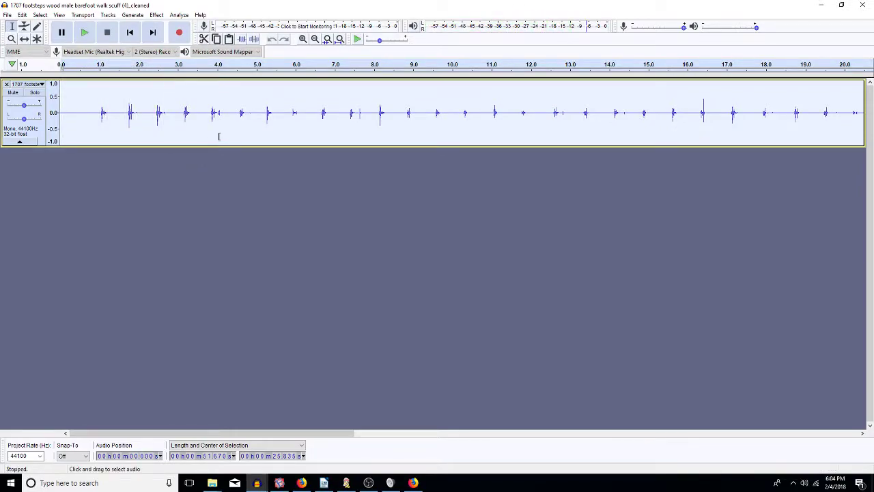
click(7, 15)
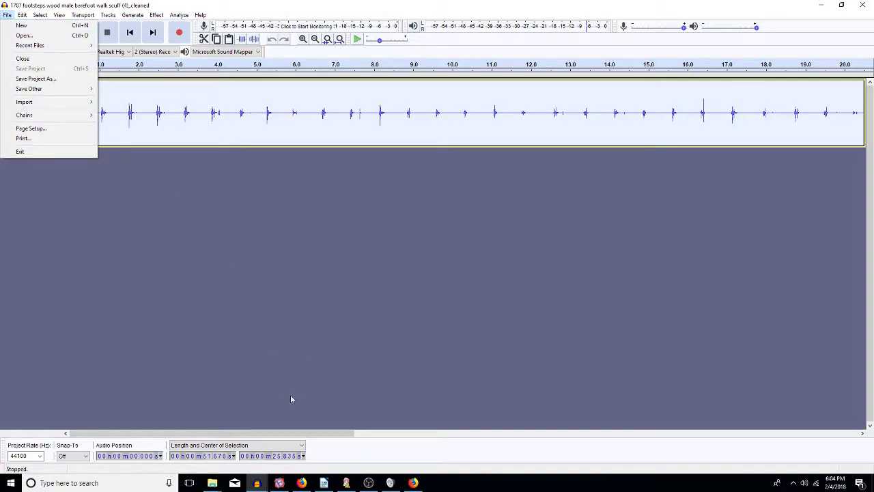
click(234, 483)
mouse_move(213, 483)
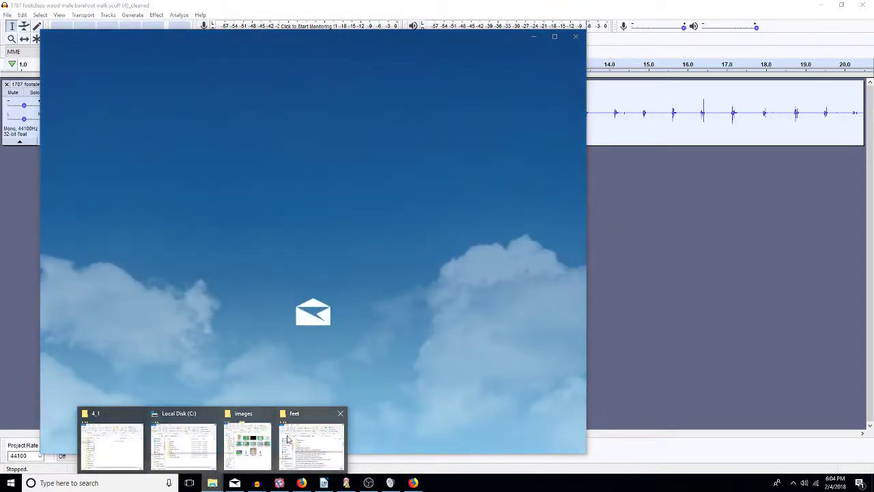
click(576, 36)
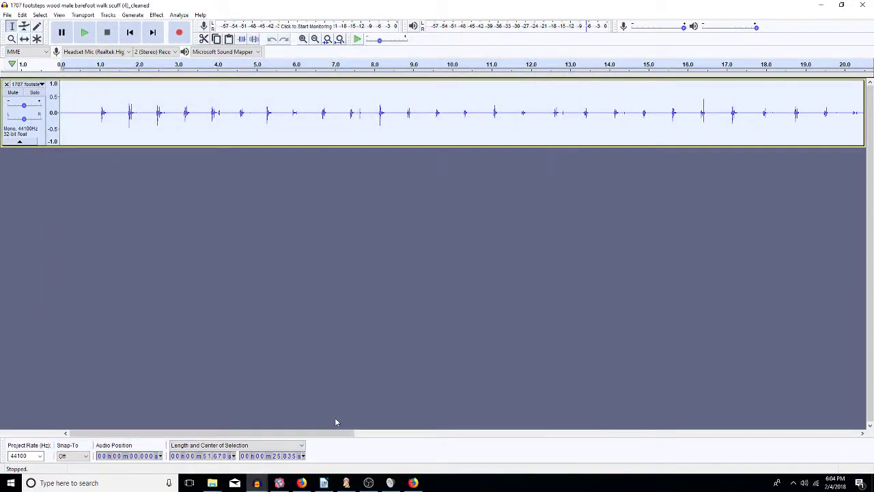
- Bring the feet and 4_1 folder windows back to the front, and unpin Mail from the taskbar
click(212, 482)
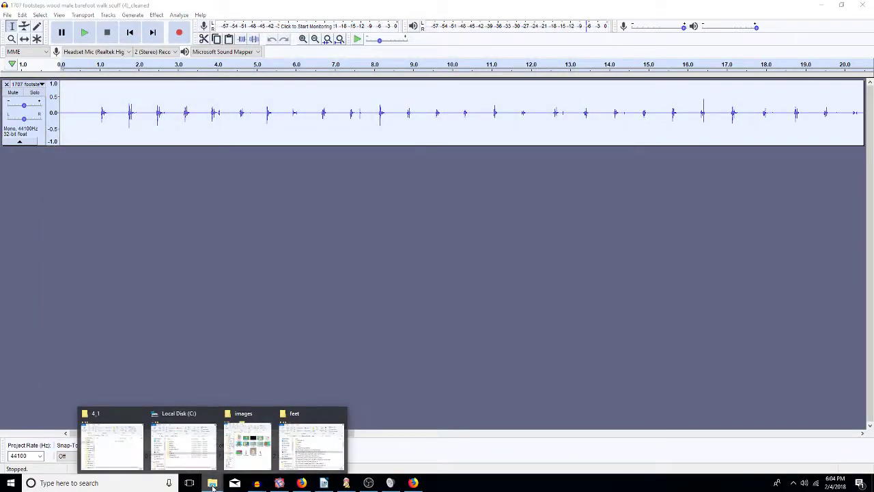
click(298, 447)
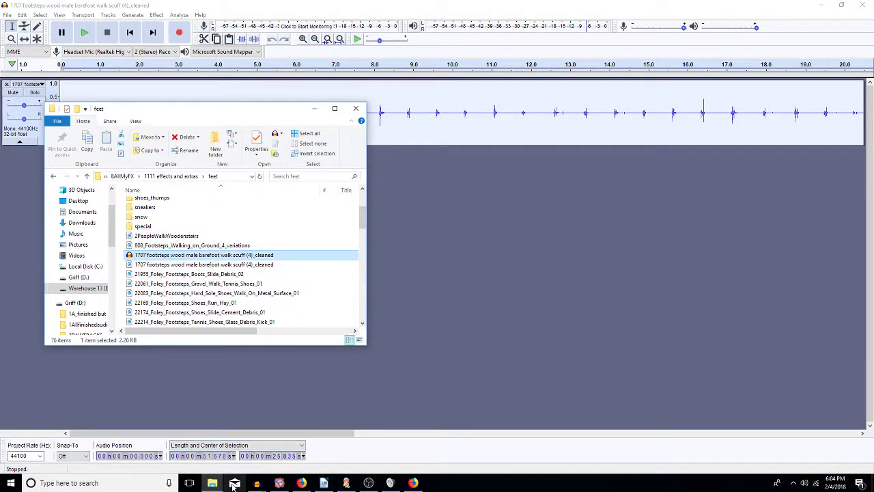
right_click(234, 483)
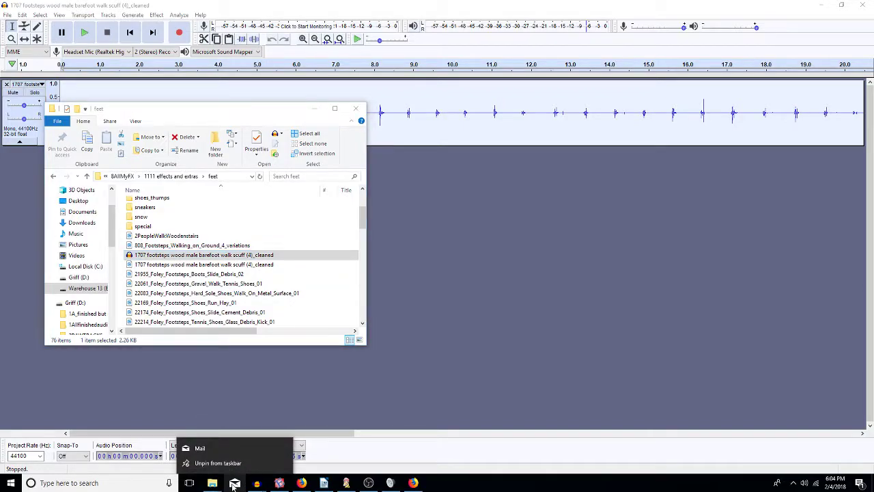
click(217, 463)
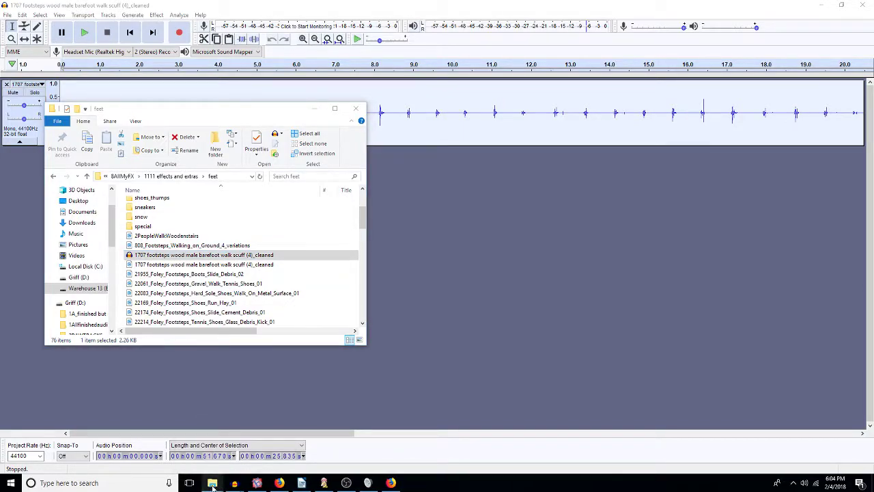
mouse_move(212, 483)
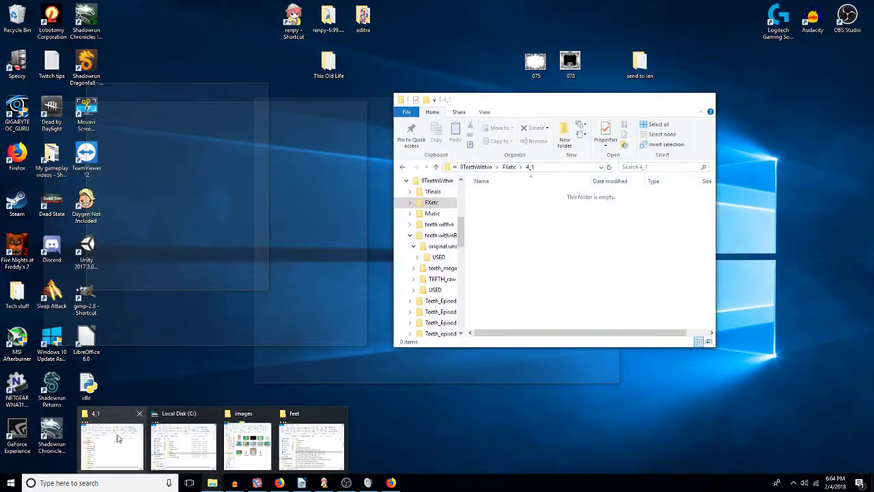
click(117, 438)
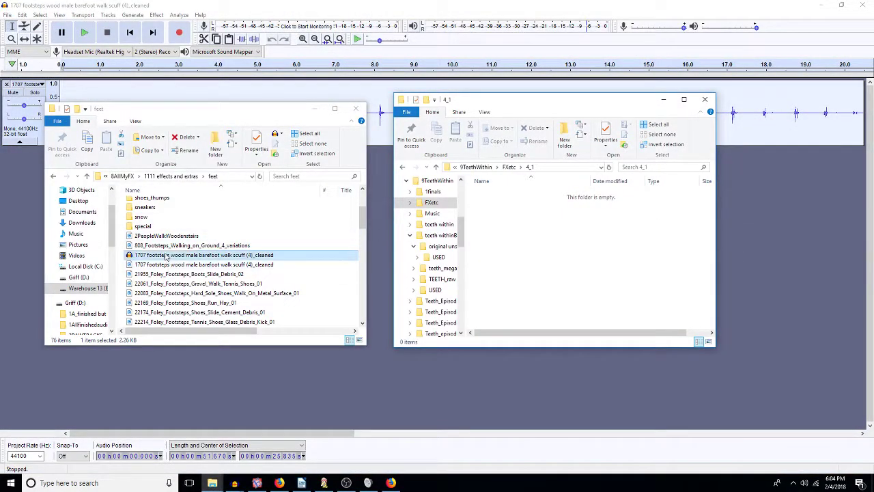
- Go from the feet folder up to 1111 effects and extras, and open the door folder inside wood noises
click(160, 177)
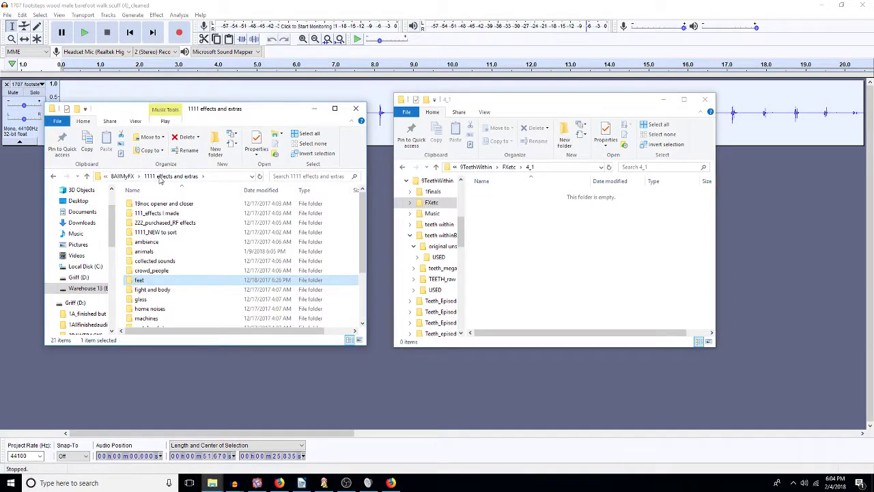
scroll(165, 274, down, 3)
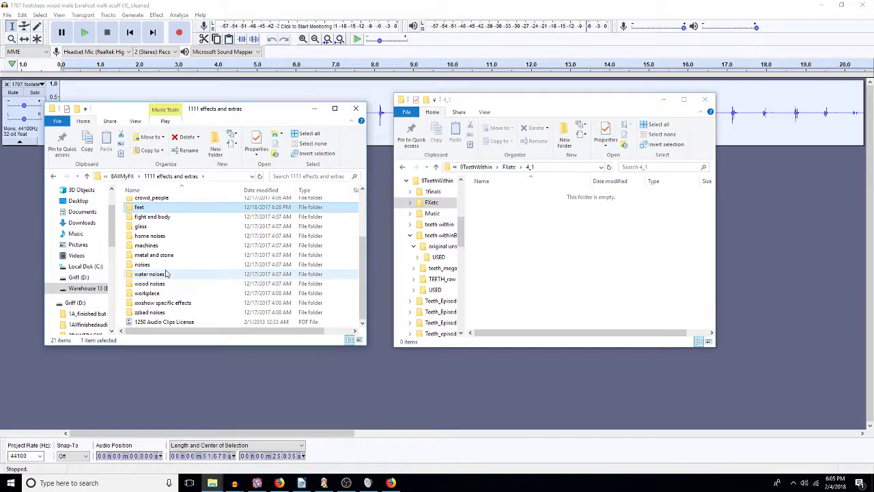
double_click(166, 284)
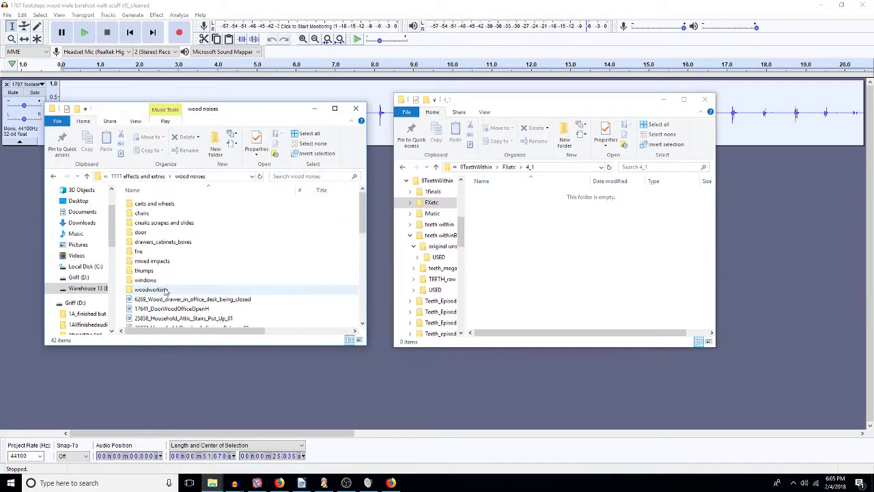
double_click(153, 233)
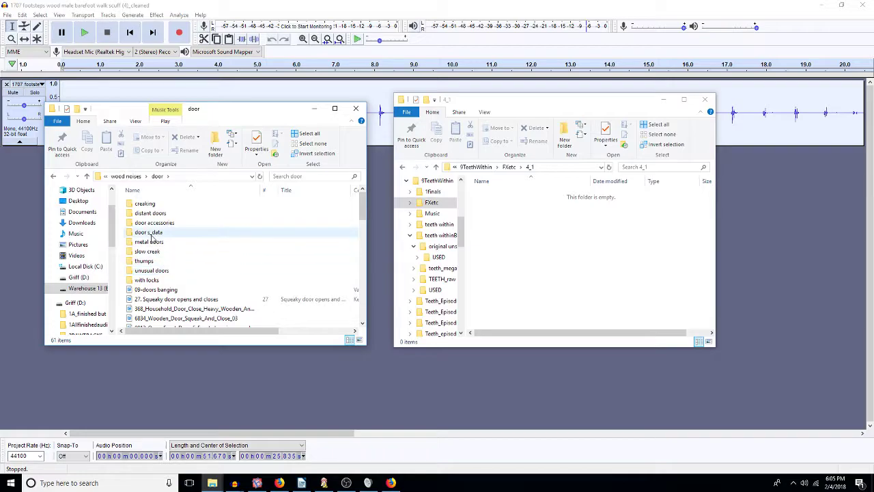
- Look through the sound files in the door folder for a suitable door effect for the scene
scroll(191, 226, down, 1)
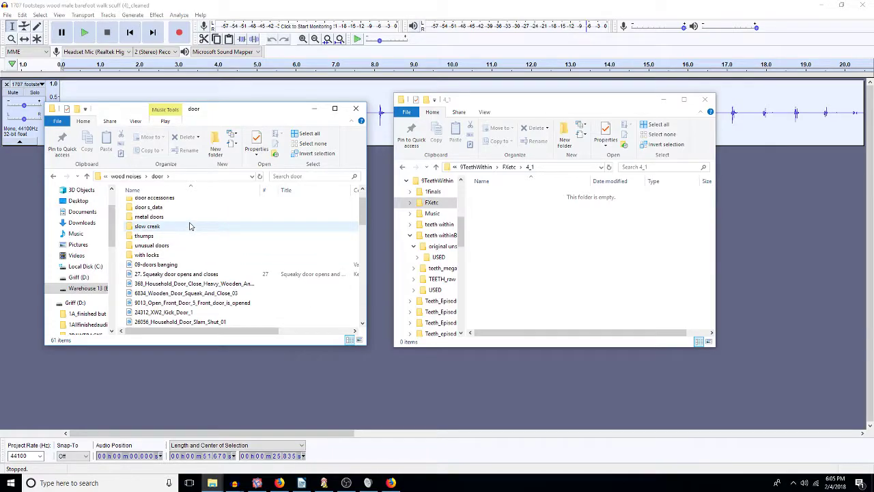
scroll(190, 226, down, 2)
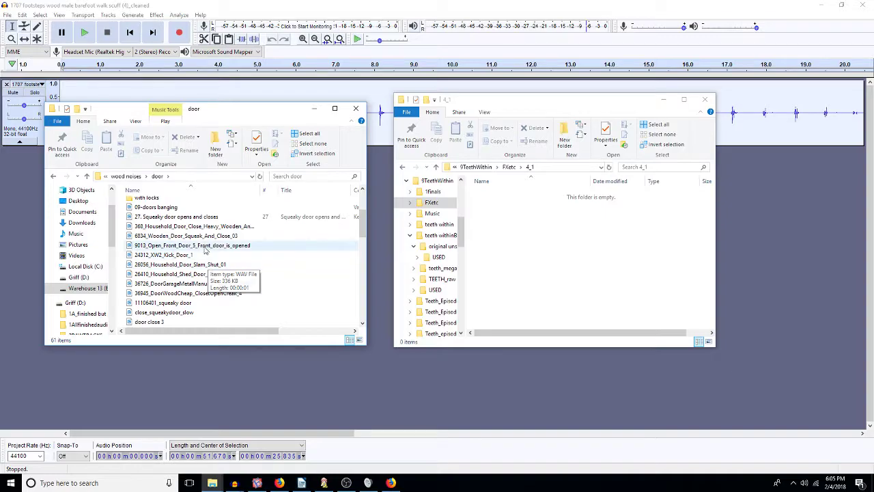
scroll(211, 274, down, 1)
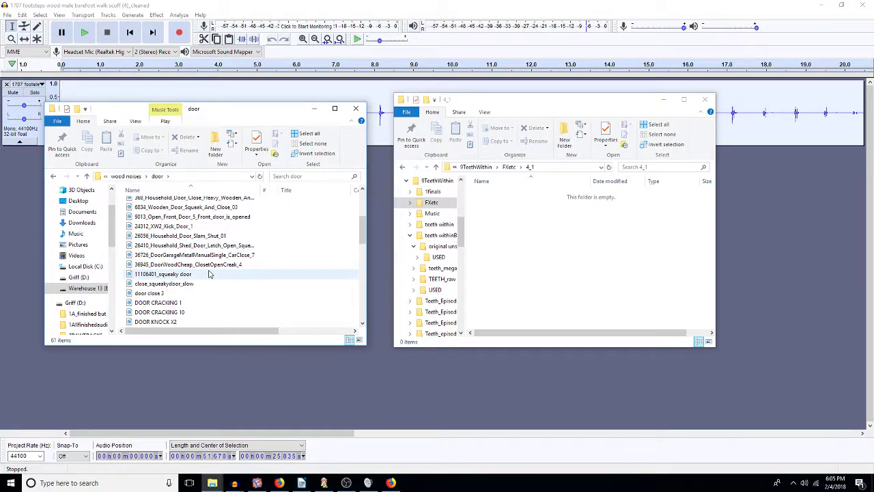
scroll(210, 274, down, 2)
scroll(210, 274, down, 1)
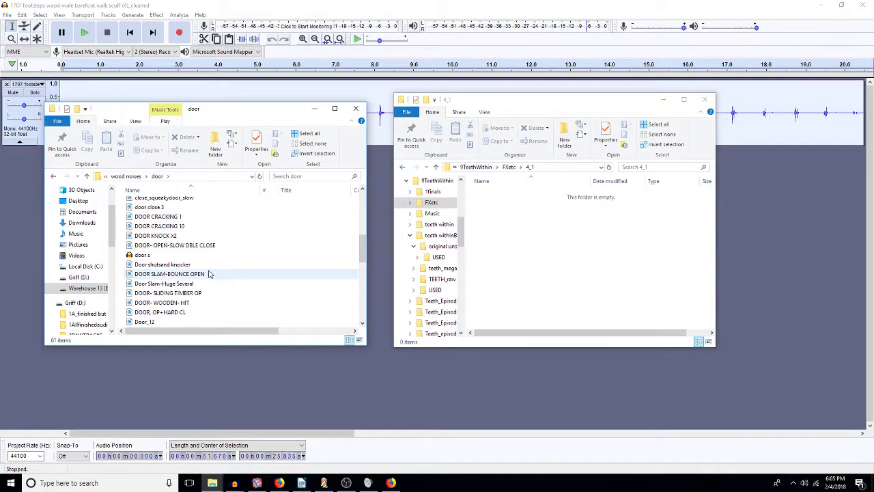
scroll(211, 274, down, 1)
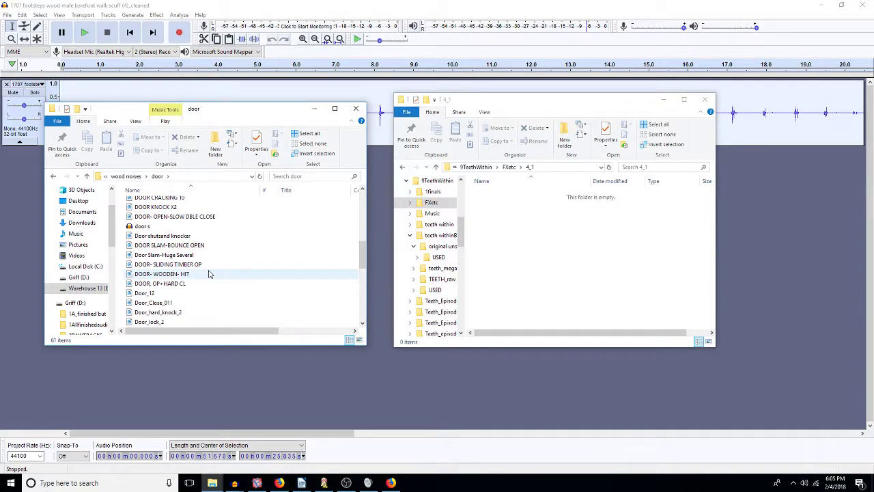
scroll(210, 274, down, 2)
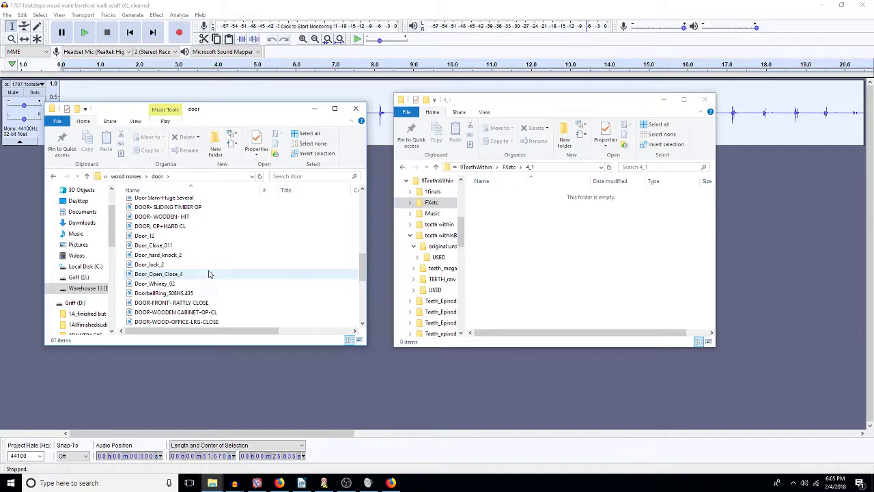
scroll(210, 273, down, 1)
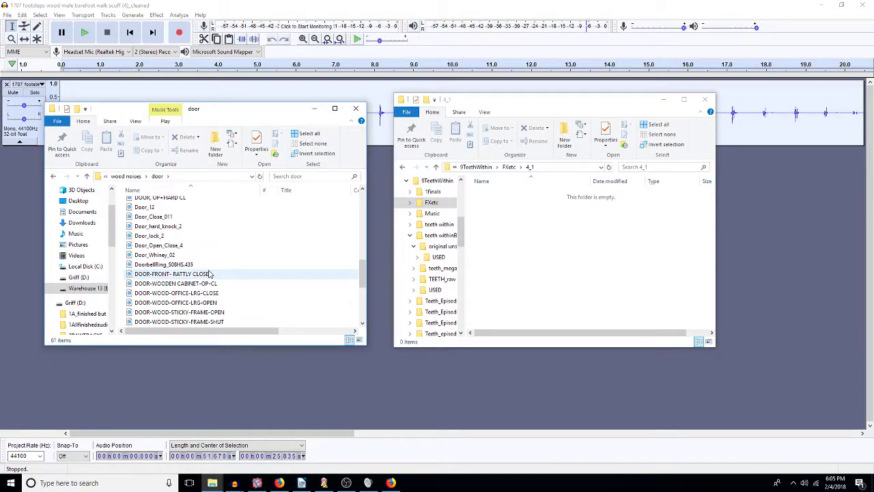
scroll(210, 274, down, 1)
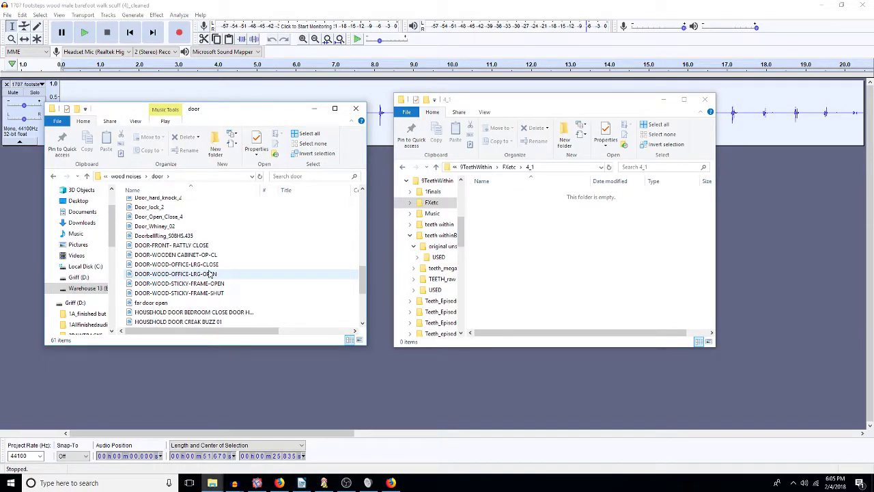
scroll(211, 274, down, 1)
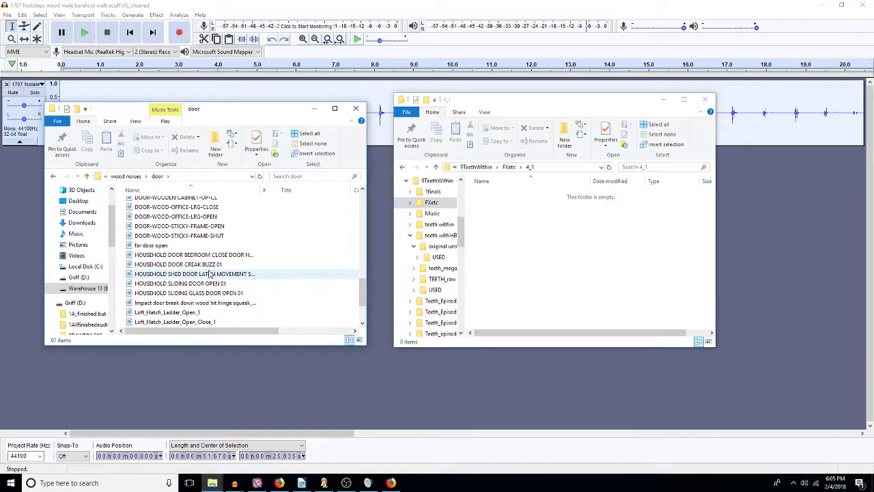
scroll(200, 276, down, 1)
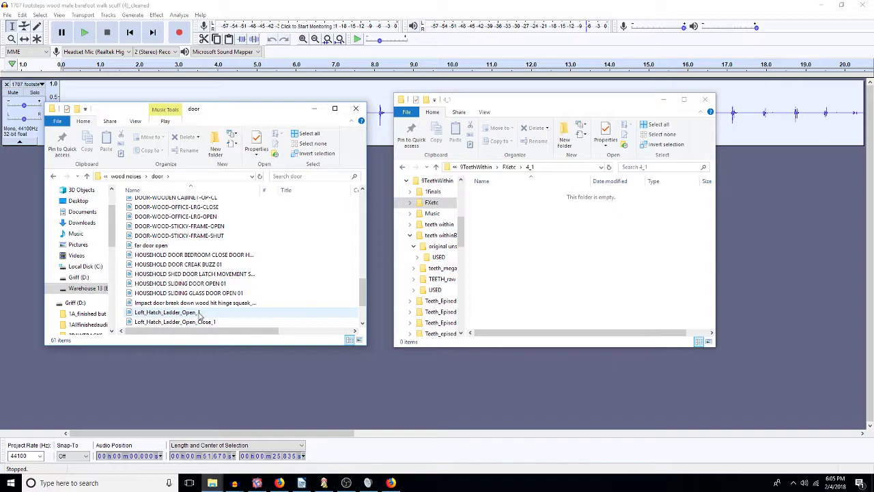
- Copy the DOOR, OP+HARD CL sound from the door folder into the 4_1 folder
scroll(199, 305, up, 1)
scroll(199, 305, up, 3)
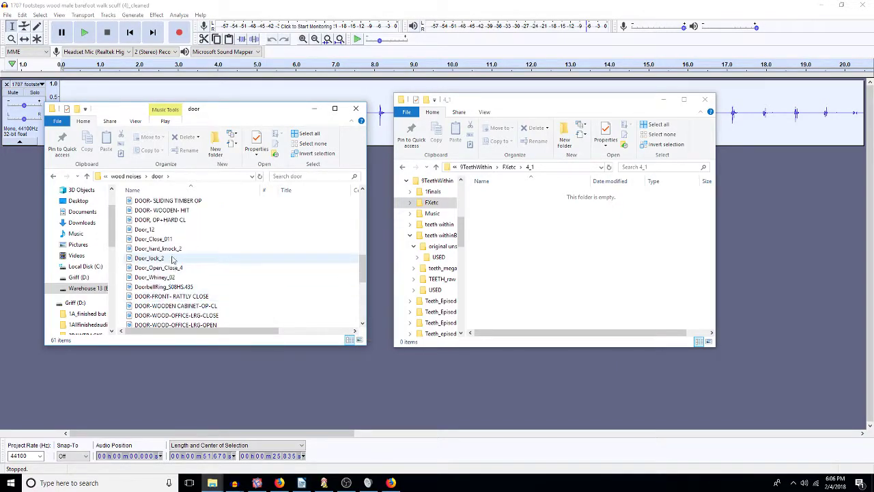
scroll(175, 268, up, 1)
click(175, 251)
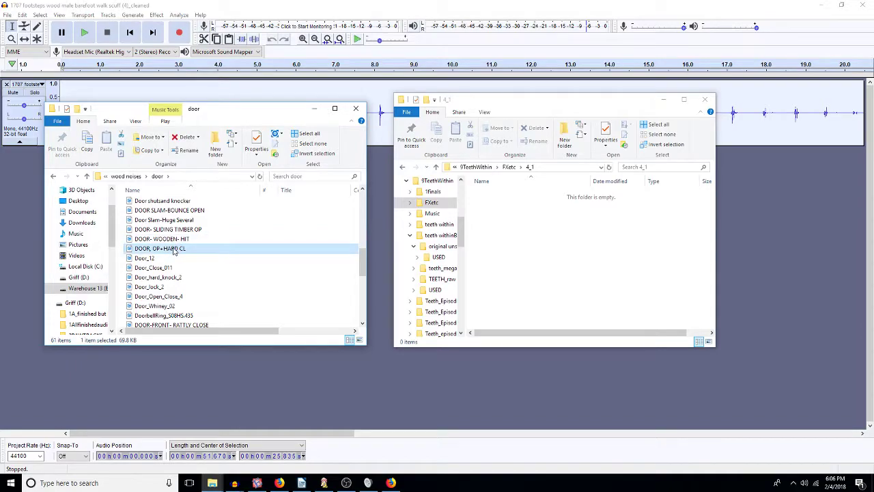
key(ctrl+c)
click(507, 253)
key(ctrl+v)
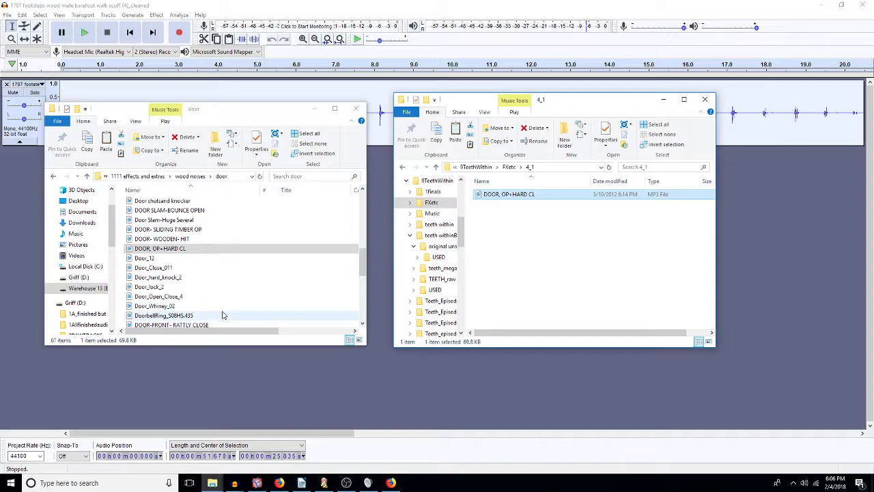
- Browse the rest of the door folder and preview the Thin wooden bedroom door Medium Distant sound
scroll(222, 313, down, 4)
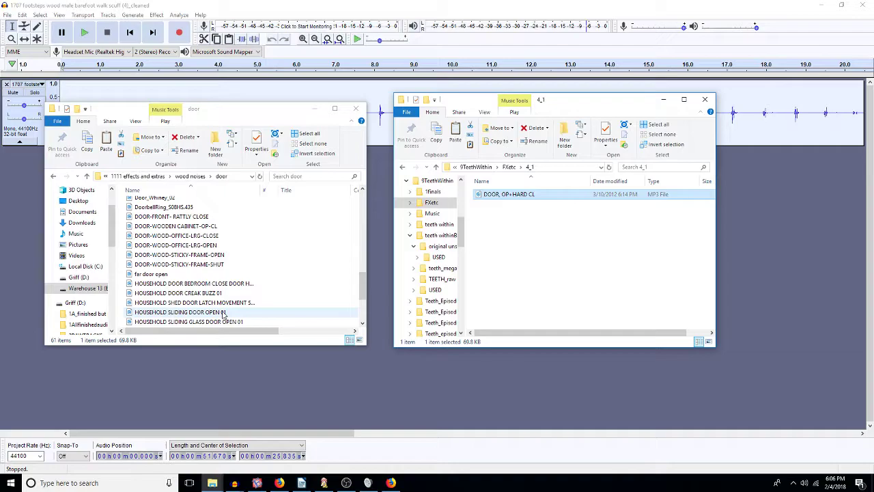
scroll(251, 301, down, 3)
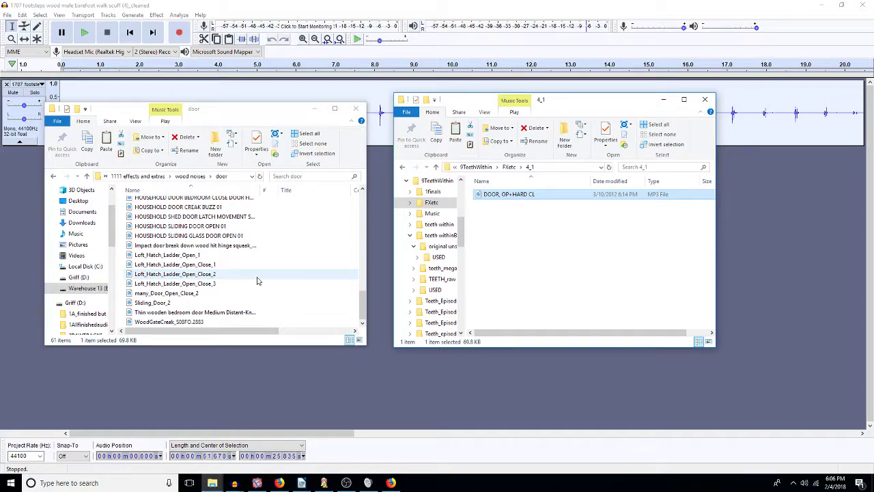
click(236, 314)
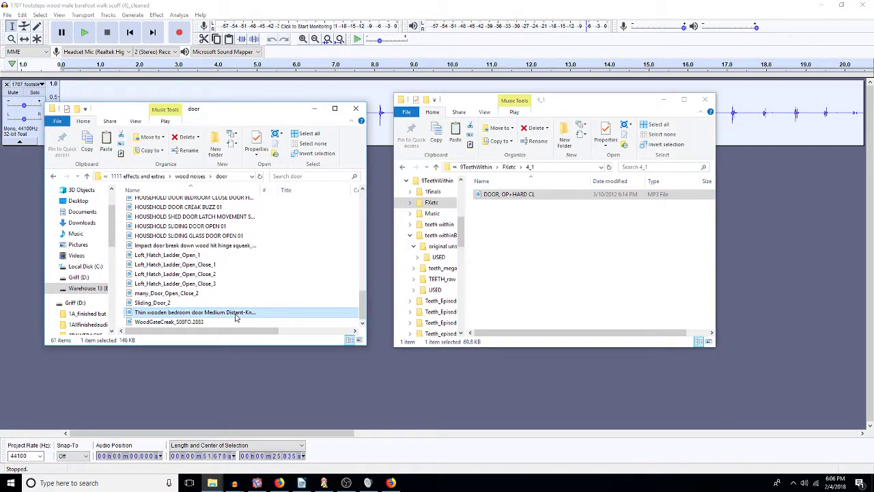
double_click(235, 314)
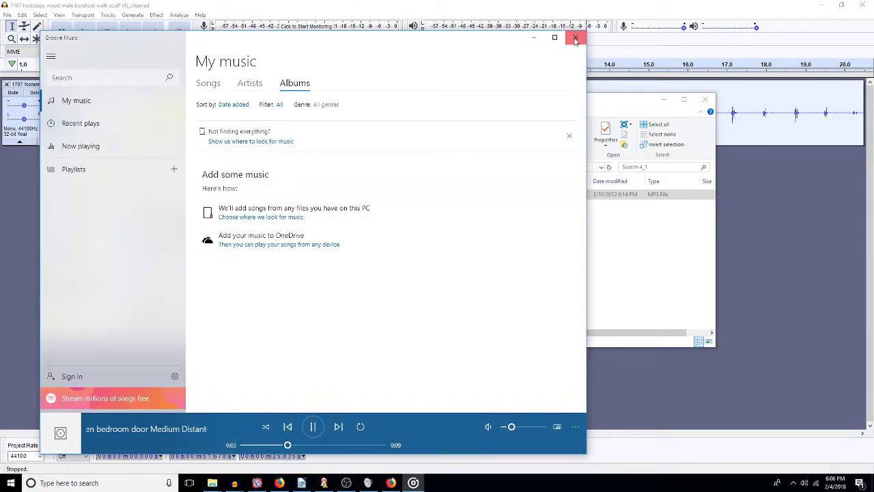
click(575, 39)
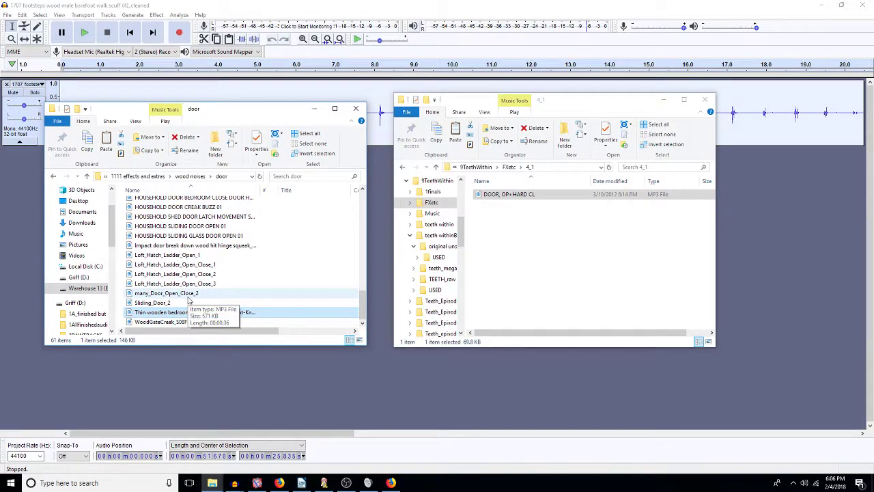
- Go back through the door folder's earlier sounds and preview 368_Household_Door_Close_Heavy_Wooden
scroll(188, 300, up, 7)
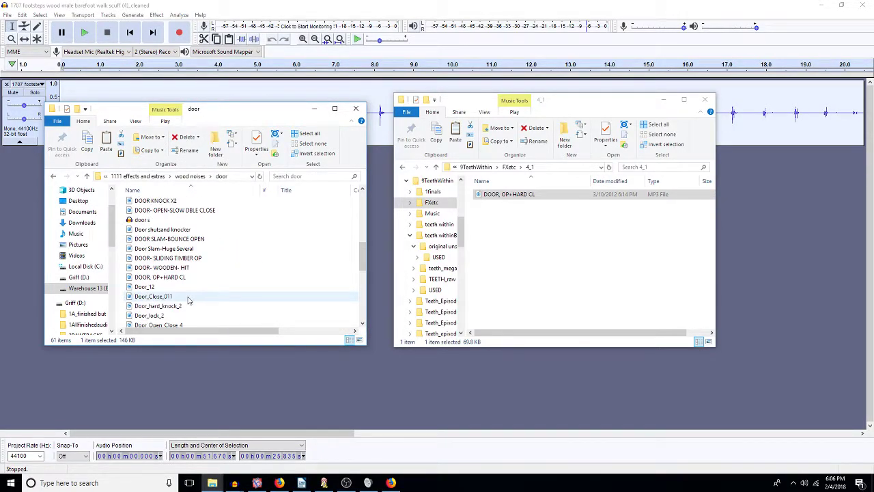
scroll(189, 300, up, 4)
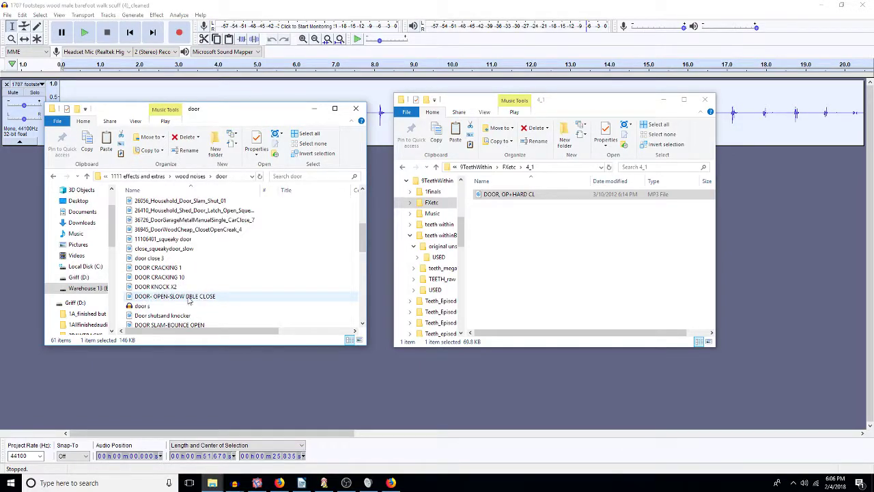
scroll(188, 301, up, 2)
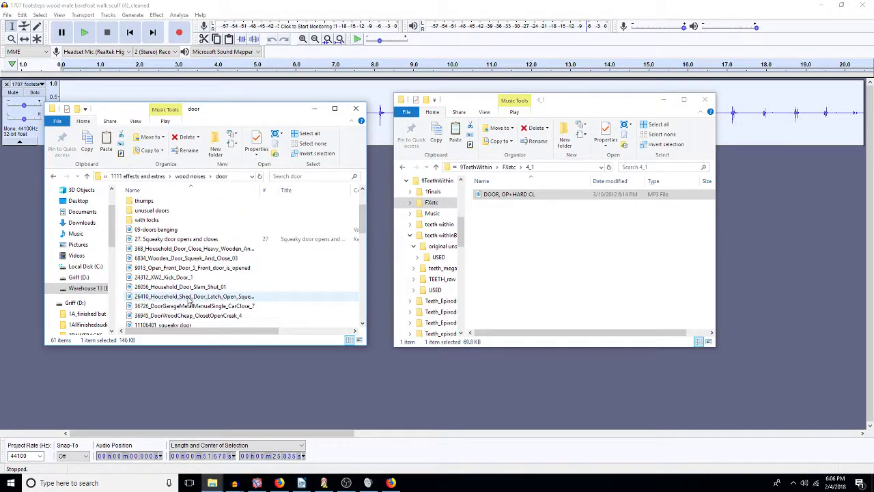
double_click(206, 252)
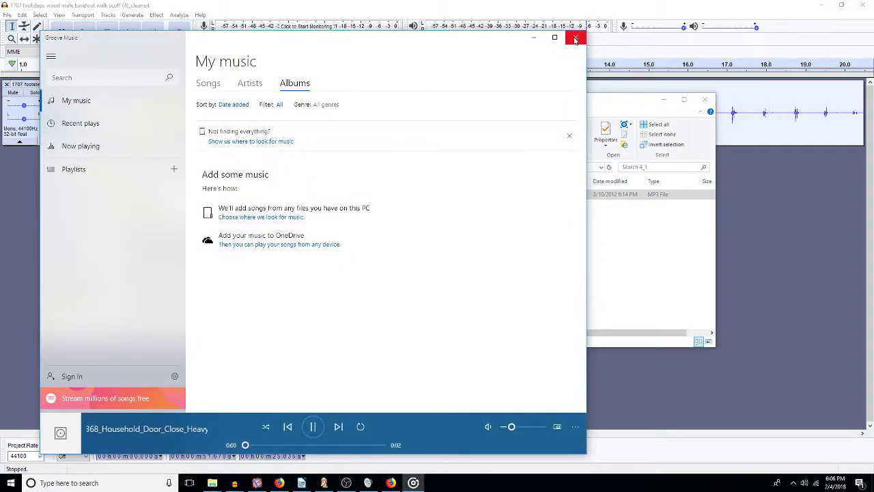
click(575, 39)
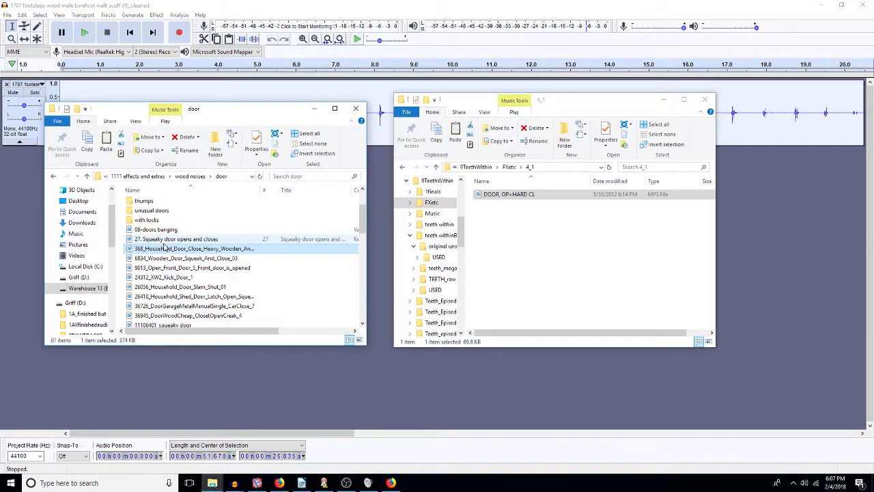
- Open the door accessories folder inside the door folder
scroll(159, 266, up, 2)
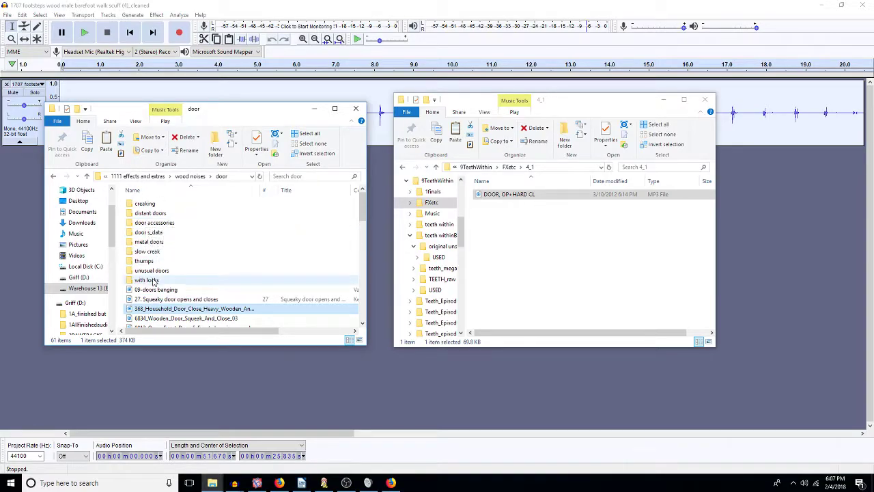
click(157, 225)
double_click(156, 226)
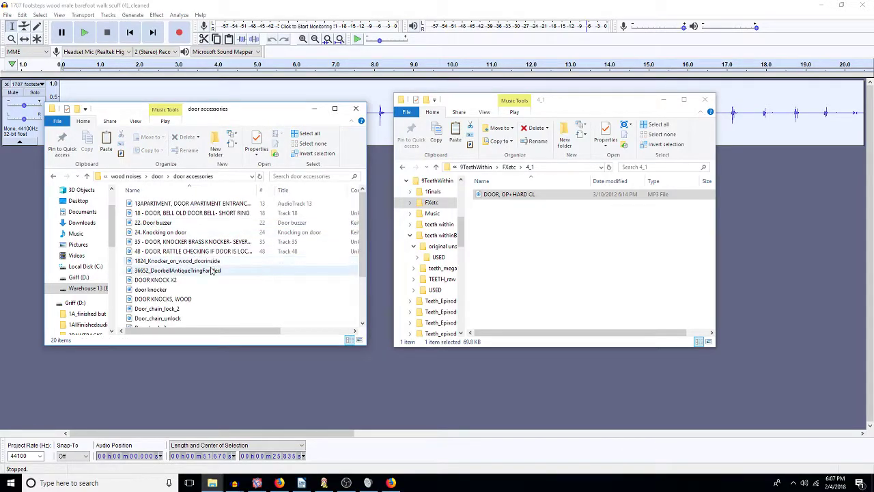
- Preview the 35 - DOOR, KNOCKER BRASS KNOCKER sound and copy it into the 4_1 folder
double_click(225, 242)
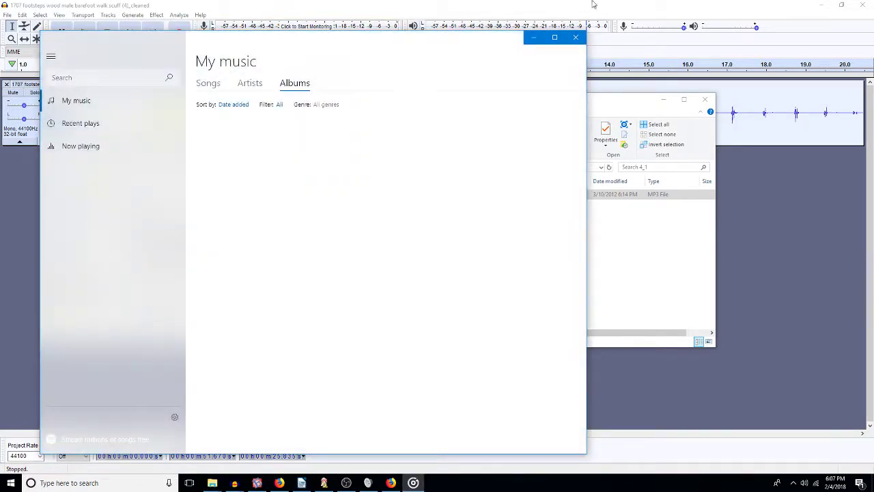
click(576, 38)
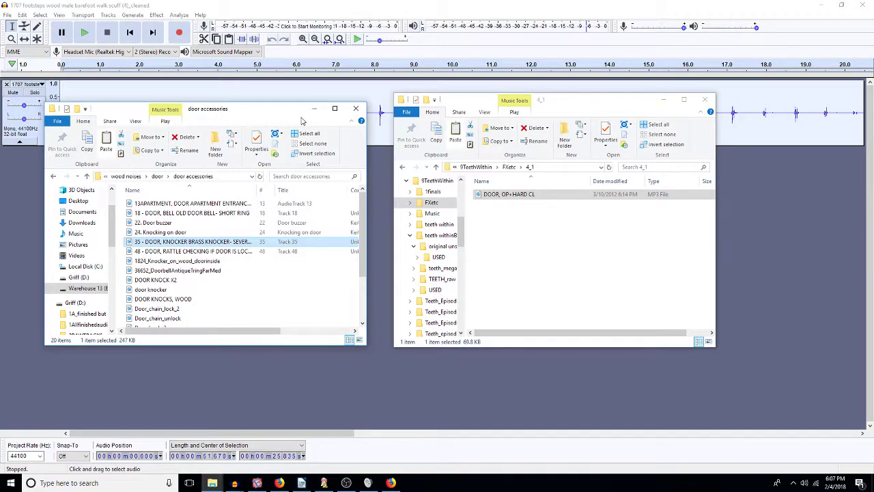
click(562, 255)
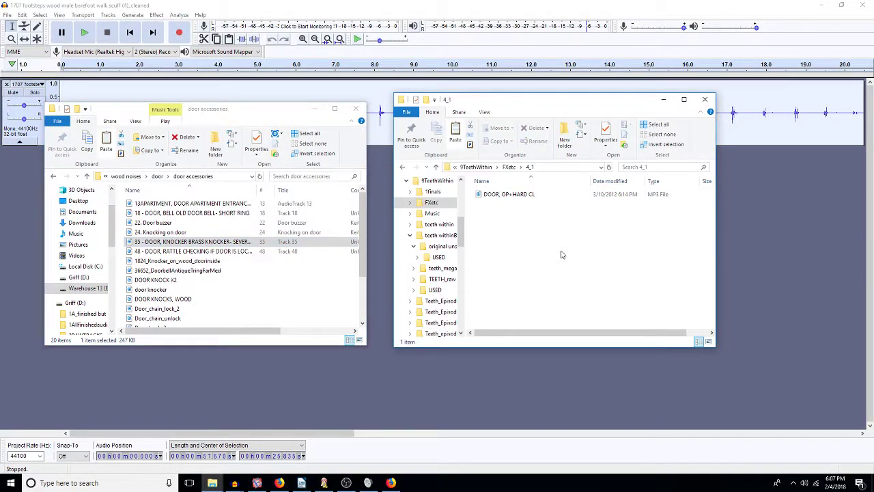
key(ctrl+v)
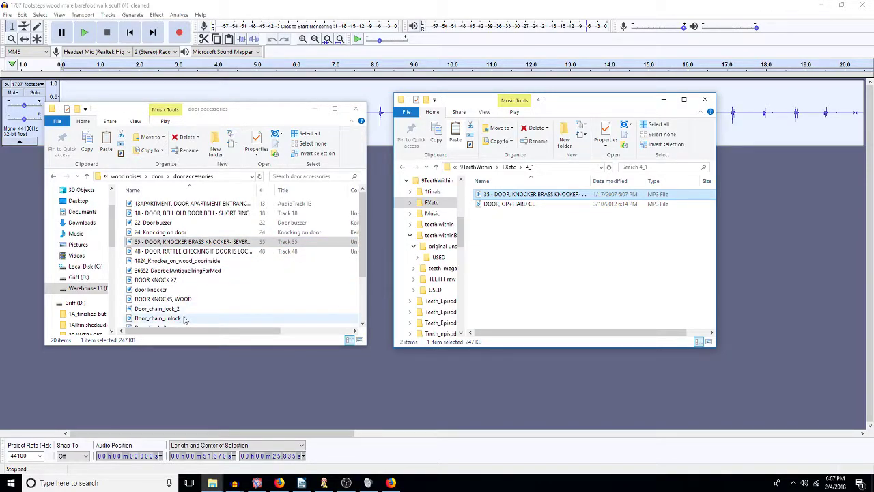
- Look through the remaining door accessories sounds and preview 48 - DOOR, RATTLE CHECKING IF DOOR IS LOCKED
scroll(183, 319, down, 1)
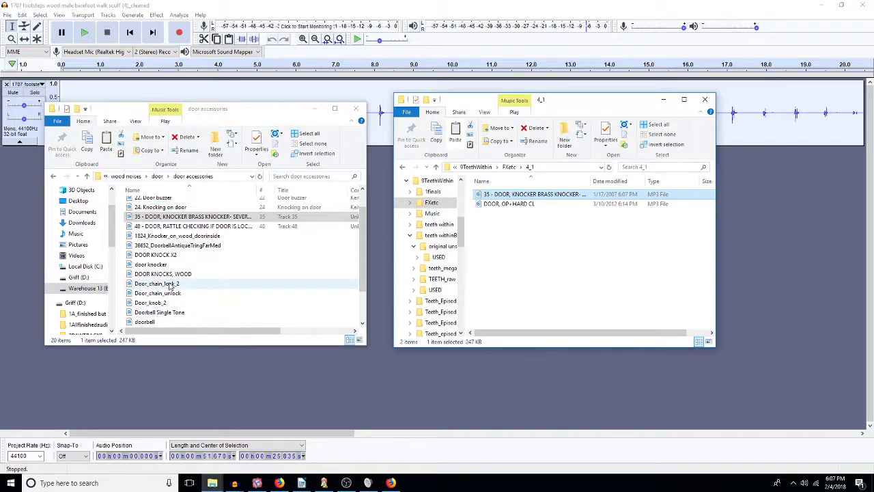
scroll(170, 286, down, 1)
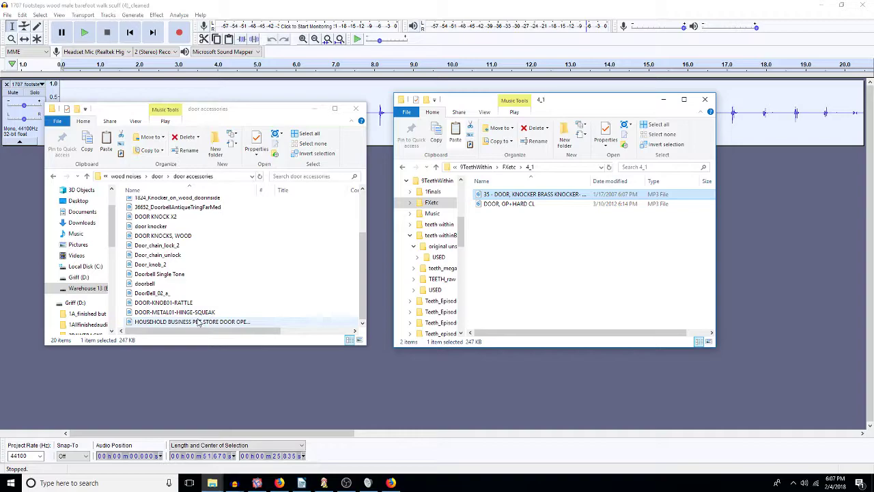
scroll(202, 315, up, 2)
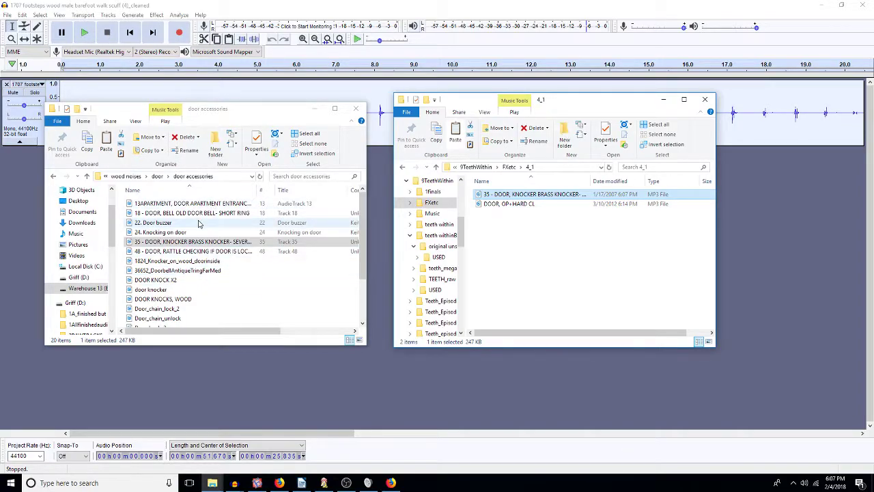
double_click(227, 251)
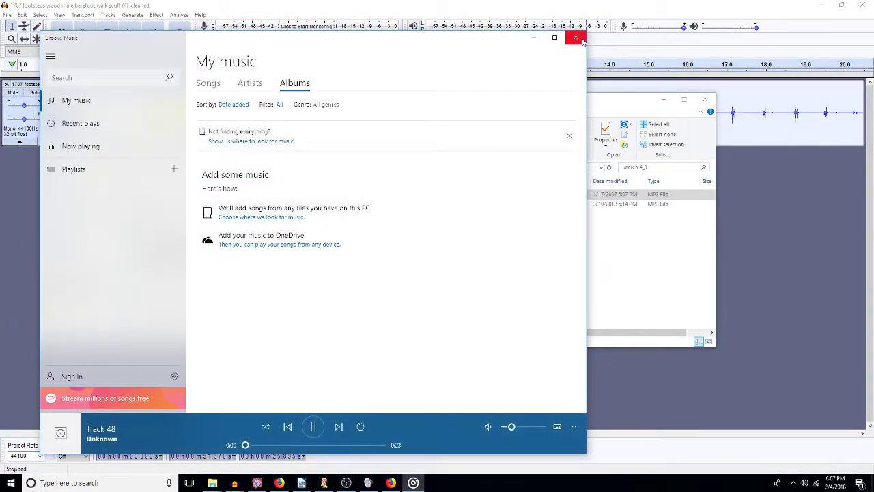
click(577, 39)
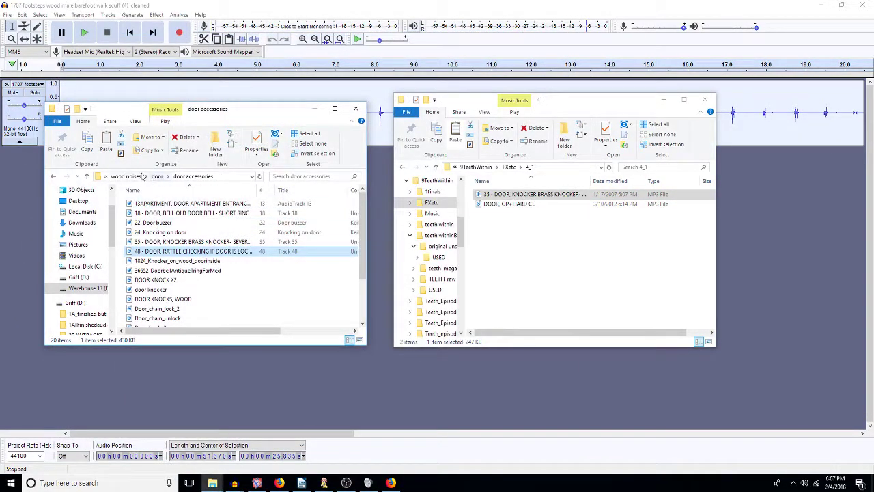
- Return to the door folder and look through the sounds in its unusual doors subfolder for a suitable effect
click(159, 177)
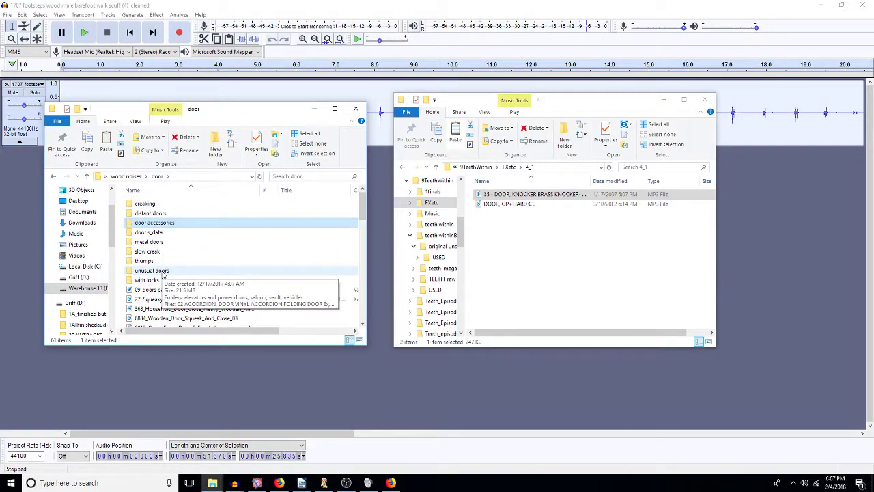
double_click(162, 271)
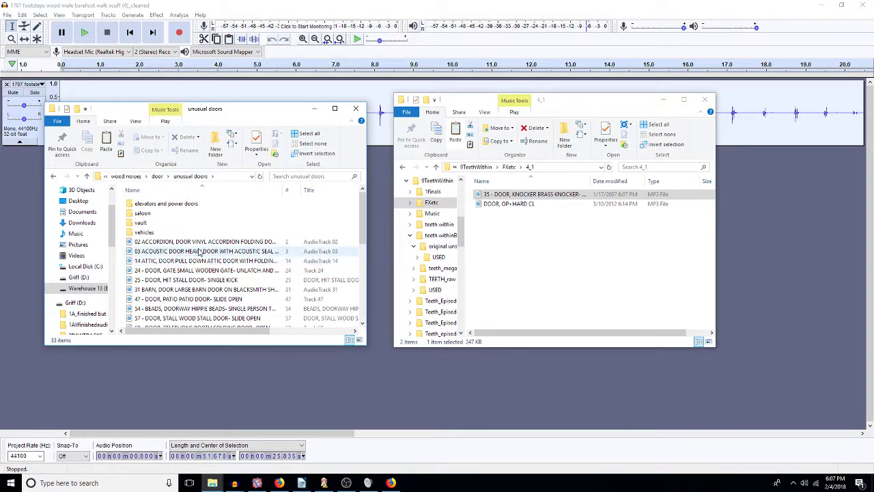
scroll(205, 253, down, 4)
scroll(200, 251, down, 1)
scroll(200, 252, up, 3)
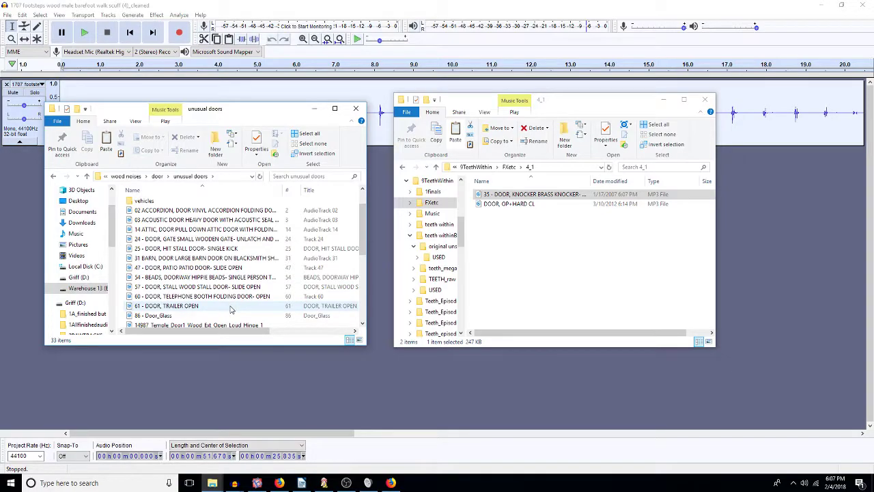
scroll(231, 309, down, 1)
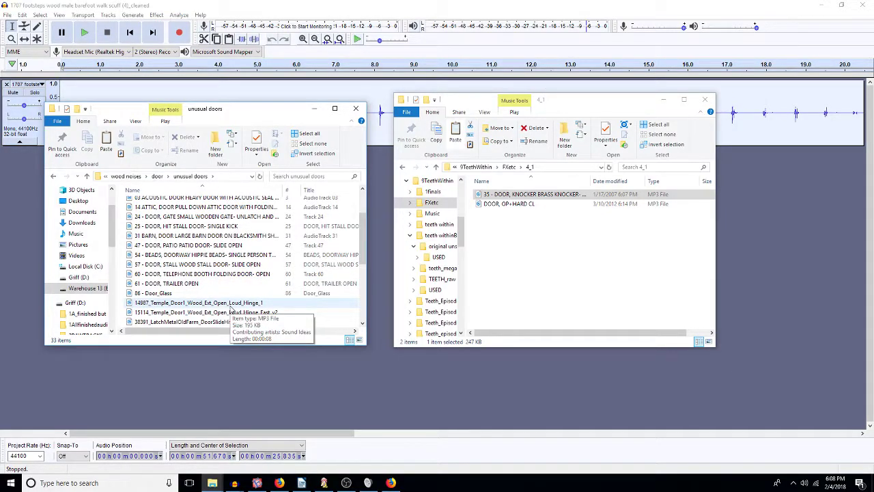
scroll(231, 309, down, 4)
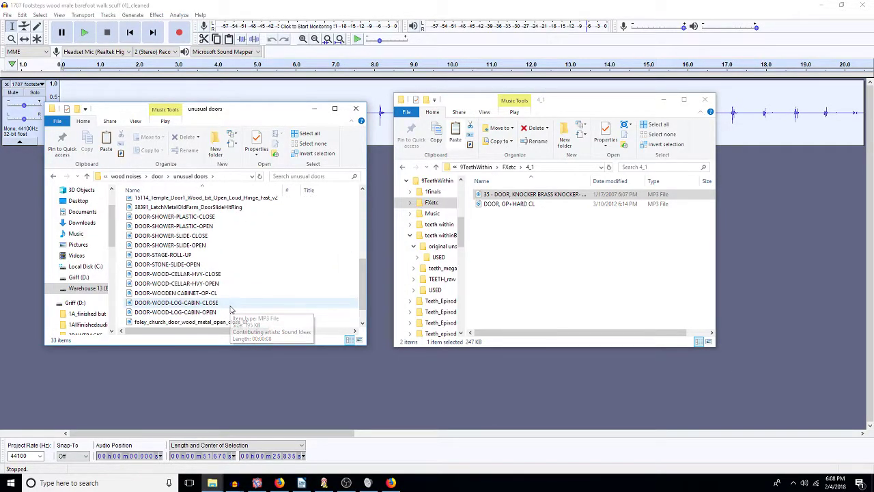
scroll(231, 310, down, 1)
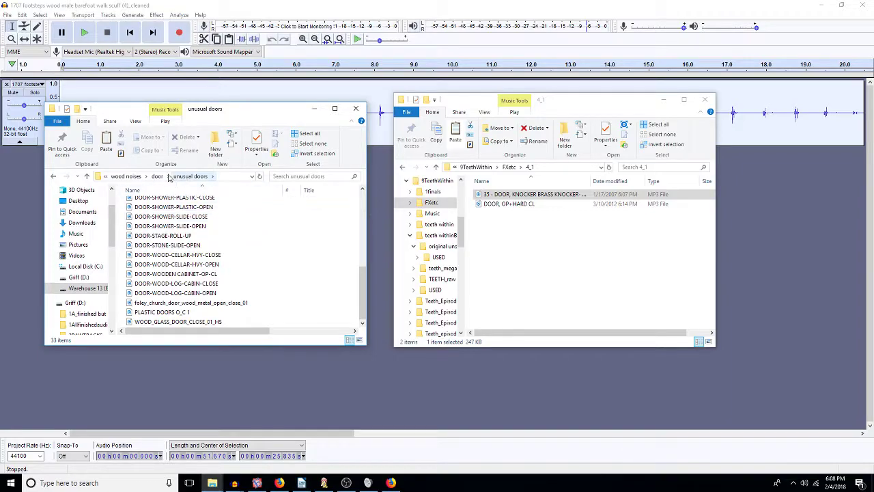
- Back in the door folder, preview 9013_Open_Front_Door_5_Front_door_is_opened and copy it into the 4_1 folder
click(156, 176)
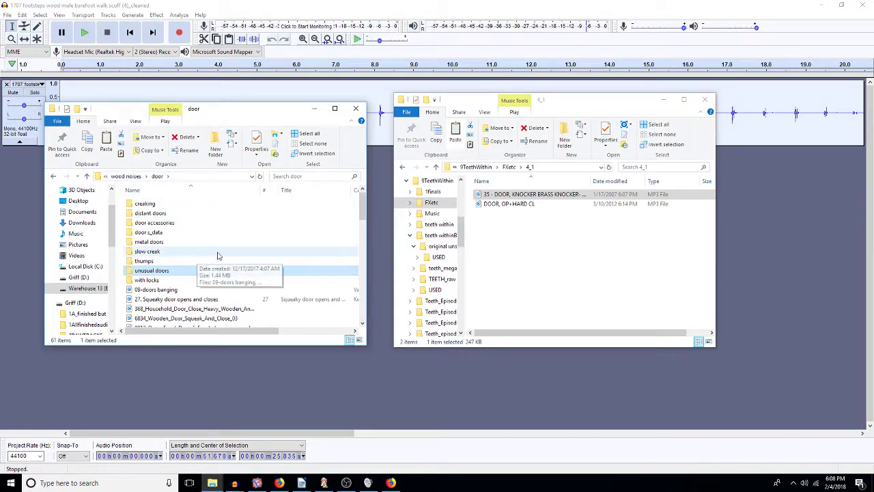
scroll(229, 250, down, 3)
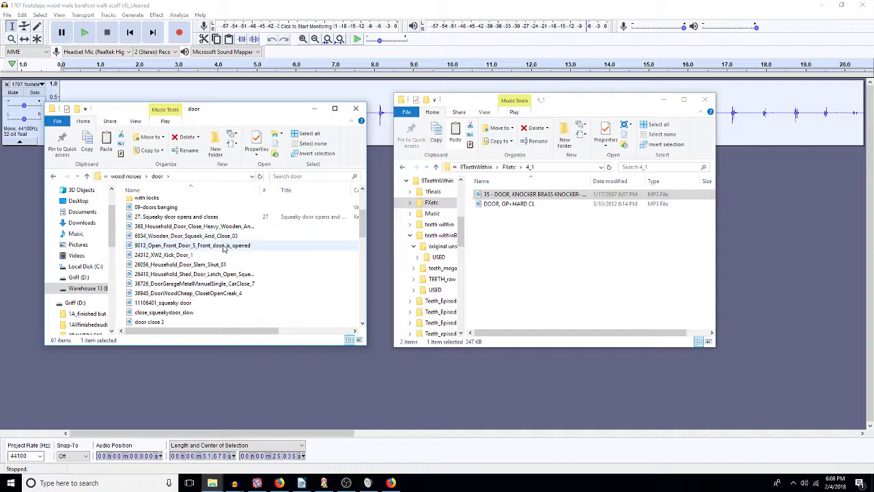
double_click(224, 247)
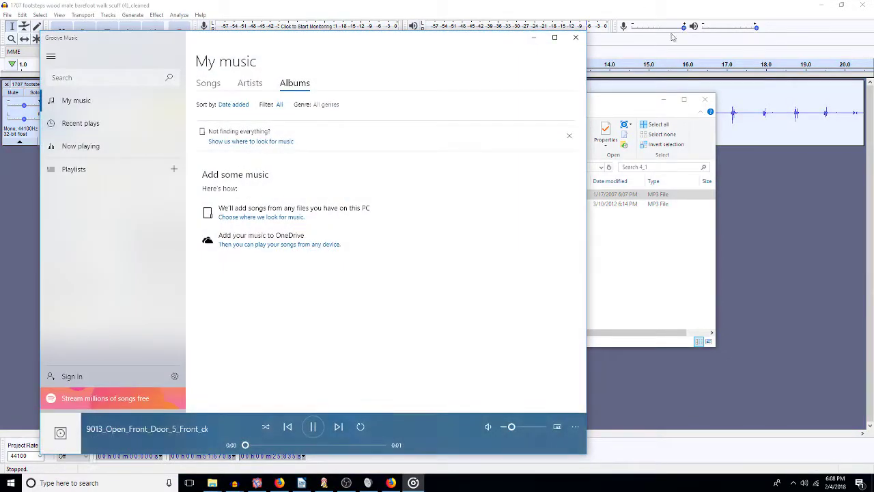
click(576, 37)
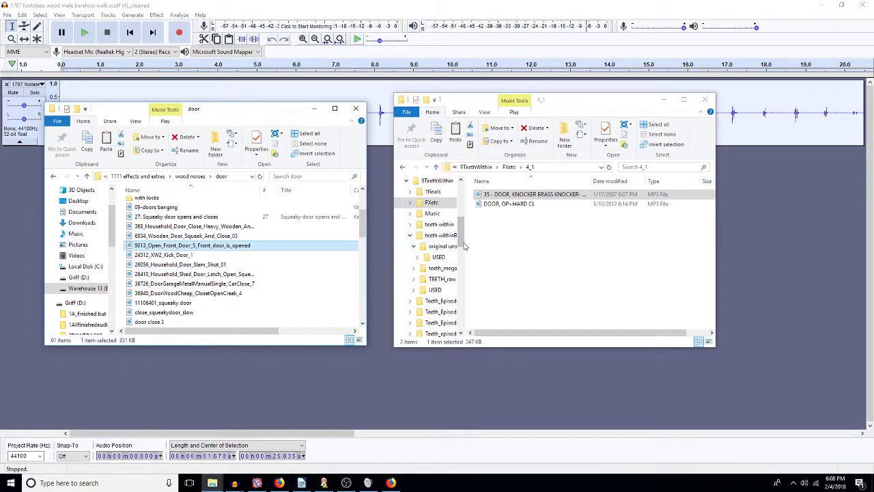
click(518, 261)
key(ctrl+v)
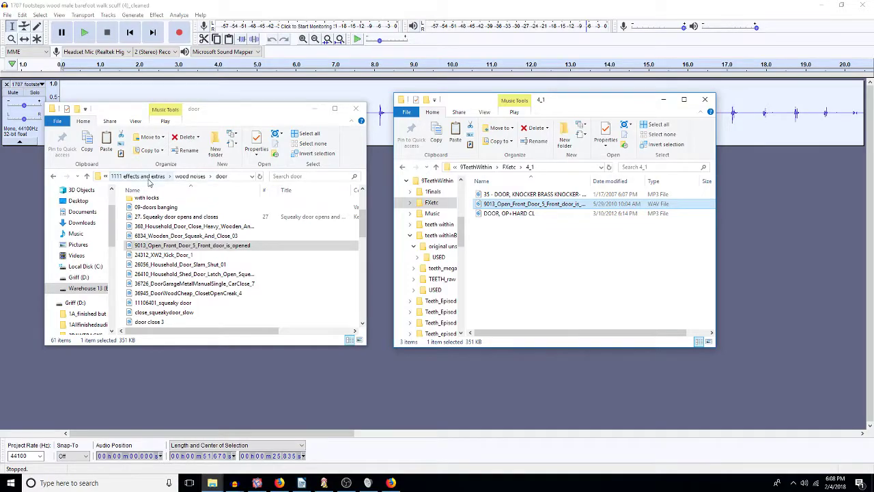
- Go up to 1111 effects and extras, and open the drawers_cabinets_boxes folder inside wood noises
click(146, 177)
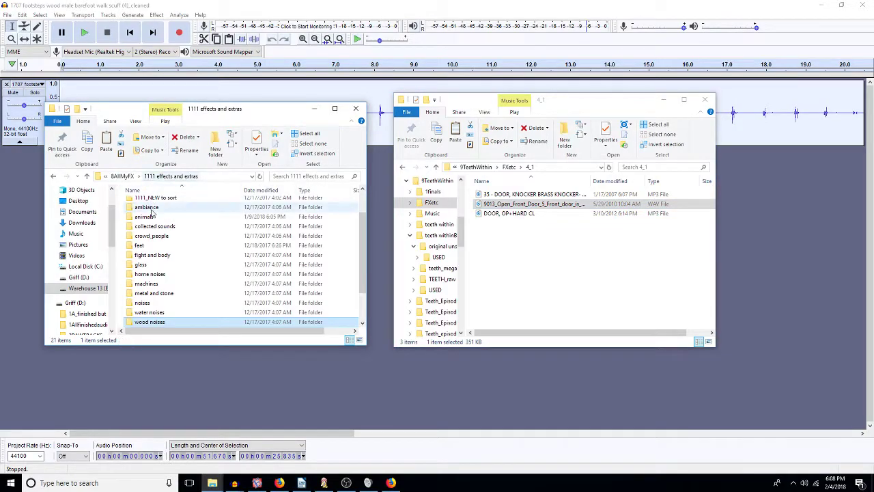
double_click(150, 322)
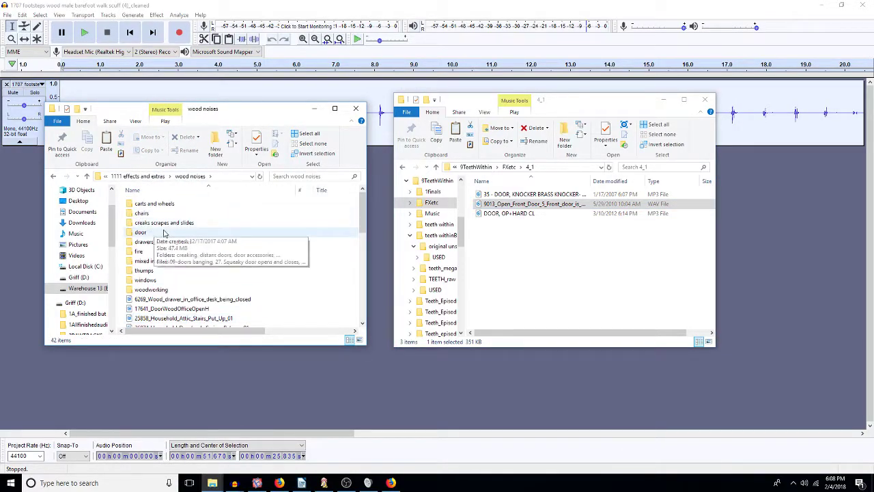
double_click(167, 243)
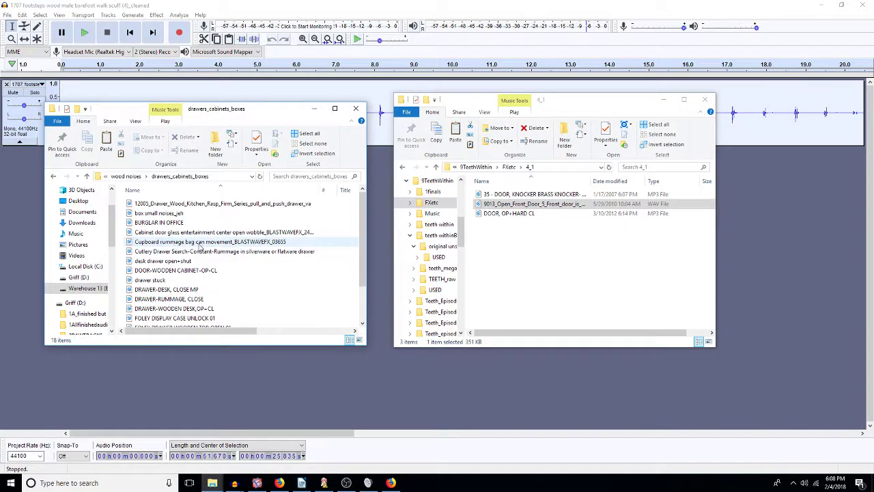
- Look through the drawers_cabinets_boxes sounds and preview DOOR-WOODEN CABINET-OP-CL
scroll(239, 279, down, 1)
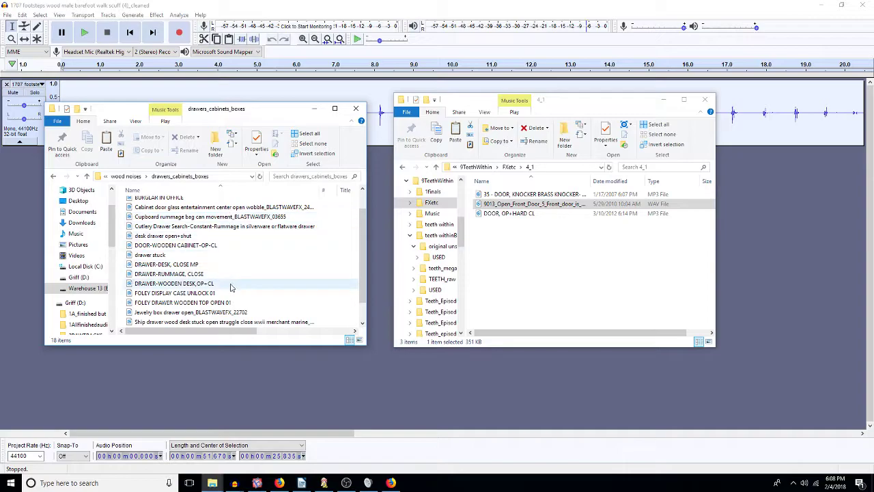
double_click(183, 247)
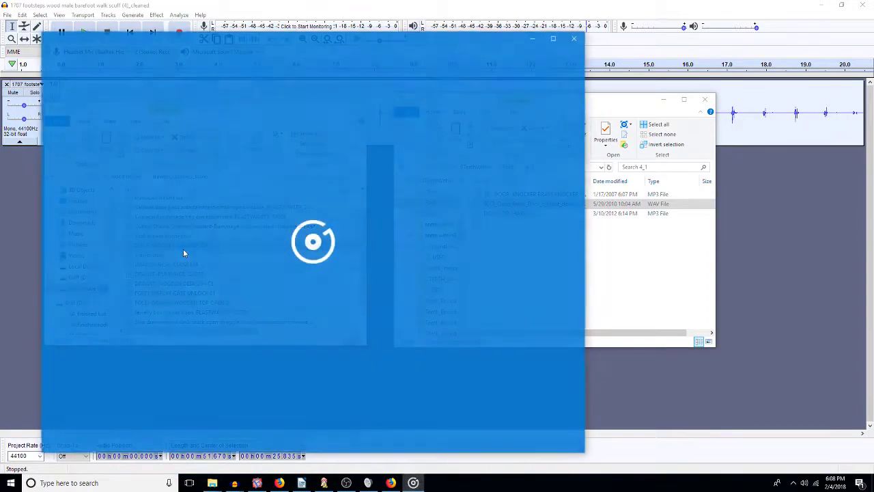
click(576, 39)
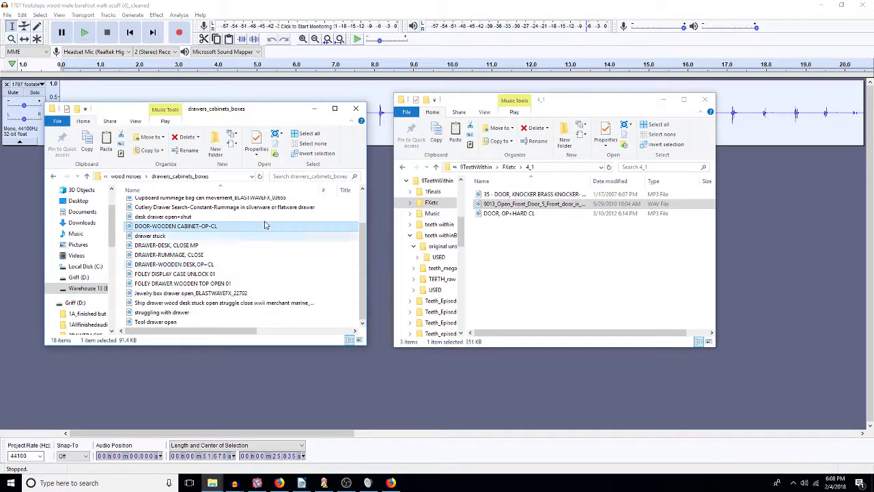
- Go back up to 1111 effects and extras, and open the latches keys hinges folder inside metal and stone
click(132, 177)
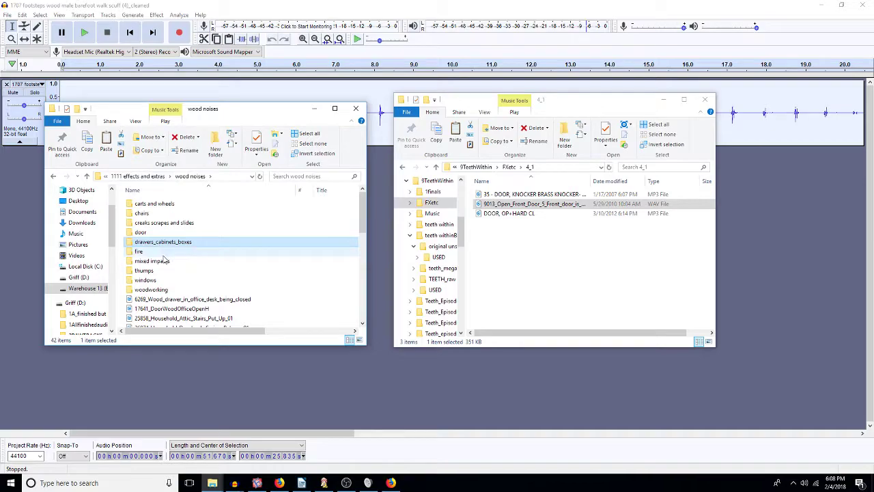
click(146, 176)
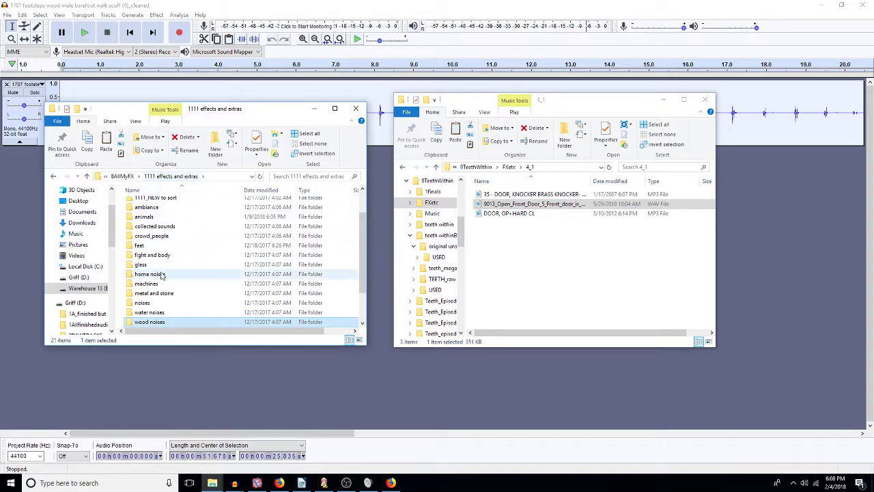
double_click(163, 299)
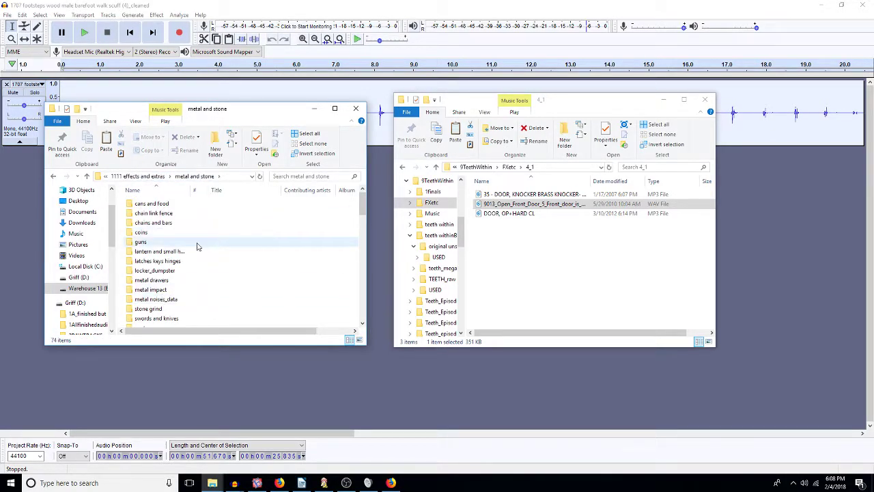
double_click(174, 262)
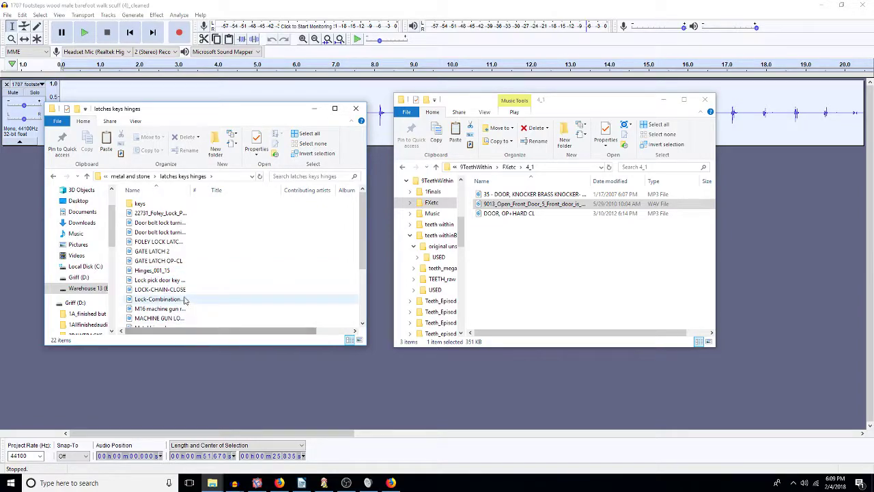
- Preview FOLEY LOCK LATCH HINGE SHUT METAL HIT 01 and copy it into the 4_1 folder
double_click(166, 242)
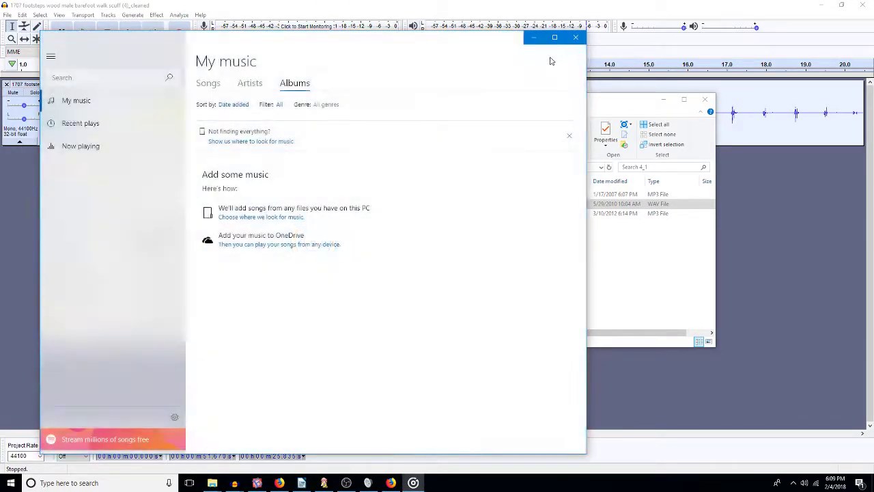
click(575, 37)
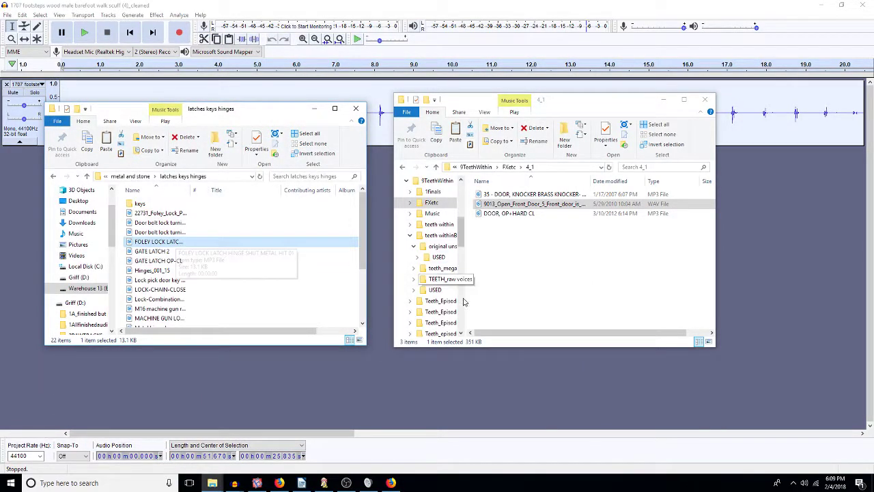
click(496, 239)
key(ctrl+v)
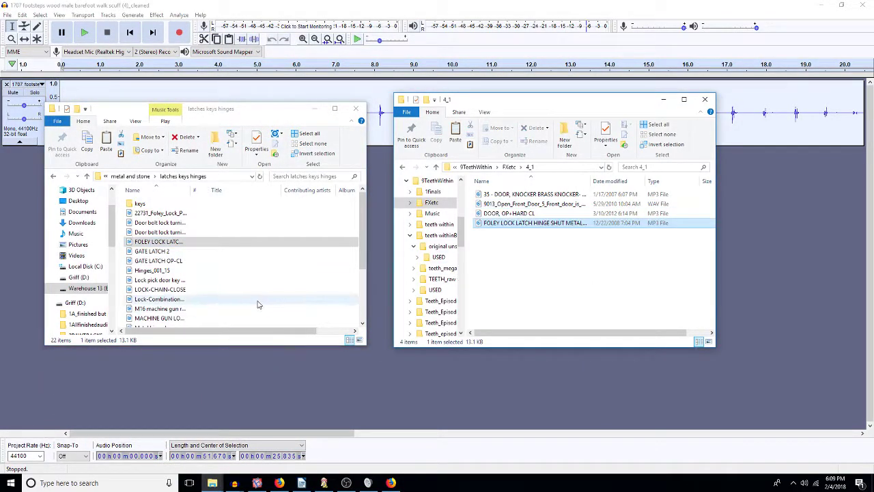
- Look through the remaining latch and hinge sounds, preview the Metal hinge lever squeak_BLASTWAVEFX file, and copy it into the 4_1 folder
click(211, 299)
scroll(221, 269, down, 3)
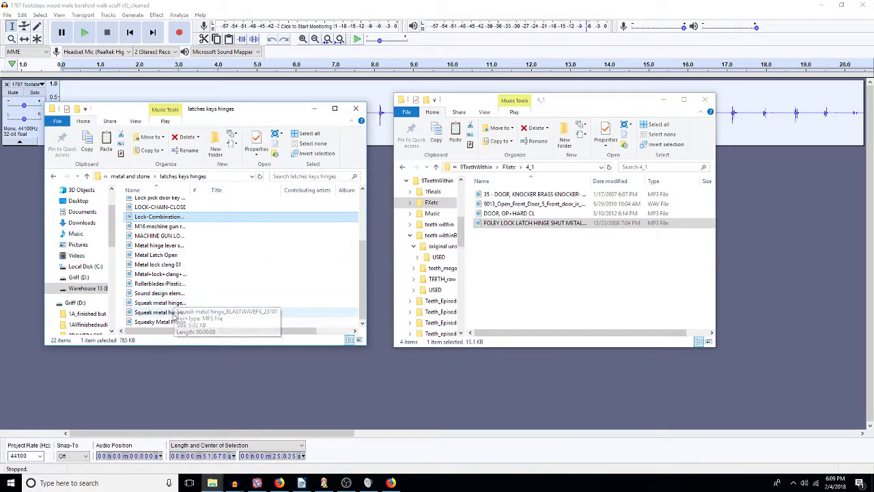
scroll(164, 285, up, 2)
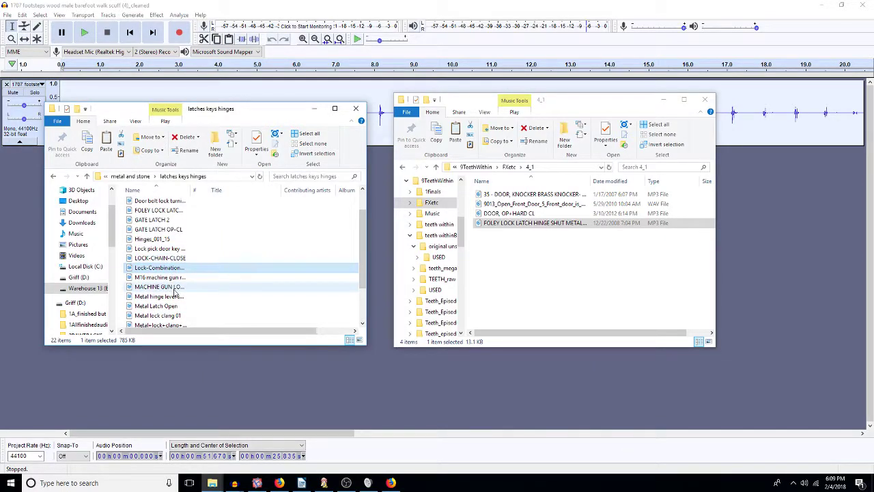
scroll(170, 309, down, 1)
double_click(170, 251)
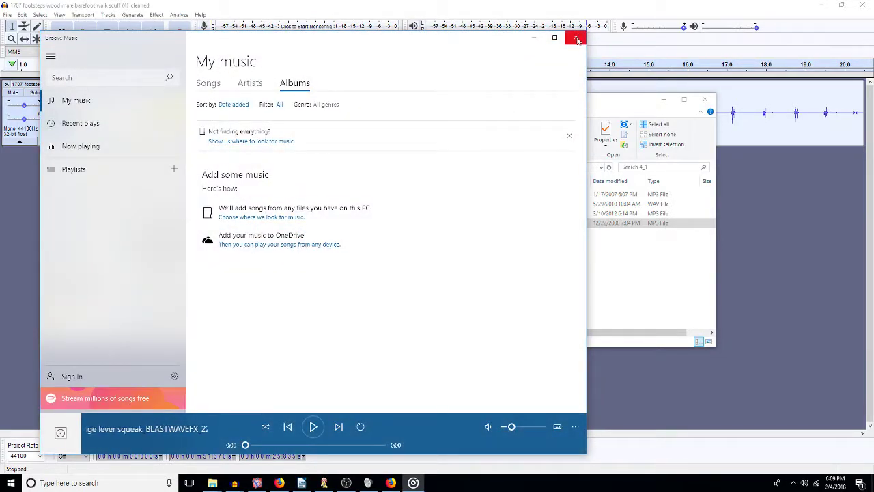
click(577, 39)
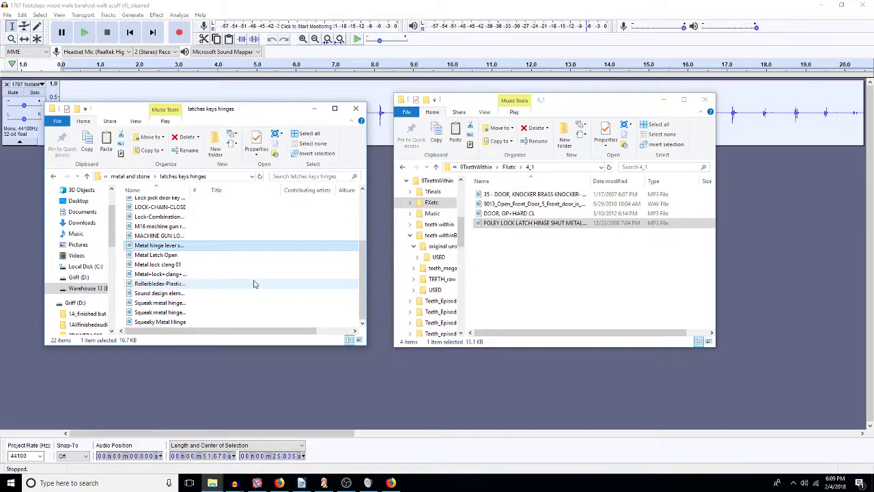
drag(159, 245, 503, 271)
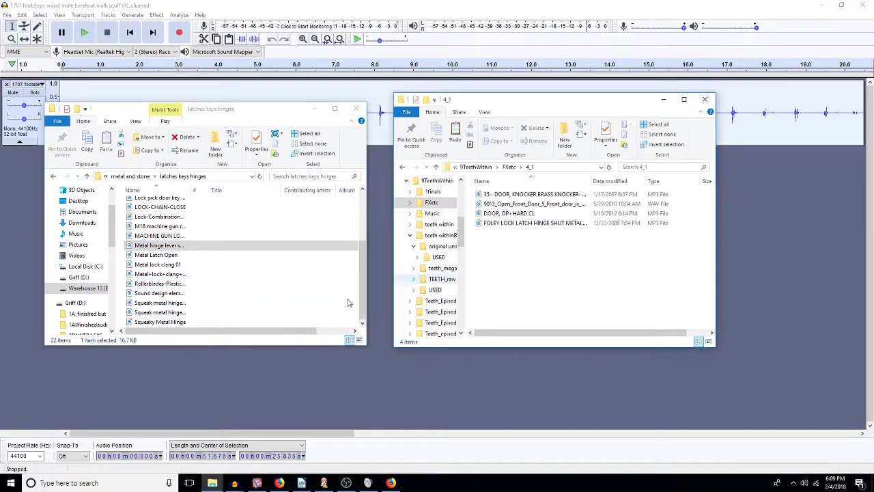
- Preview the Metal Latch Open, Metal lock clang 01 and Metal+lock+clang sounds one after another
double_click(164, 255)
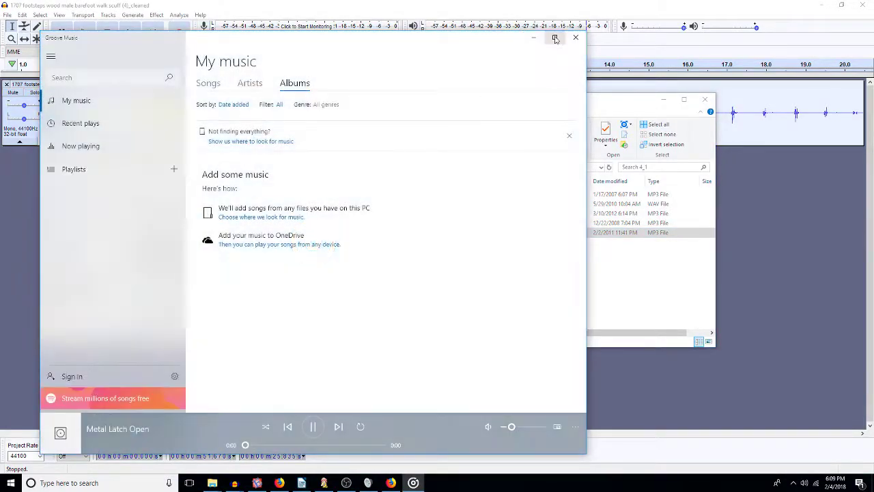
click(575, 38)
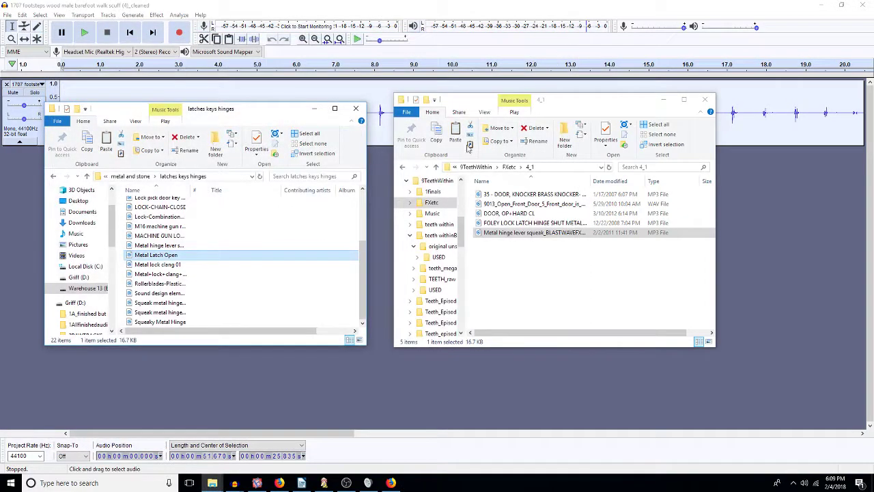
double_click(176, 264)
click(575, 37)
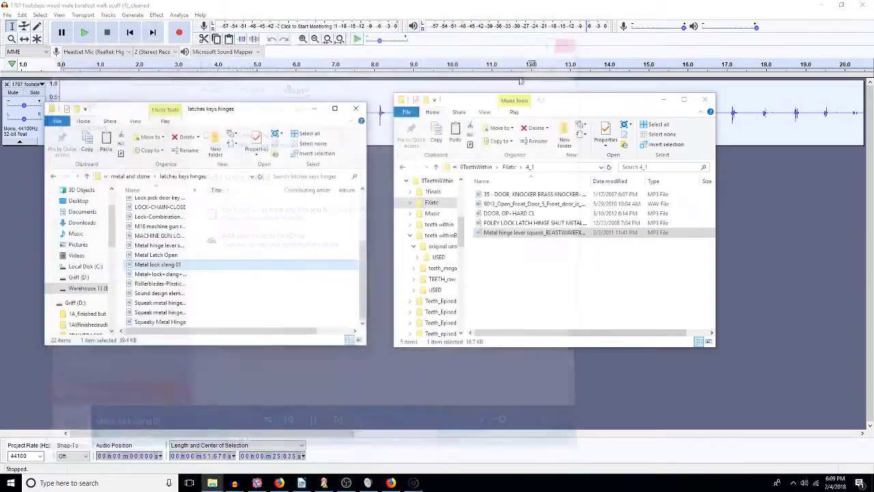
double_click(171, 273)
click(575, 37)
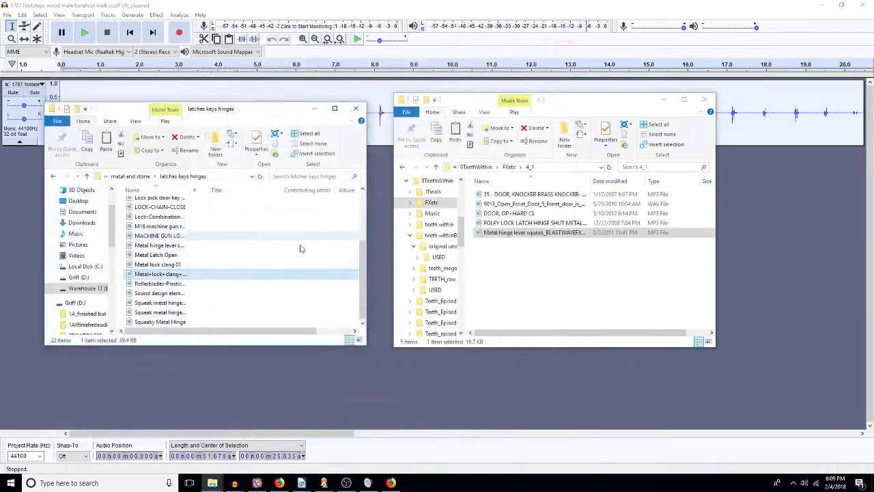
- Preview Squeaky Metal Hinge and Lock-CombinationTurning, and listen to FOLEY LOCK LATCH HINGE SHUT METAL HIT 01 again
double_click(162, 321)
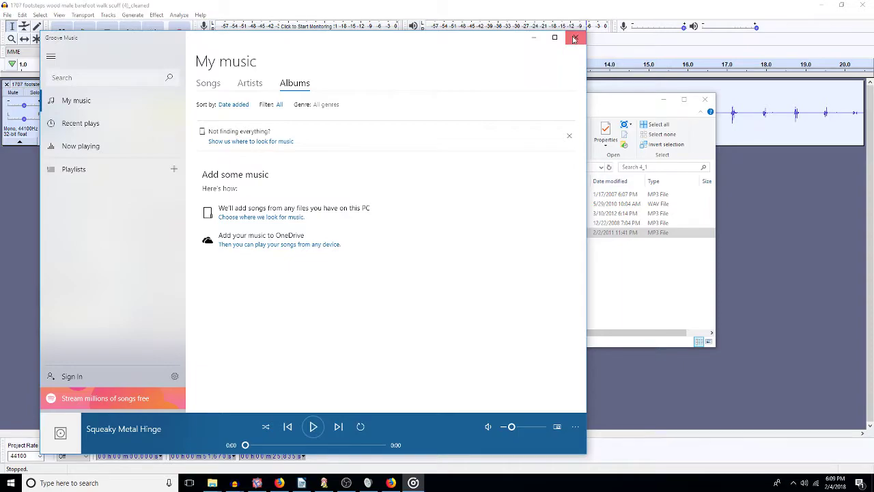
click(574, 38)
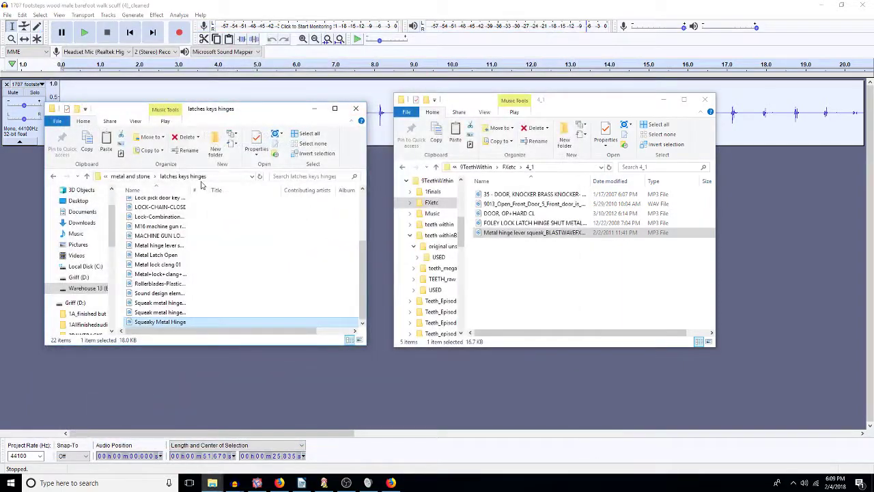
double_click(163, 216)
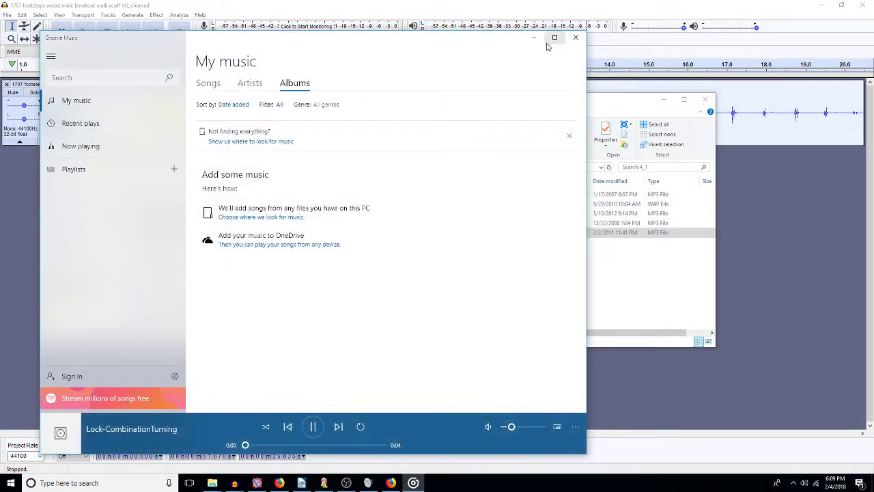
click(575, 37)
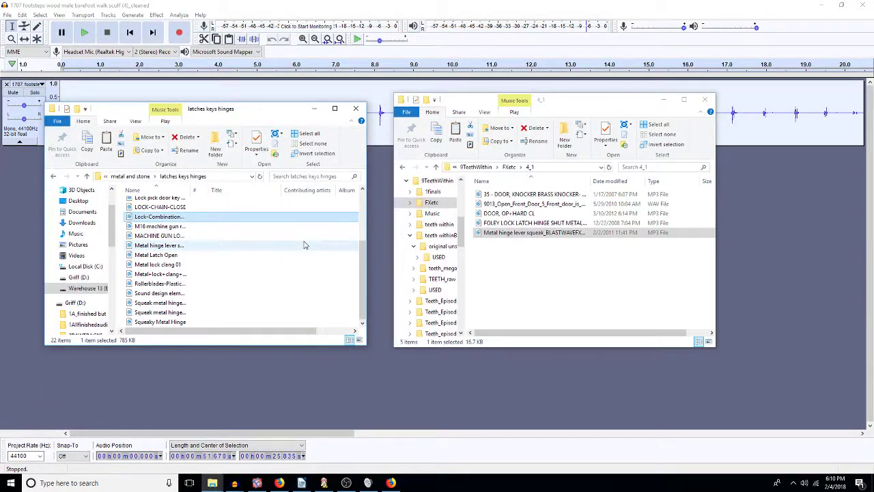
scroll(305, 244, up, 3)
double_click(163, 242)
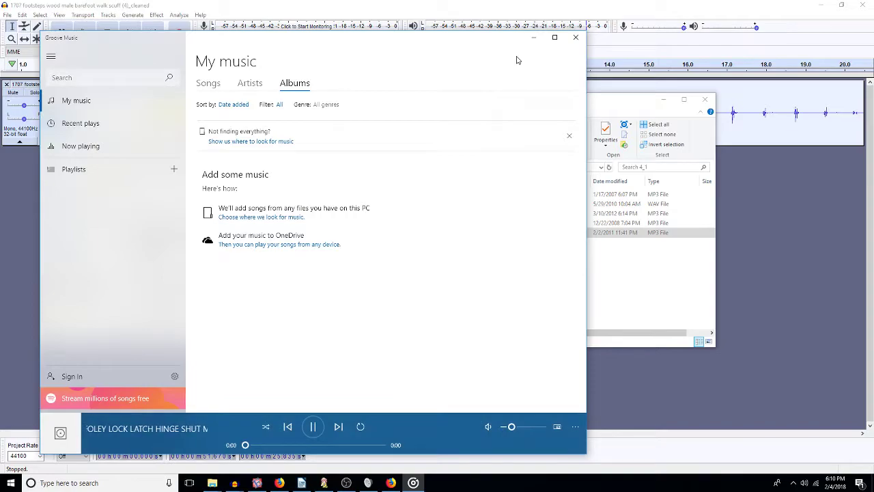
click(575, 38)
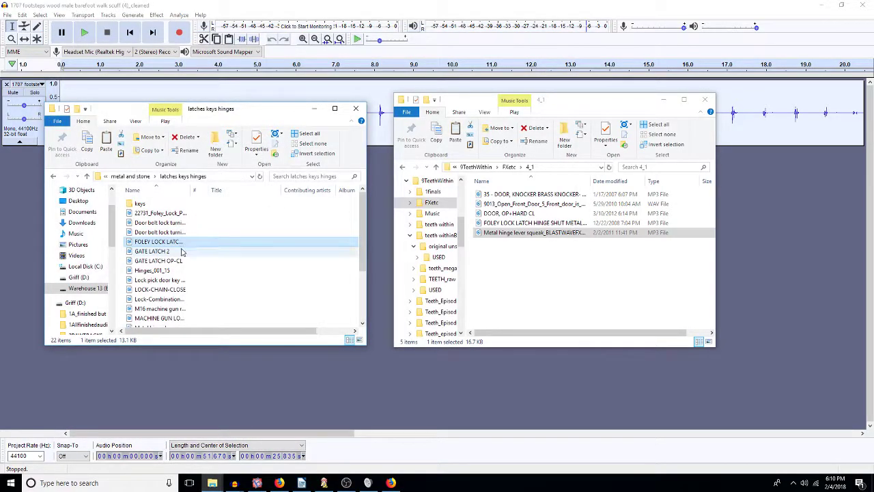
- Preview the 22731_Foley_Lock_Pad_Metal_Latch sound, copy it into the 4_1 folder, and return to the 1111 effects and extras folder
double_click(167, 213)
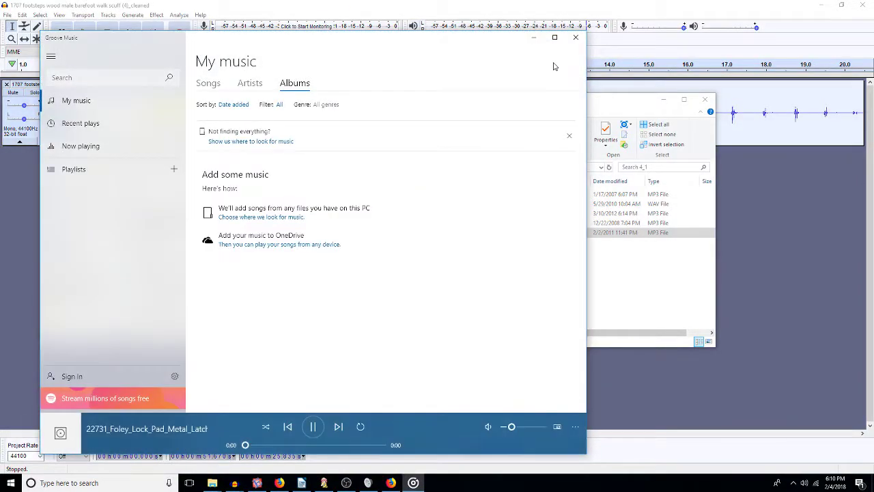
click(576, 37)
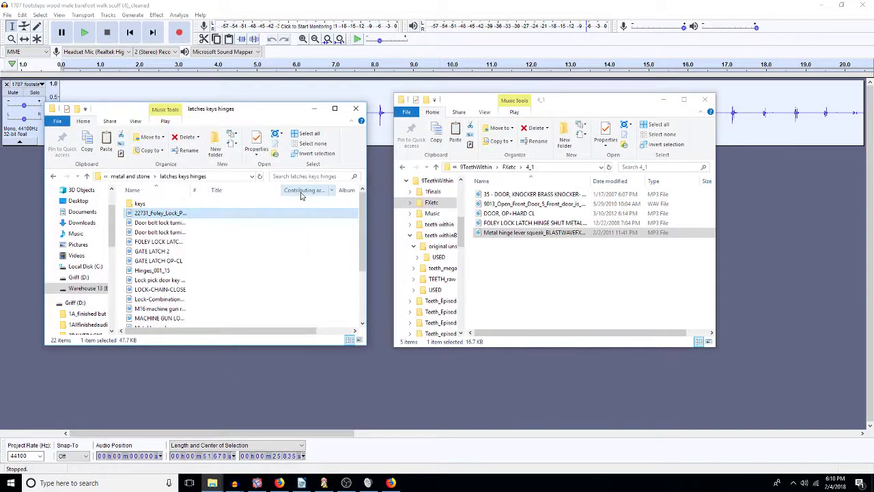
click(525, 287)
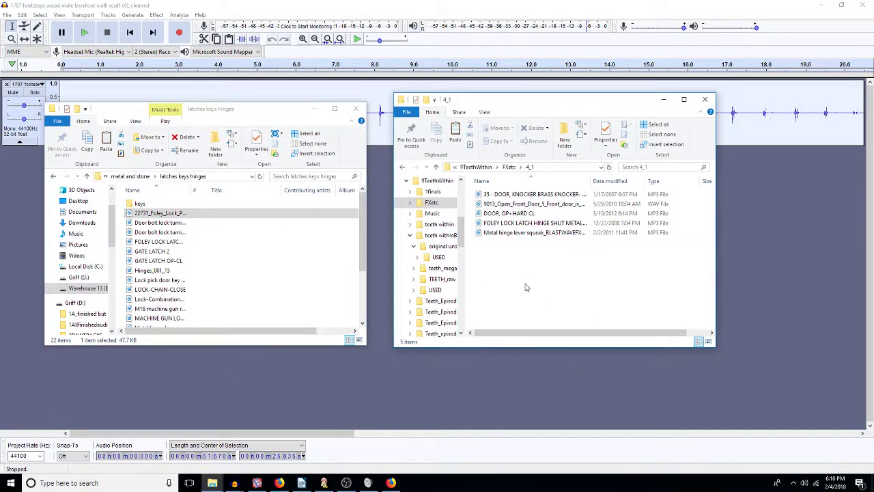
key(ctrl+v)
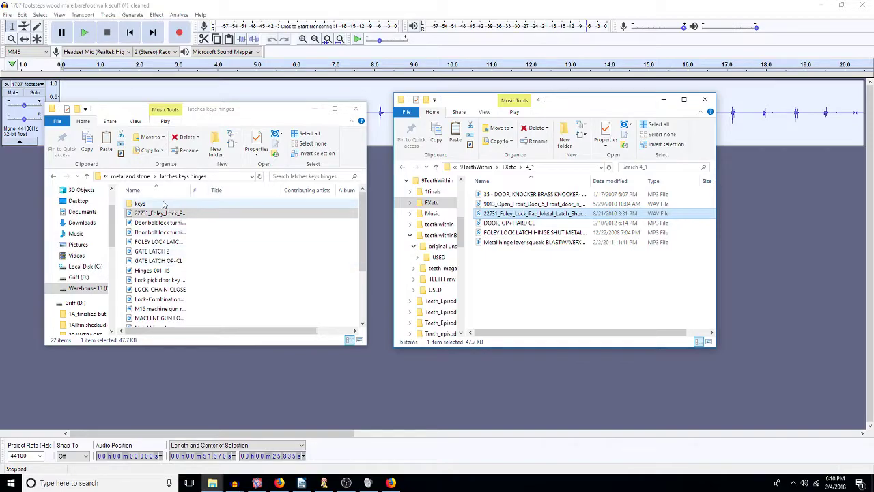
click(128, 177)
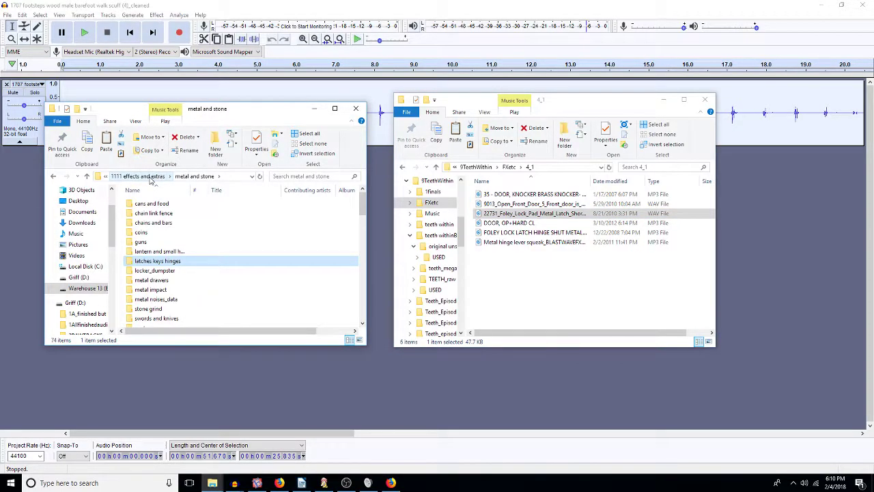
click(150, 177)
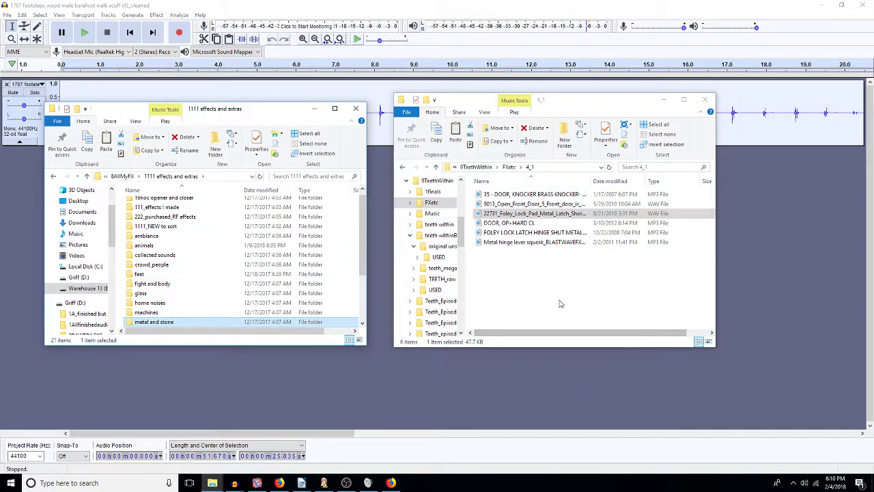
- Switch back to Audacity, check the recent projects, and browse up from the feet folder to 8AllMyFX while choosing a file to open
click(505, 390)
click(7, 15)
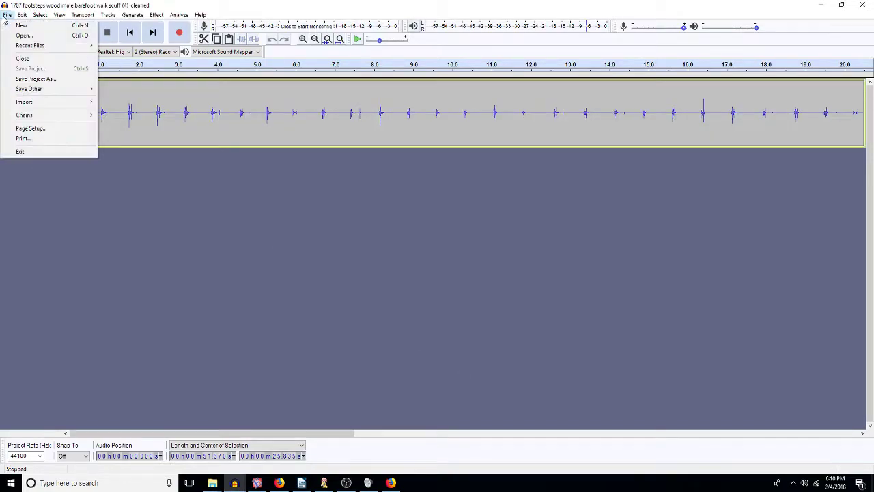
mouse_move(31, 47)
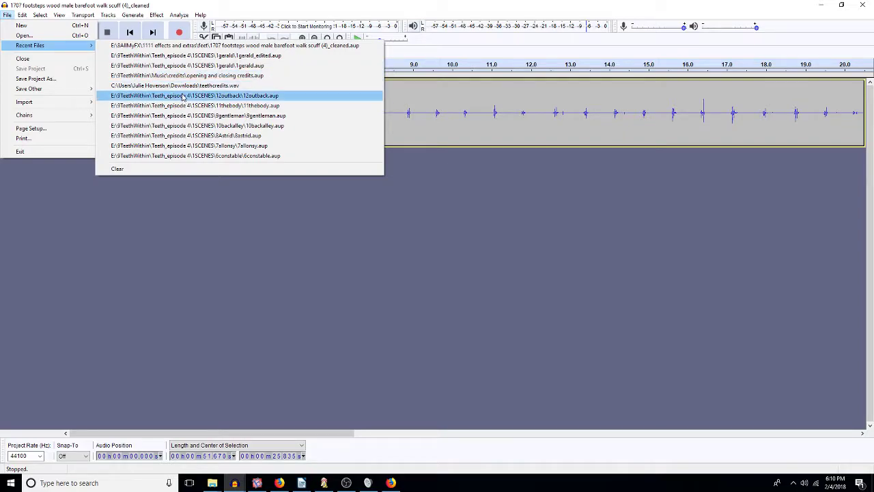
click(28, 36)
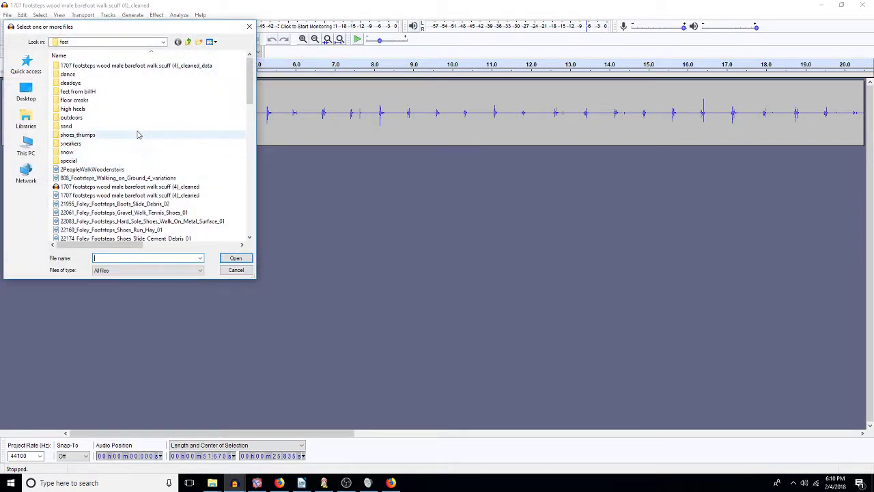
click(188, 42)
click(188, 42)
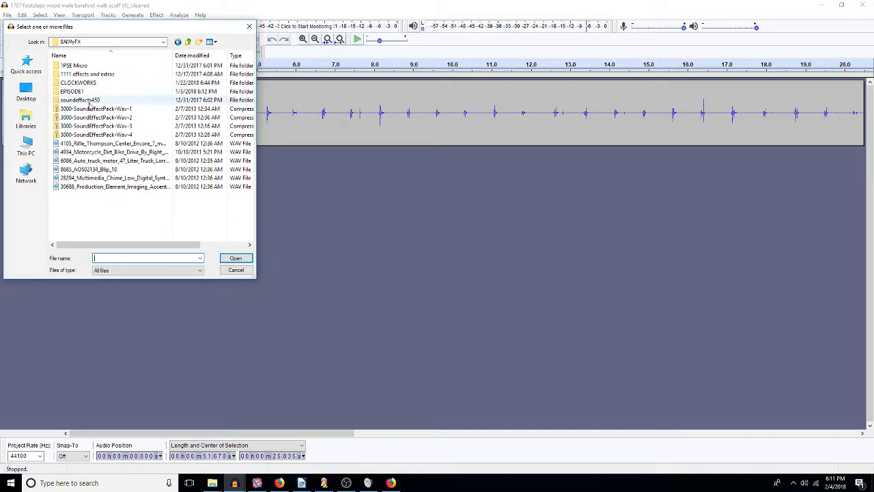
- Browse the Warehouse 13 (E:) drive to the FXetc folder in 9TeethWithin, look through its files, and cancel opening
click(26, 181)
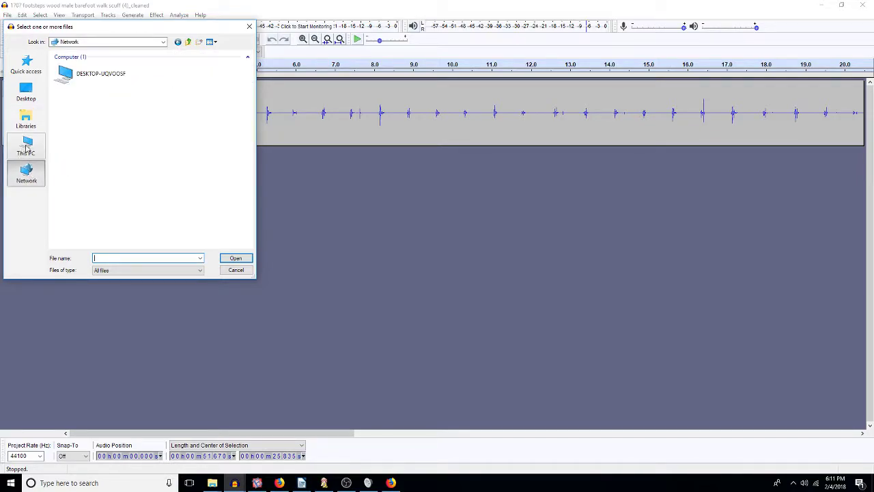
click(25, 149)
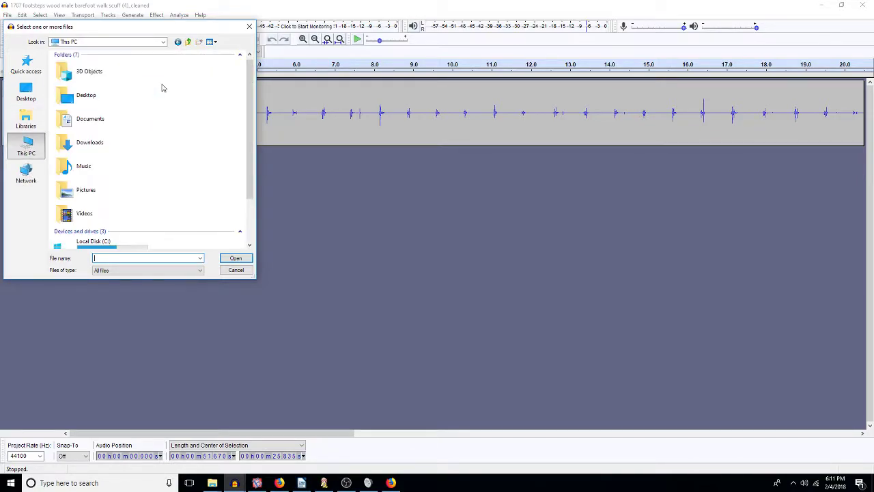
click(250, 222)
double_click(121, 234)
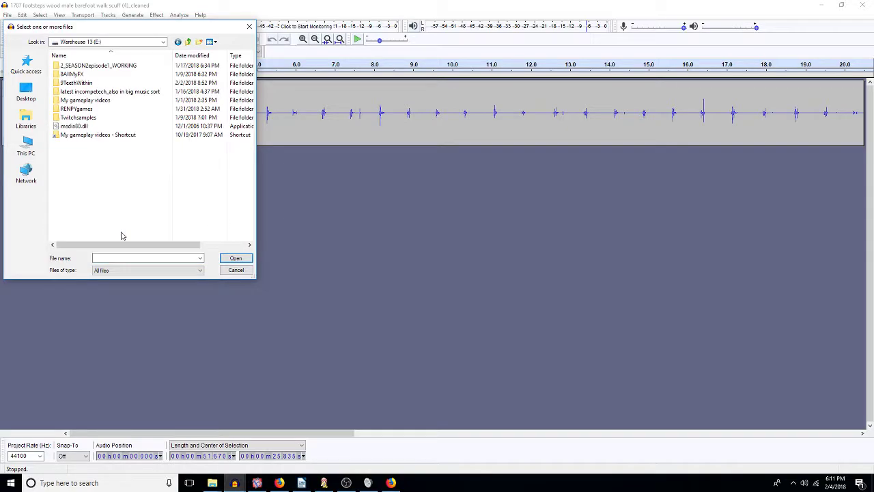
double_click(74, 82)
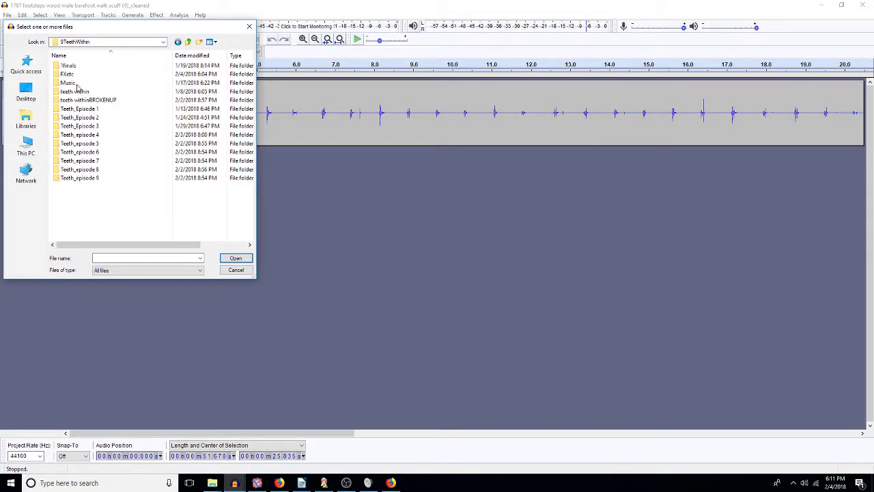
double_click(66, 74)
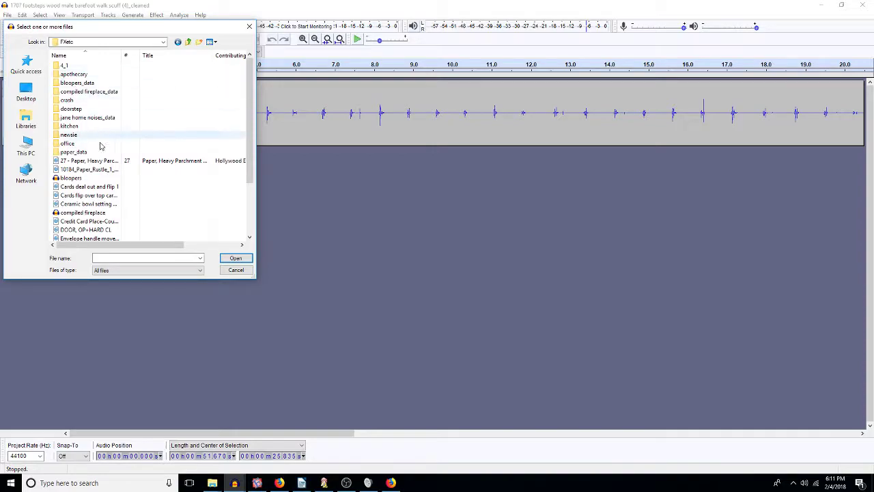
scroll(112, 188, down, 2)
scroll(111, 188, down, 1)
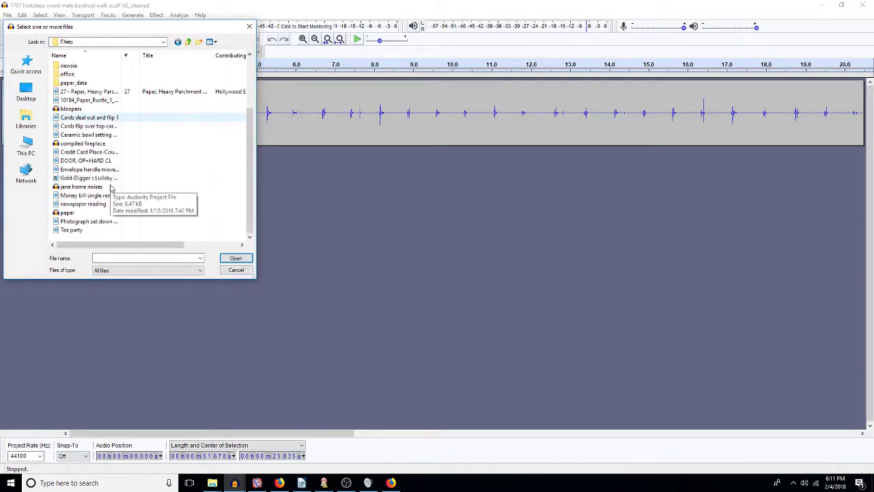
scroll(77, 96, up, 3)
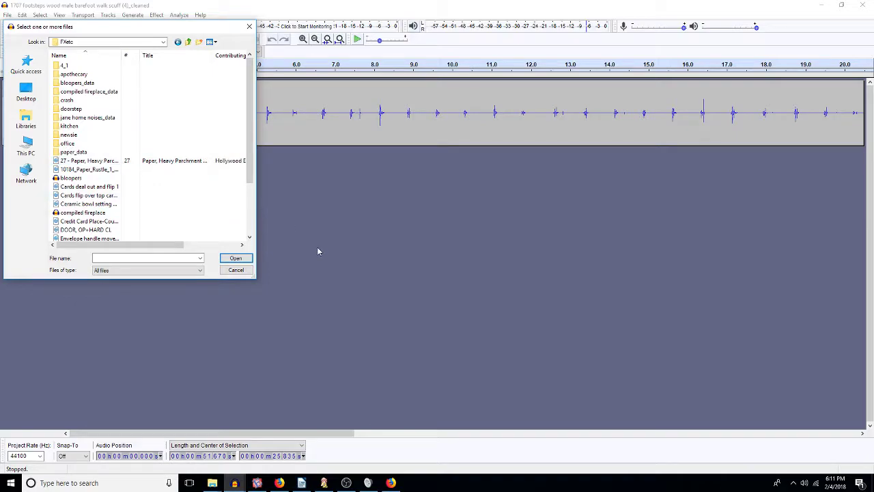
click(234, 271)
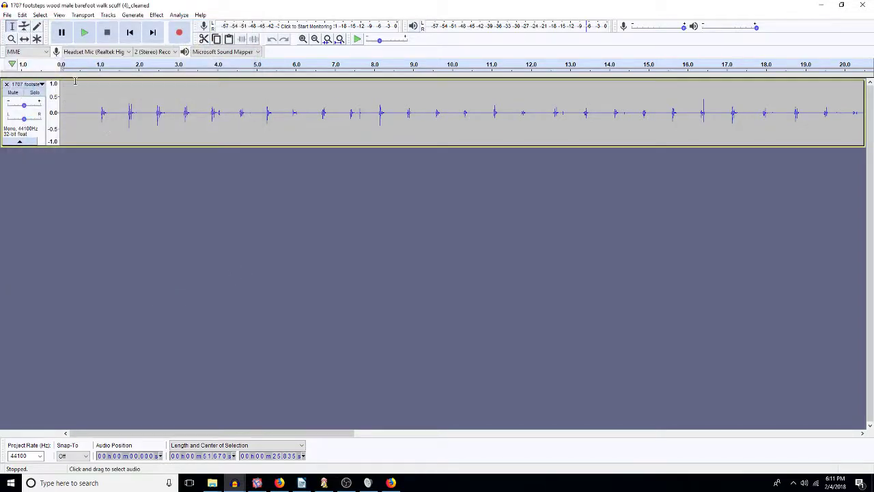
- Try to open the 1707 footsteps wood male barefoot walk scuff (4)_cleaned project from the feet folder
click(8, 16)
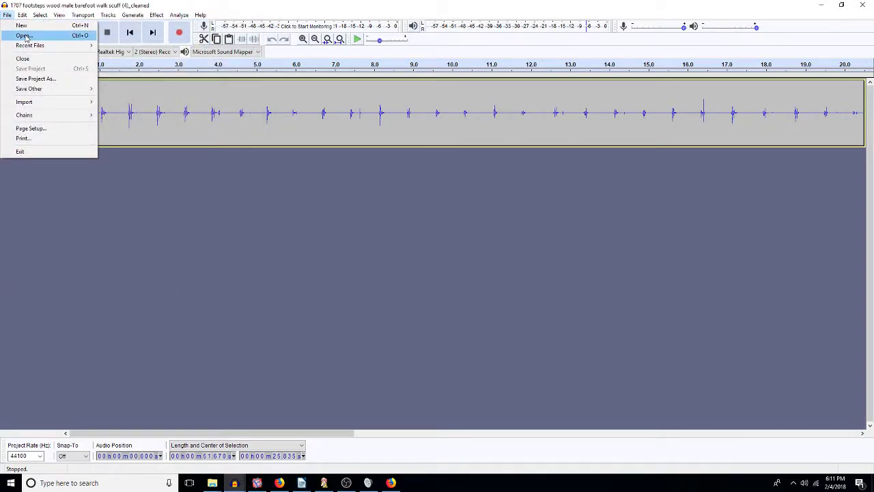
click(24, 35)
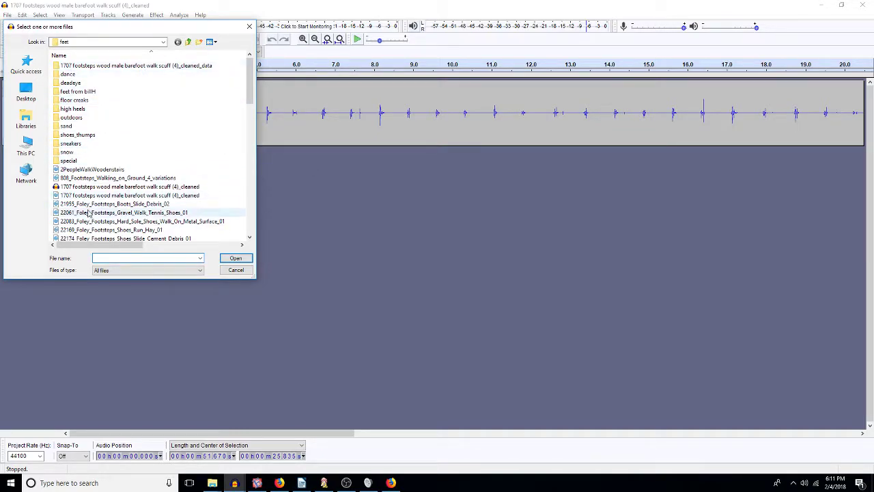
double_click(99, 187)
click(530, 243)
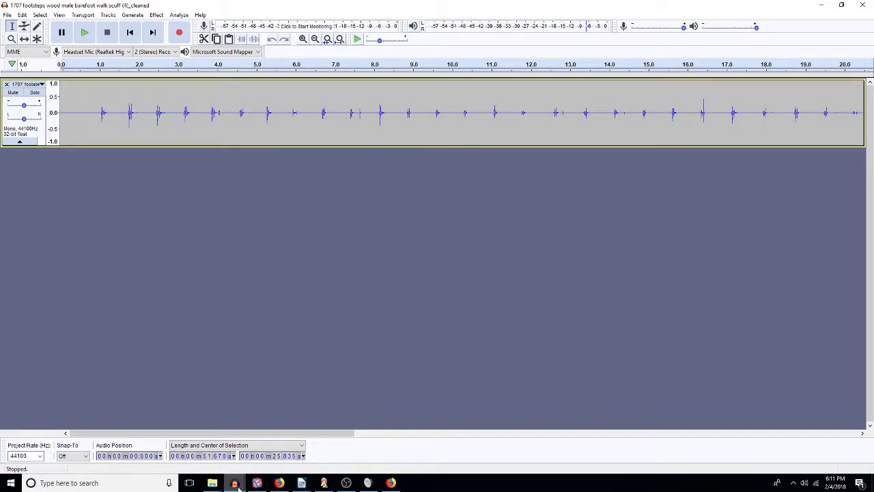
- Copy the entire 1707 barefoot footsteps audio, close its project, and paste it as a new track in the 1701 leather sole footsteps project
mouse_move(238, 487)
click(137, 441)
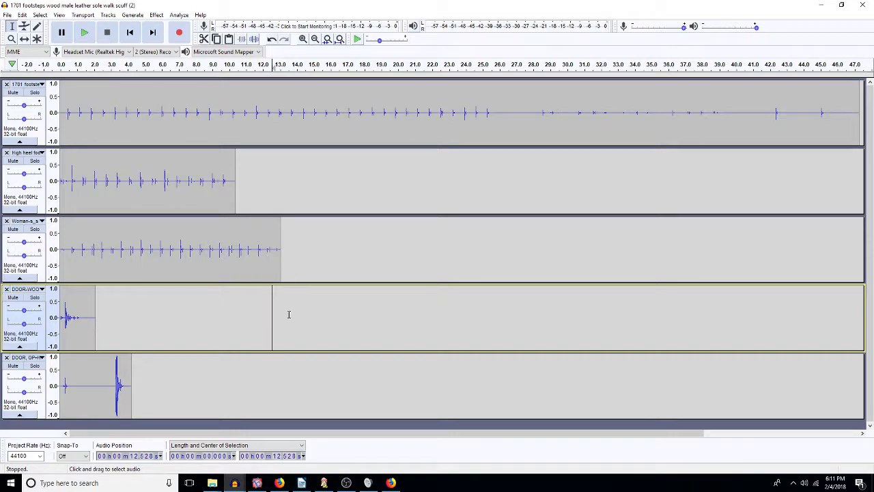
mouse_move(234, 483)
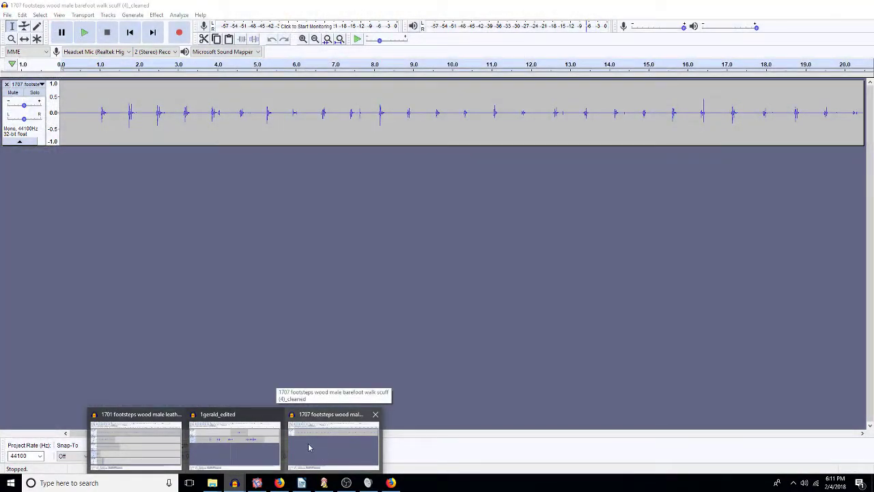
click(308, 447)
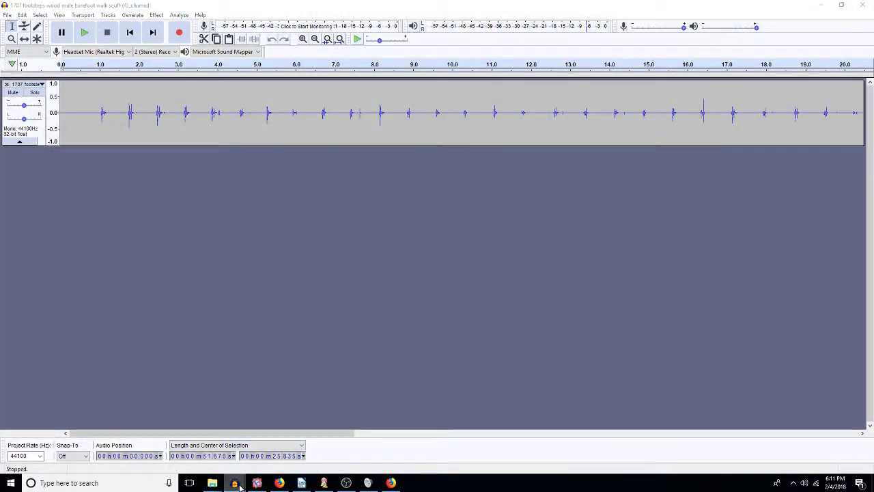
mouse_move(235, 481)
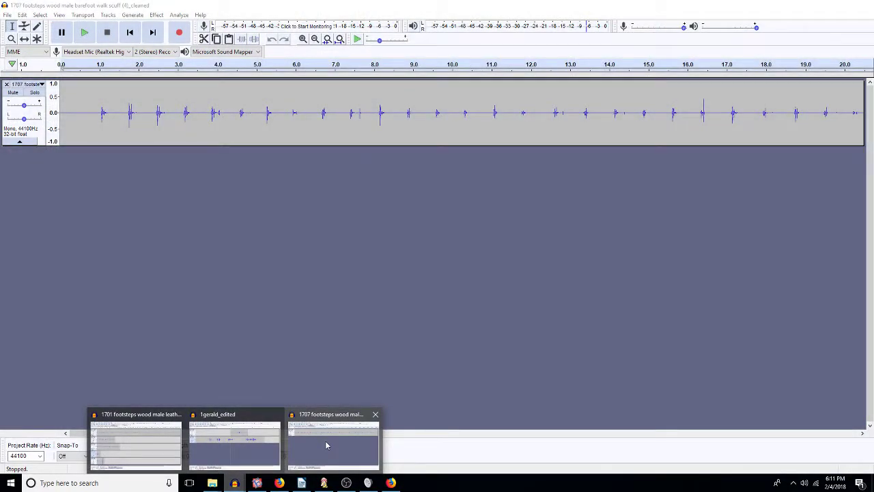
click(325, 440)
key(ctrl+a)
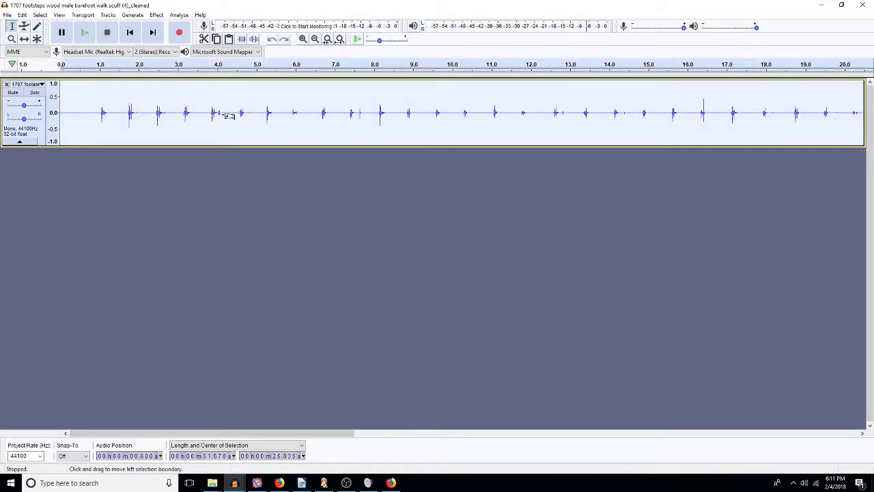
click(862, 7)
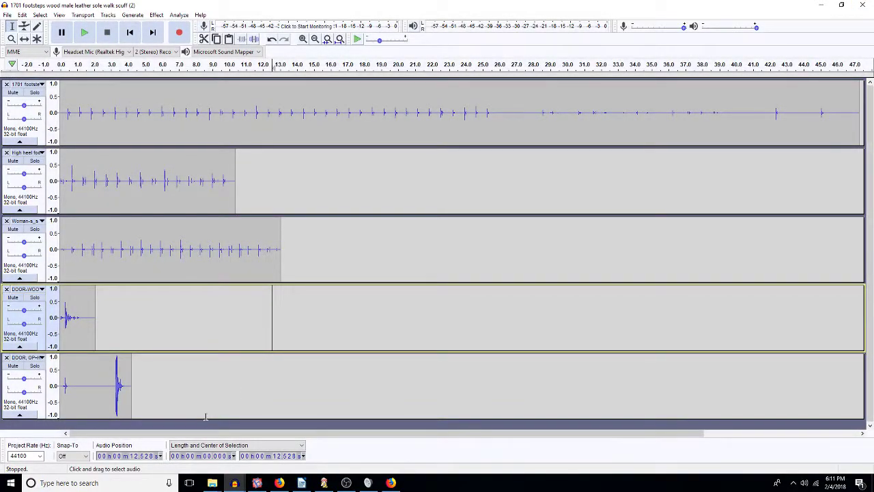
key(ctrl+v)
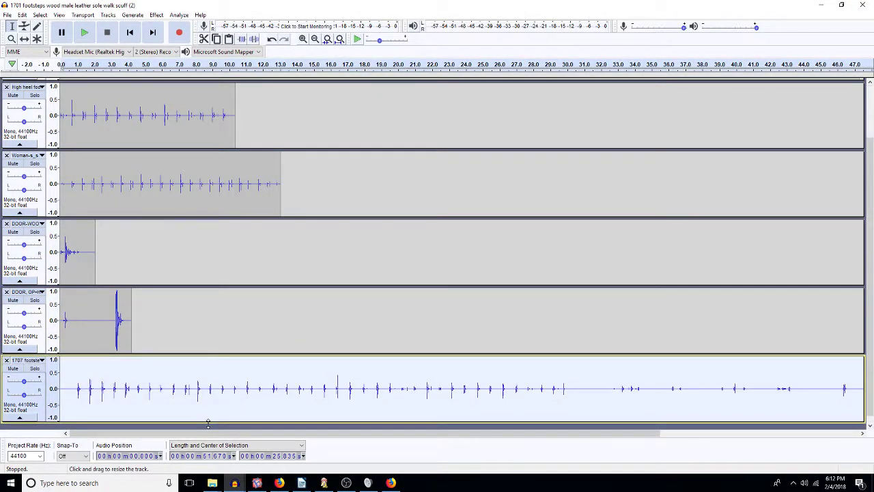
- Rename the pasted 1707 footsteps track as barefoot and save the project
click(40, 361)
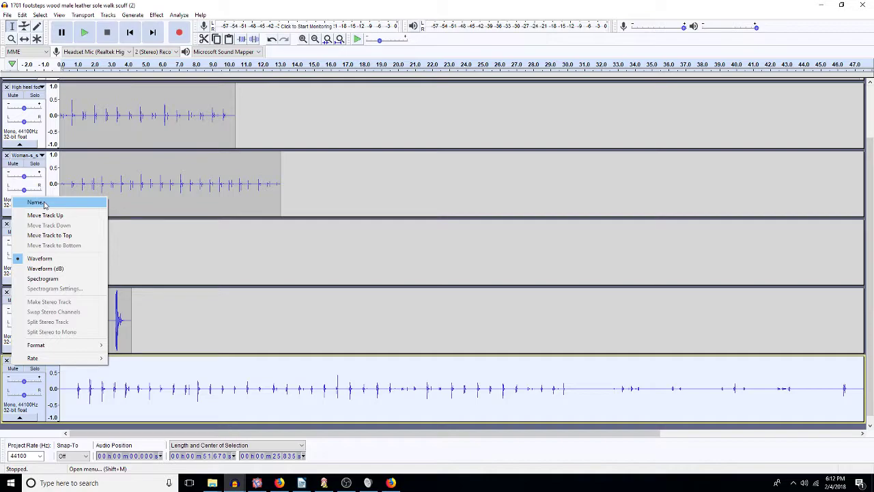
click(45, 203)
text(barefoot)
key(Return)
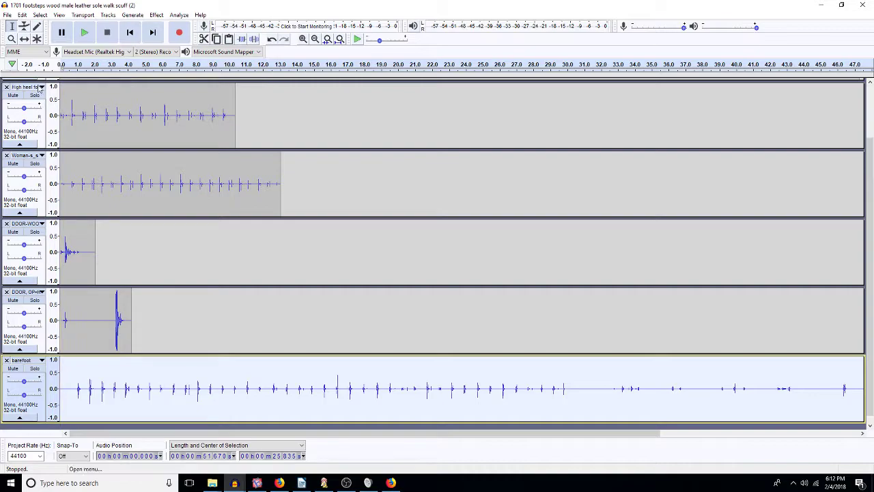
click(7, 15)
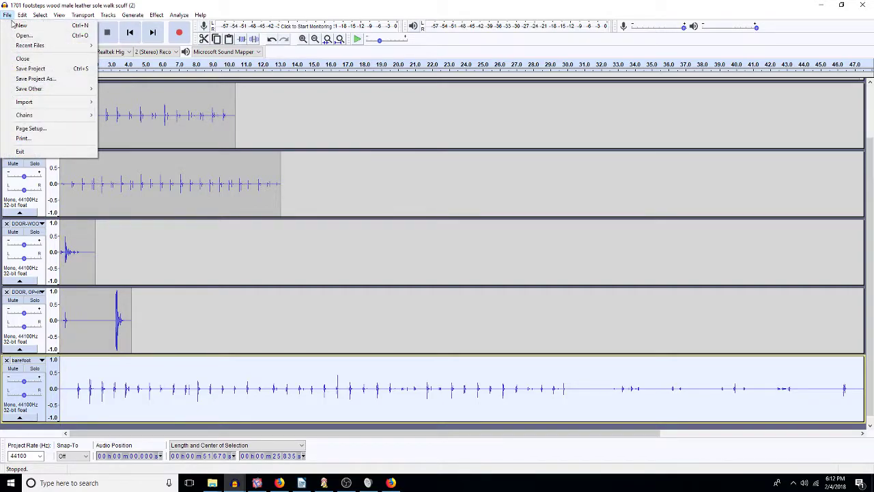
click(32, 69)
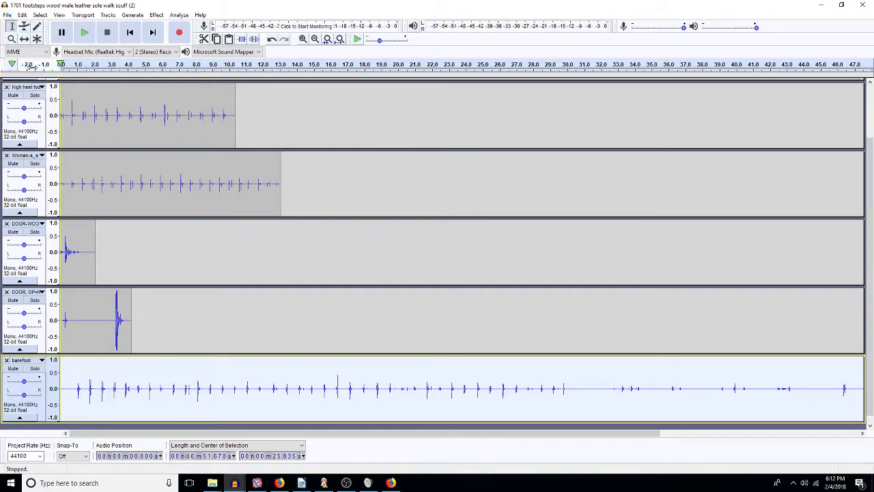
click(8, 14)
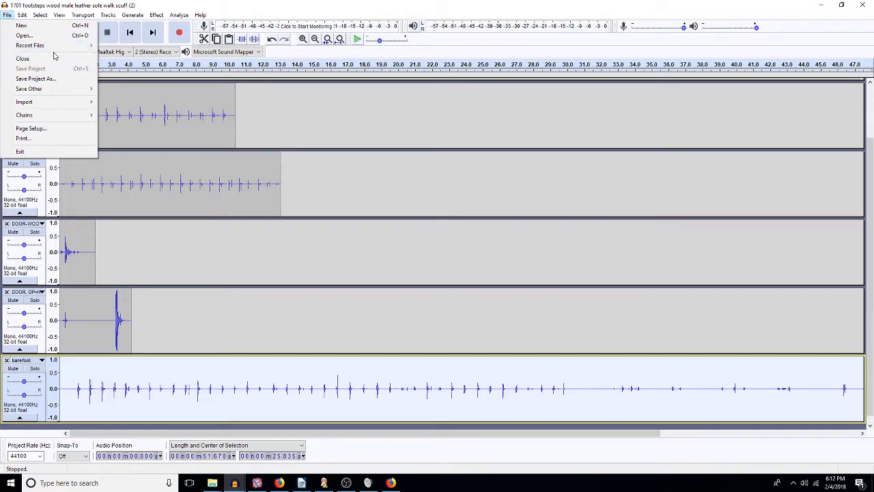
mouse_move(37, 50)
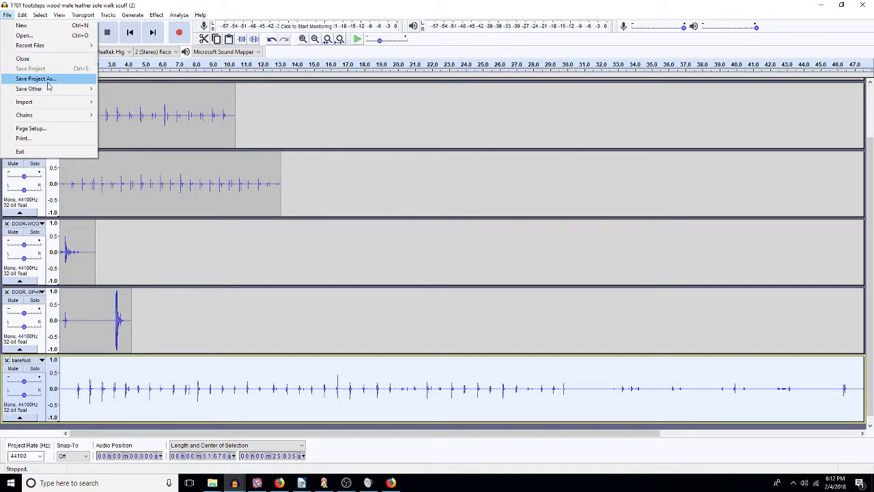
click(275, 270)
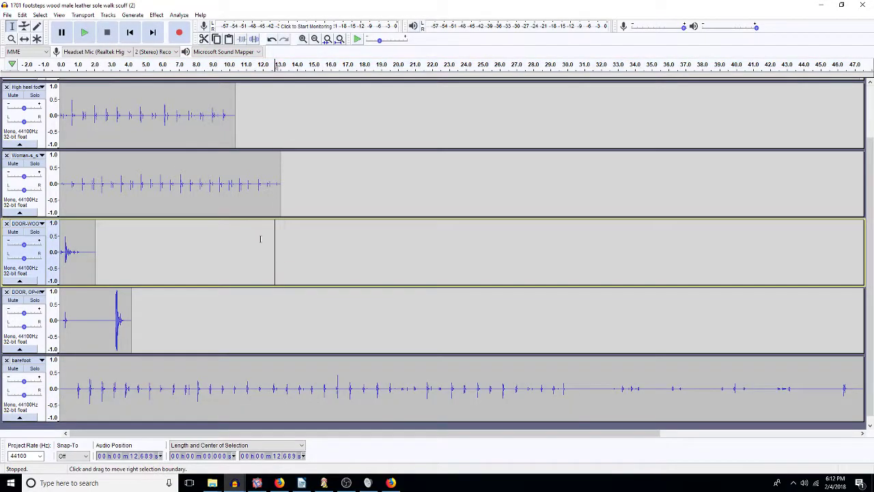
click(6, 16)
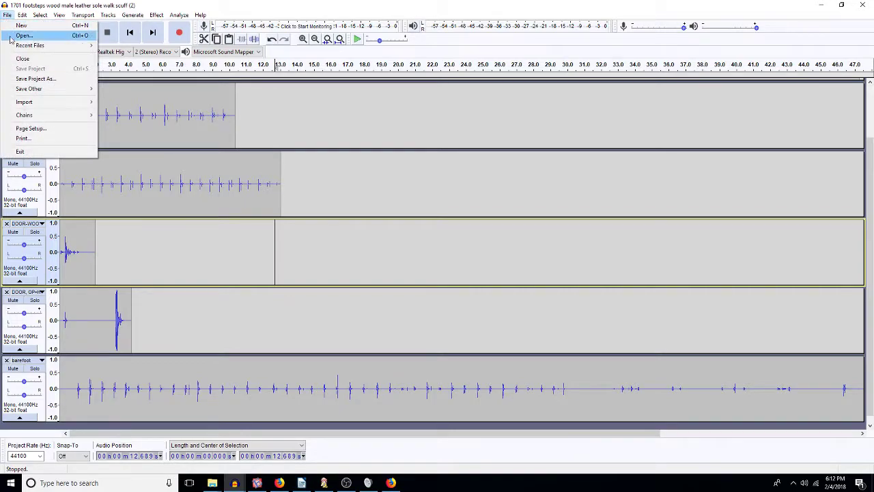
click(260, 295)
- Switch to File Explorer, bring up 1111 effects and extras alongside 4_1, and open the outdoors folder inside ambiance
mouse_move(212, 482)
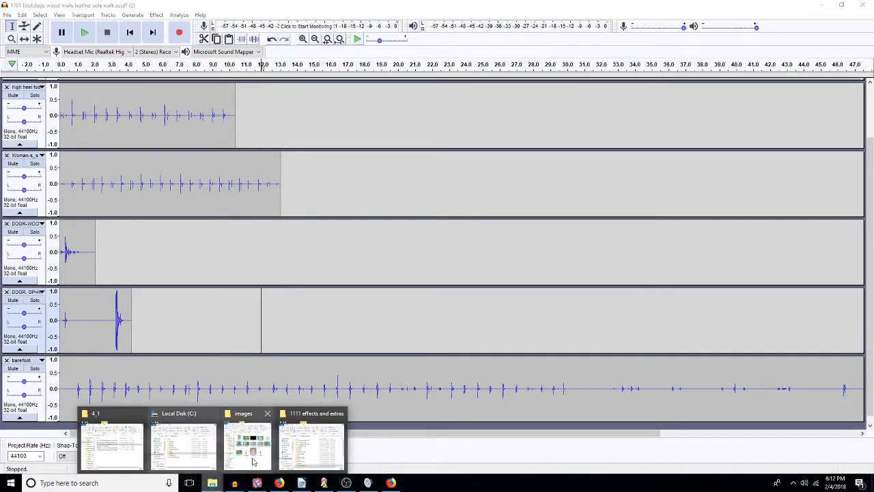
click(304, 451)
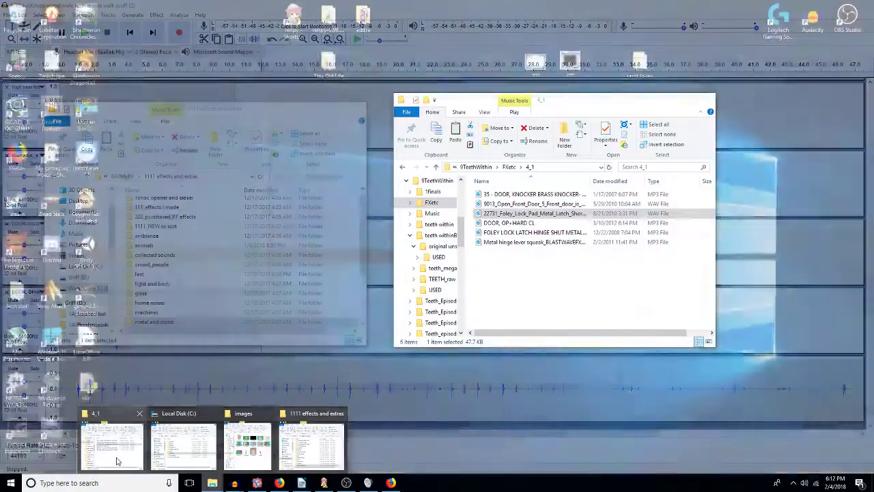
click(114, 447)
click(168, 257)
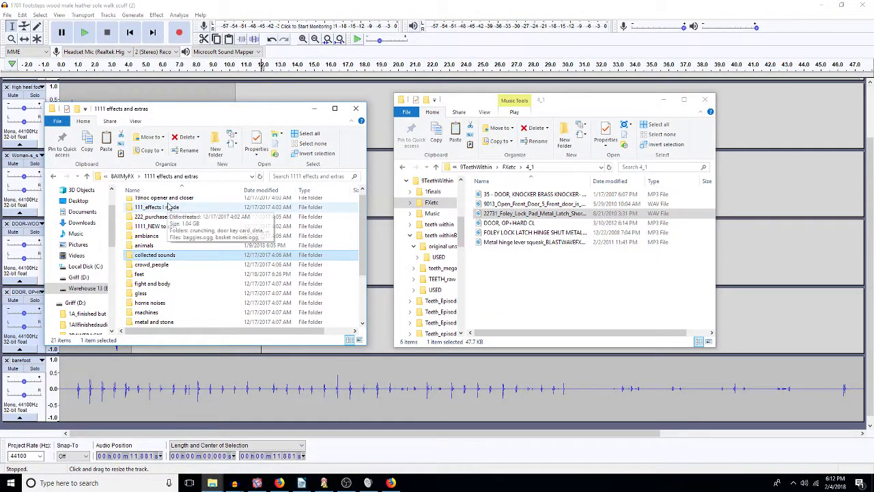
click(146, 236)
double_click(145, 238)
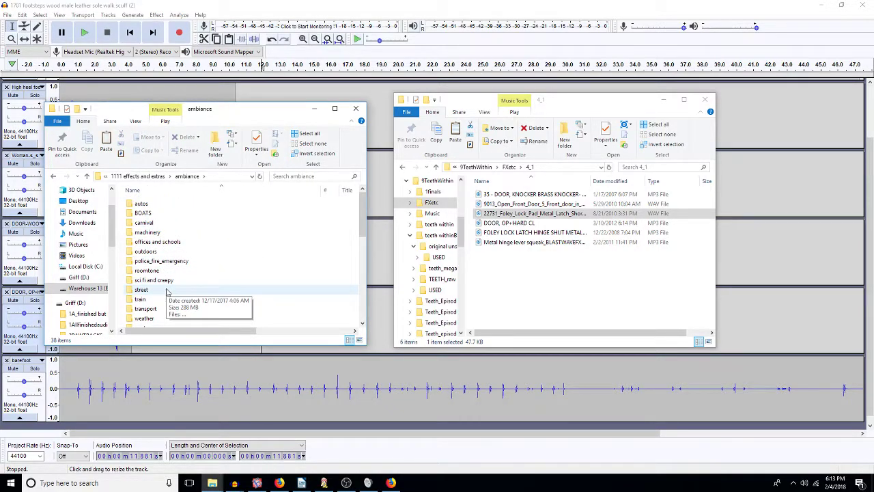
double_click(177, 252)
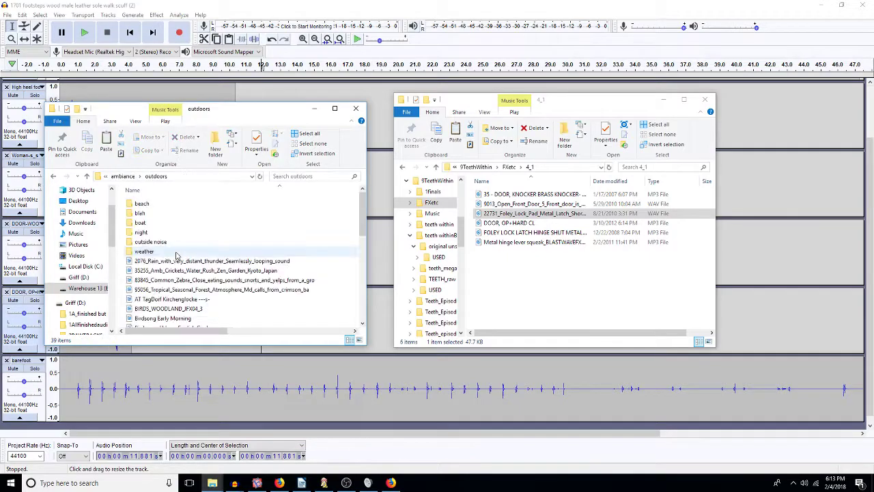
- Look through the outdoors ambience files, open the night subfolder and widen its Name column
scroll(245, 259, down, 2)
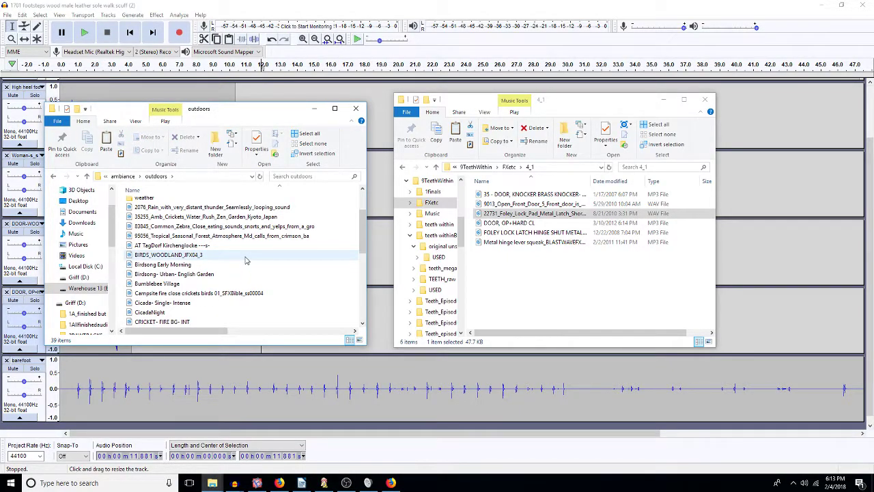
scroll(246, 259, down, 3)
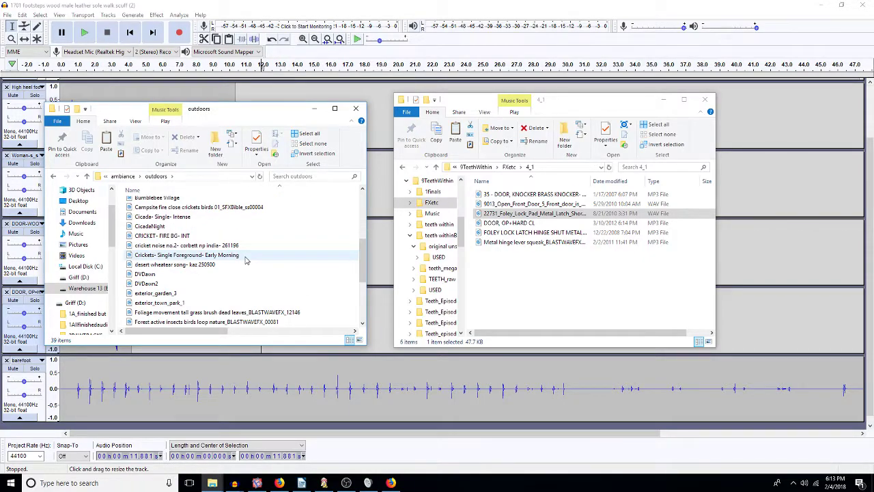
scroll(246, 260, down, 1)
scroll(245, 260, down, 2)
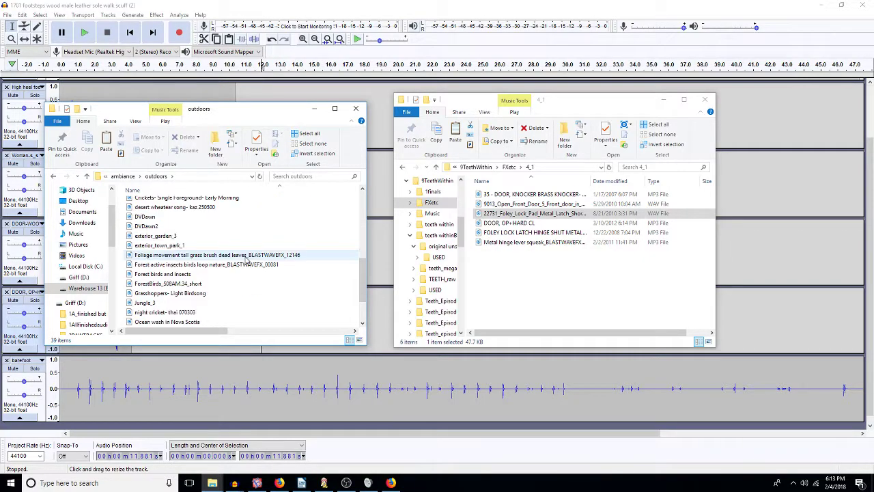
scroll(246, 259, down, 1)
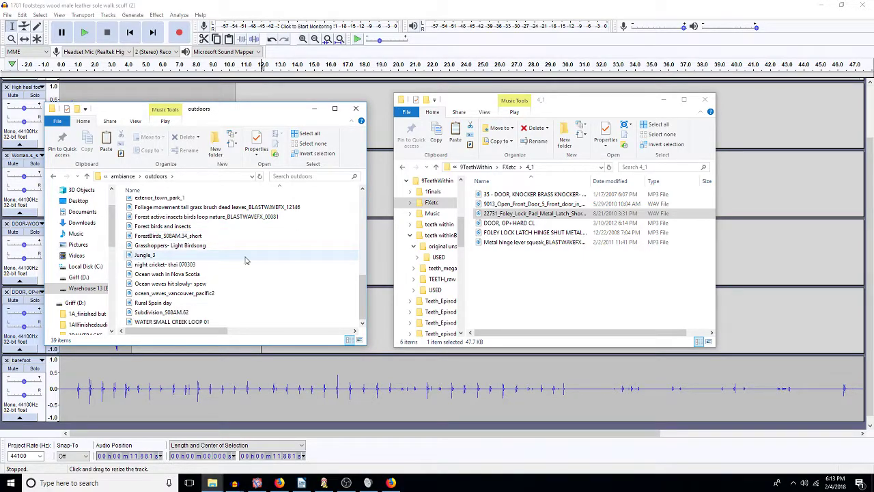
scroll(246, 259, up, 8)
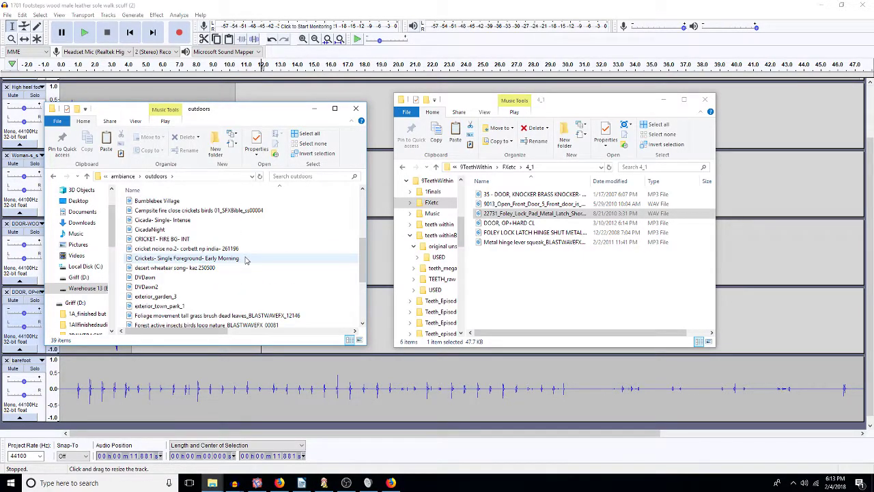
scroll(246, 259, up, 2)
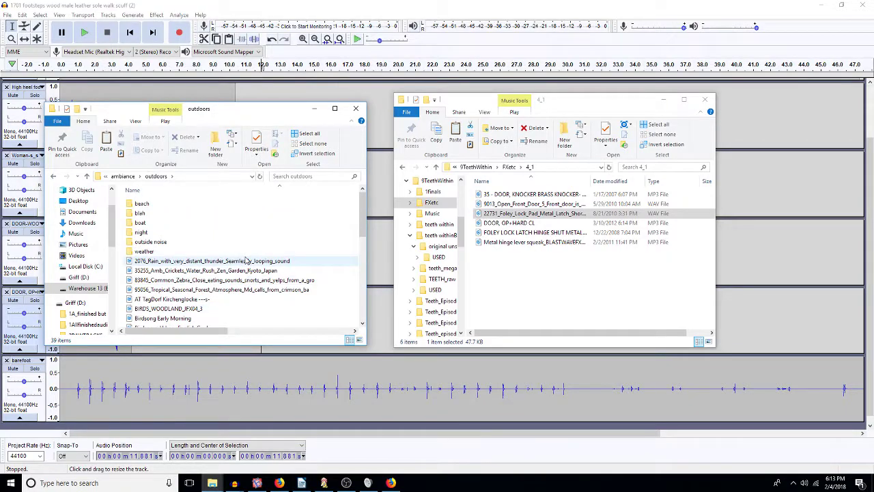
double_click(146, 233)
drag(194, 189, 335, 189)
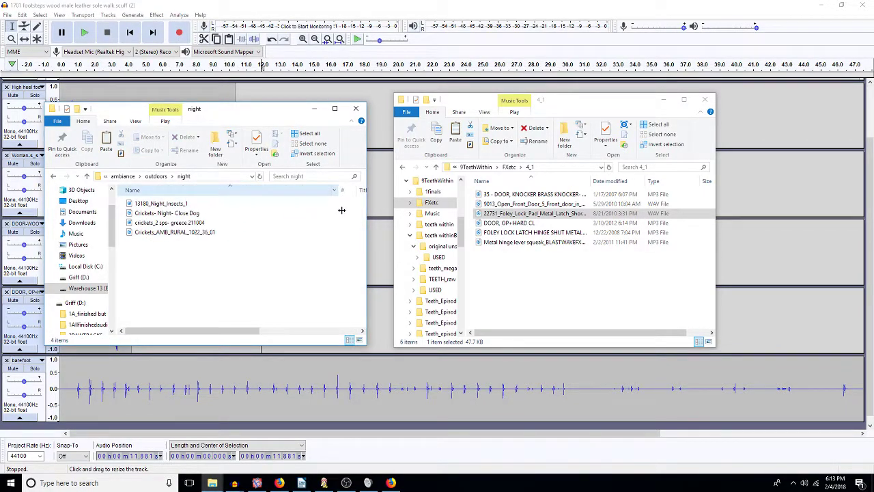
- Preview Crickets- Night- Close Dog, close the player and copy the file into the 4_1 folder
double_click(186, 214)
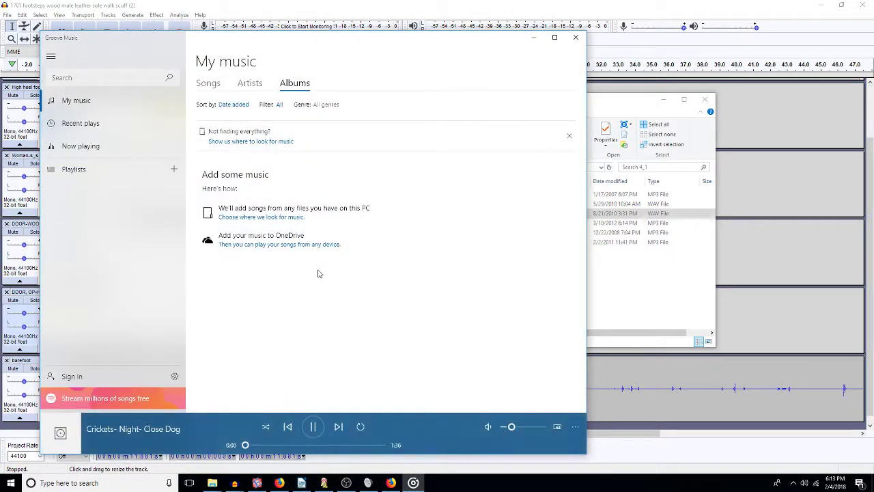
key(space)
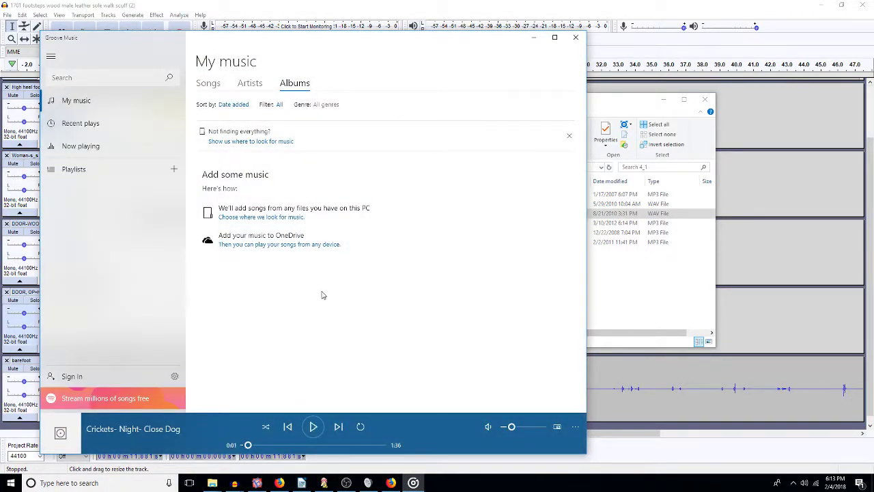
click(576, 37)
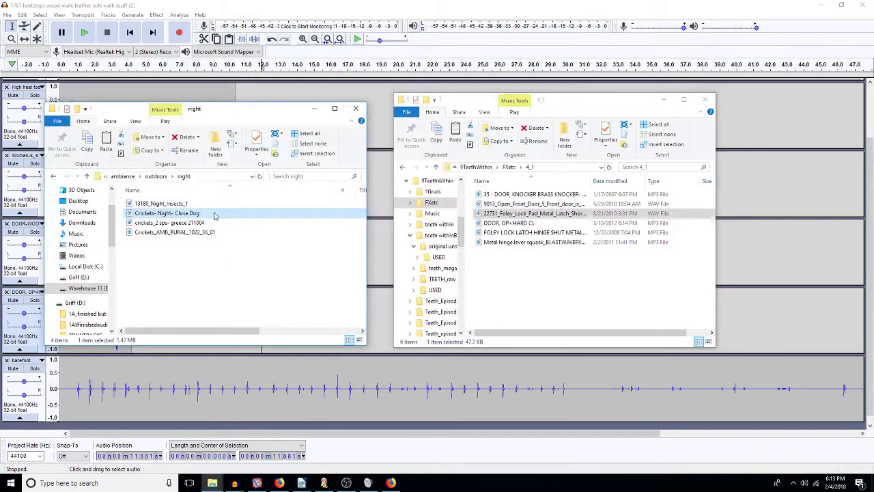
click(512, 275)
key(ctrl+v)
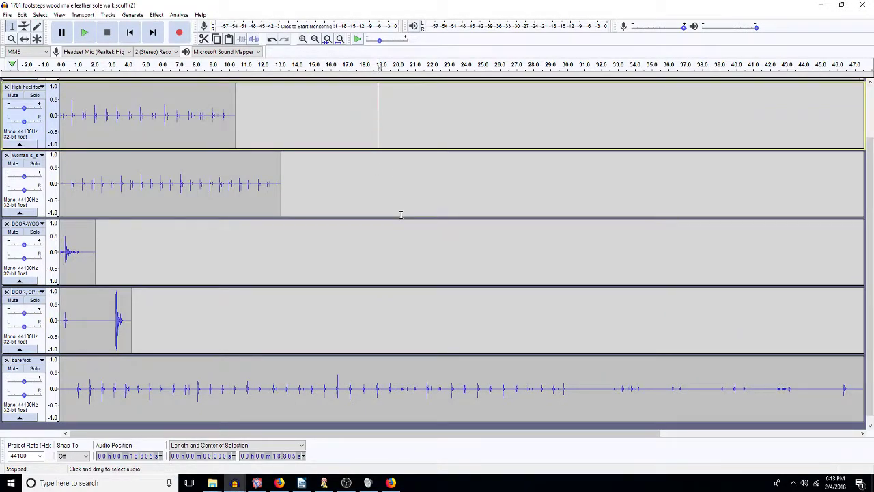
- Open the 35 - DOOR, KNOCKER BRASS KNOCKER file in Audacity from 9TeethWithin/FXetc/4_1 on the Warehouse 13 (E:) drive
scroll(400, 215, down, 1)
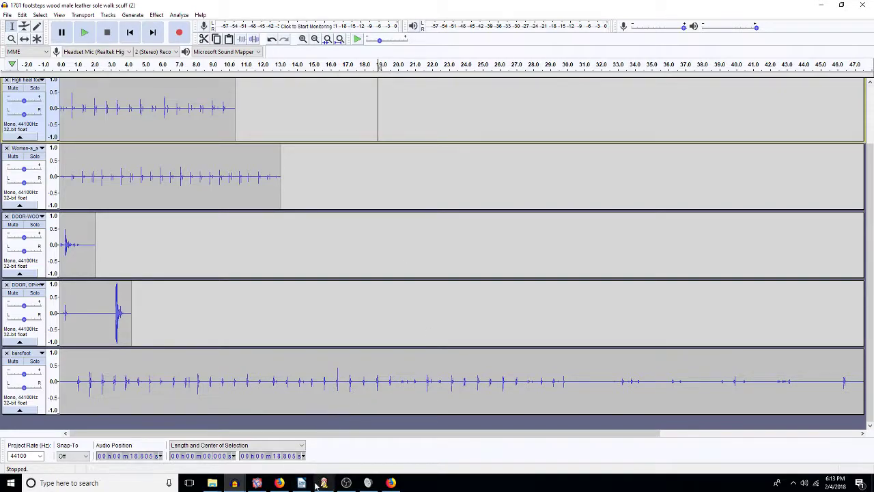
click(7, 14)
click(24, 33)
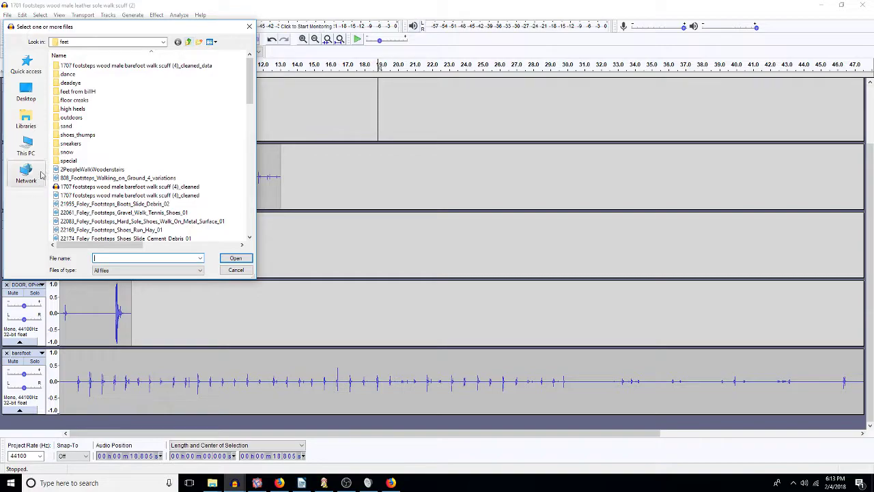
click(26, 144)
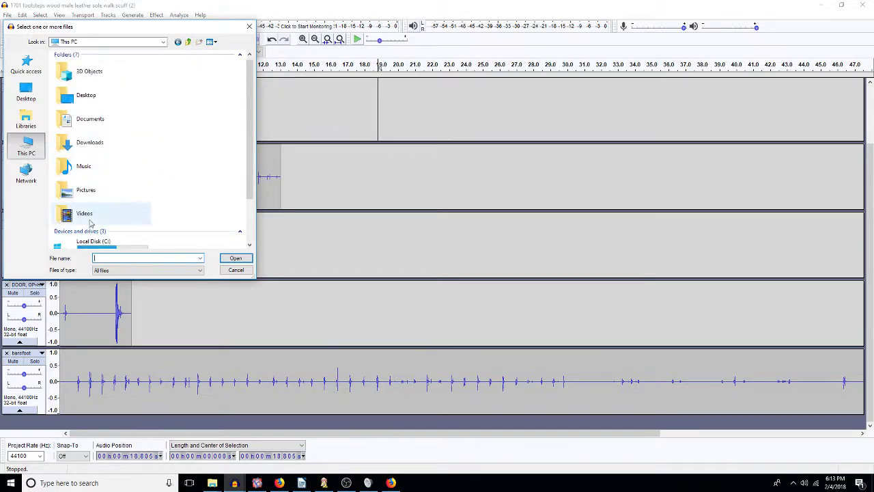
scroll(182, 247, down, 2)
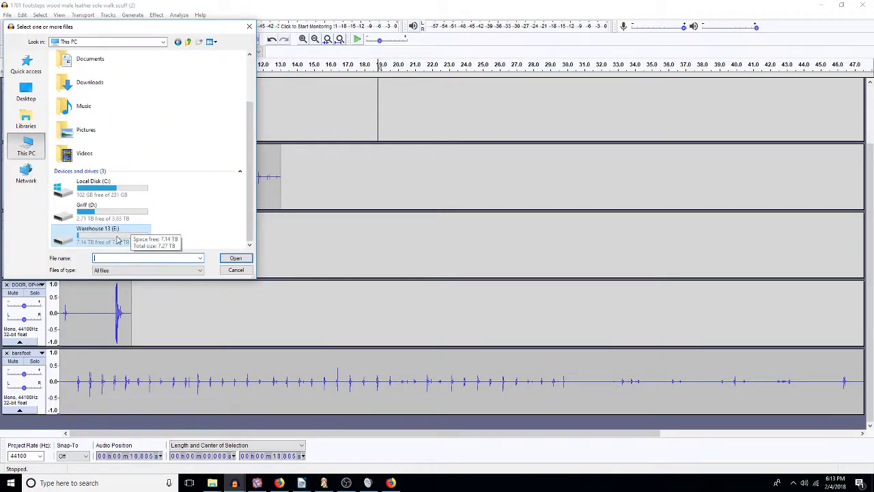
click(98, 230)
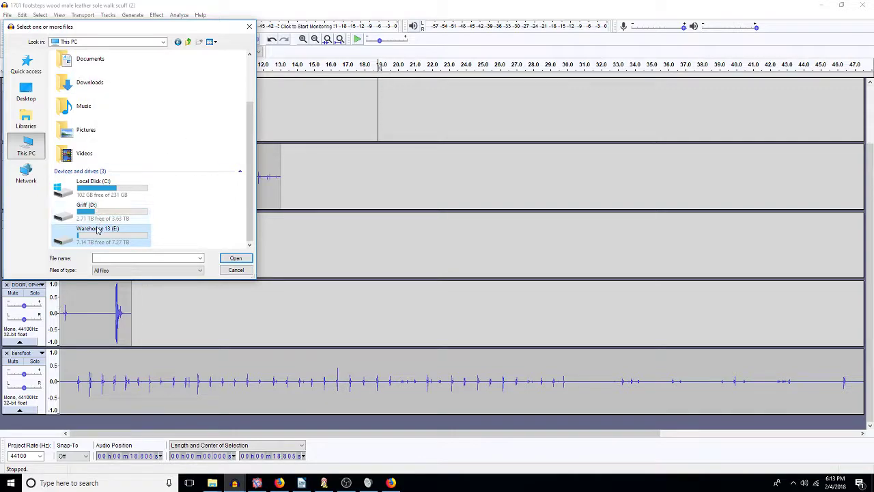
double_click(97, 230)
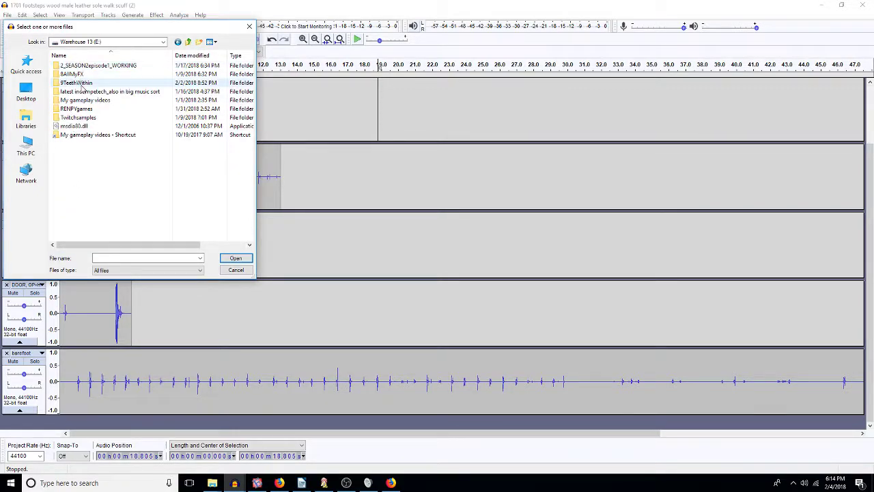
double_click(76, 83)
double_click(72, 73)
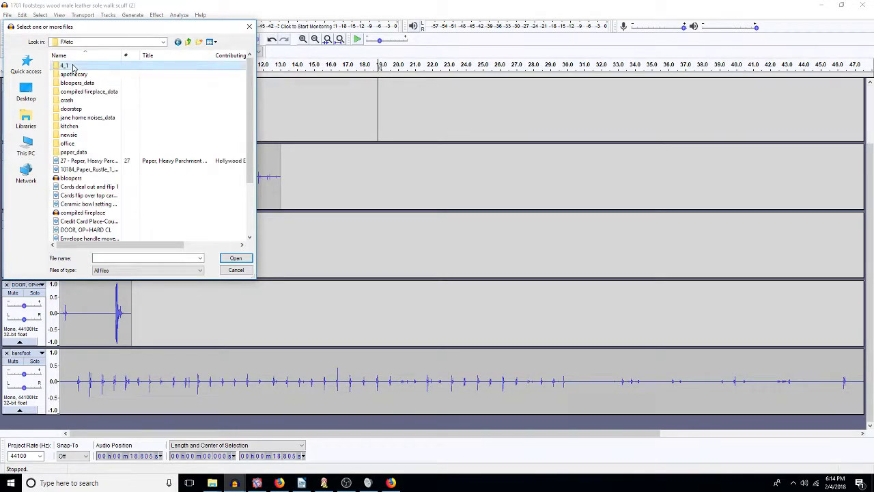
double_click(73, 68)
click(75, 66)
double_click(76, 67)
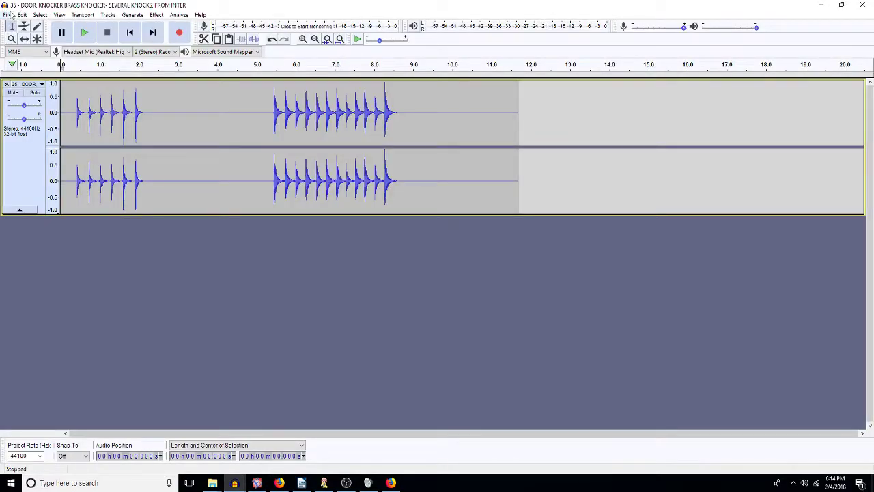
- Import the other six 4_1 audio files, from 9013_Open_Front_Door through Metal hinge lever squeak, into the door knocker project
click(7, 15)
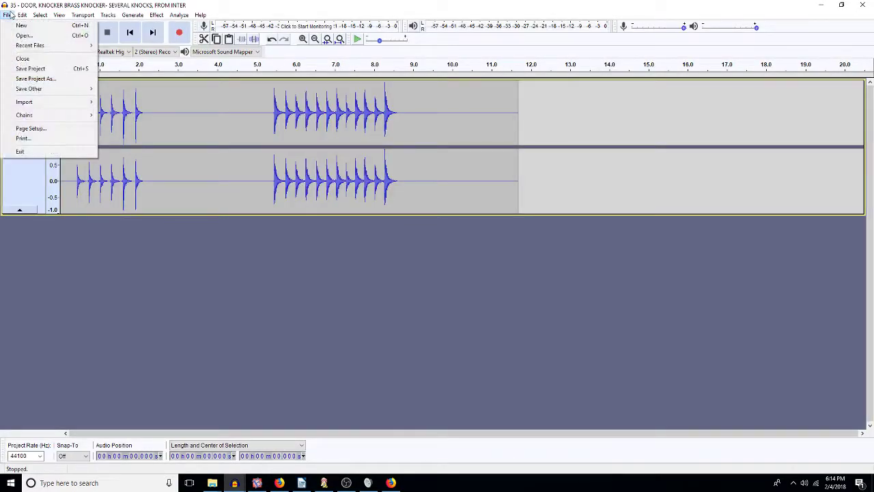
mouse_move(73, 102)
click(117, 102)
click(103, 74)
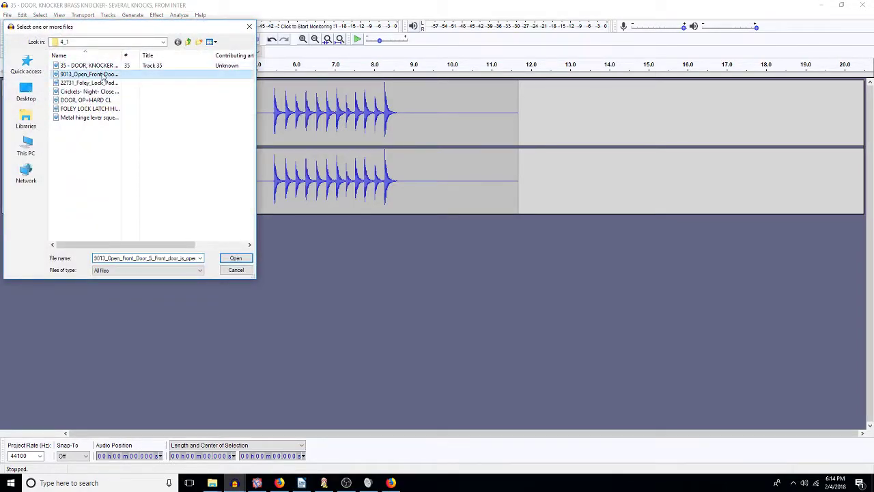
key(shift+Down)
key(shift+Down)
key(shift+Down)
key(shift+Down)
key(shift+Down)
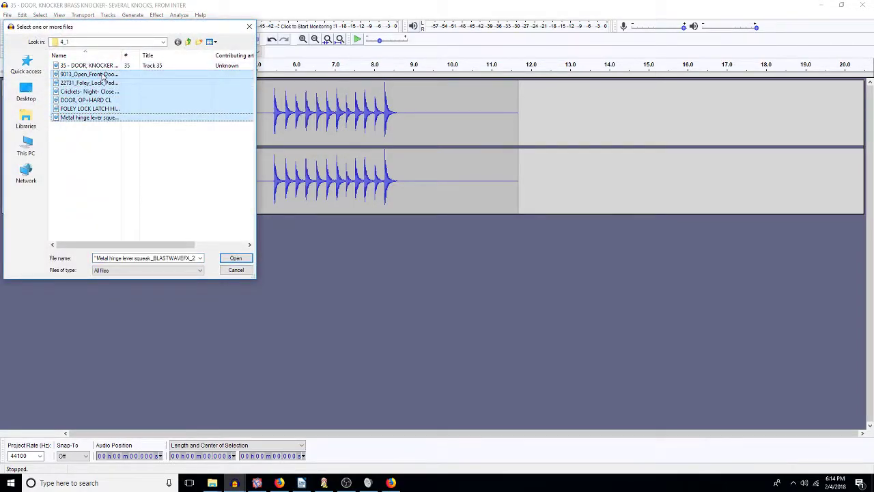
key(Return)
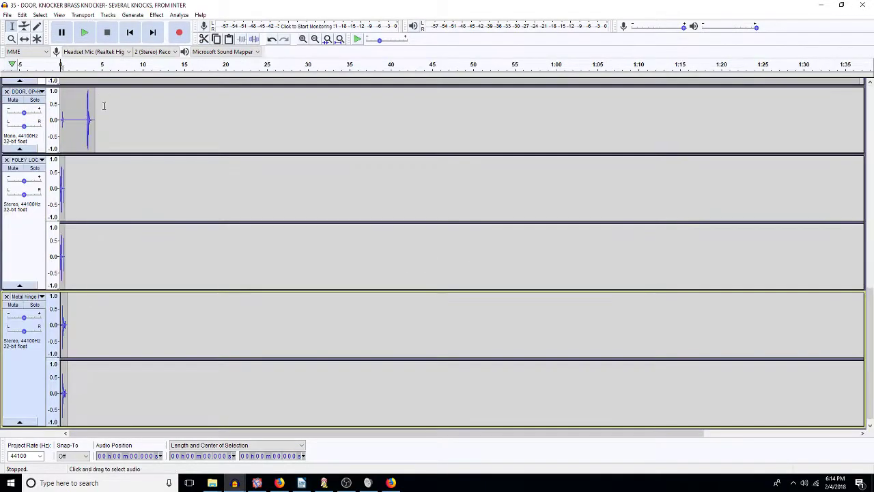
- Convert all the stereo tracks in the door knocker project to mono and check the track list
key(ctrl+a)
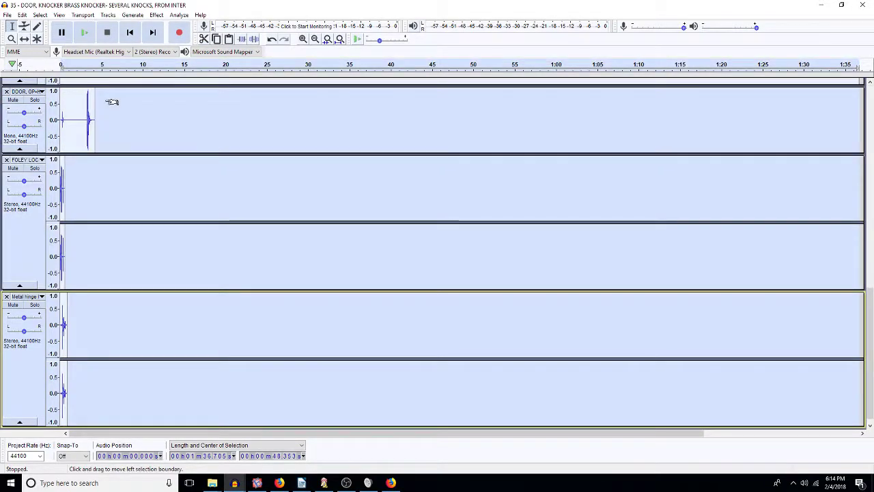
scroll(104, 100, up, 4)
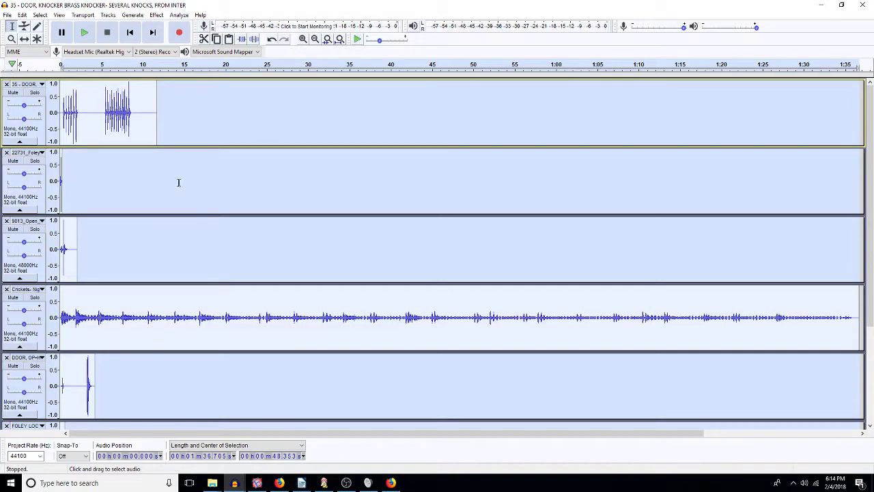
click(176, 151)
scroll(171, 151, down, 3)
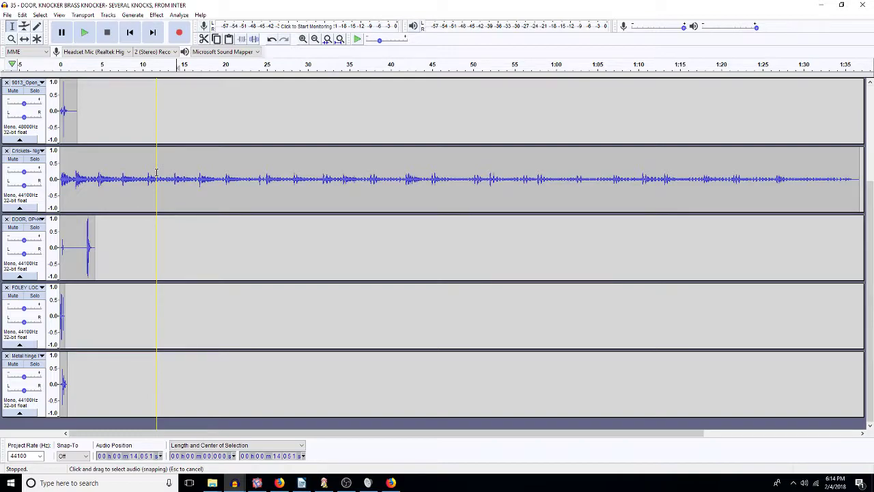
scroll(156, 173, up, 3)
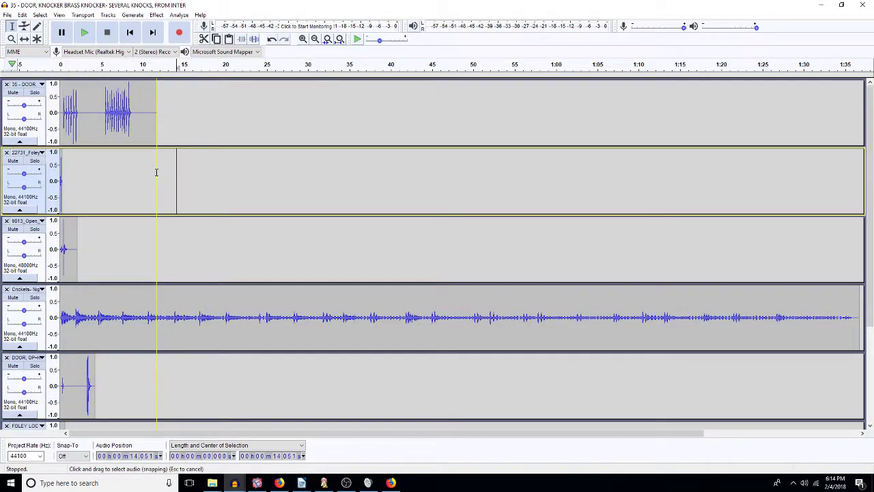
- Copy the entire Crickets- Night track and paste it as a new track in the 1gerald_edited project
double_click(166, 331)
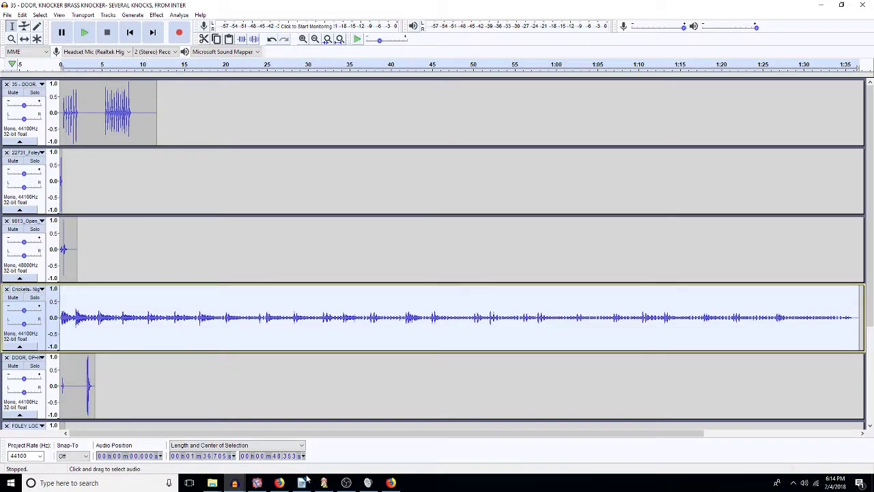
click(237, 484)
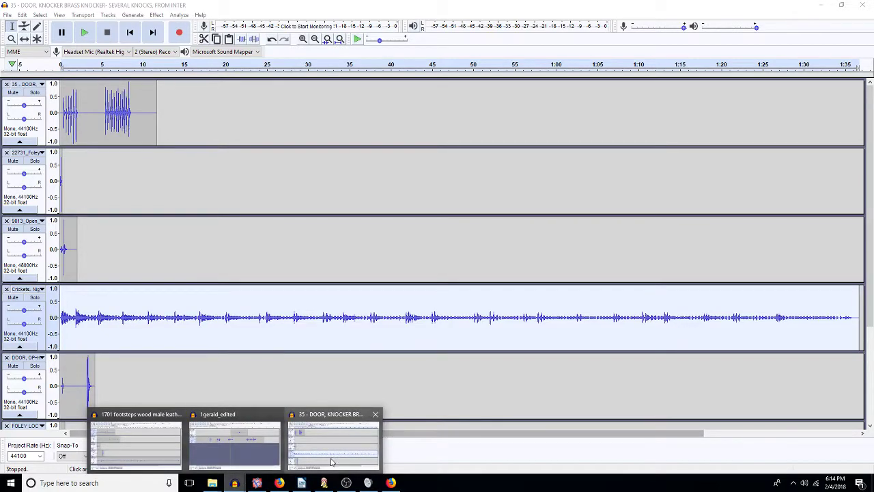
click(241, 452)
drag(291, 299, 298, 304)
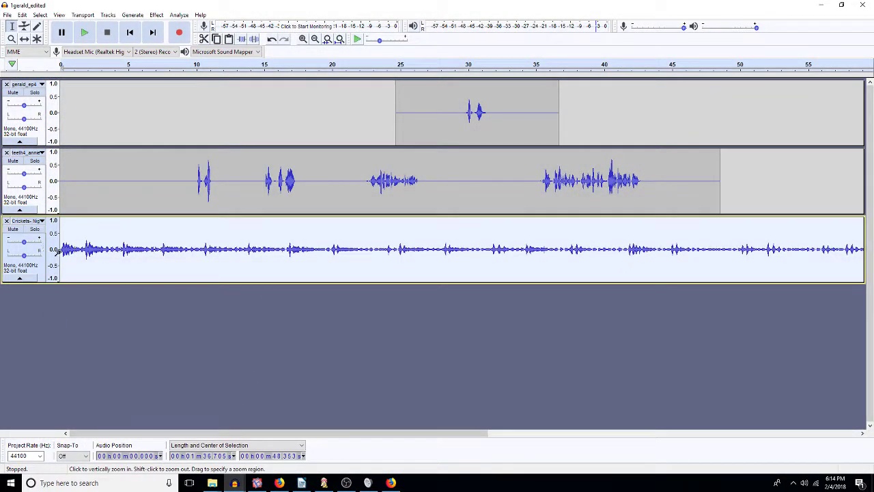
- Amplify the crickets track by -15 dB and move it above the two voice tracks
key(alt+c)
key(a)
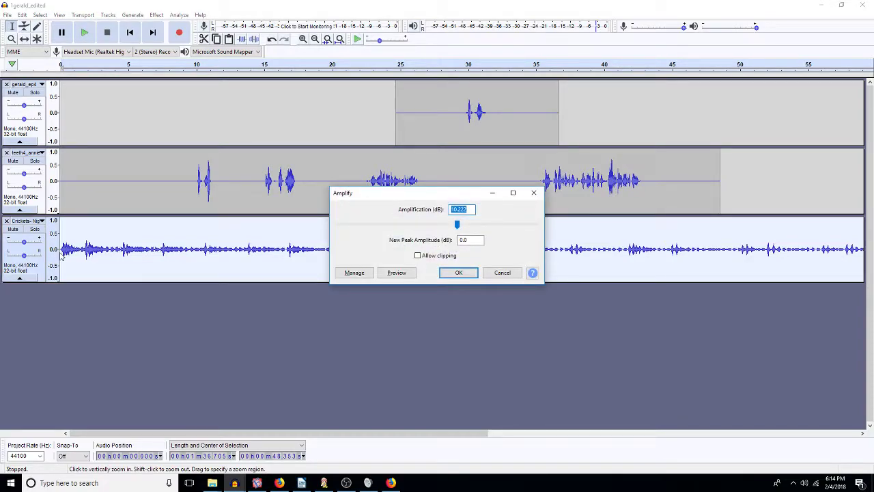
text(-15)
key(Return)
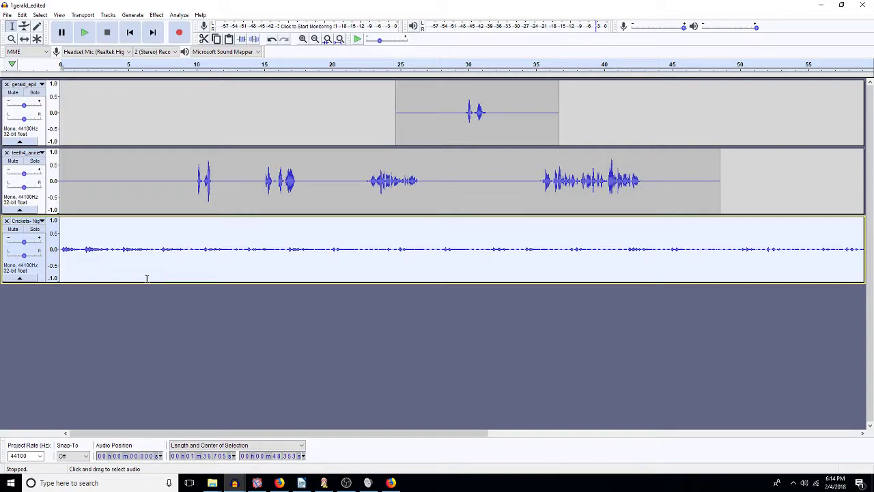
key(alt+c)
key(Return)
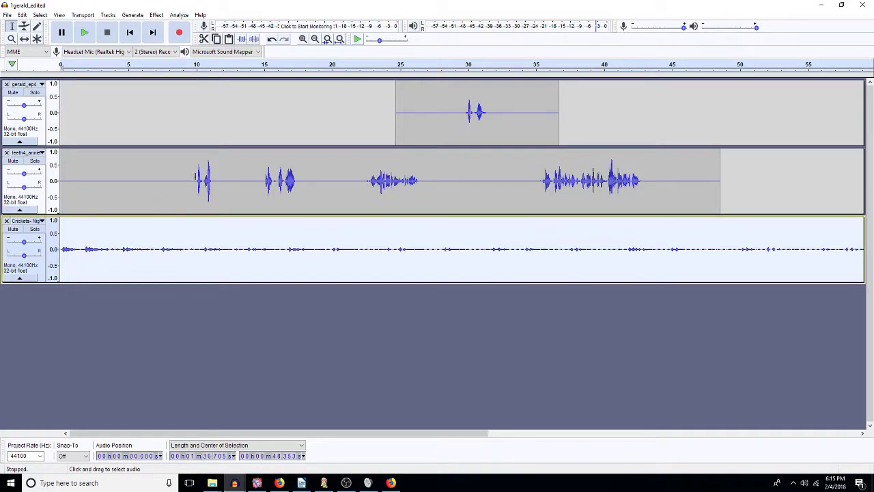
click(40, 222)
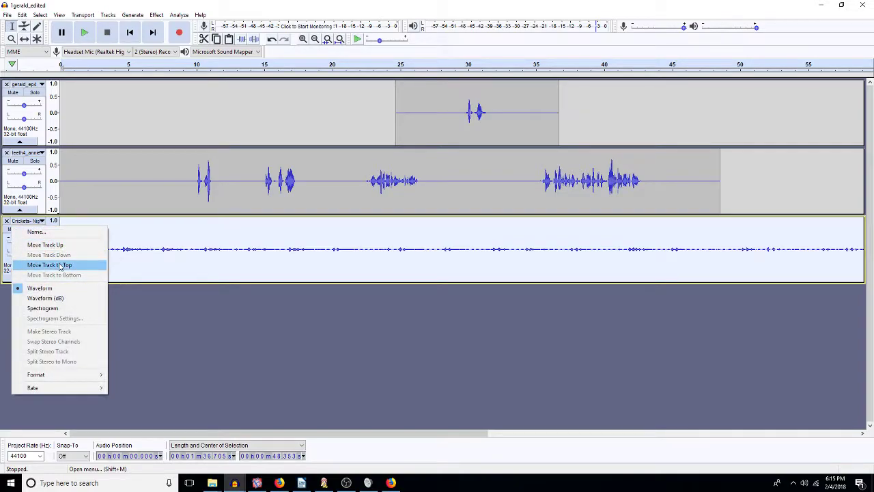
click(60, 266)
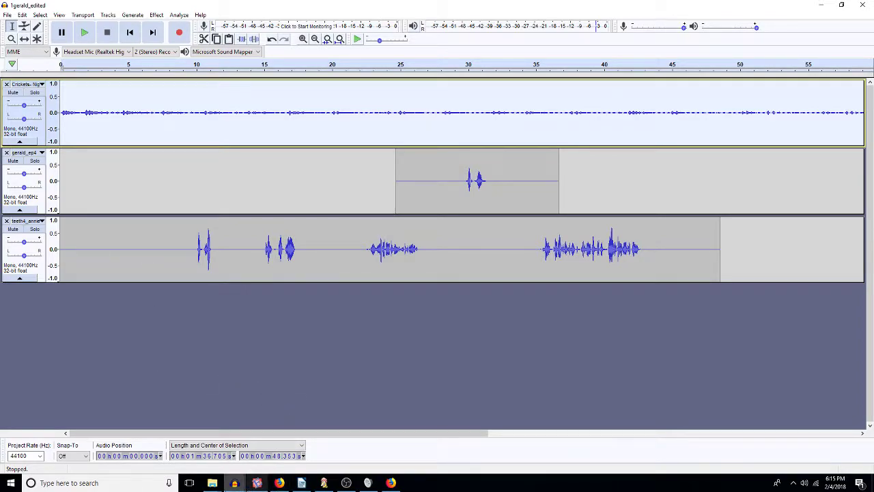
- Copy the first set of knocks, about 2.8 s, from the door knocker project and paste it as a new track in 1gerald_edited
mouse_move(235, 484)
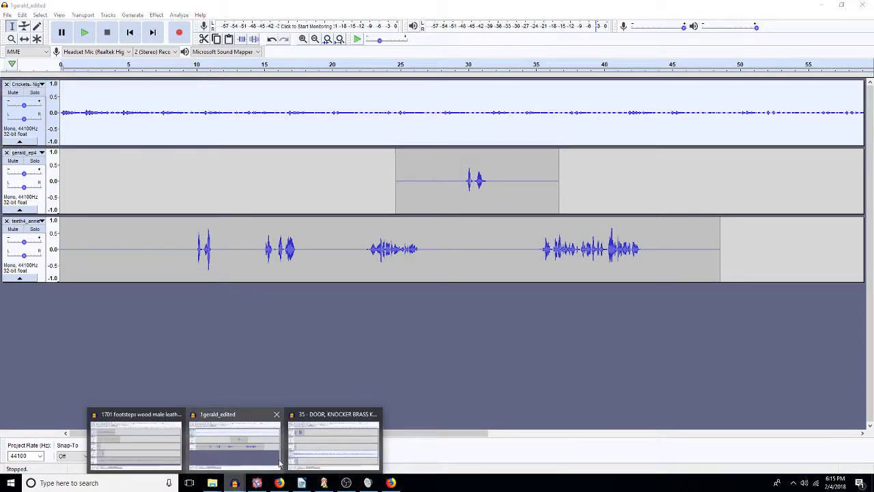
click(314, 454)
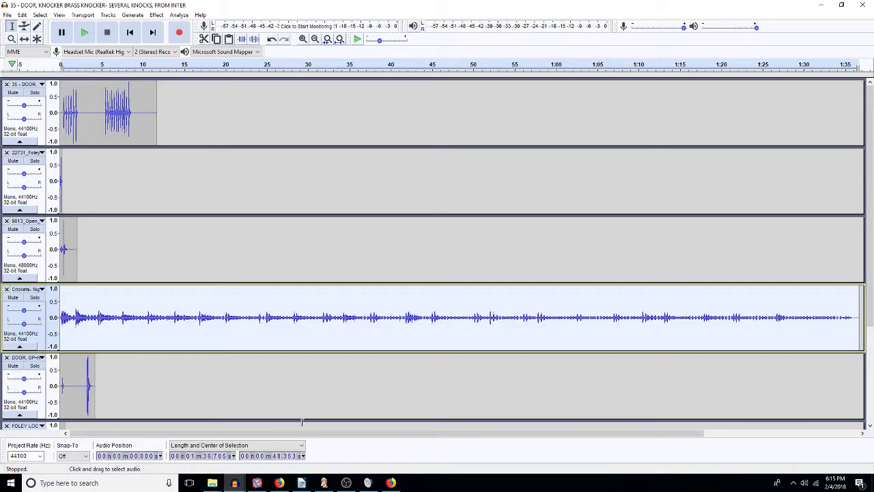
double_click(100, 130)
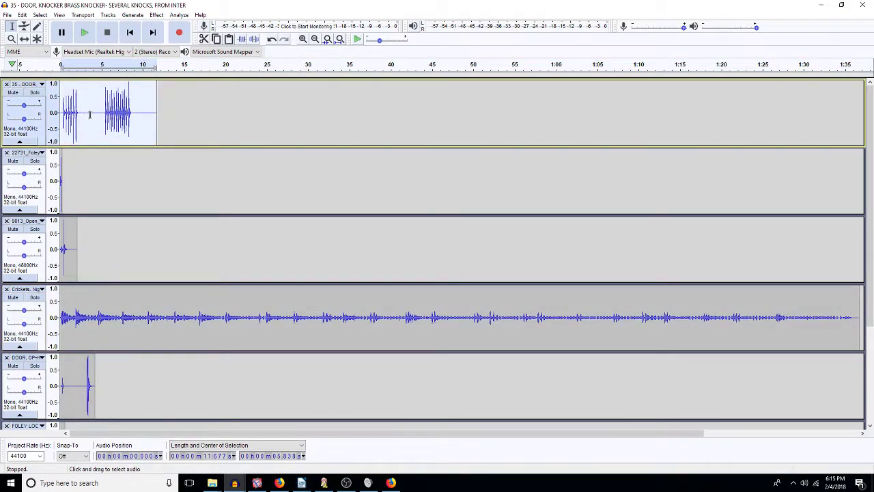
drag(84, 114, 40, 130)
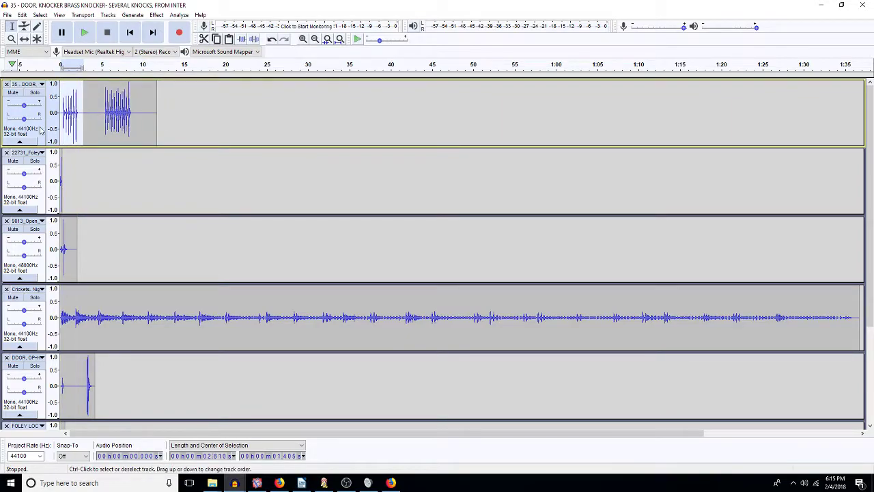
click(820, 4)
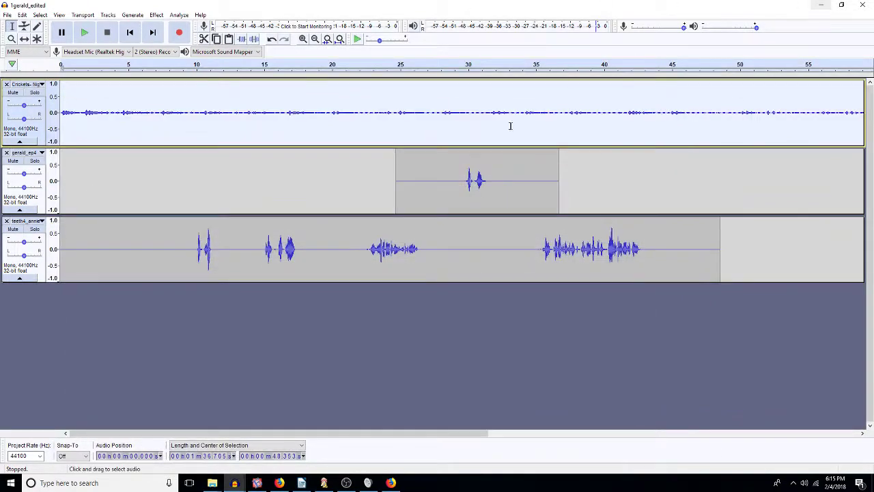
click(394, 347)
key(ctrl+v)
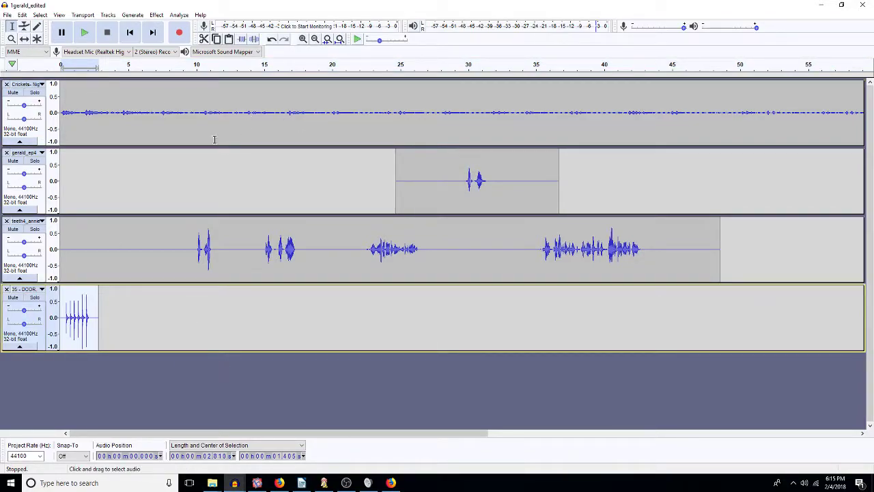
- Mute the crickets track and shift the door knock clip to start at about 5 s
click(24, 38)
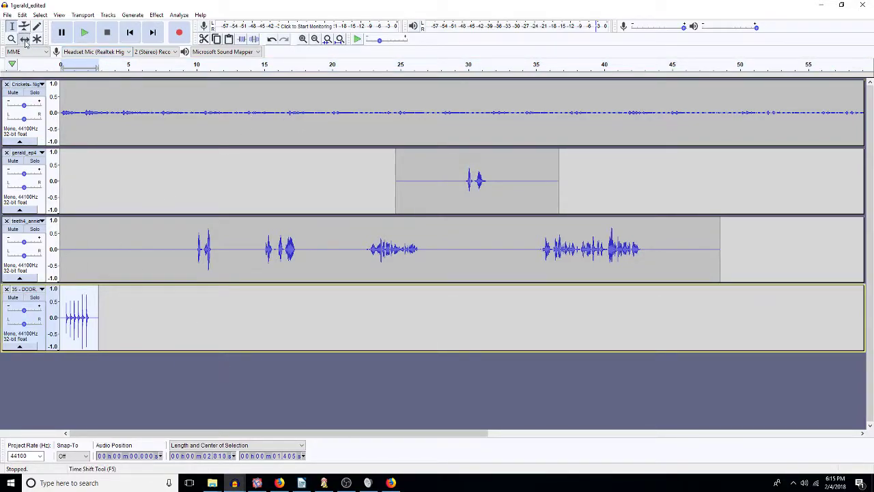
click(13, 92)
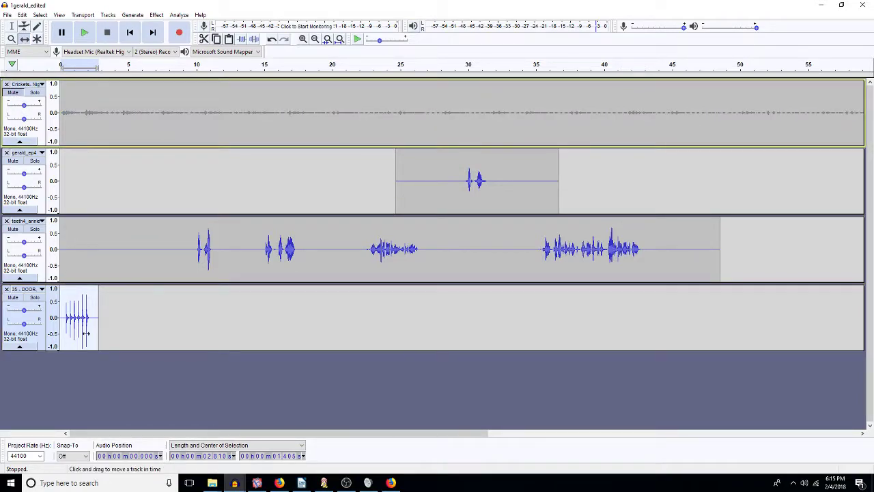
drag(75, 326, 141, 323)
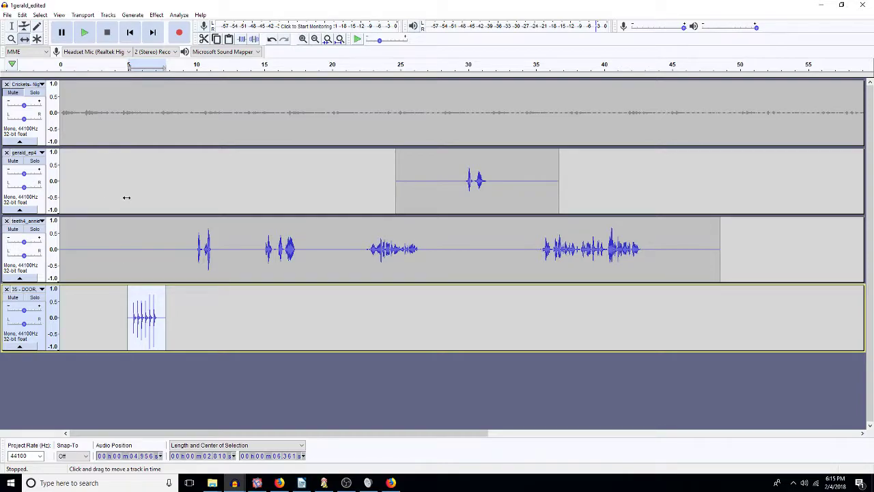
- Paste a second copy of the knocks on the door knock track at about 8.6 s
click(11, 26)
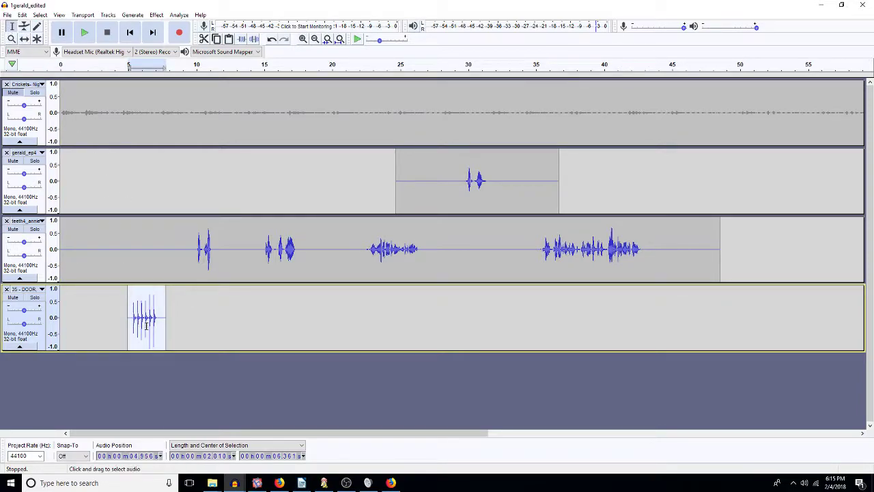
click(176, 318)
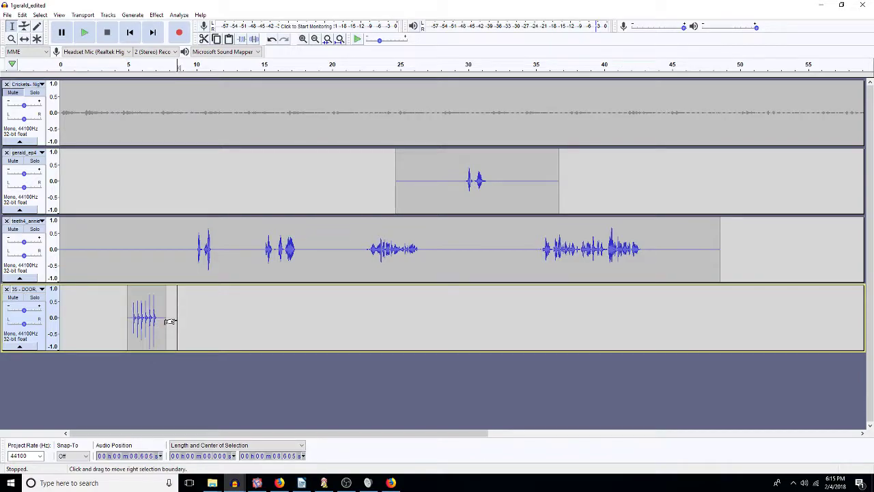
key(ctrl+v)
- Copy about 6.4 s of silence from the start of the teeth4_annie track and insert it at about 8.6 s to delay the dialogue
drag(167, 246, 98, 245)
key(Right)
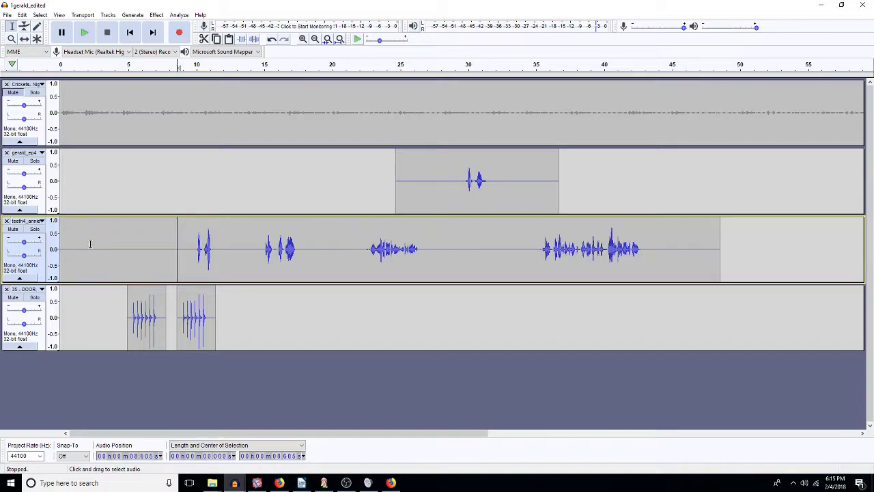
key(ctrl+v)
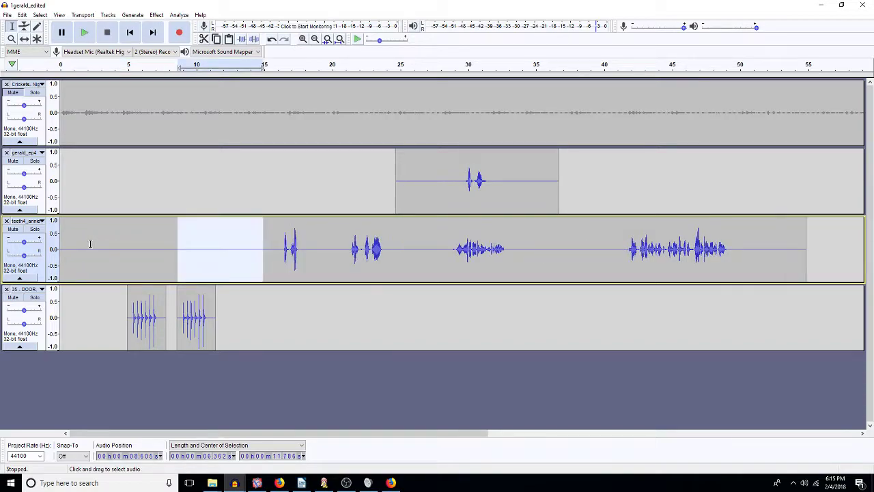
- Select both knock clips and pan the crickets and door knock tracks fully left
double_click(176, 322)
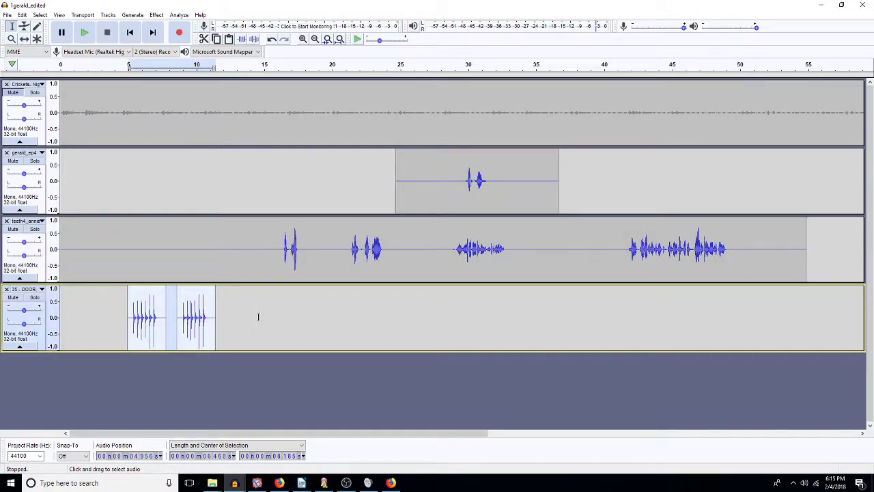
drag(24, 119, 11, 120)
drag(24, 324, 11, 325)
- Apply a Low Pass Filter at 4000 Hz to both door knock clips
click(166, 319)
key(ctrl+r)
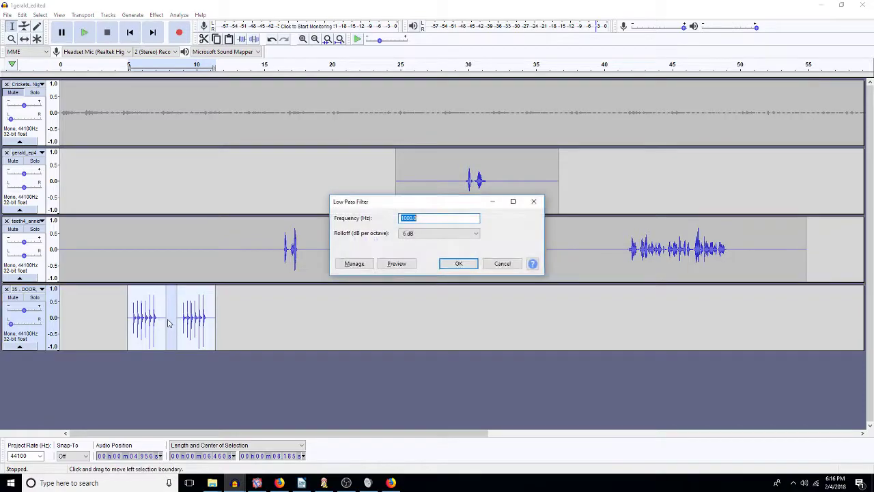
text(3)
key(Return)
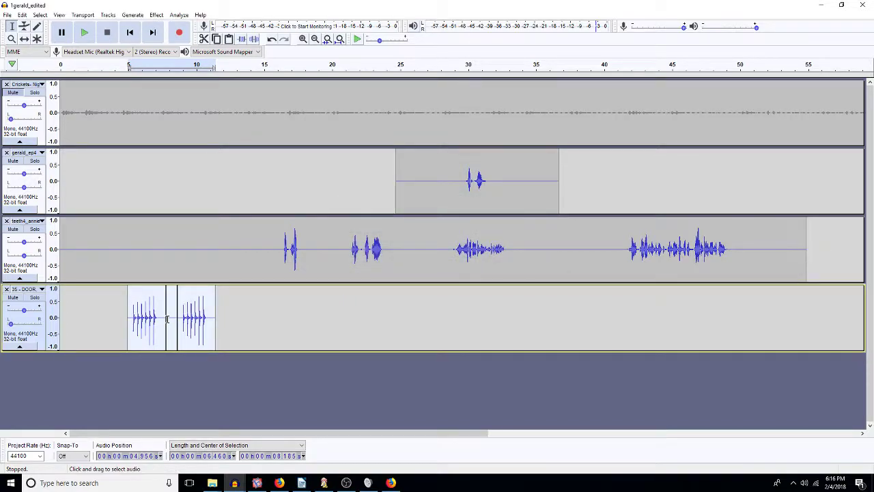
- Apply a second Low Pass Filter at 1000 Hz to both knock clips and play them back
key(ctrl+r)
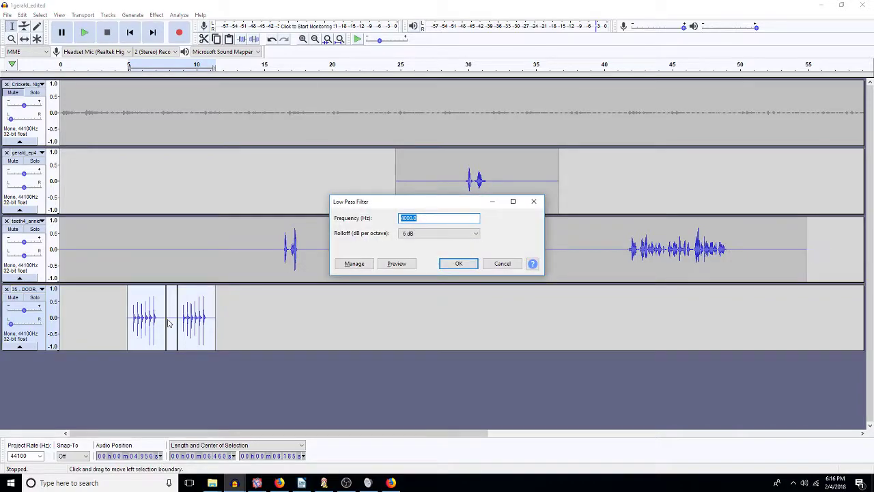
text(1000)
key(Return)
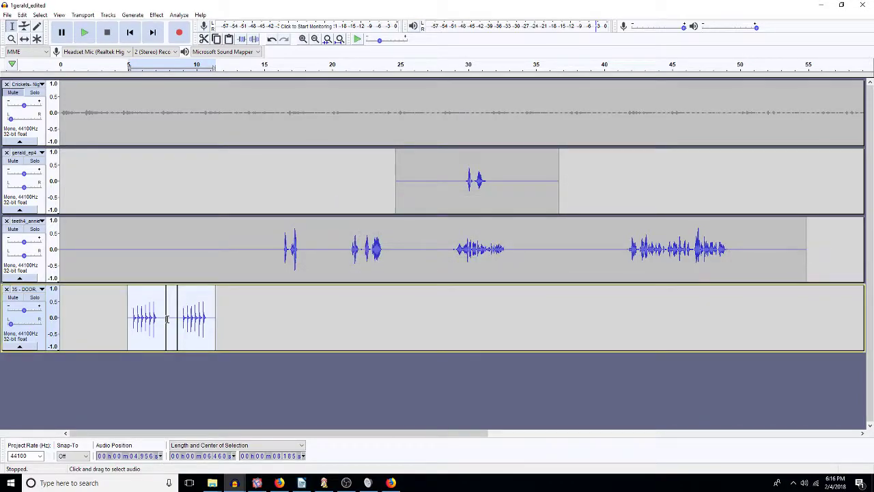
key(space)
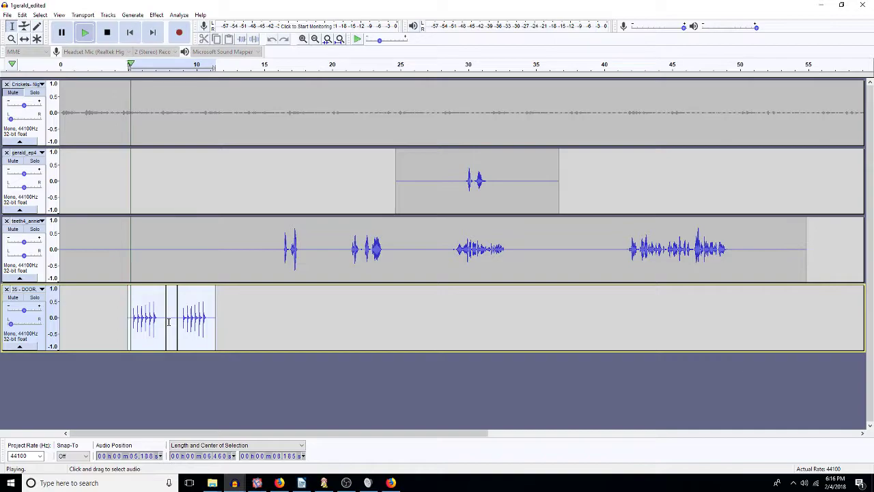
key(space)
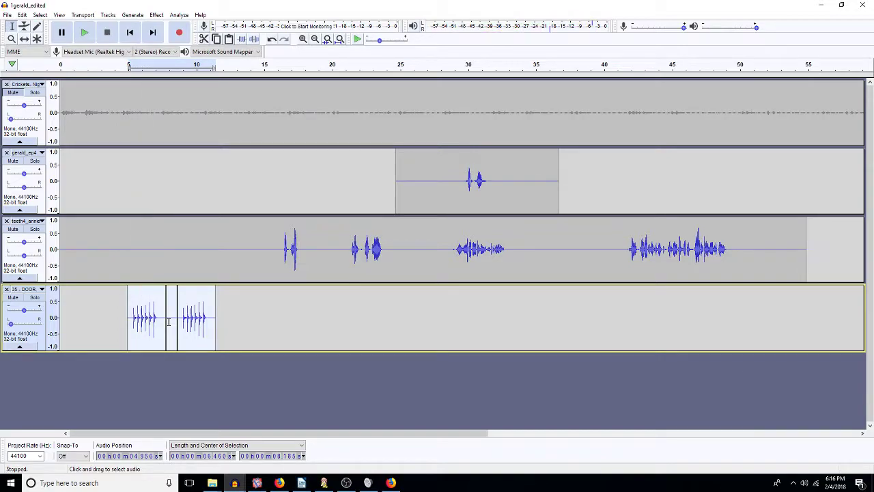
- Lower the volume of both knock clips with a negative Amplify gain and listen to the result
key(ctrl+shift+a)
text(-1)
key(Return)
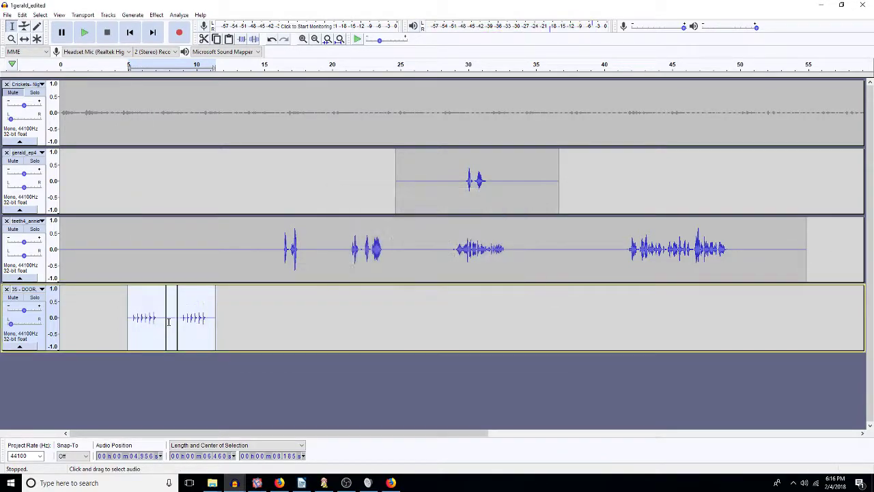
key(space)
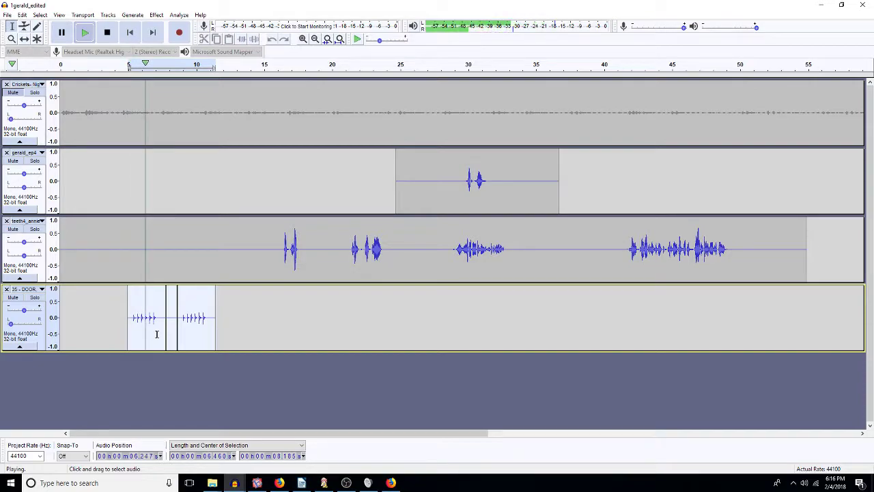
key(space)
click(253, 313)
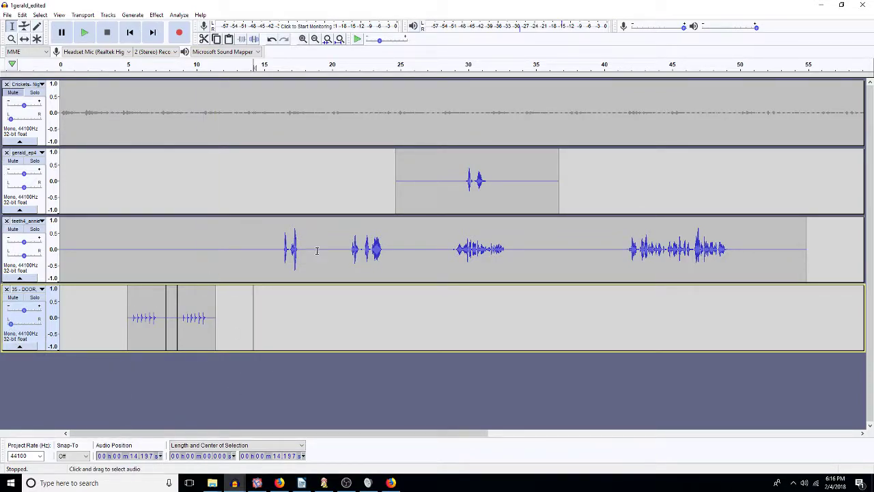
- Duplicate the first spoken line of the teeth4_annie track onto a new track and silence the original line
drag(312, 257, 267, 254)
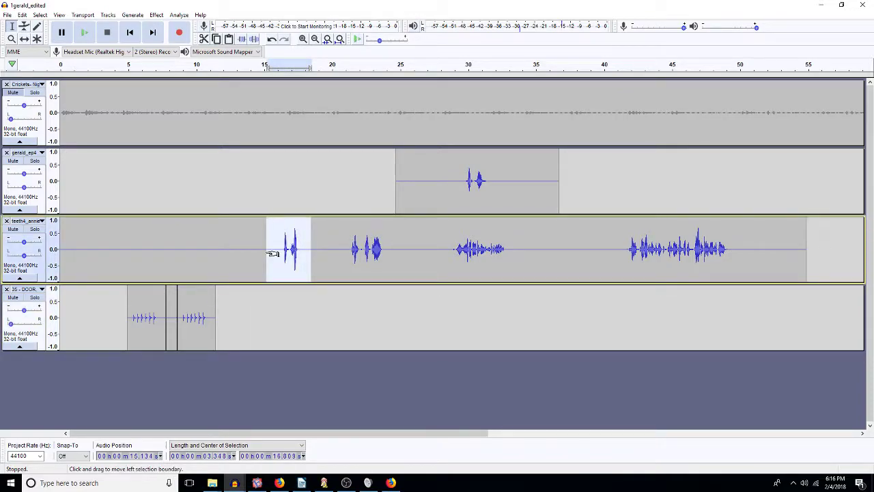
key(ctrl+d)
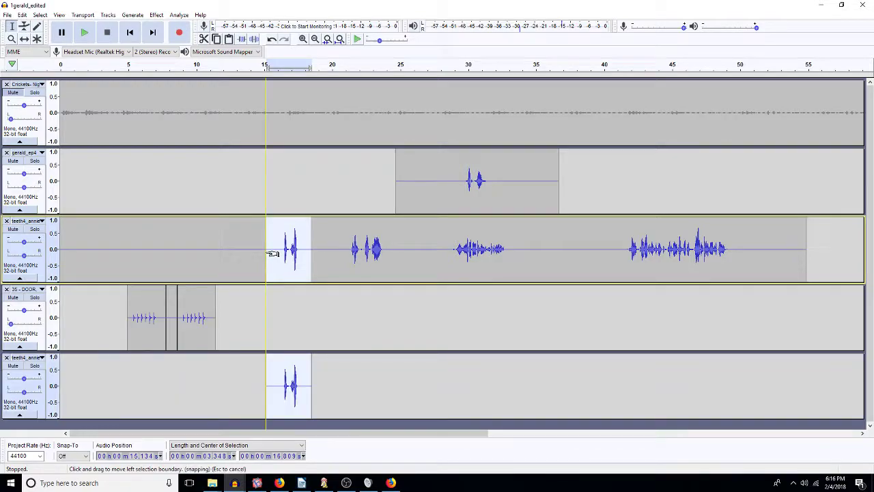
drag(326, 257, 210, 266)
key(ctrl+l)
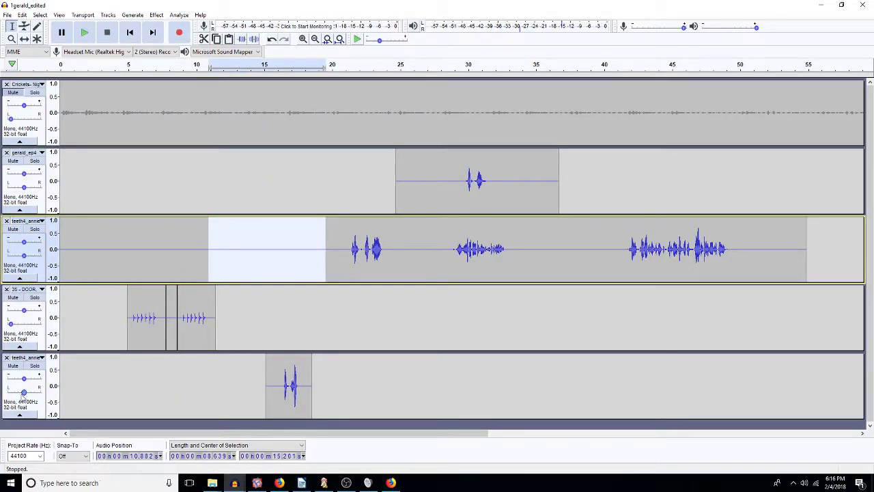
- Pan the duplicated line's track fully right and shift its clip to start at about 8.7 s, over the second knocks
drag(24, 394, 38, 394)
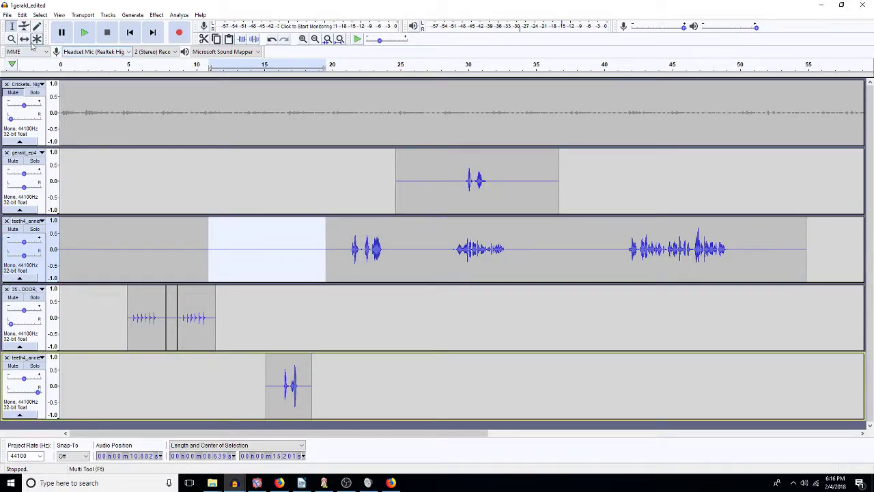
drag(293, 382, 189, 396)
click(84, 32)
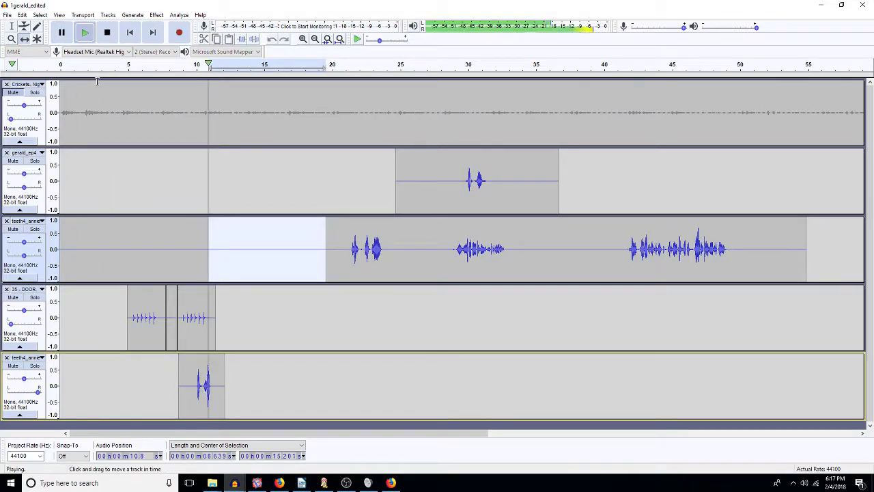
key(space)
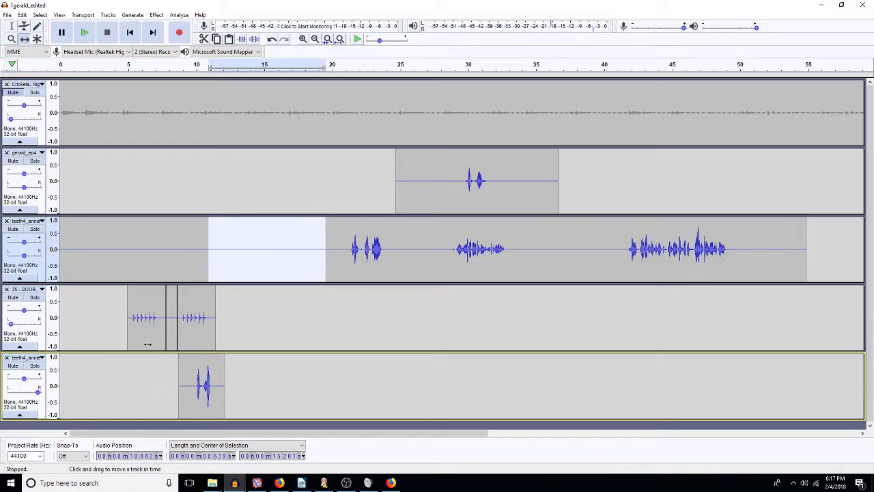
- Play the scene from about 5.7 s to hear the knocks together with the shifted line
click(138, 383)
key(space)
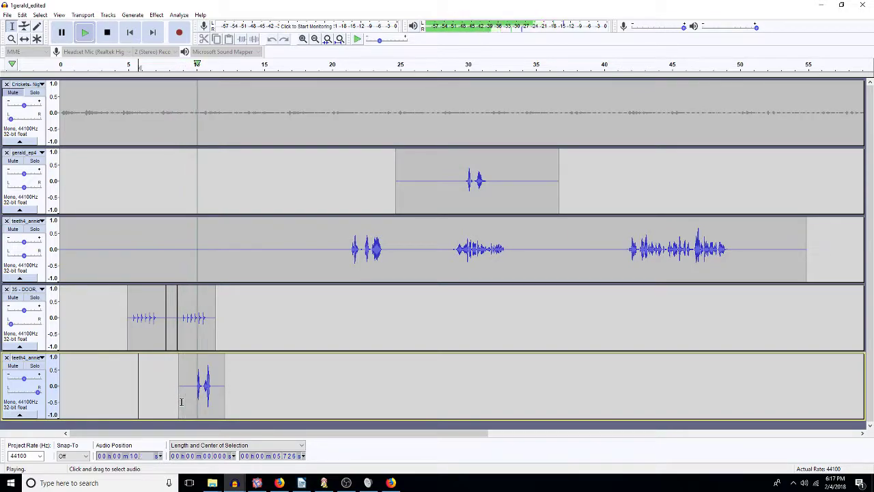
key(space)
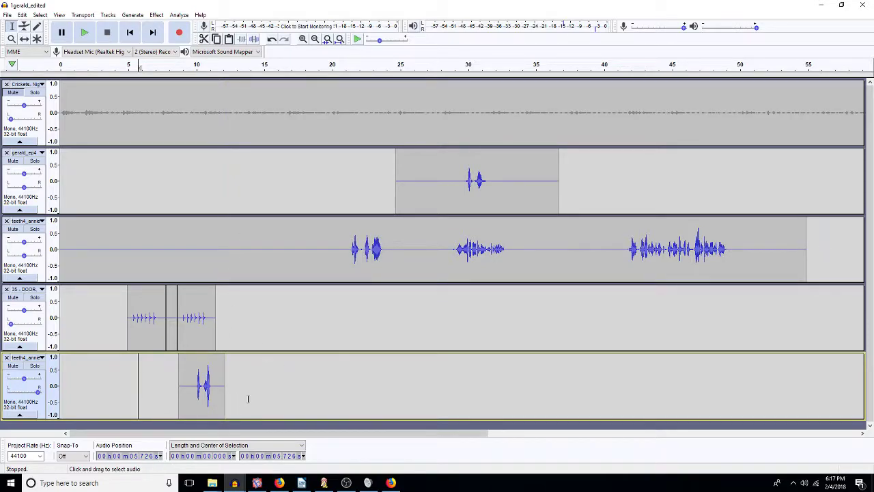
- Switch to File Explorer, browse from 4_1 to the doorstep folder in FXetc and preview the ROBE- HVY FABRIC- PICK UP sound
click(216, 485)
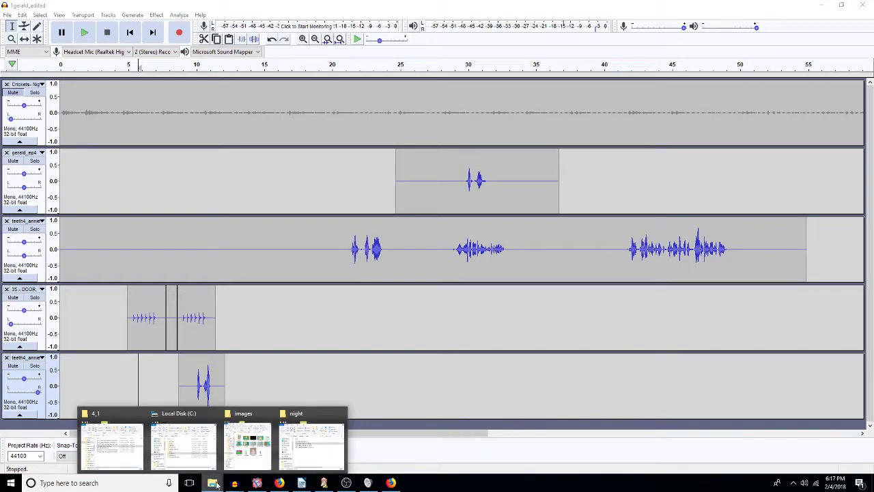
click(112, 445)
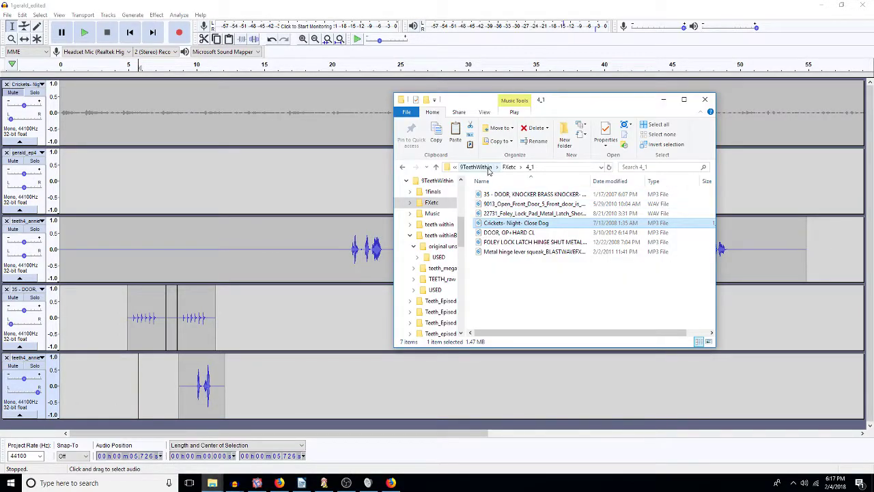
click(508, 166)
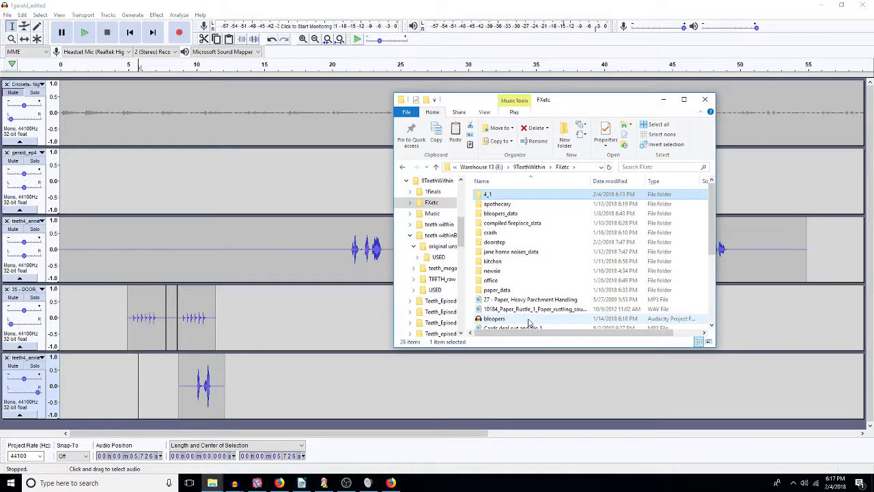
scroll(528, 320, down, 5)
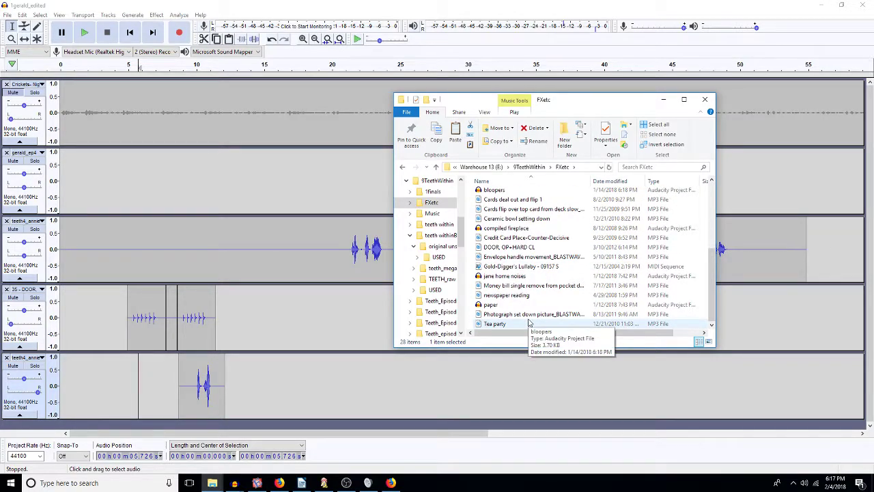
scroll(528, 322, up, 5)
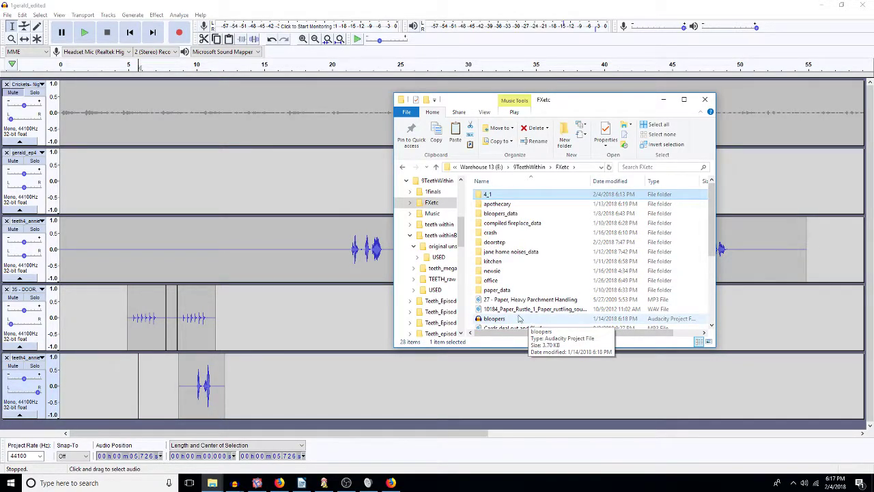
click(499, 243)
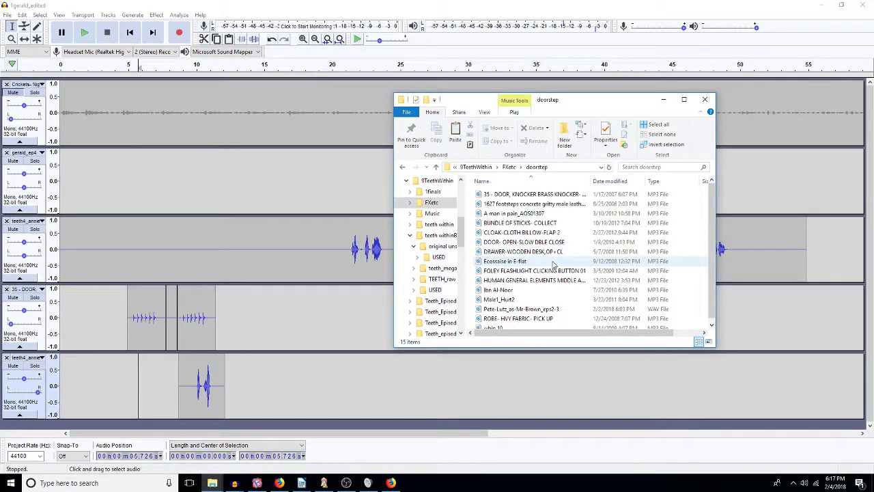
scroll(532, 239, down, 1)
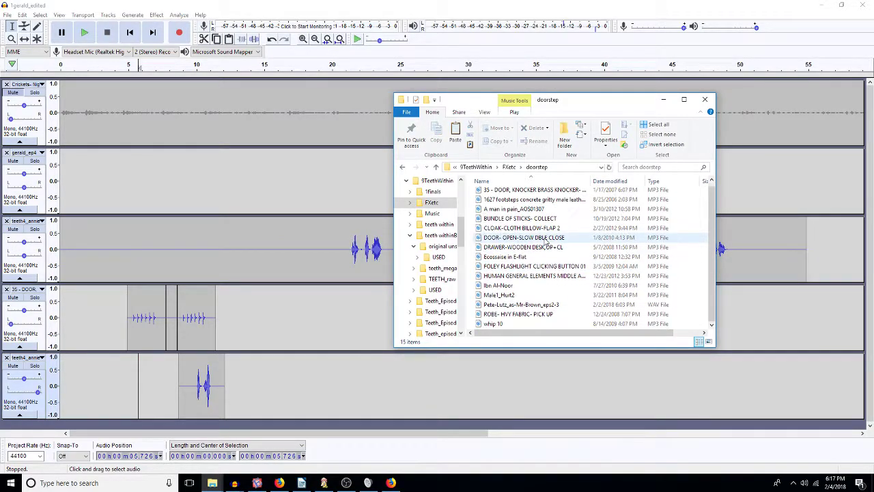
double_click(519, 315)
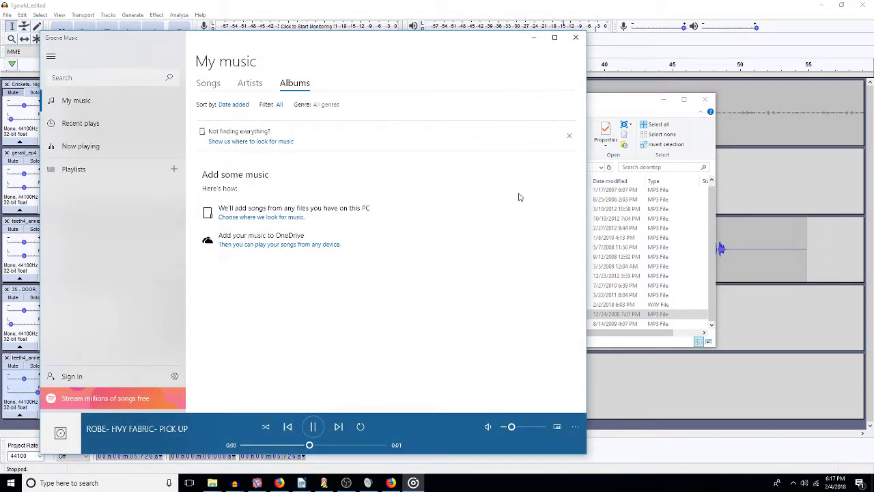
click(575, 37)
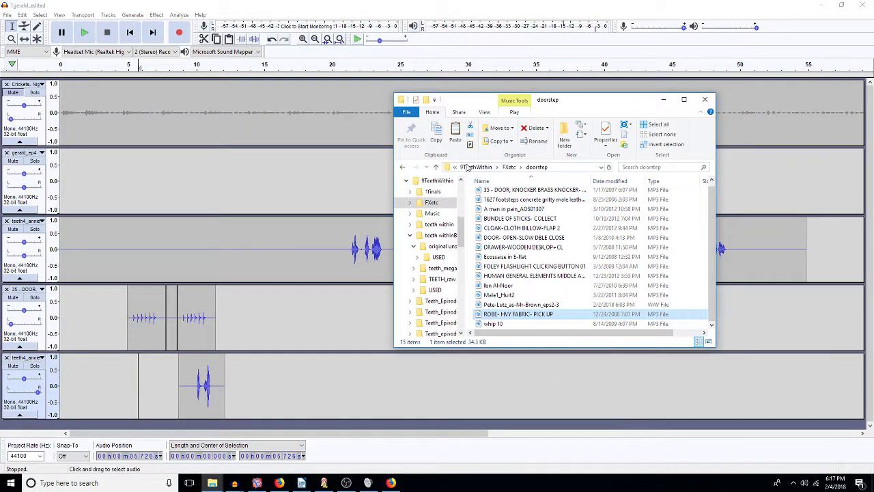
- Copy ROBE- HVY FABRIC- PICK UP from the doorstep folder into the 4_1 folder
click(510, 167)
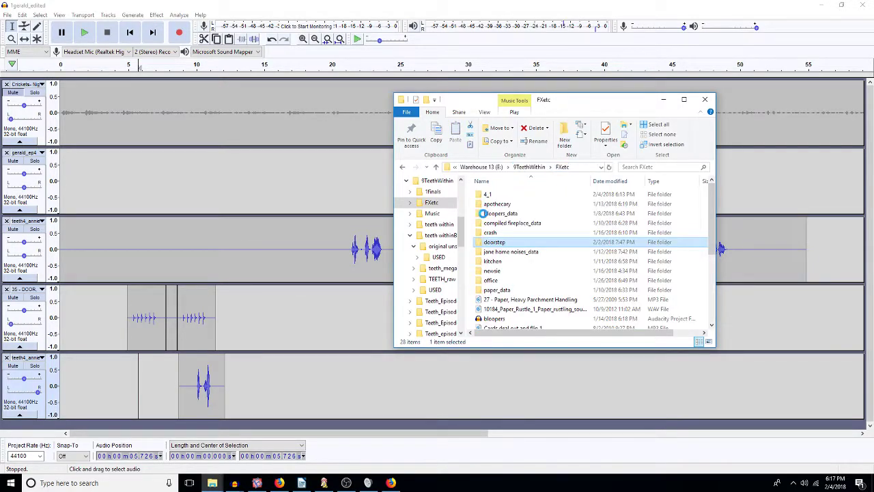
click(490, 196)
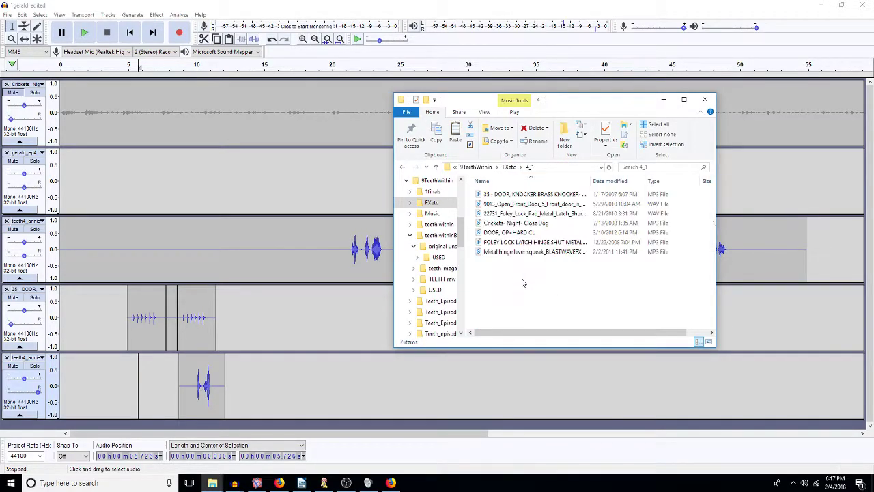
key(ctrl+v)
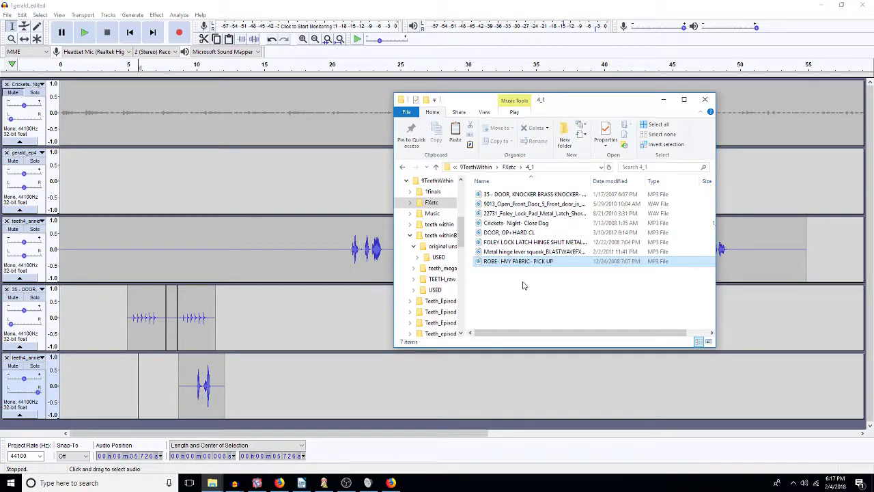
- Switch to Audacity and import ROBE- HVY FABRIC- PICK UP into the 35 - DOOR, KNOCKER effects project
click(282, 225)
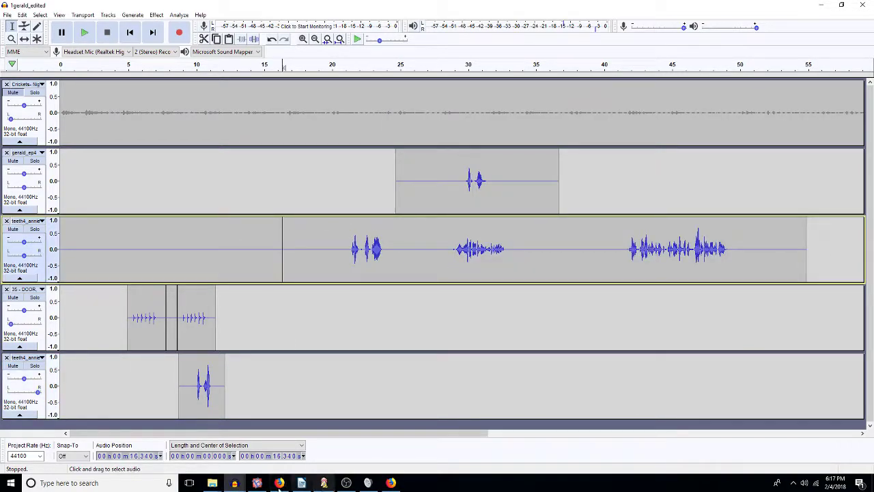
click(237, 479)
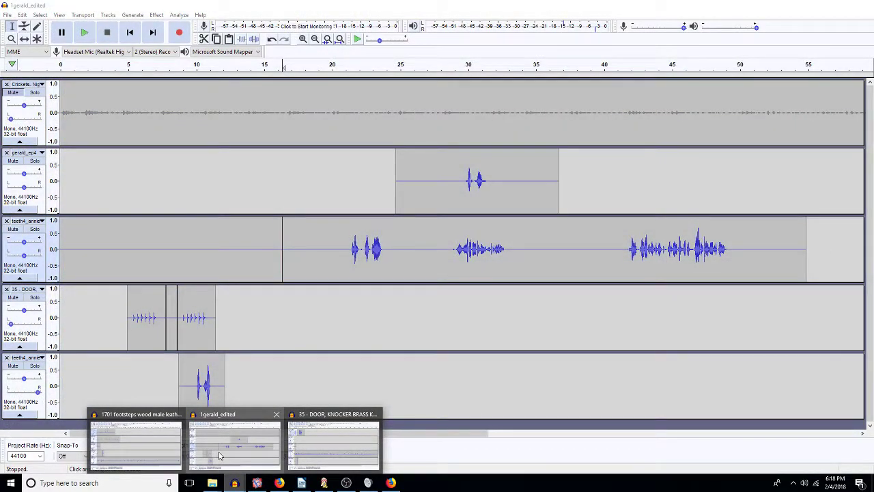
click(333, 445)
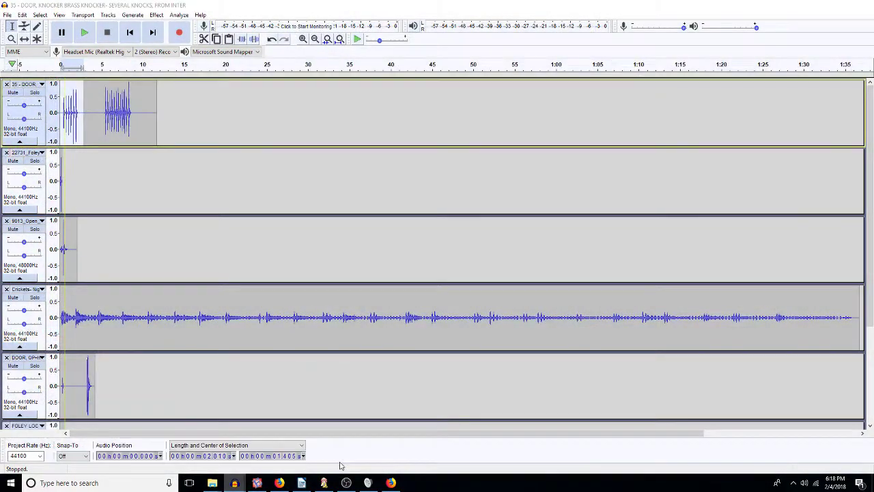
click(7, 15)
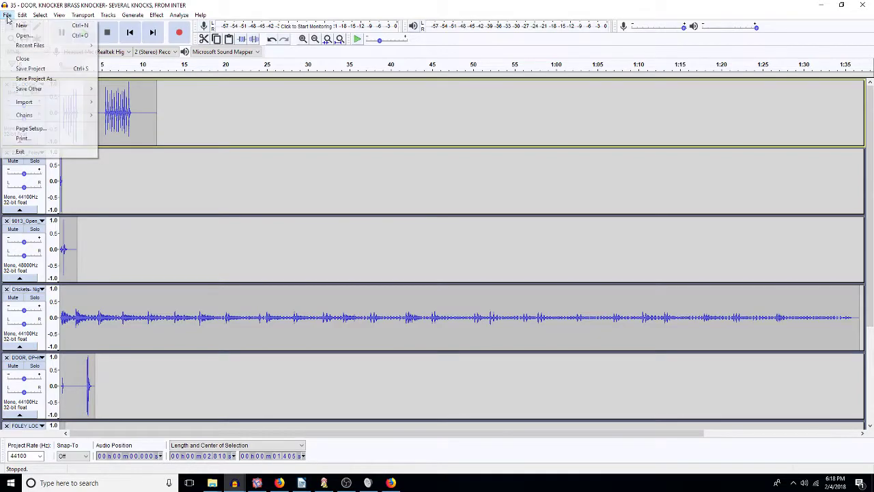
mouse_move(43, 102)
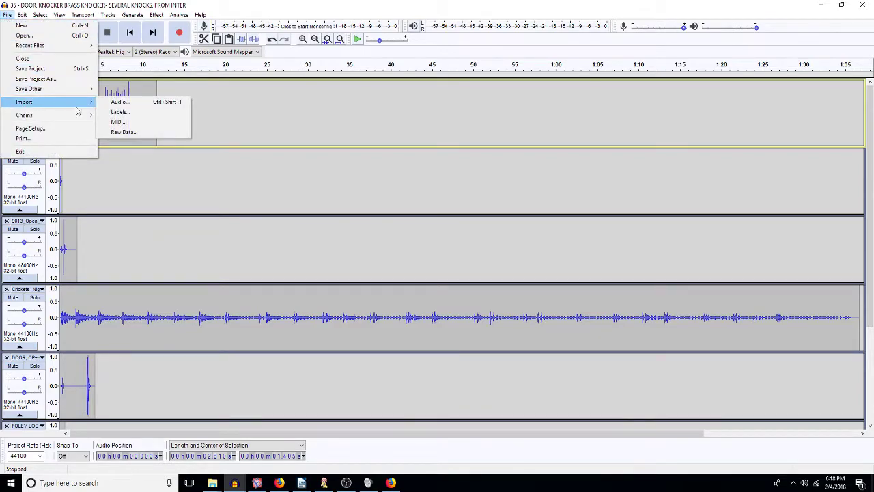
click(121, 103)
double_click(95, 126)
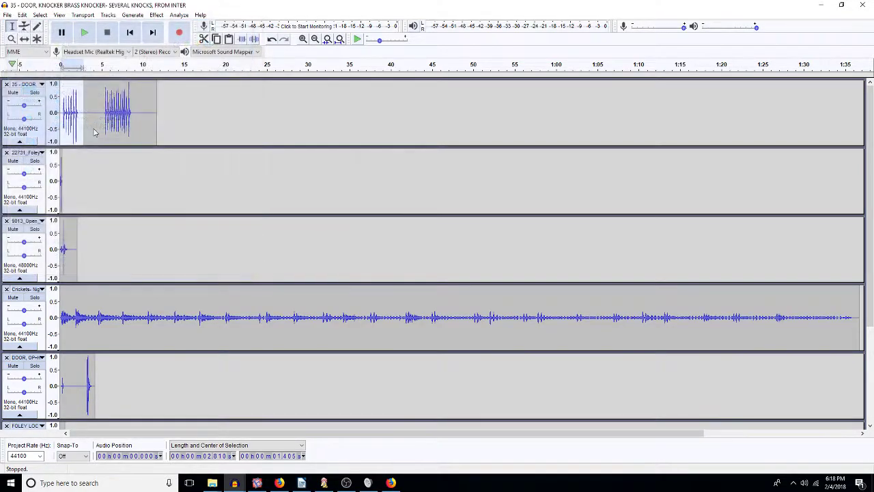
scroll(334, 351, down, 1)
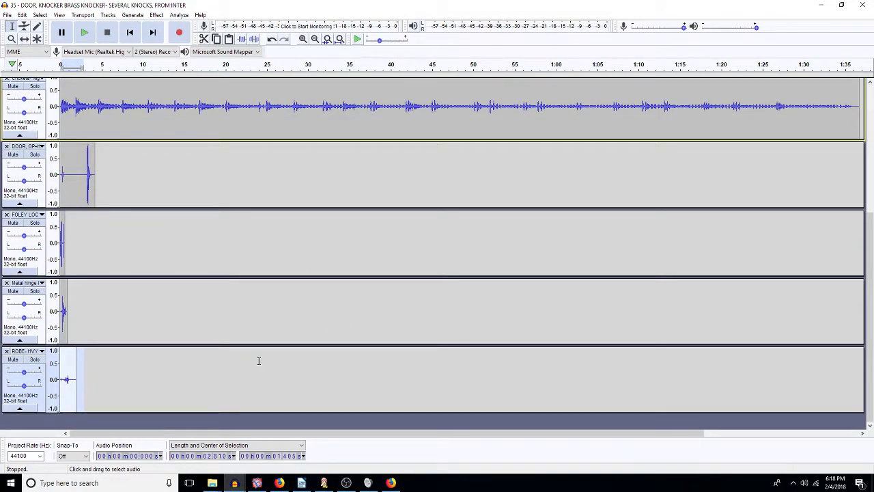
- In 1gerald_edited, duplicate part of the shifted line, clear the duplicate's audio and paste the robe sound there at about 11 s
click(235, 483)
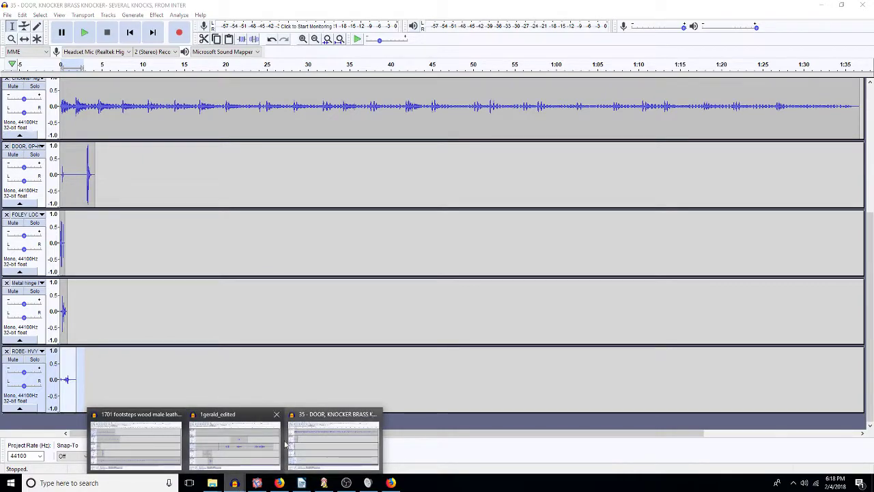
click(227, 447)
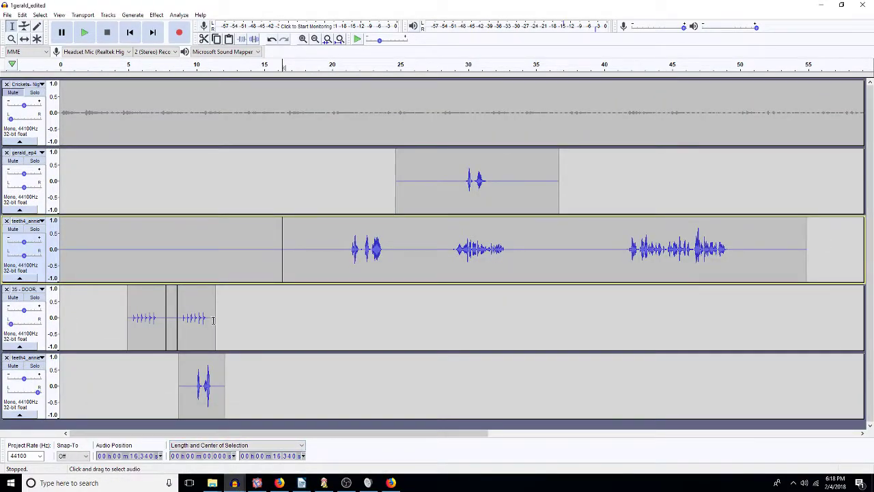
click(214, 393)
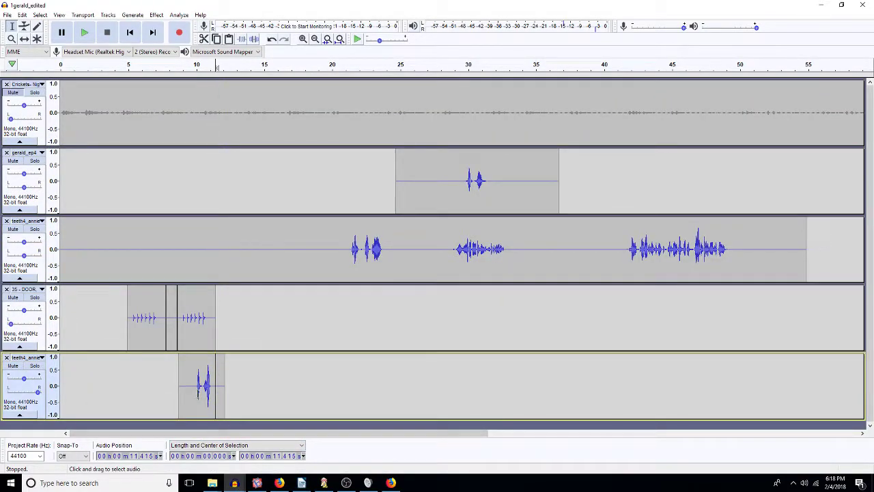
drag(199, 393, 227, 393)
key(ctrl+d)
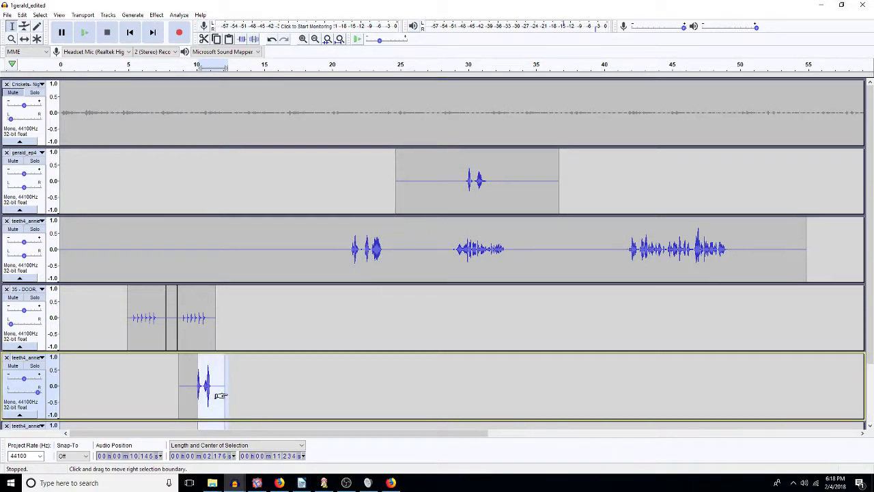
click(209, 391)
double_click(208, 388)
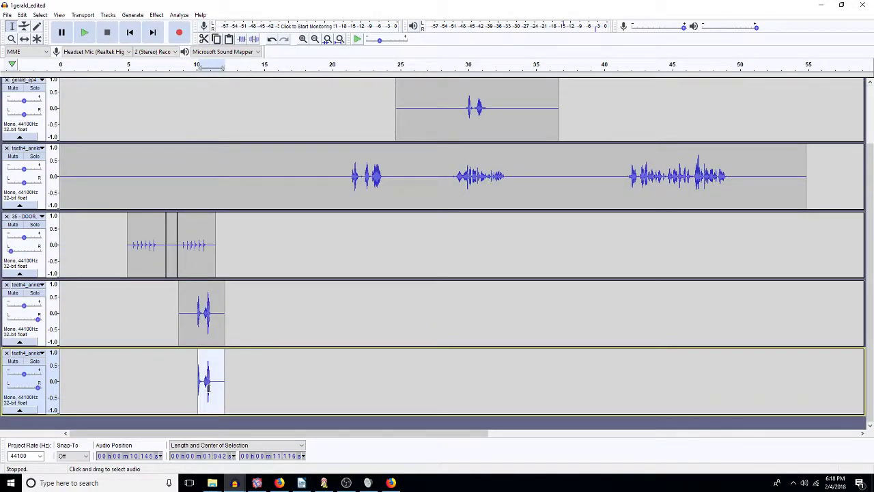
key(Delete)
click(211, 380)
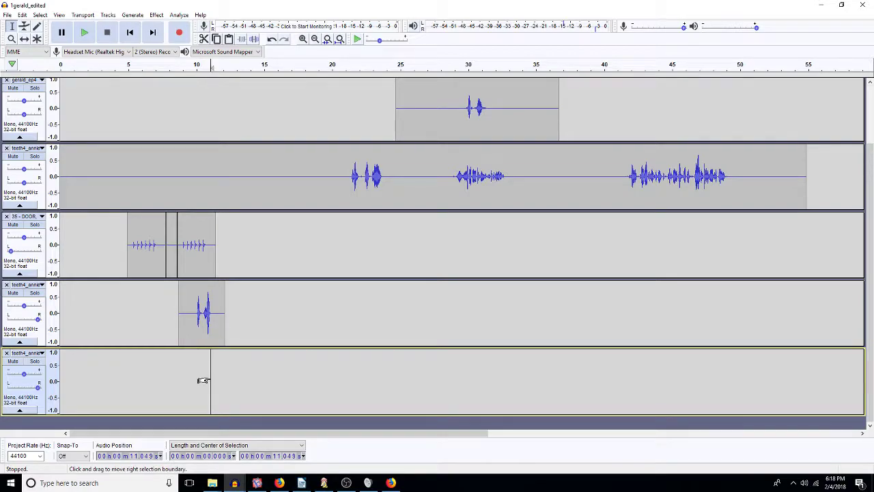
key(ctrl+v)
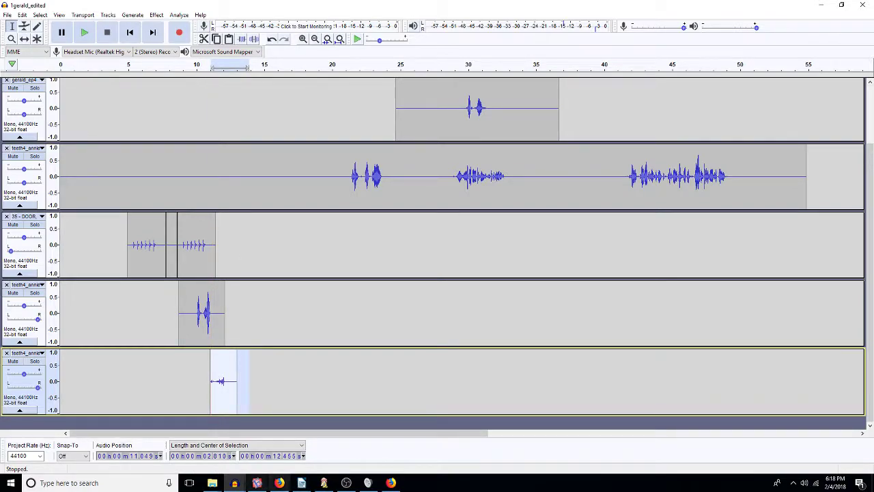
- In the 1701 footsteps project, select and copy about 4.3 s of the barefoot track, from about 25.8 s
mouse_move(235, 482)
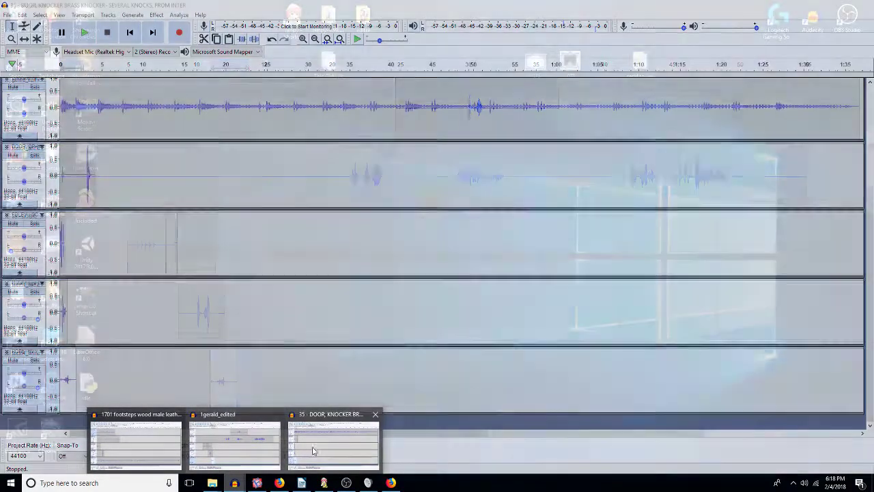
click(319, 452)
mouse_move(234, 481)
click(116, 434)
drag(254, 393, 437, 383)
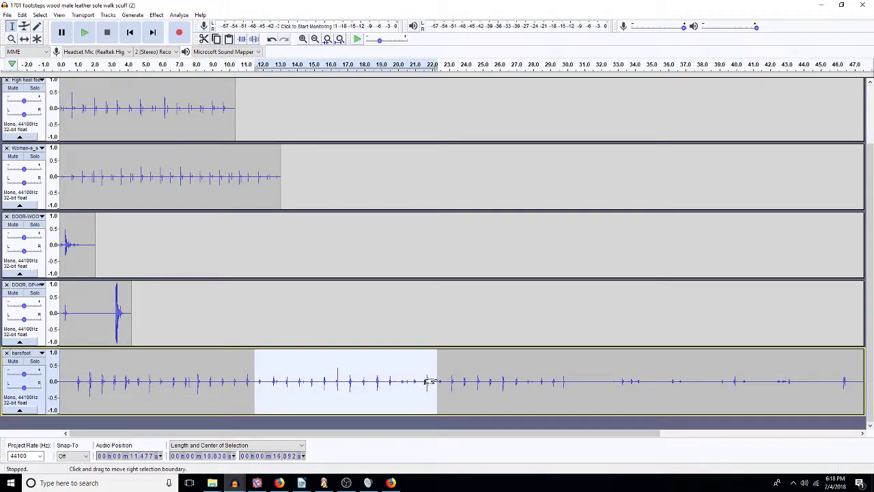
drag(567, 388, 497, 395)
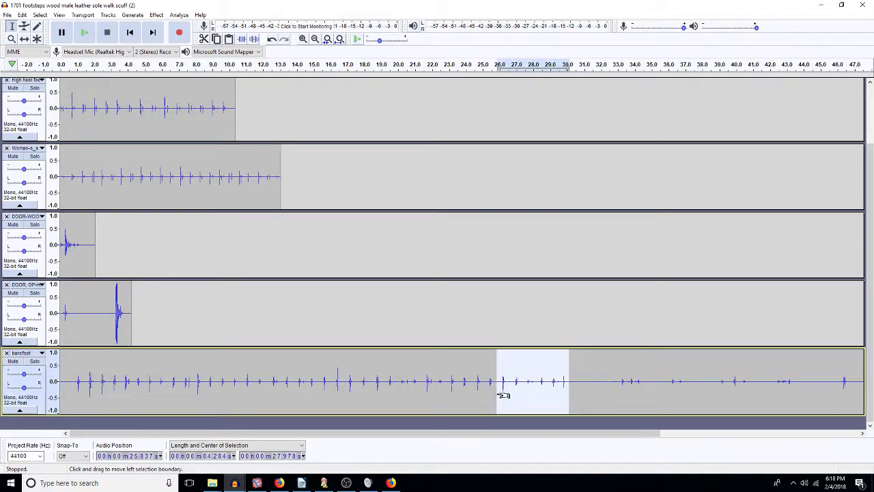
- Paste the barefoot steps into 1gerald_edited at about 12.5 s, just after the shifted line on its track
click(242, 482)
click(245, 450)
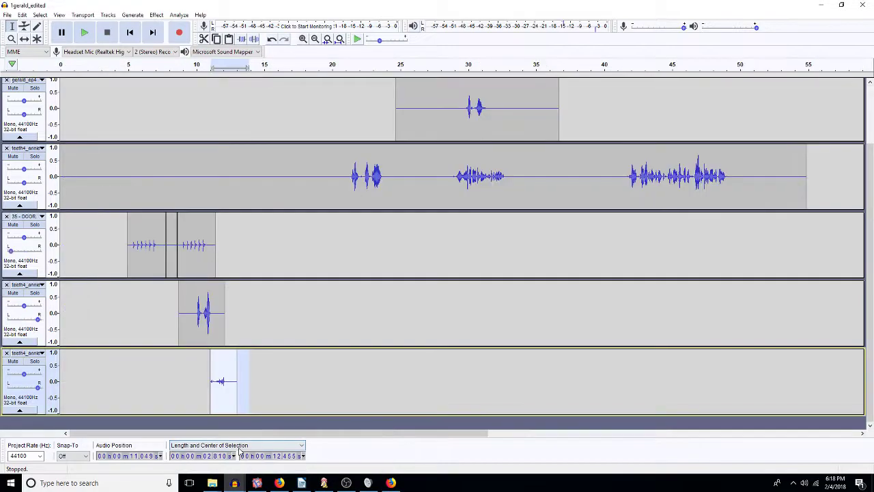
click(229, 329)
drag(222, 334, 287, 335)
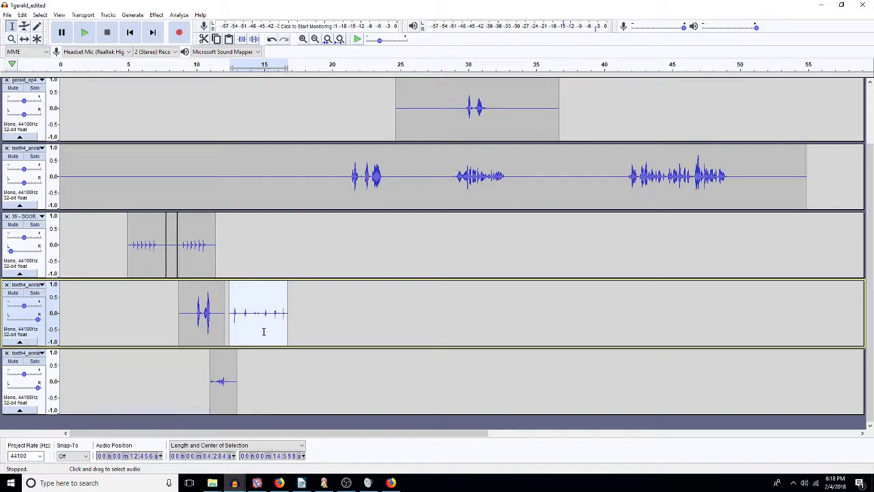
- Cut the barefoot steps after about 14.9 s and paste them as a separate clip at about 16.4 s on the same track
drag(262, 331, 295, 328)
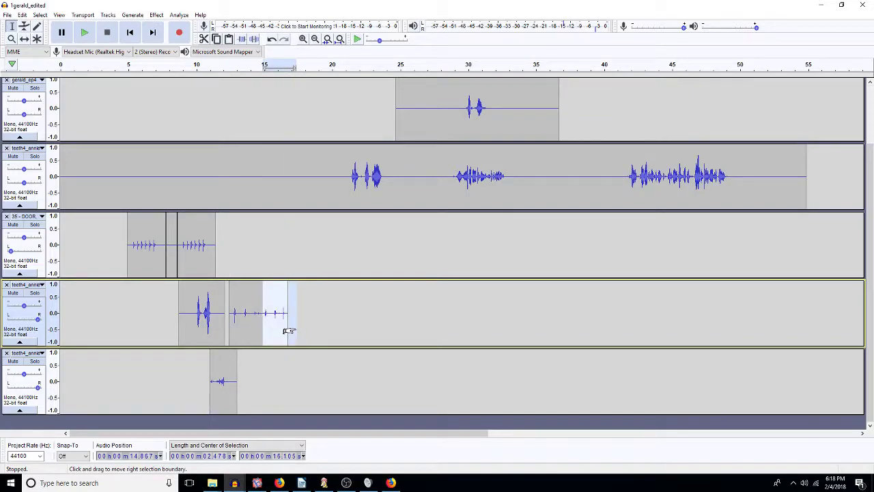
key(Delete)
click(297, 327)
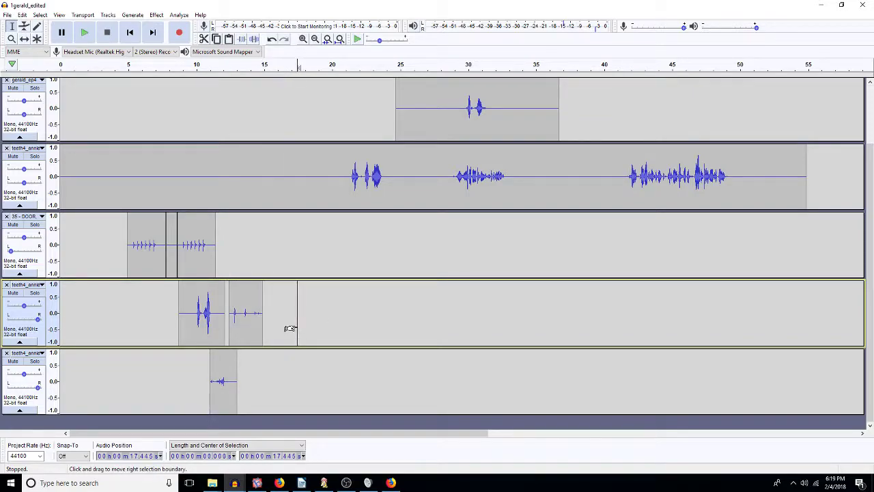
click(283, 318)
key(ctrl+v)
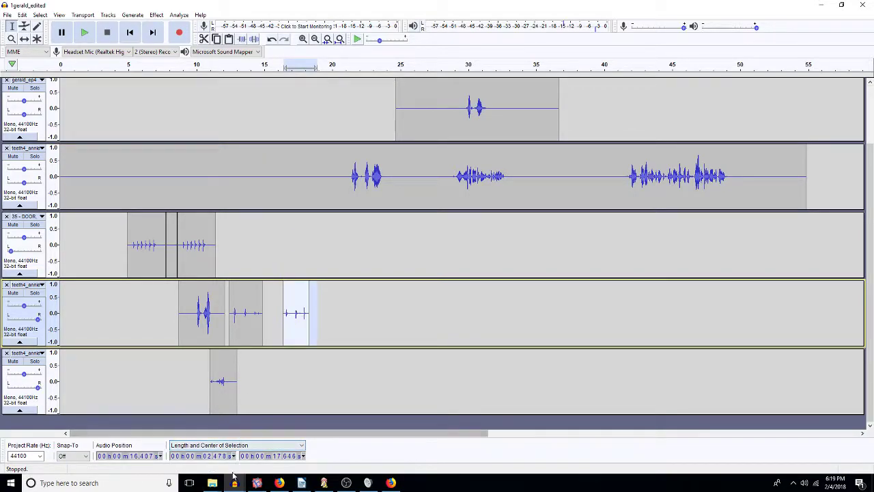
- In the 35 - DOOR, KNOCKER project, solo the door-opening track and play it back
mouse_move(233, 482)
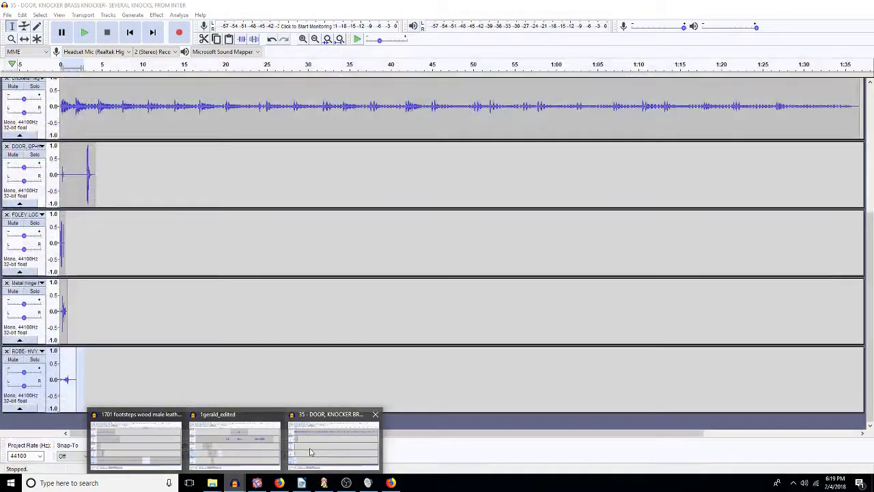
click(310, 447)
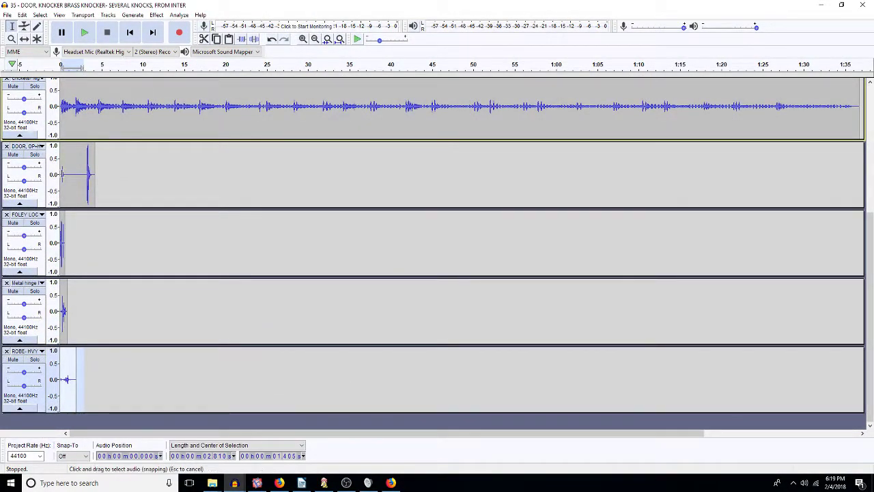
click(34, 162)
click(35, 154)
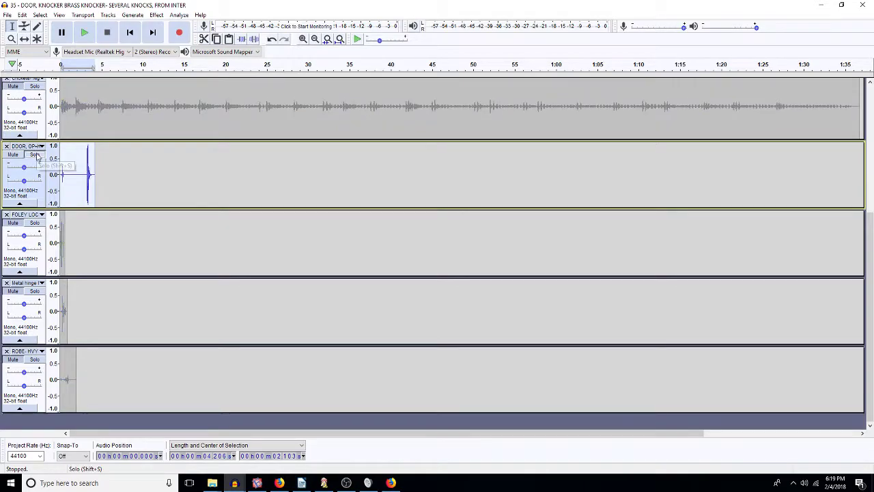
key(space)
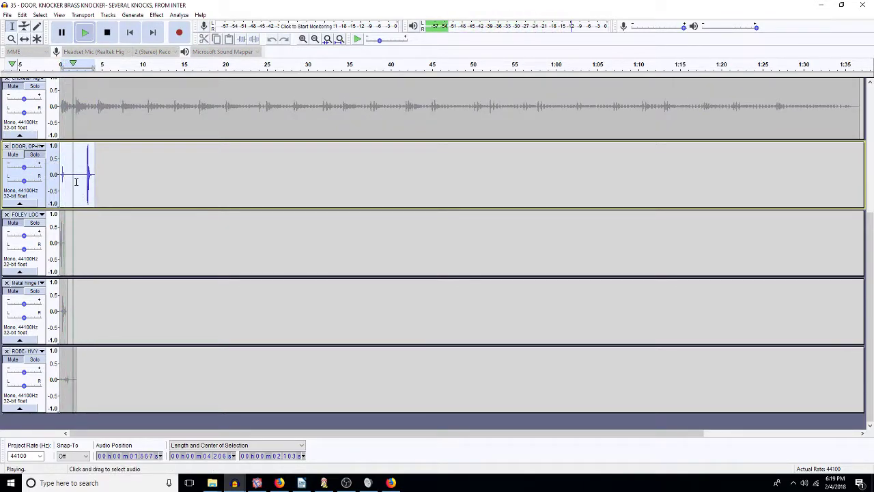
key(space)
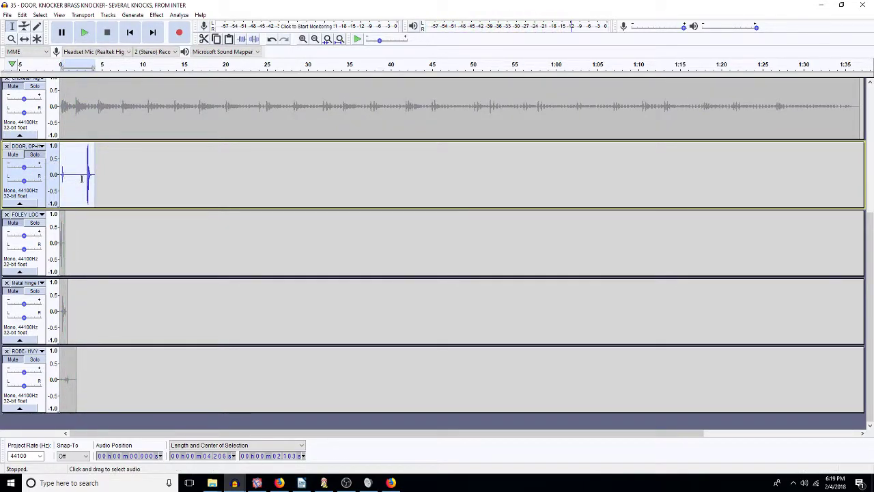
- Copy the first 0.81 s of the door-opening track and paste it into 1gerald_edited at about 14.8 s, on the robe sound's track
drag(82, 182, 60, 181)
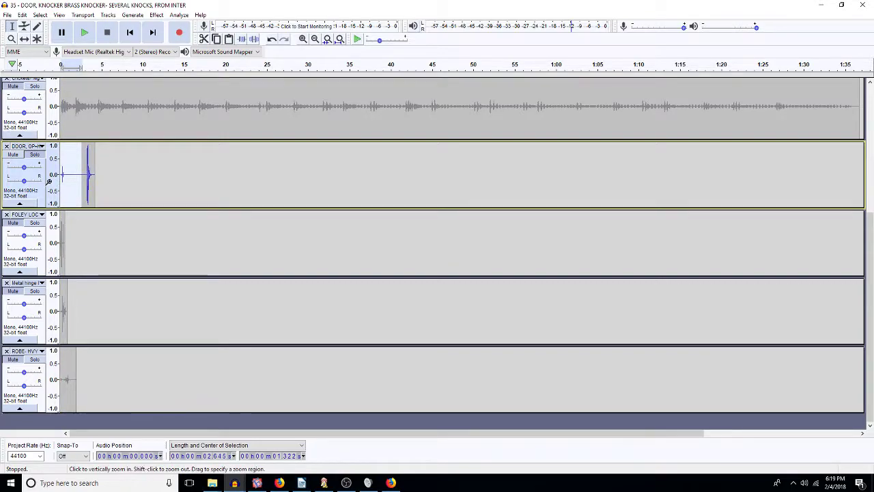
drag(67, 176, 43, 185)
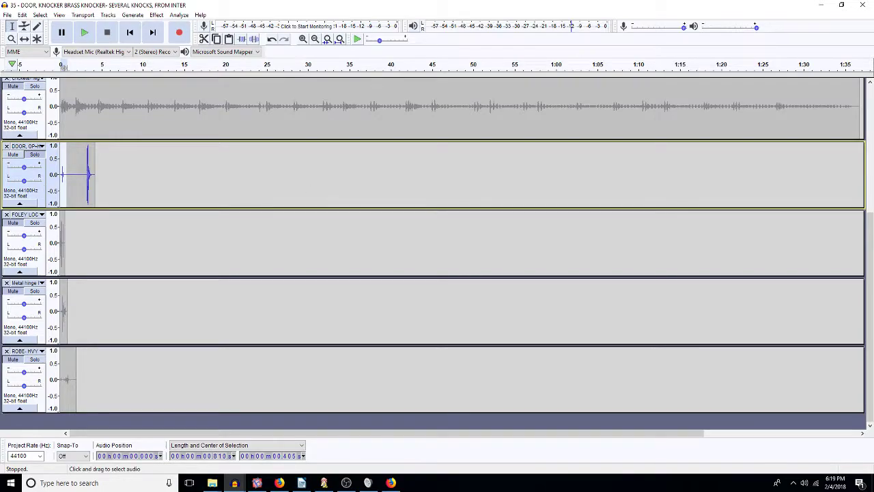
click(234, 483)
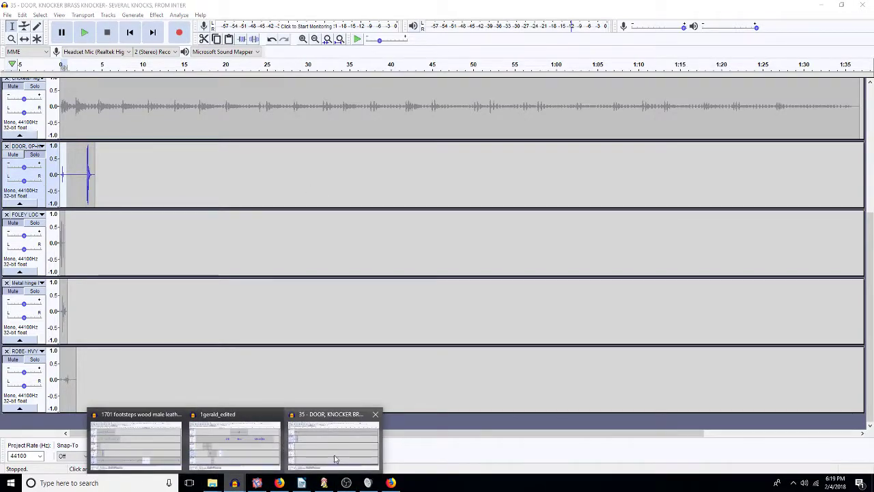
click(252, 422)
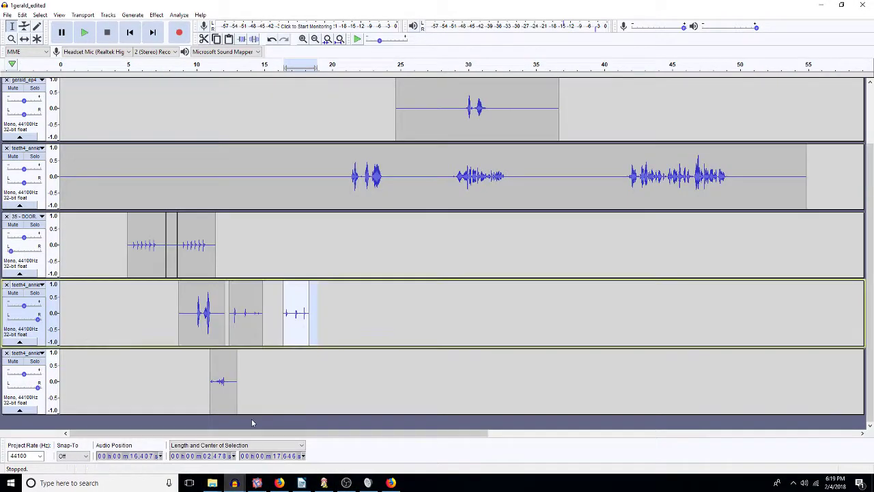
click(254, 366)
click(259, 368)
click(261, 369)
click(262, 368)
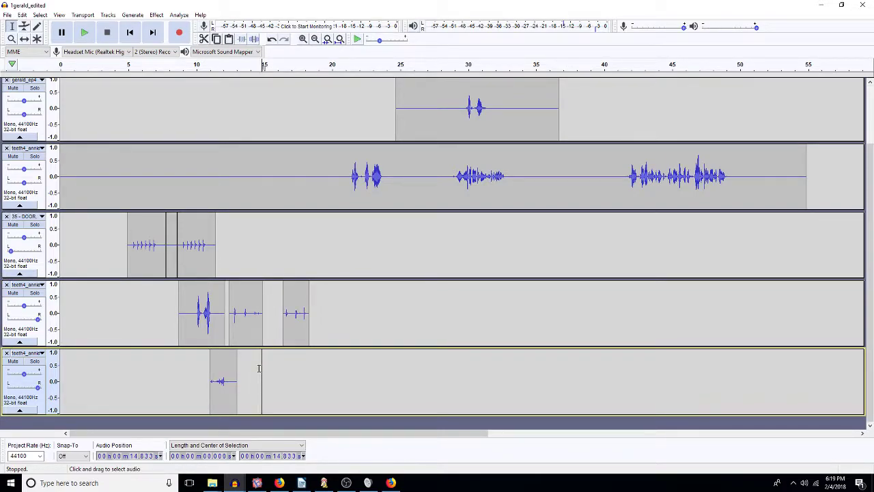
key(ctrl+v)
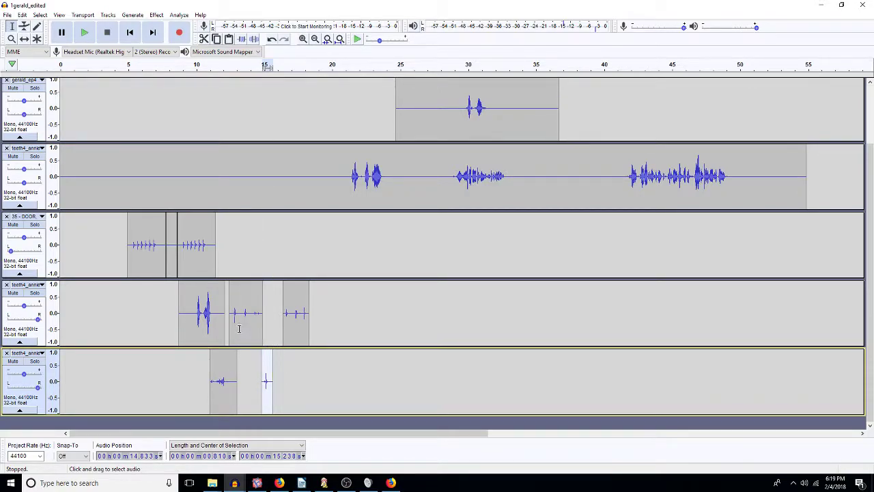
- Play the scene from about 14.1 s to audition the pasted door sound
click(252, 360)
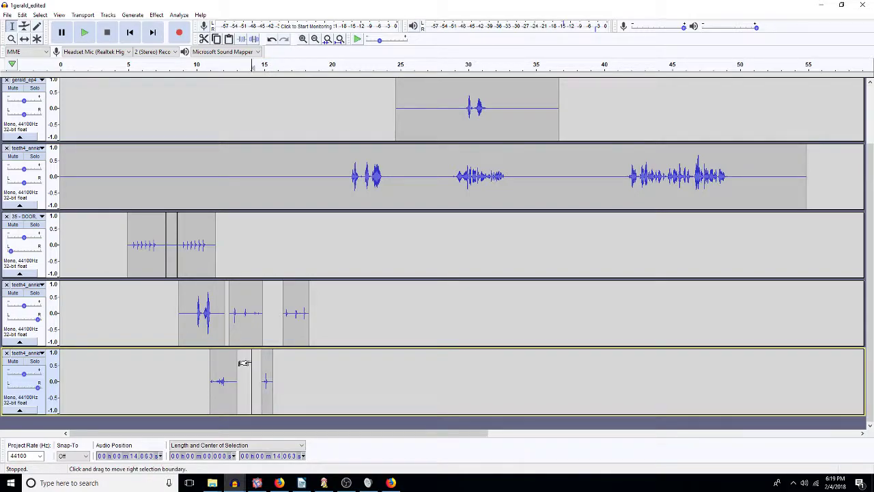
key(space)
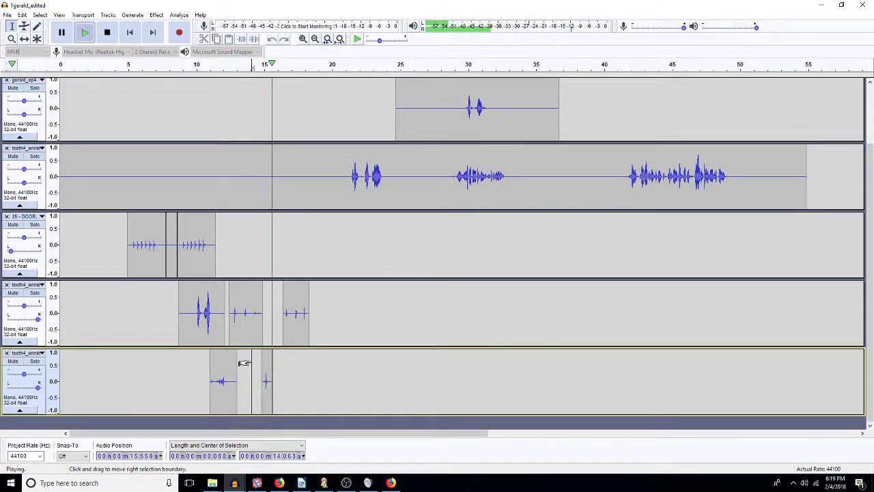
key(space)
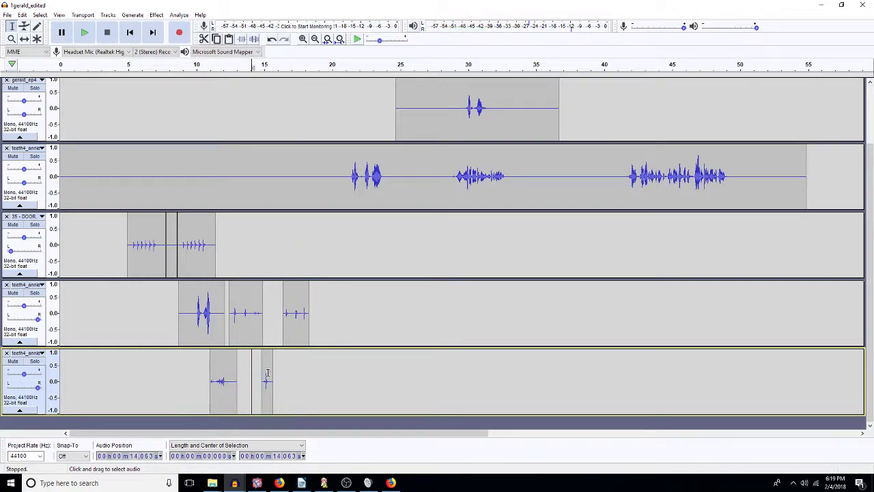
- Apply a High Pass Filter at 4000 Hz with 6 dB rolloff to the pasted door clip
drag(262, 372, 273, 374)
key(ctrl+r)
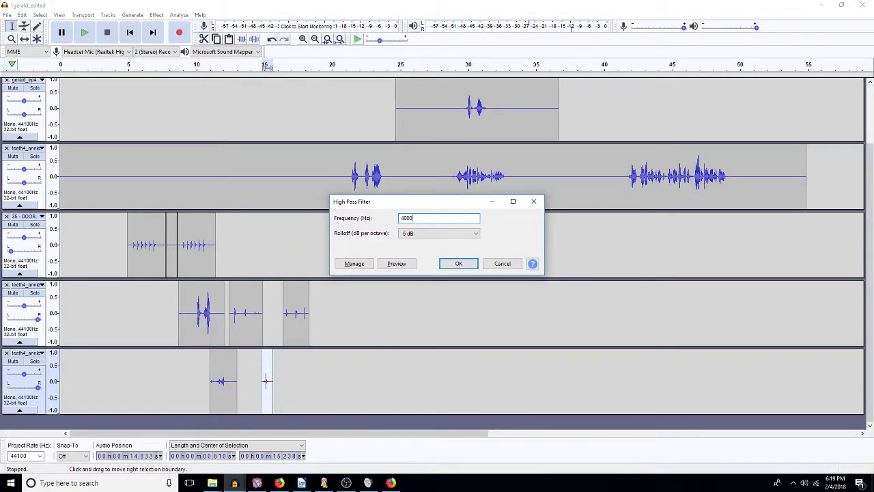
key(Return)
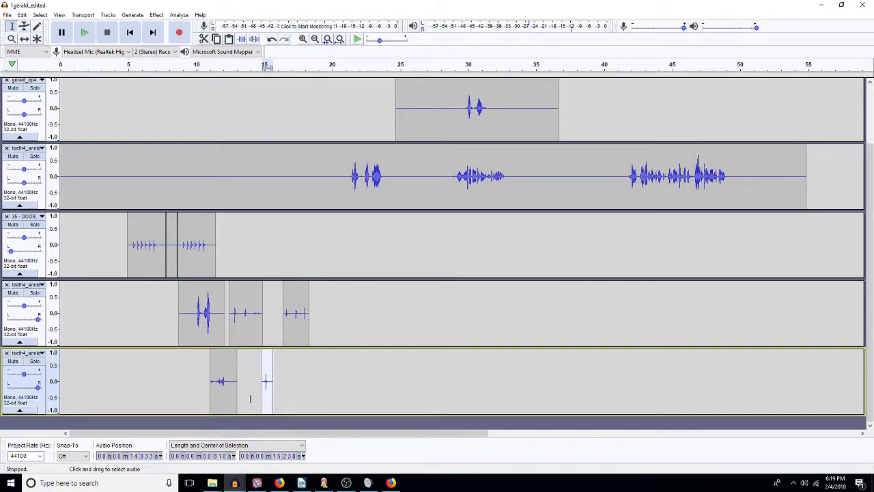
- Examine the filtered door clip up close, selecting its tail, lead-in and whole length, and play it and the gap after it
key(space)
click(302, 39)
click(302, 39)
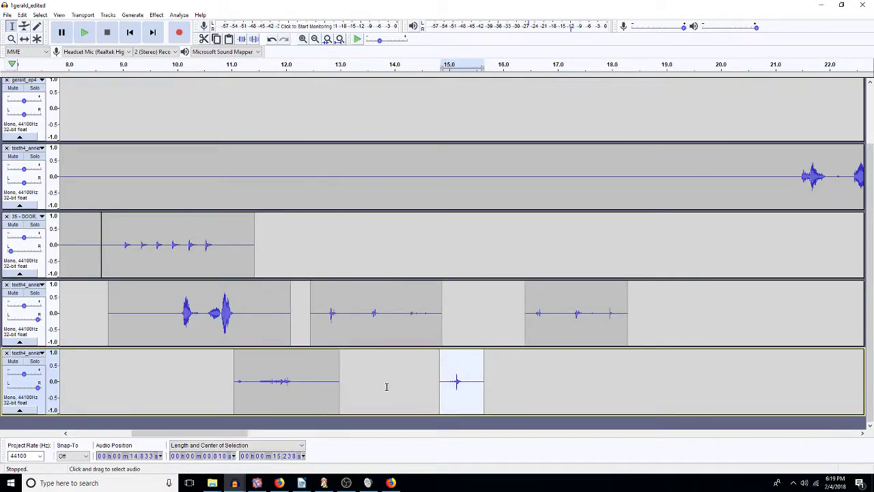
drag(462, 387, 477, 388)
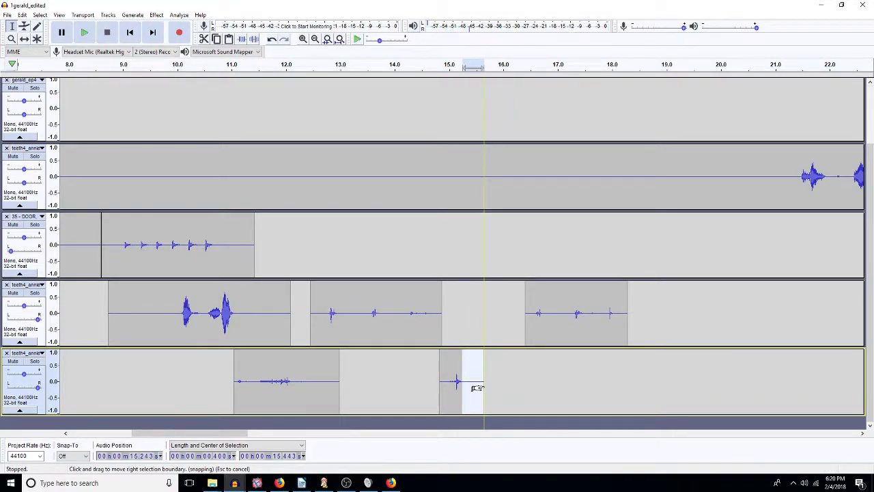
drag(451, 384, 439, 394)
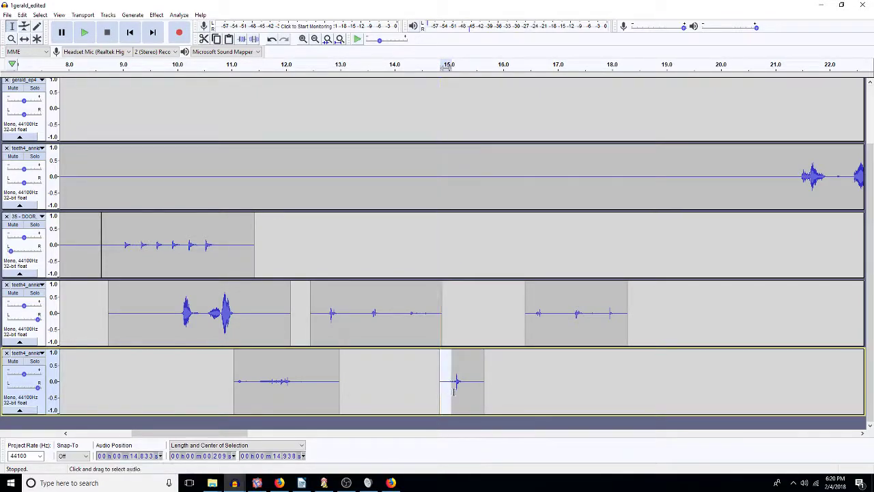
double_click(463, 394)
key(space)
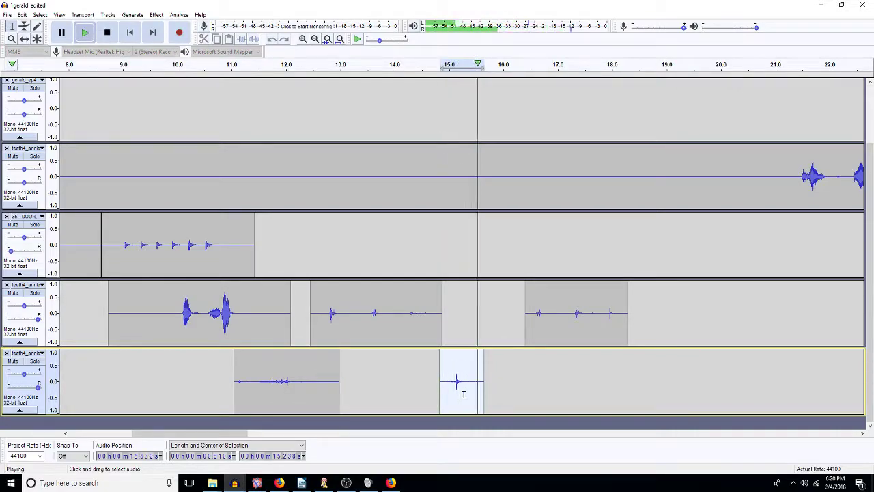
click(489, 397)
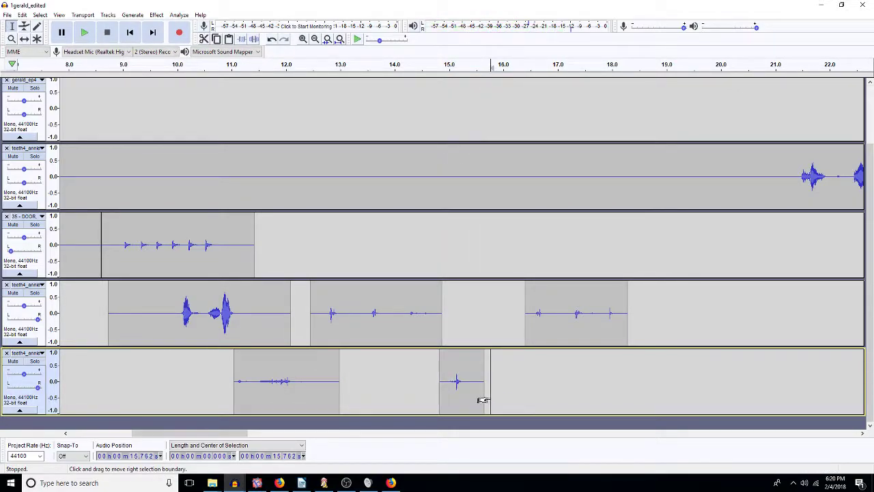
click(471, 387)
key(space)
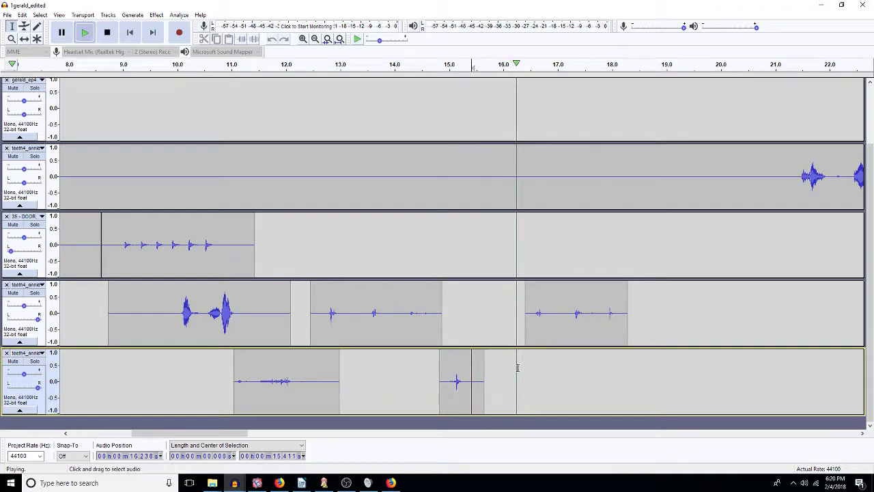
key(space)
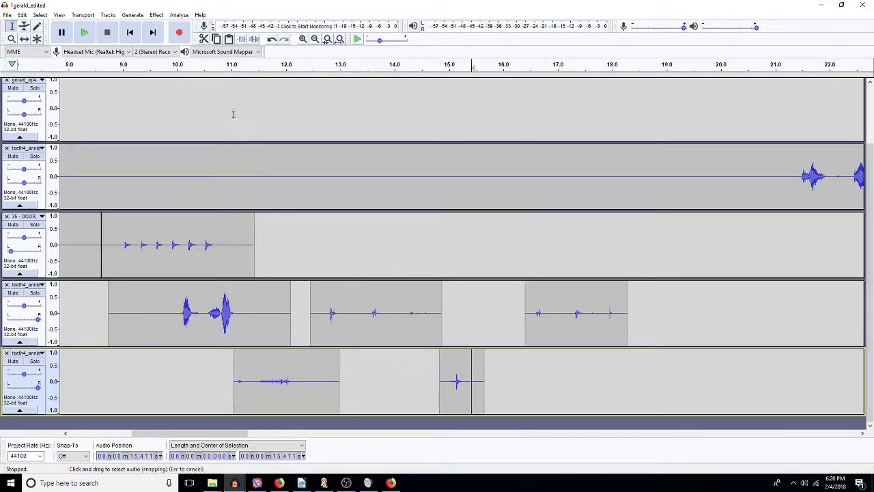
- Shift the second barefoot steps clip earlier so it starts at about 15.8 s, just after the door sound
click(314, 39)
click(315, 39)
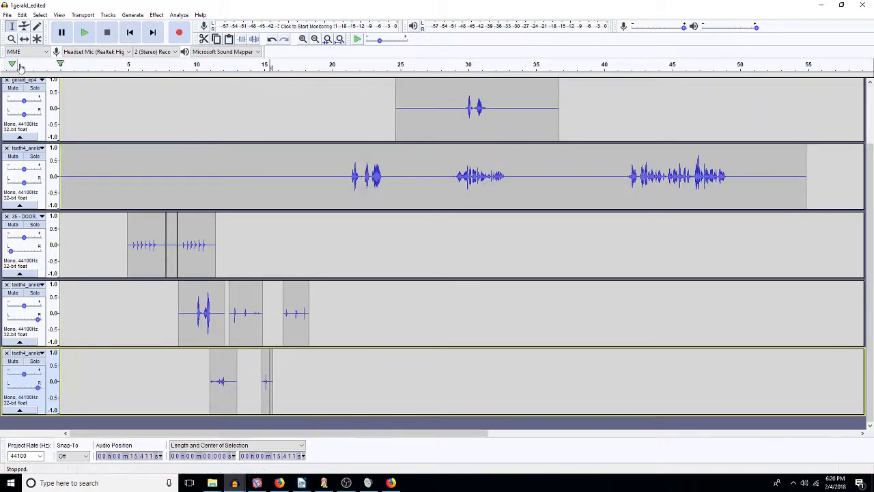
click(23, 39)
drag(298, 312, 285, 315)
key(F1)
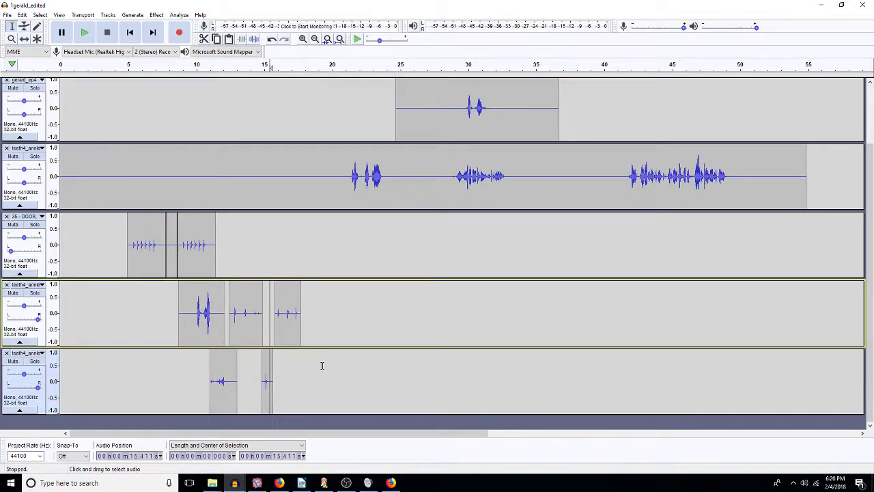
- Copy the second barefoot steps clip and paste it directly after itself at about 17.7 s on the same track
click(300, 375)
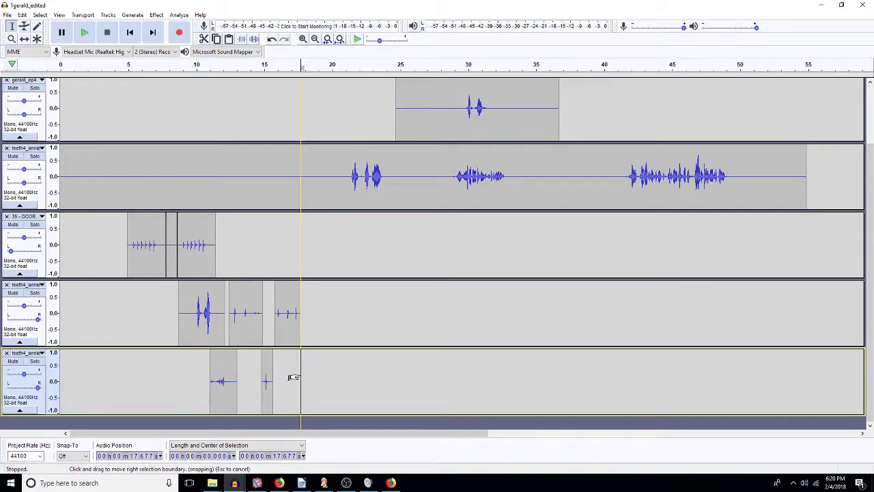
click(290, 322)
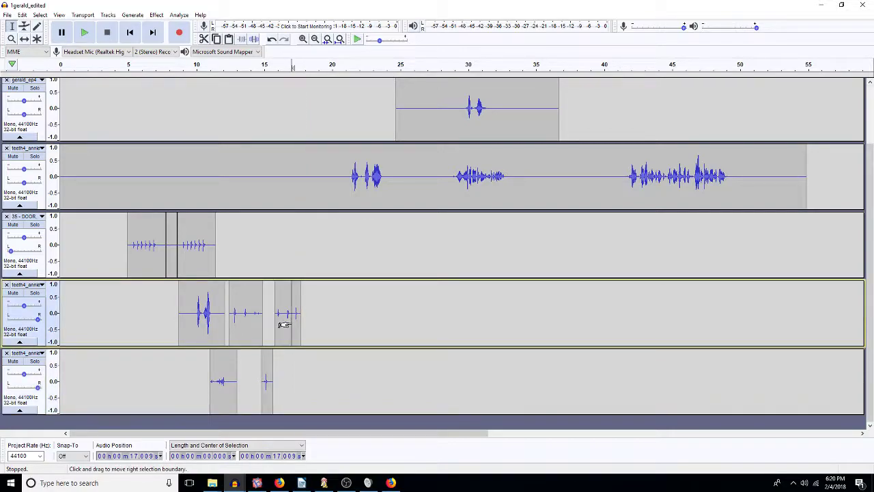
double_click(290, 321)
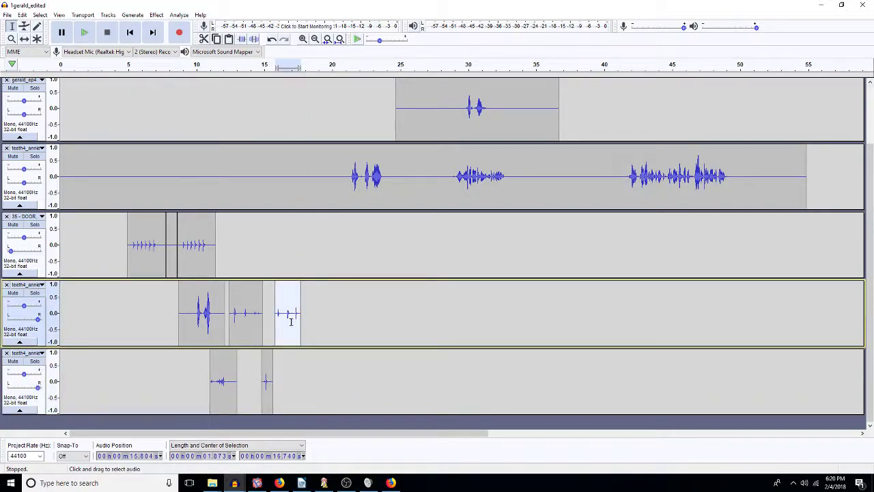
key(Right)
key(ctrl+v)
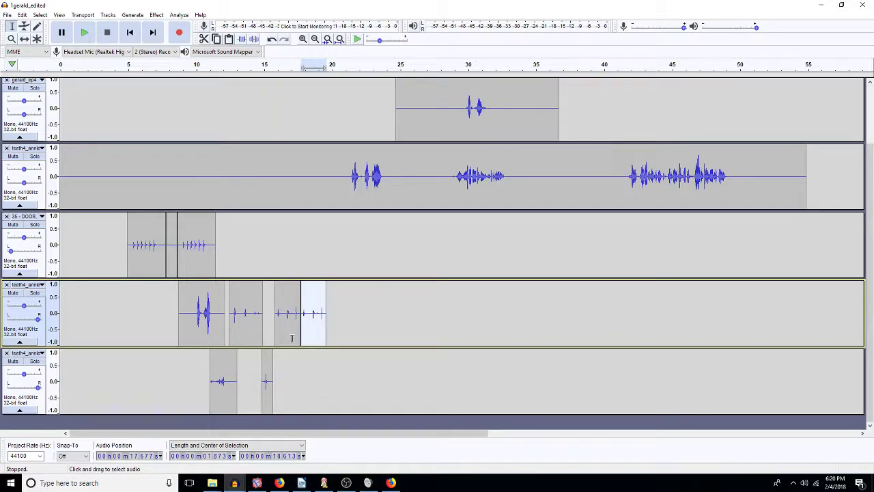
- Lower the volume of the barefoot steps clips between about 12.6 s and 20.3 s with the Amplify effect
drag(302, 341, 230, 383)
drag(337, 321, 232, 304)
key(ctrl+r)
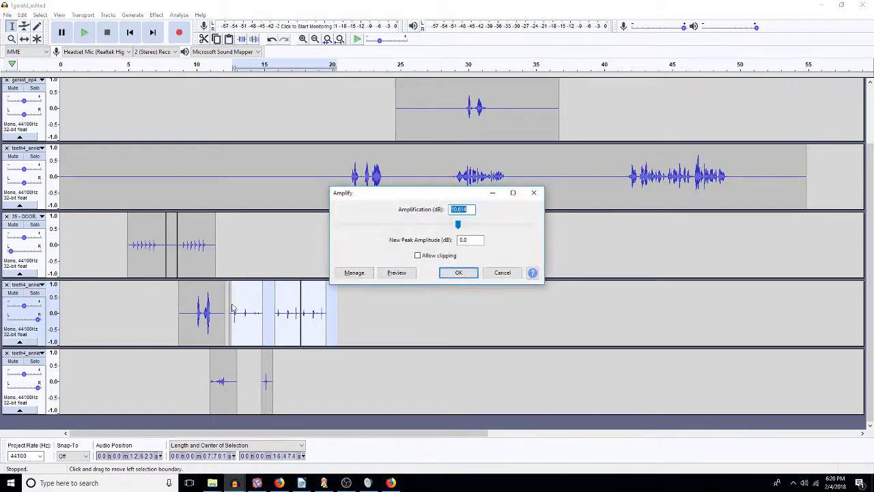
key(Return)
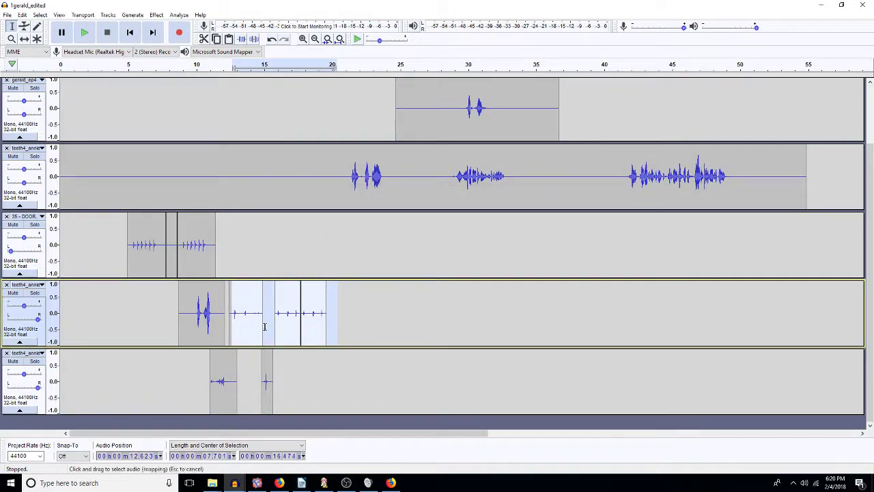
click(348, 318)
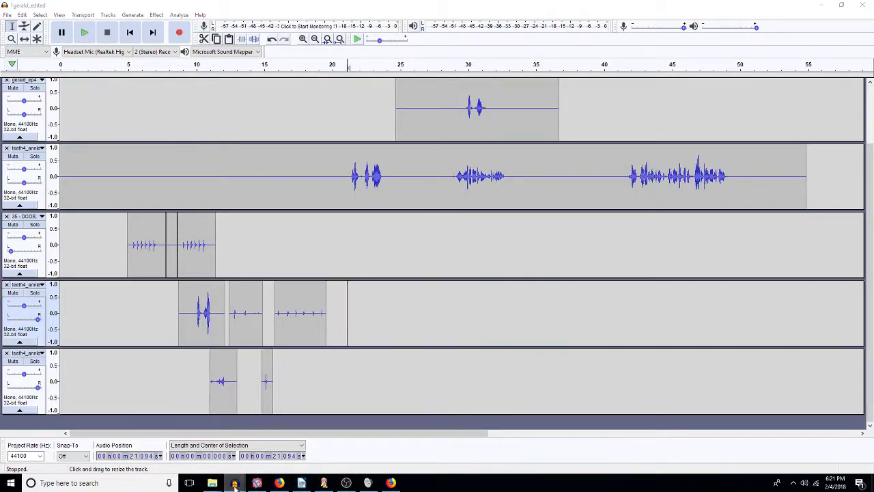
- Switch to the door knocker effects project and move the crickets track to the top of the track list
mouse_move(232, 478)
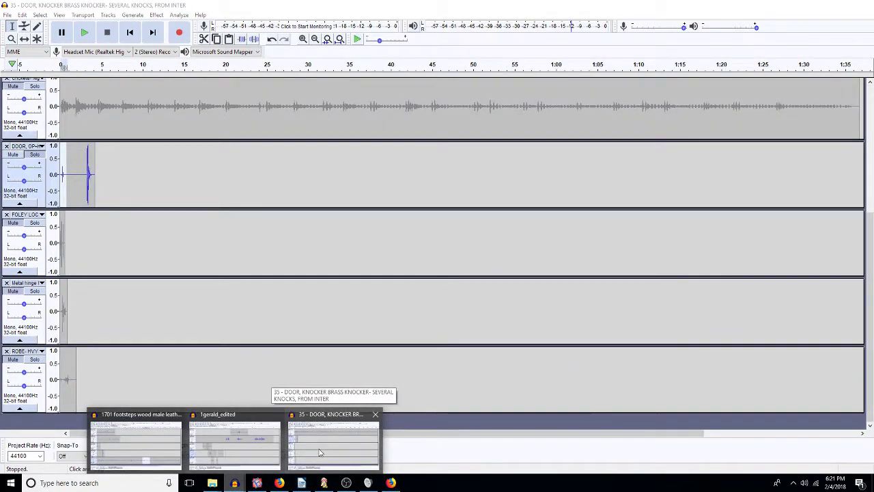
click(320, 451)
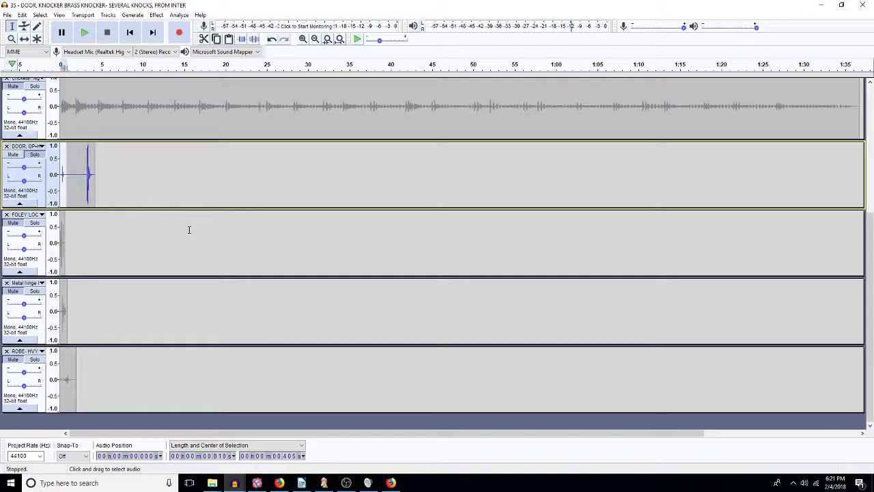
drag(73, 307, 58, 249)
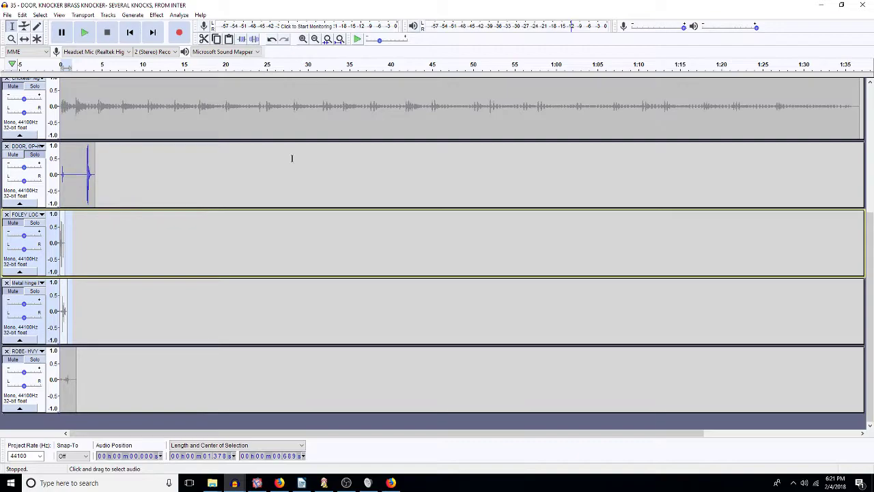
scroll(292, 159, up, 3)
scroll(292, 159, up, 1)
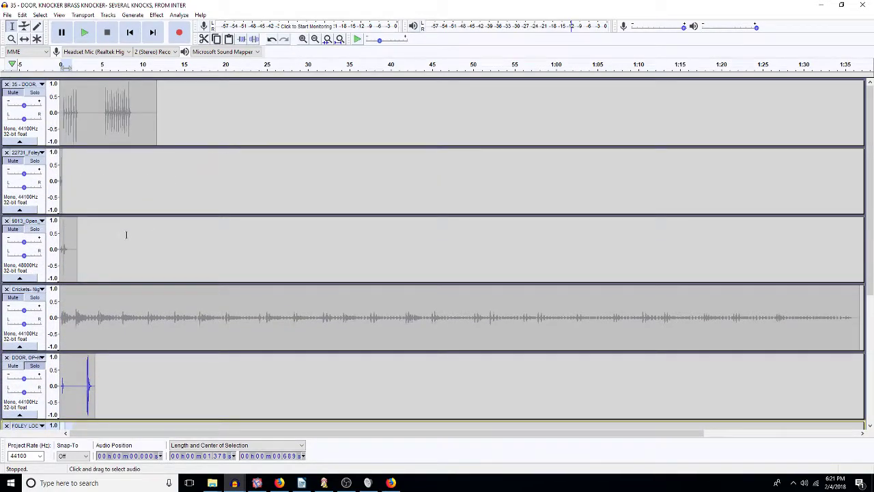
click(27, 289)
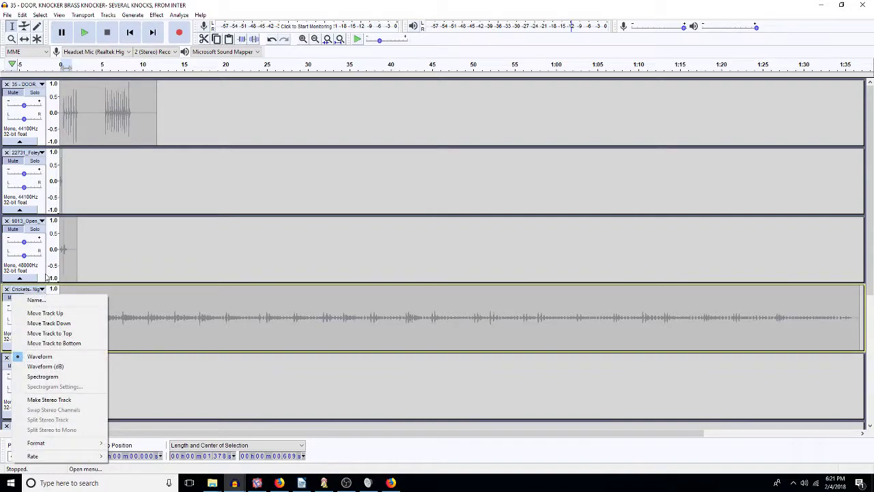
click(62, 333)
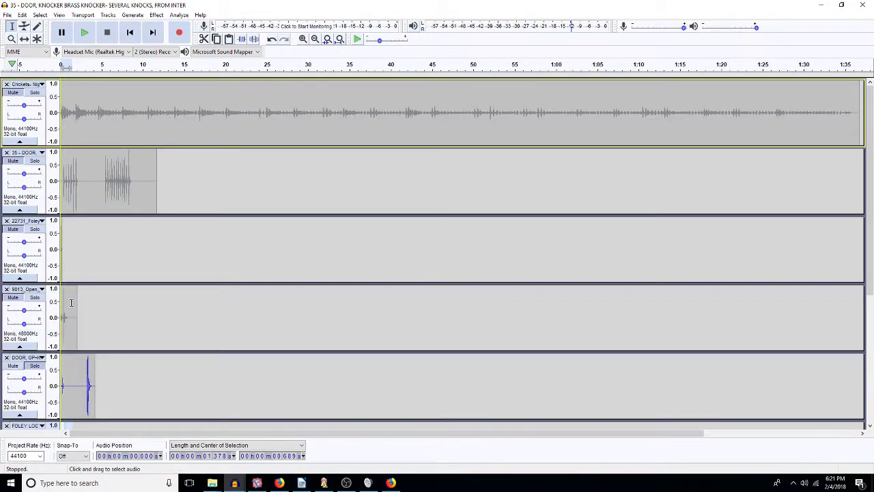
- View the first two seconds of the effects clips up close, solo and play the 9013_Open clip, and select it whole
click(76, 240)
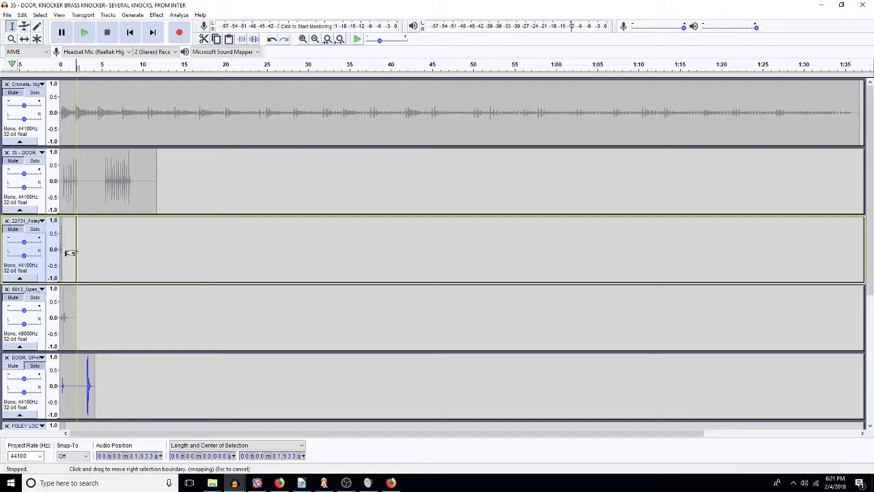
key(shift+Home)
key(ctrl+e)
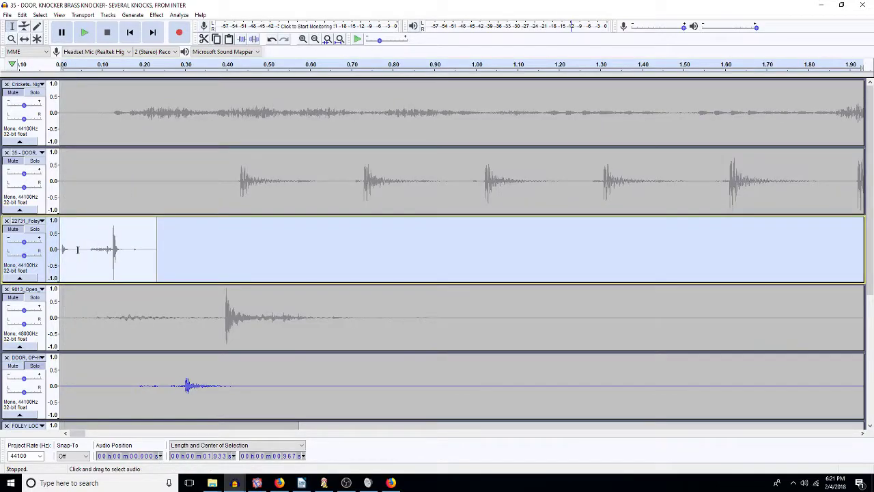
click(114, 265)
scroll(112, 264, down, 3)
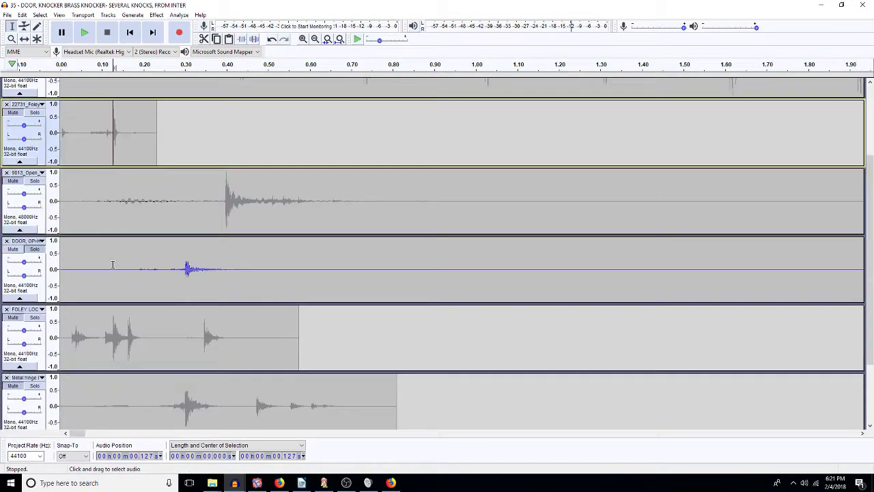
double_click(137, 220)
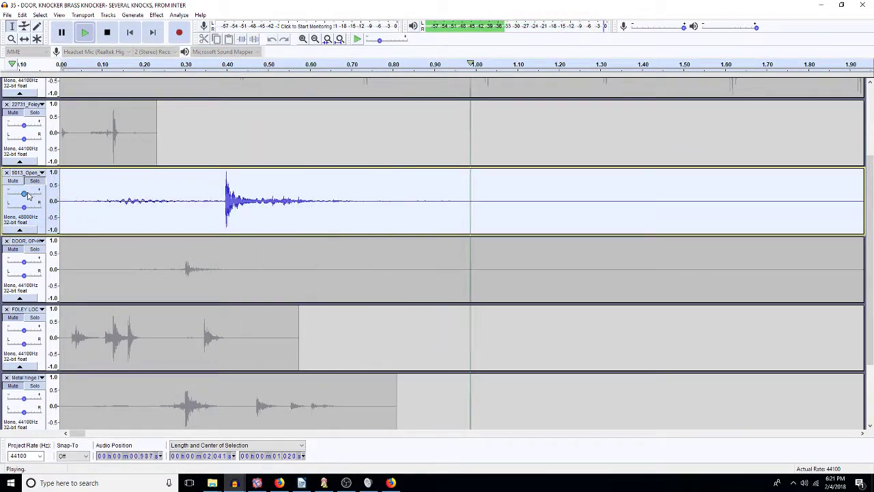
double_click(109, 202)
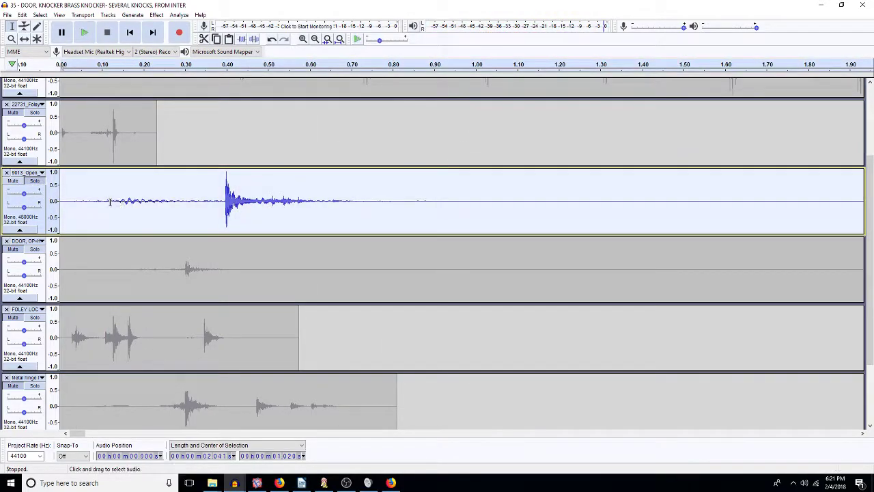
- Paste the 9013_Open clip into 1gerald_edited at about 26.6 s on the 35 - DOOR track and pan the dialogue track above it nearly fully left
click(236, 482)
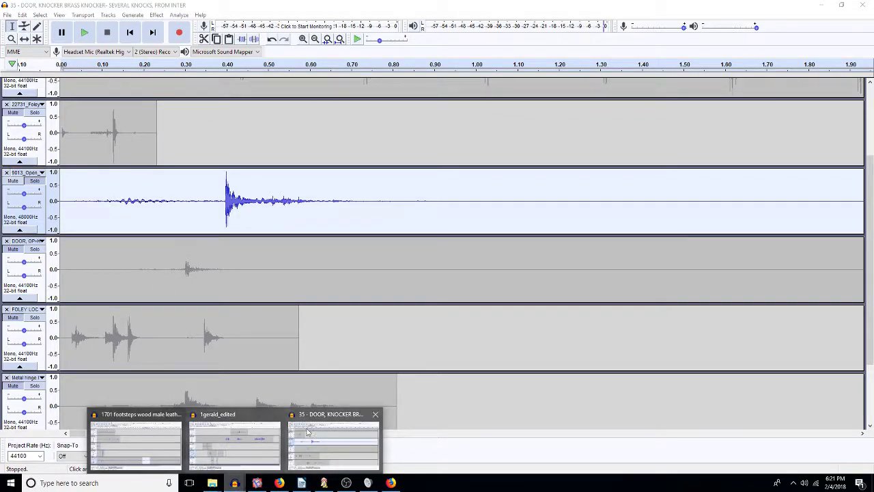
click(234, 444)
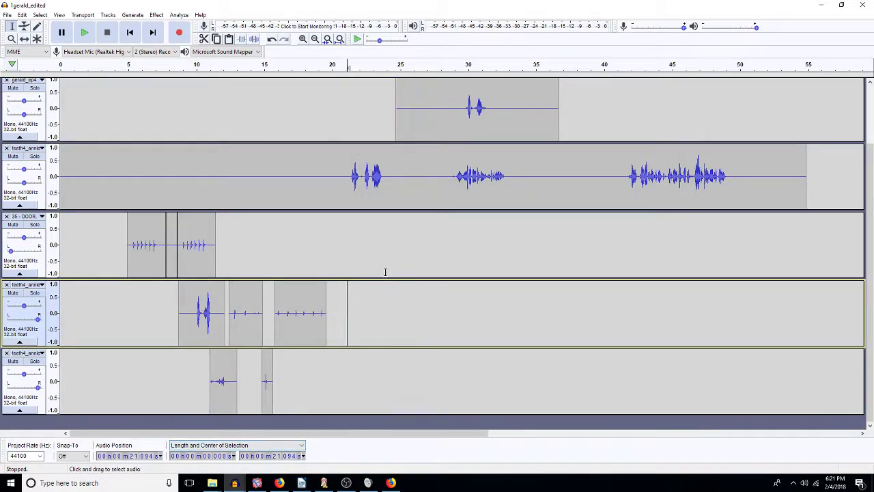
click(380, 229)
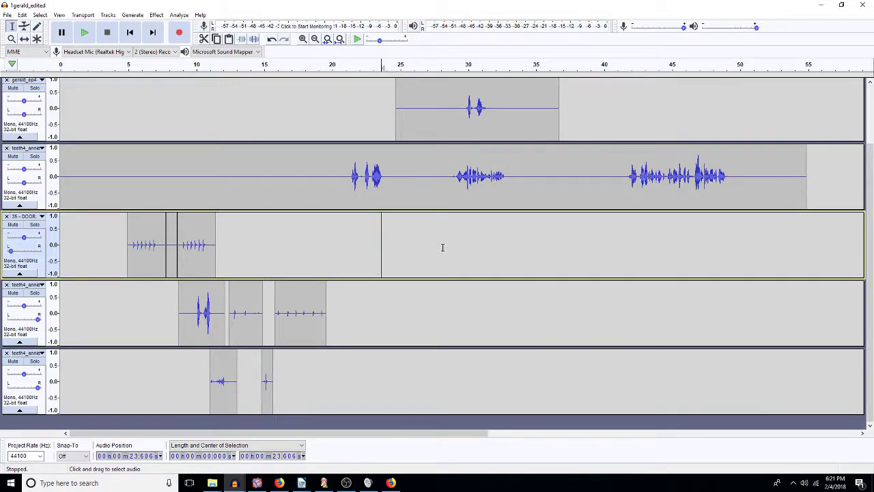
click(421, 251)
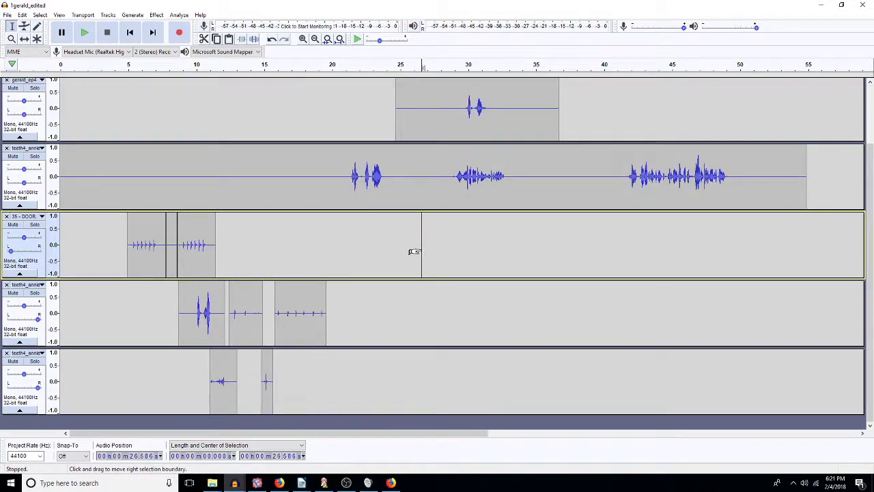
key(ctrl+v)
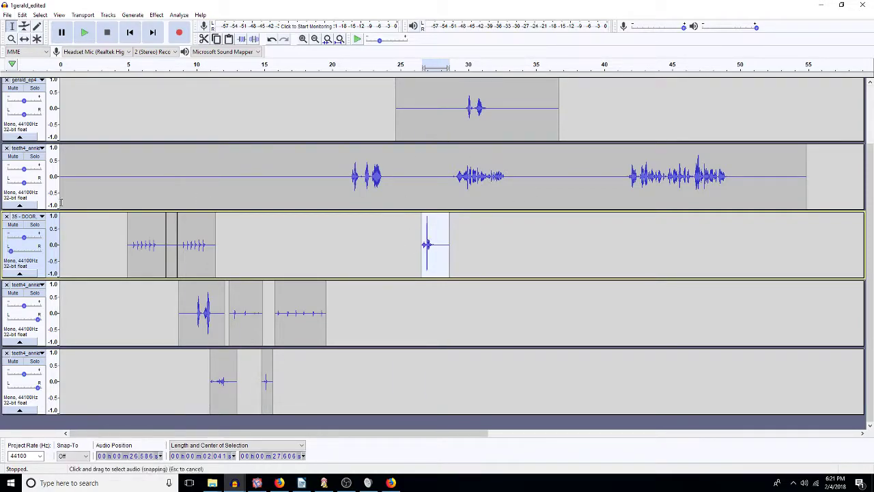
drag(24, 183, 12, 183)
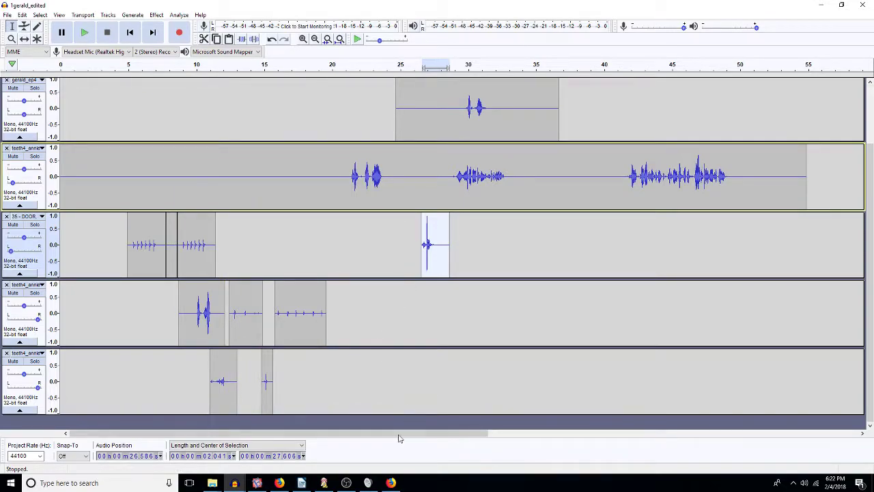
- Copy the foley lock and metal hinge clips from the effects project and paste them at about 22.8 s on the two lowest tracks of 1gerald_edited
mouse_move(234, 482)
click(344, 442)
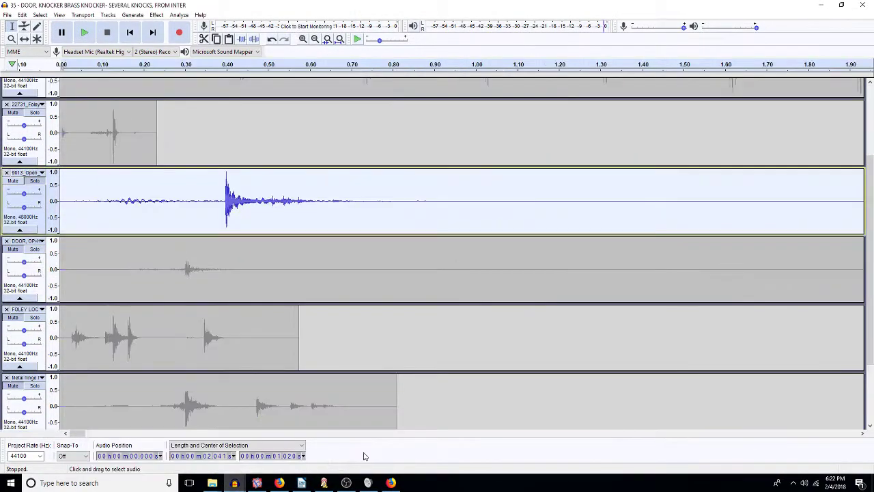
scroll(127, 301, down, 2)
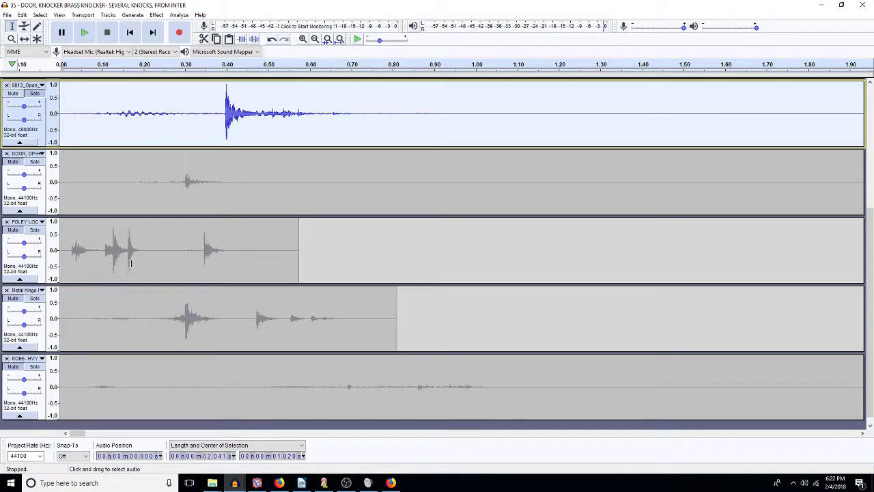
double_click(186, 320)
key(shift+Up)
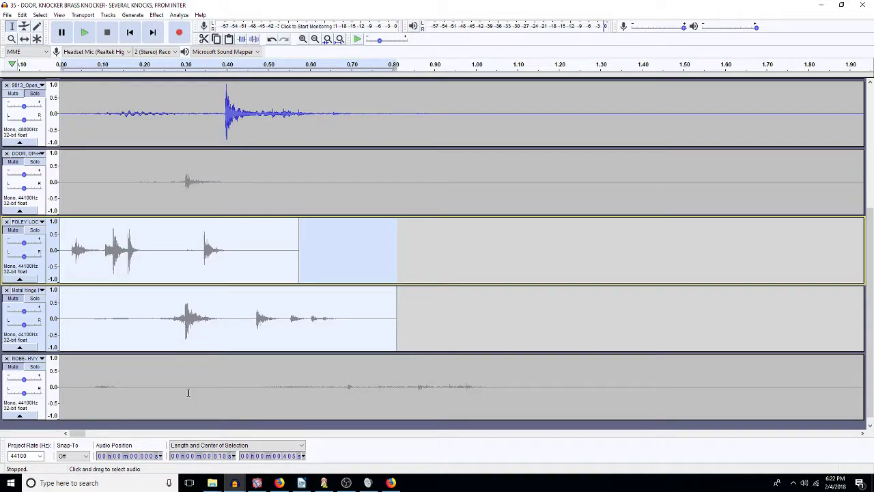
mouse_move(234, 483)
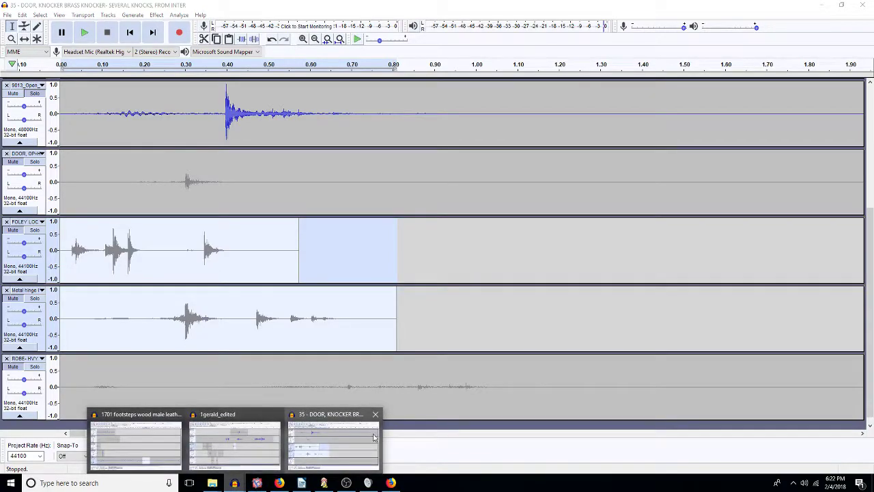
click(251, 456)
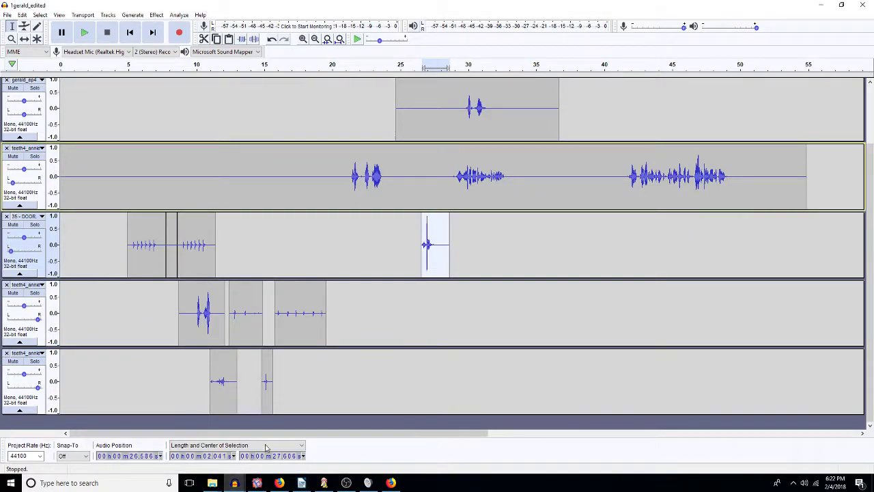
click(368, 316)
mouse_move(362, 317)
mouse_down()
mouse_move(376, 315)
mouse_move(361, 331)
mouse_up()
key(shift+Down)
key(ctrl+v)
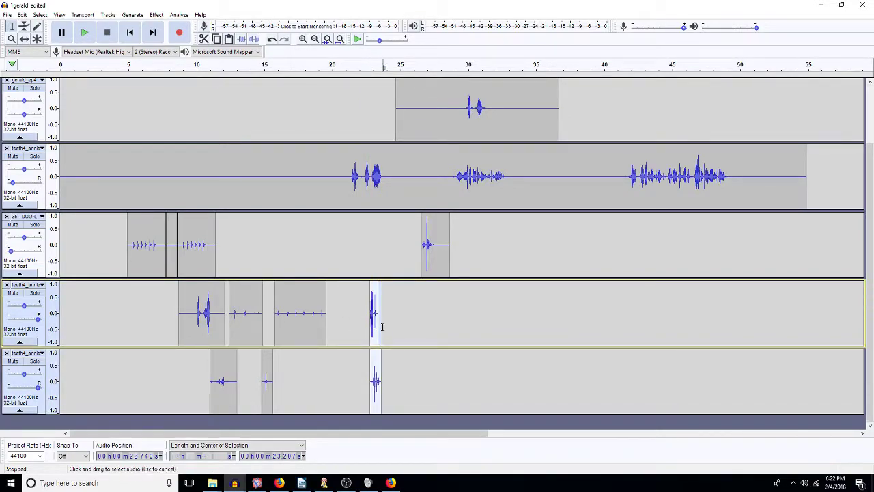
- Solo and play the pasted lock clip and the pasted hinge clip in turn at about 22.8 s
click(383, 316)
click(36, 293)
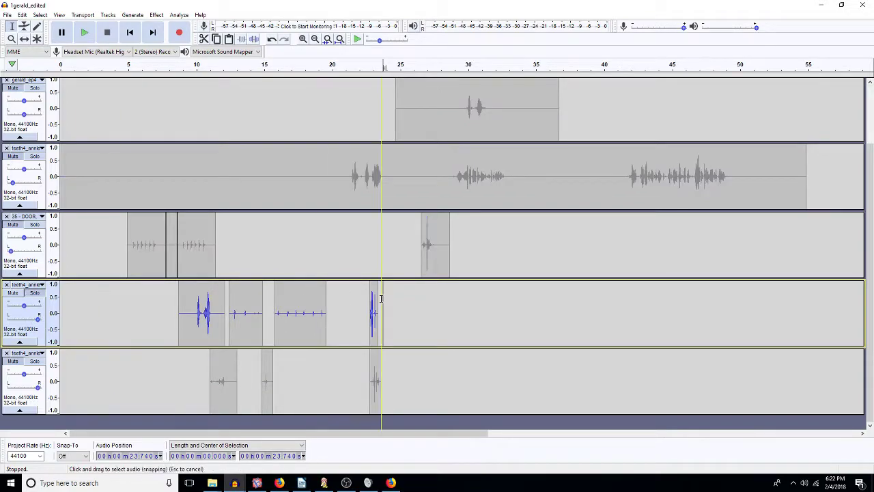
drag(378, 309, 372, 307)
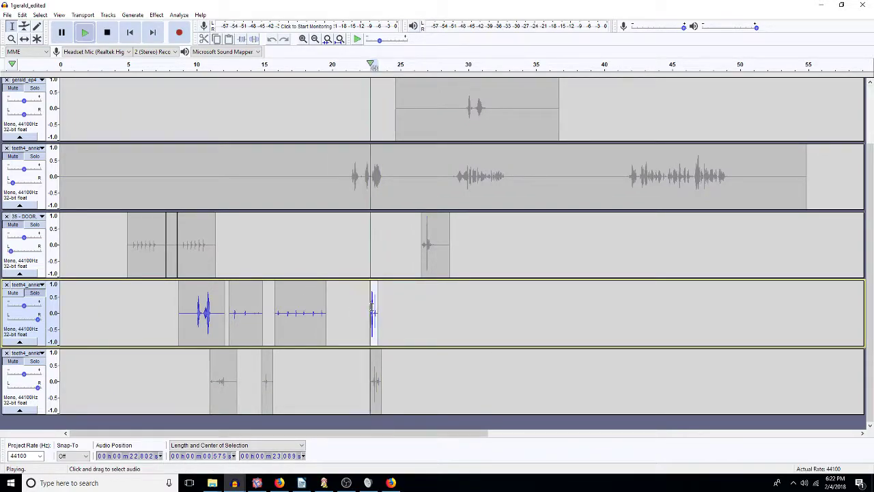
click(35, 293)
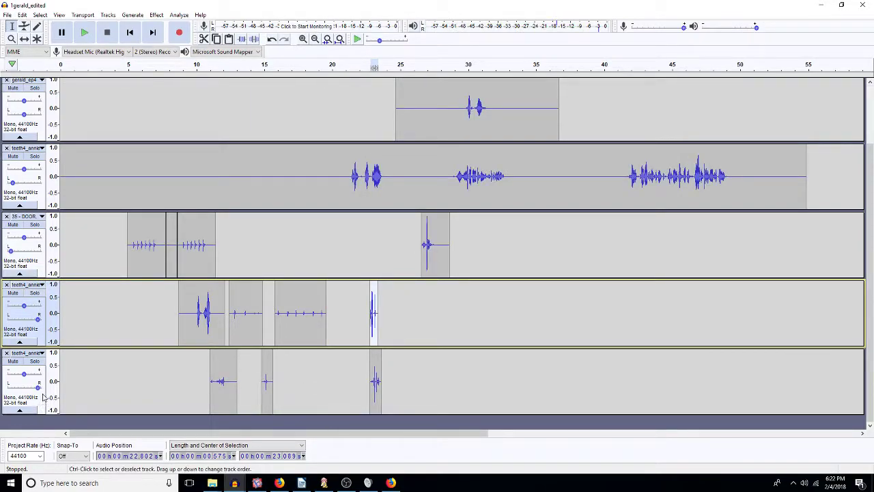
click(35, 361)
key(space)
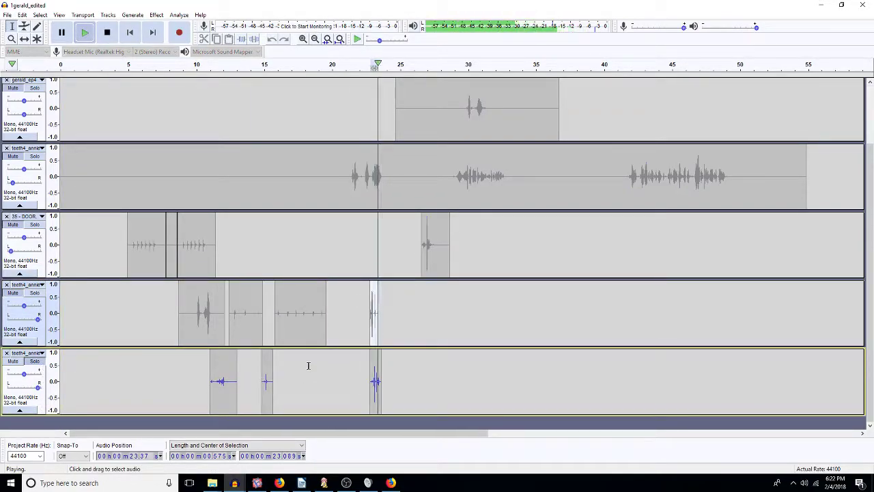
- Lower the volume of the lock clip and the hinge clip at about 22.8 s with the Amplify effect
click(374, 321)
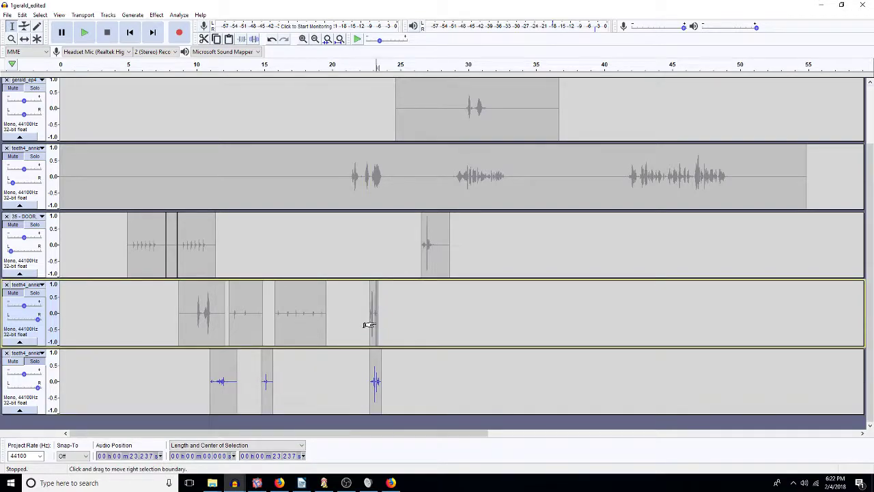
mouse_move(369, 326)
mouse_down()
mouse_move(361, 328)
mouse_move(376, 329)
mouse_up()
key(ctrl+r)
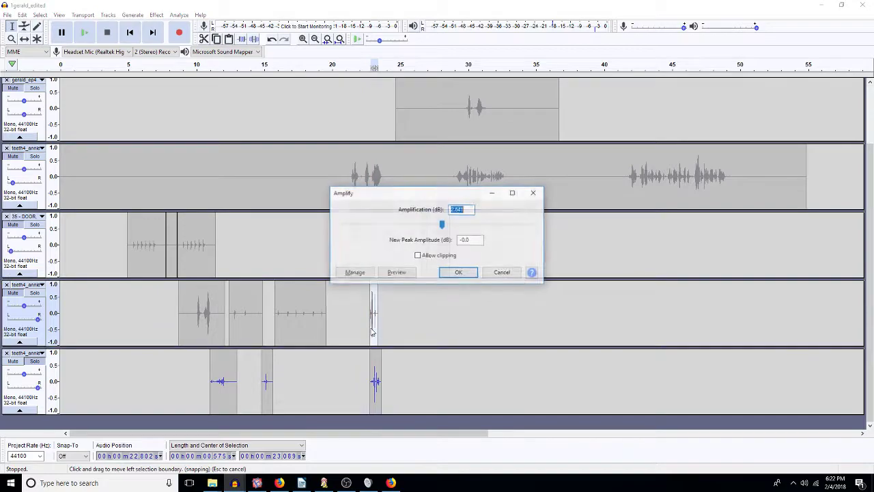
key(Escape)
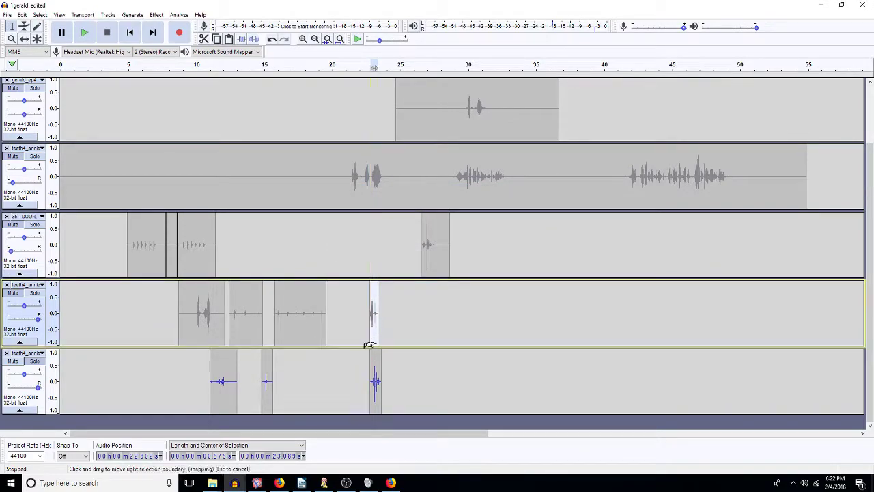
drag(370, 379, 381, 380)
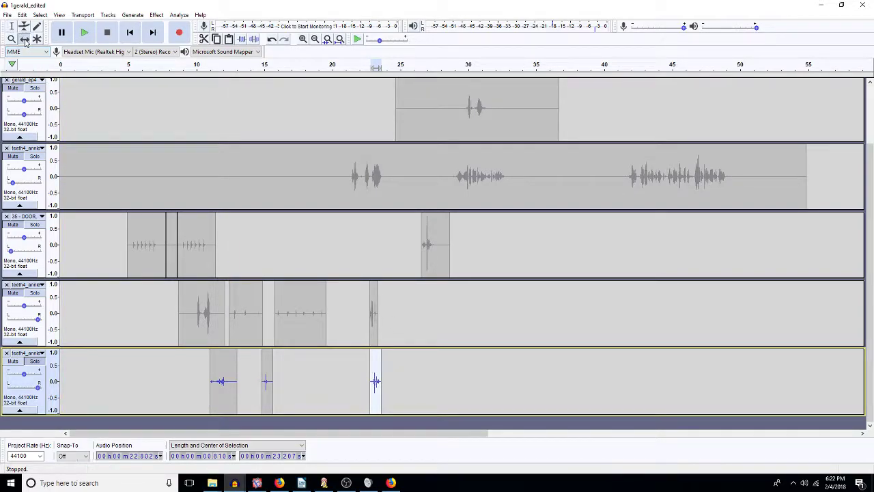
- Move the lock and hinge clips onto the 35 - DOOR track, one after the other between about 22.6 s and 23.9 s
drag(373, 316, 376, 275)
drag(375, 385, 373, 267)
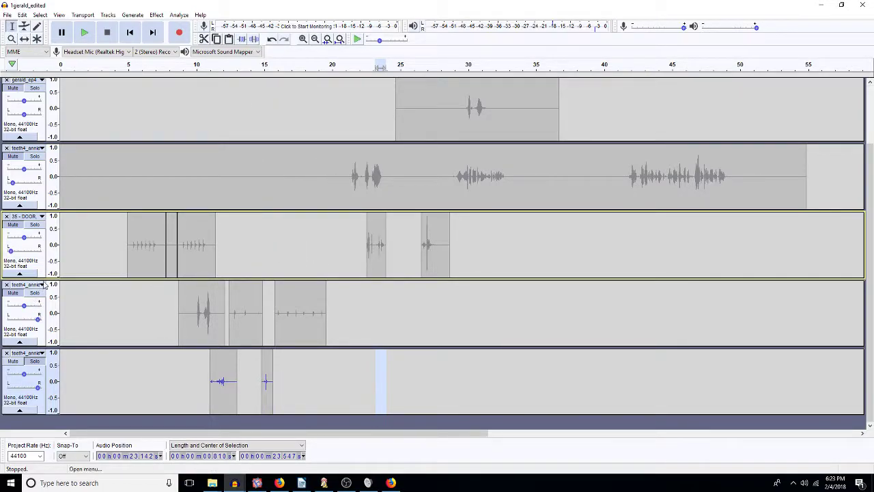
- Turn off solo on the lowest track and play the whole scene from the start
click(42, 350)
key(Home)
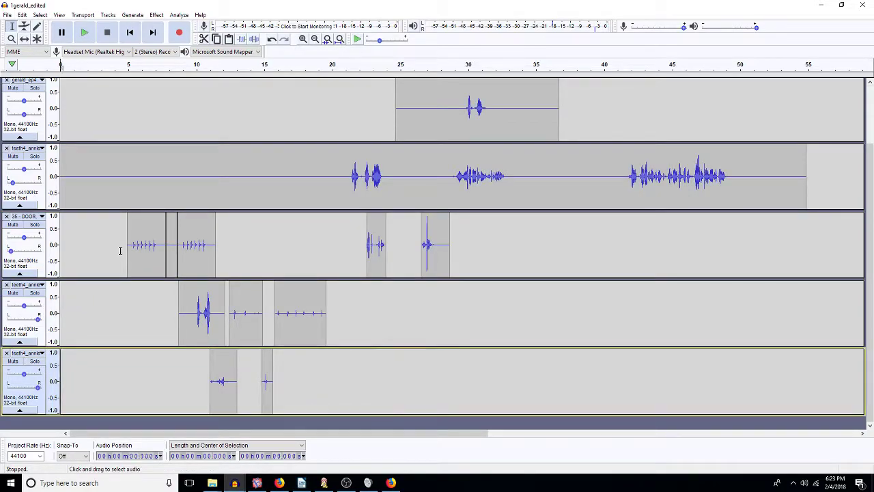
key(space)
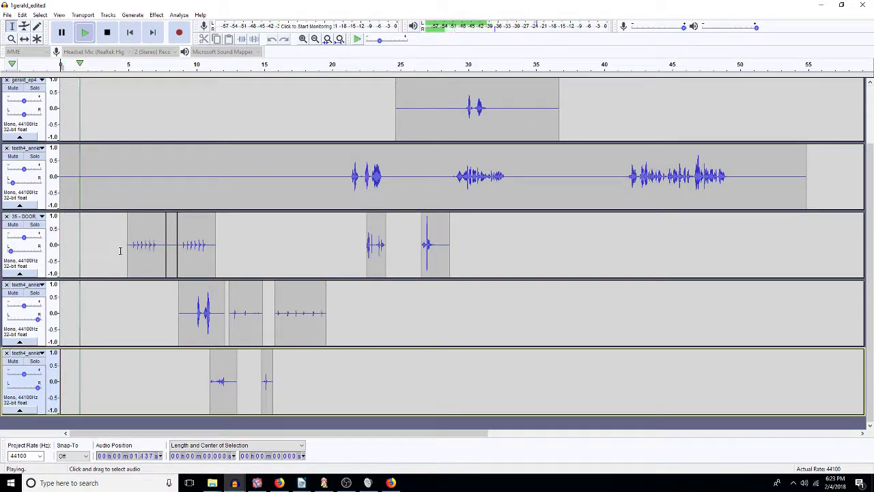
- Mute the Crickets track and listen to the scene up to the door sounds after the 20-second mark
scroll(98, 186, up, 2)
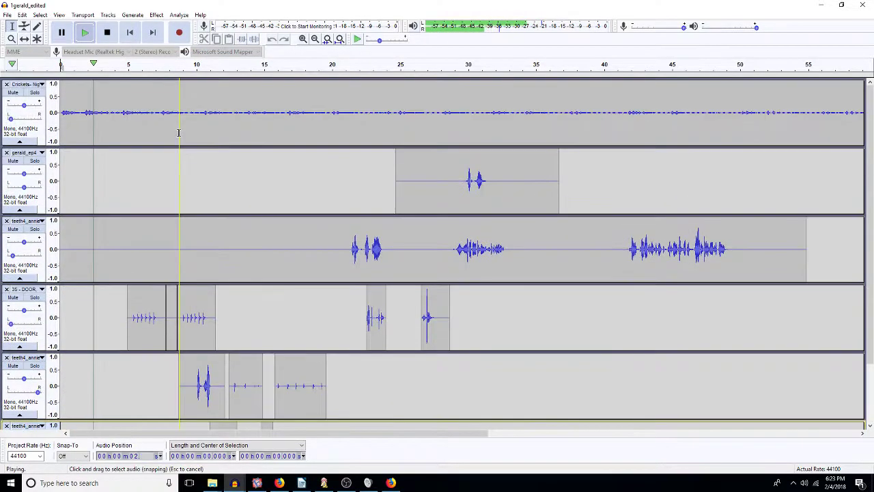
click(14, 93)
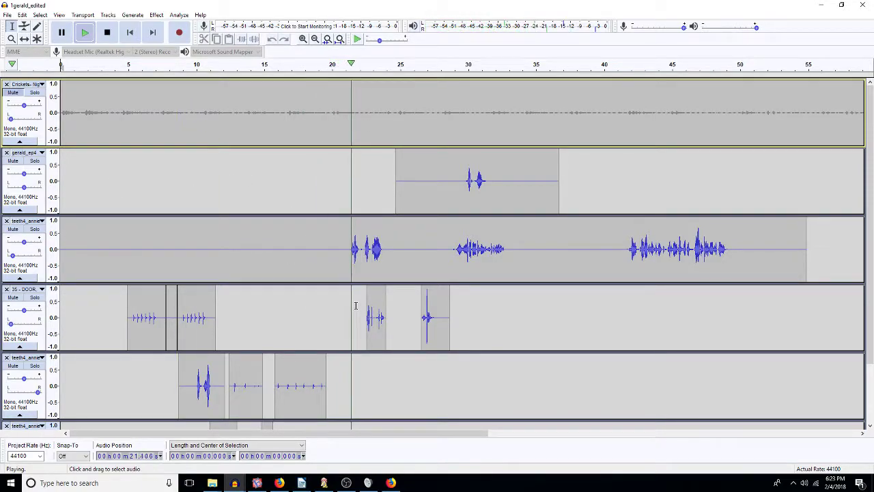
key(space)
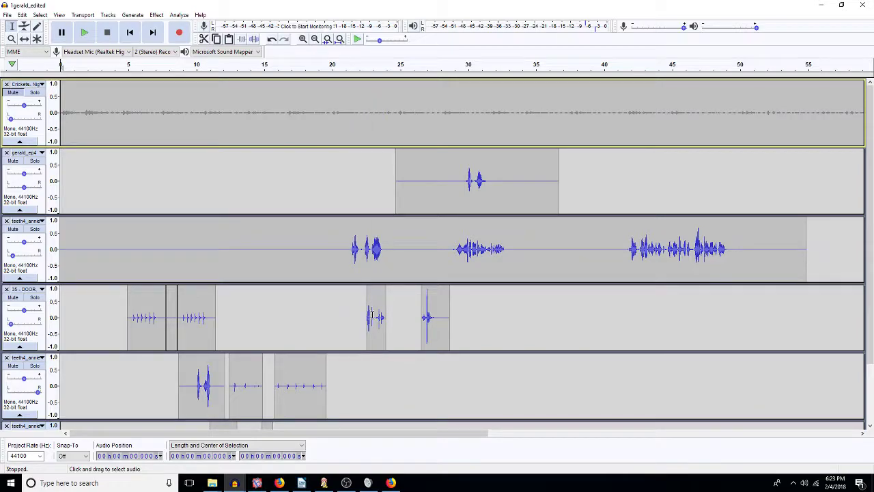
- Move the third door clip back to start at about 19.5 s and play from about 19 s to check its timing
drag(374, 321, 332, 327)
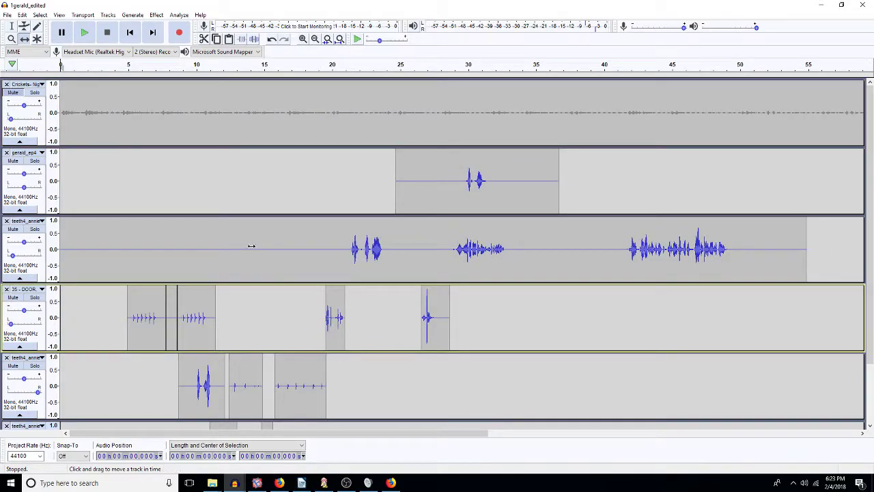
click(11, 26)
click(318, 253)
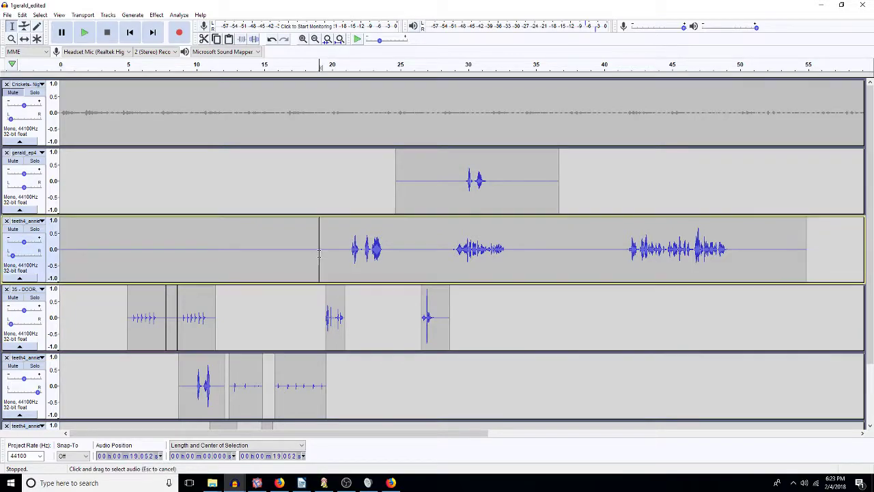
key(space)
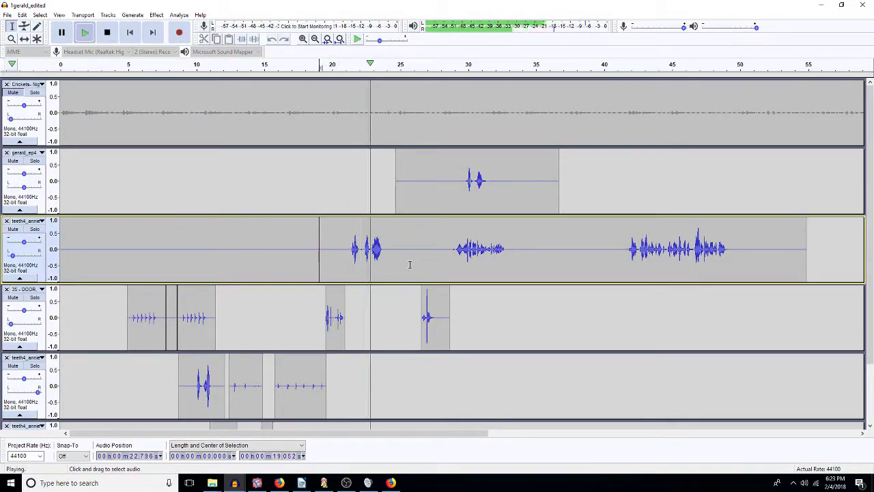
key(space)
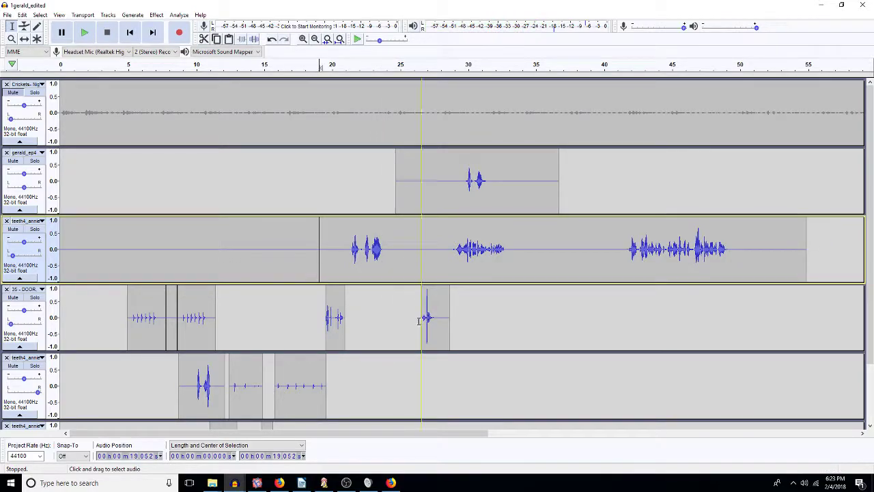
- Listen to the last clip on the door track, starting at about 26.5 s
double_click(423, 328)
key(space)
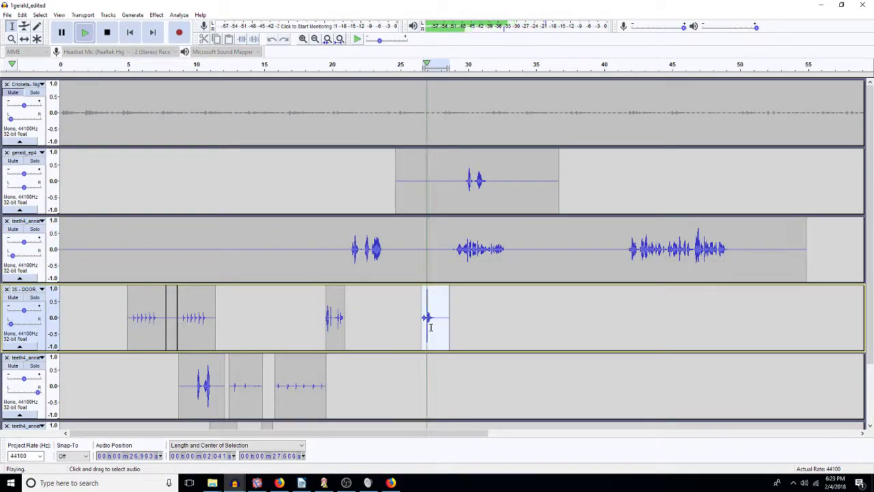
key(space)
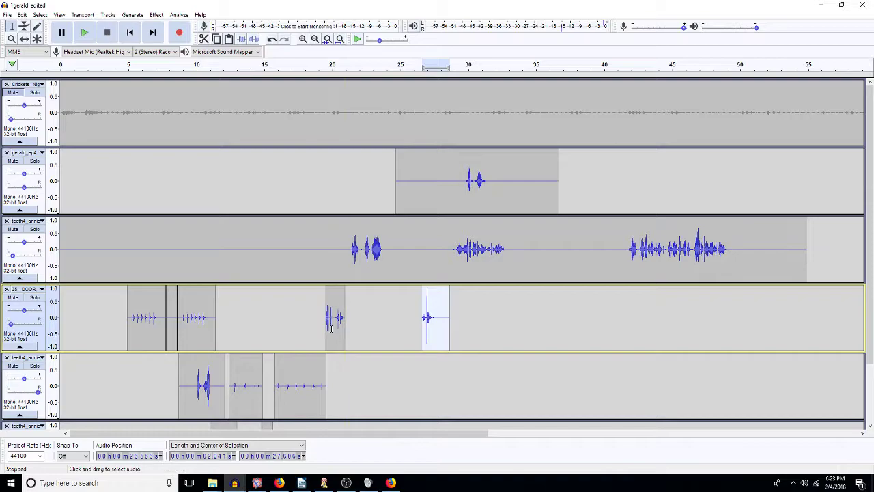
- In the 35 - DOOR, KNOCKER project, solo and play the 22731_Foley track, and copy its clip
click(234, 483)
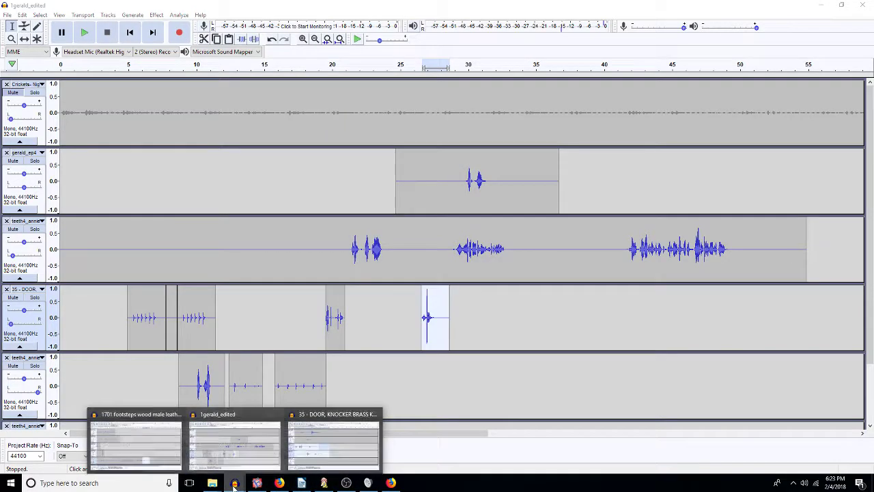
click(320, 444)
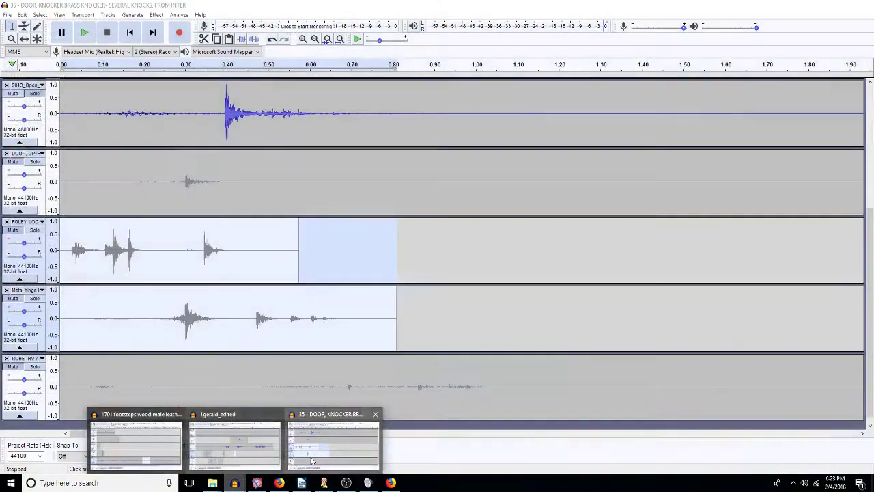
scroll(258, 364, up, 5)
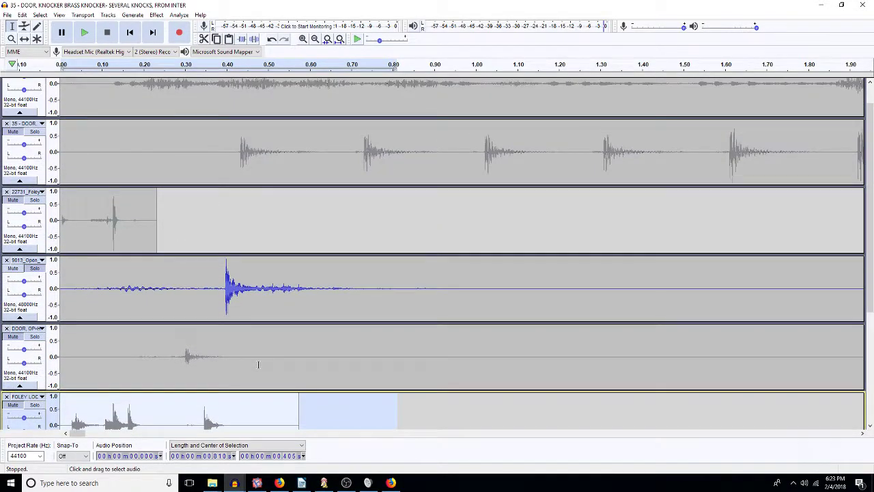
scroll(258, 364, up, 1)
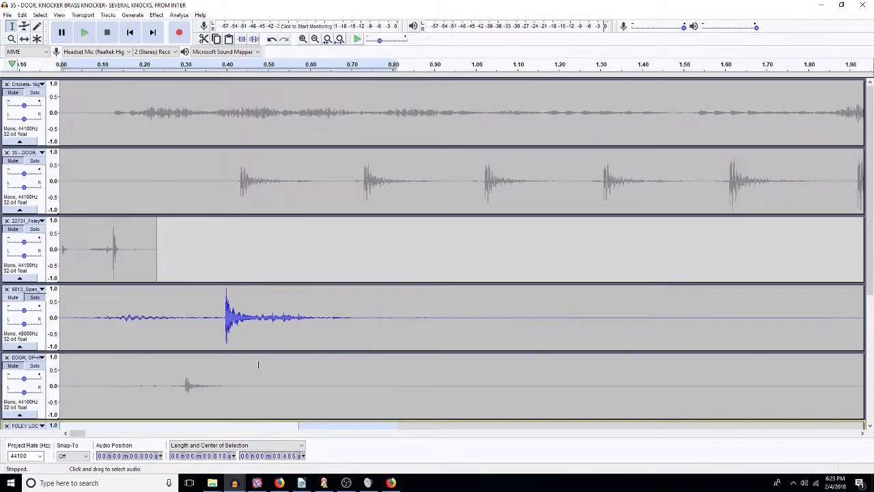
click(36, 234)
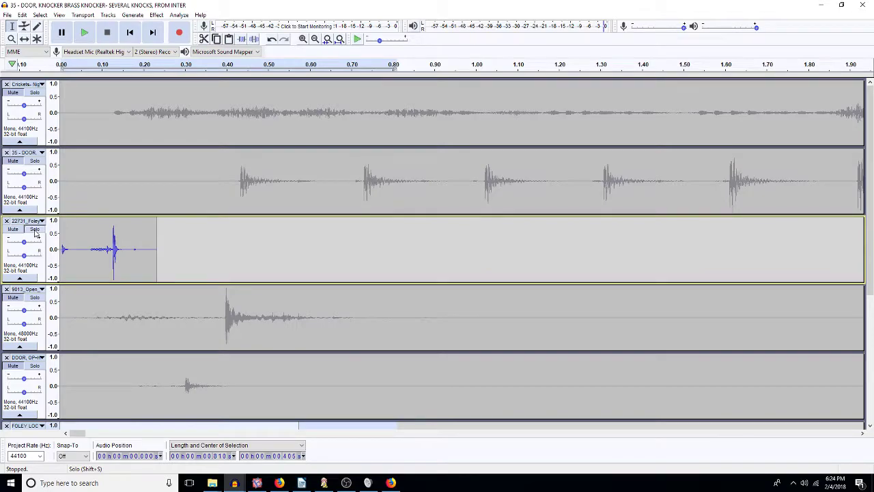
key(space)
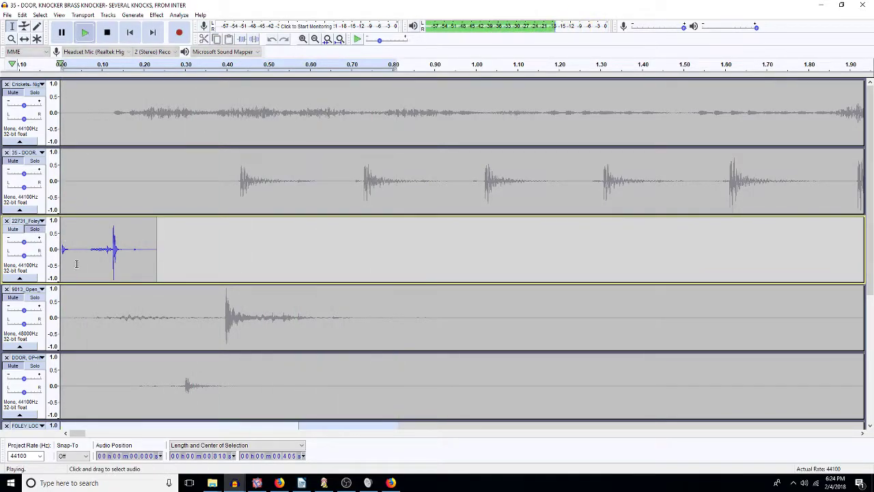
double_click(124, 266)
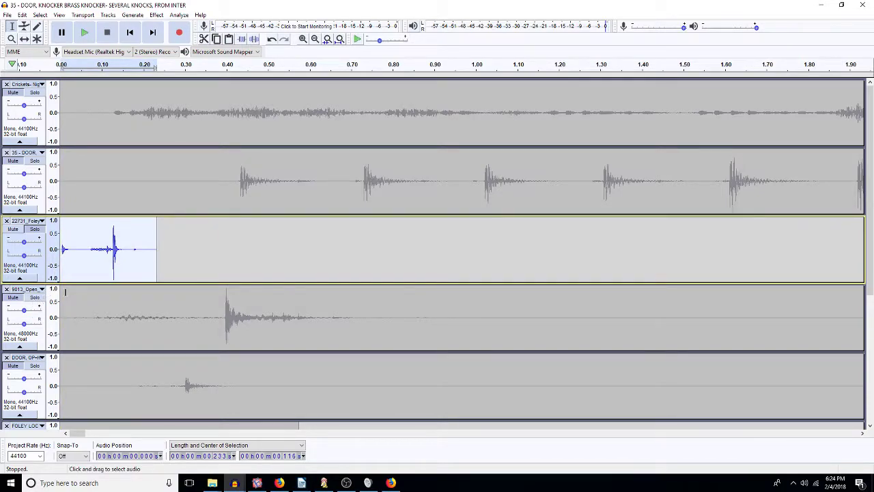
- Return to the 1gerald_edited project and paste the copied Foley clip into the door track at about 24.3 s
scroll(212, 278, down, 3)
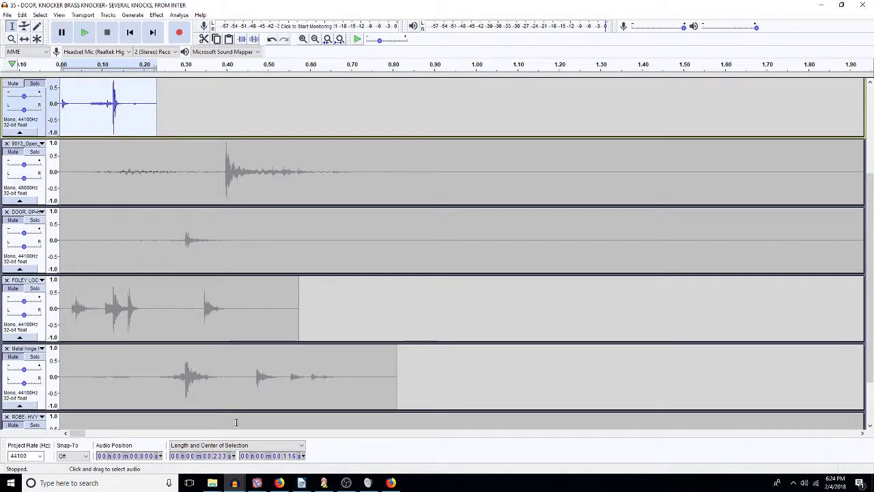
mouse_move(234, 483)
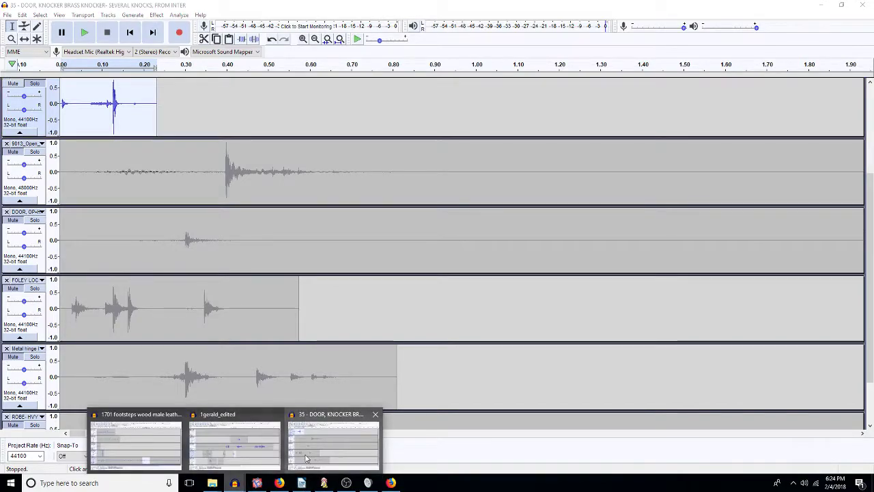
click(234, 444)
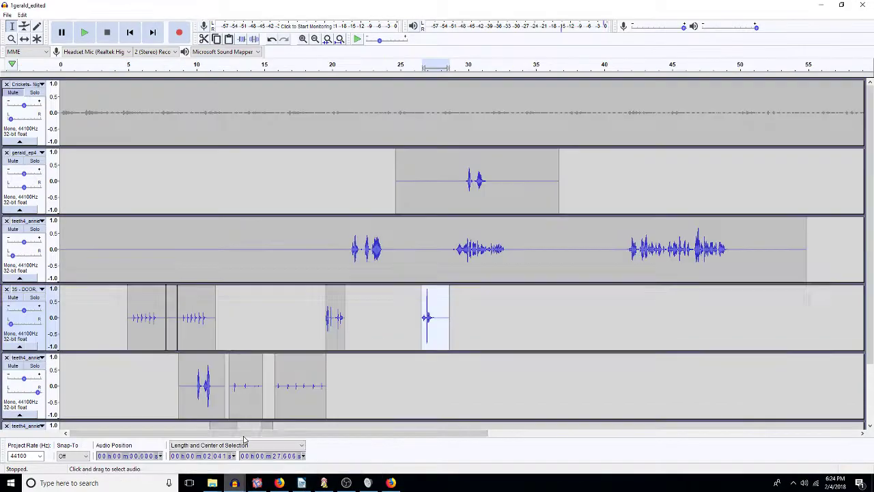
click(390, 312)
drag(382, 315, 393, 313)
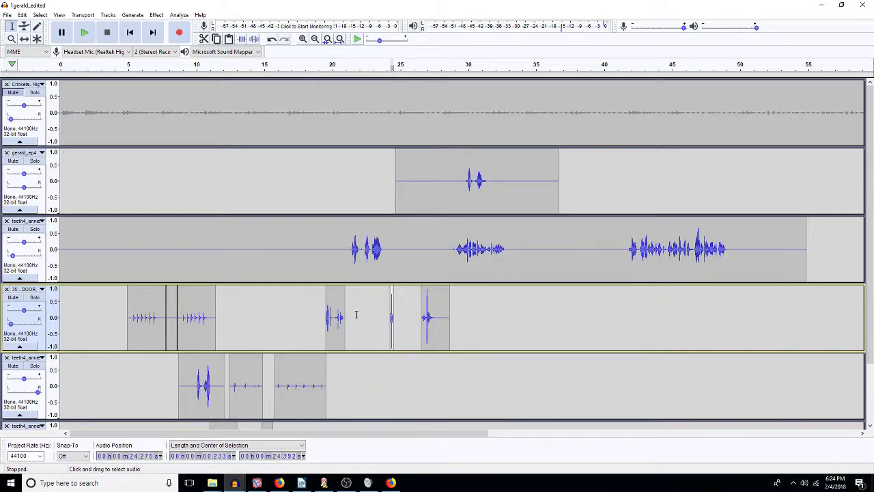
- Copy the first 0.64 s around the door clip at 19.5 s and try to paste it directly after the short Foley clip
drag(332, 328, 324, 333)
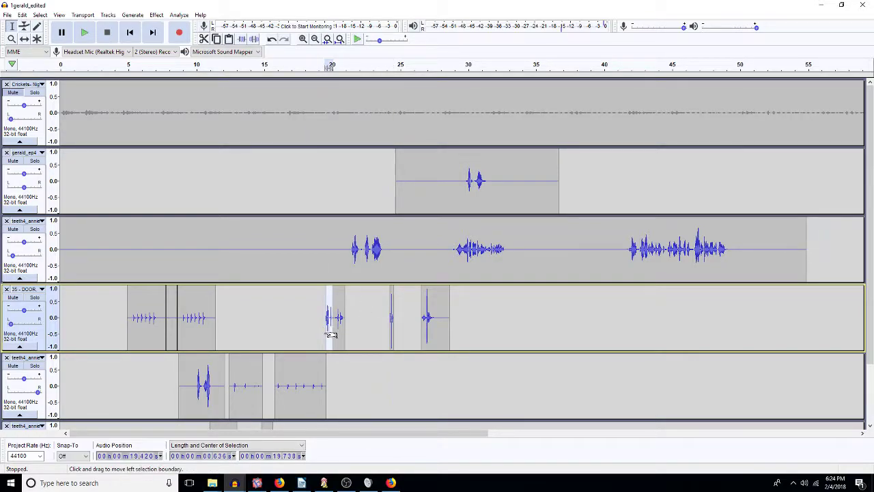
mouse_move(395, 335)
mouse_down()
mouse_move(384, 334)
mouse_move(394, 333)
mouse_up()
key(ctrl+v)
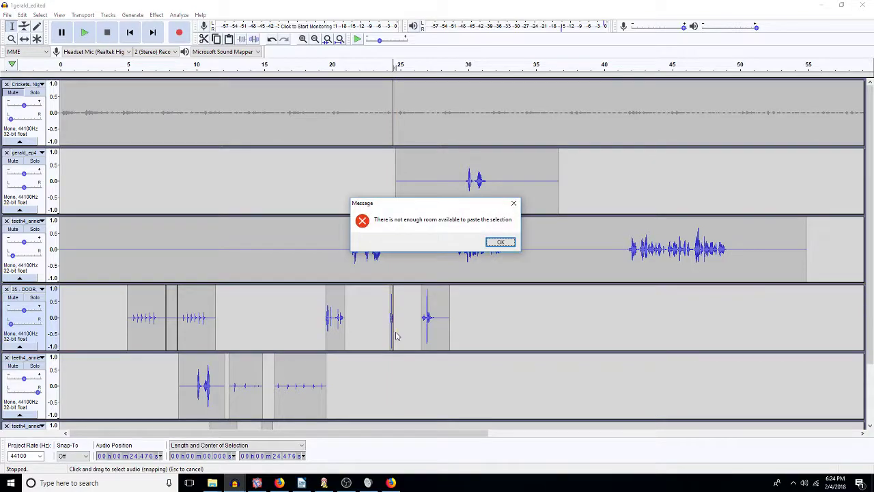
click(499, 243)
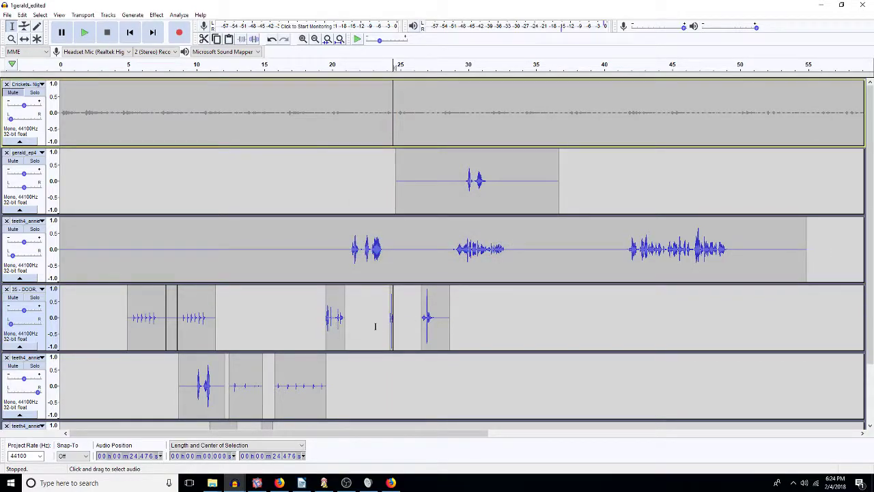
click(404, 315)
click(463, 314)
drag(455, 312, 472, 314)
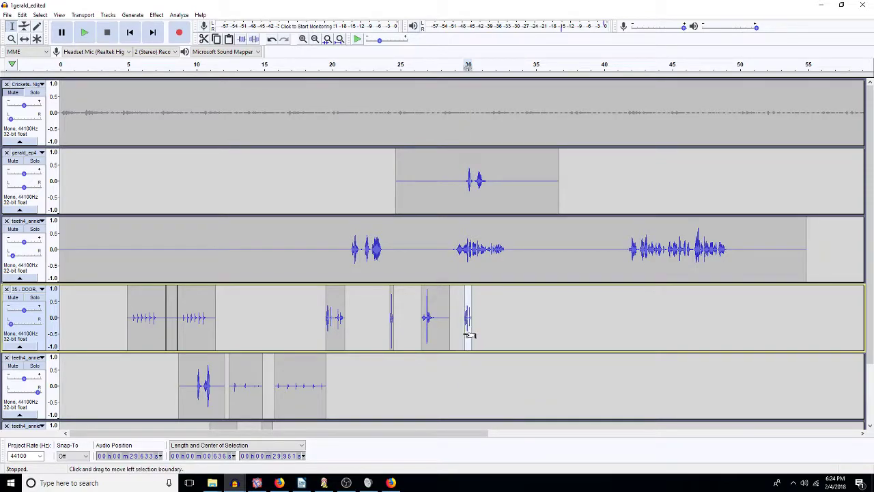
key(Delete)
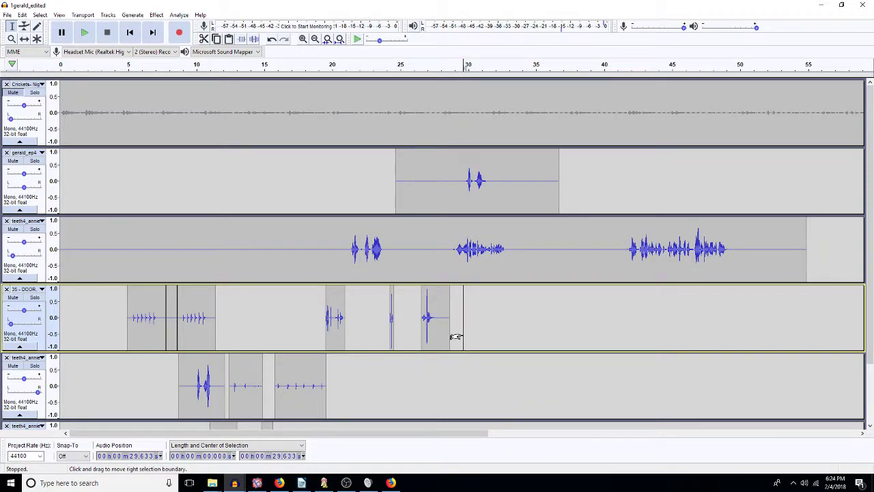
- Paste the copied door sound at about 24.6 s on the door track and slide it against the end of the short Foley clip
click(395, 326)
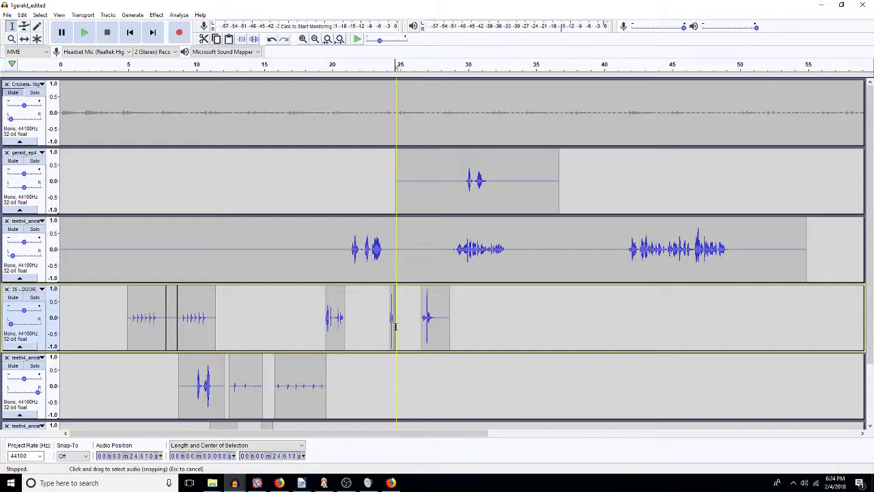
key(ctrl+v)
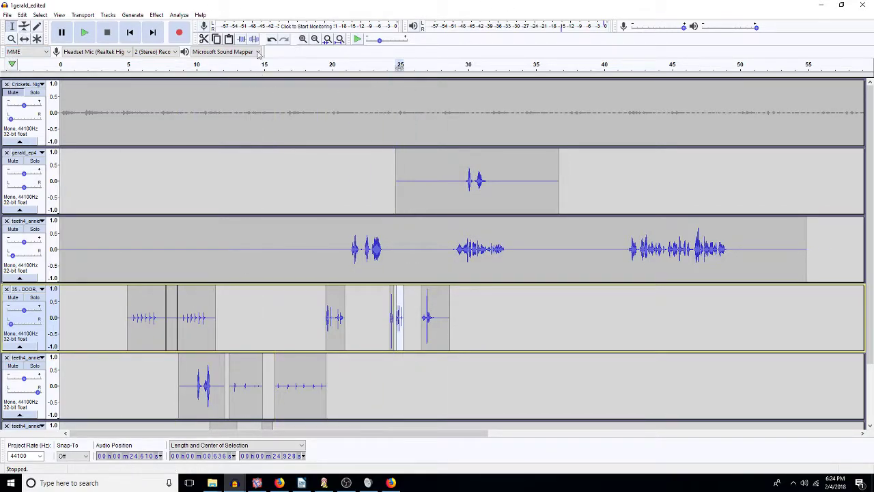
click(315, 39)
click(315, 39)
click(315, 39)
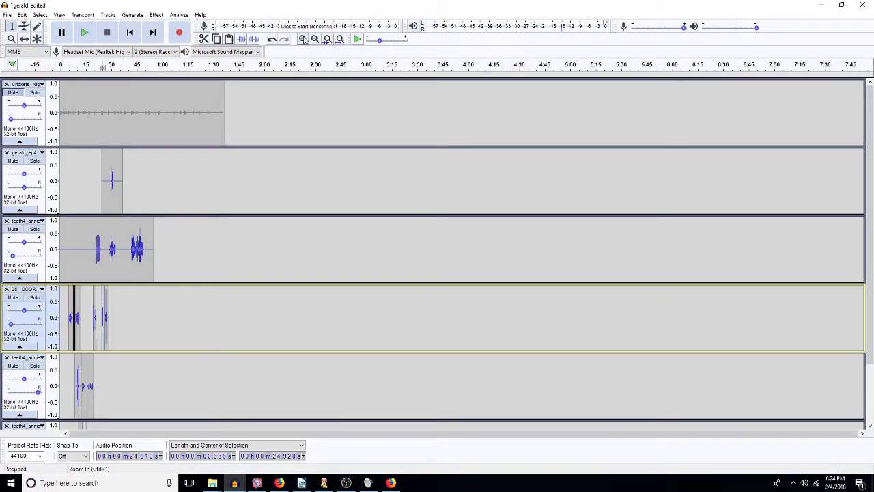
click(303, 39)
click(303, 39)
click(303, 39)
click(303, 39)
click(303, 39)
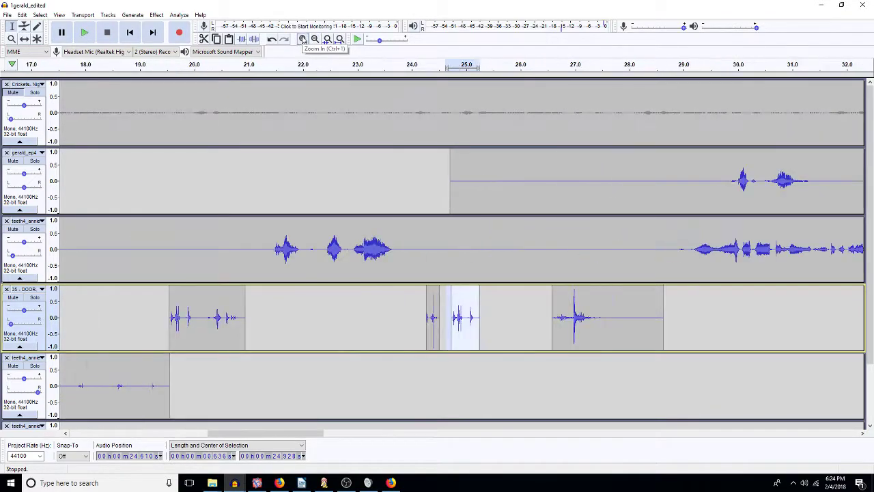
click(419, 328)
key(F5)
drag(464, 323, 456, 317)
- Slide the last door clip back to start at about 25.0 s, directly after the pasted sound, and play from about 24 s
drag(569, 324, 480, 331)
key(F1)
click(414, 326)
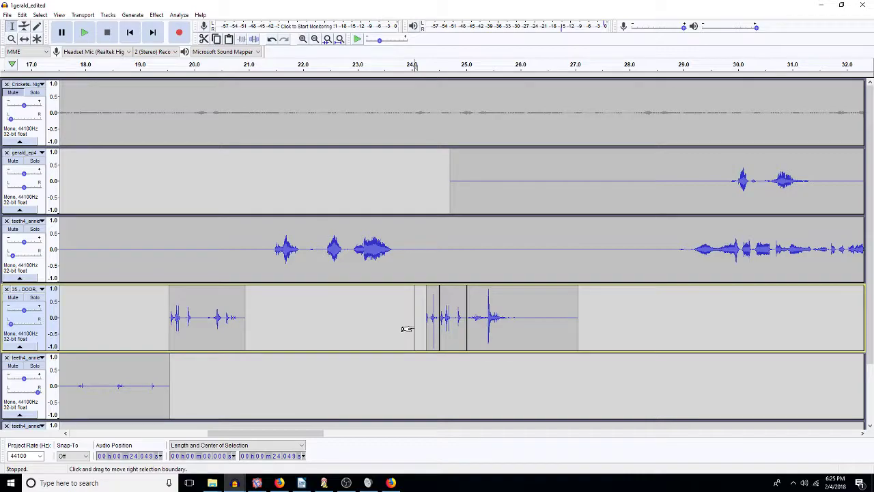
key(space)
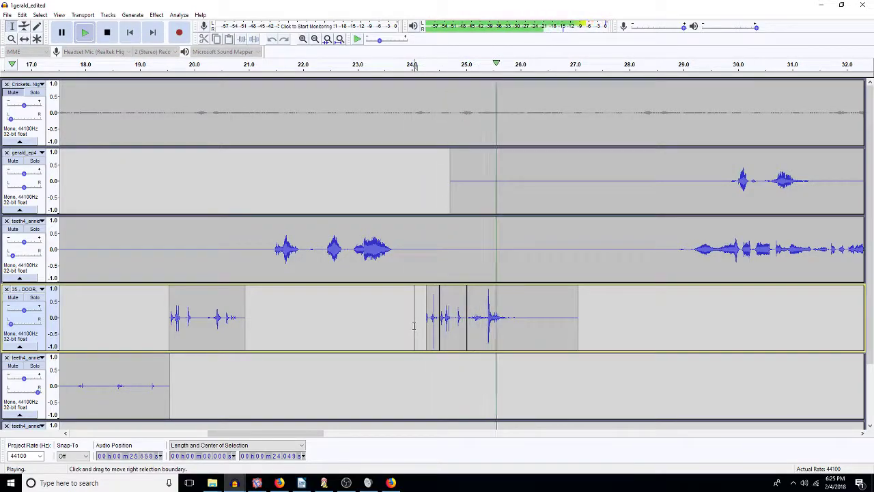
key(space)
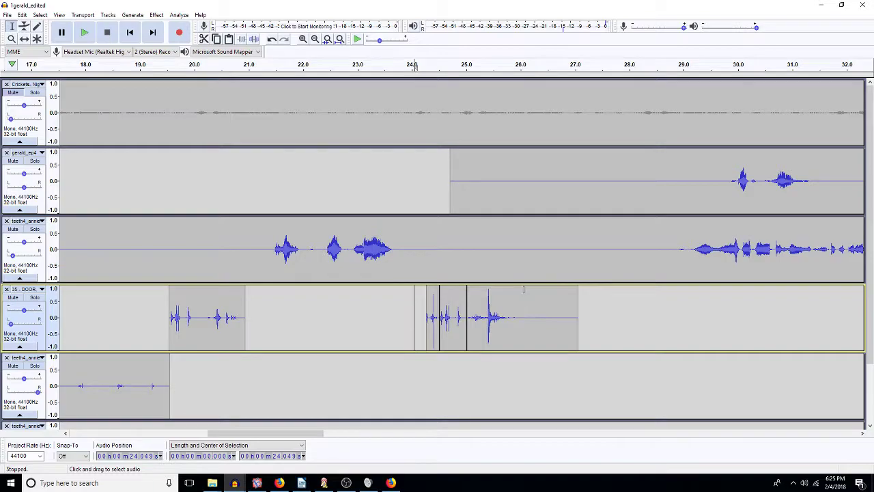
- Delete the silence from about 25.9 s to 28.8 s before the second spoken section on the long teeth4 dialogue track
drag(727, 205, 581, 217)
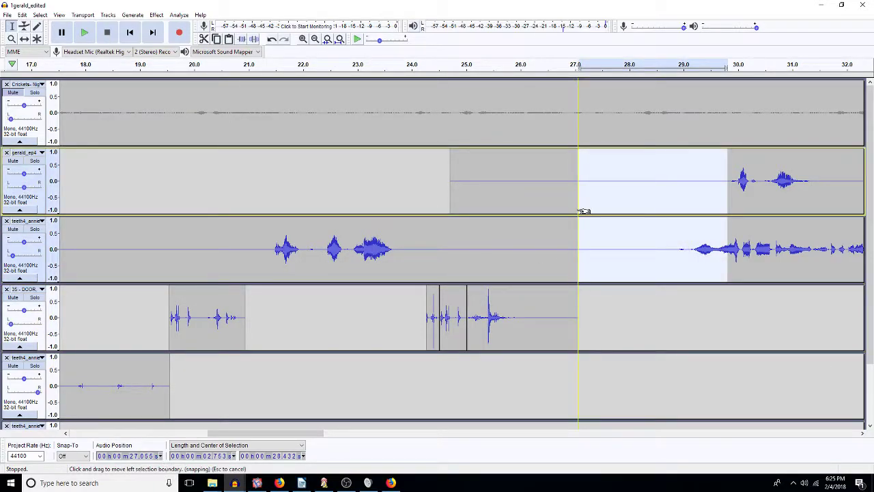
click(594, 213)
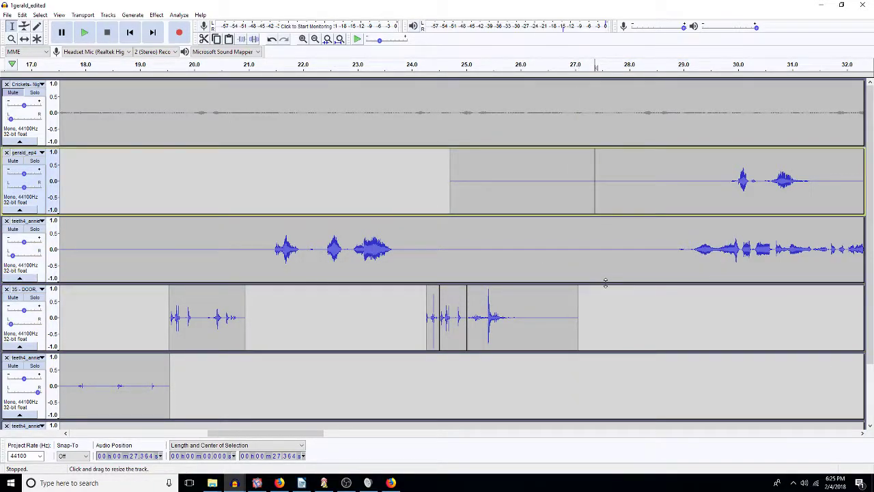
drag(673, 251, 514, 252)
key(Delete)
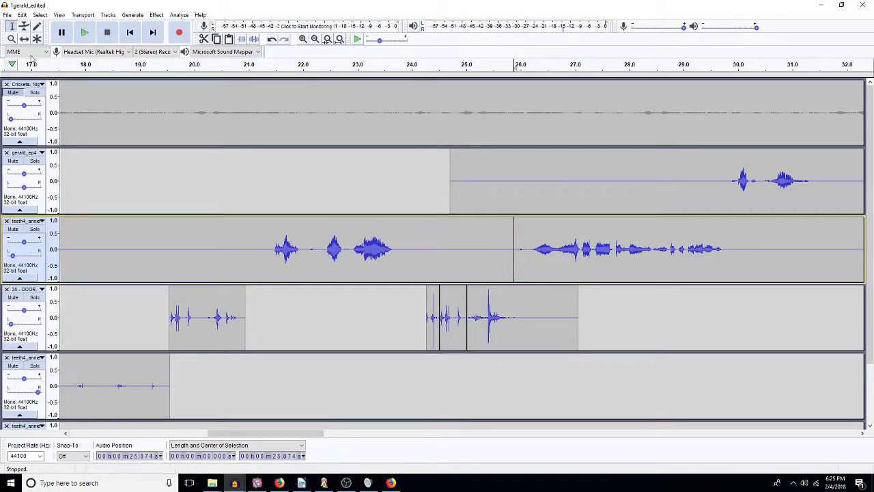
- Play from about 25.9 s, then delete the silence from about 31.9 s to 38.7 s on the long teeth4 dialogue track
click(314, 40)
click(314, 39)
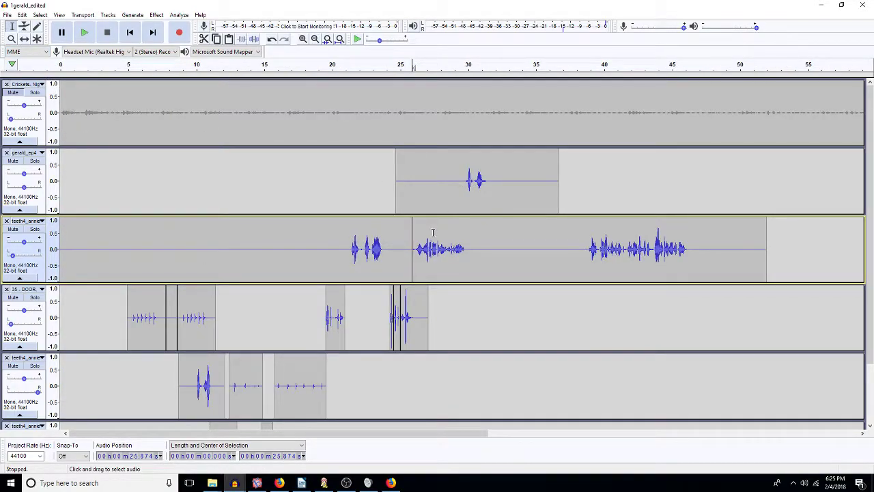
key(space)
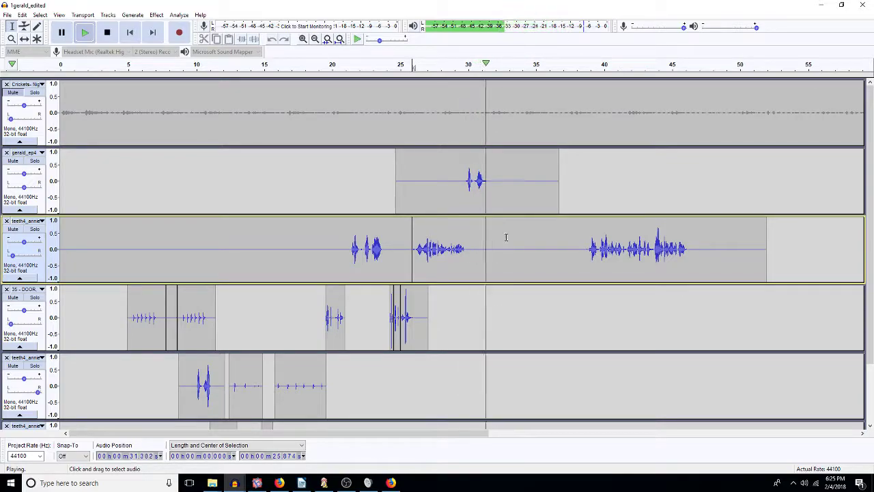
key(space)
drag(586, 241, 493, 236)
key(Delete)
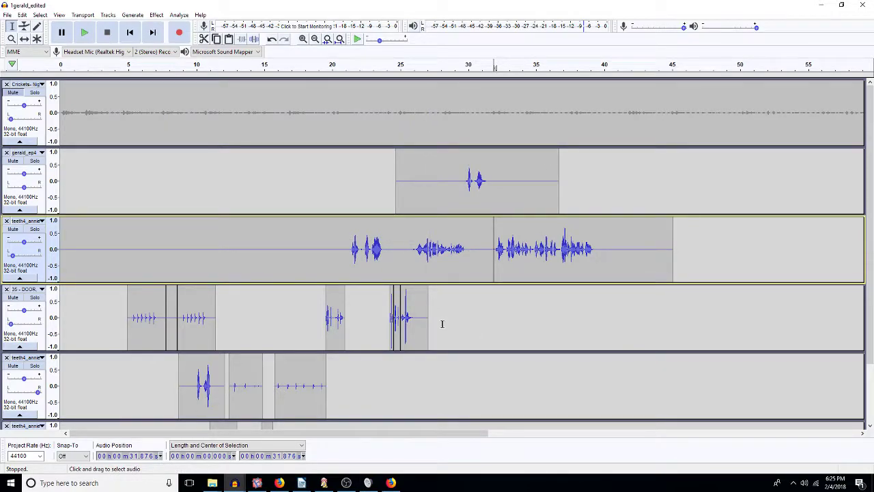
- Duplicate the gerald_ep4 audio from about 26.7 s to 33.8 s onto a new track and delete its contents, leaving the track empty
drag(423, 183, 518, 183)
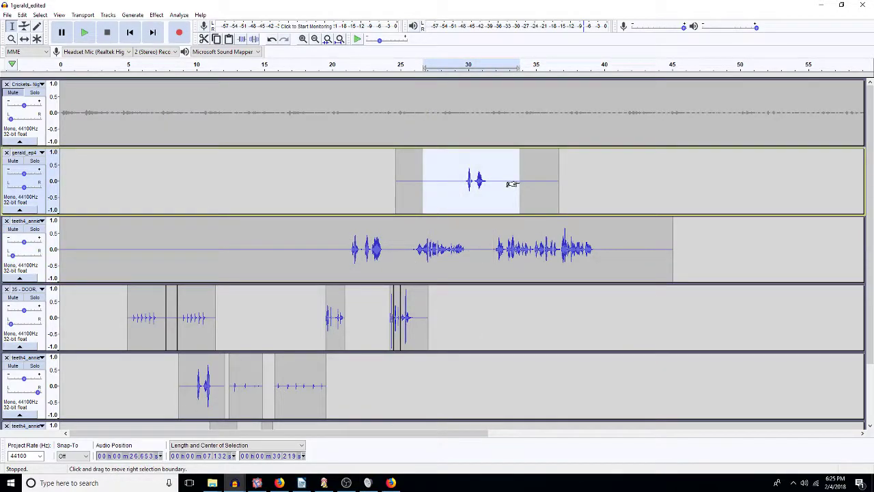
scroll(512, 182, down, 1)
key(ctrl+t)
key(ctrl+shift+End)
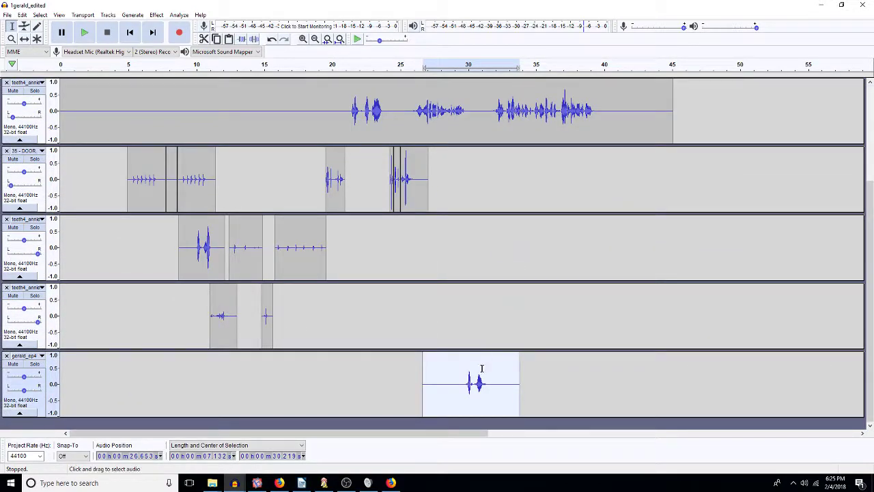
key(Delete)
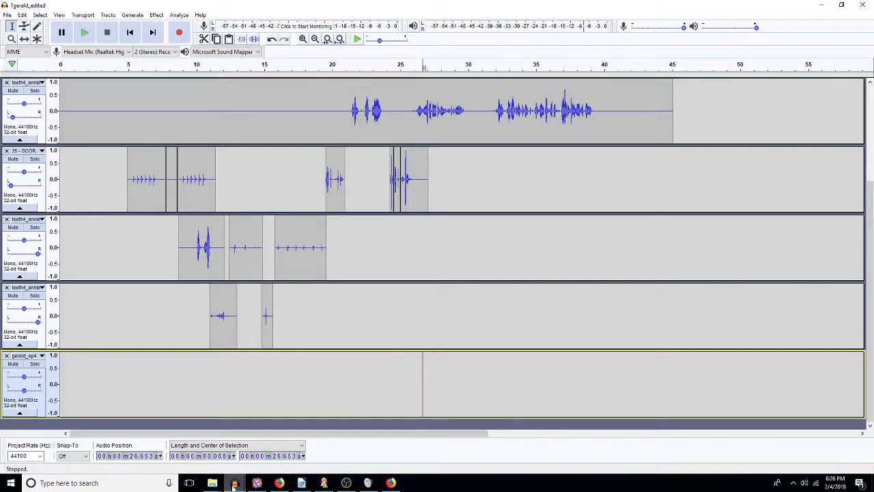
- In the 1701 footsteps project, copy the quiet footsteps from about 35.9 s to 39.0 s on the first track and return to 1gerald_edited
mouse_move(234, 484)
click(129, 453)
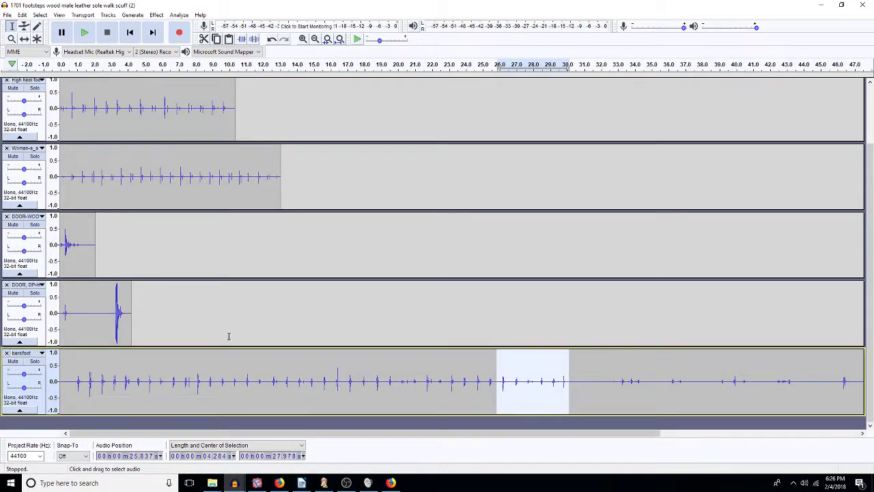
scroll(203, 176, up, 1)
click(201, 180)
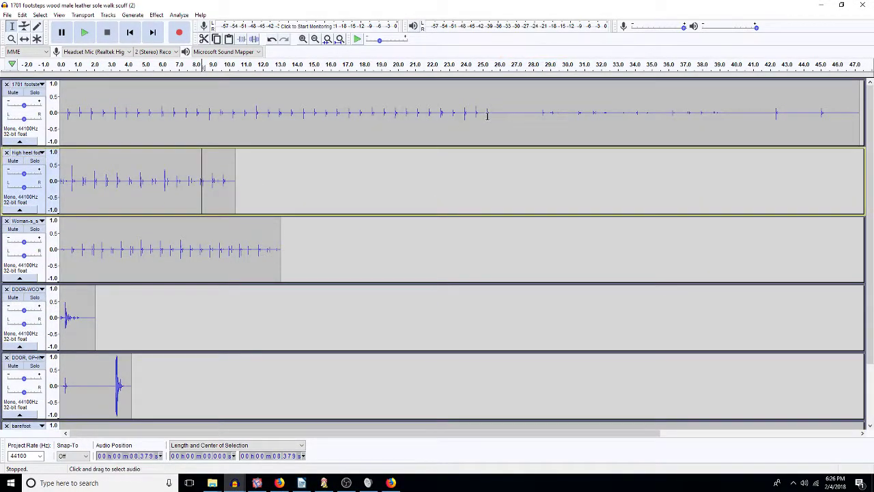
drag(492, 123, 436, 127)
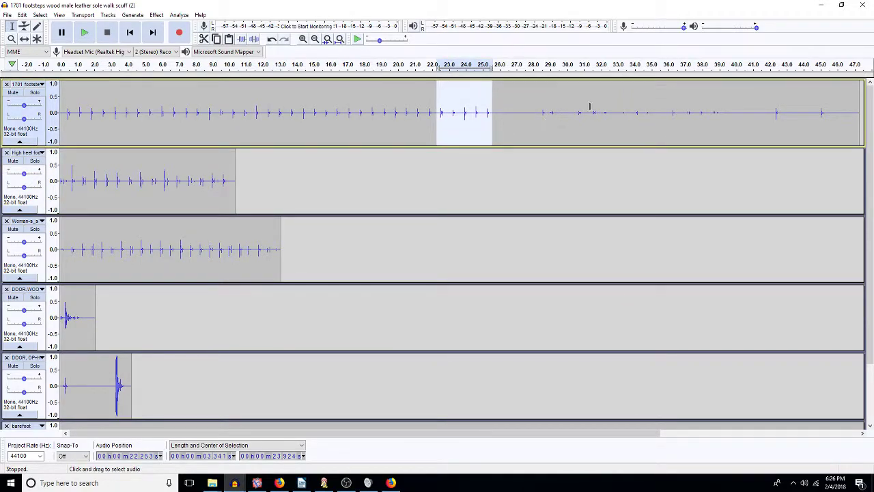
drag(667, 115, 719, 120)
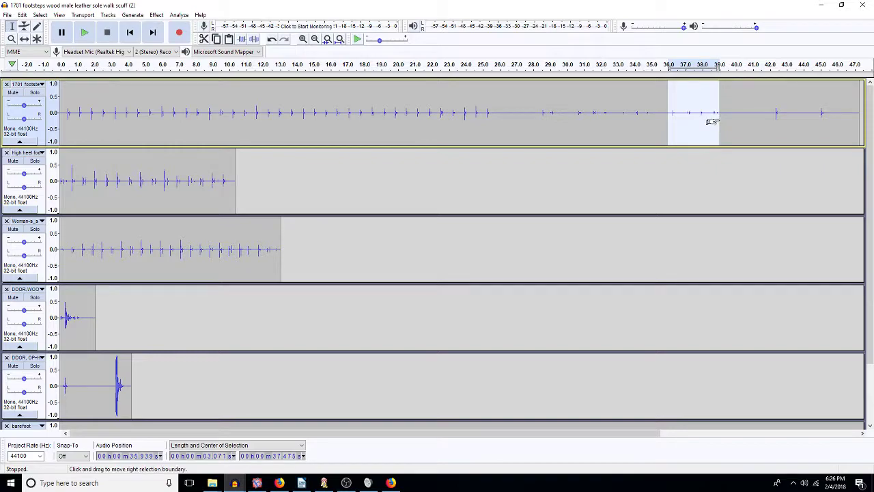
click(822, 6)
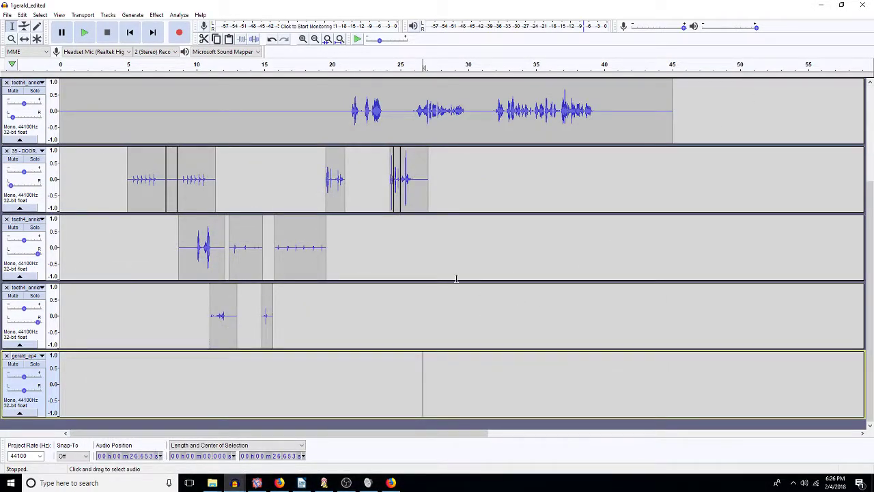
- Paste the copied footsteps at about 27.7 s on the empty gerald_ep4 track and play from about 26.7 s
scroll(456, 278, up, 3)
scroll(456, 278, up, 2)
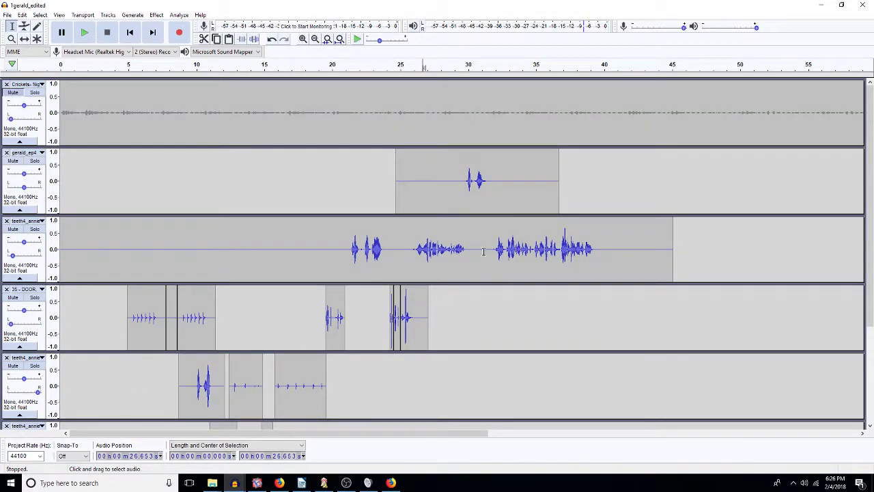
click(433, 324)
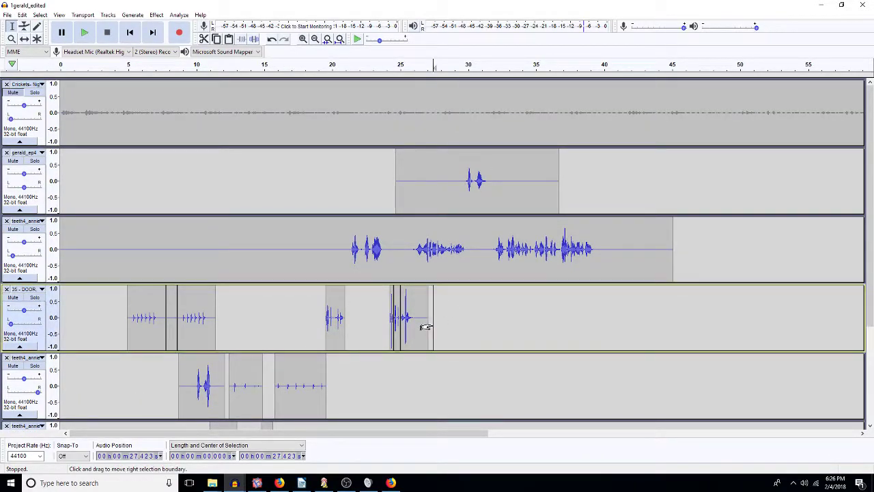
scroll(432, 324, down, 4)
scroll(438, 365, up, 1)
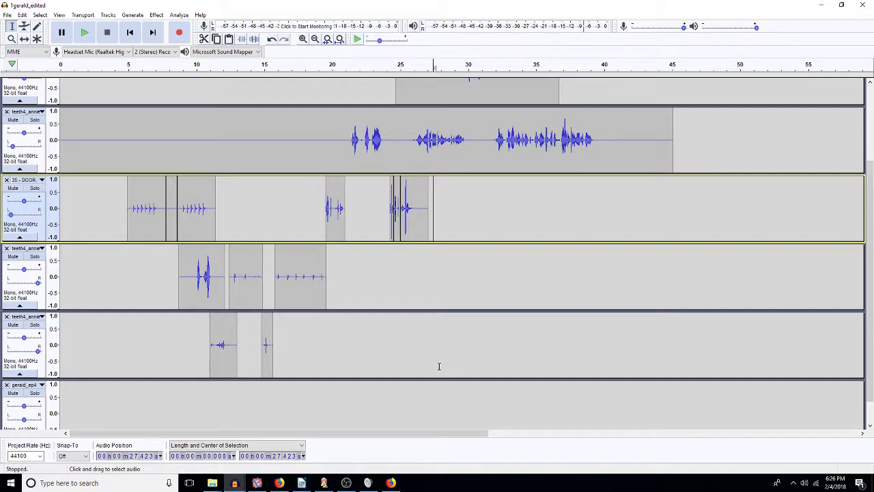
click(436, 402)
scroll(435, 402, down, 1)
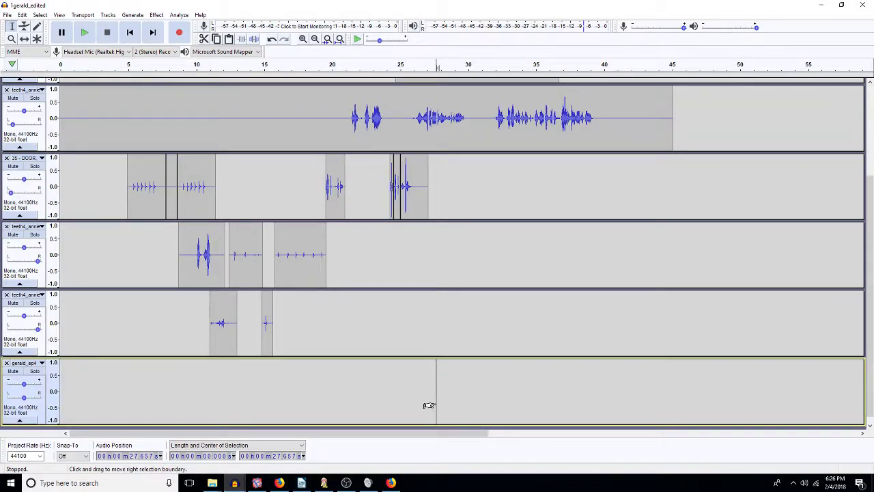
key(ctrl+v)
click(423, 410)
key(space)
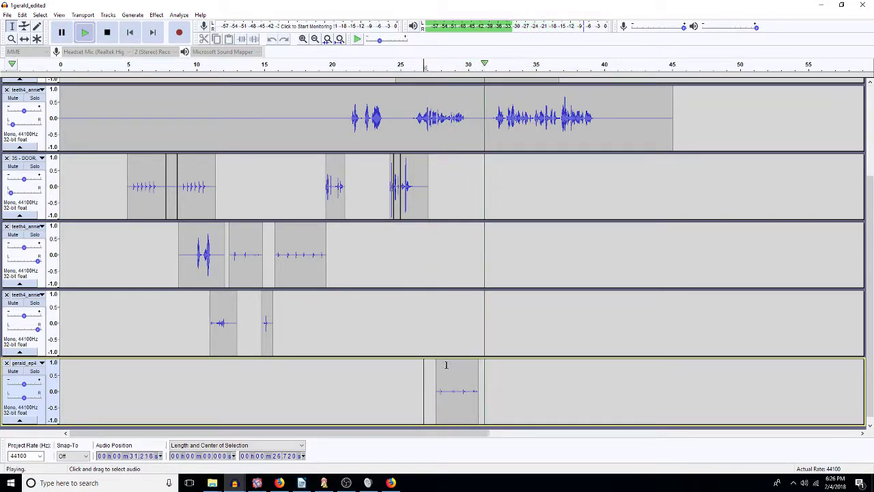
- Stop playback and slide the pasted footsteps clip earlier to start at about 26.9 s
key(space)
click(24, 38)
drag(460, 396, 450, 394)
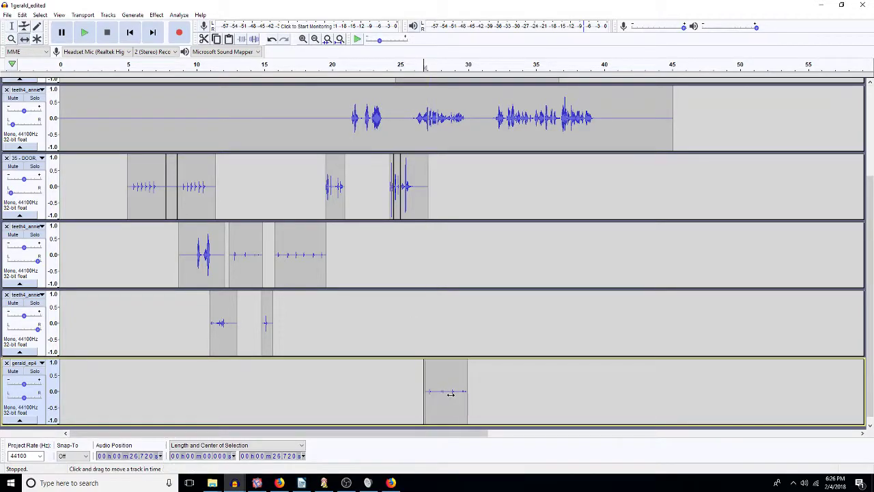
- Select the whole footsteps clip and apply Change Tempo with a 10 percent change
click(10, 26)
double_click(444, 396)
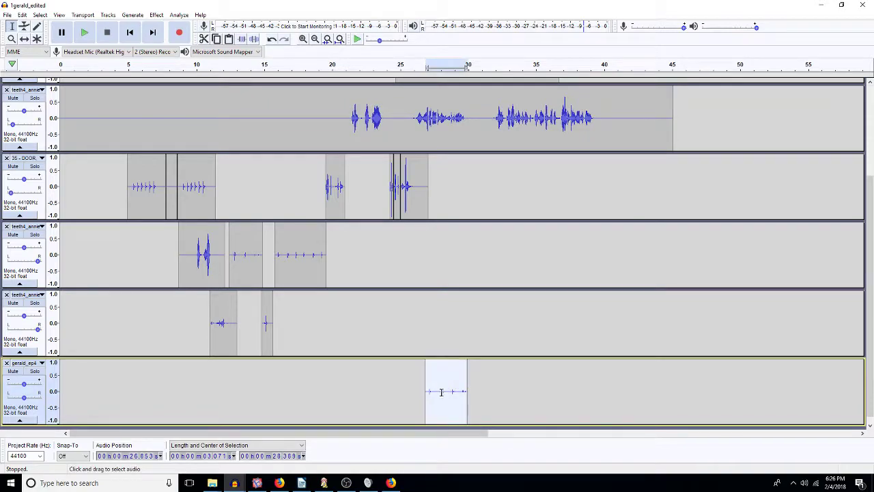
scroll(347, 221, down, 1)
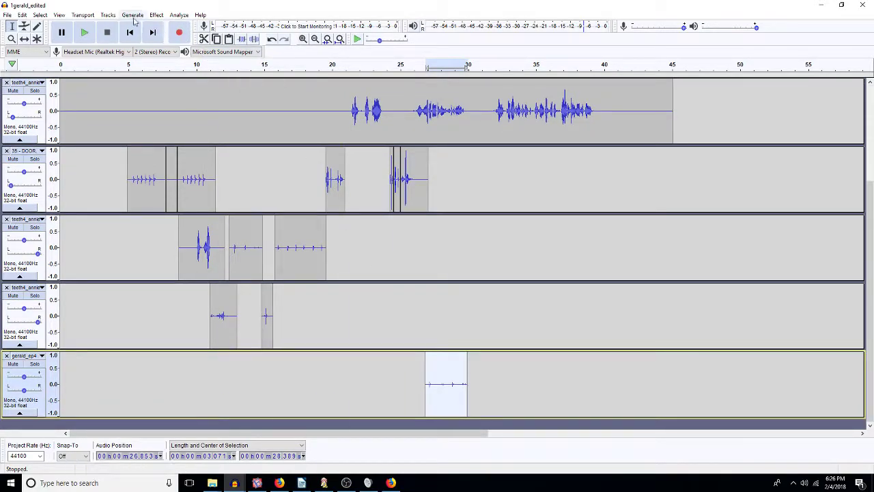
click(156, 14)
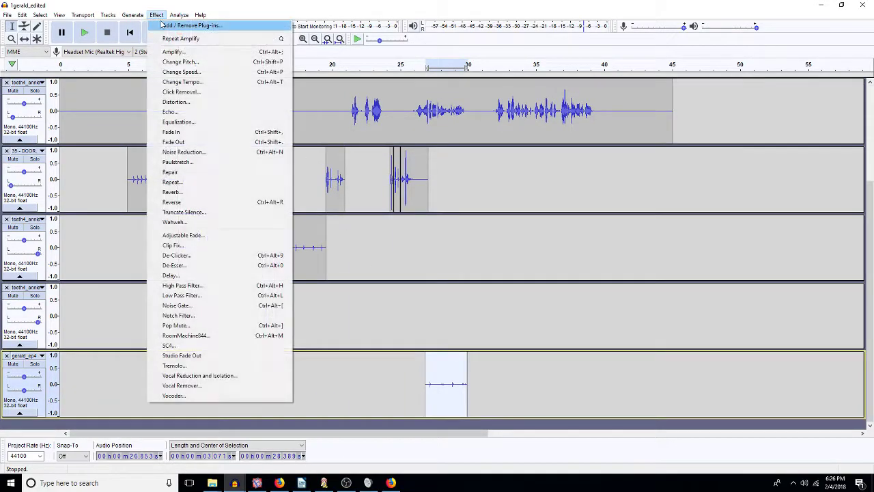
click(195, 83)
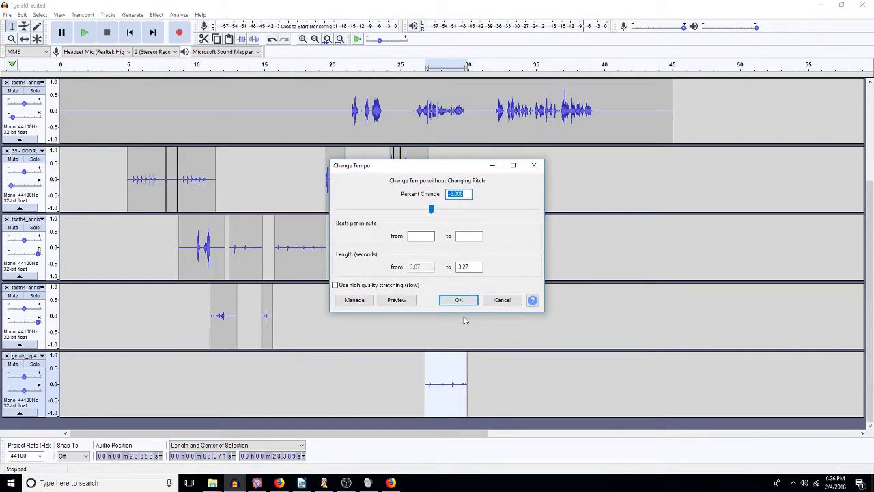
text(10)
click(458, 300)
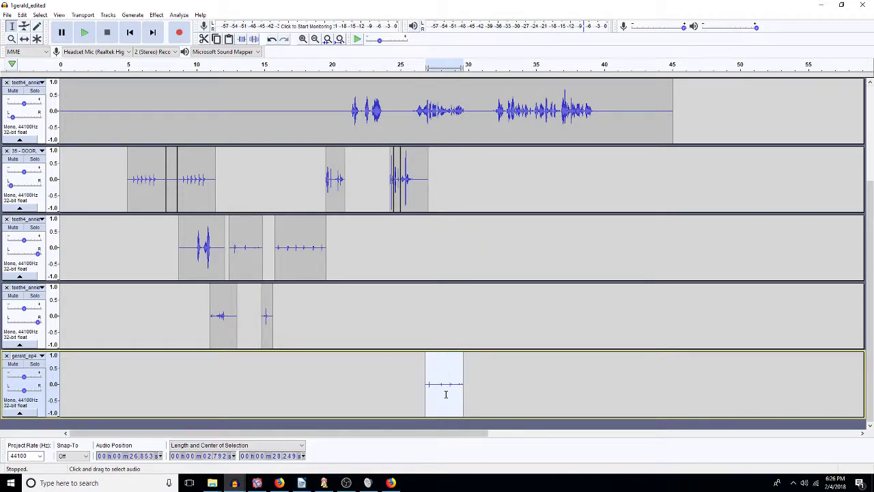
- Play back the tempo-changed footsteps and place the cursor at about 30.9 s on the door track
key(space)
click(437, 384)
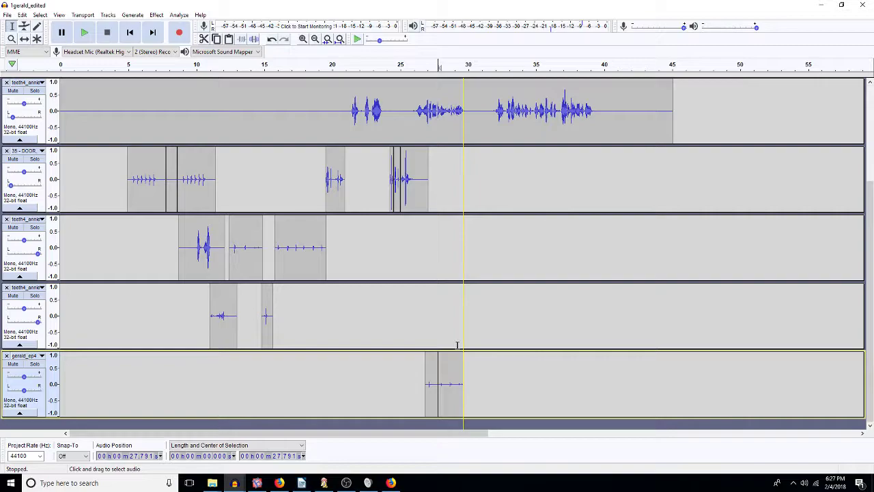
scroll(440, 154, up, 4)
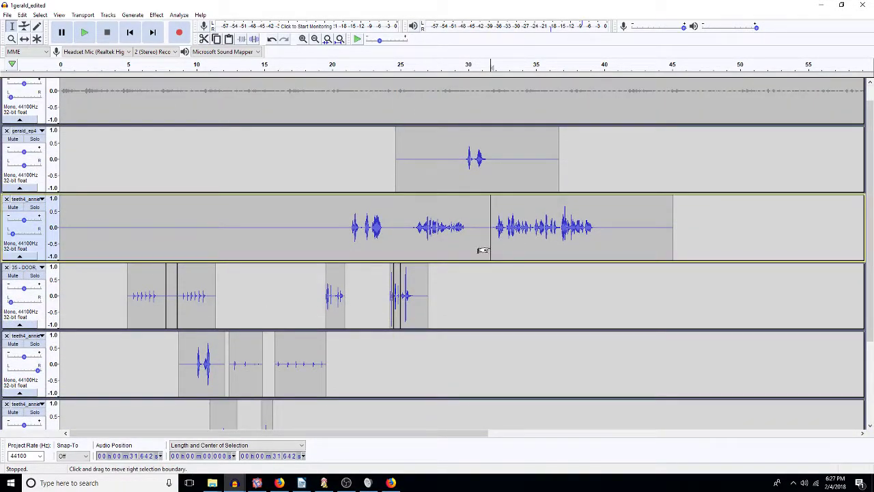
click(498, 281)
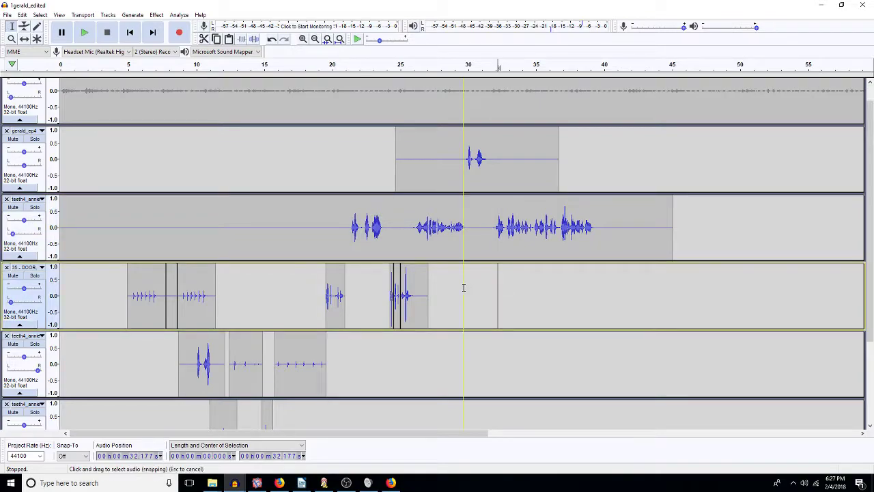
click(481, 291)
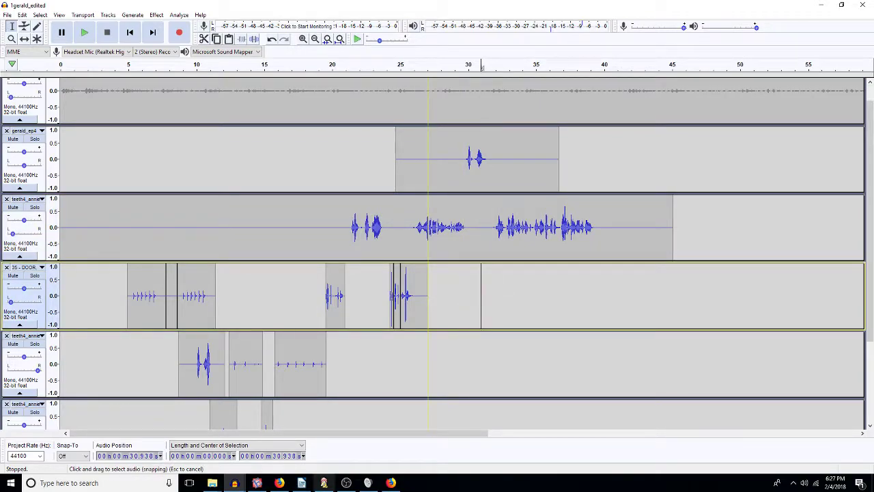
- Switch to the 35 - DOOR, KNOCKER project, solo the 9013_Open track, audition it from about 0.12 s and look through the other door sounds
click(236, 484)
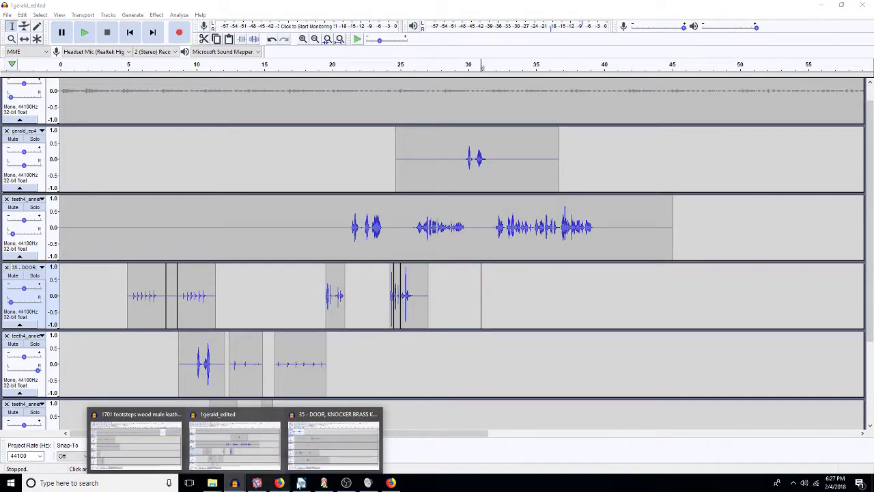
click(331, 445)
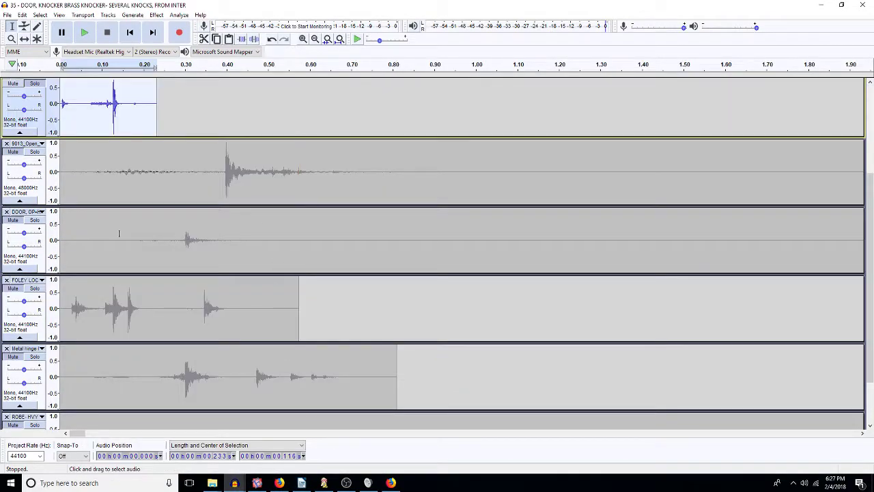
click(27, 159)
key(space)
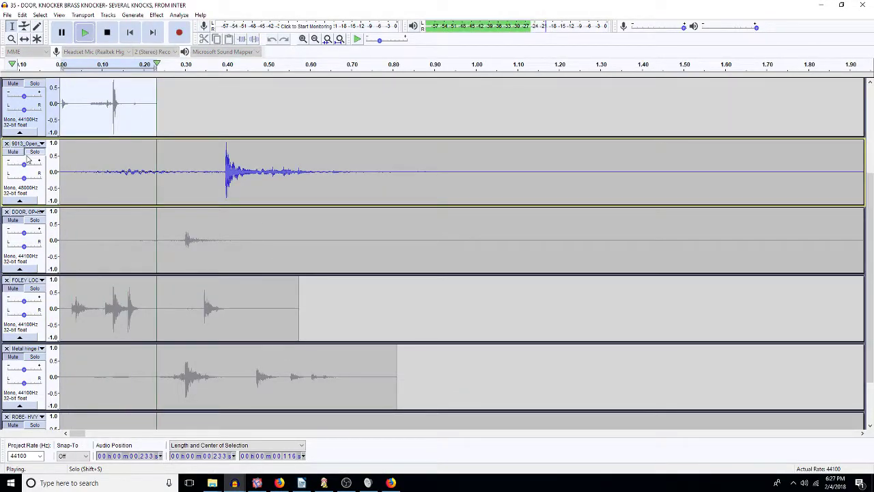
click(109, 181)
key(space)
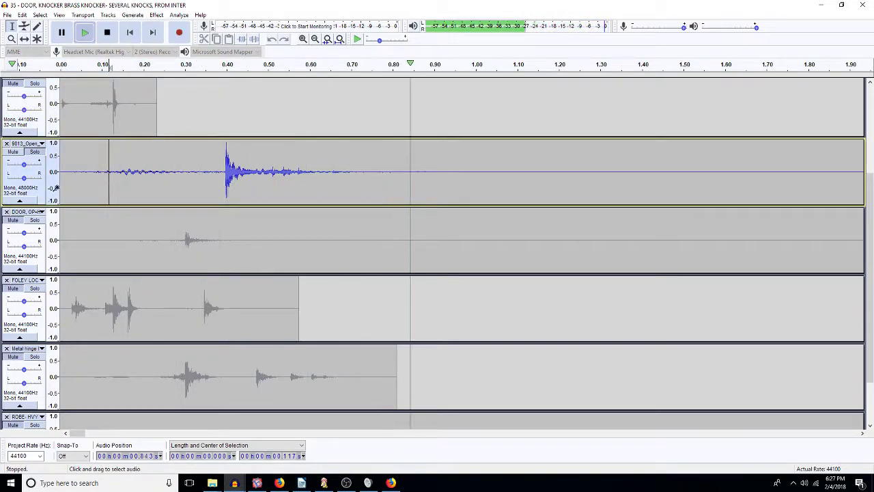
key(space)
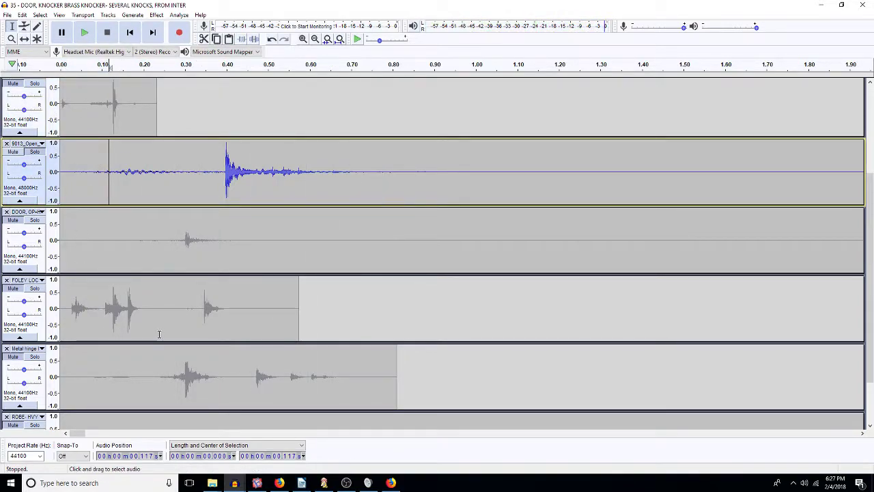
scroll(162, 334, up, 3)
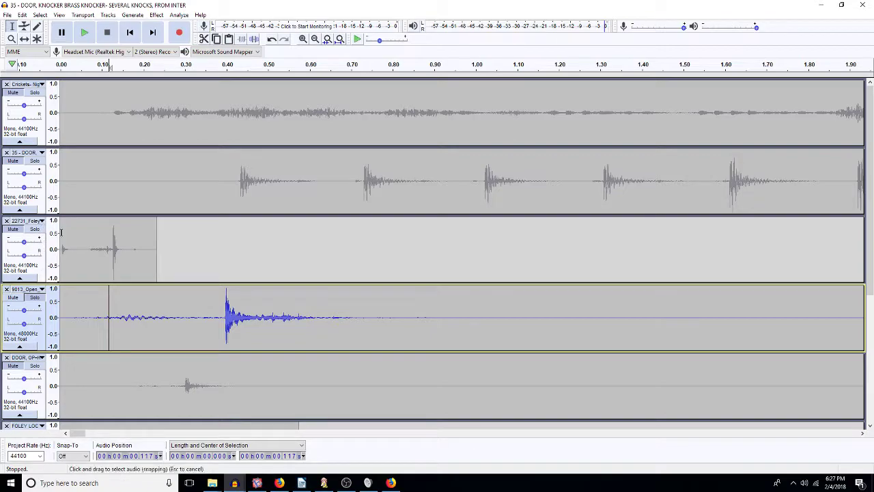
scroll(99, 255, down, 3)
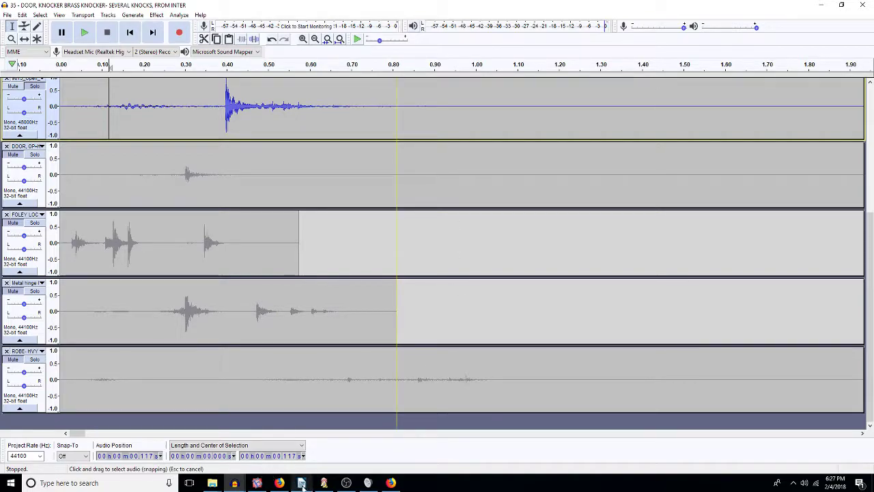
- Switch to the 1701 footsteps project and audition the loud door sound on the DOOR, OP track from about 2.9 s
click(236, 485)
click(133, 440)
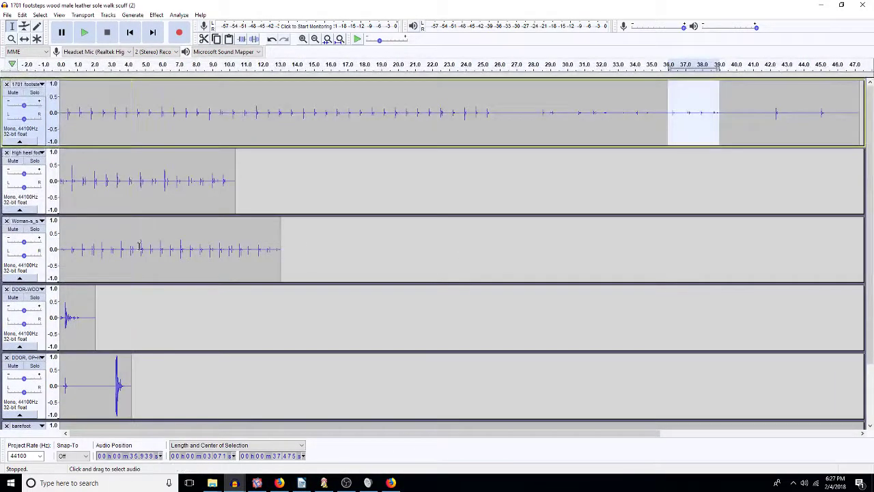
click(109, 387)
key(space)
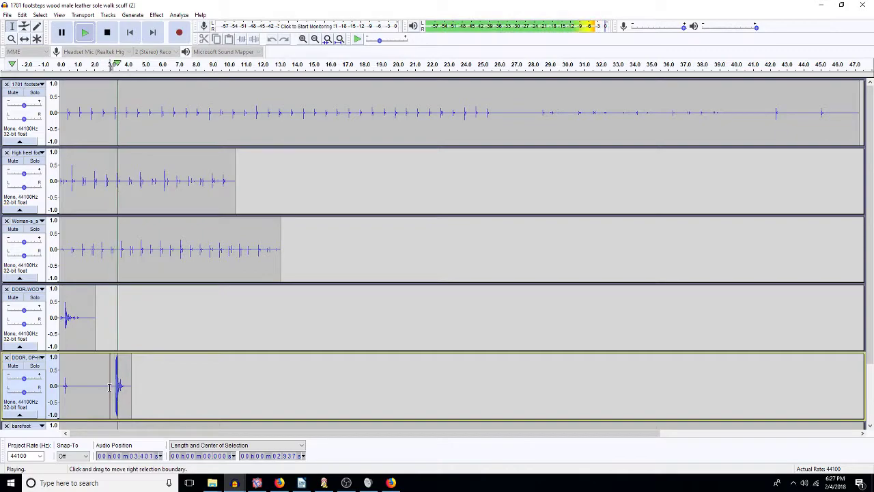
- Copy the loud door sound from about 2.2 s to the end of the DOOR, OP track into the 1gerald_edited door track near 30.7 s
key(space)
drag(132, 390, 99, 396)
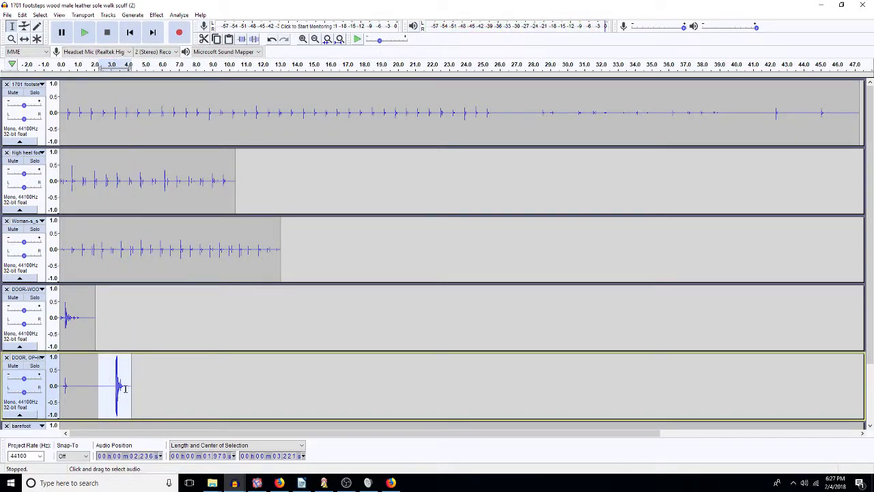
click(234, 483)
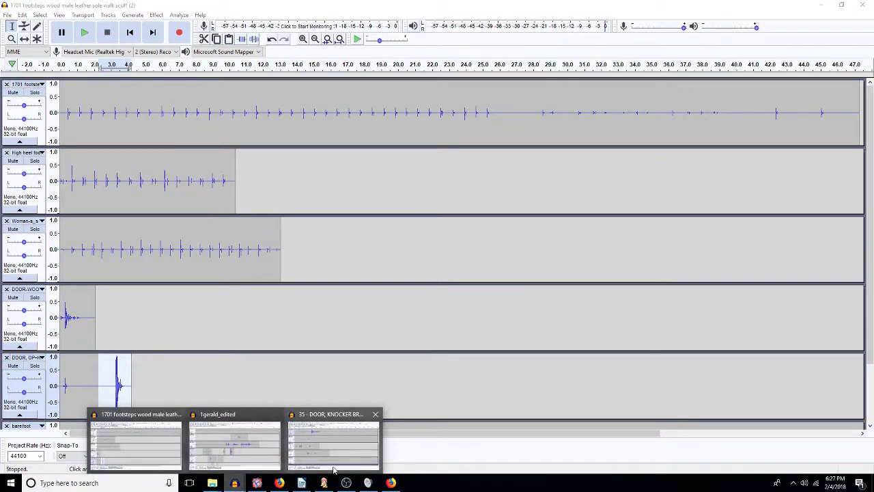
click(234, 444)
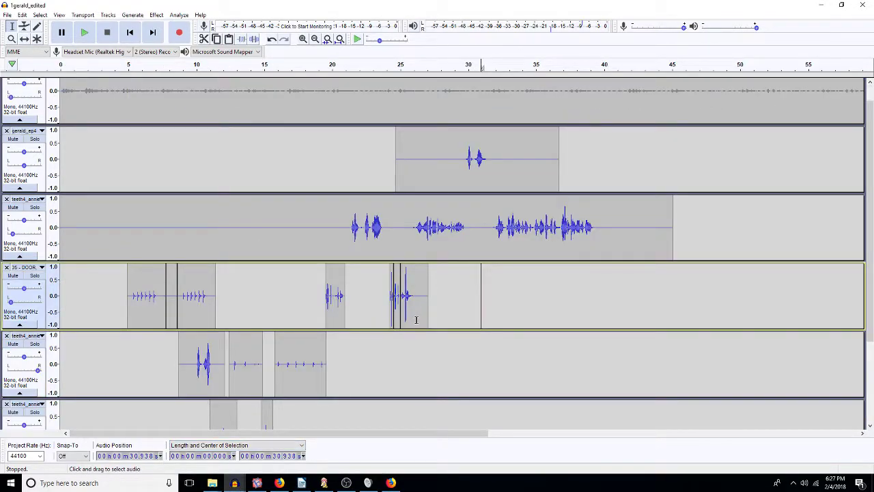
key(ctrl+v)
mouse_move(484, 303)
mouse_down()
mouse_move(468, 303)
mouse_move(481, 301)
mouse_up()
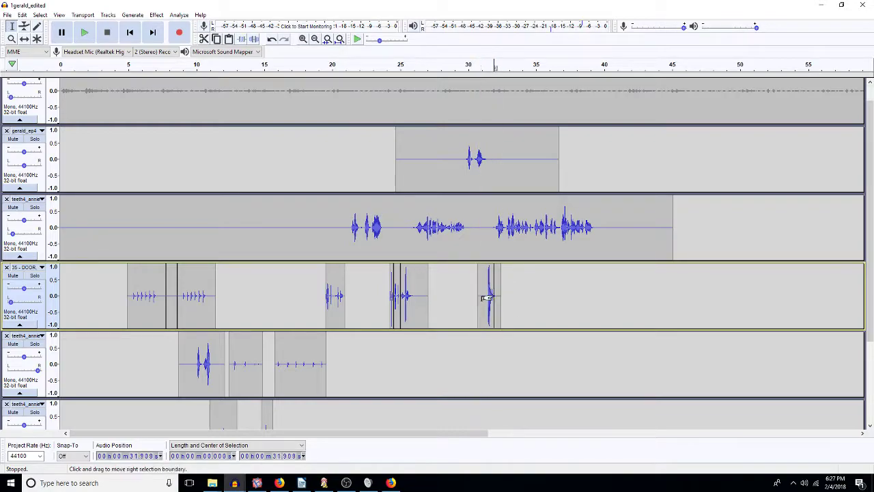
- Select the pasted door clip near 31 s and amplify it by -5 dB
double_click(491, 295)
key(ctrl+shift+a)
text(-5)
key(Return)
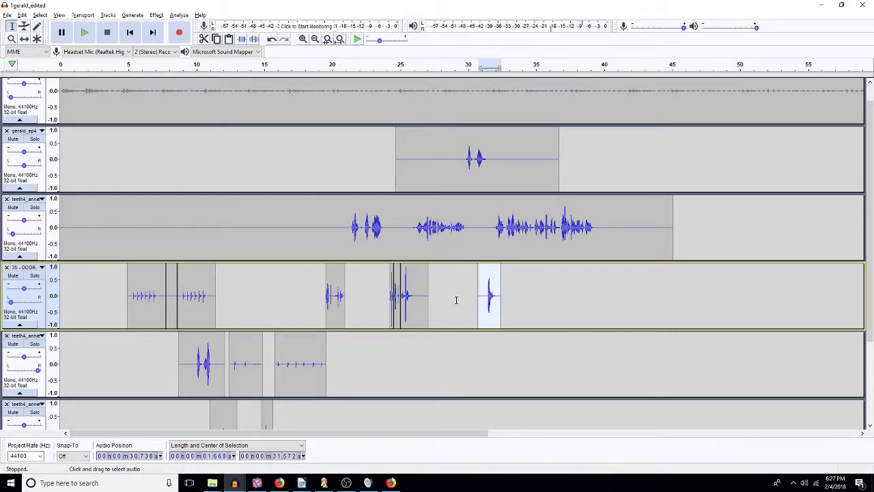
- Audition the scene from about 29.6 s and place the cursor on the door track at about 34.2 s
click(464, 305)
key(space)
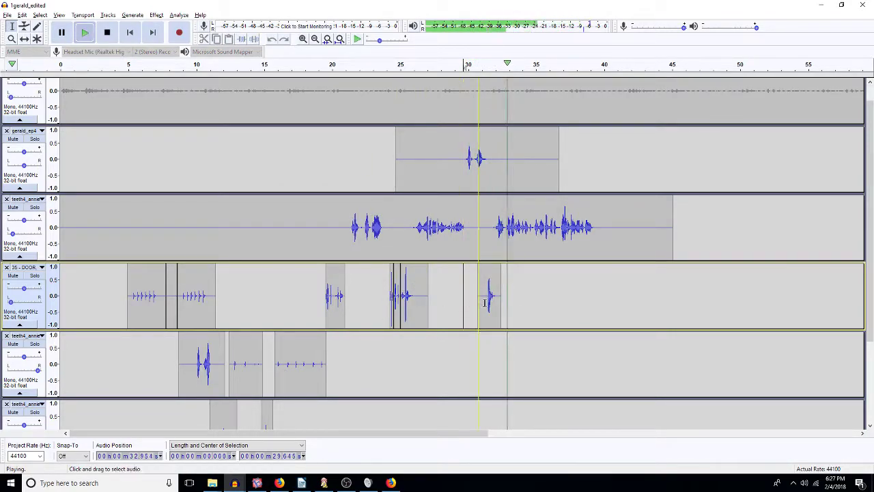
click(525, 289)
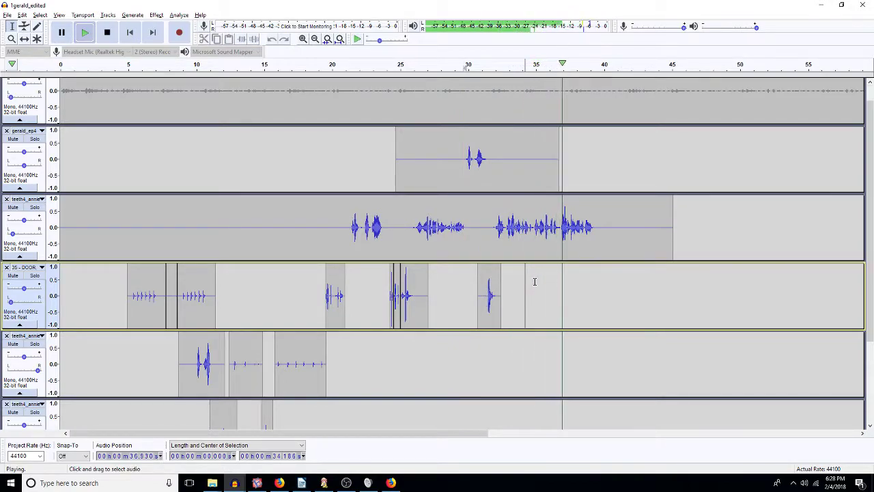
key(space)
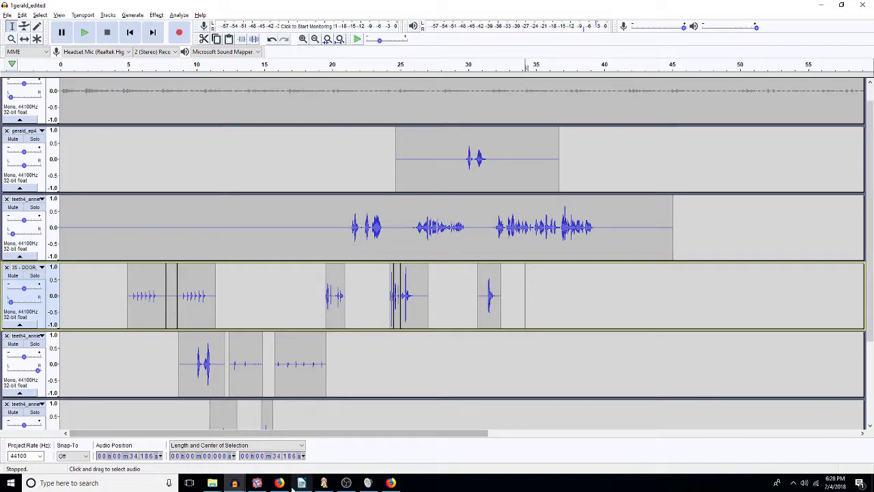
- Switch to the 35 - DOOR, KNOCKER project and look through its sound effect tracks
click(235, 483)
click(324, 453)
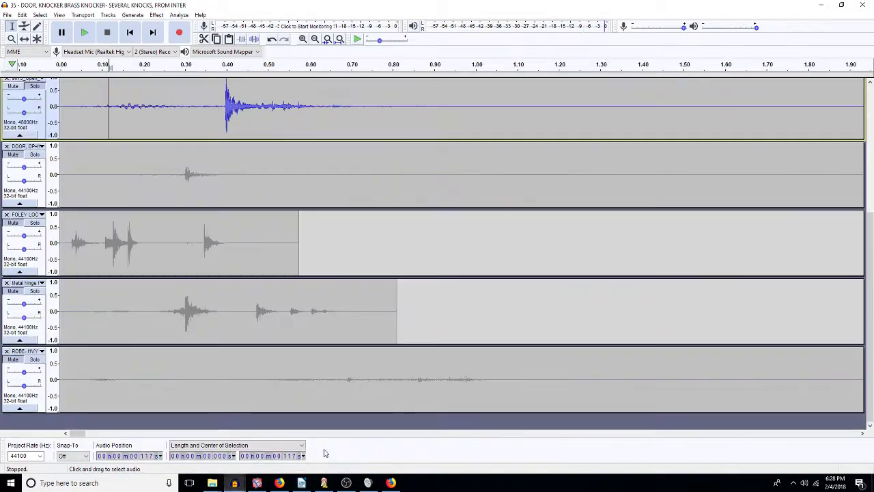
scroll(419, 295, up, 4)
scroll(419, 296, up, 1)
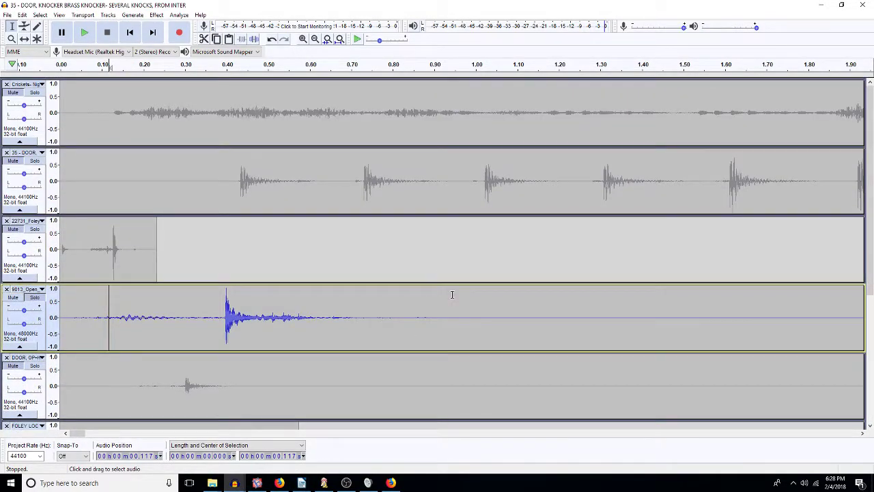
scroll(451, 295, down, 6)
- Copy about 1.9 s of barefoot steps from 32.7 s in the 1701 footsteps project into the 1gerald_edited door track at about 34.2 s
mouse_move(229, 484)
click(137, 444)
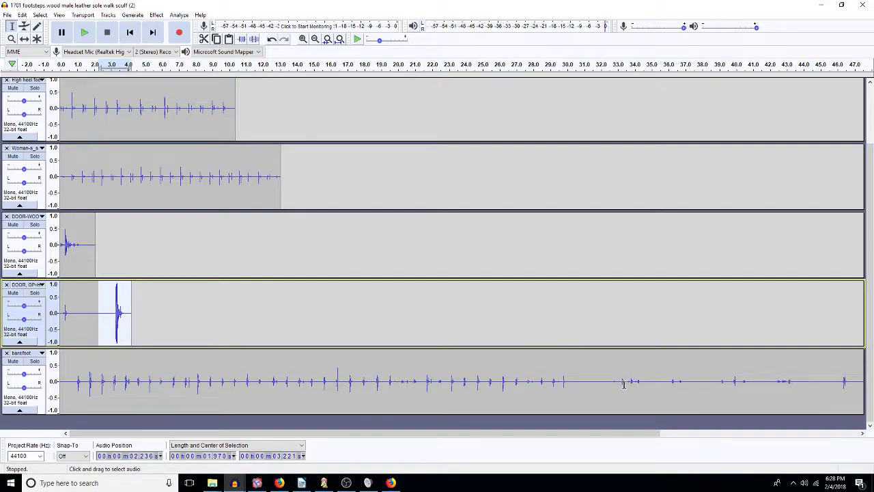
drag(612, 379, 642, 380)
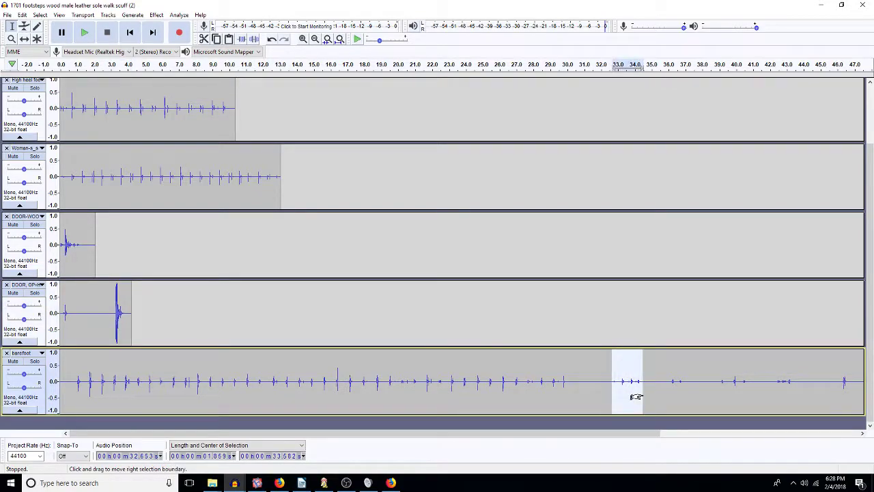
click(821, 5)
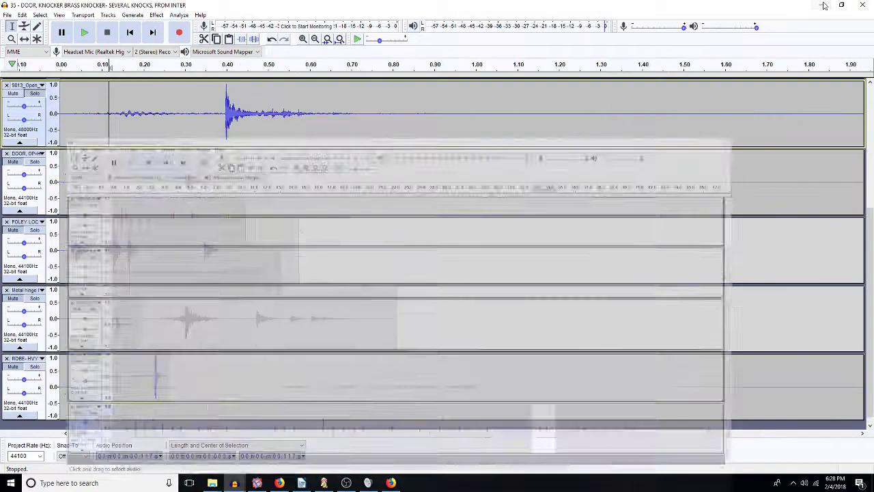
scroll(417, 315, down, 1)
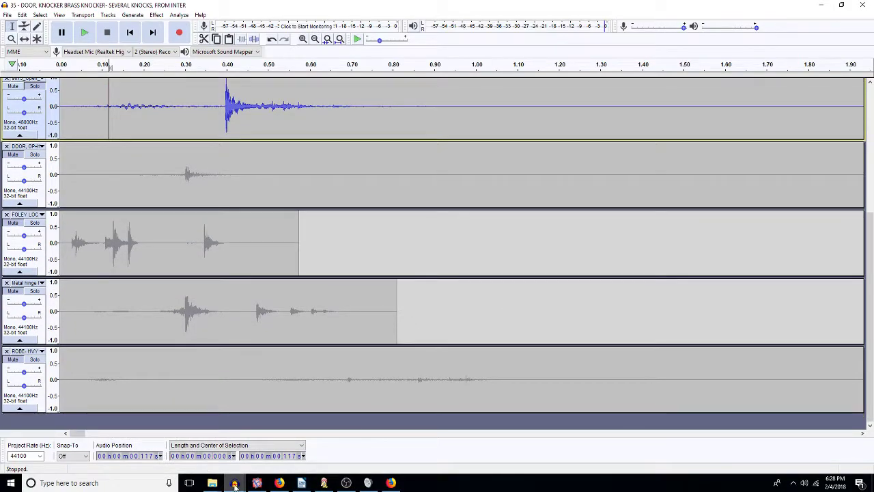
mouse_move(234, 482)
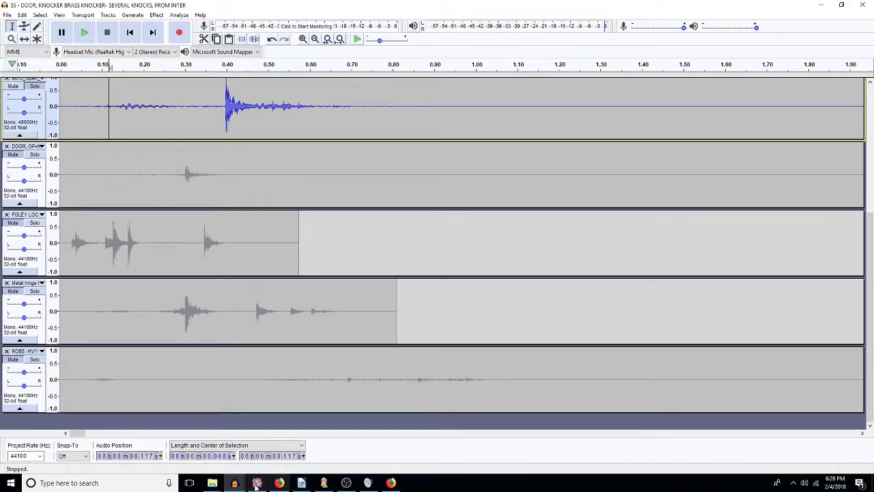
click(259, 458)
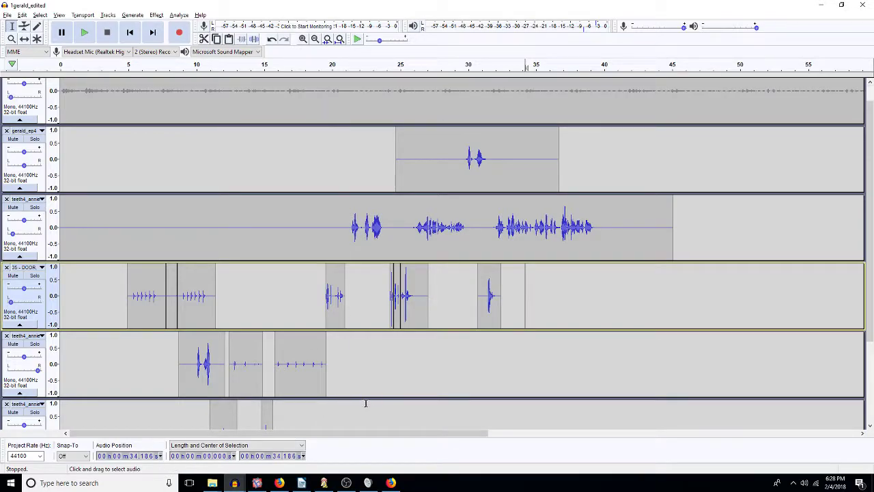
key(ctrl+v)
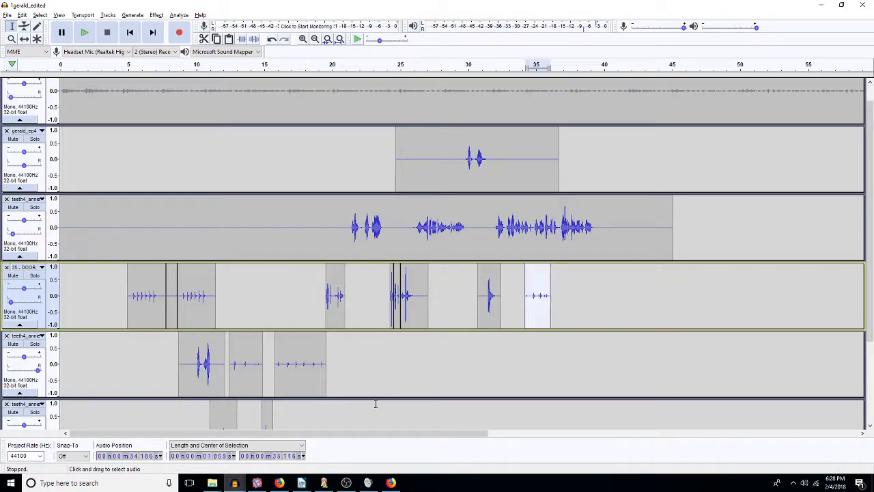
- Copy the footsteps clip at about 15.8 s on the teeth4_annie track and paste it on the door track at about 37 s
click(561, 290)
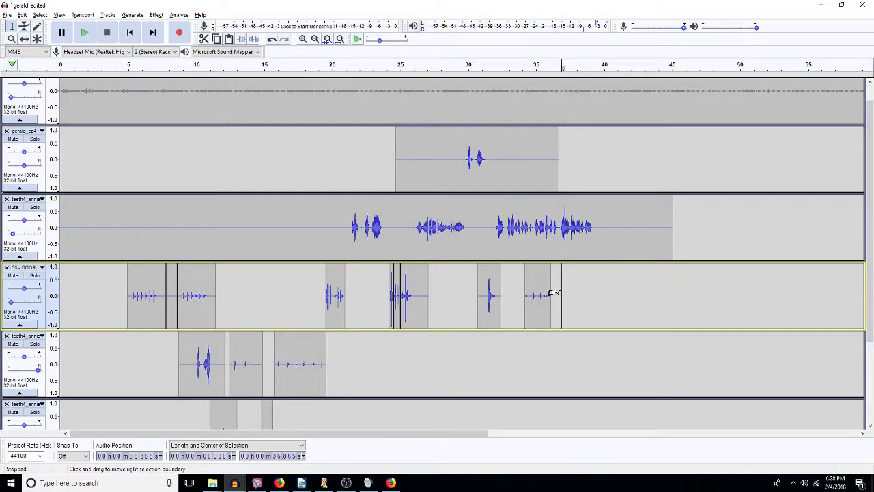
double_click(281, 389)
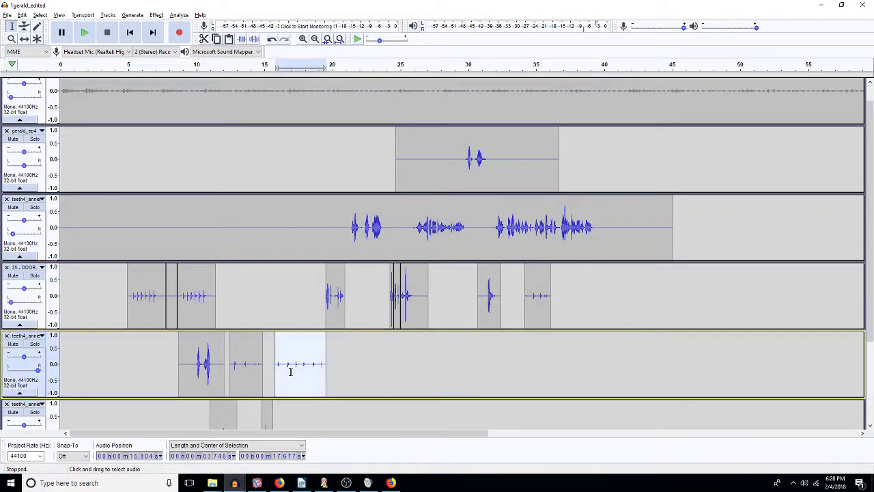
click(564, 294)
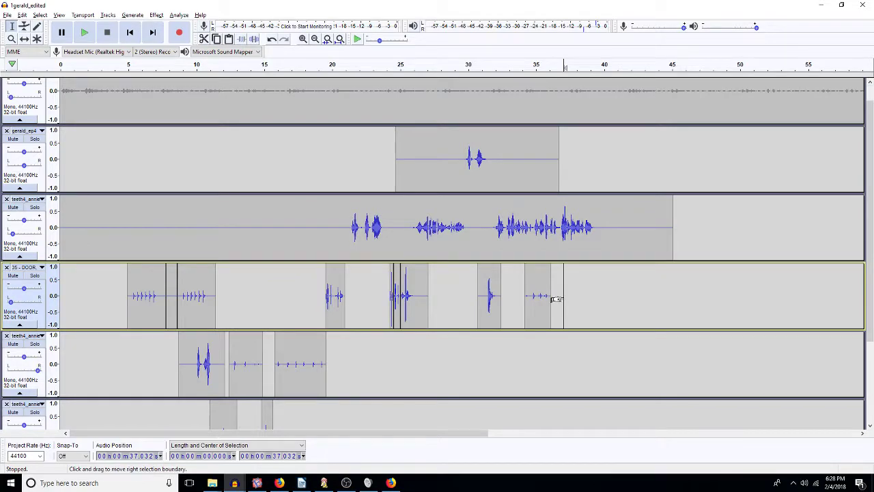
key(ctrl+v)
click(621, 298)
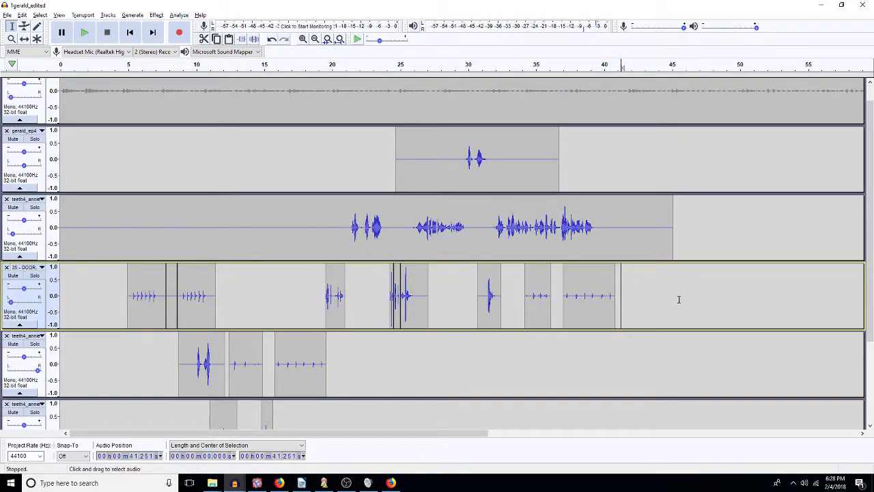
- Save the project under the new name 1gerald_editedmopving
scroll(678, 299, down, 1)
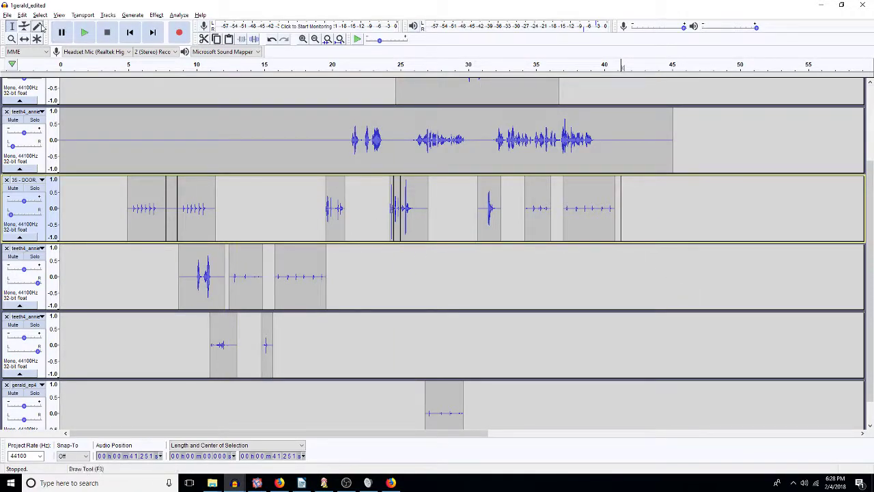
click(7, 13)
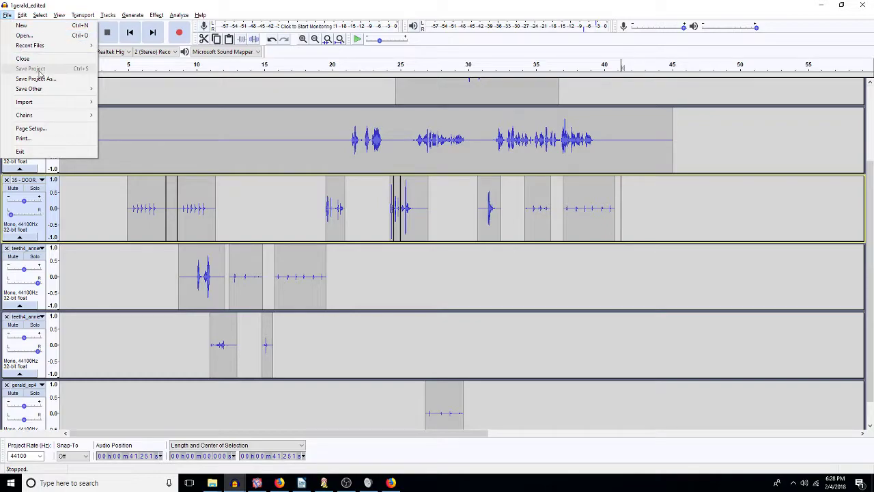
click(38, 78)
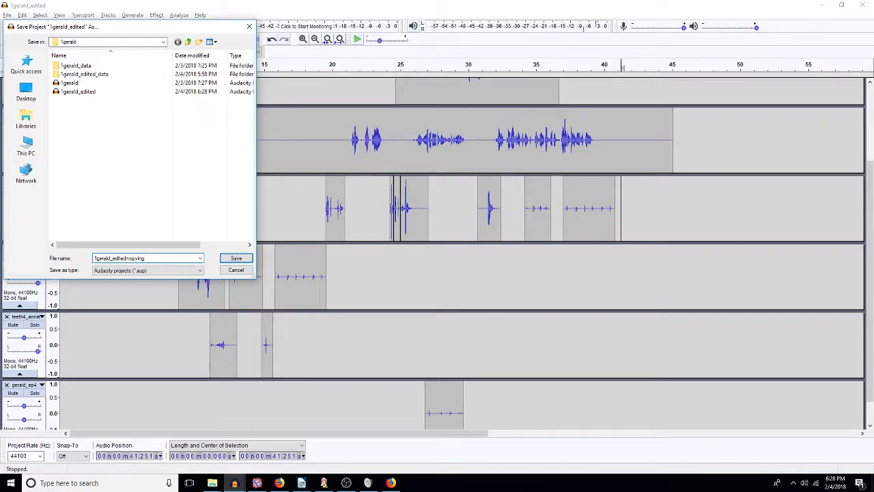
text(mopving)
key(Return)
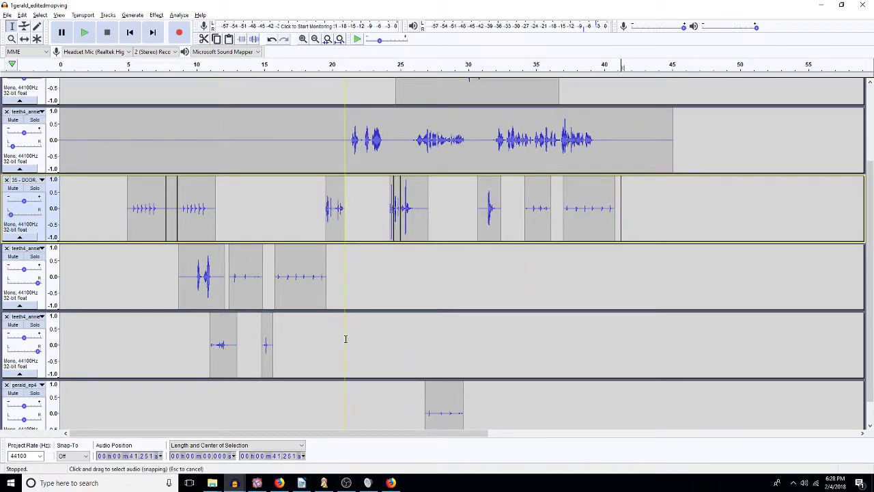
- Center the panning of the two teeth4_annie tracks below the door track
scroll(417, 317, up, 2)
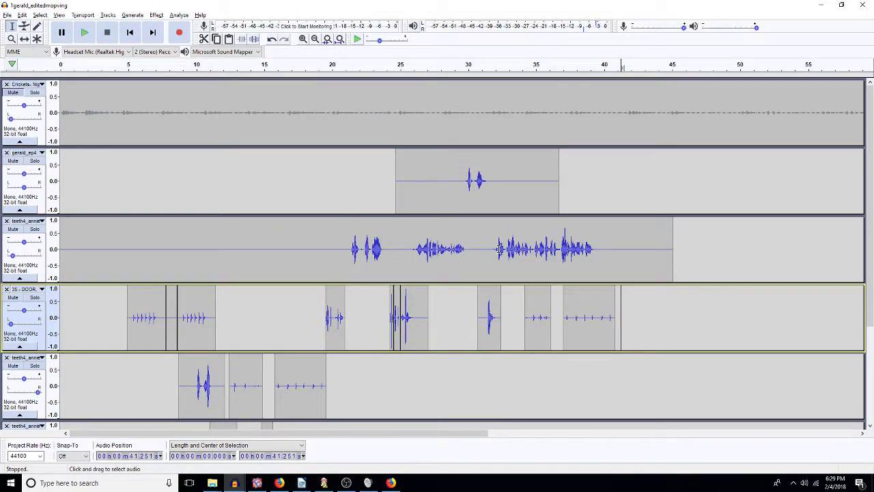
click(461, 234)
scroll(460, 234, down, 2)
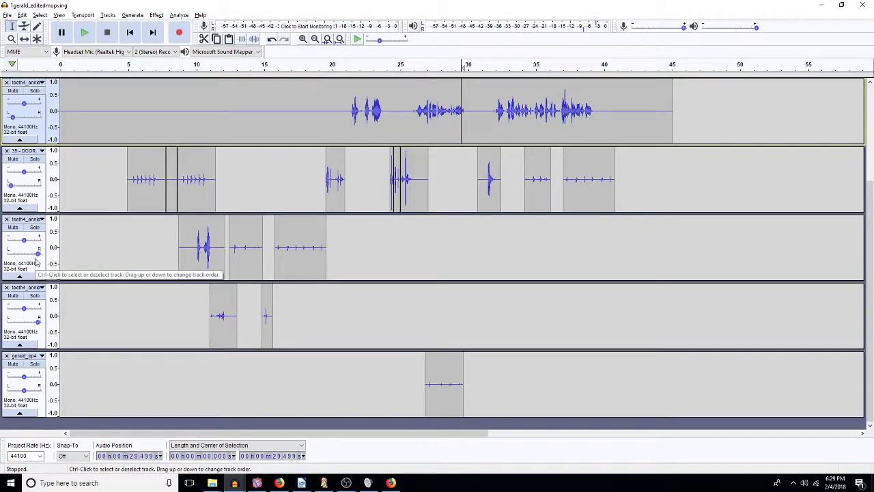
drag(37, 254, 26, 261)
drag(37, 322, 25, 322)
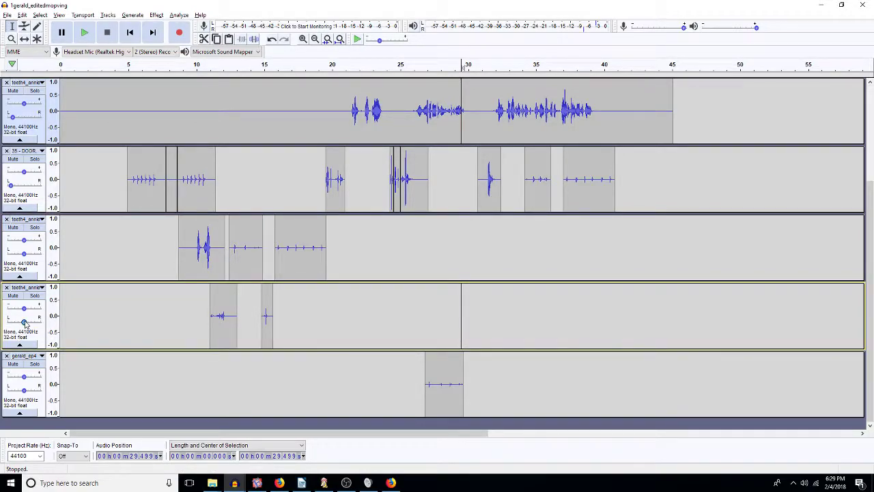
- Select the clips on both centered teeth4_annie tracks and mix and render them into a single track
click(351, 255)
double_click(362, 253)
key(shift+Down)
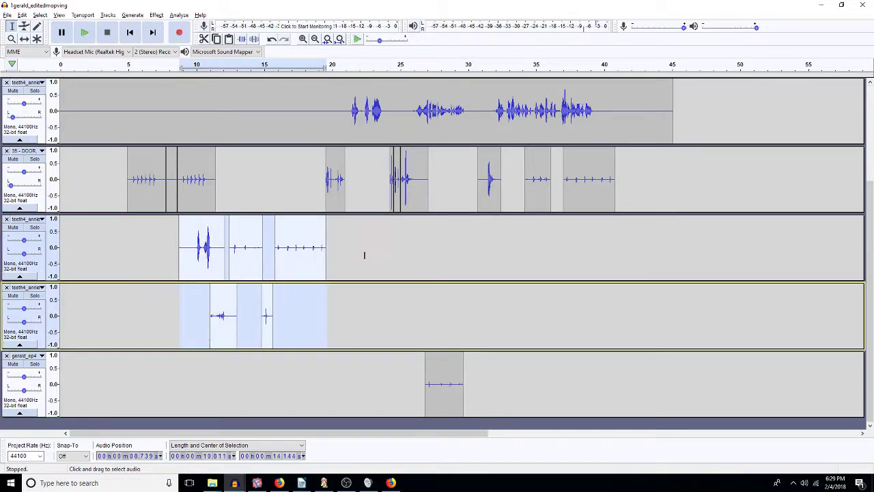
key(ctrl+shift+m)
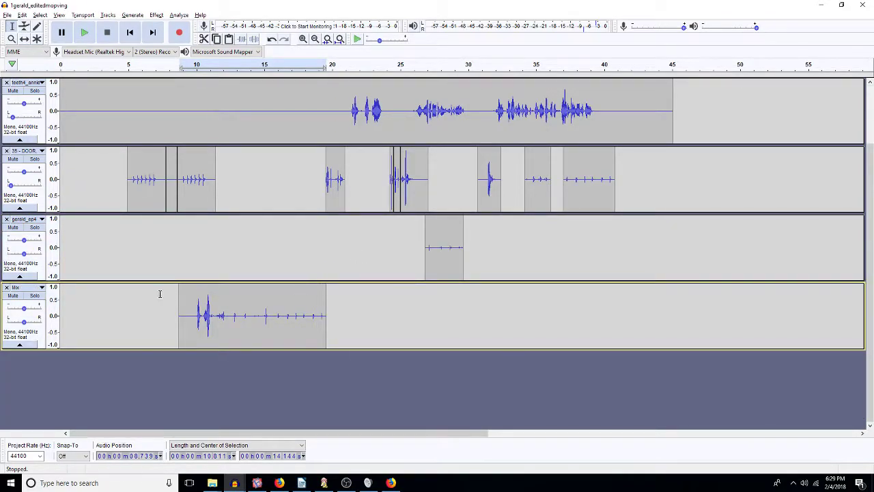
- Rename the Mix track to annie1
click(41, 289)
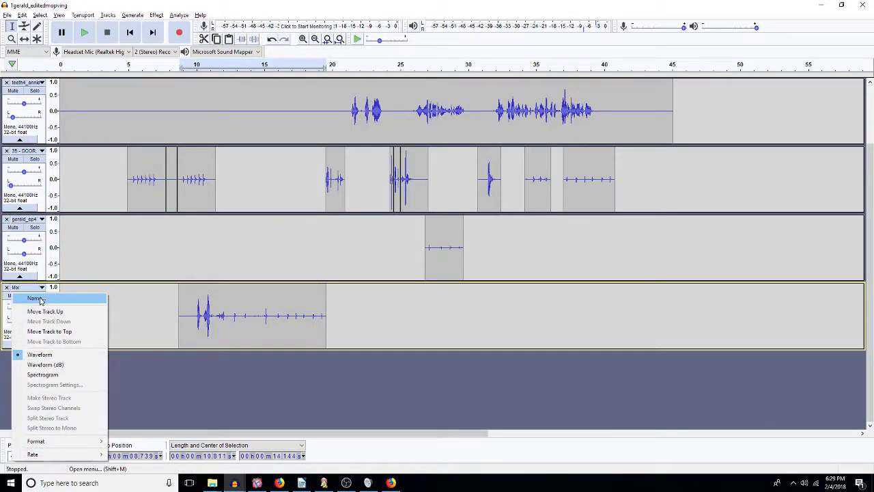
click(38, 298)
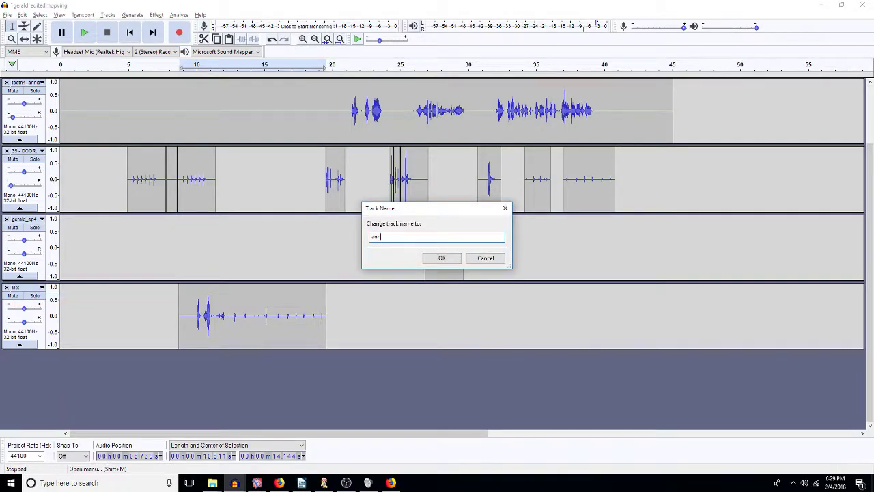
key(Return)
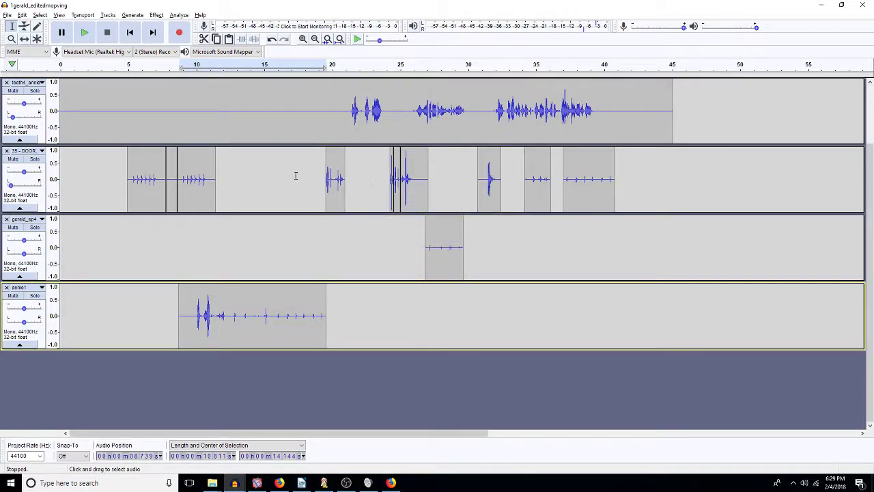
- Split the last teeth4_annie dialogue section, from about 31.6 s to the clip's end, onto its own new track
scroll(261, 170, up, 3)
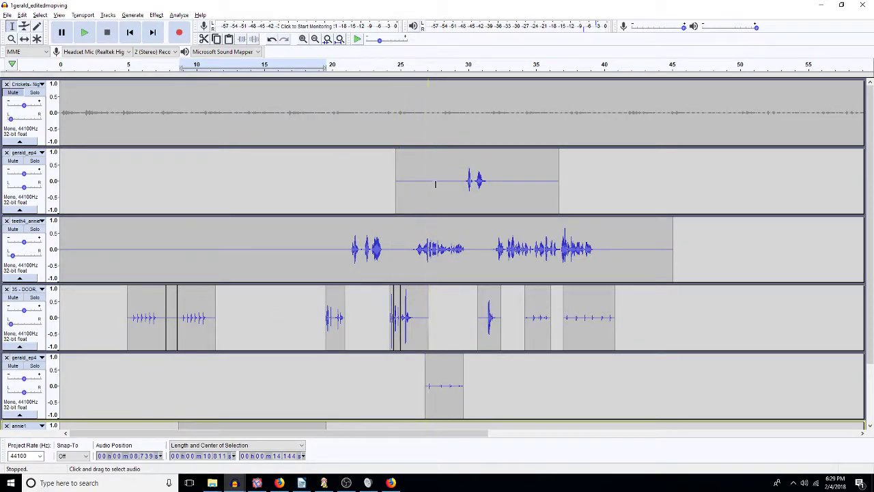
drag(488, 256, 664, 254)
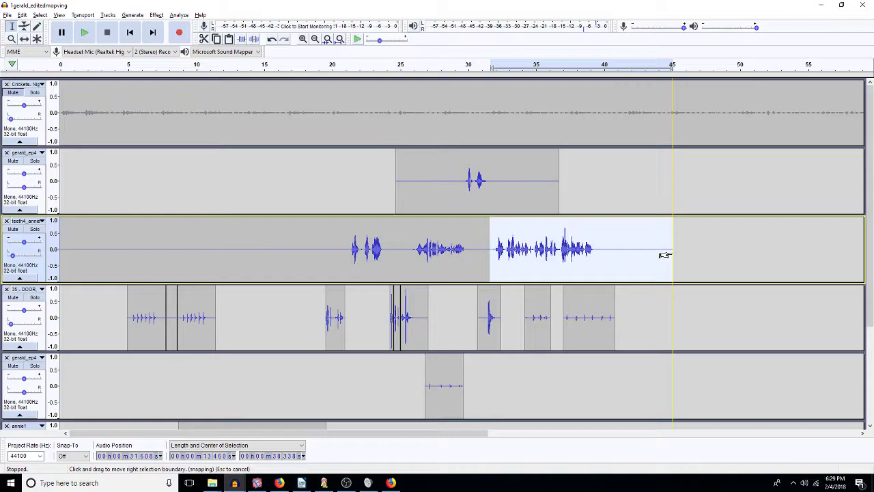
click(701, 251)
drag(487, 252, 671, 251)
key(Delete)
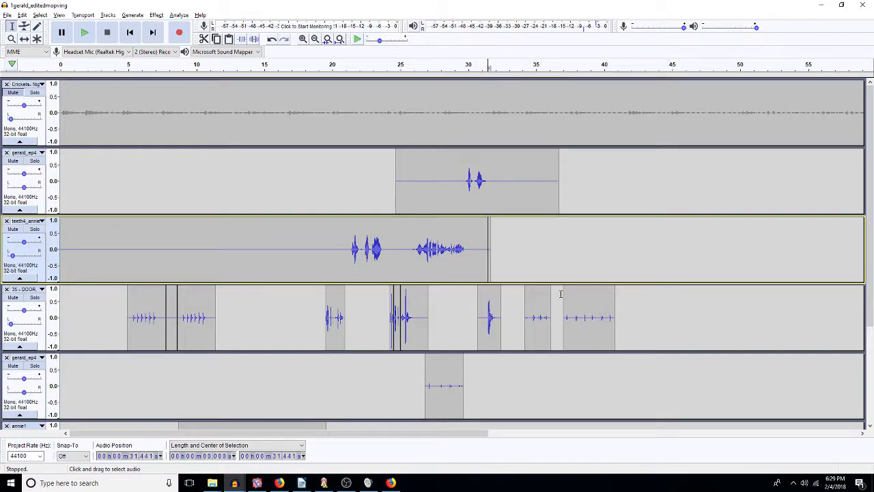
- Move the last two footstep clips of the door track onto a new track and shift them slightly earlier
mouse_move(514, 312)
mouse_down()
mouse_move(635, 326)
mouse_move(652, 307)
mouse_move(517, 318)
mouse_up()
click(516, 318)
scroll(517, 318, down, 3)
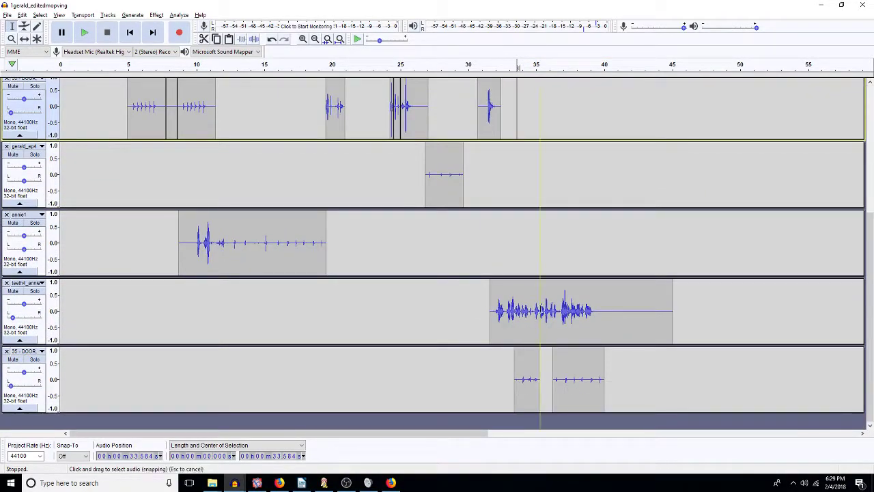
- Center the panning of the new teeth4_annie track and the new footsteps track below it
double_click(540, 308)
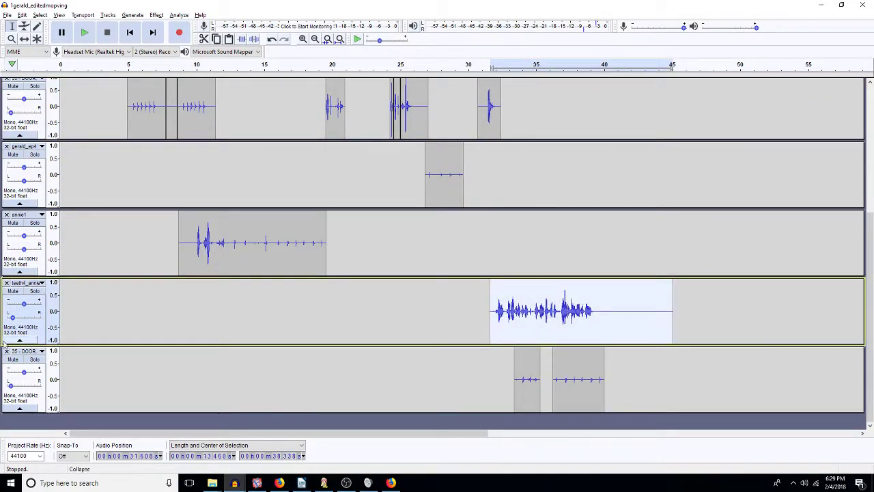
drag(12, 316, 24, 320)
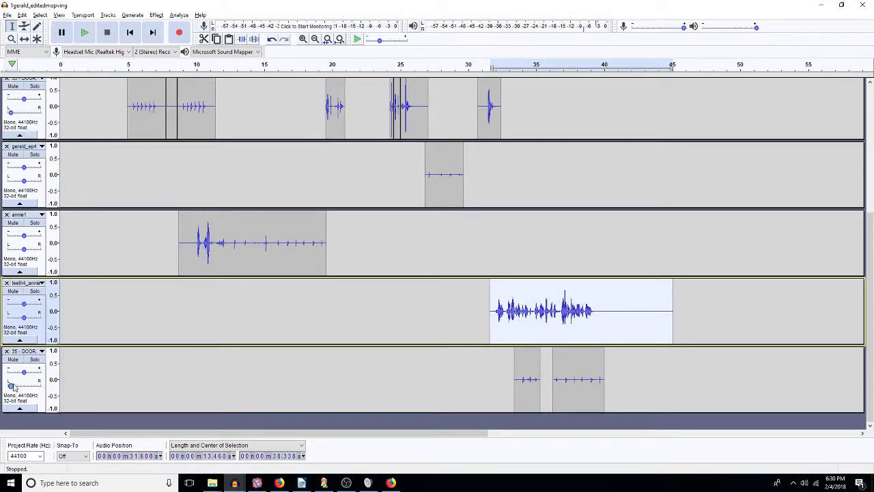
drag(11, 386, 24, 386)
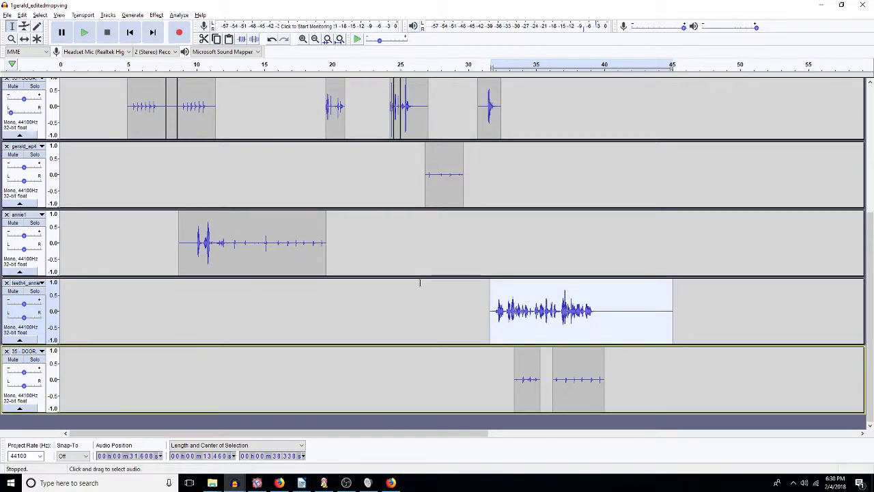
- Select the clips on the newly split teeth4_annie and footsteps tracks and mix and render them into a single track
key(ctrl+Home)
scroll(419, 282, down, 5)
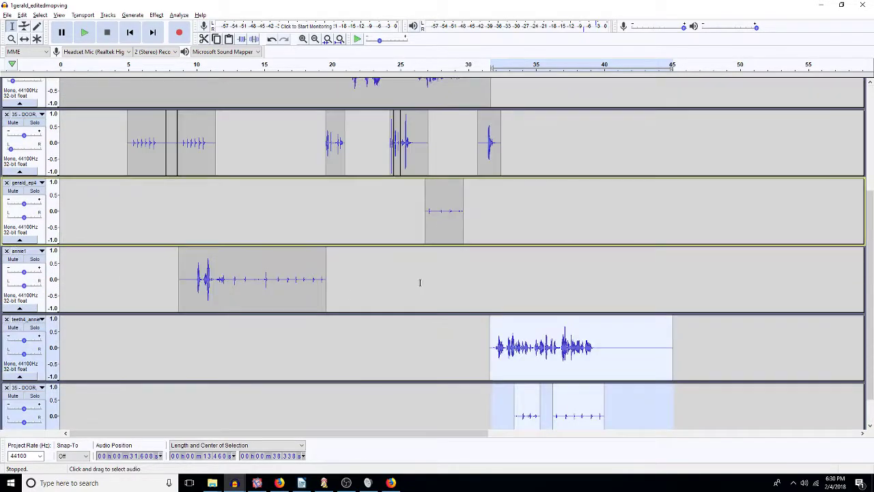
double_click(562, 325)
key(shift+Down)
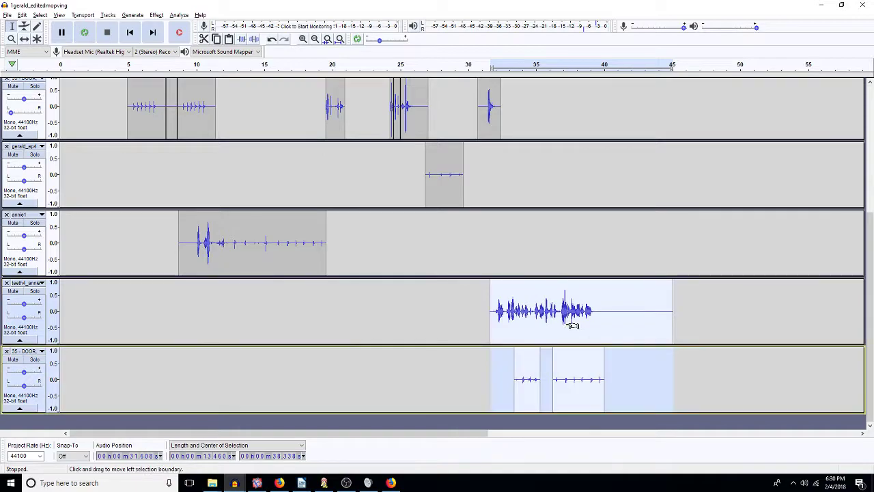
key(ctrl+shift+m)
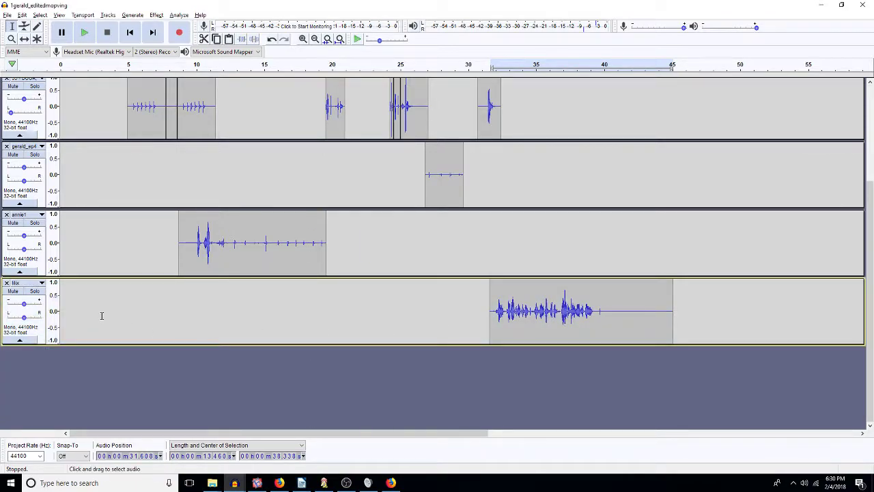
- Rename the new Mix track to annie3
click(42, 283)
click(33, 294)
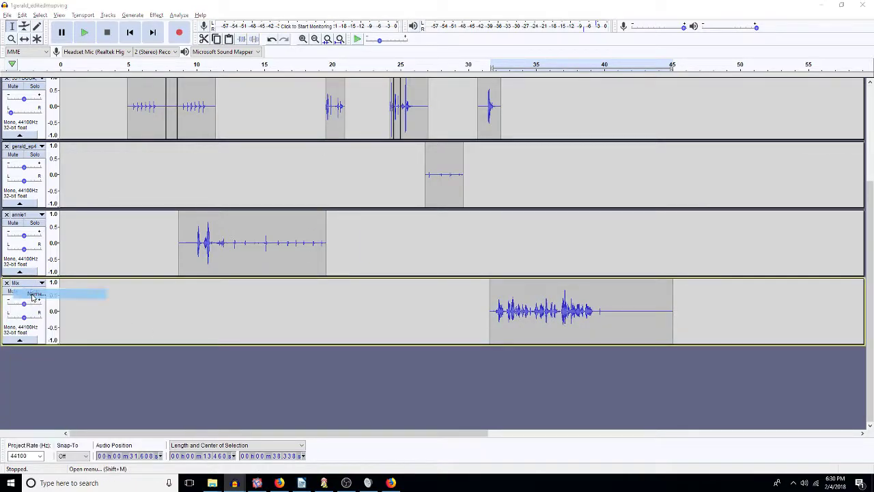
text(annie2)
key(Return)
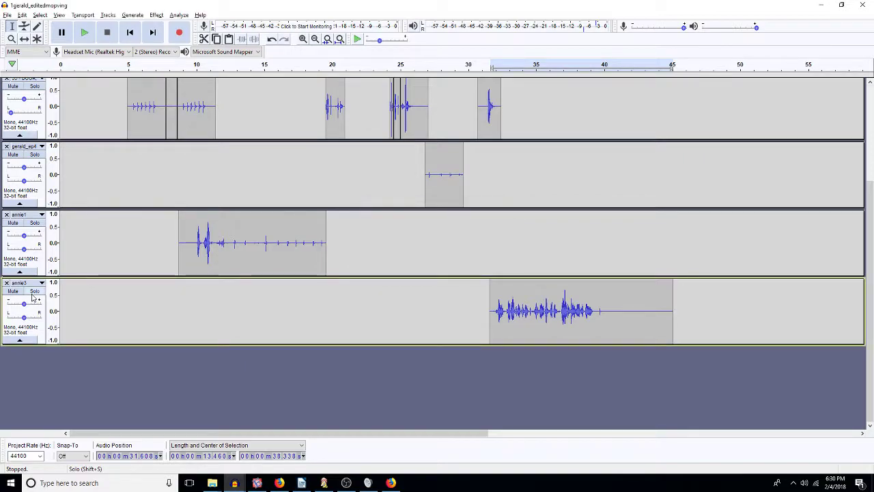
- Duplicate the clips of both gerald_ep4 tracks onto new tracks and delete the two original gerald_ep4 tracks
scroll(34, 297, up, 5)
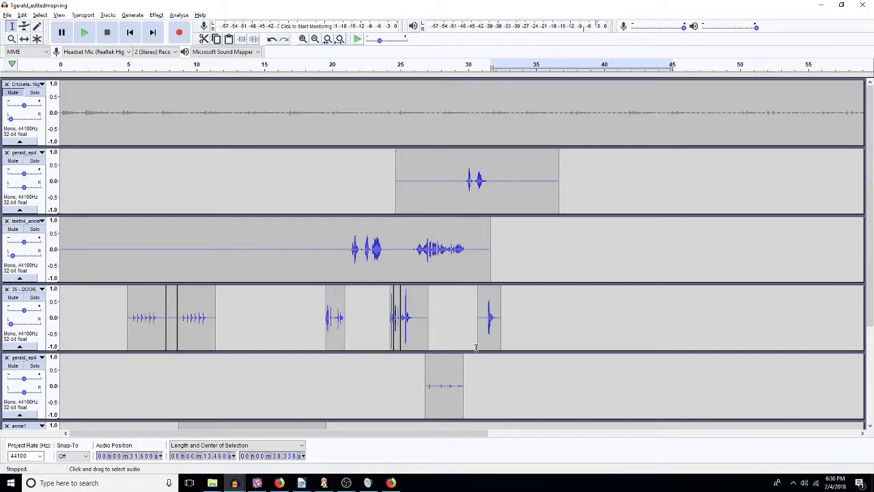
double_click(467, 191)
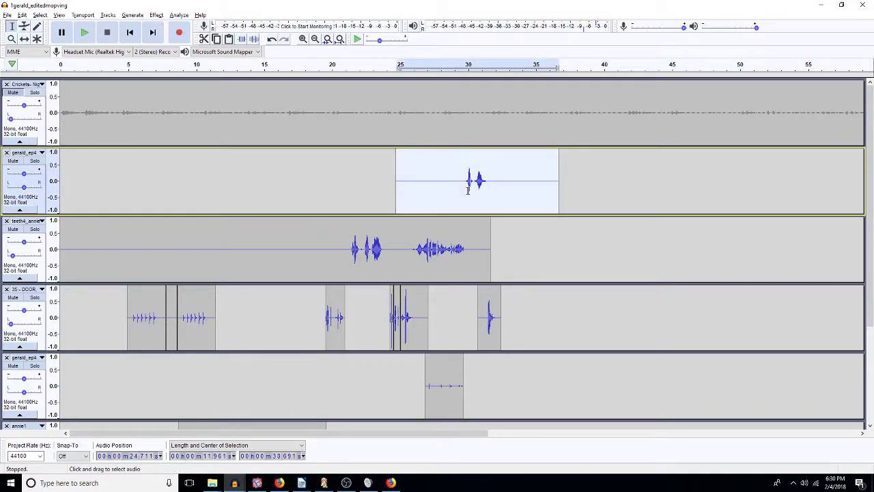
double_click(432, 390)
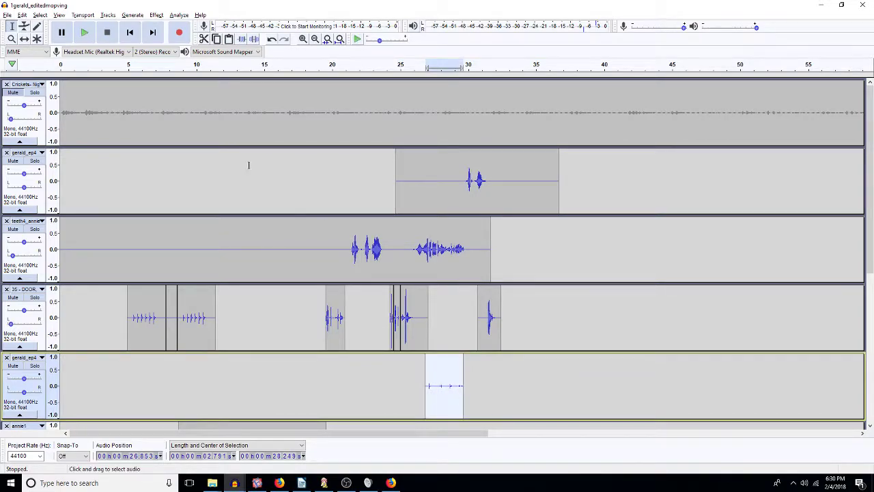
click(6, 153)
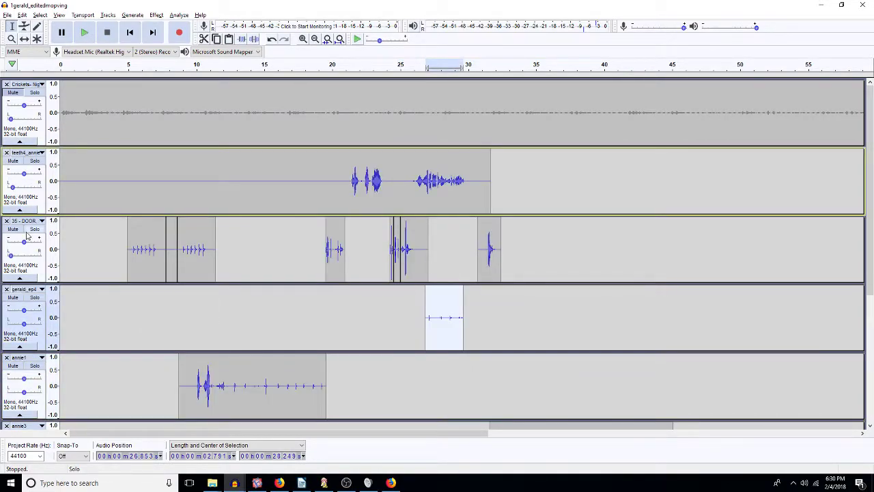
click(7, 290)
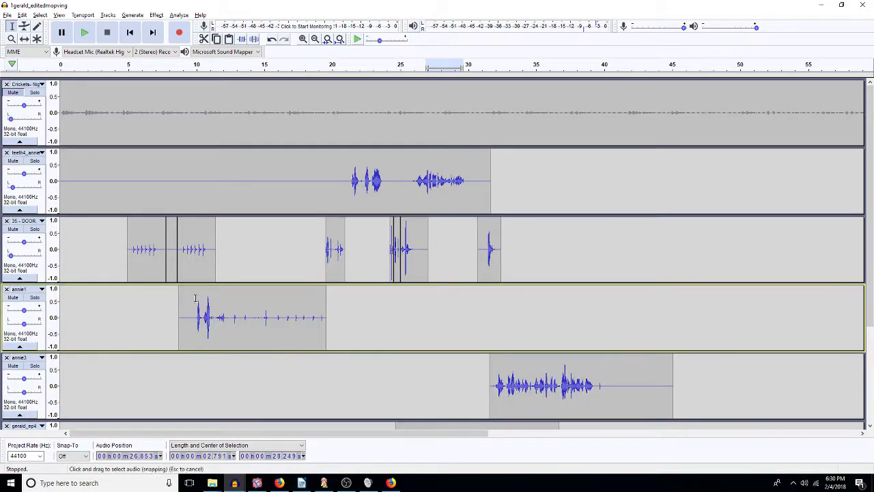
- Select both duplicated gerald_ep4 clips and mix and render them into a single track
scroll(250, 280, down, 3)
double_click(457, 329)
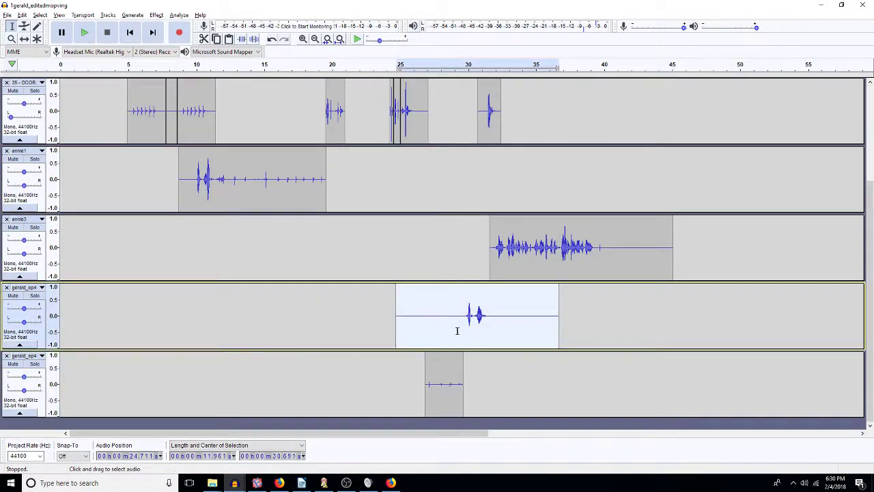
key(shift+Down)
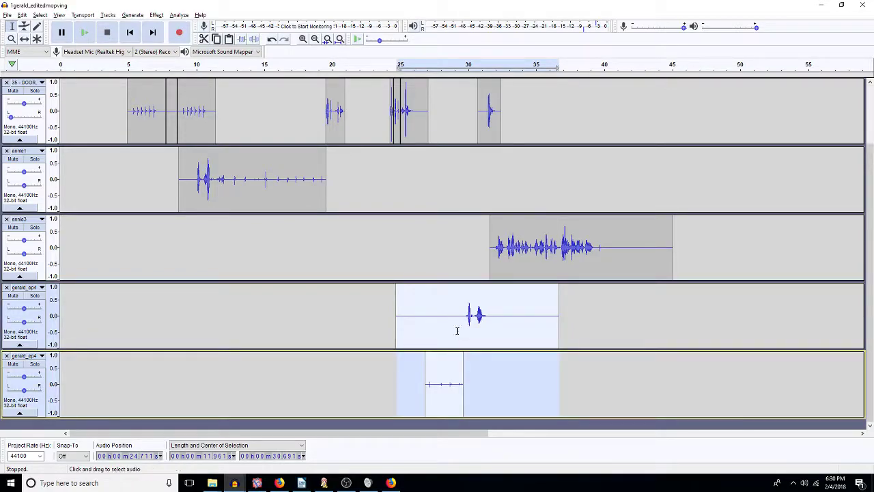
key(ctrl+shift+m)
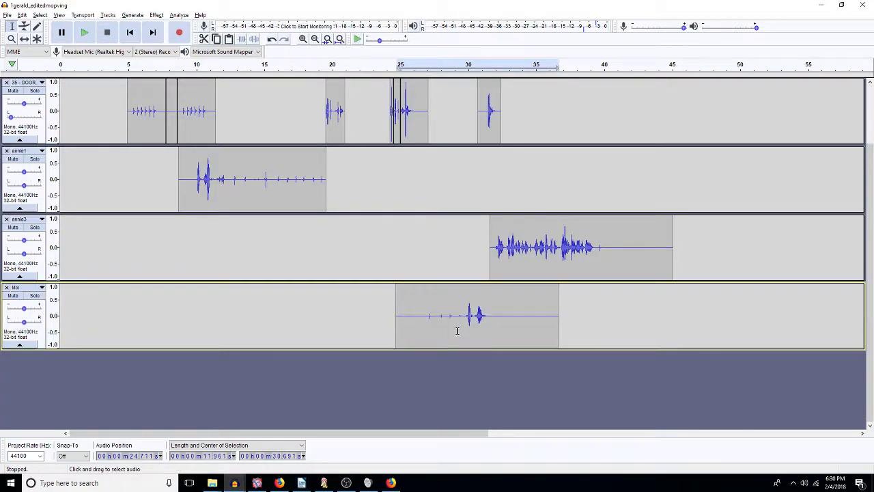
- Rename the rendered gerald_ep4 mix track to gerald
click(42, 287)
click(44, 298)
text(gerald)
key(Return)
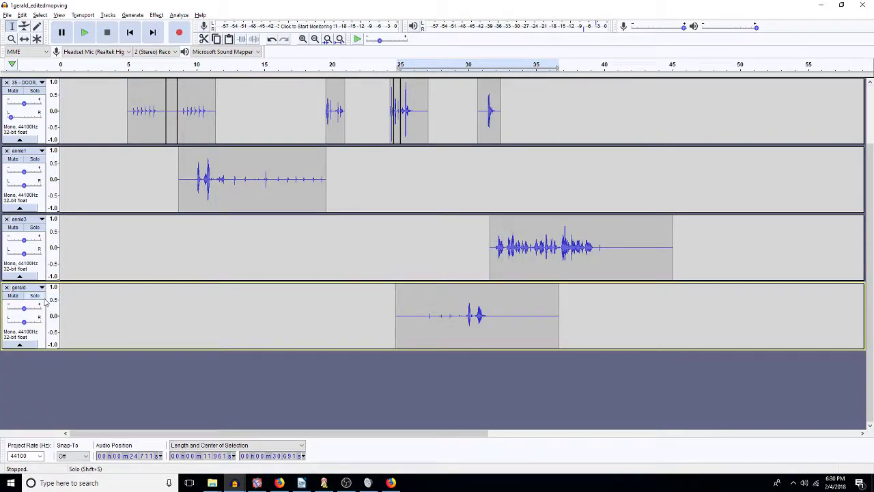
- Try to mix and render the remaining teeth4_annie and door clips, selected from the start to about 33.65 s
scroll(41, 305, up, 3)
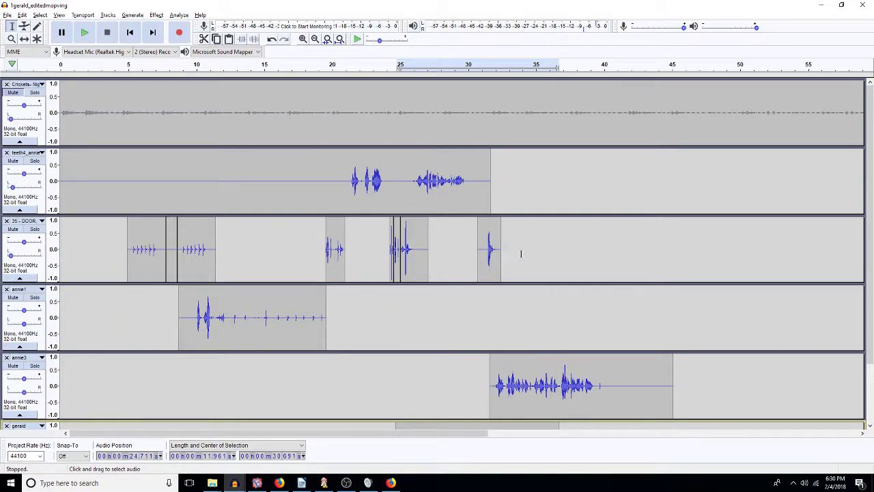
drag(518, 252, 487, 250)
drag(465, 217, 28, 177)
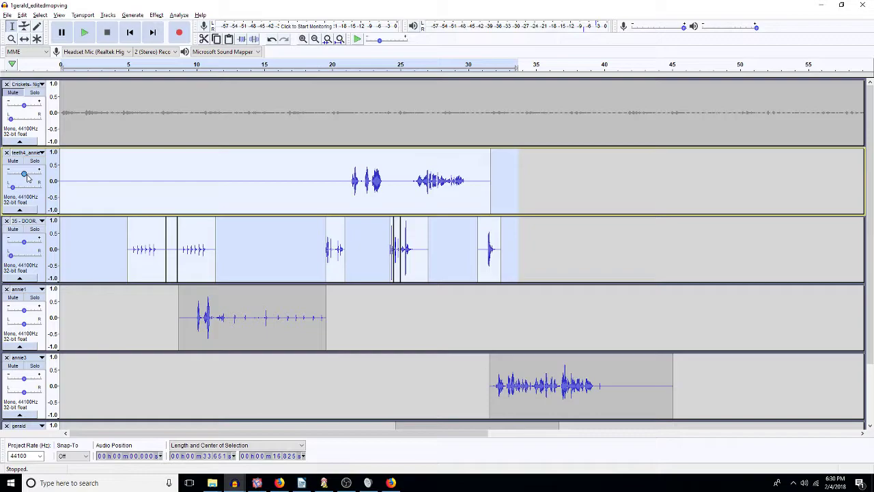
key(ctrl+shift+m)
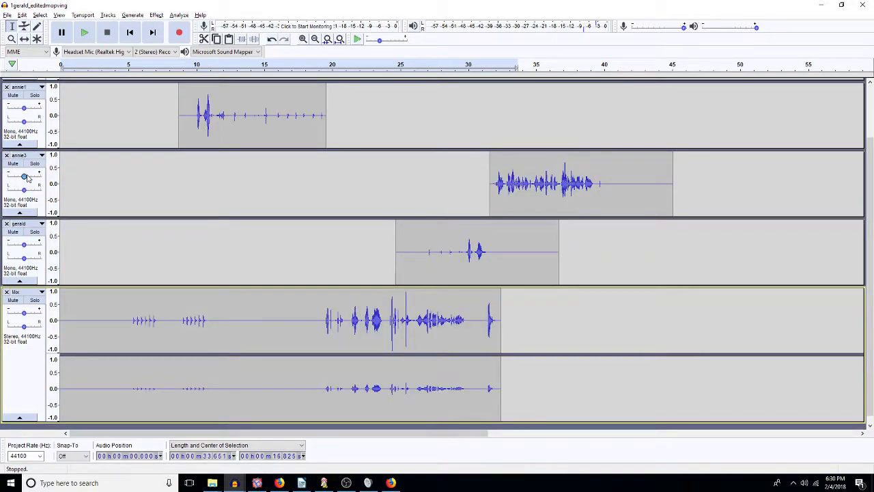
key(ctrl+z)
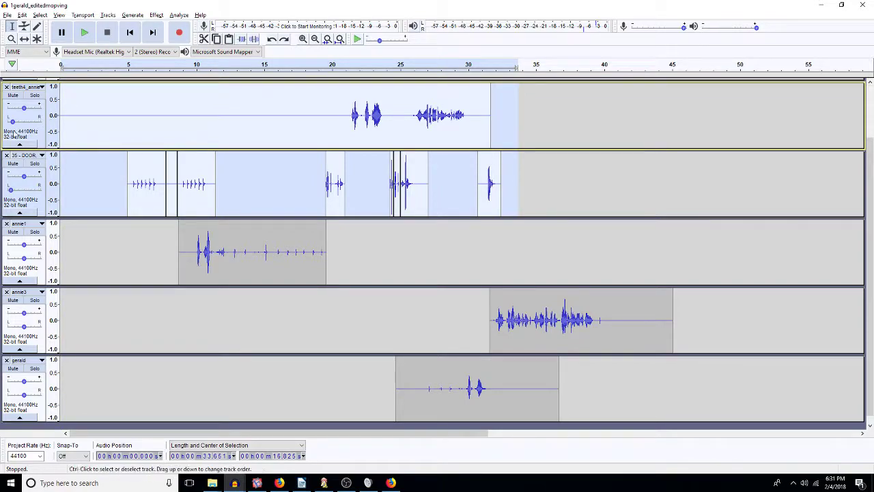
- Center the panning of the selected teeth4_annie and door tracks, and mix and render them into a single track
drag(12, 122, 22, 127)
drag(11, 190, 25, 194)
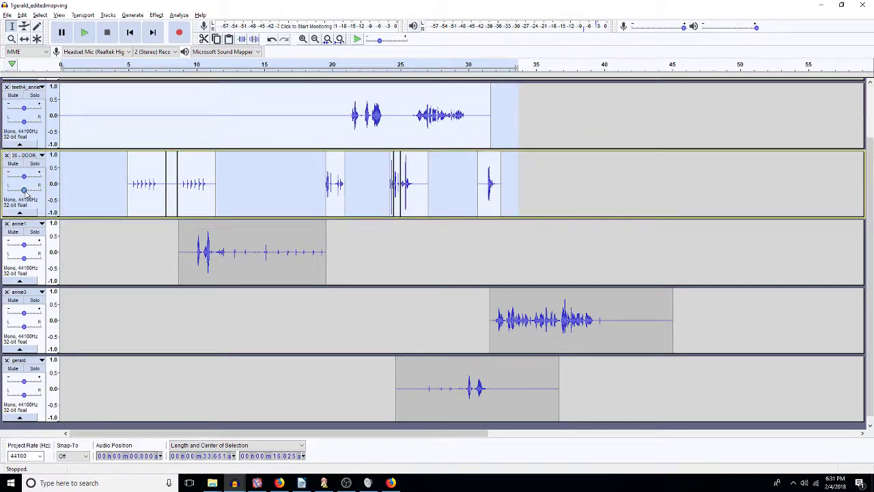
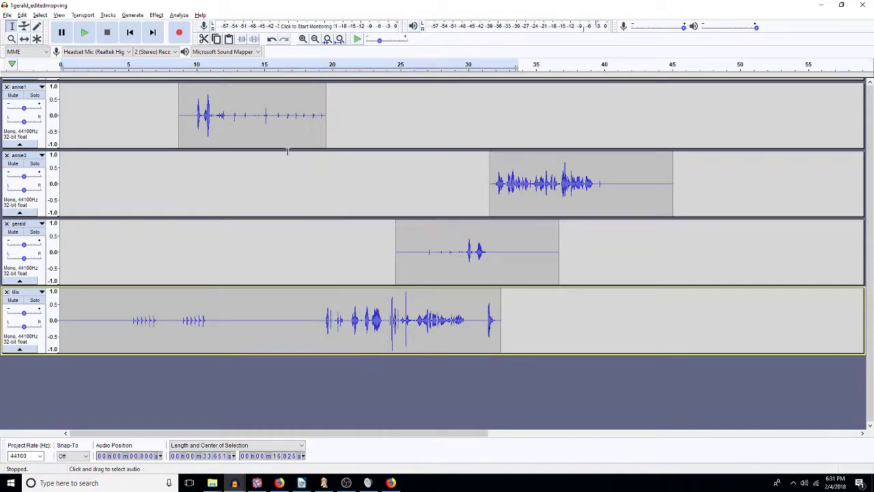
click(246, 132)
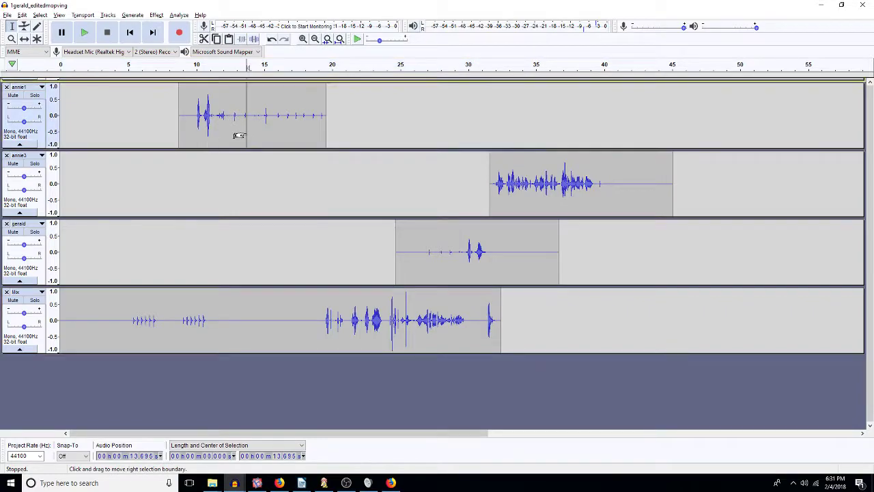
click(313, 211)
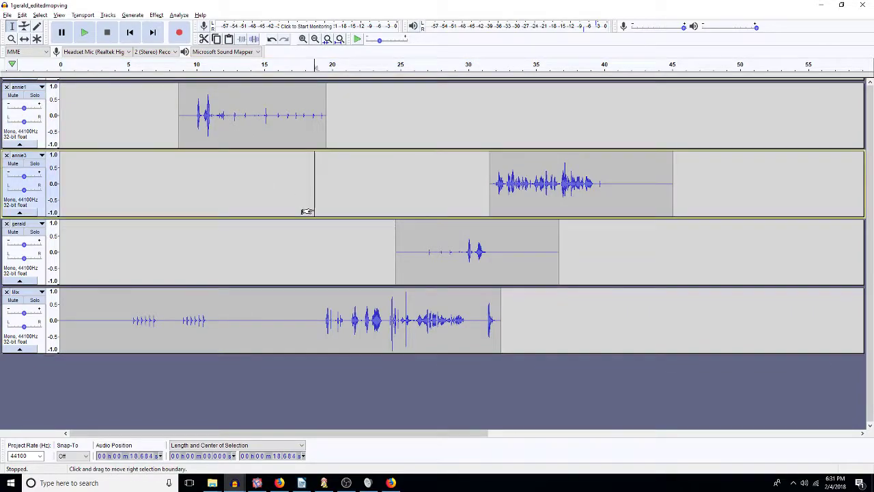
- Pan the Mix track and the gerald track far to the left
scroll(310, 210, up, 2)
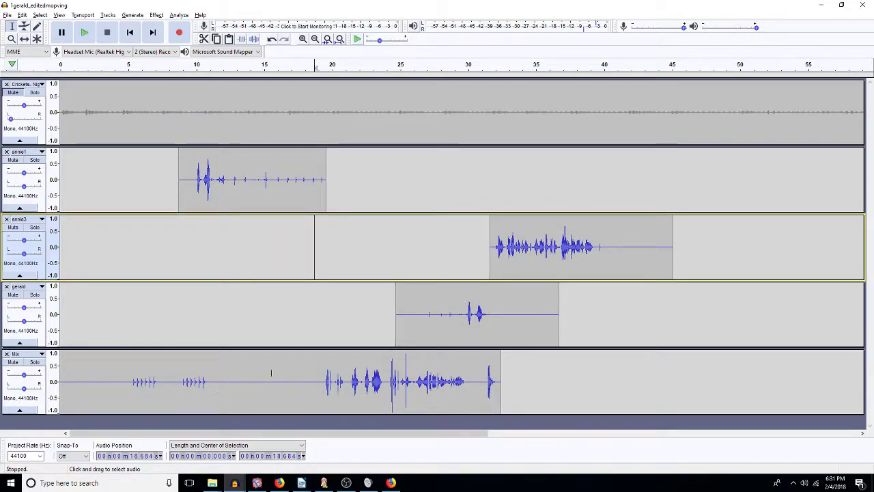
double_click(296, 370)
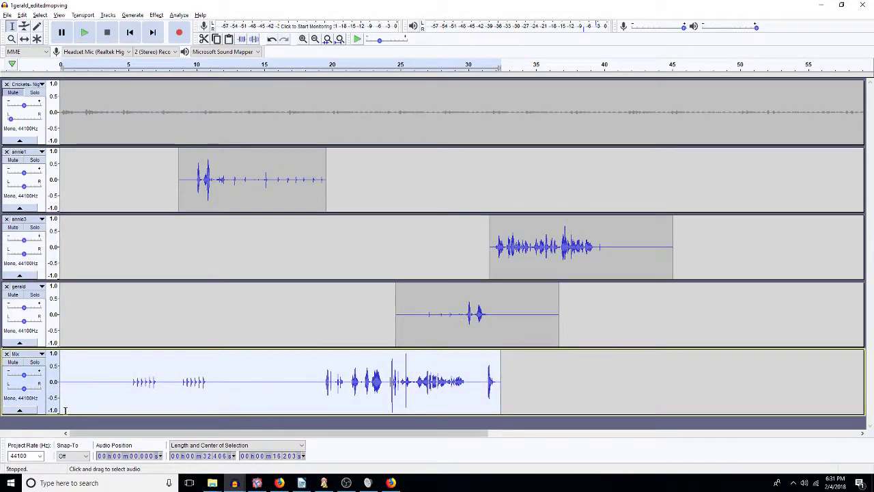
drag(24, 390, 10, 390)
click(540, 241)
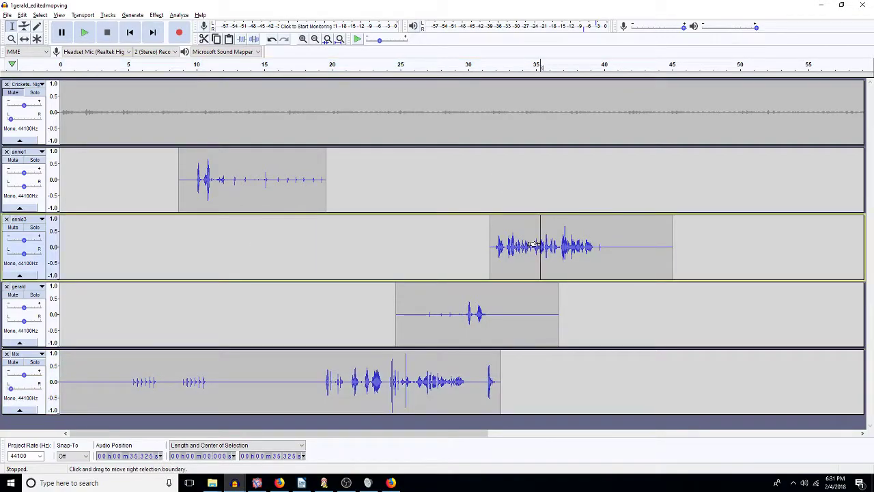
click(504, 322)
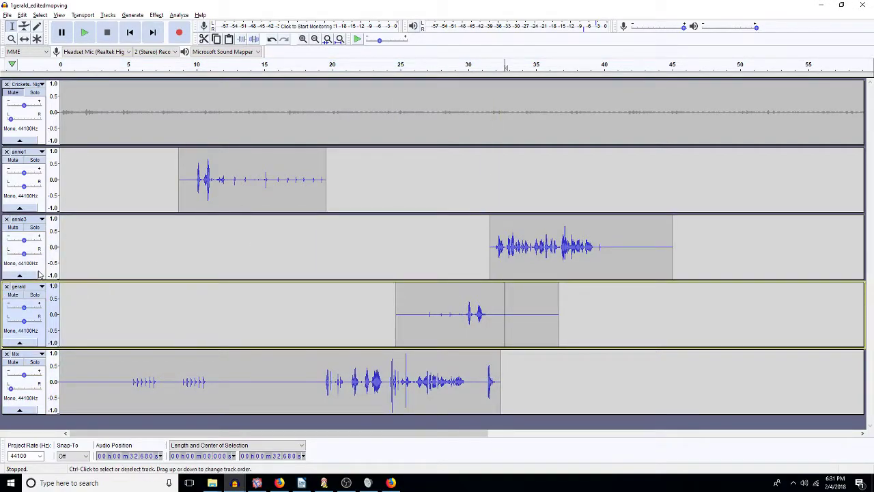
drag(24, 321, 11, 319)
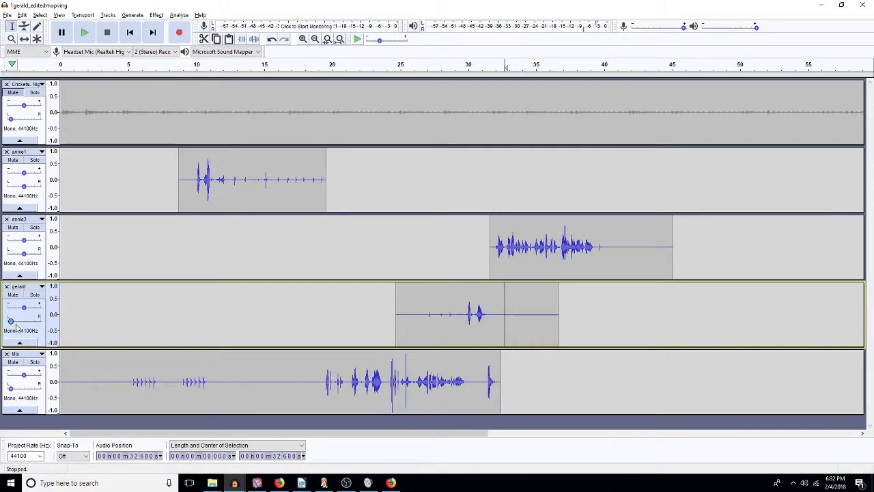
- Replace the annie1 track with two identical copies placed below the other tracks
double_click(228, 185)
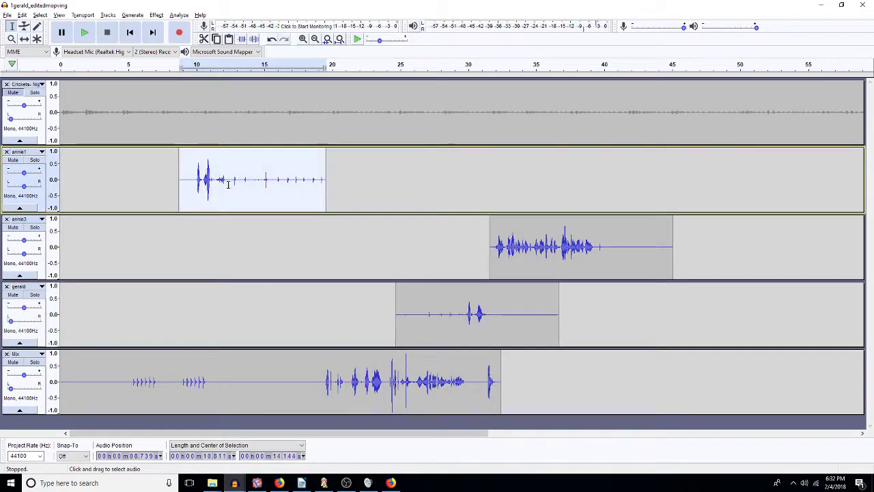
key(ctrl+d)
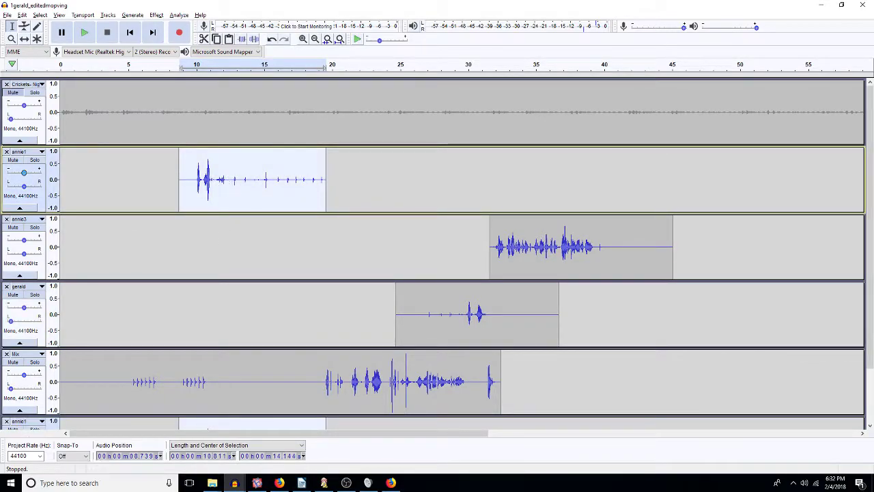
click(7, 152)
double_click(273, 374)
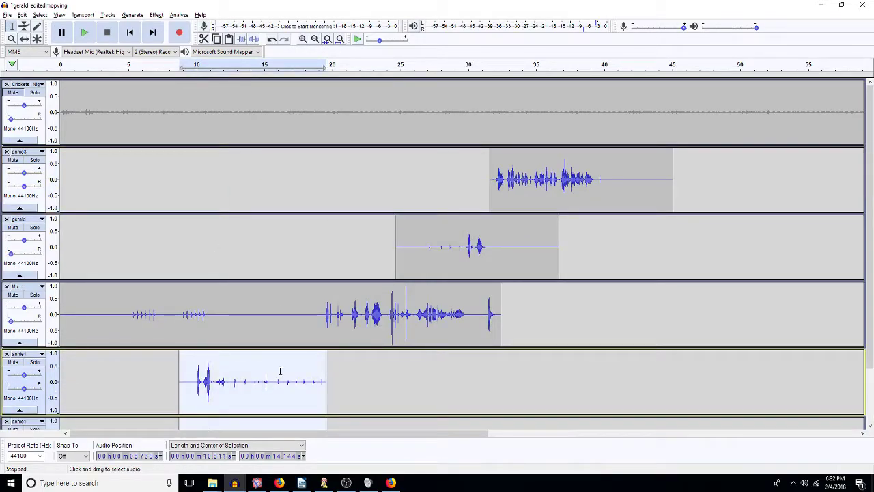
key(ctrl+d)
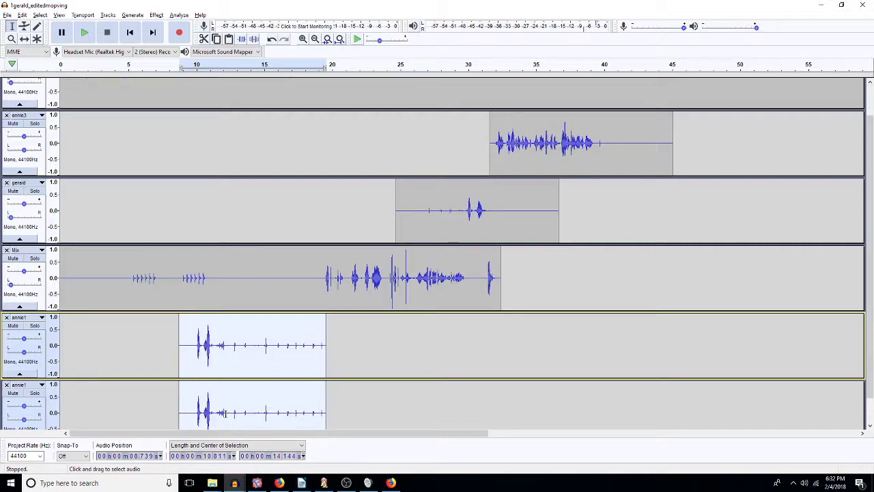
scroll(222, 413, down, 2)
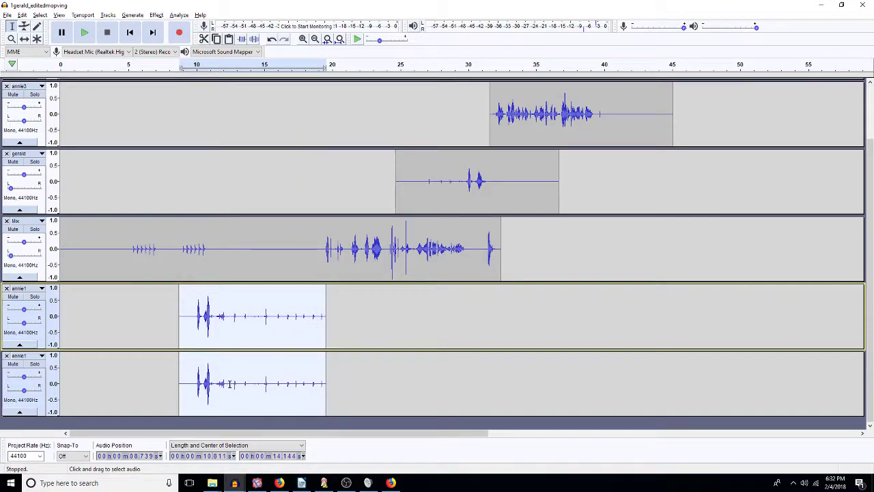
- Silence the opening dialogue in the lower annie1 copy and crossfade from the upper copy to it between about 11 s and the clip end
drag(216, 387, 179, 386)
key(ctrl+l)
click(213, 315)
drag(220, 316, 318, 335)
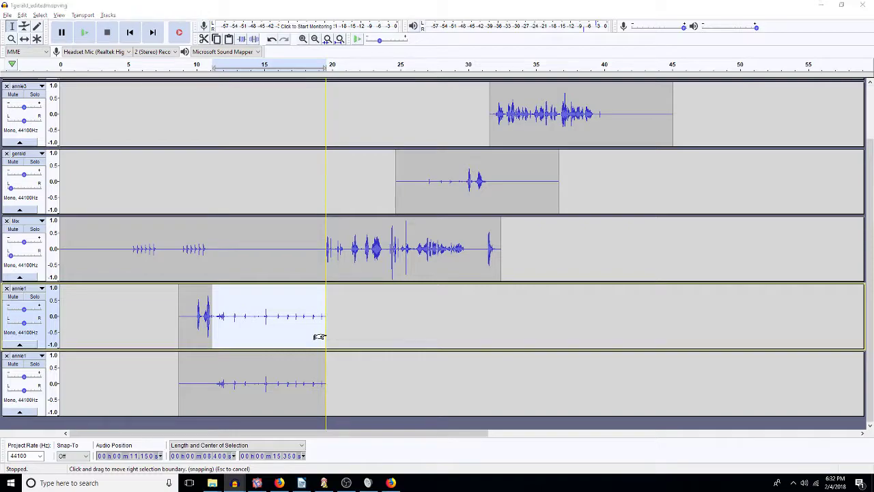
drag(325, 381, 216, 392)
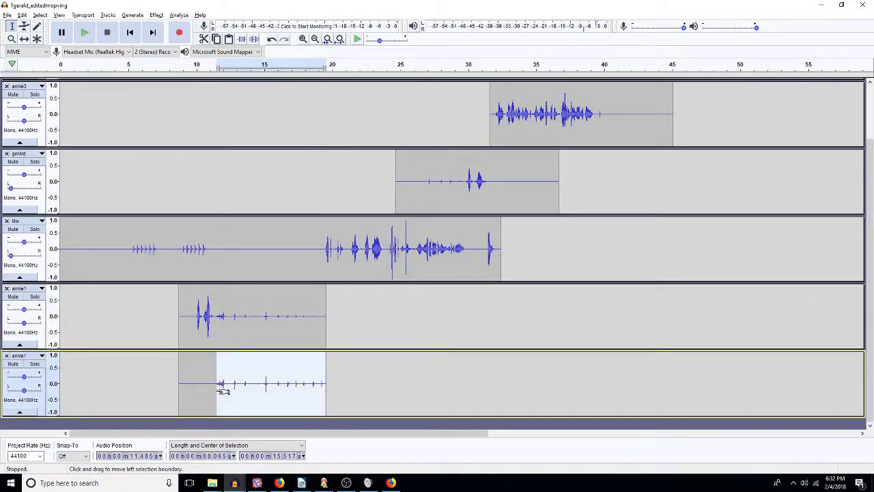
key(ctrl+r)
- Pan the upper annie1 copy far to the right and the lower annie1 copy far to the left
drag(24, 322, 39, 323)
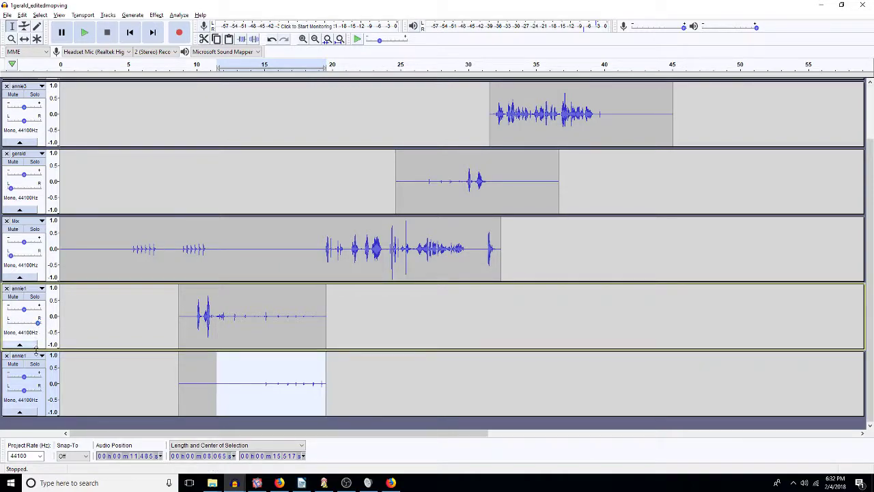
drag(24, 390, 10, 391)
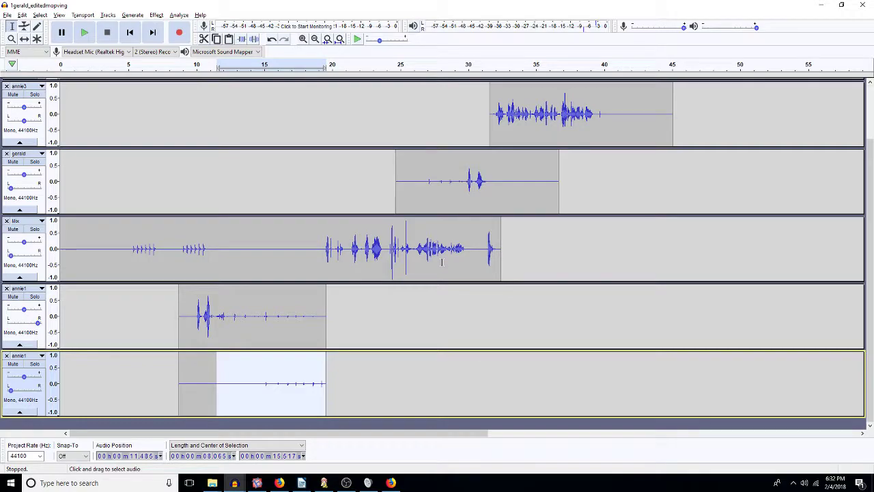
- Replace the annie3 track with two identical copies placed below the annie1 tracks
scroll(441, 261, up, 1)
double_click(554, 176)
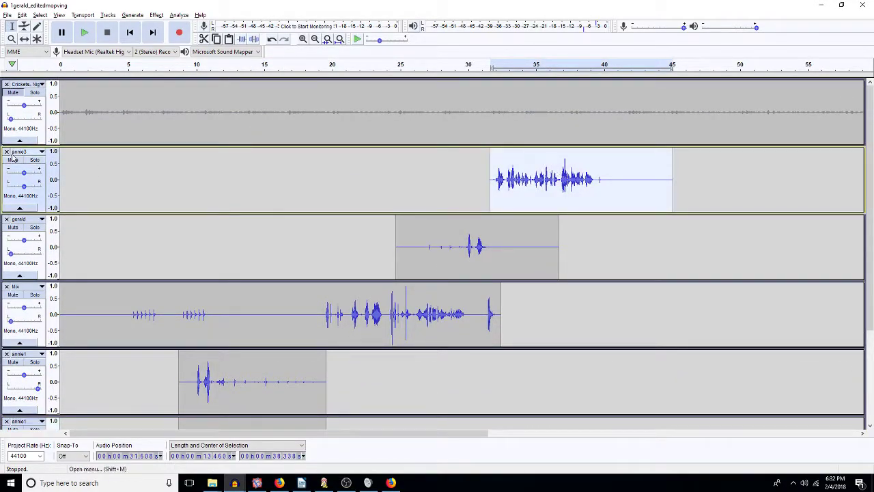
key(ctrl+shift+Down)
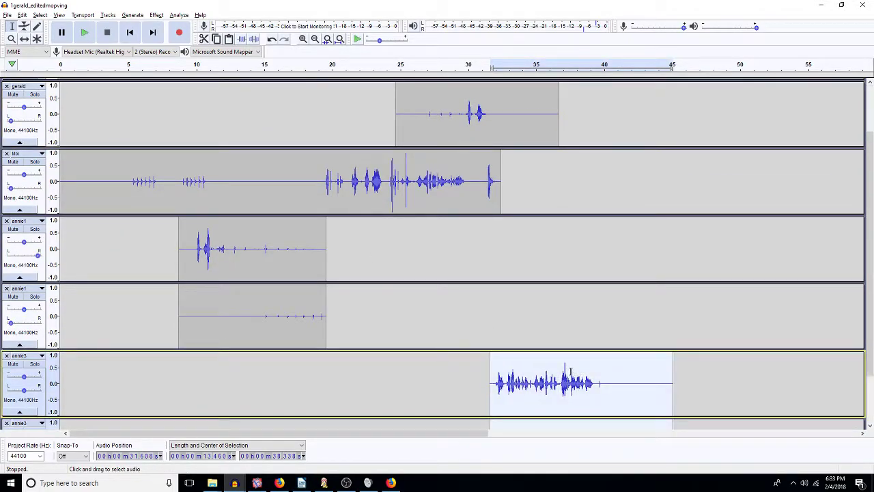
key(ctrl+d)
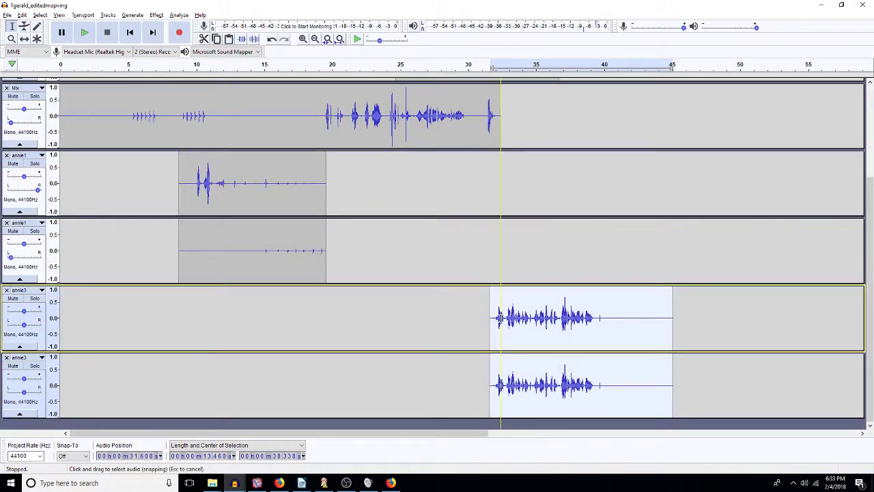
- Pan the upper annie3 copy far left and the lower slightly right, and fade out the upper copy from about 33.8 s to 39.7 s
drag(509, 334, 598, 334)
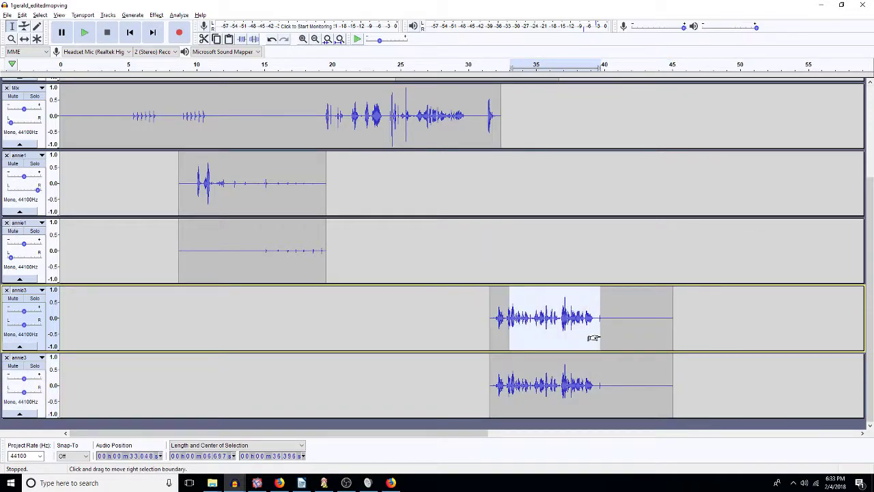
mouse_move(517, 344)
mouse_down()
mouse_move(531, 333)
mouse_move(519, 335)
mouse_up()
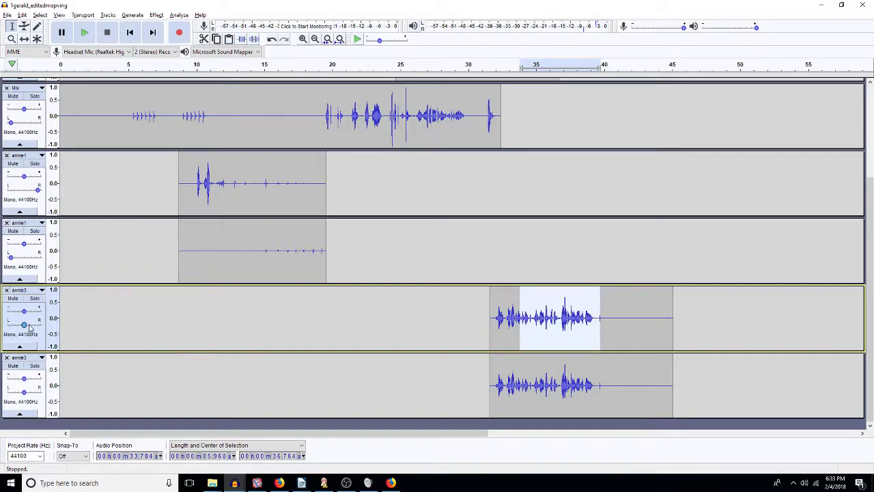
scroll(17, 327, up, 2)
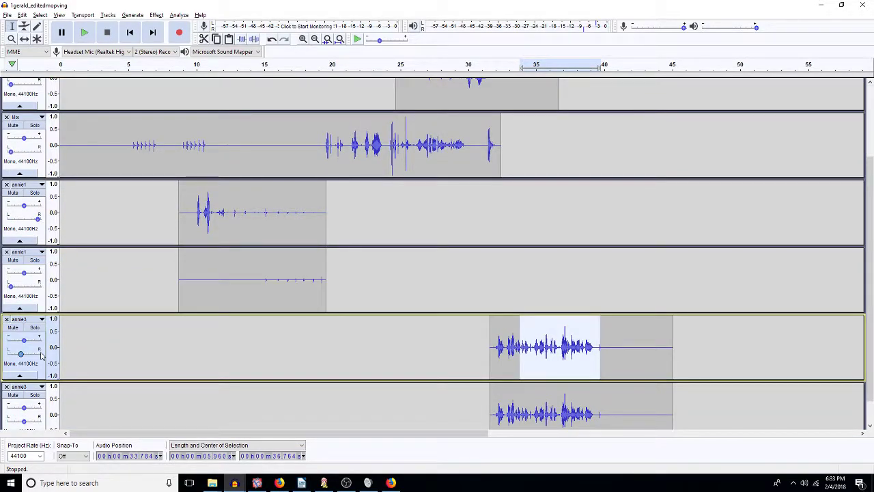
drag(21, 354, 8, 357)
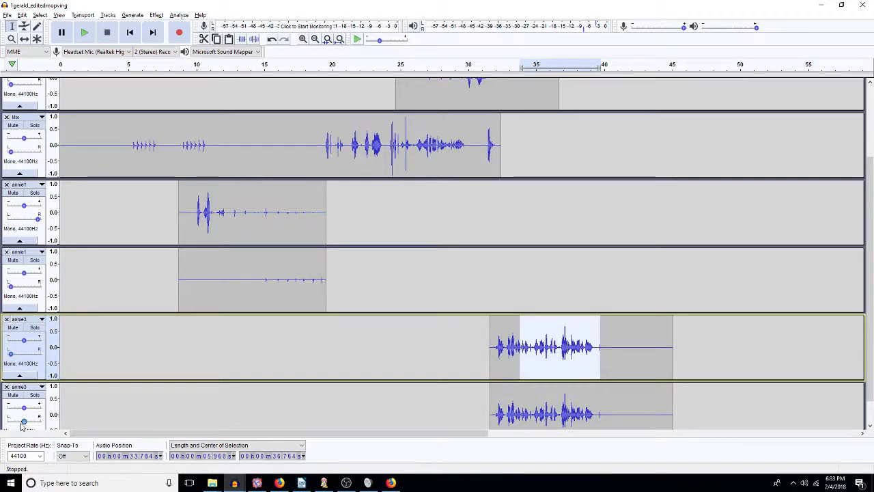
drag(23, 422, 26, 423)
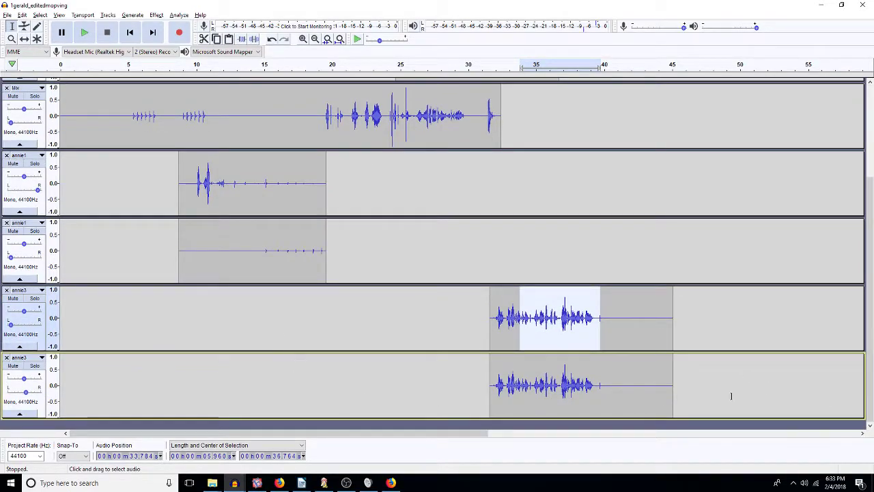
key(ctrl+r)
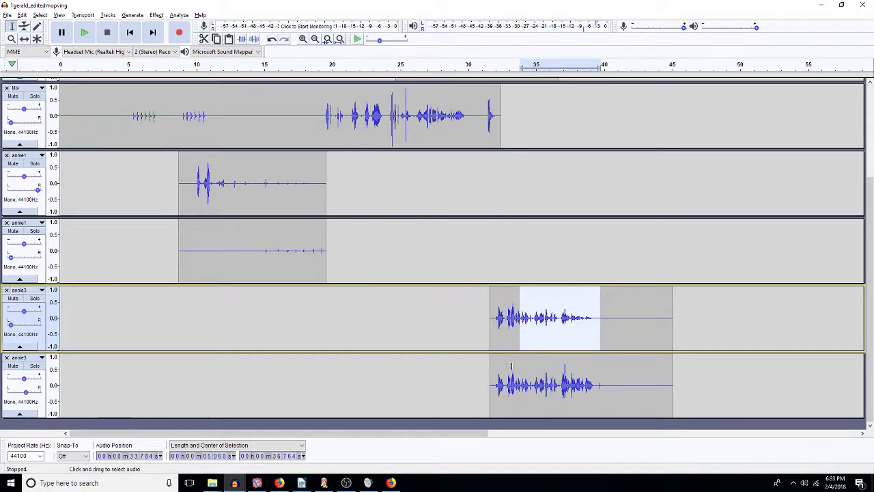
- Silence the opening words of the lower annie3 copy and fade it in from about 33.45 s to 39.9 s
drag(519, 382, 489, 387)
key(ctrl+l)
drag(602, 388, 515, 396)
key(ctrl+r)
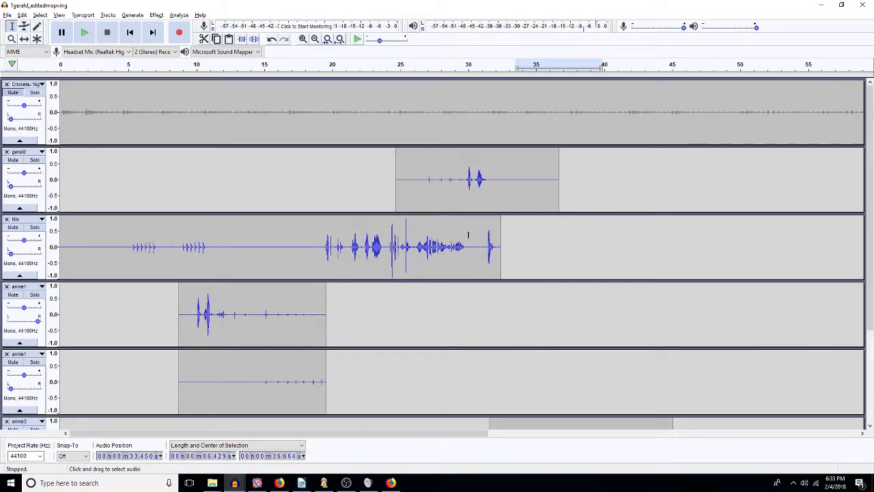
- Listen to the panned scene from the start and again from about 19.6 s
scroll(468, 235, down, 3)
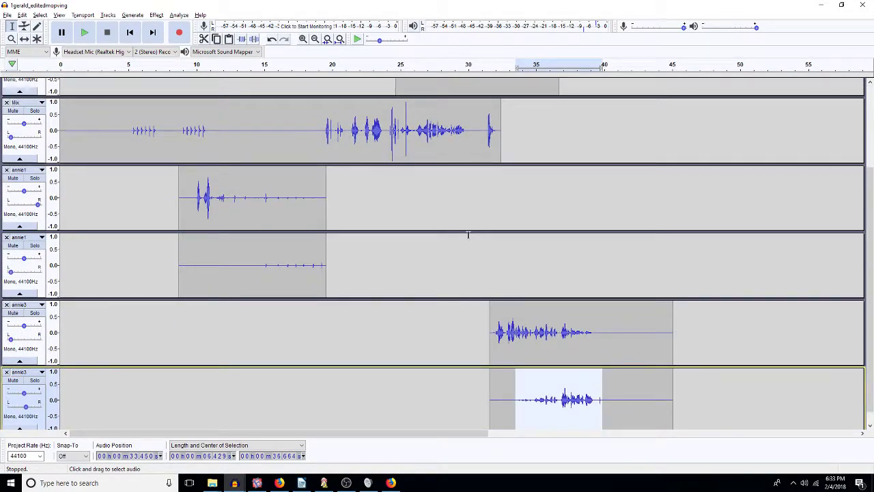
key(Home)
key(space)
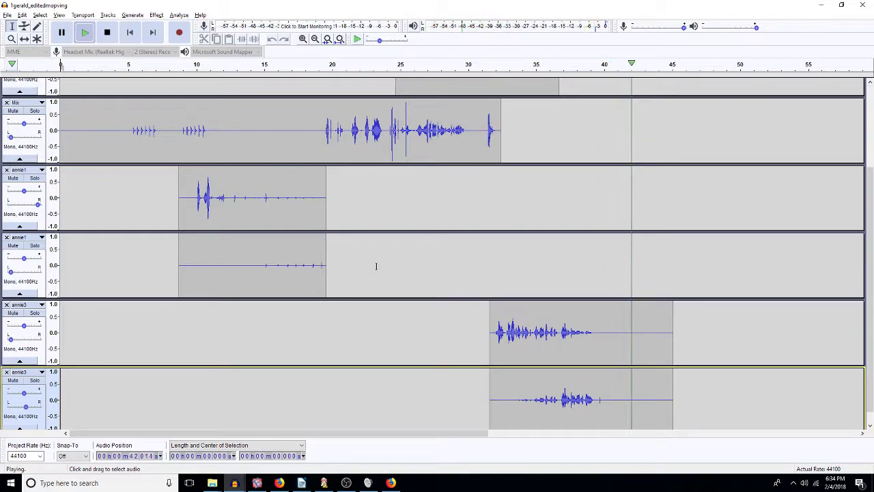
key(space)
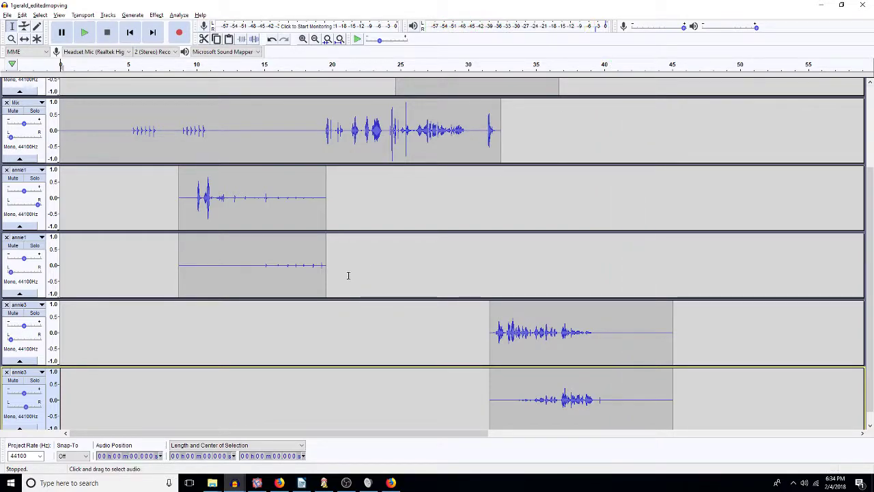
scroll(402, 245, up, 3)
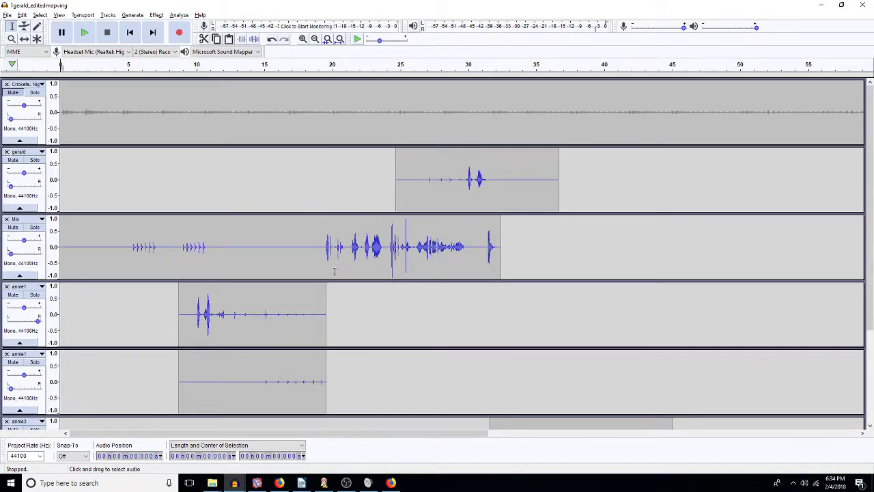
click(320, 257)
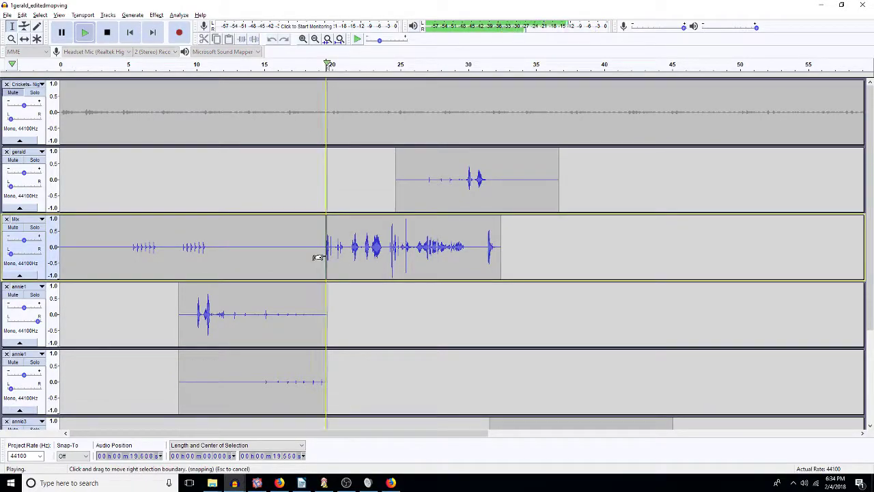
click(337, 240)
- Amplify the Crickets track by -10 dB from the start to about 20.6 s and apply a 1000 Hz, 6 dB Low Pass Filter there
click(340, 135)
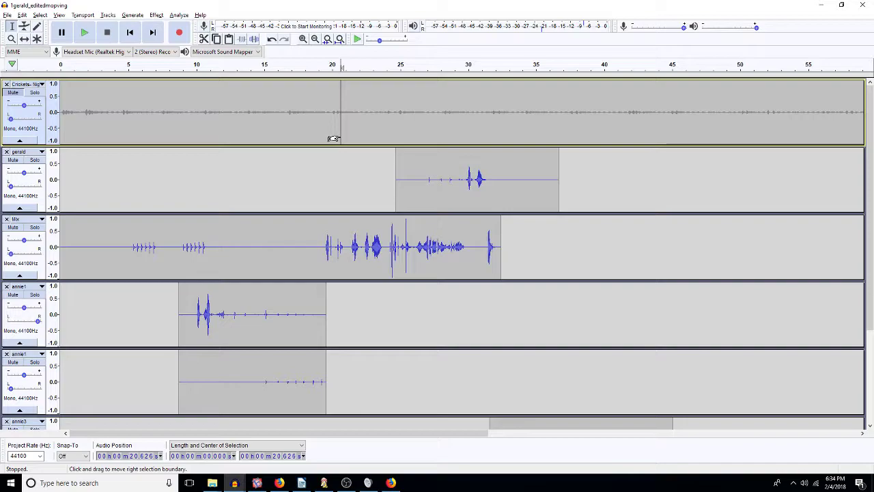
key(shift+Home)
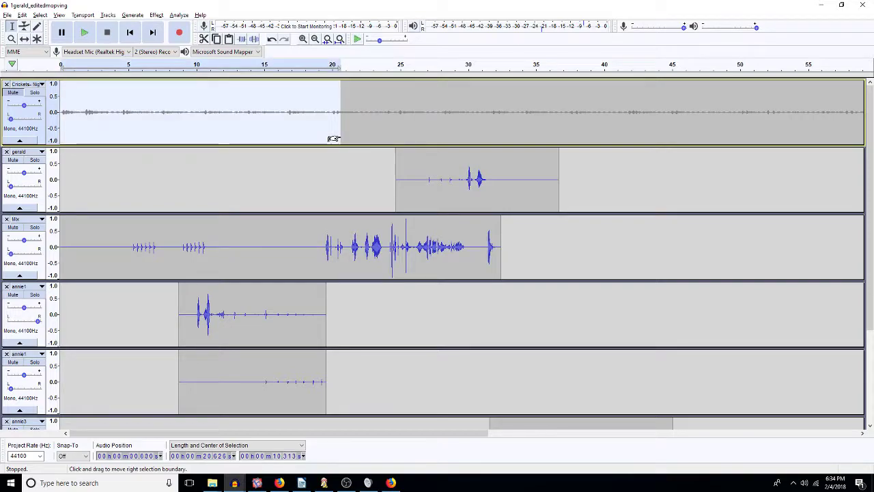
key(ctrl+r)
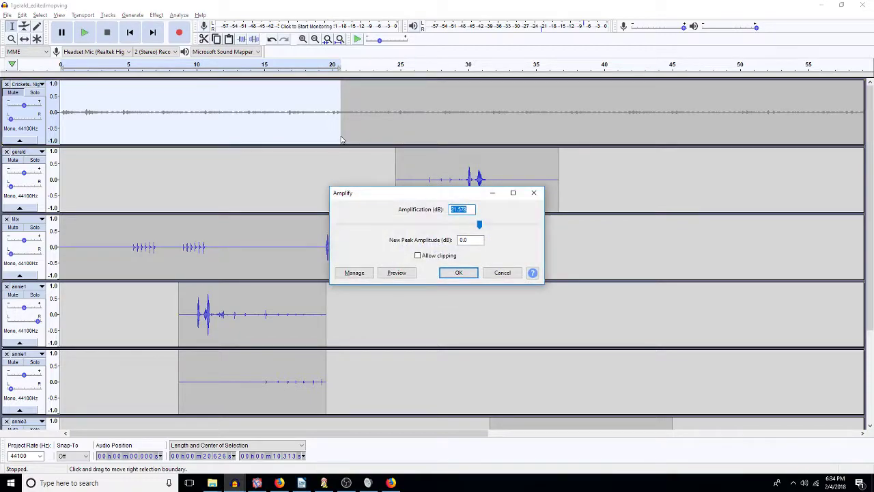
text(-)
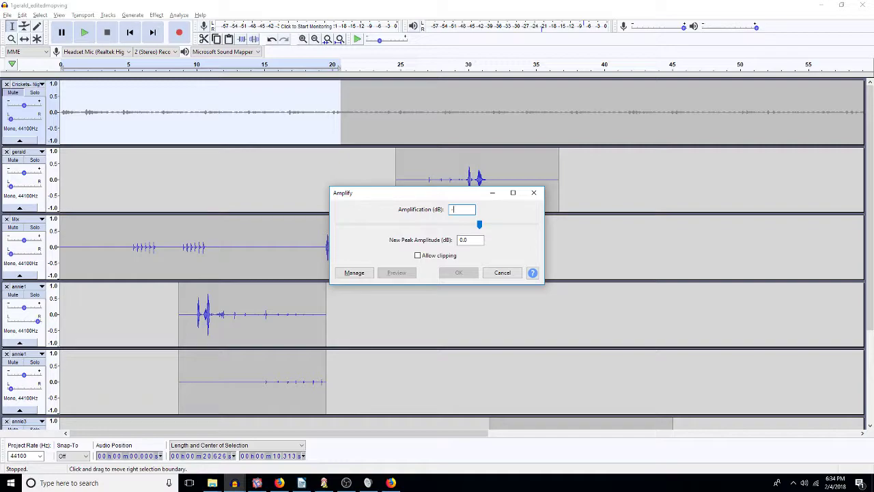
text(10)
key(Return)
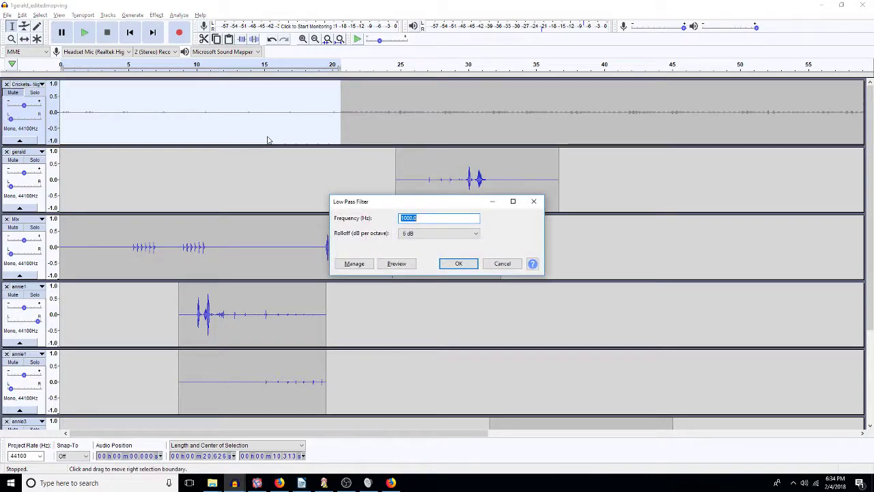
key(Return)
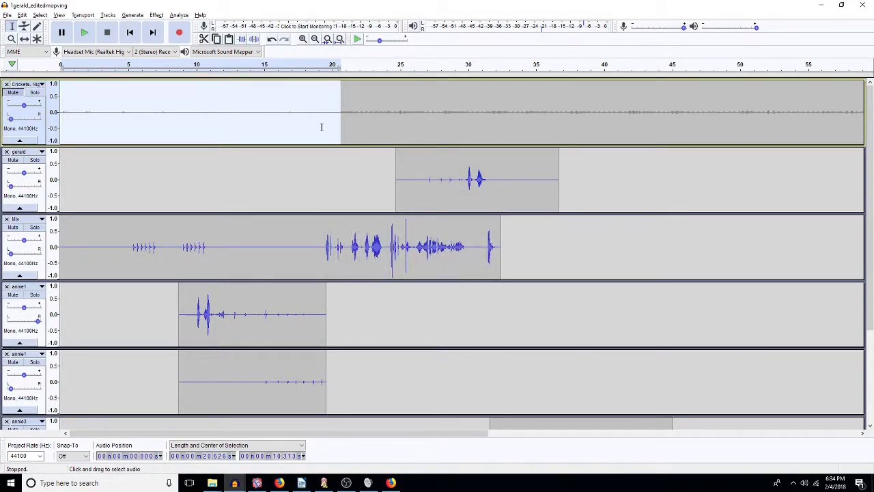
- Unmute the Crickets track and play the scene from about 17.4 s to check the change in the ambience
click(351, 128)
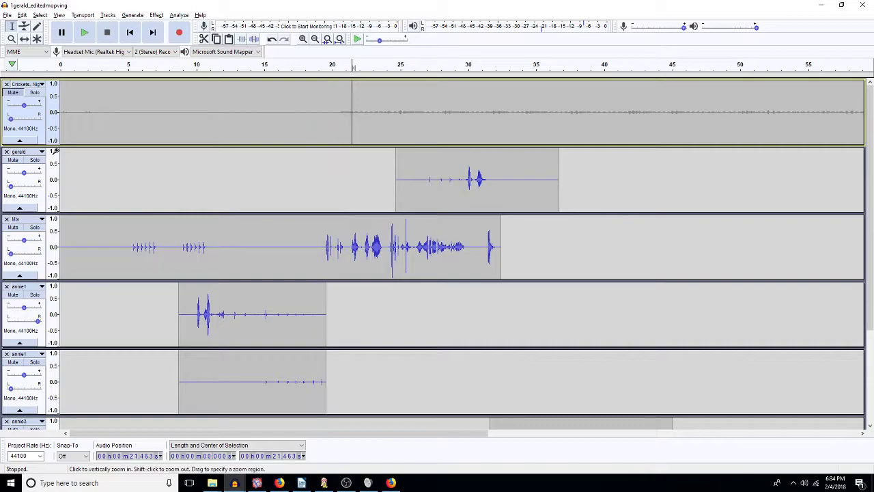
click(36, 95)
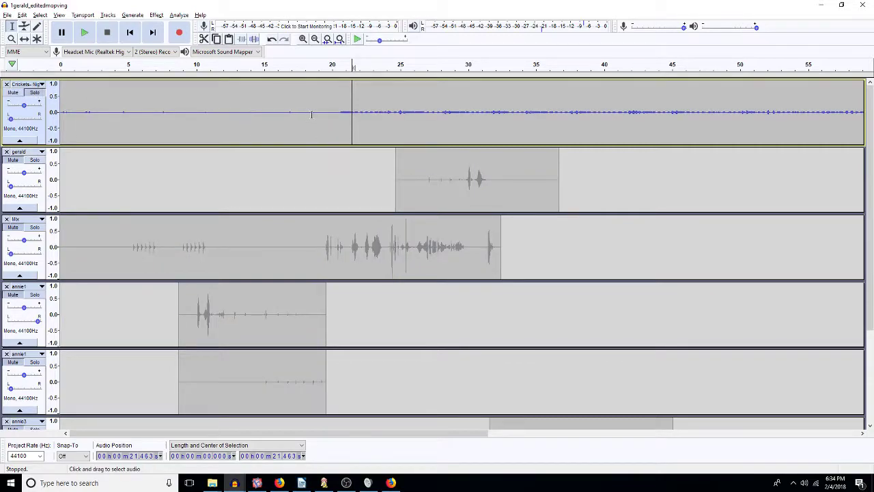
click(36, 94)
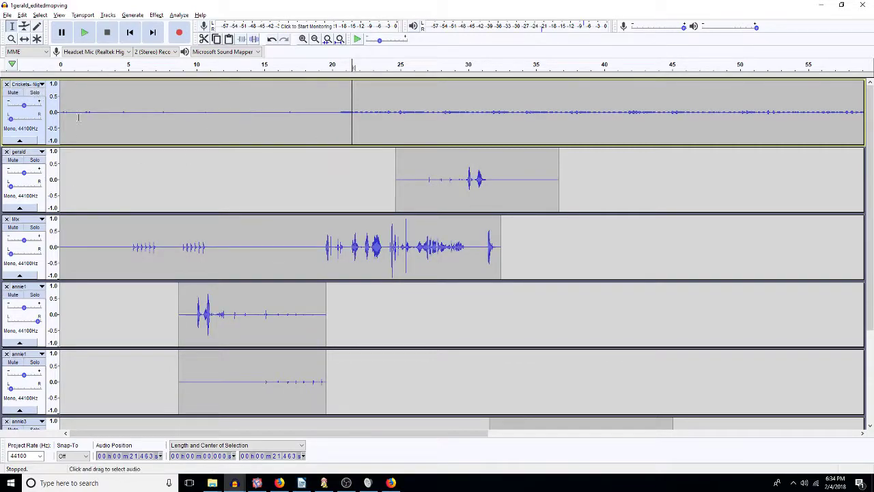
click(298, 128)
key(space)
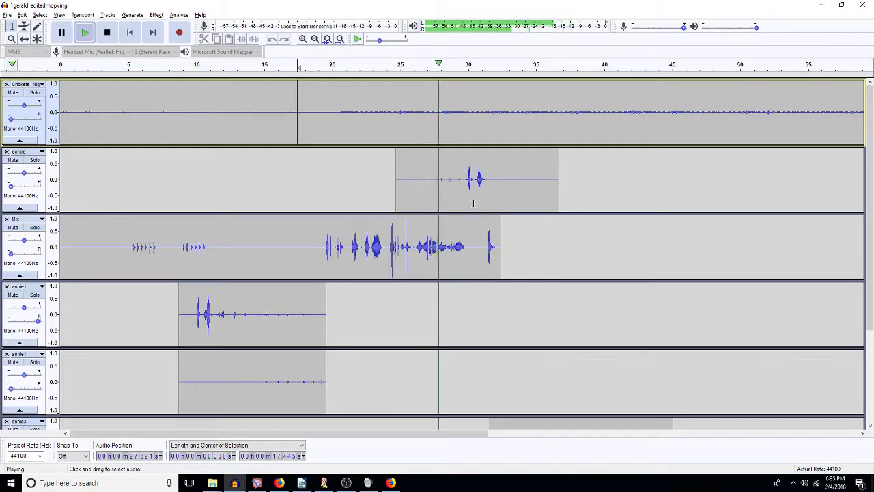
click(489, 135)
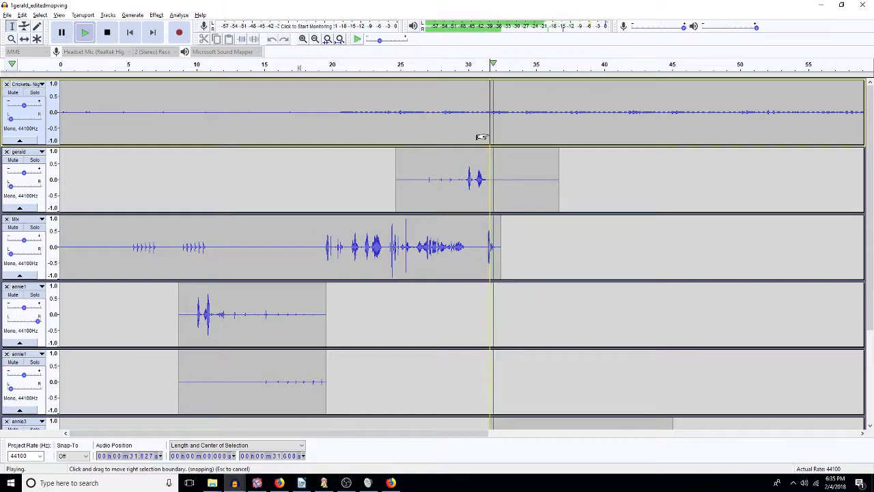
- Amplify the Crickets track by -10 dB from about 31.5 s to its end
key(space)
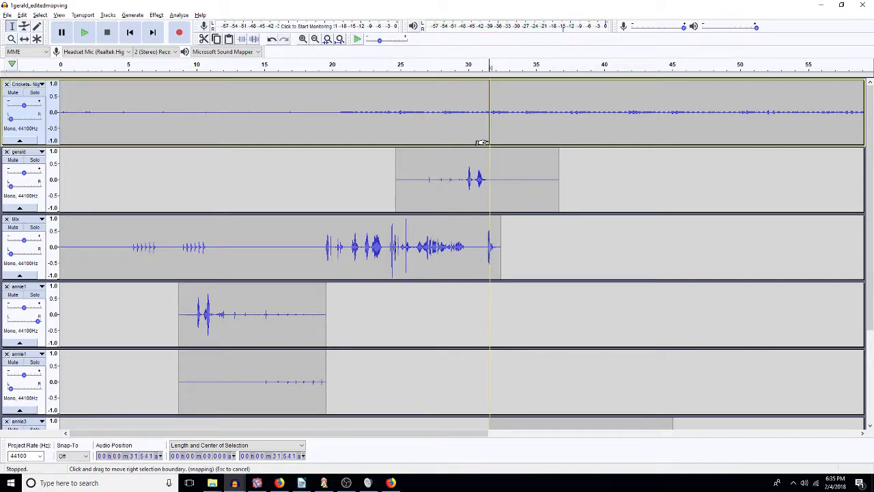
key(shift+End)
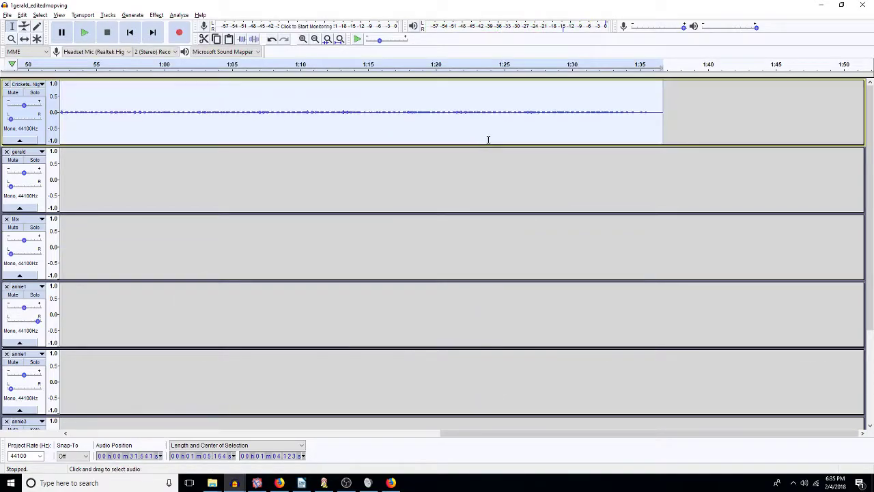
key(ctrl+r)
text(-10)
key(Return)
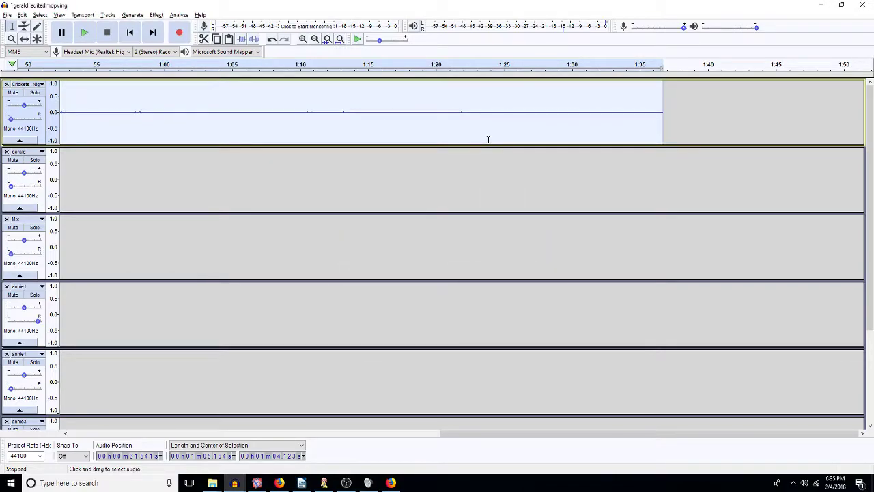
key(ctrl+r)
key(Return)
- Delete the part of the Crickets track that runs past about 47.2 s
click(340, 40)
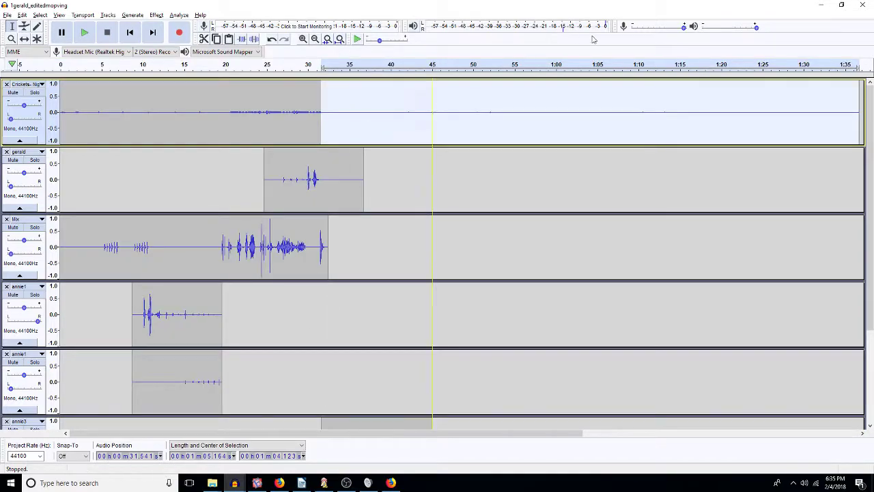
scroll(482, 138, down, 3)
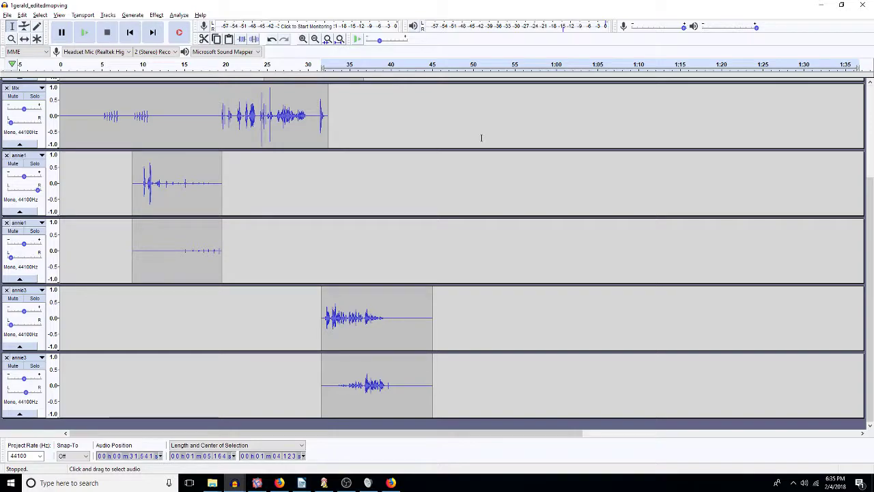
key(ctrl+shift+f)
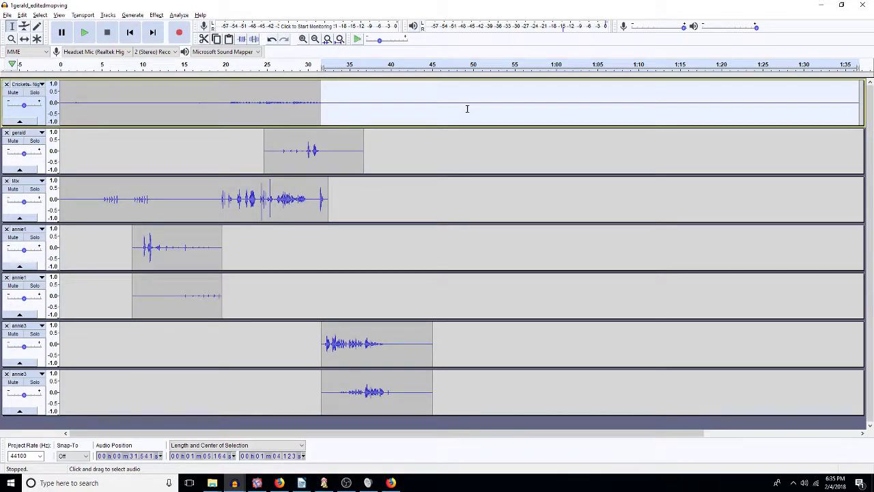
click(449, 110)
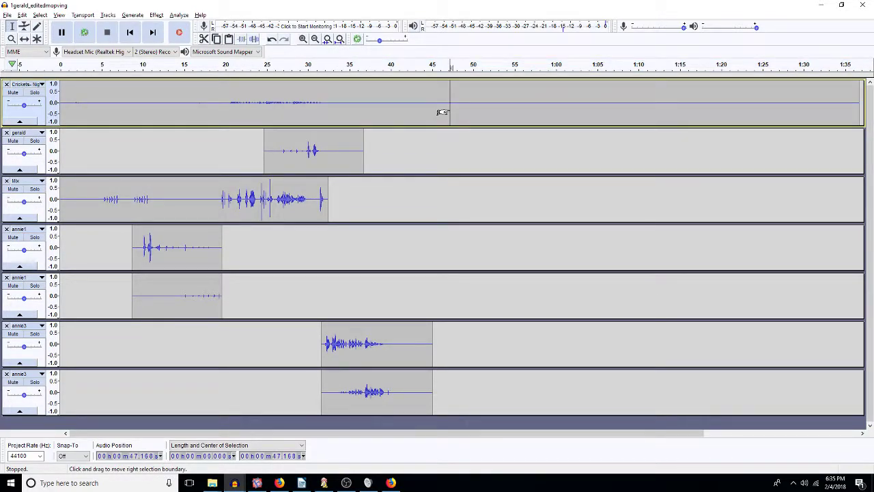
key(shift+End)
drag(456, 110, 441, 112)
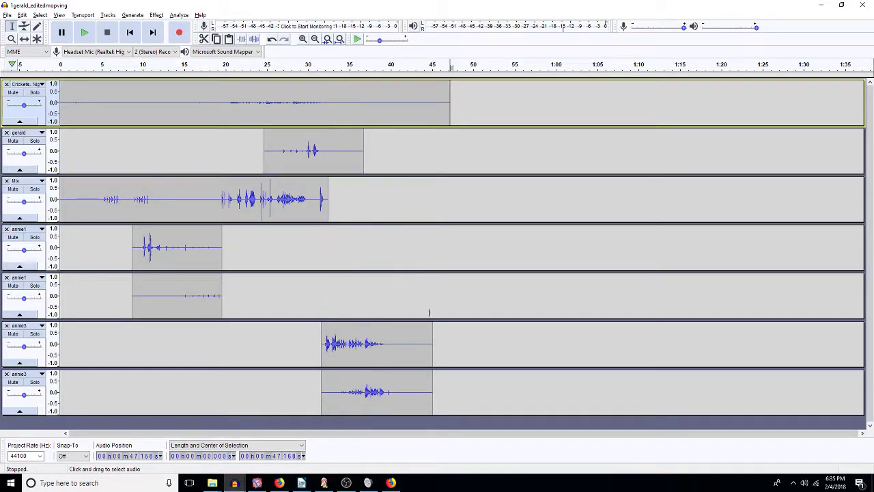
- Mix and render the gerald, Mix, annie1 and annie3 tracks from the start to about 46 s into a new track
drag(443, 351, 82, 259)
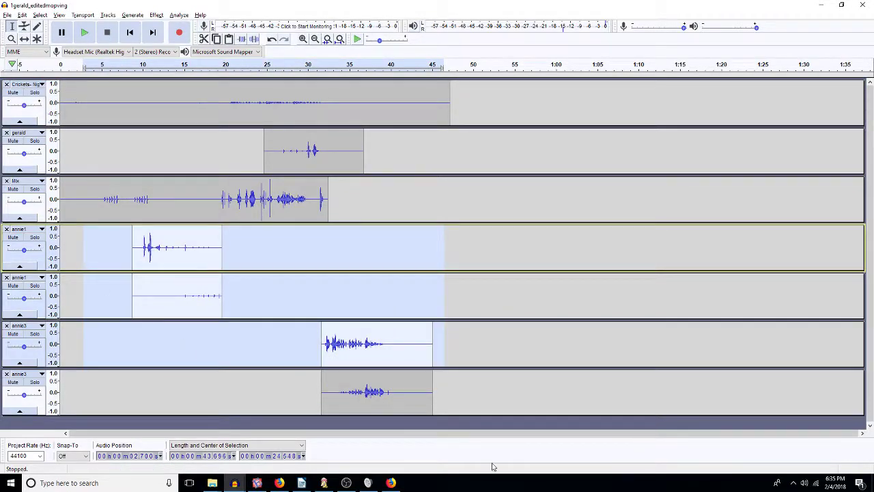
click(440, 392)
drag(439, 391, 53, 180)
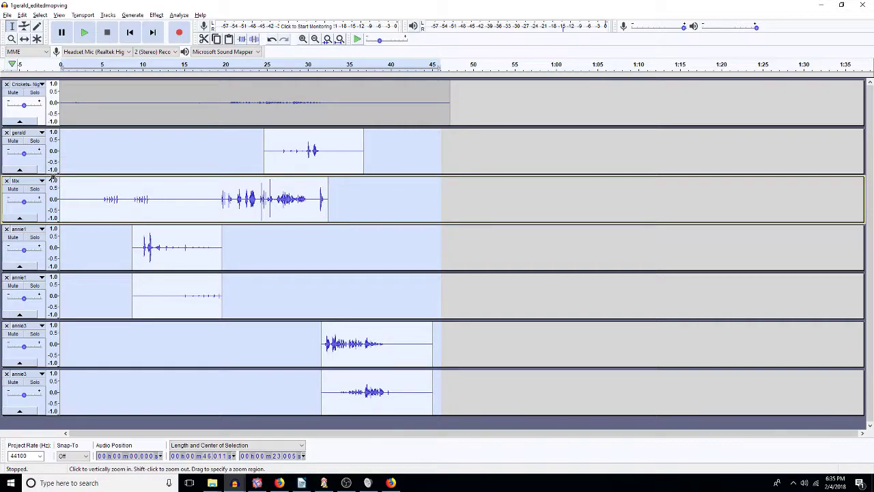
key(ctrl+shift+m)
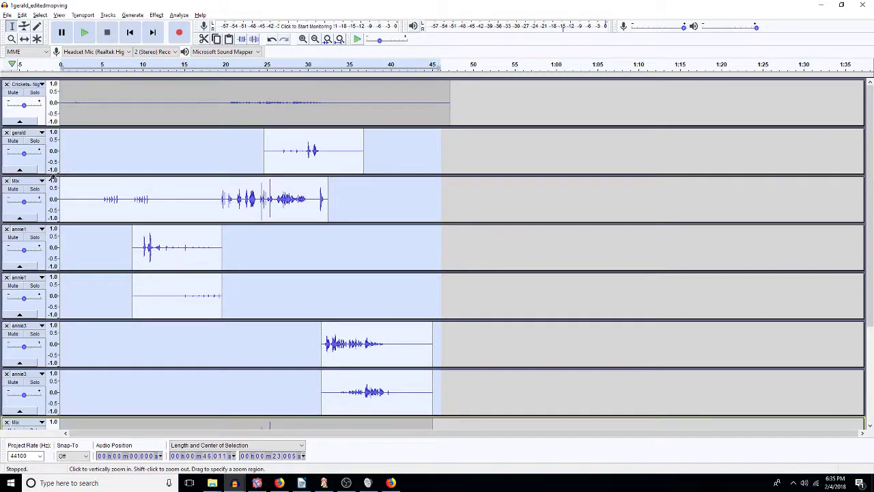
- Amplify the whole newly rendered stereo mix by -25 dB
key(ctrl+Home)
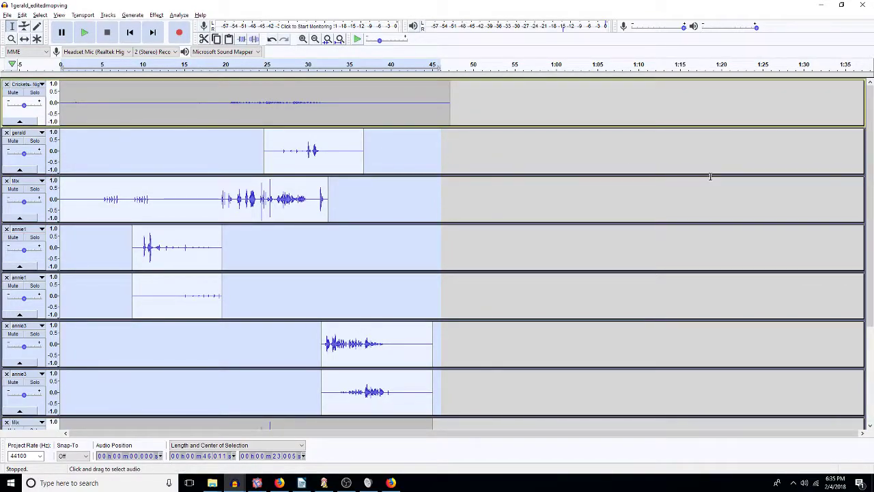
click(470, 203)
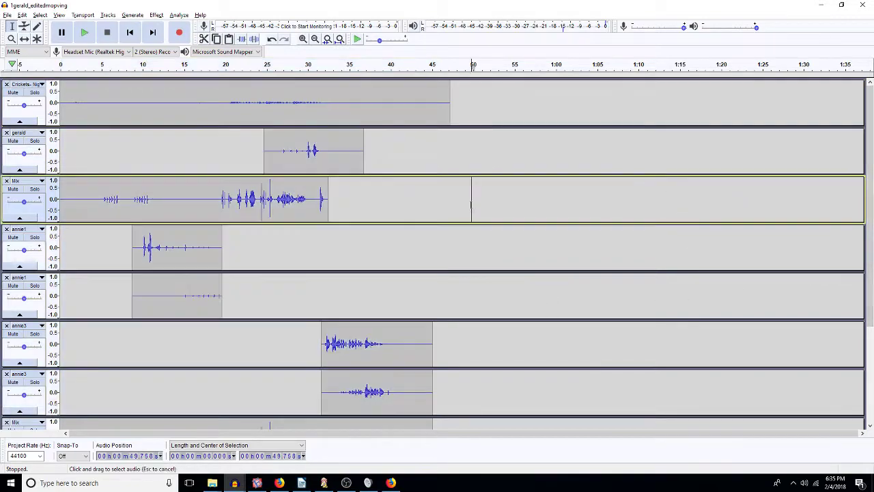
scroll(469, 207, down, 3)
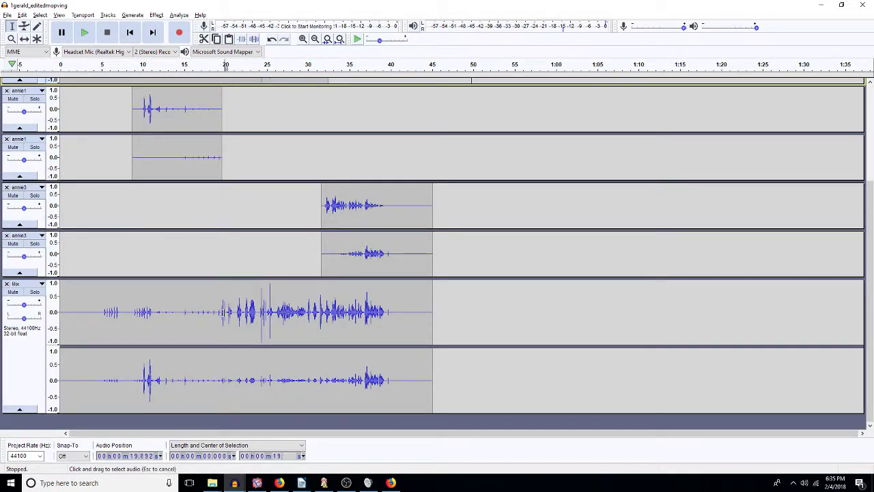
click(20, 338)
text(-20)
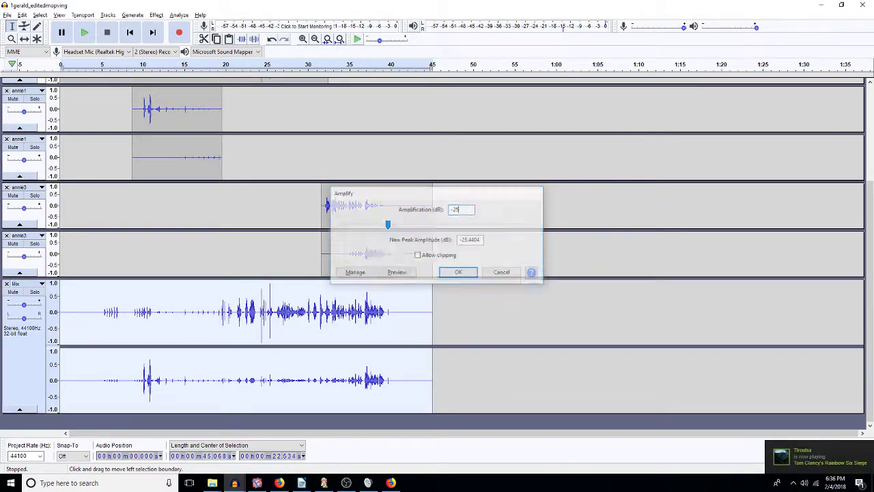
key(Return)
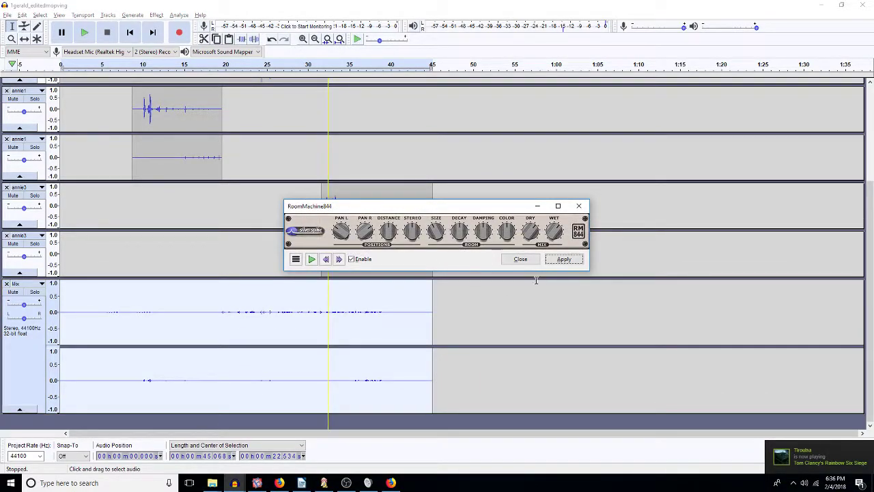
- Apply the RoomMachine844 effect to the newly rendered stereo mix
click(564, 259)
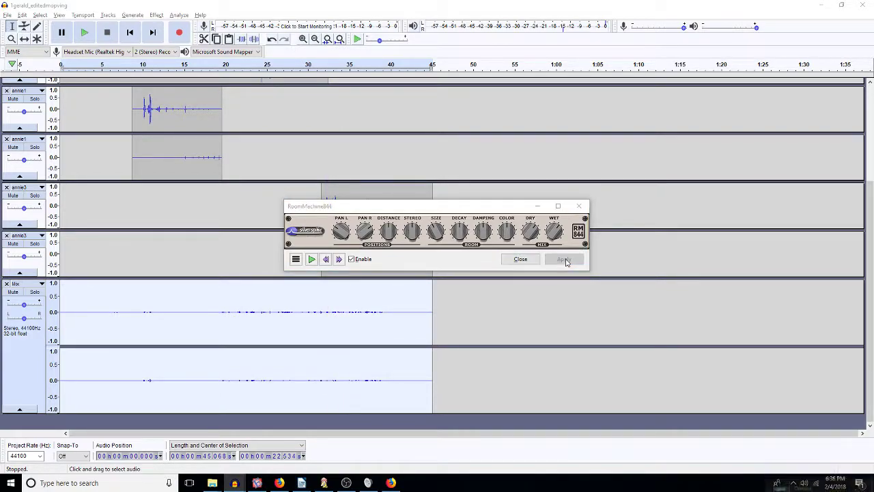
click(521, 259)
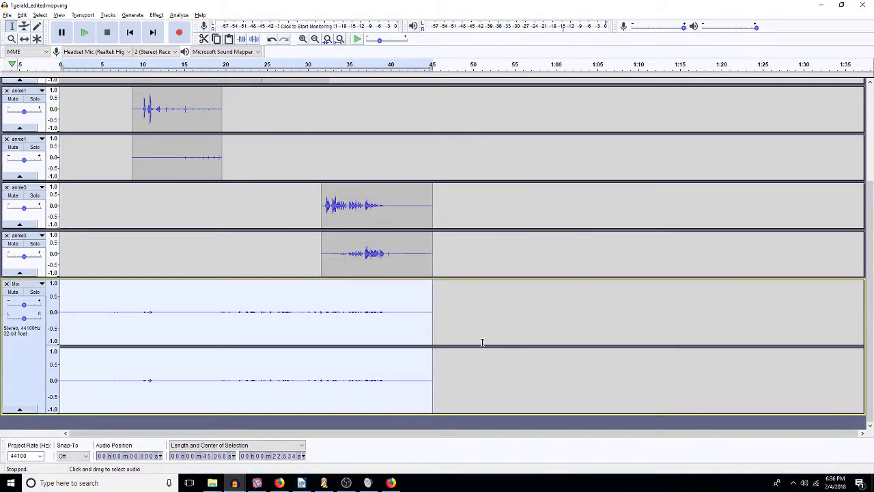
key(Return)
- Duplicate the gerald, Mix, annie1 and annie3 audio from about 15.9 s to 45.6 s onto new tracks
scroll(275, 304, up, 3)
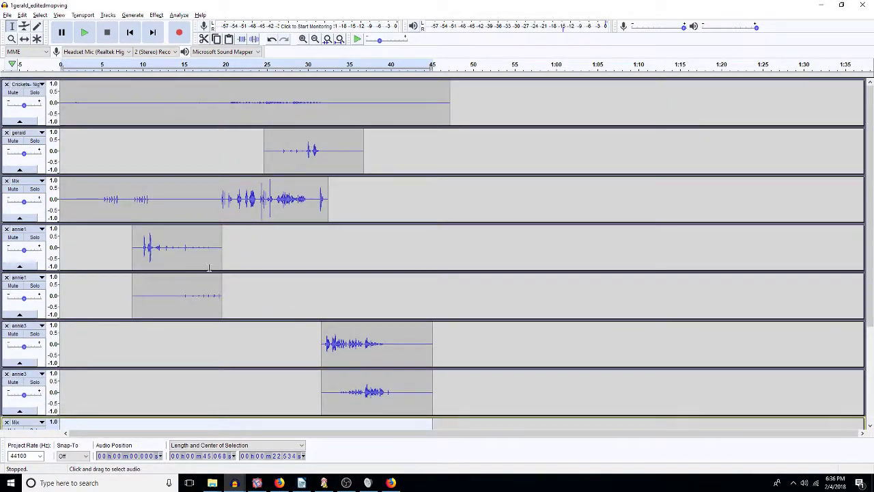
drag(184, 240, 222, 289)
drag(184, 156, 240, 283)
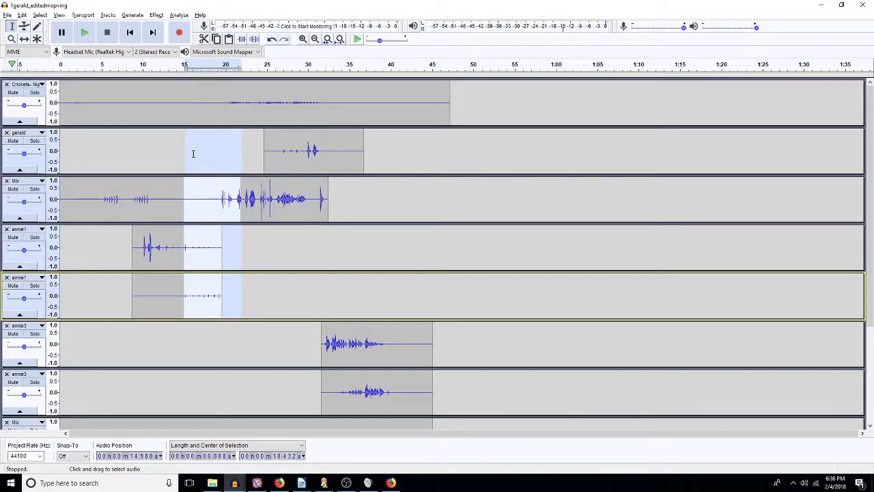
drag(191, 156, 437, 401)
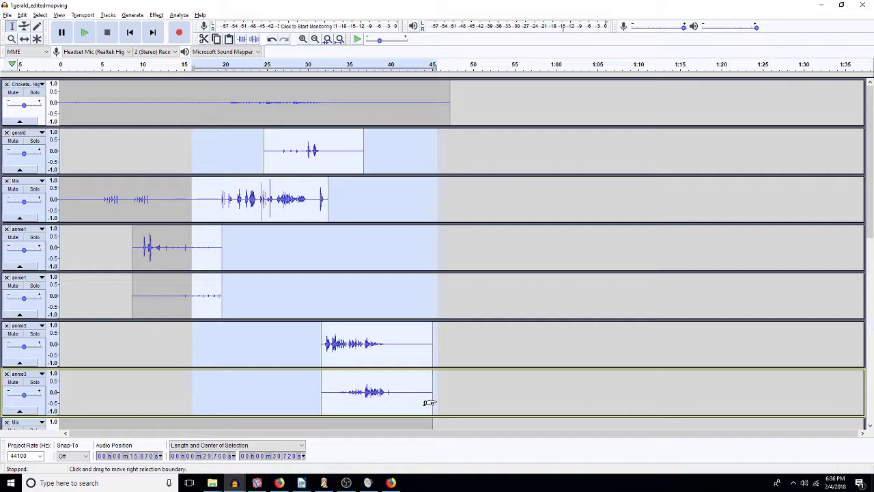
key(ctrl+t)
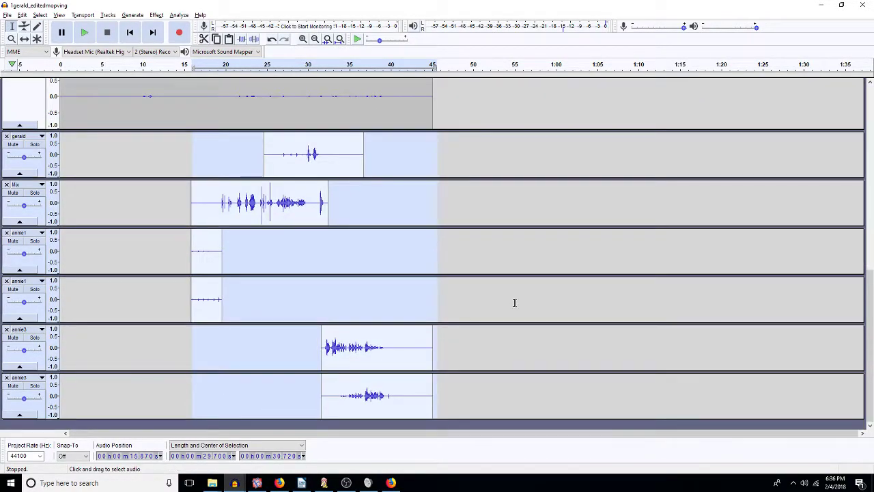
- Mix the duplicated tracks into a single stereo track and amplify it by -20 dB
click(515, 302)
drag(189, 147, 432, 396)
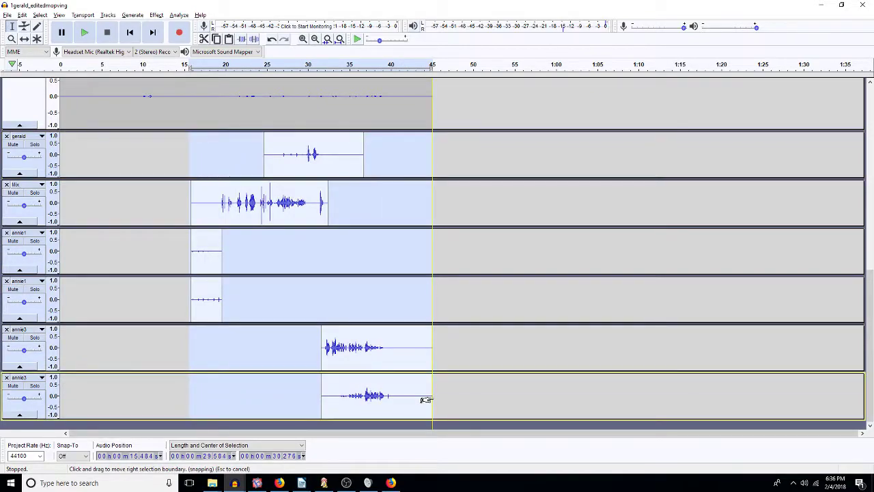
key(ctrl+shift+m)
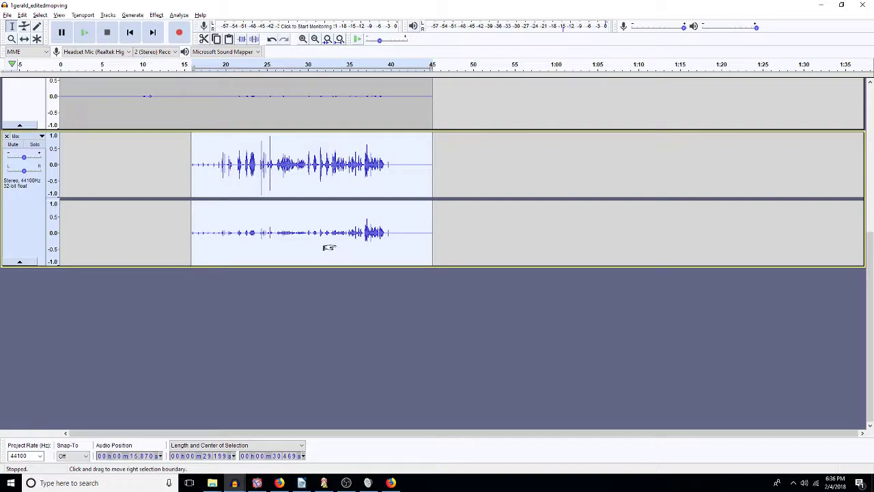
key(alt+c)
text(a-20)
key(Return)
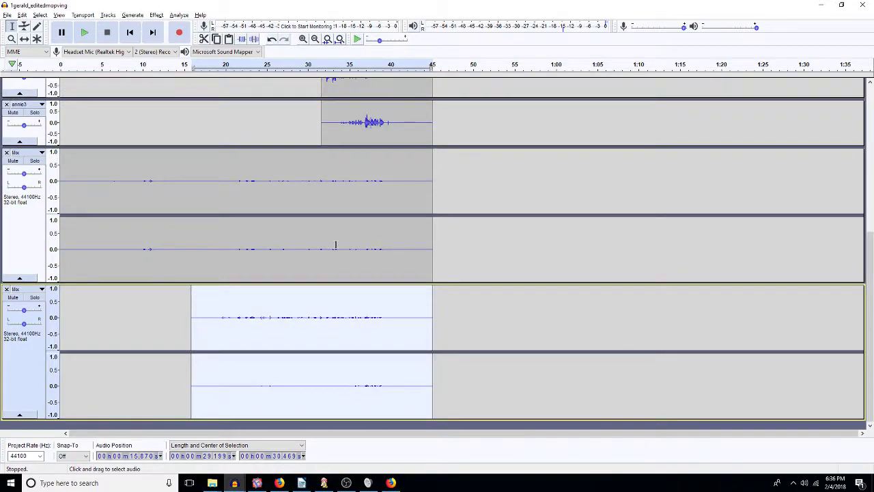
- Try the Reverb effect on the lower stereo mix from about 15.9 s to 45 s
click(156, 15)
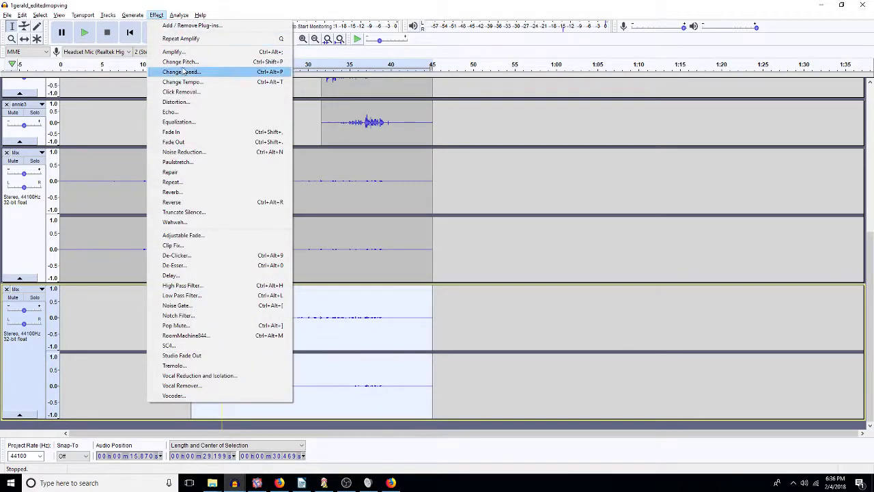
click(228, 192)
key(Escape)
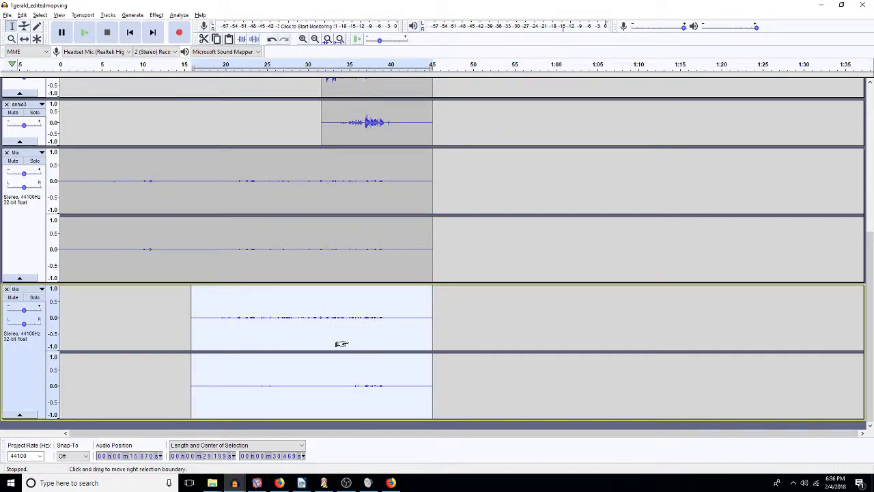
key(Return)
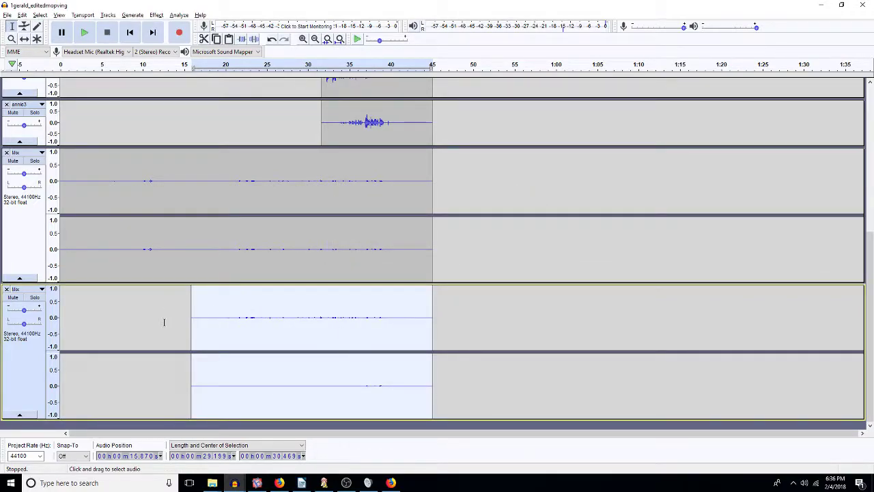
- Play the scene from the start and reduce the lower stereo mix's gain while listening
key(Home)
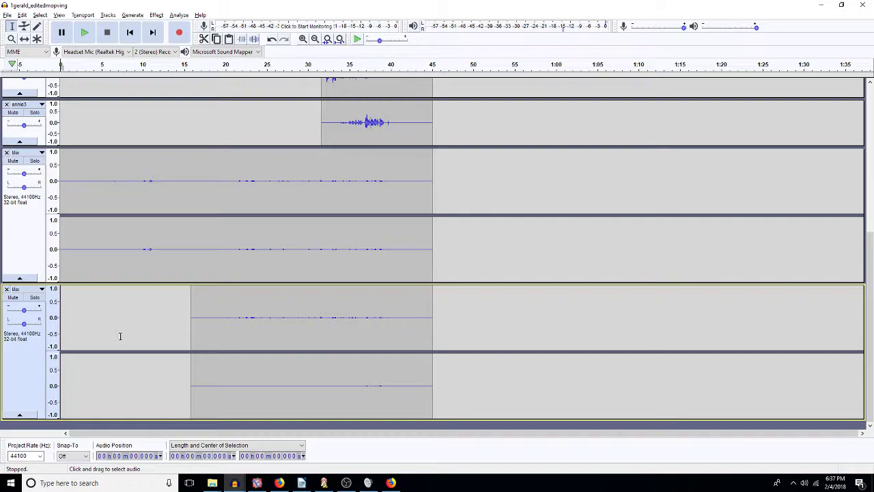
key(space)
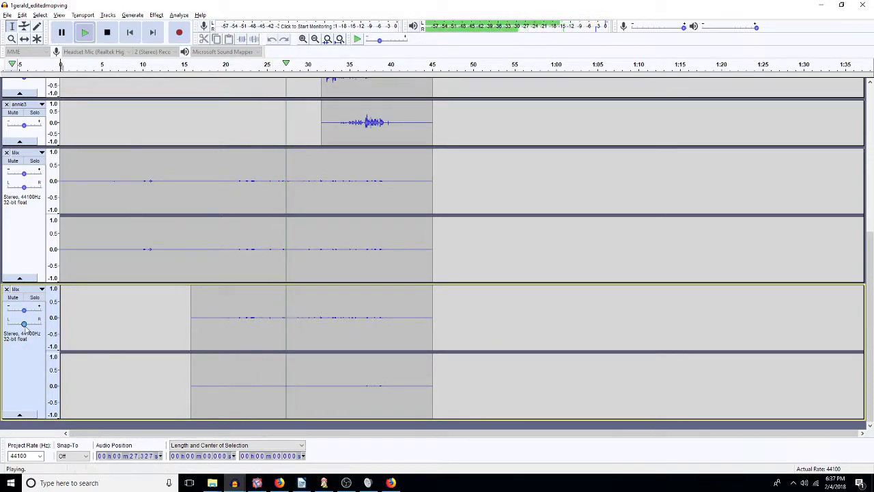
drag(25, 312, 18, 312)
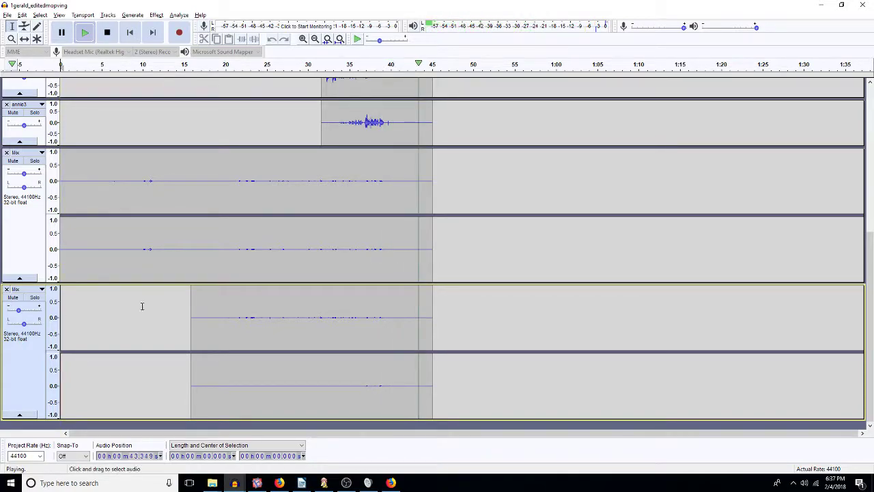
key(space)
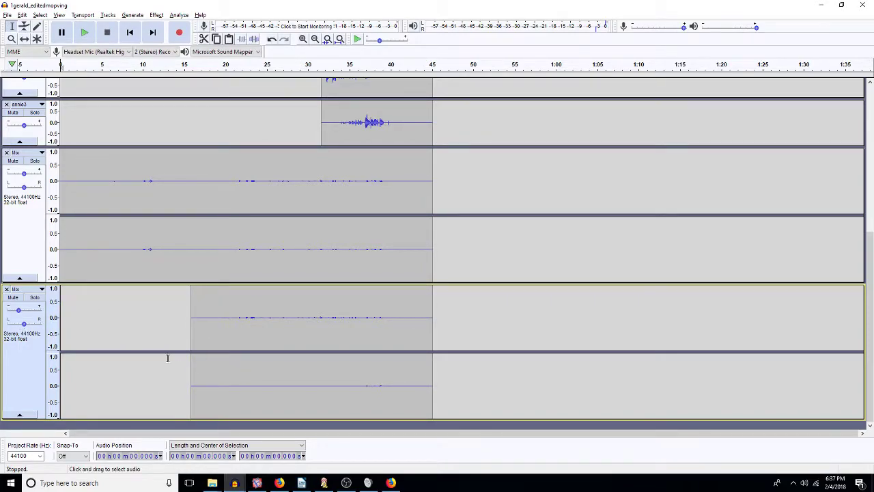
- Play the scene from about 13 s and set the lower stereo mix's gain to -8 dB while listening
drag(133, 413, 143, 345)
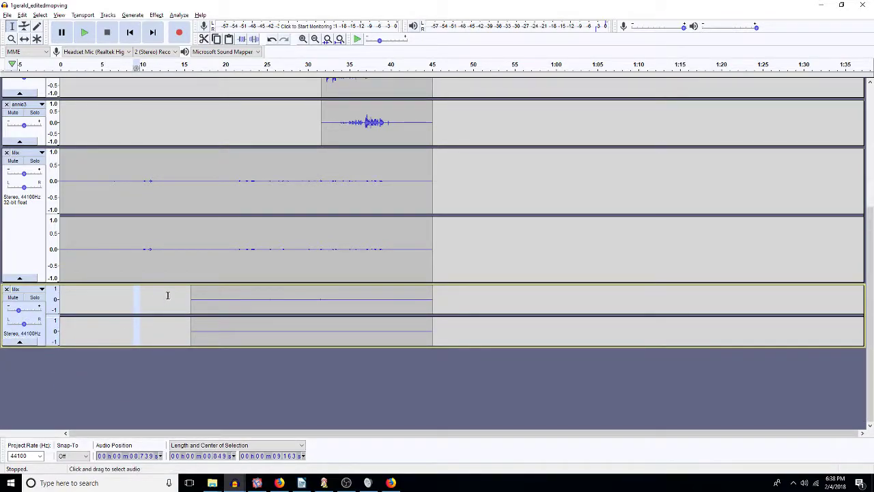
click(168, 255)
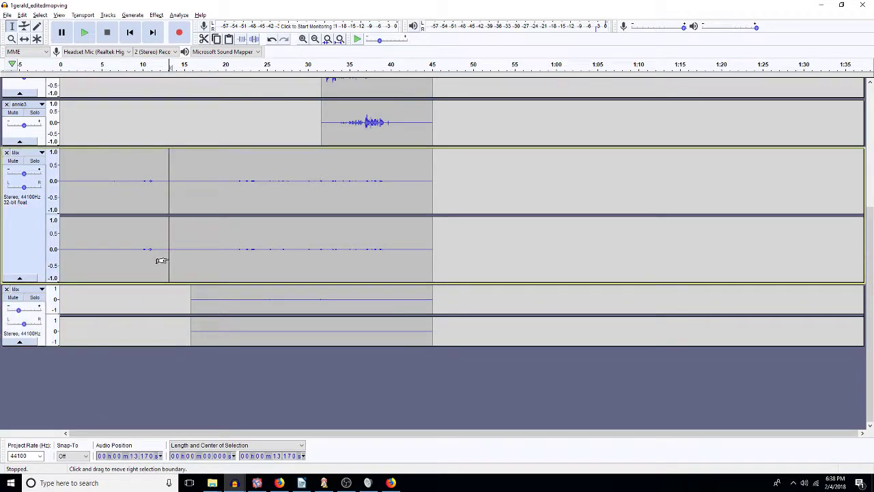
key(space)
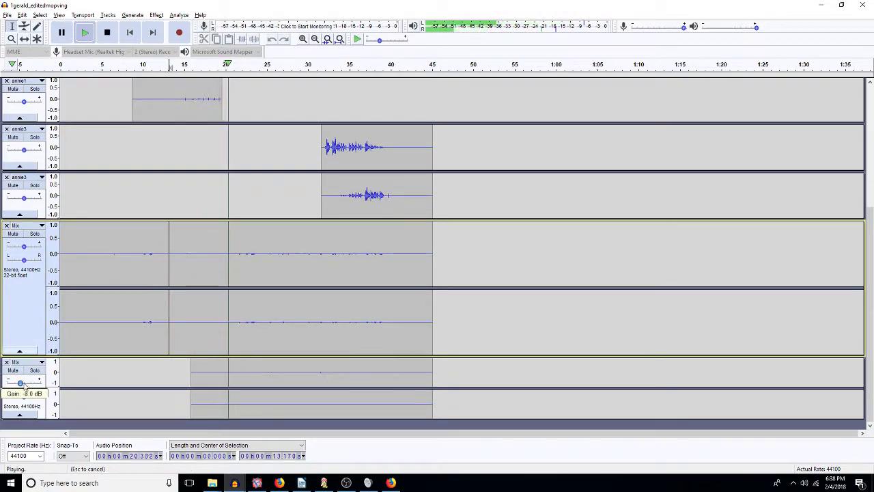
click(24, 385)
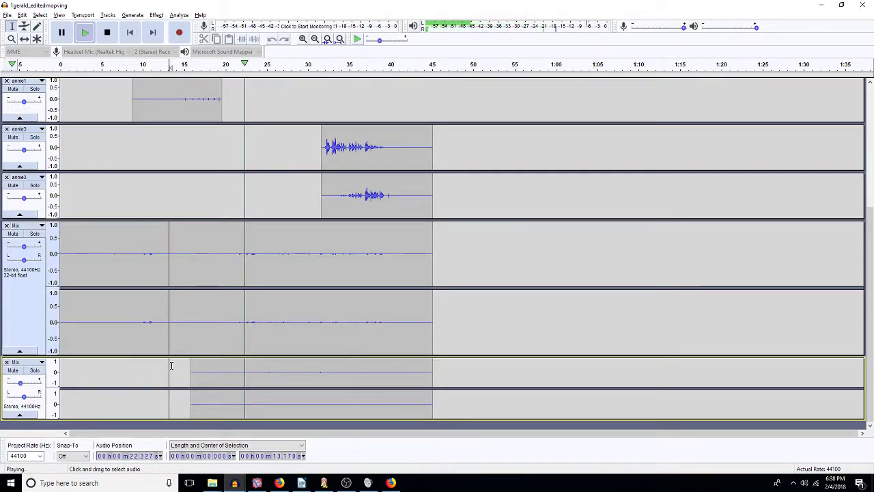
key(space)
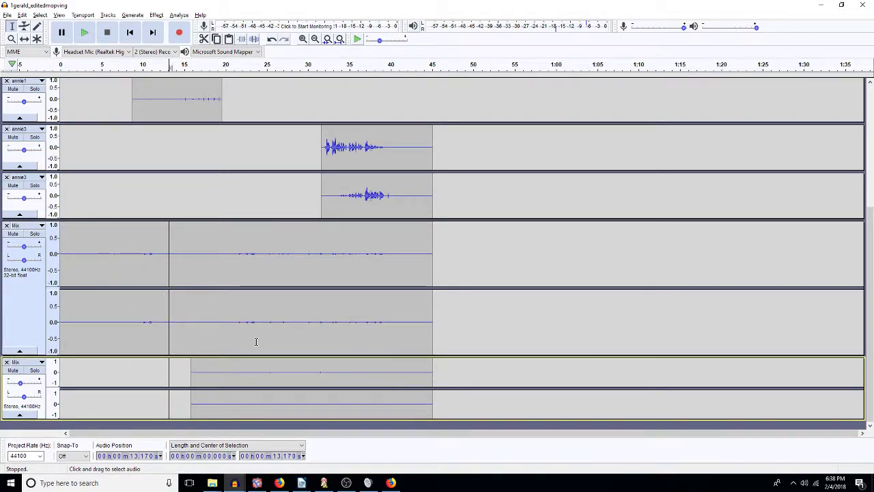
- Play the whole scene from the start to check the balance of voices, crickets and reverb layers
scroll(256, 341, up, 5)
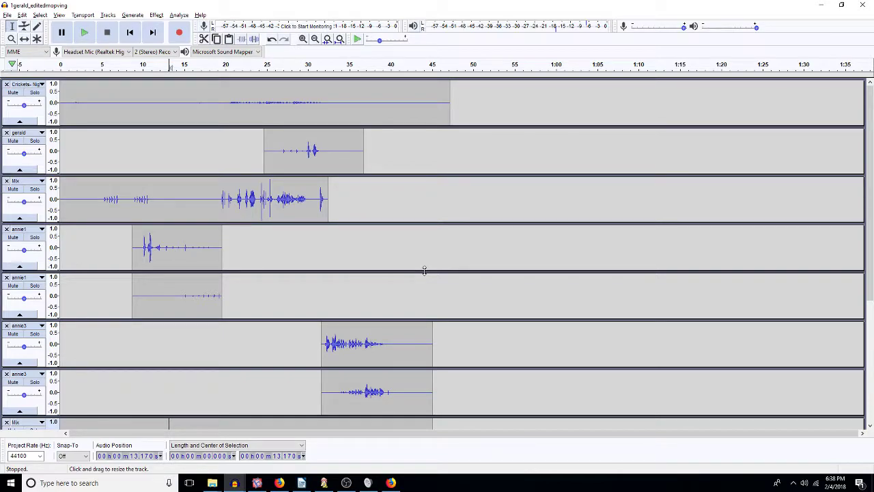
scroll(423, 271, down, 5)
scroll(424, 271, down, 1)
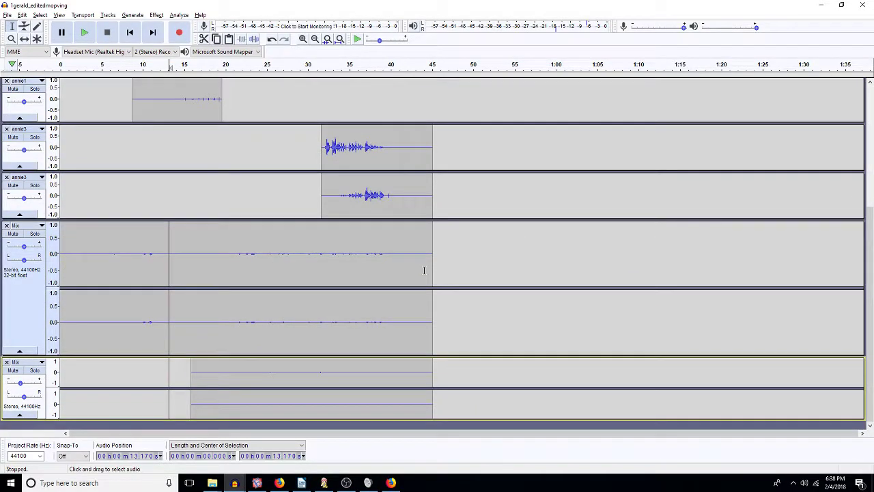
key(Home)
key(space)
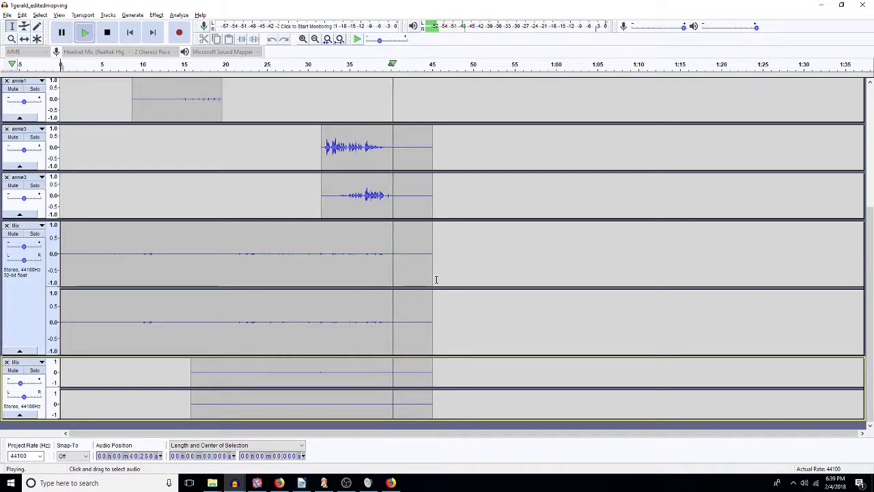
key(space)
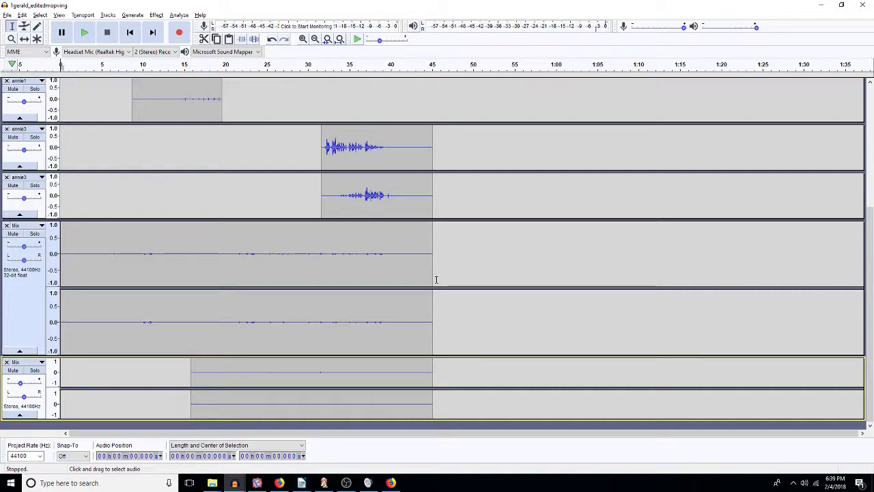
key(space)
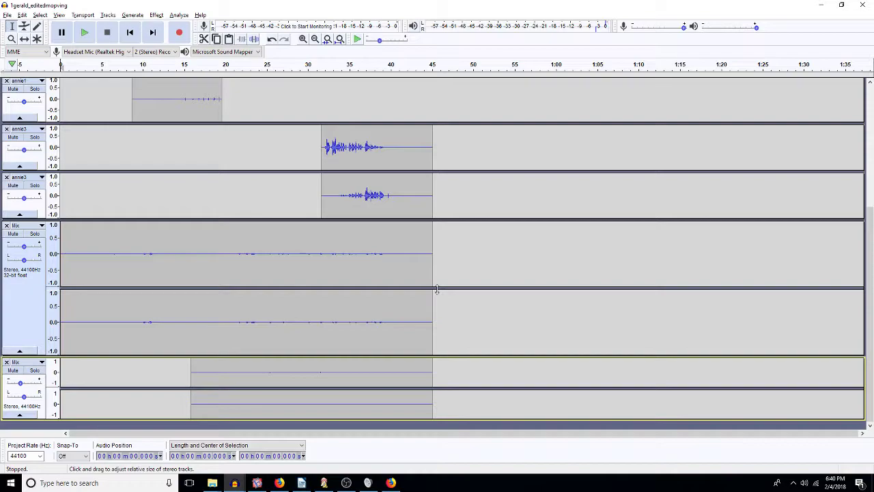
- Render all the scene's tracks into one stereo mix to copy it, and undo the render to restore the separate tracks
click(454, 281)
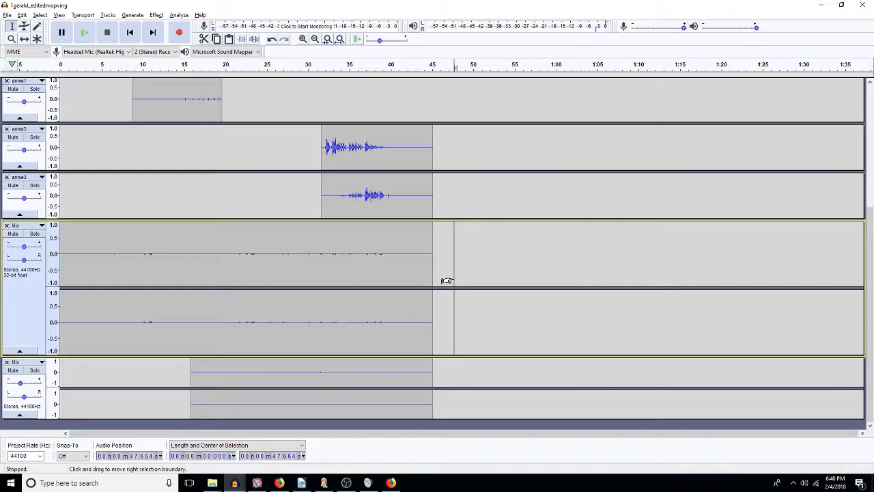
key(ctrl+a)
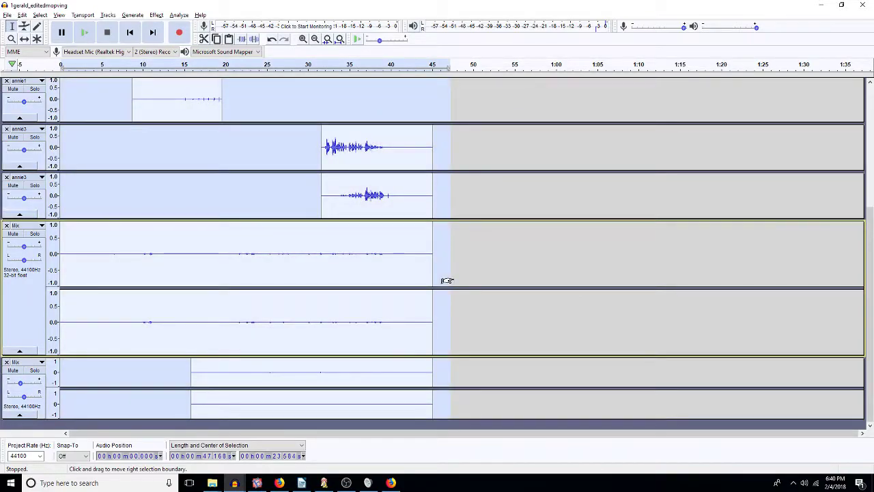
key(ctrl+shift+m)
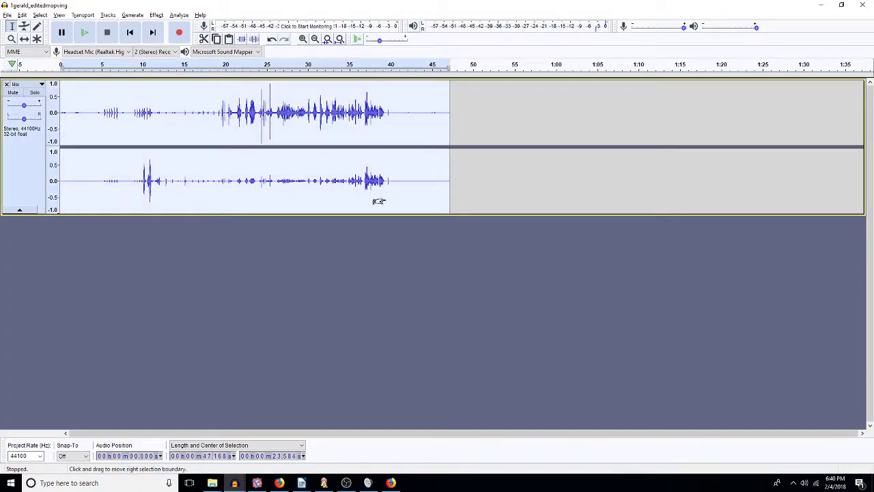
key(ctrl+z)
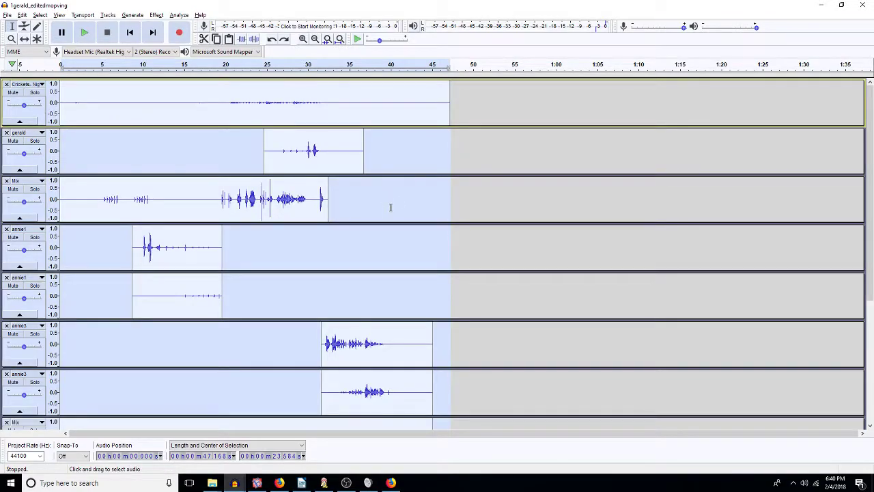
- Paste the rendered stereo mix of the scene into a new project
click(7, 15)
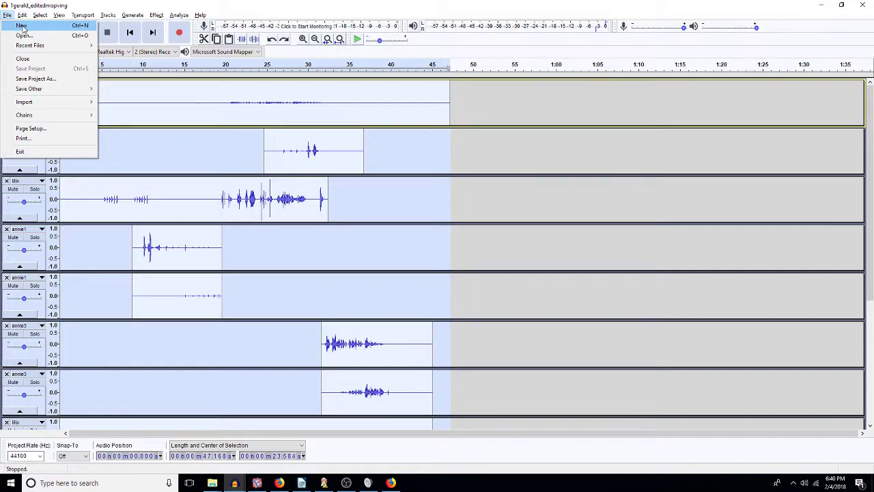
click(21, 26)
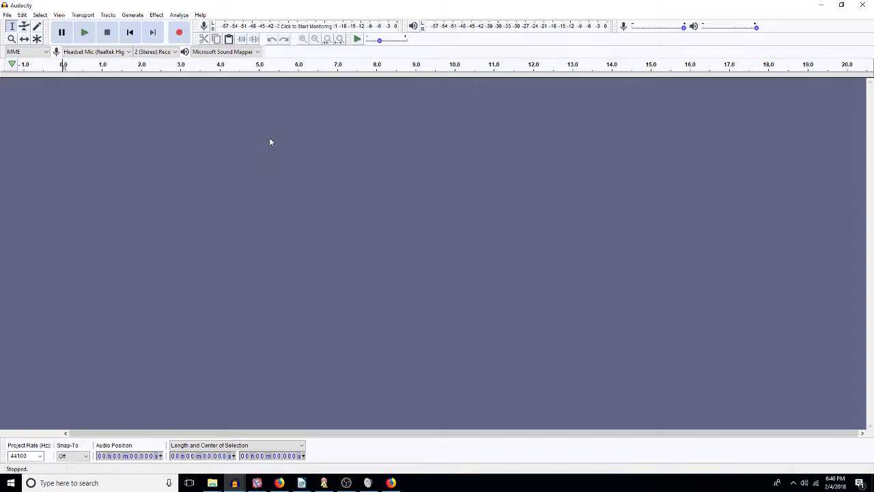
key(ctrl+v)
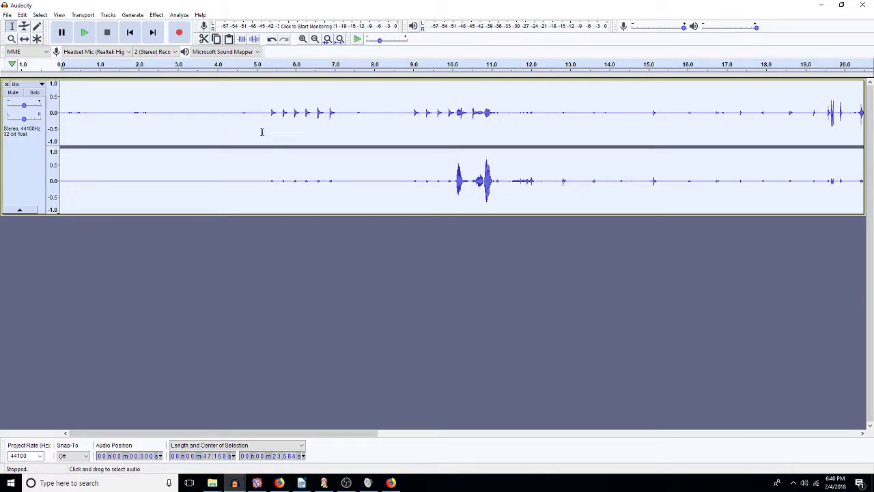
click(314, 39)
click(315, 39)
click(314, 39)
click(215, 134)
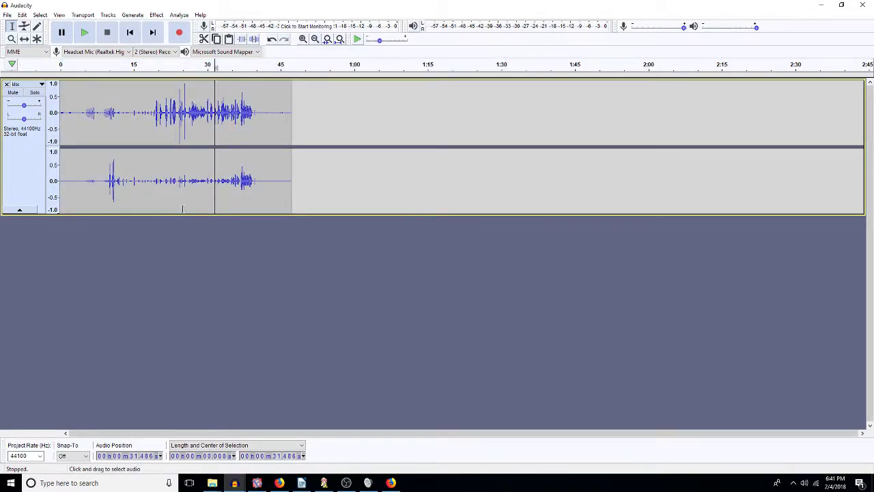
- Open the opening and closing credits project from the credits folder inside 9TeethWithin's Music folder
click(7, 14)
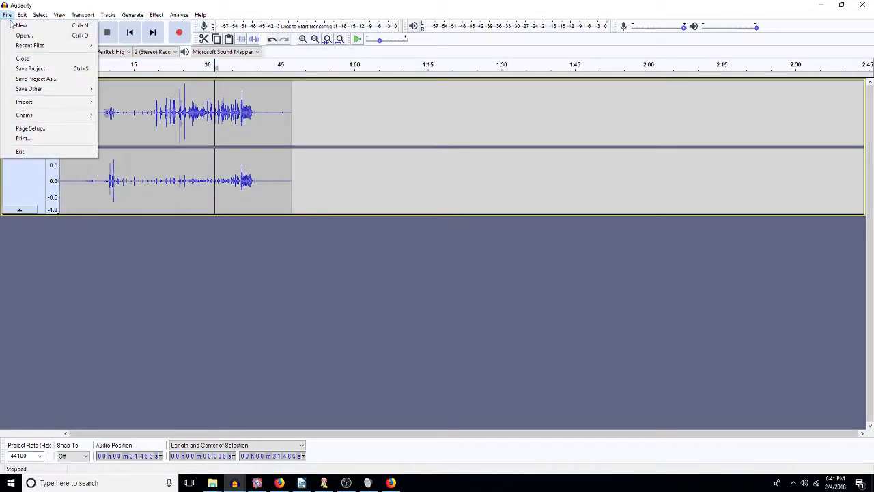
click(22, 36)
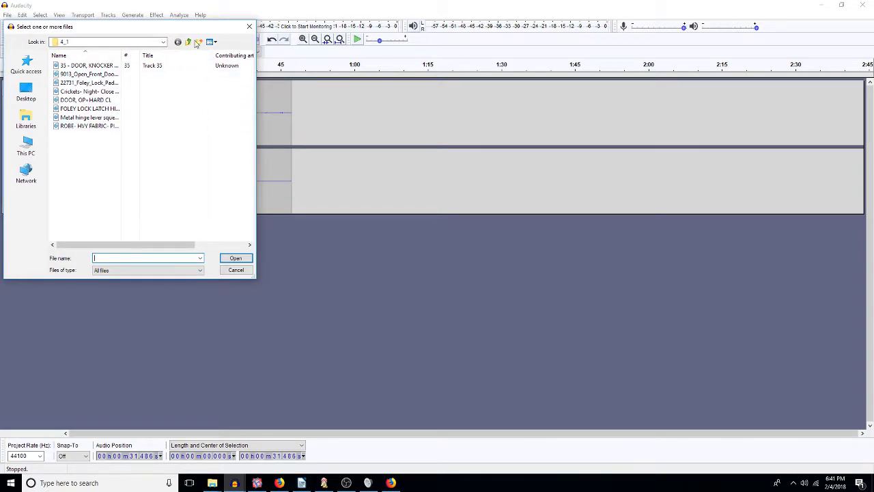
click(189, 42)
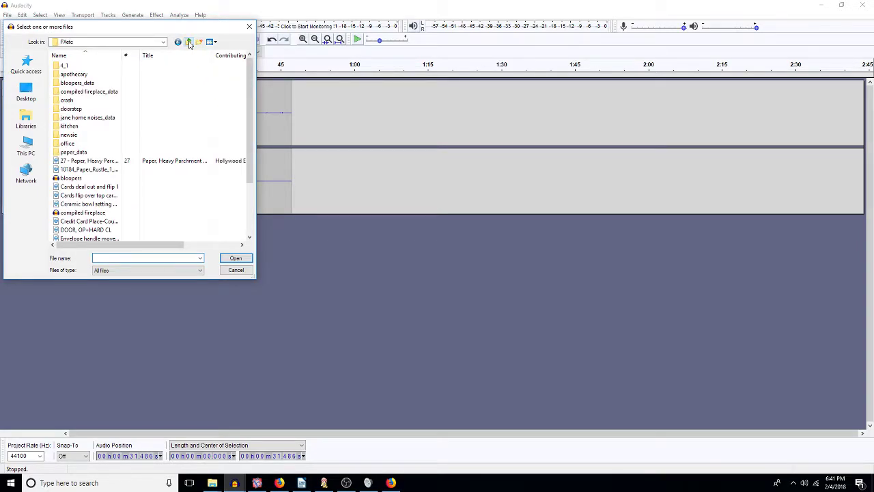
click(189, 41)
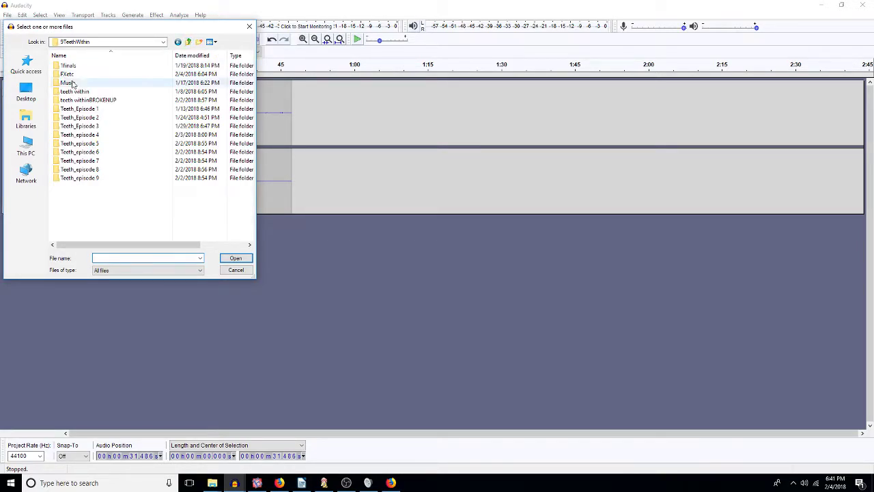
click(189, 42)
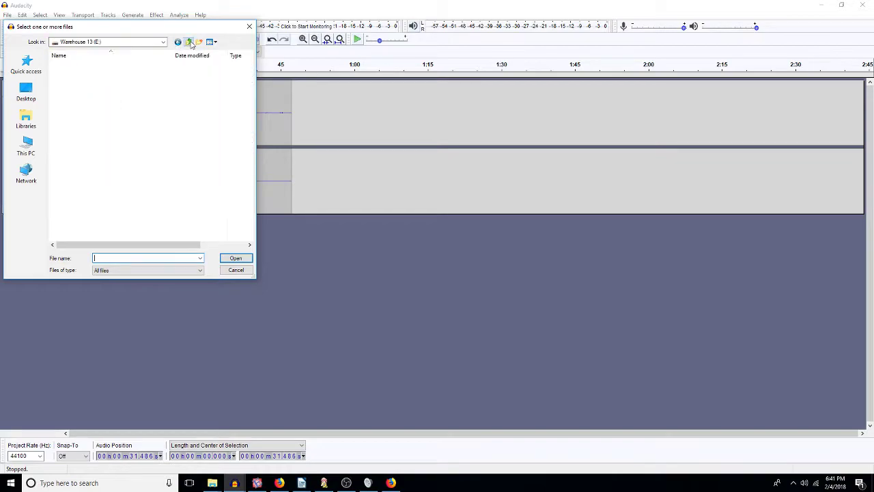
double_click(77, 83)
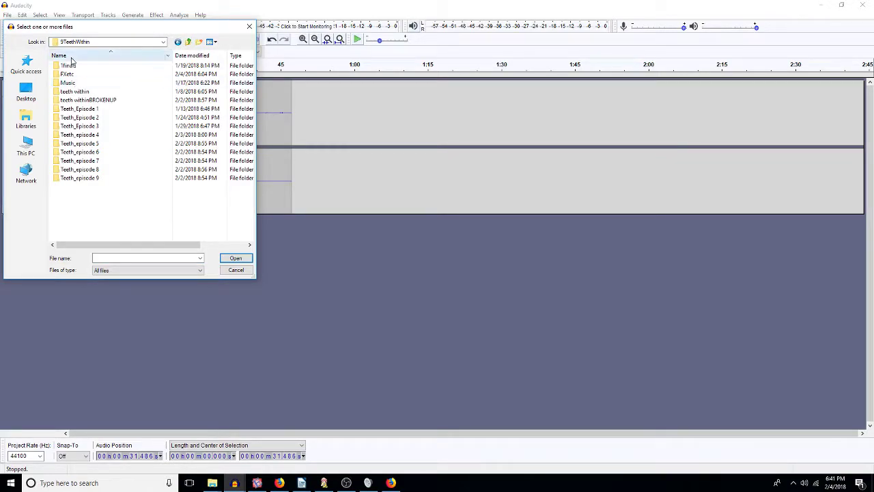
double_click(73, 83)
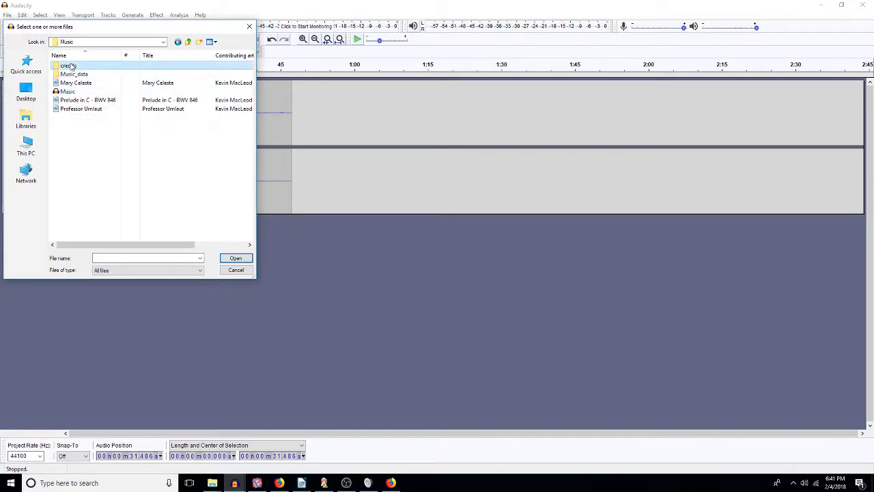
double_click(69, 65)
double_click(72, 75)
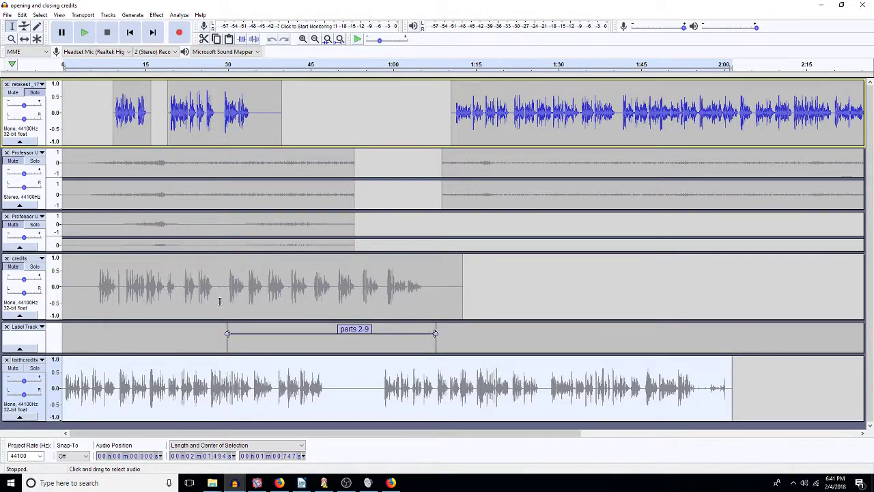
- Solo the credits track, play it from about 30 s and select the spoken part from about 37 s to 40.6 s
click(30, 271)
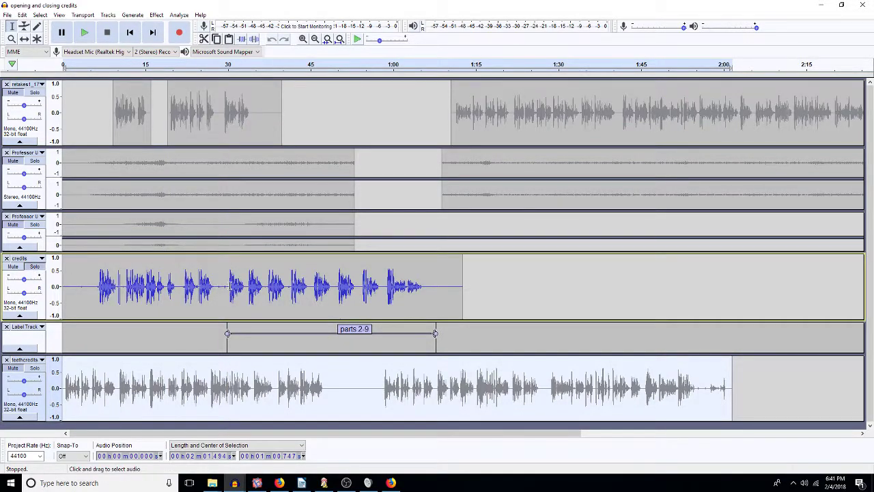
click(225, 288)
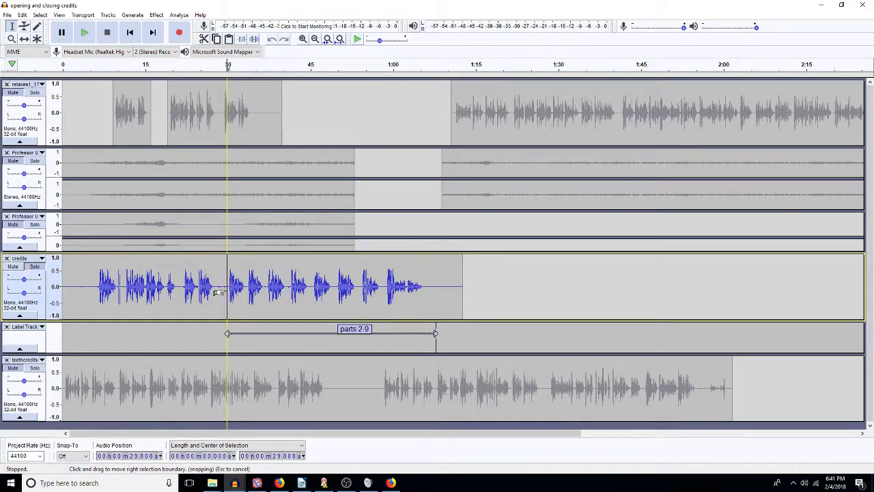
key(space)
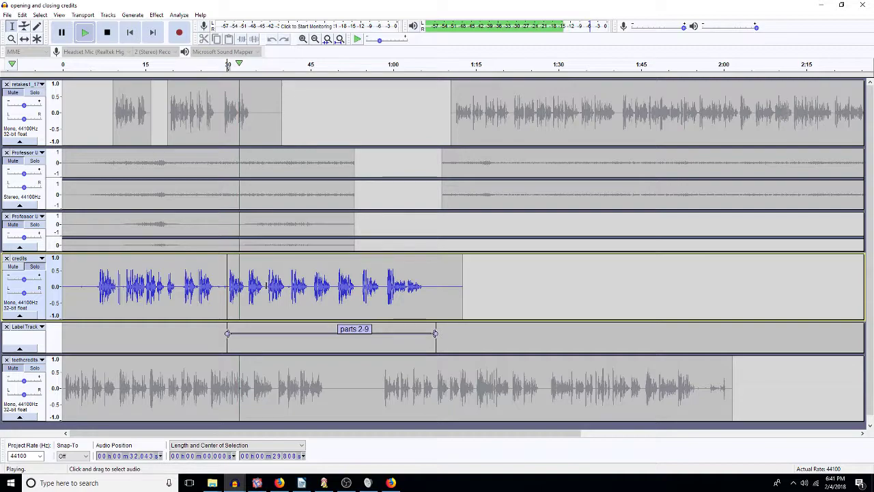
click(266, 288)
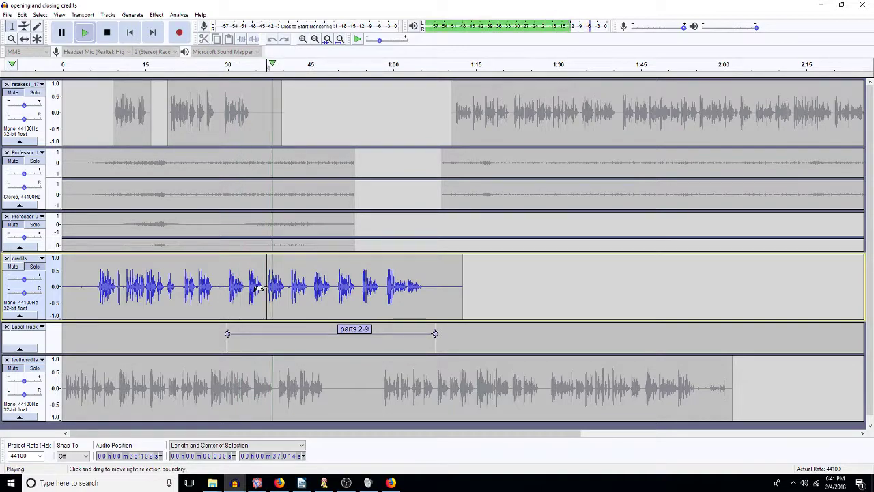
drag(266, 288, 285, 295)
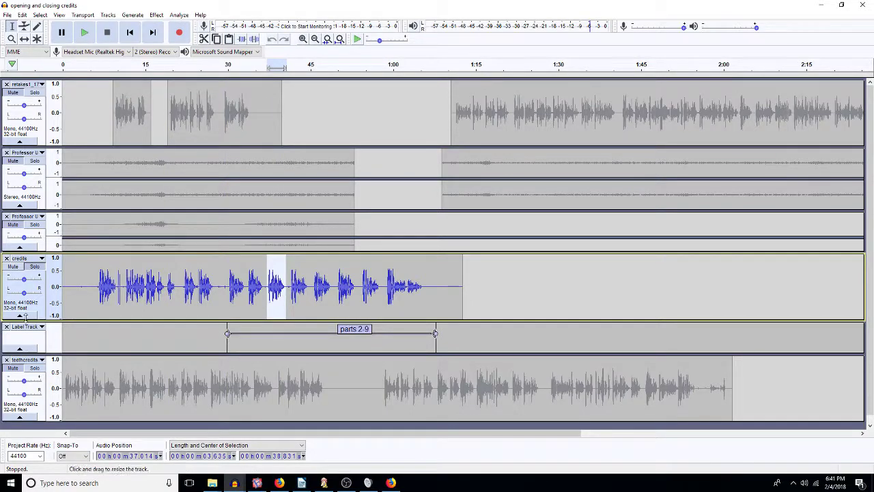
- Solo the retakes track and paste the copied spoken credits part into it at about 19.6 s
click(41, 108)
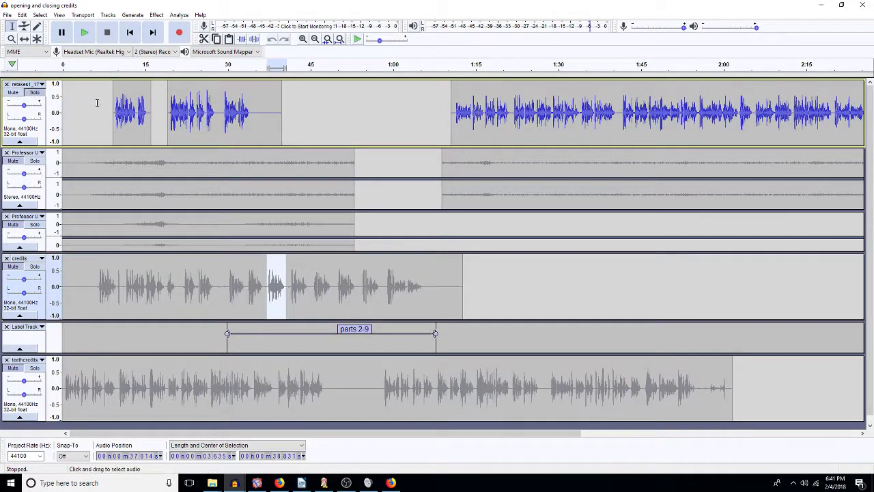
click(170, 108)
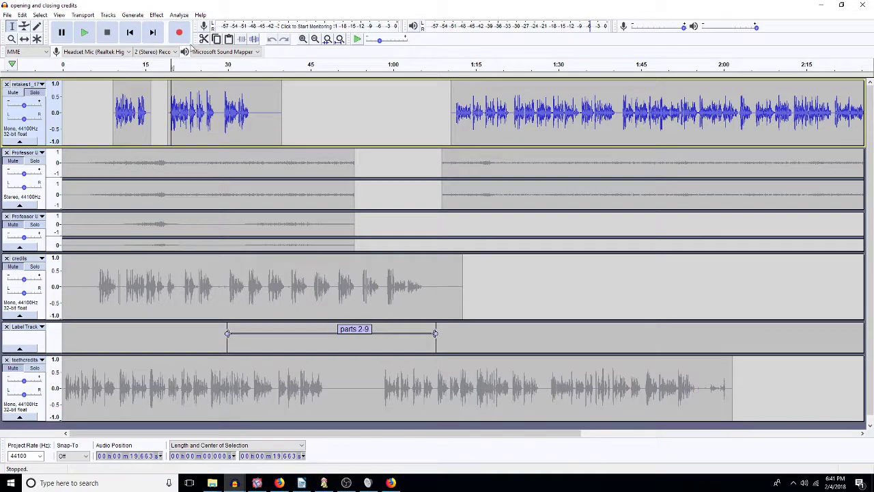
click(302, 39)
click(302, 39)
click(302, 39)
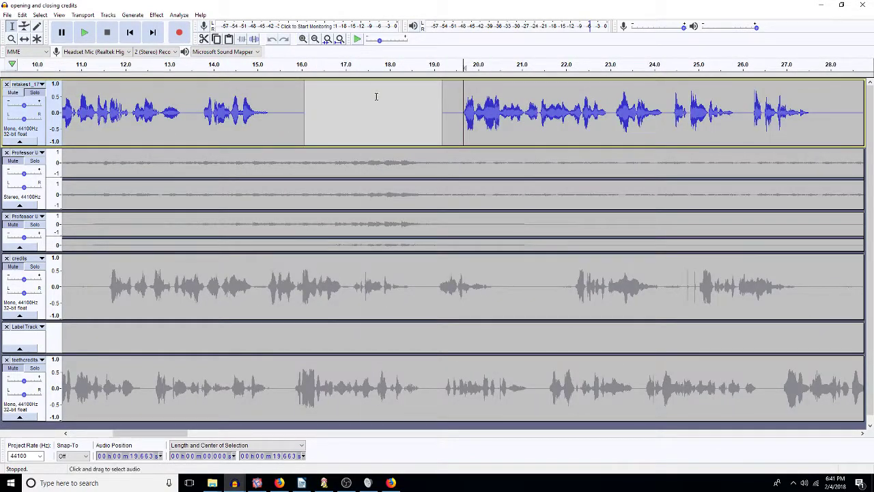
click(459, 115)
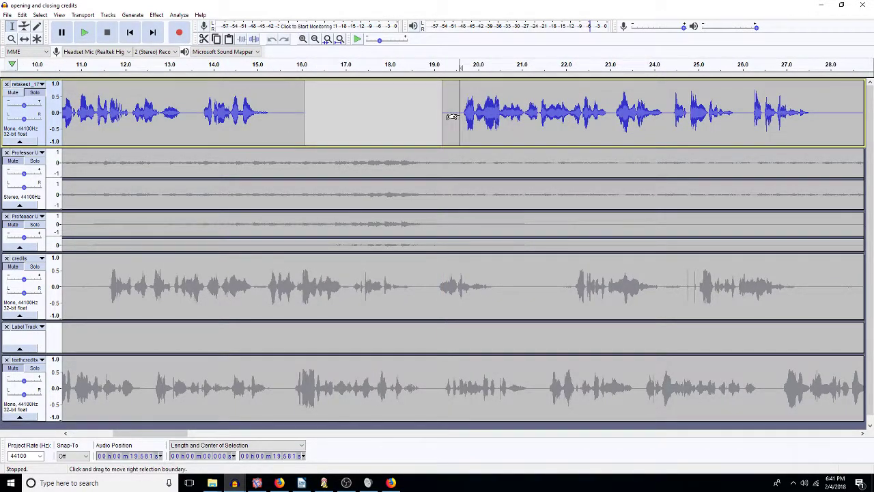
key(ctrl+v)
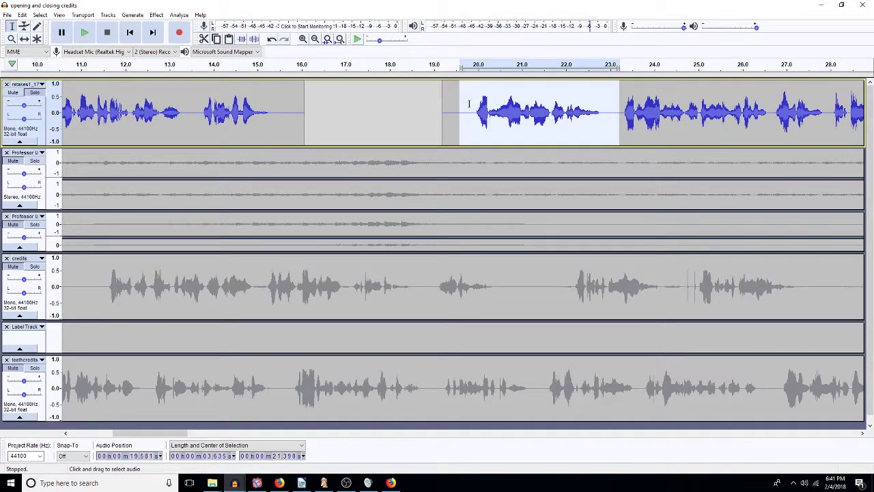
- Delete about 0.4 s of silence at the start of the pasted part and play the retakes track from about 19.5 s
click(474, 113)
click(456, 122)
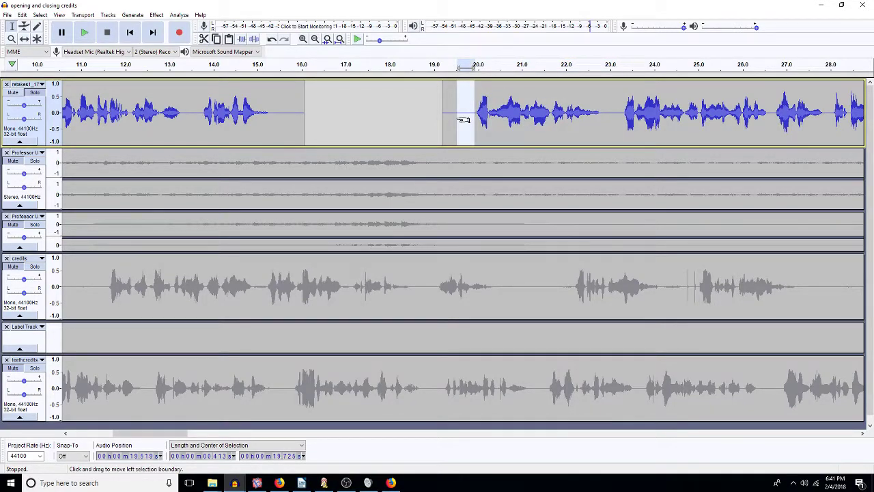
key(ctrl+z)
key(space)
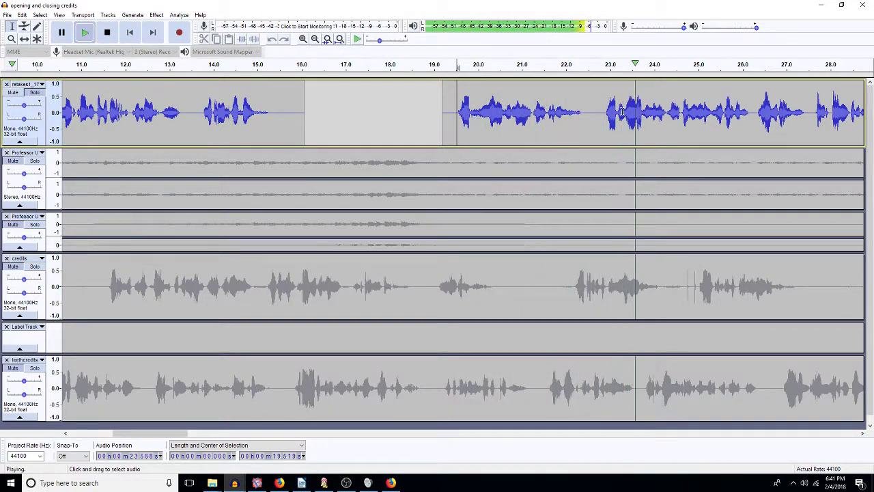
key(space)
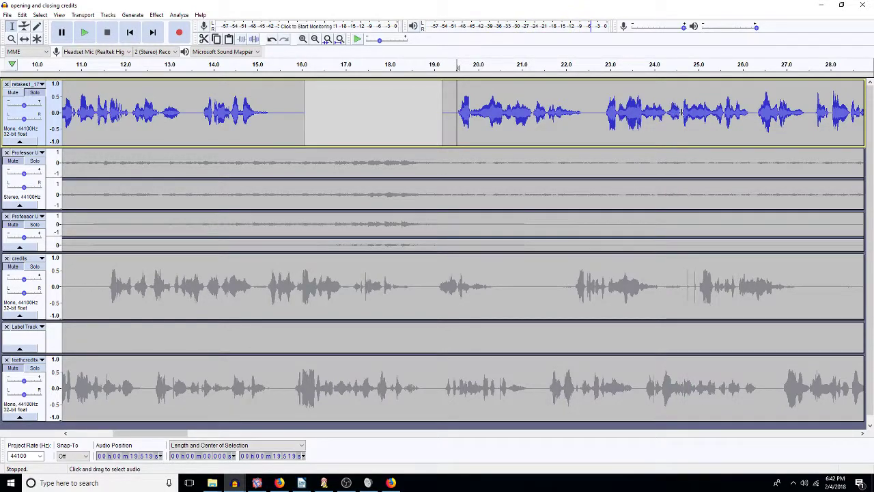
- Delete the retakes track's audio from about 21.6 s to 24.6 s and play the edit from about 19.5 s
drag(680, 111, 547, 124)
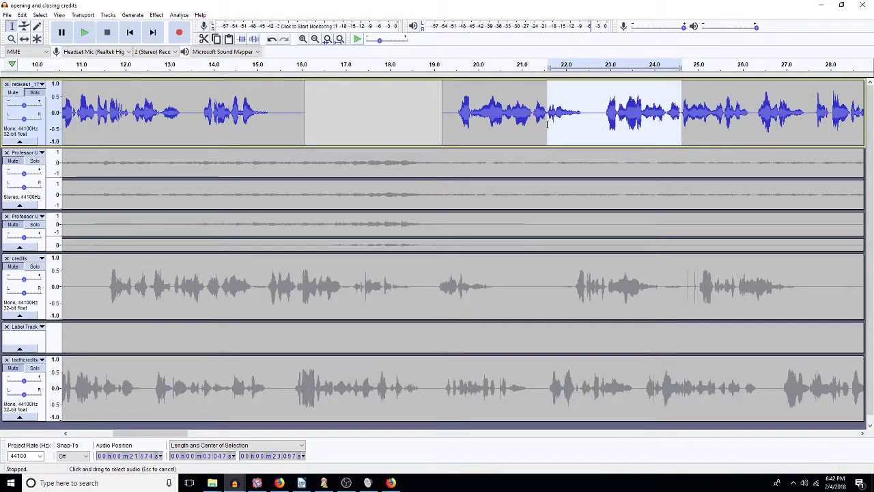
key(Delete)
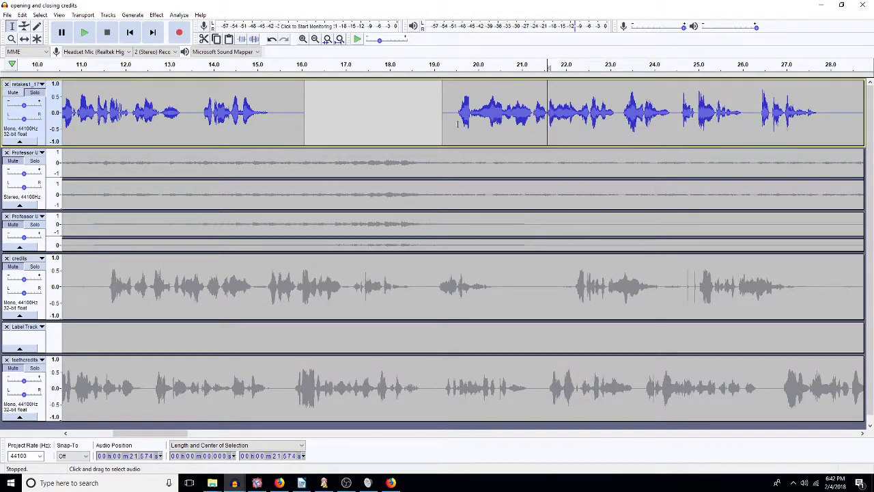
click(456, 111)
key(space)
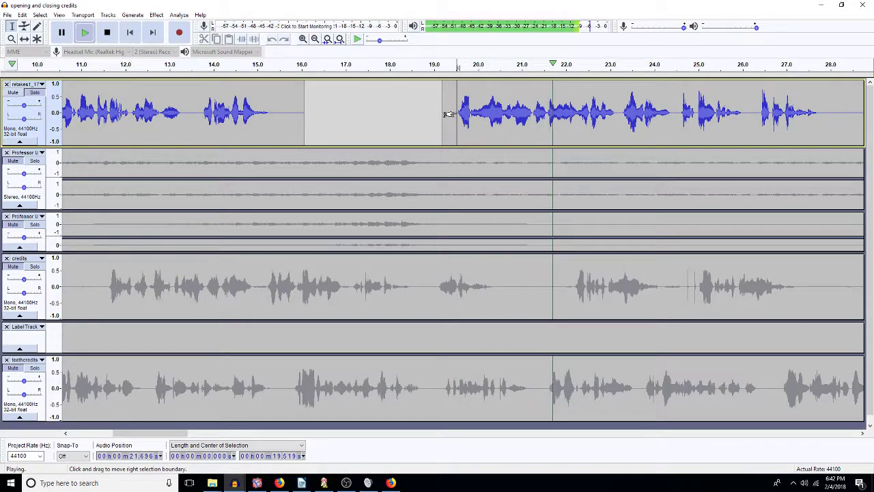
key(space)
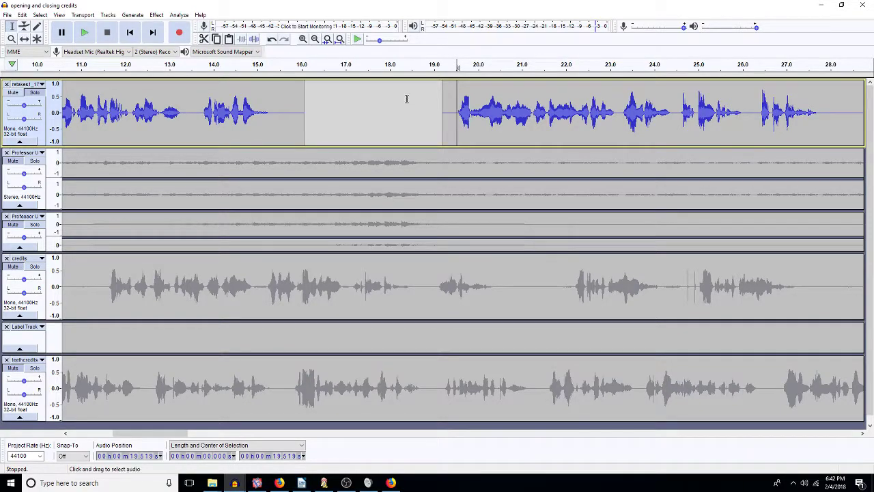
- Select the first 52.9 s across the retakes track and the two music tracks below it, and duplicate that section
click(315, 40)
click(315, 40)
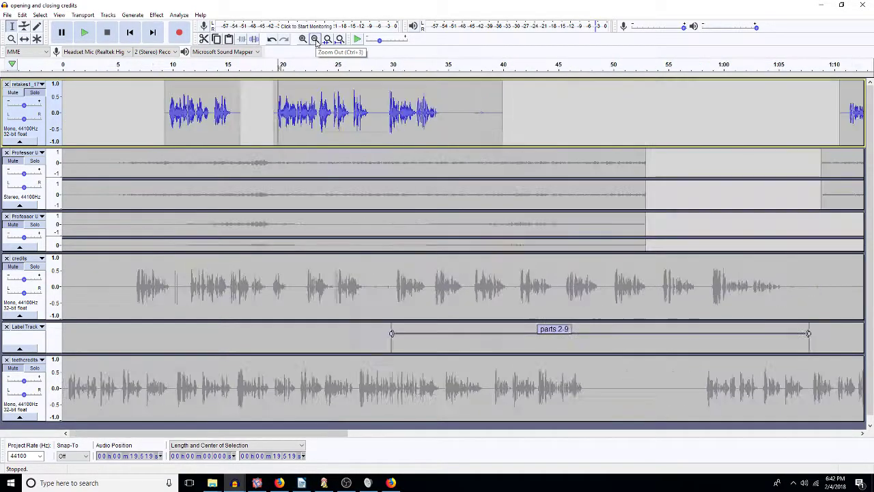
double_click(465, 244)
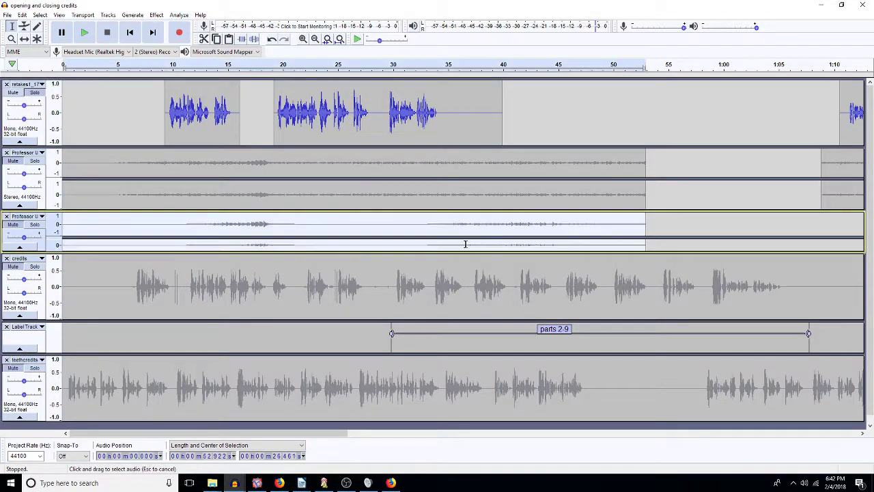
key(shift+Up)
key(shift+Up)
key(shift+Up)
key(Up)
double_click(464, 242)
key(shift+Up)
key(shift+Up)
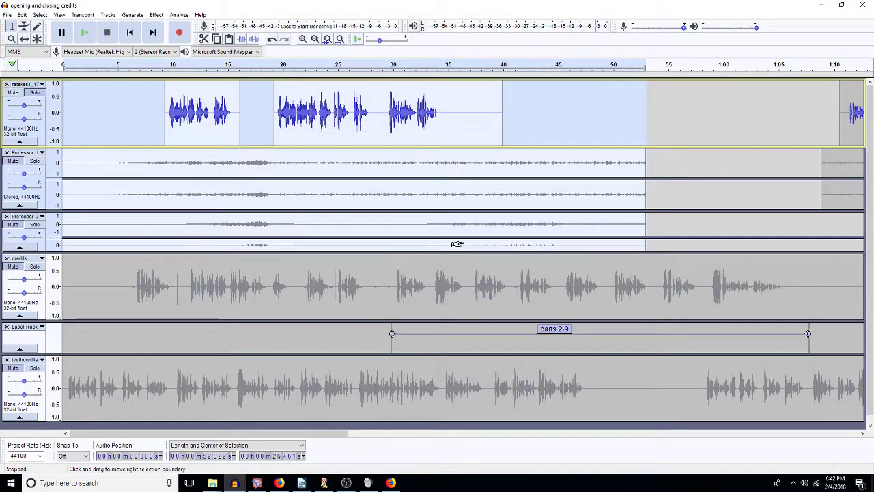
key(ctrl+z)
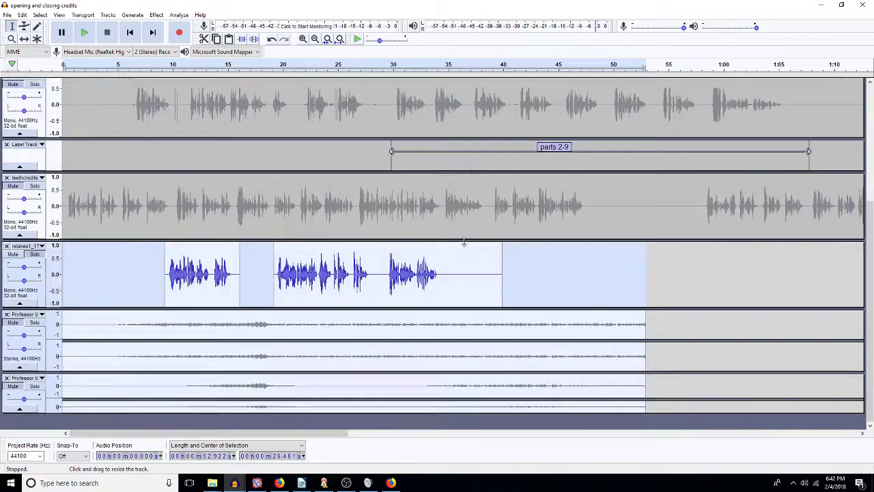
- Render the three duplicated tracks into one stereo mix, cut its audio and remove the emptied track
click(446, 405)
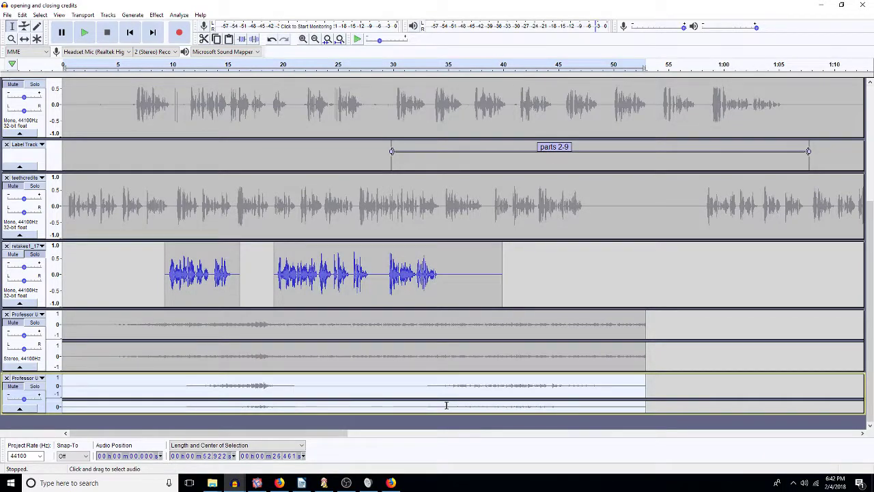
key(shift+Up)
key(shift+Up)
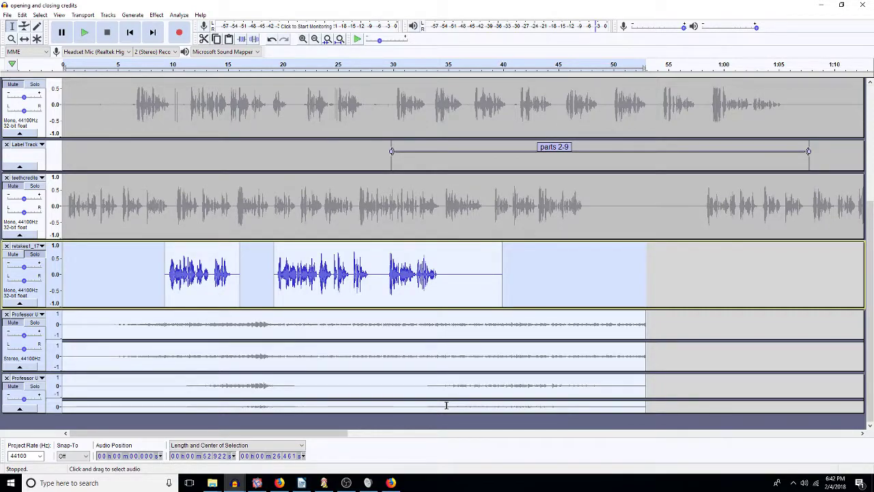
key(ctrl+shift+m)
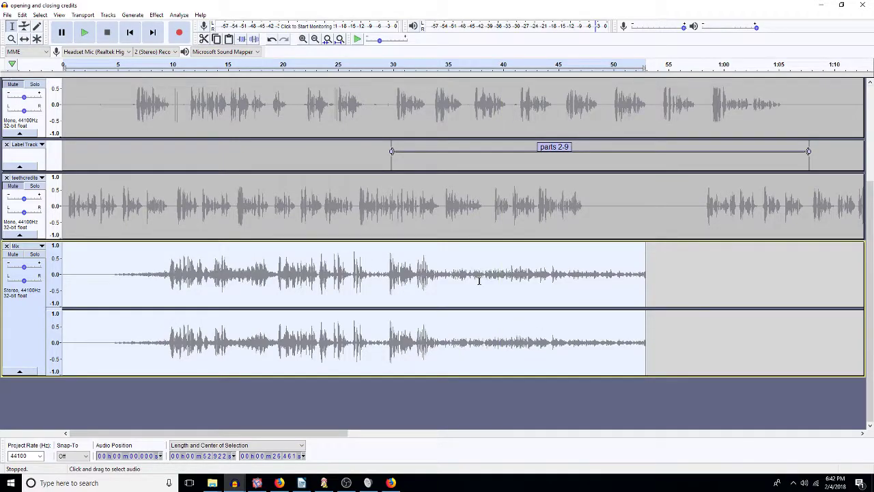
key(Delete)
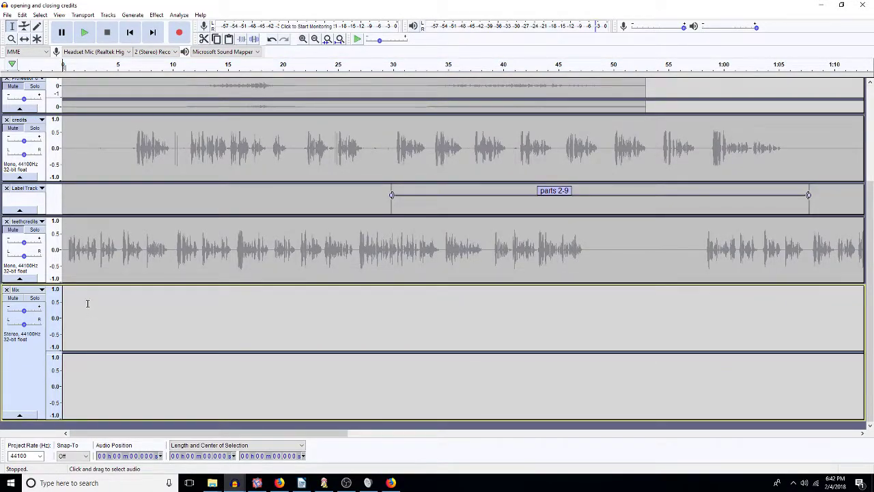
click(6, 291)
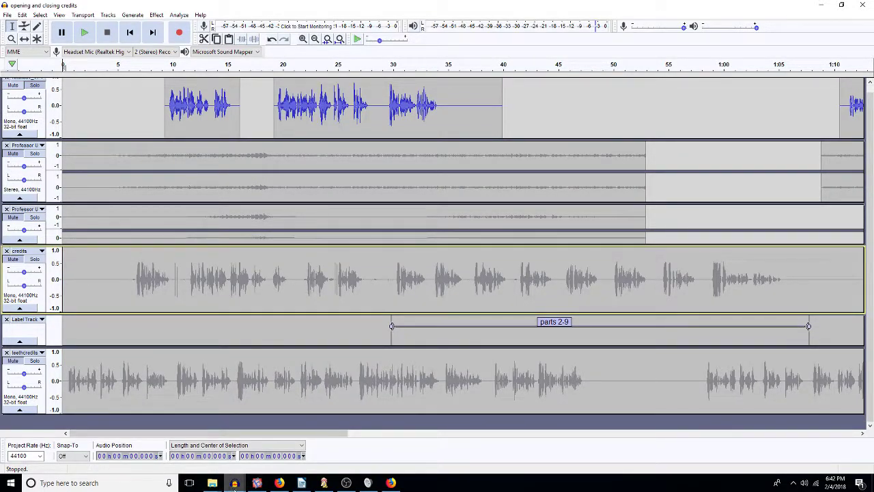
- Paste the opening credits mix into the new scene project and shift the scene mix to start at about 43 s
click(234, 483)
click(346, 449)
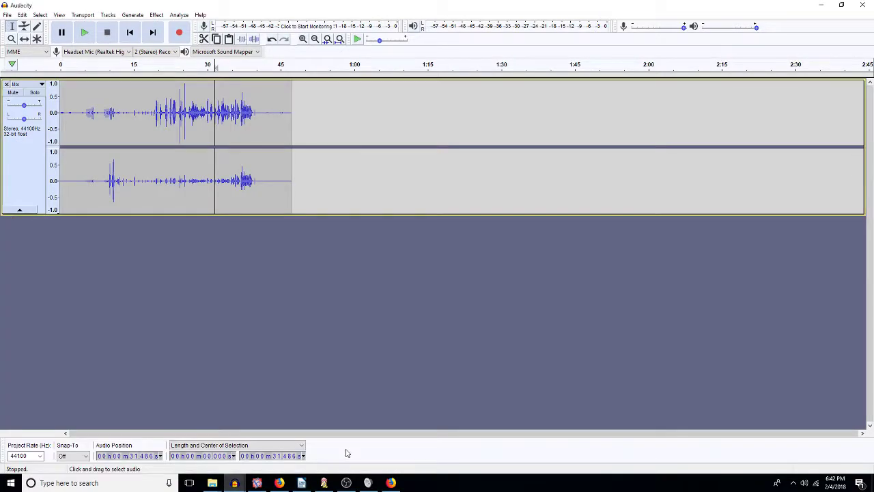
key(ctrl+v)
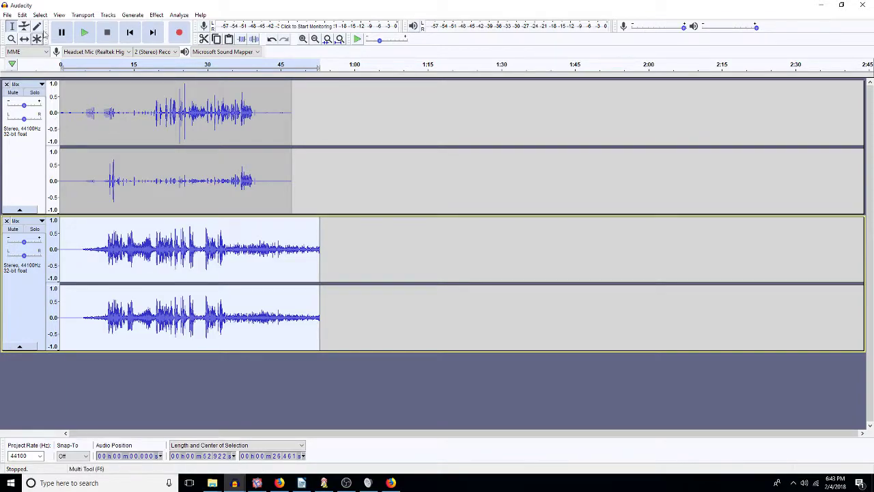
drag(147, 136, 348, 156)
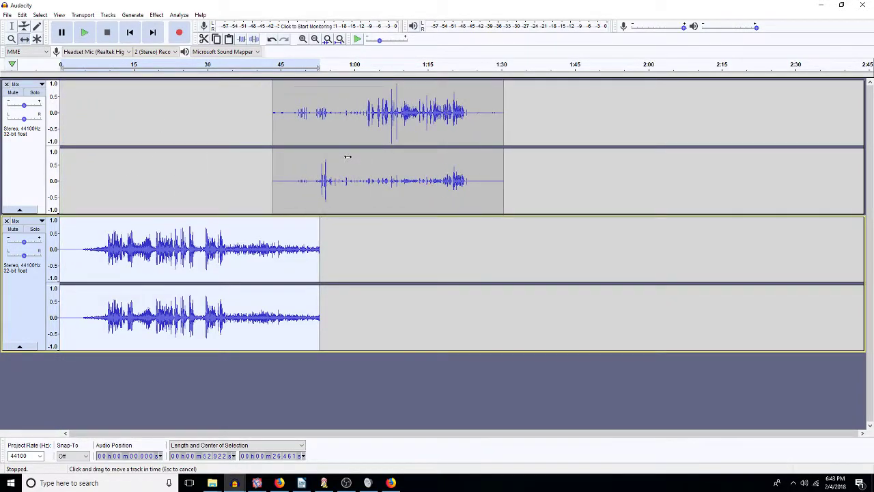
- Trim the first 4 s from the opening credits mix and move the scene track below it
click(12, 26)
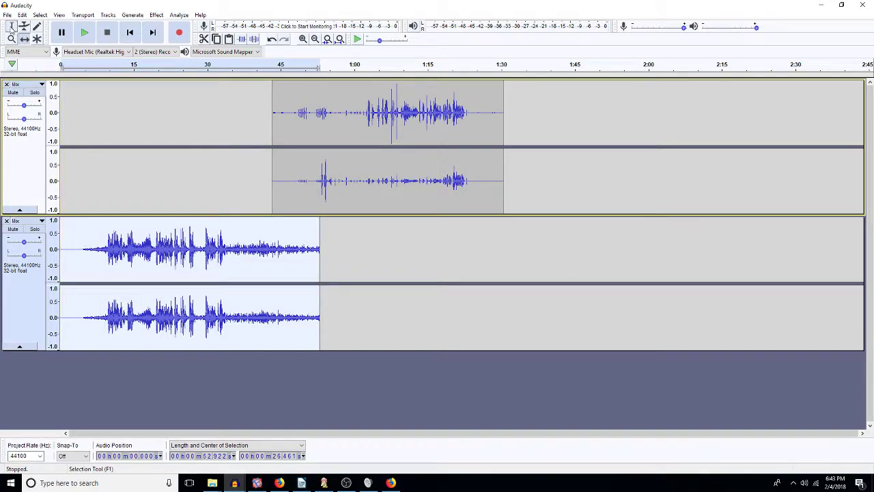
click(80, 247)
key(space)
key(space)
key(shift+Home)
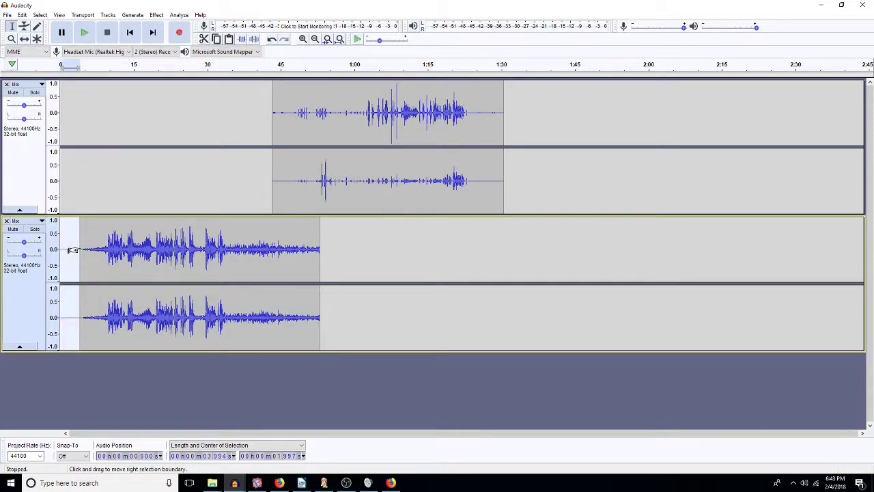
key(Delete)
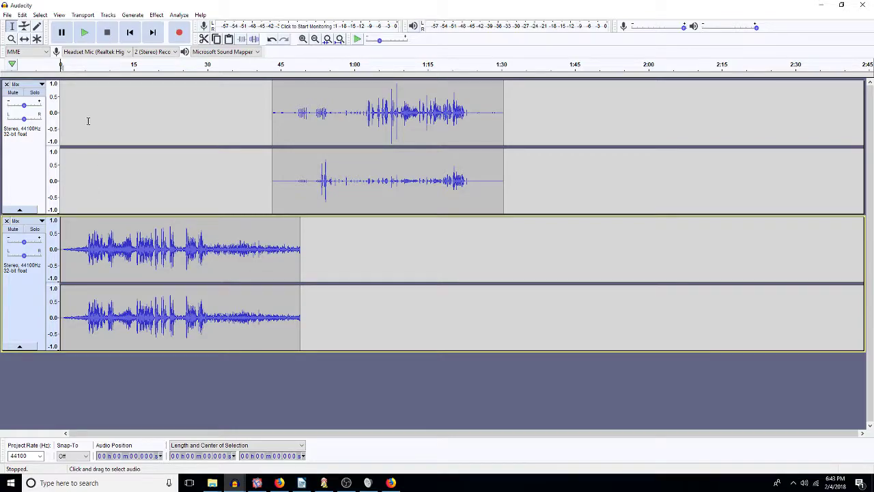
click(36, 84)
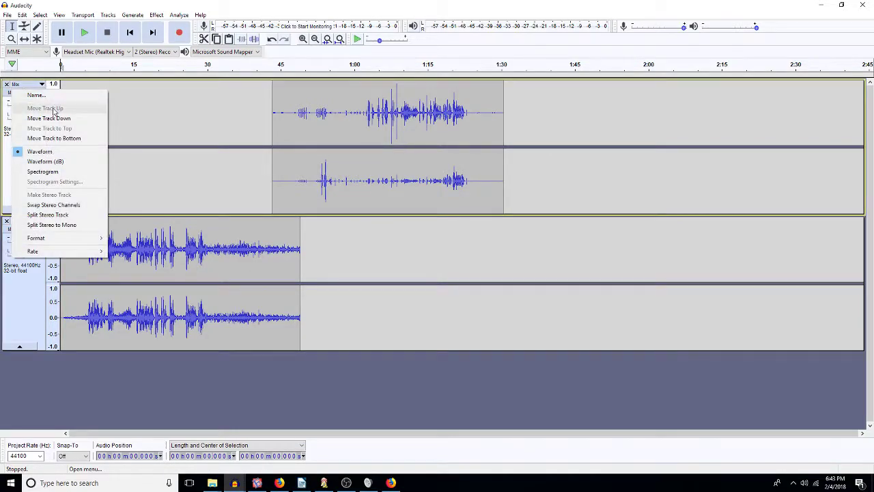
click(54, 118)
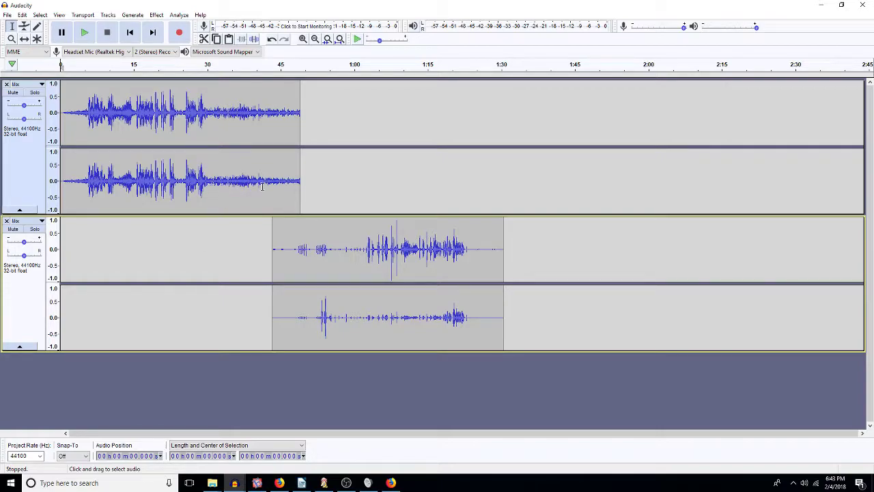
- Trim the opening credits mix to end at about 46.5 s with a fade-out from about 40.7 s, and play its ending
drag(260, 181, 328, 189)
key(Delete)
drag(259, 181, 288, 192)
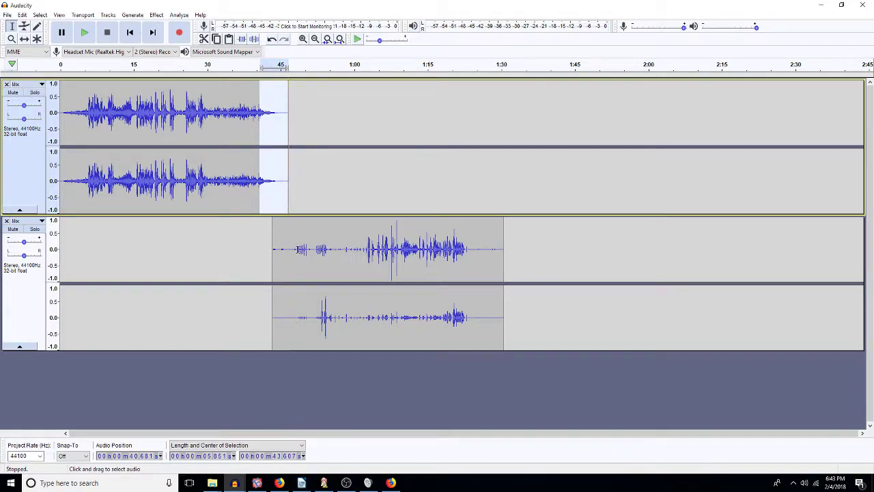
click(251, 174)
key(space)
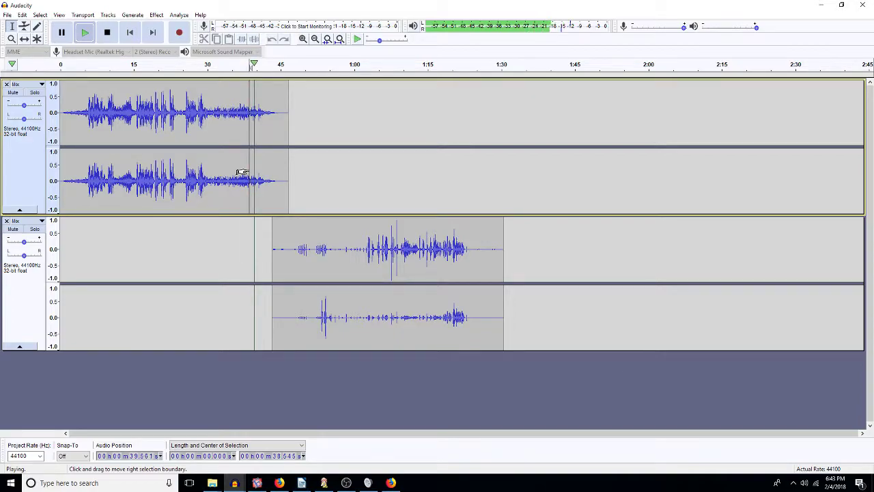
key(space)
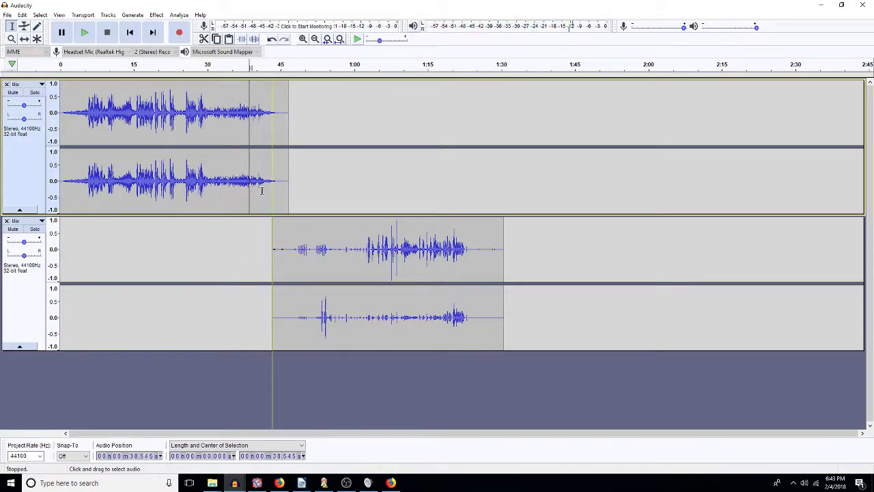
- Shift the scene mix to start at about 40.3 s, overlapping the credits' fade-out, and place the cursor at about 39.4 s
click(24, 39)
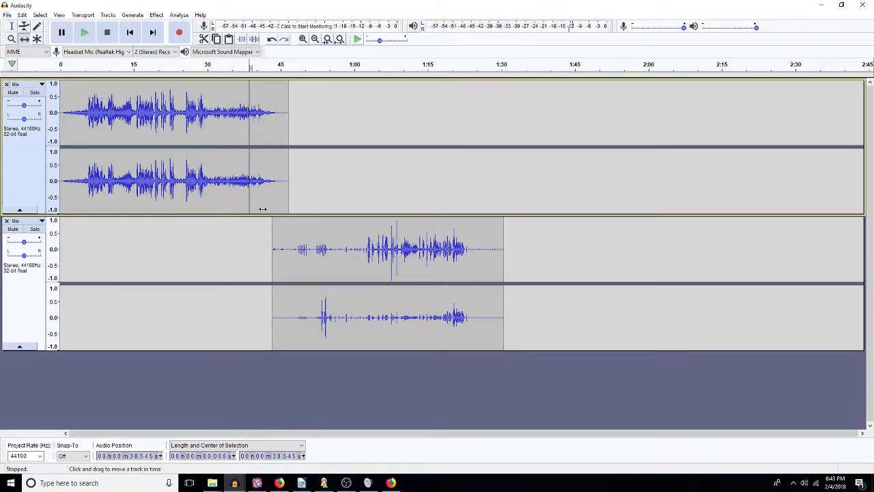
drag(288, 277, 267, 267)
click(10, 26)
drag(277, 249, 263, 264)
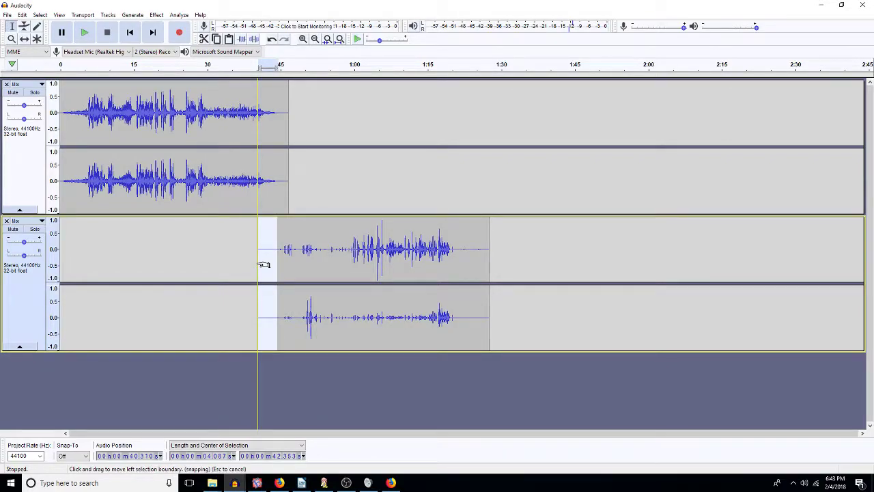
click(253, 245)
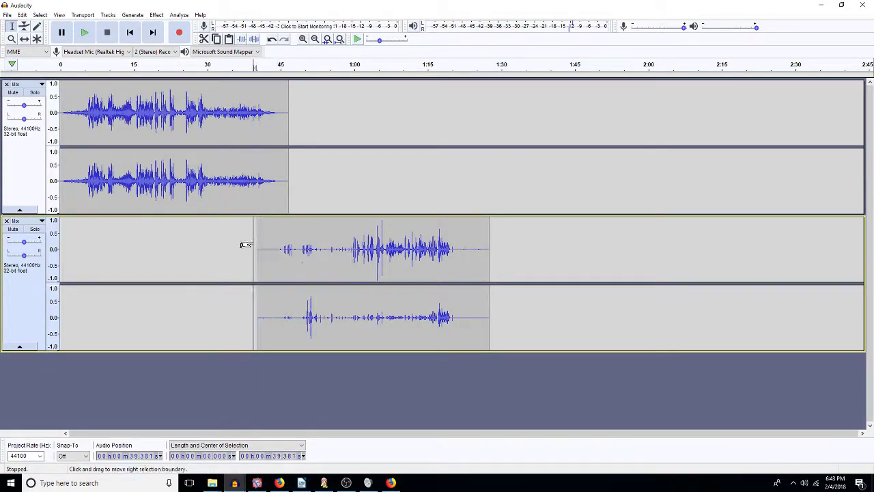
- Play the transition from about 39.4 s, shift the scene mix to start at about 39.2 s, and replay the transition
key(space)
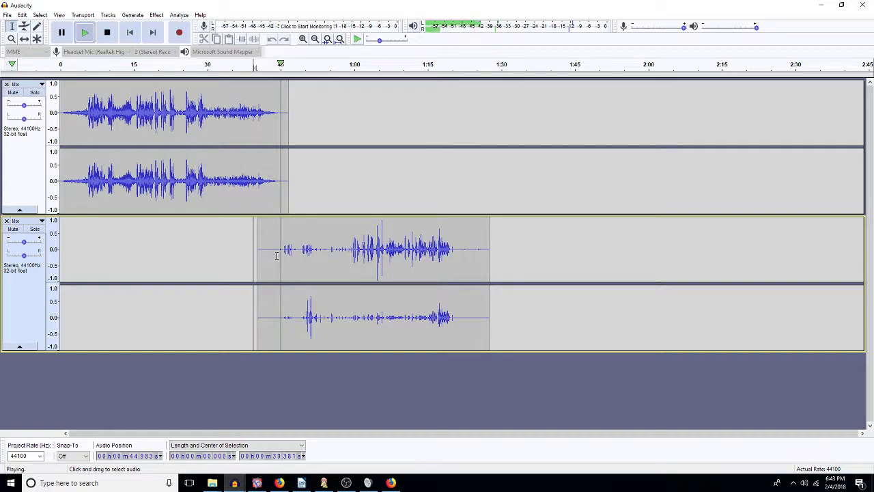
key(space)
click(24, 39)
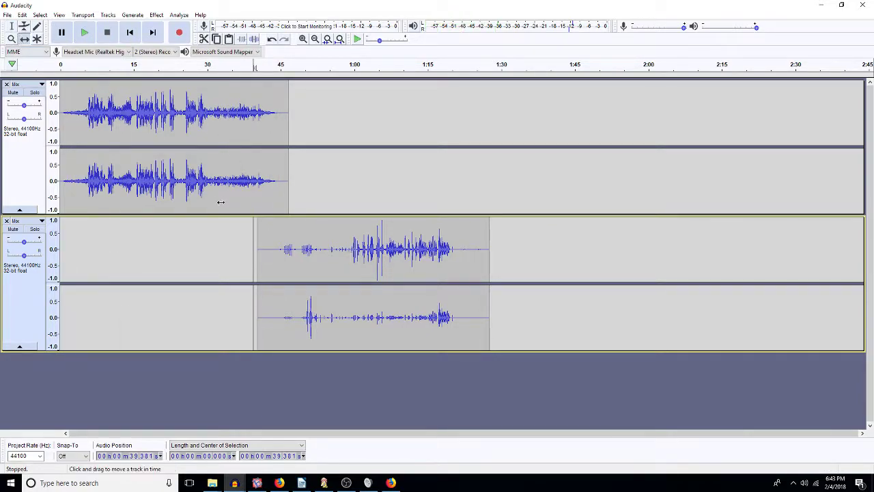
drag(289, 247, 276, 266)
key(space)
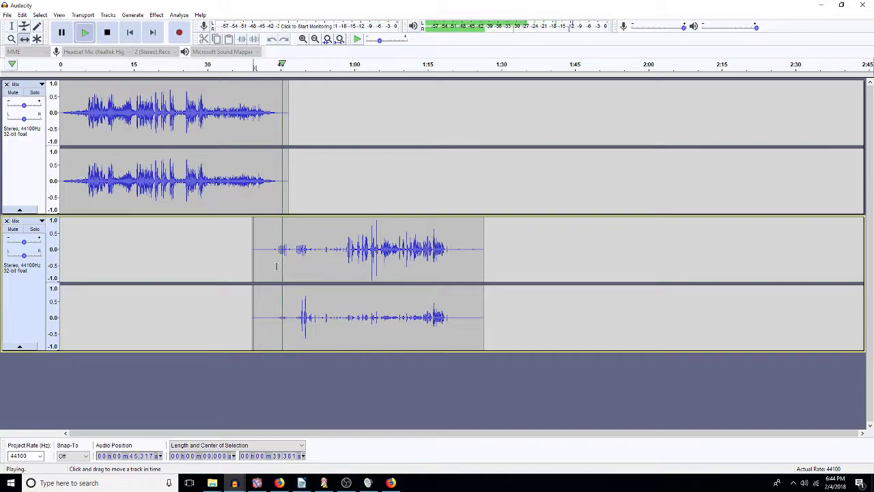
key(space)
- Save the project as finalMix in a new folder named FINALS inside Teeth_episode 4
key(ctrl+s)
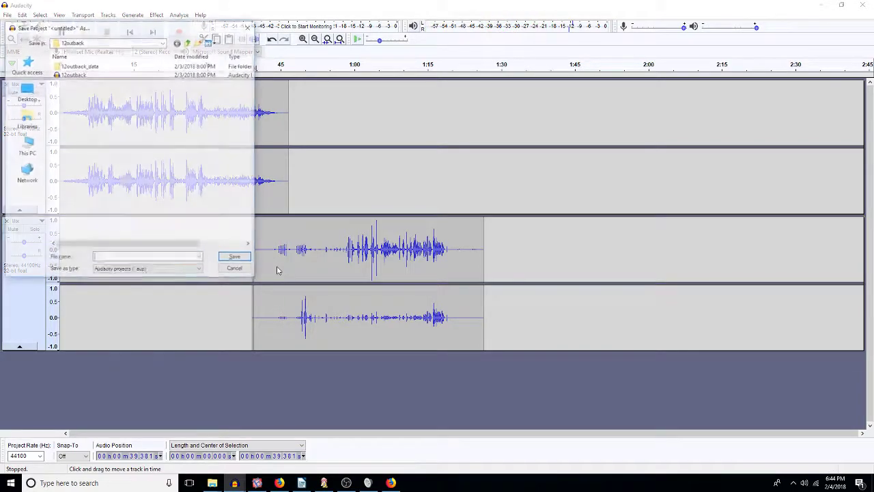
click(190, 43)
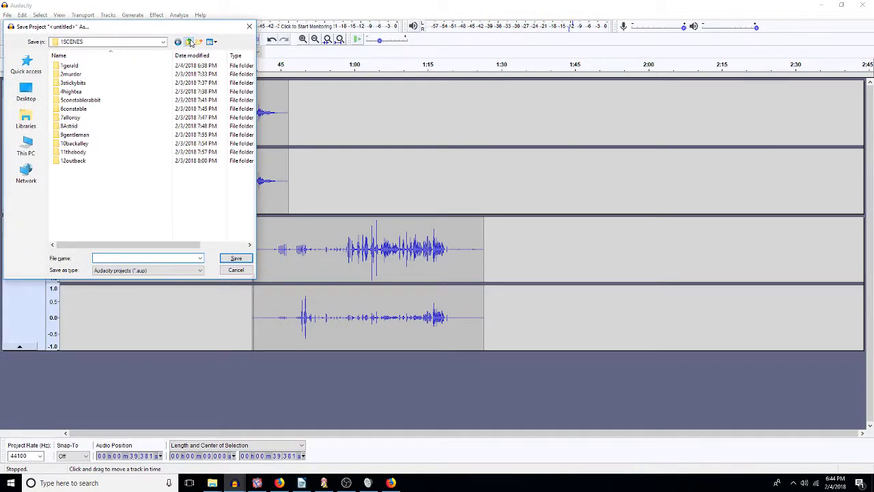
click(190, 43)
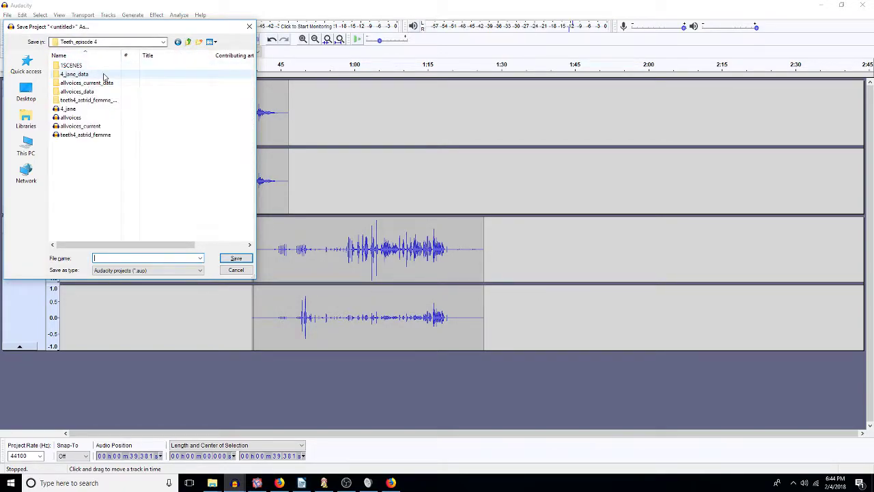
click(199, 42)
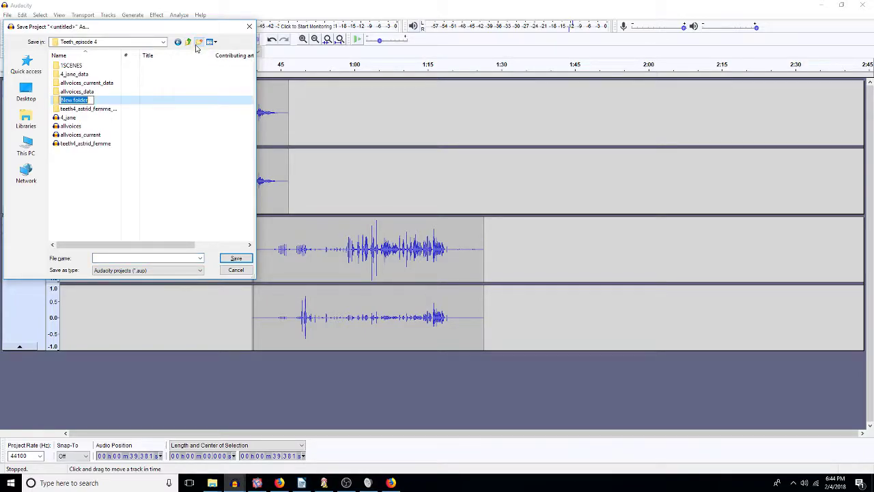
text(FINALS)
key(Return)
key(Return)
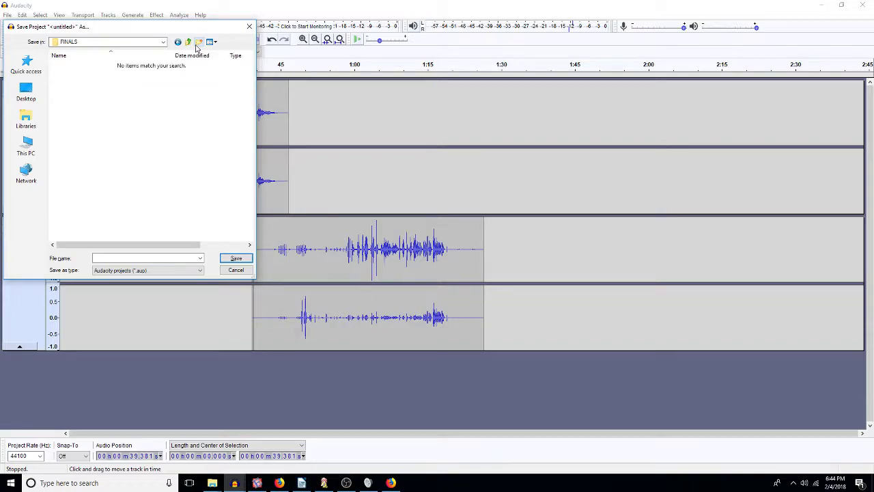
click(117, 258)
key(Return)
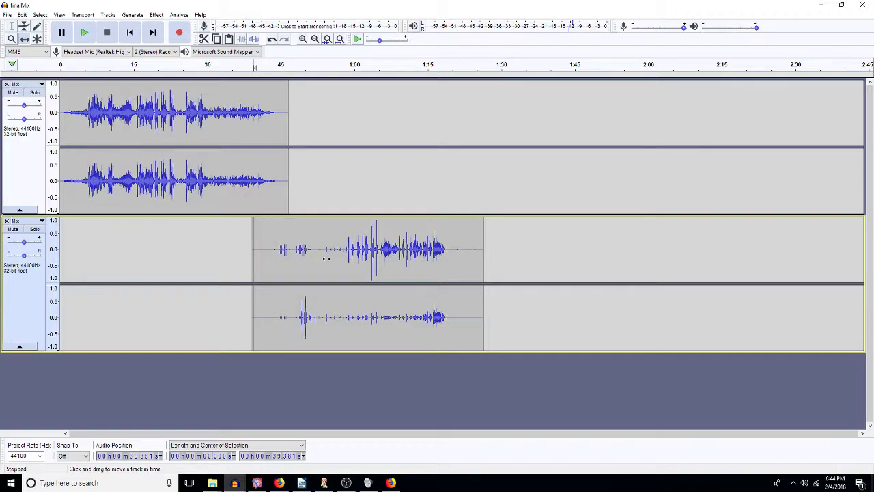
- Apply Pop Mute to the whole scene mix clip with threshold -3 dB, mute level -1 dB, and 10 ms look-ahead and release
click(12, 26)
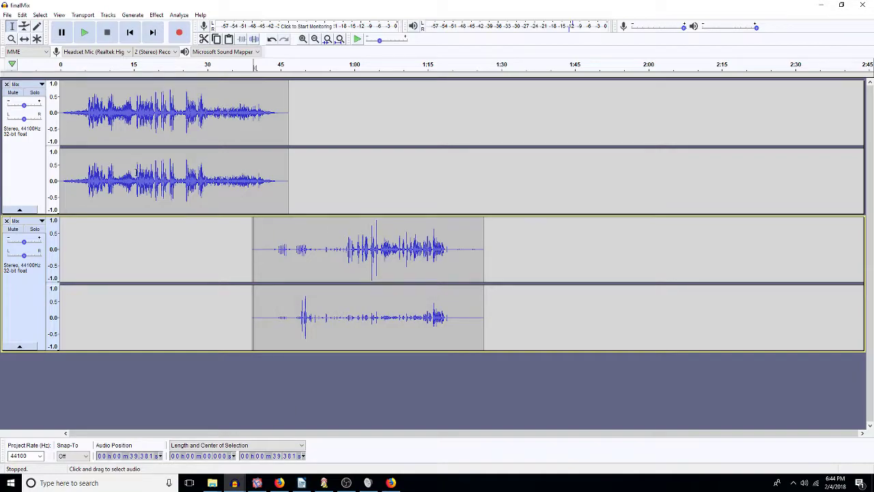
double_click(375, 256)
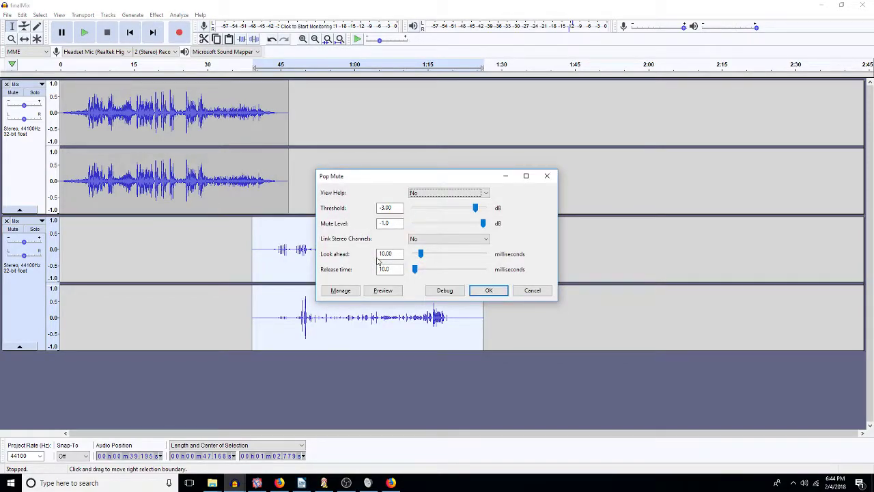
key(Return)
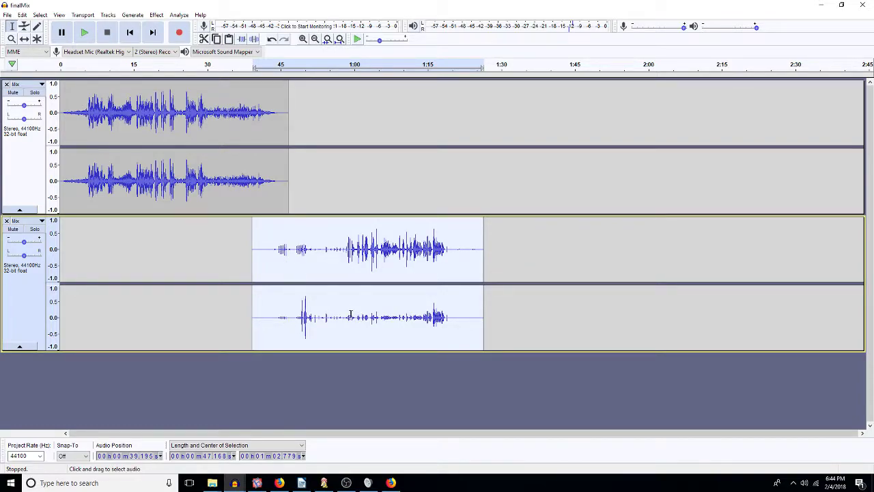
click(519, 277)
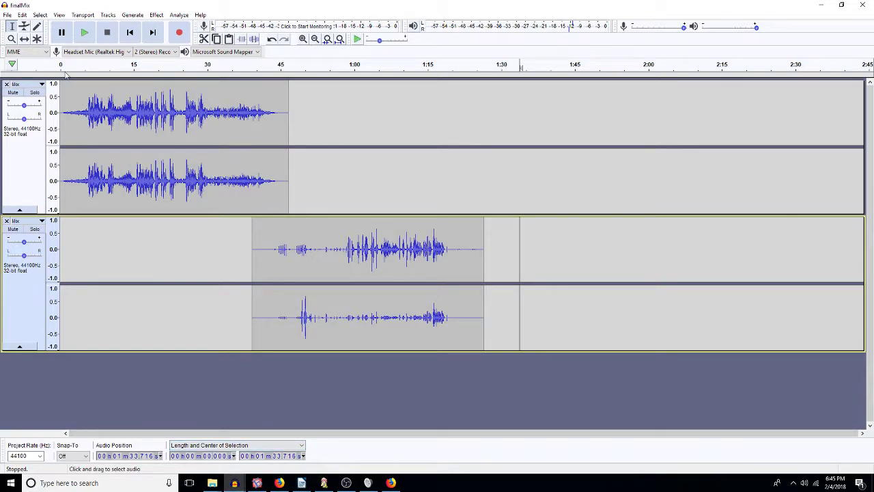
- Open the final mix project from the Teeth_Episode 1 folder
click(234, 483)
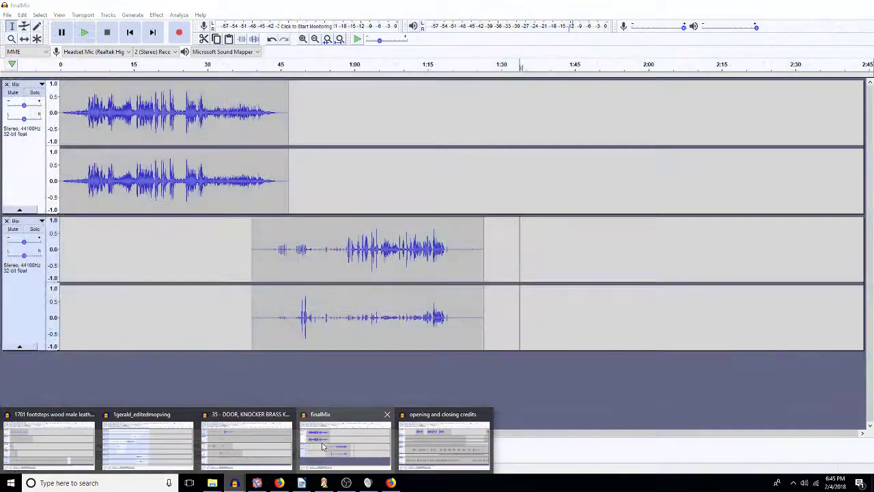
click(326, 444)
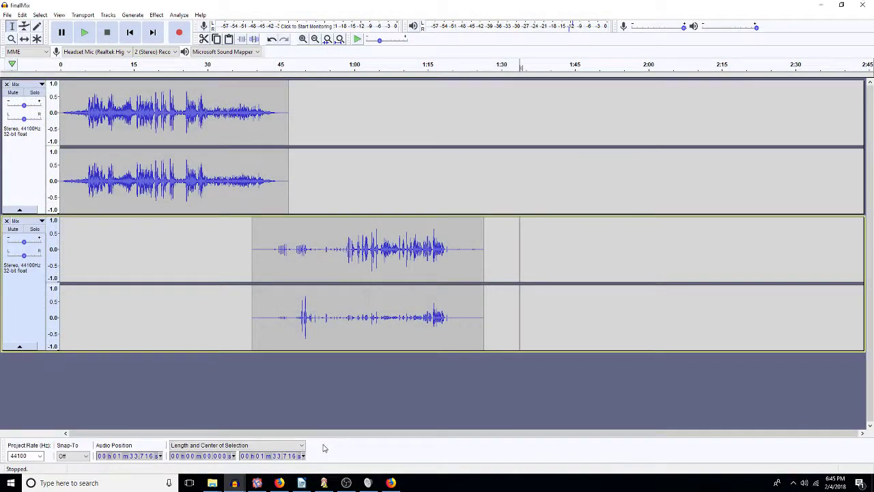
click(8, 15)
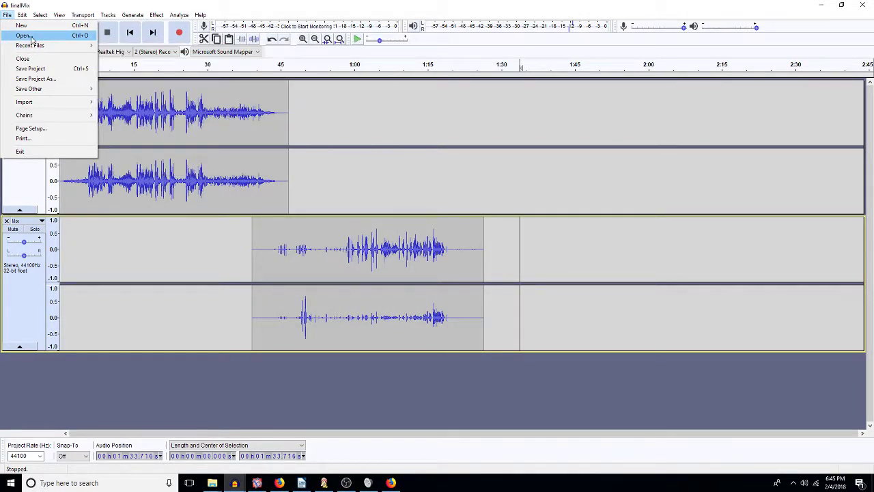
click(24, 34)
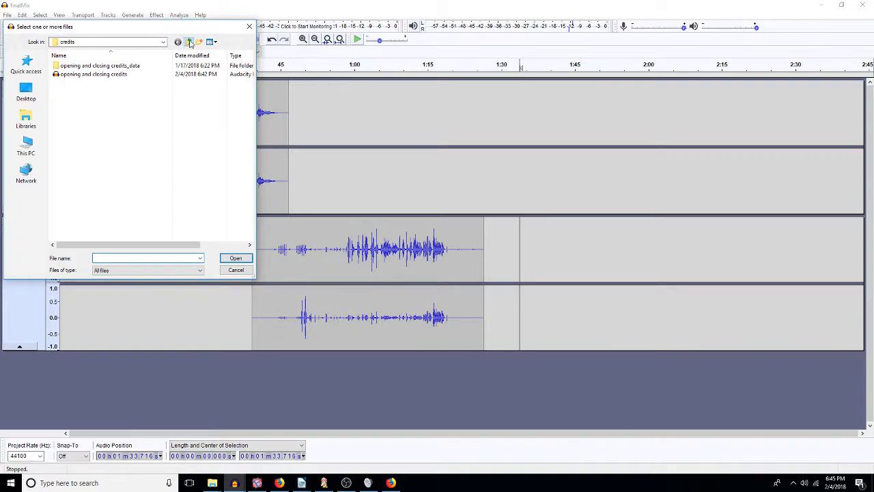
click(189, 42)
click(189, 42)
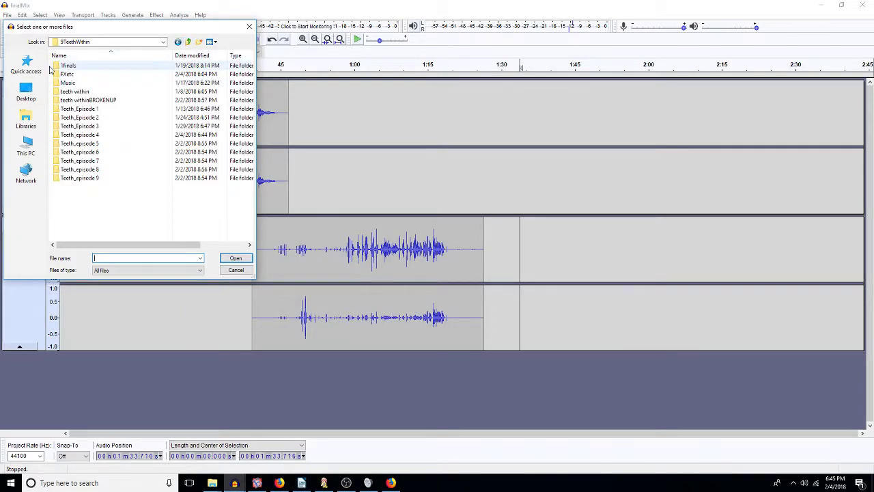
double_click(83, 109)
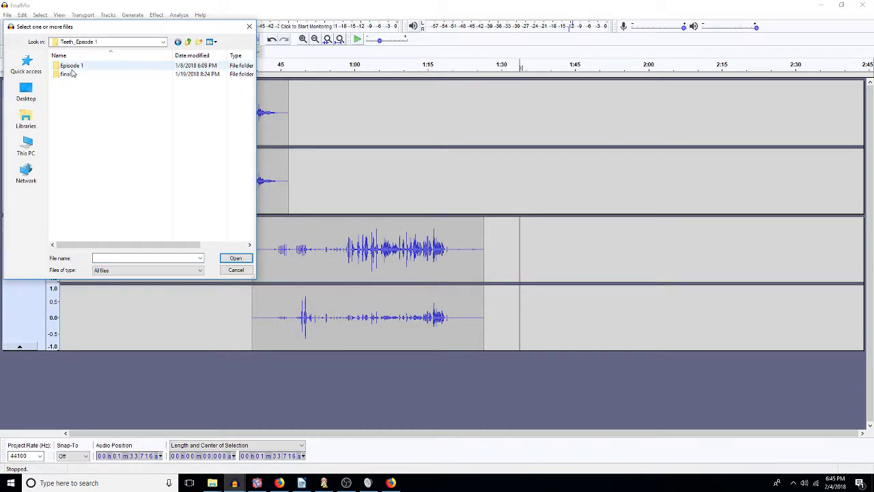
double_click(69, 74)
double_click(76, 75)
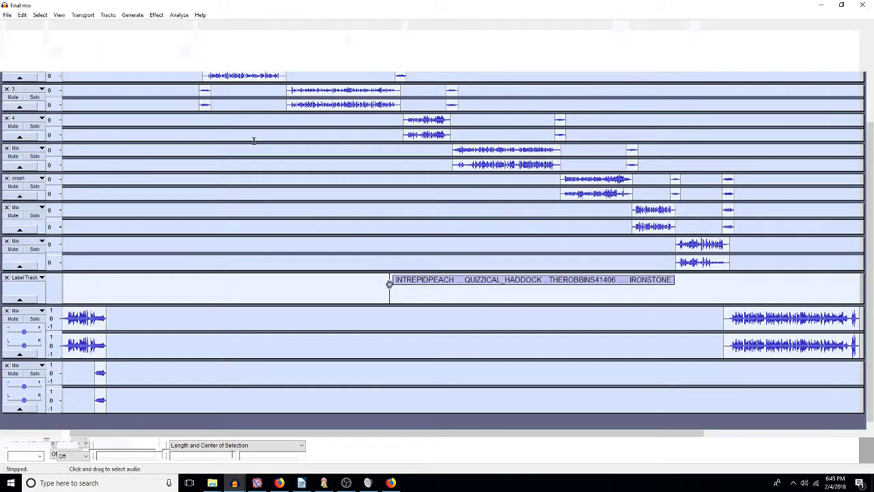
- Copy all tracks from the episode 1 final mix and paste them below the scene mix in finalMix
scroll(253, 141, down, 2)
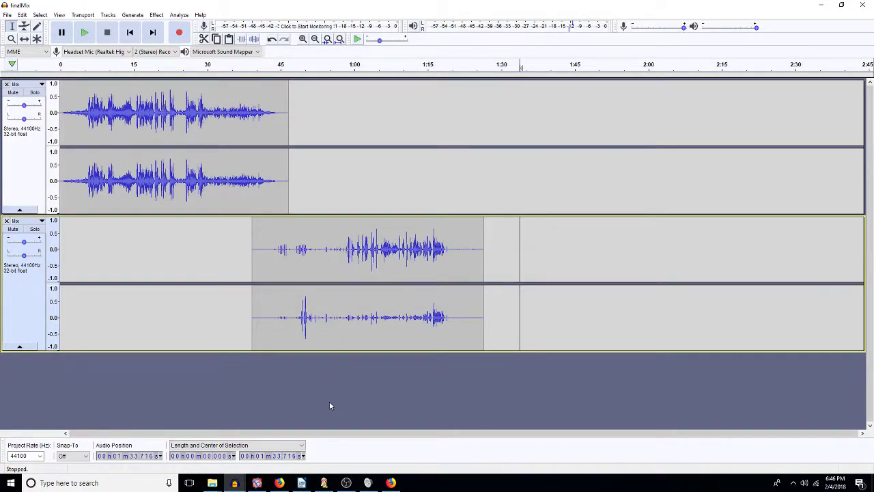
click(330, 405)
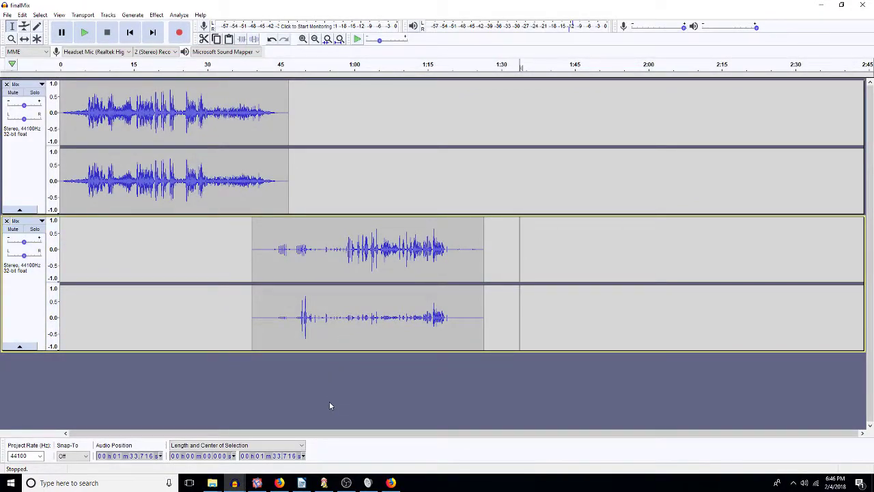
click(322, 322)
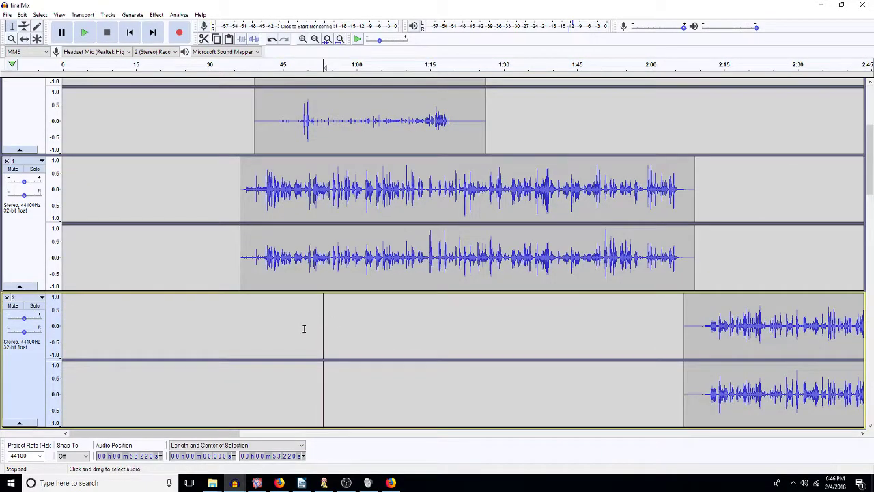
- Delete the long scene clips from pasted tracks 1, 2 and 3, keeping their short transition clips
scroll(218, 228, up, 5)
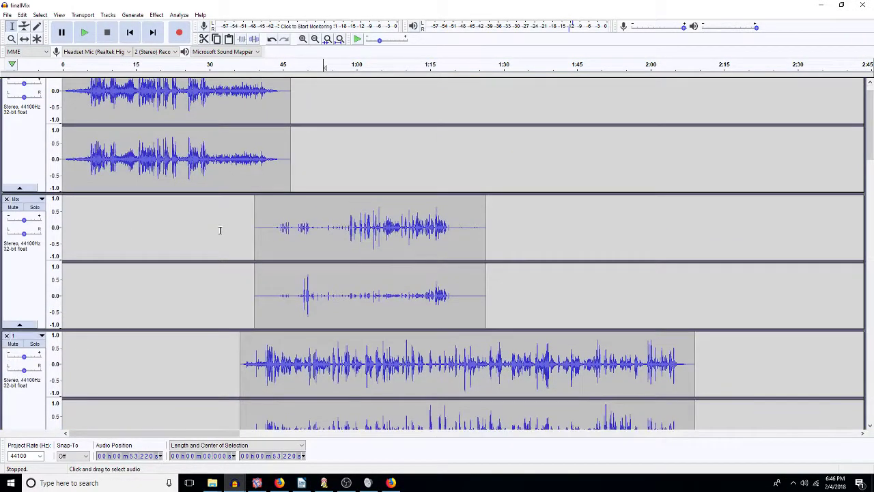
scroll(218, 228, down, 3)
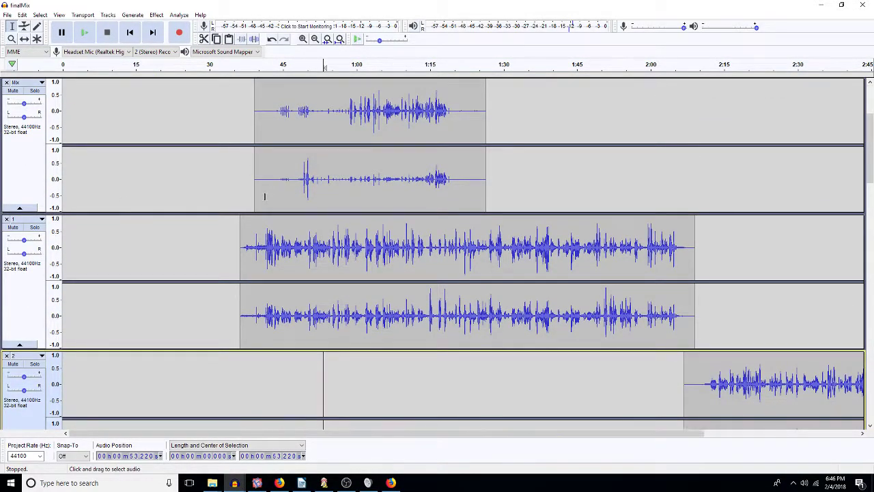
key(ctrl+3)
key(ctrl+3)
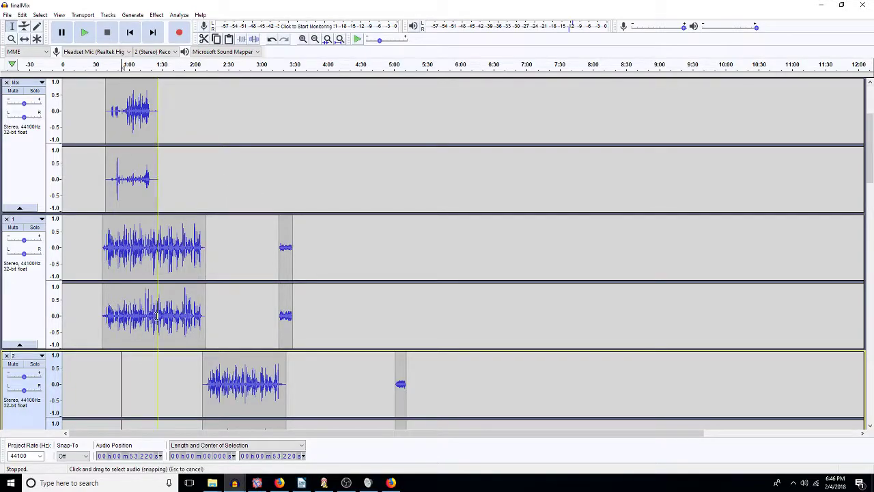
double_click(156, 259)
key(Delete)
scroll(226, 368, down, 1)
double_click(226, 369)
key(Delete)
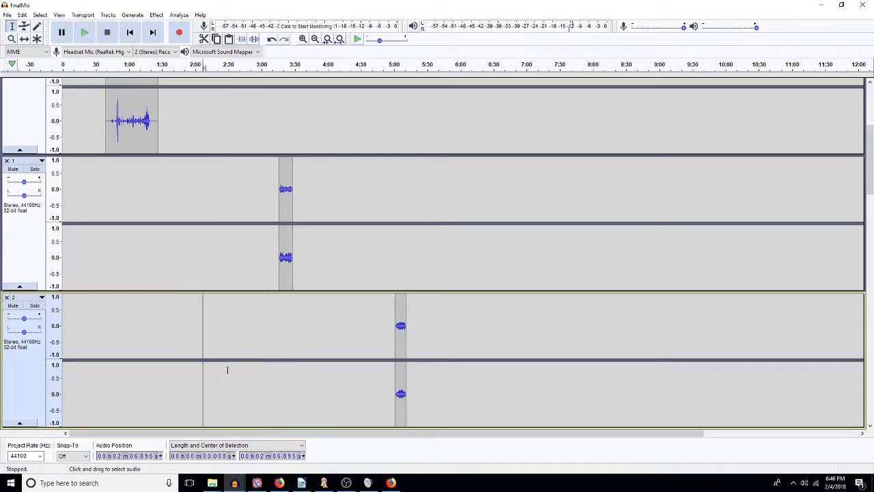
scroll(226, 368, down, 2)
double_click(337, 324)
key(Delete)
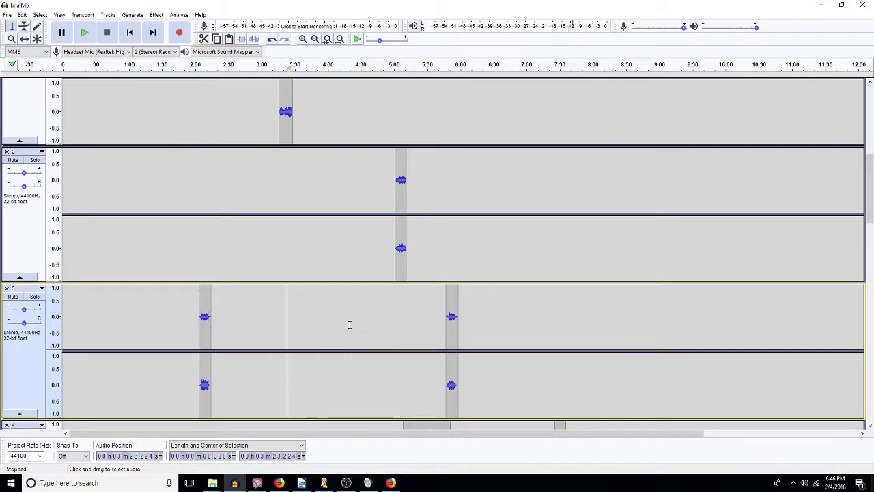
- Delete the long scene clips from track 4 and the Mix track directly below it
scroll(348, 323, down, 3)
click(423, 240)
key(Delete)
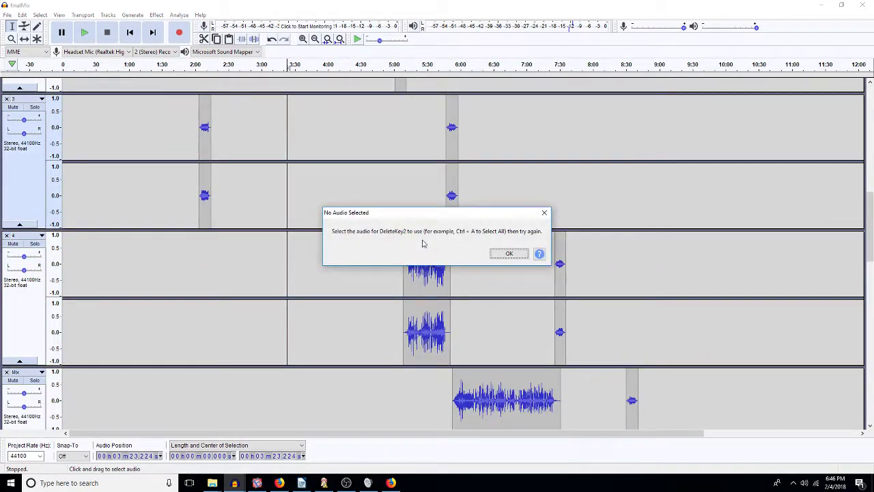
click(513, 257)
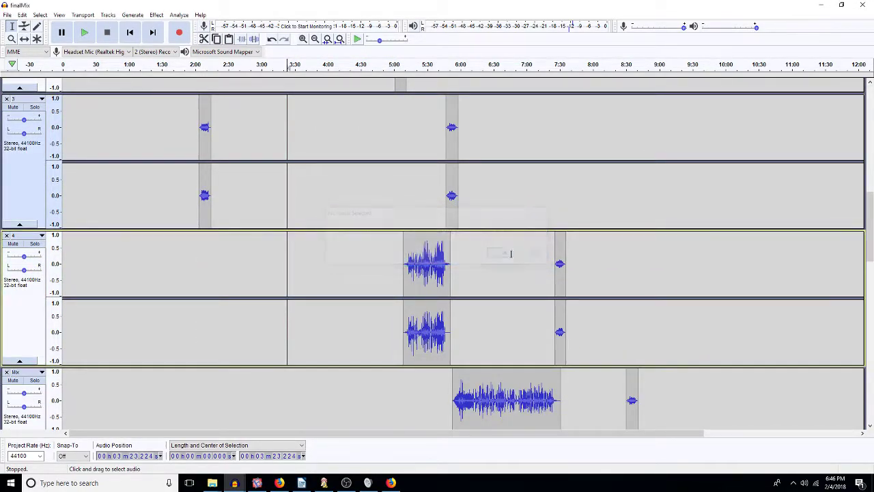
double_click(432, 246)
key(Delete)
double_click(487, 380)
scroll(488, 380, down, 3)
key(Delete)
- Delete the long scene clips from the crash track and the Mix track directly below it
scroll(564, 402, down, 6)
double_click(580, 307)
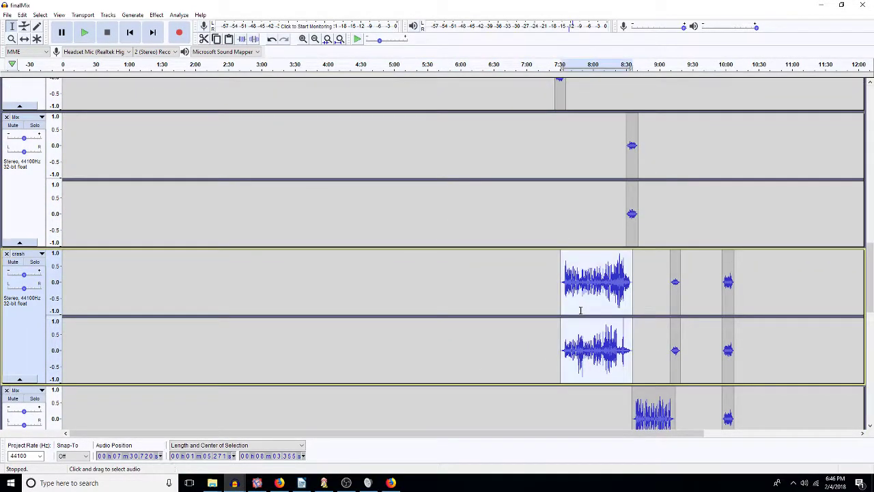
key(Delete)
click(695, 355)
scroll(692, 368, down, 3)
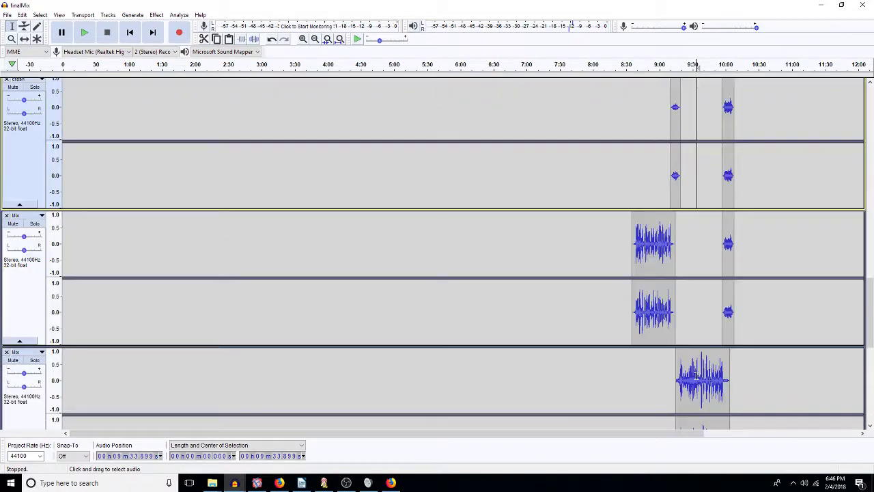
click(643, 243)
double_click(636, 243)
key(Delete)
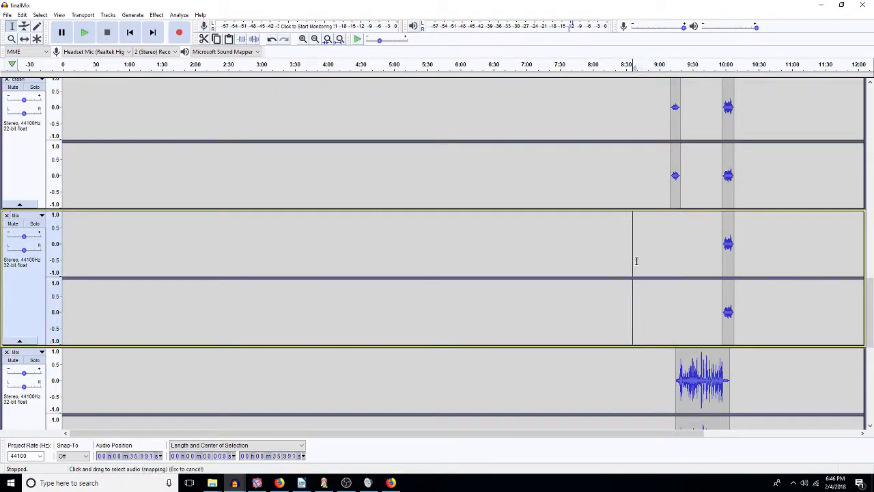
- Delete the scene clip from the Mix track above the label track and the closing clip from the Mix track below it
scroll(694, 359, down, 3)
double_click(694, 359)
key(Delete)
scroll(695, 360, down, 5)
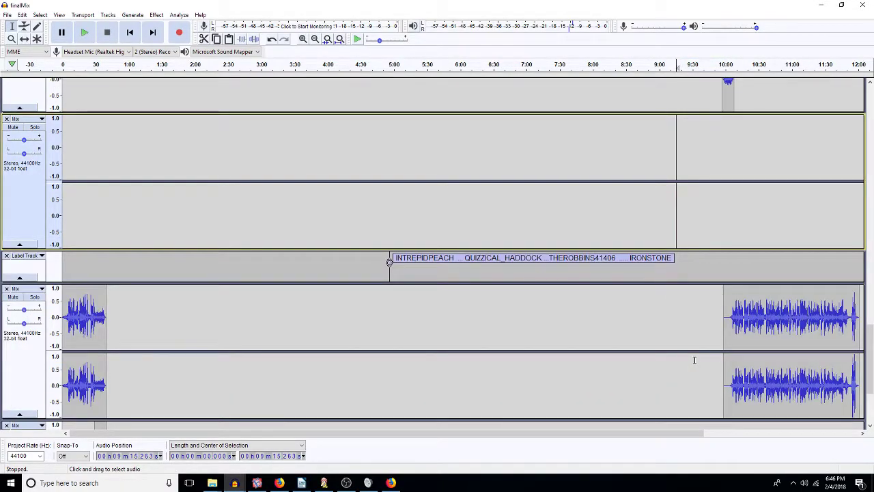
double_click(790, 326)
key(Delete)
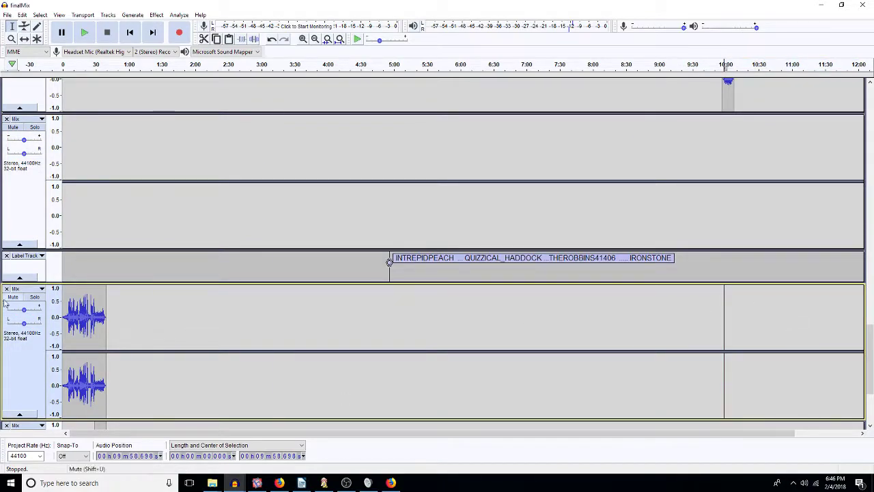
- Remove the label track and the two Mix tracks below it that hold leftover clips
click(14, 290)
click(6, 255)
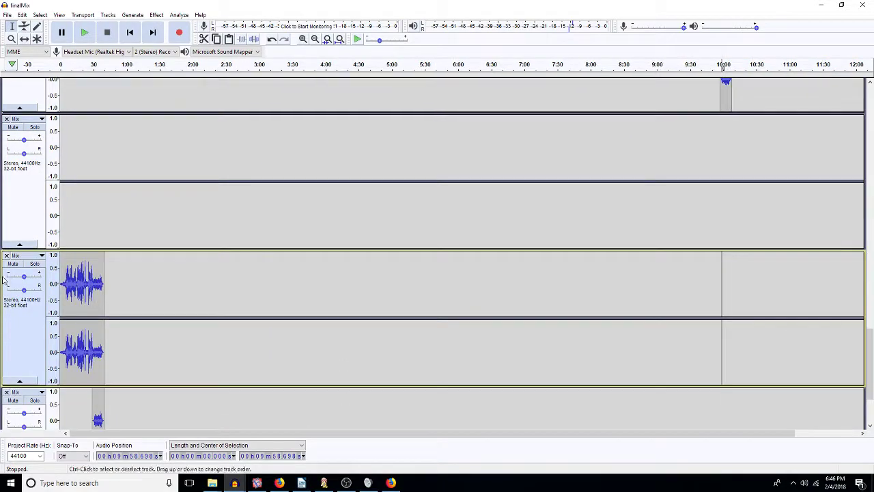
click(6, 255)
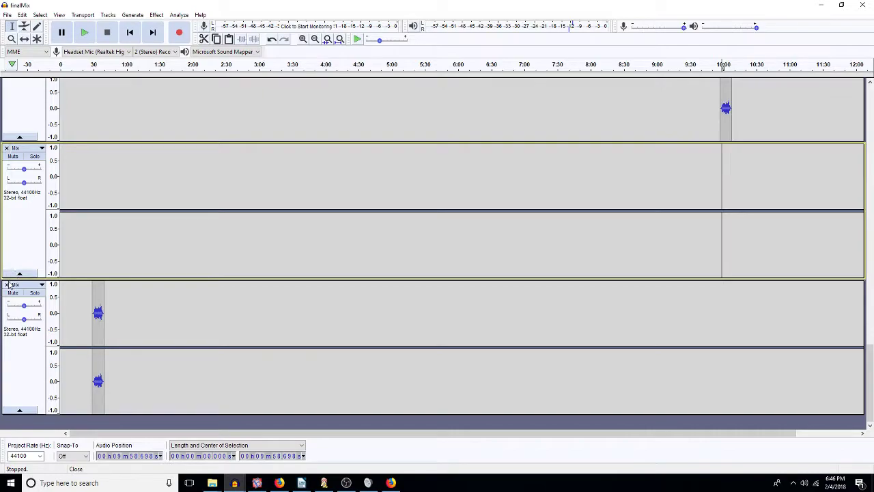
click(6, 284)
- Remove the two remaining Mix tracks below the crash track, including the one duplicating its final transition clip
scroll(544, 184, up, 5)
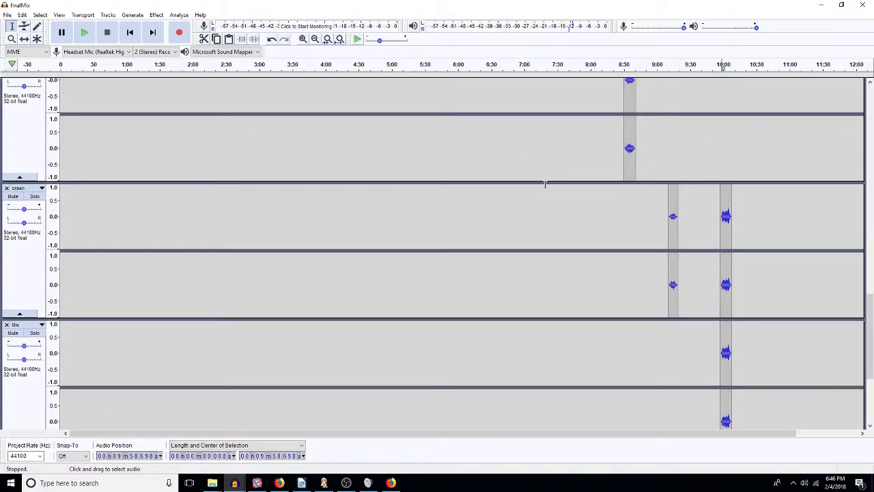
scroll(544, 185, down, 5)
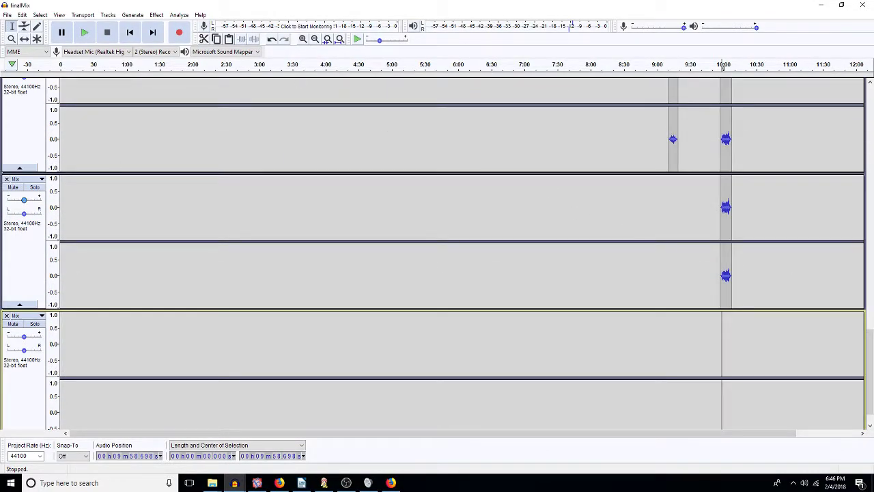
click(7, 178)
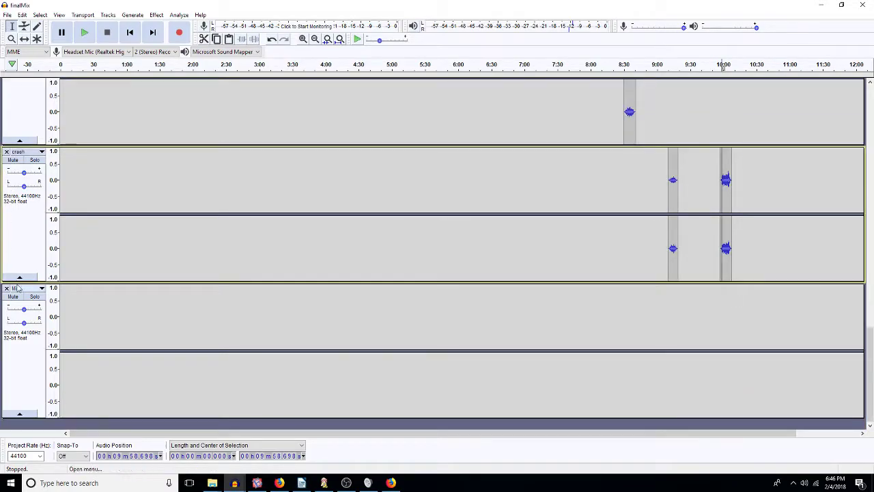
click(7, 288)
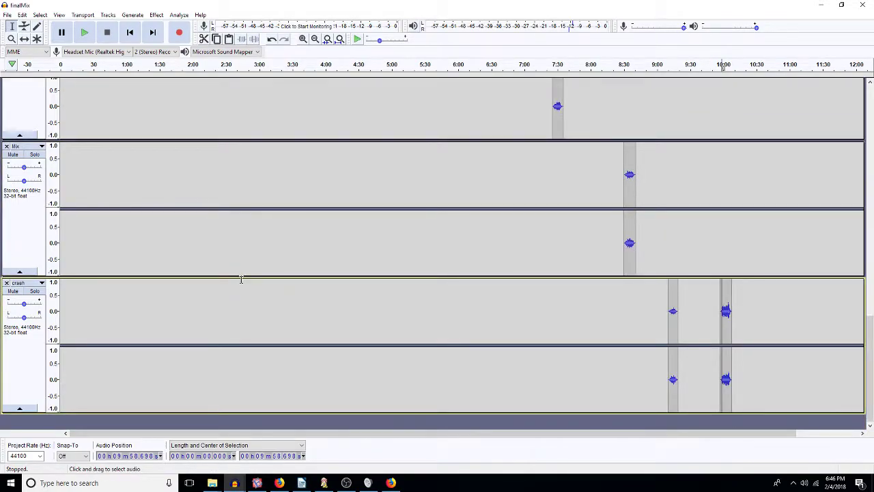
- Try to mix and render all transition clips from track 1 through the crash track into a single track
key(ctrl+shift+f)
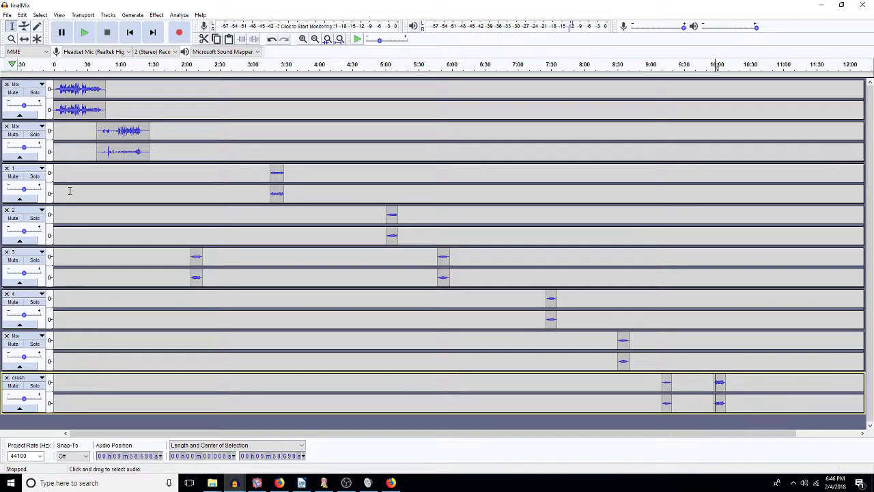
drag(170, 175, 759, 408)
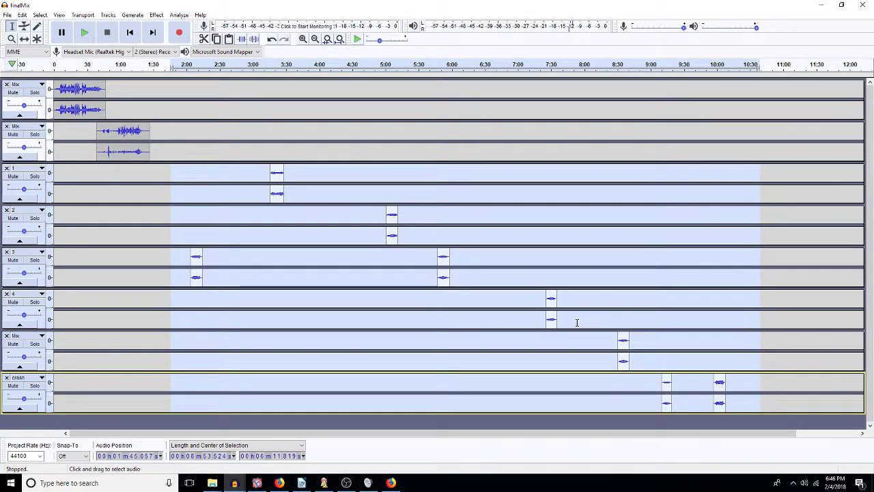
key(ctrl+shift+m)
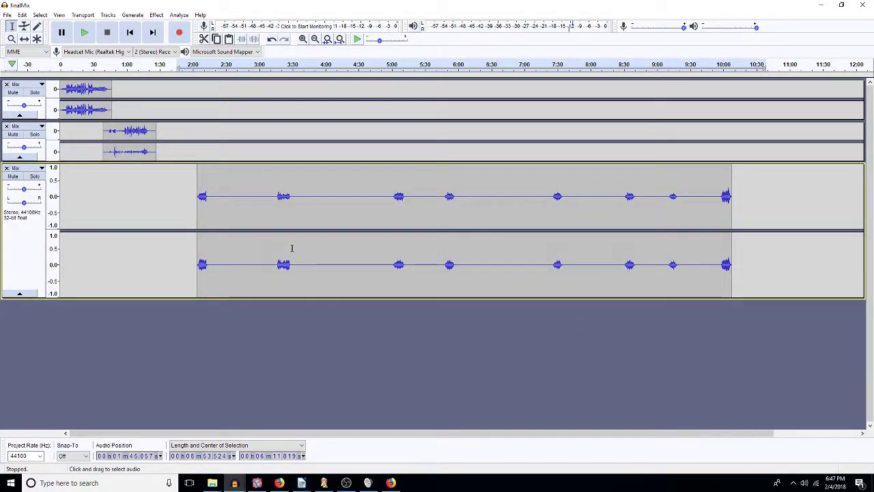
key(ctrl+z)
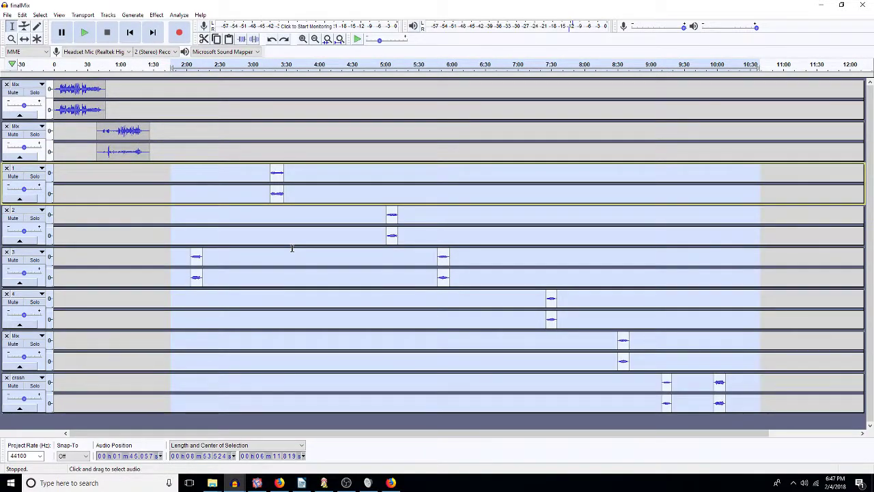
- Shift all selected transition clips together up two tracks and about 30 seconds later
click(24, 39)
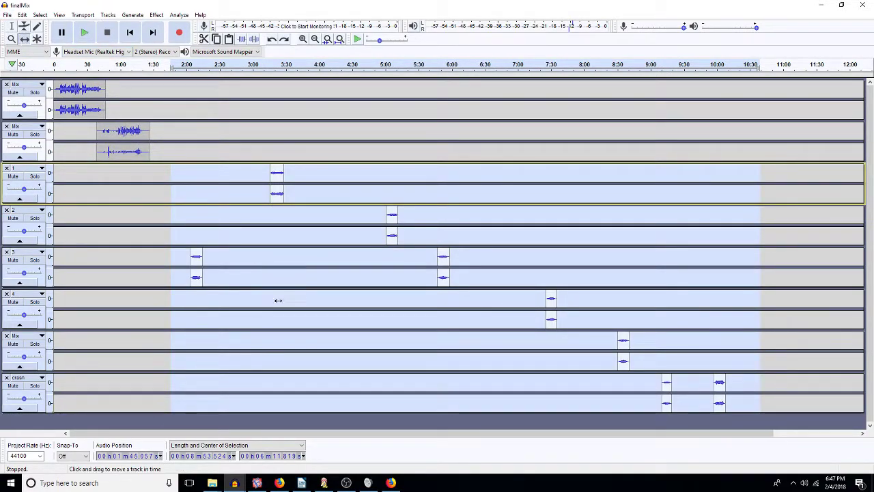
drag(188, 247, 232, 129)
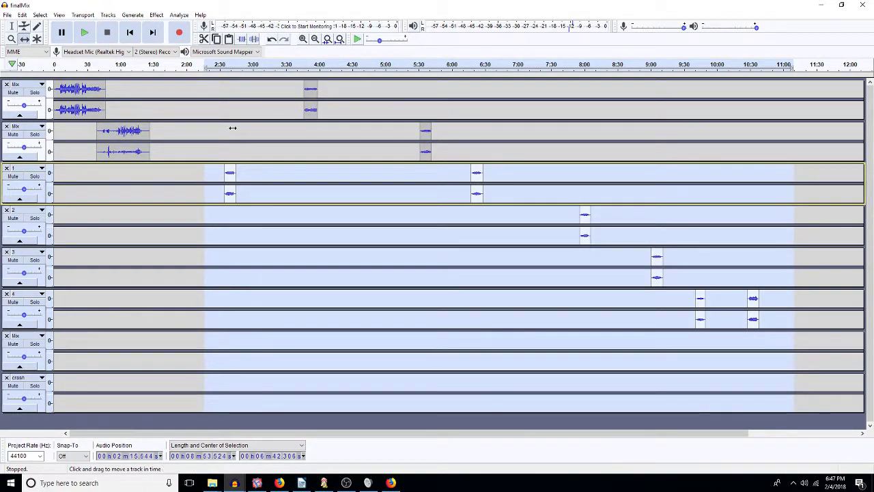
click(358, 186)
- Place the first two transition clips in the top Mix track, starting at about 1:28 and 2:37
key(F1)
click(158, 64)
click(166, 113)
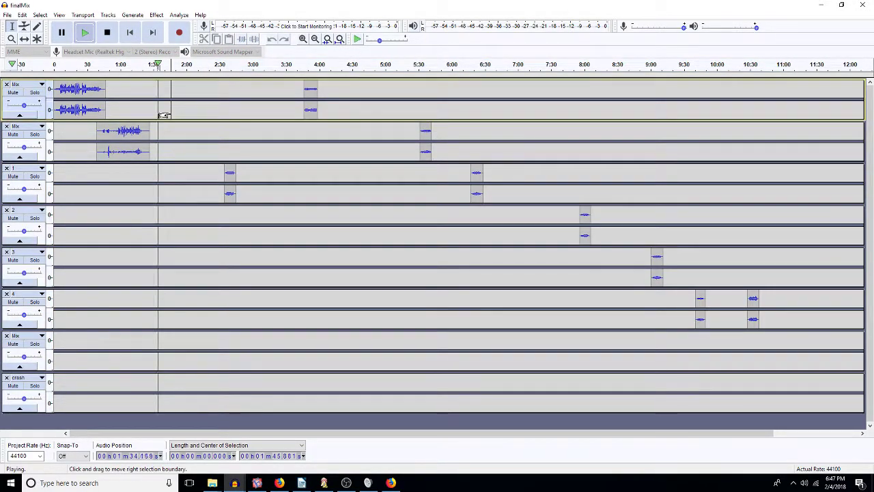
key(space)
key(F5)
drag(223, 192, 154, 114)
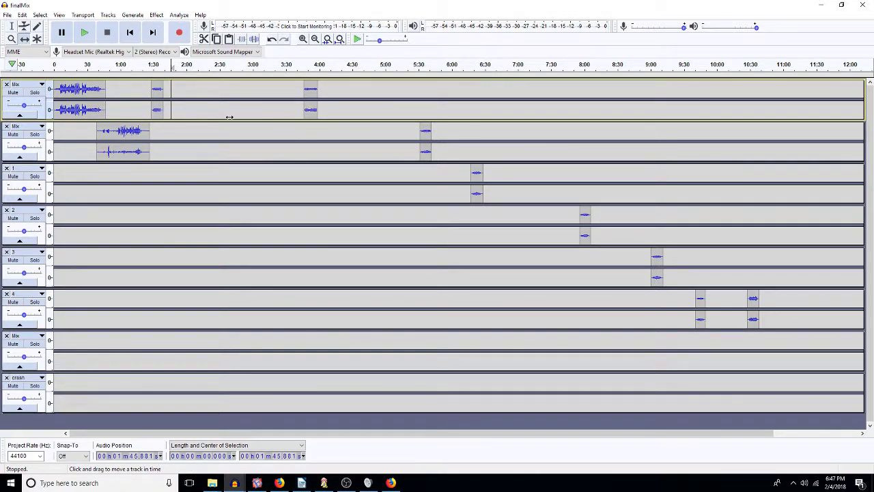
drag(307, 111, 230, 111)
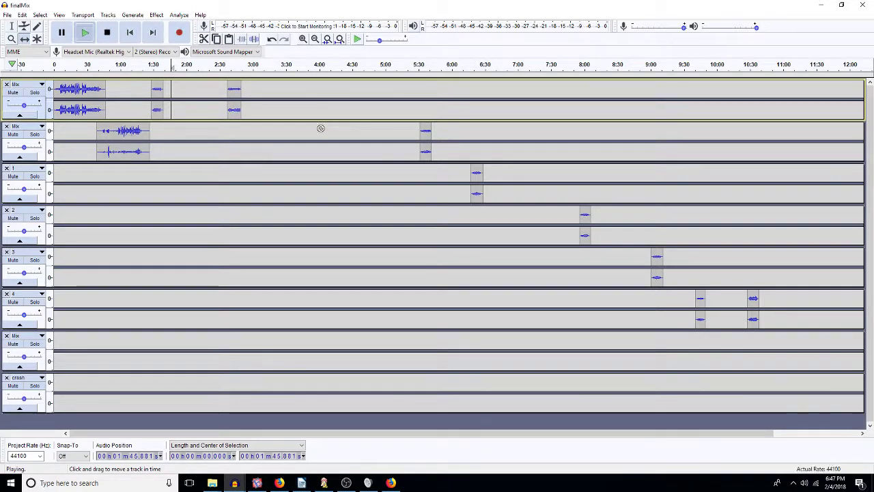
key(space)
- Move the remaining six transition clips up into the top Mix track, spaced roughly one minute apart after the second clip
drag(426, 133, 298, 101)
drag(477, 180, 376, 100)
drag(584, 226, 445, 100)
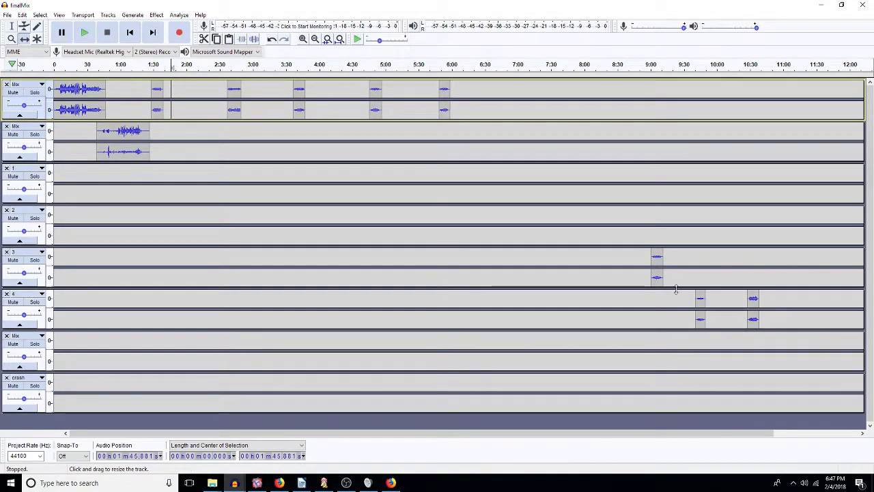
drag(656, 254, 514, 104)
drag(669, 299, 543, 84)
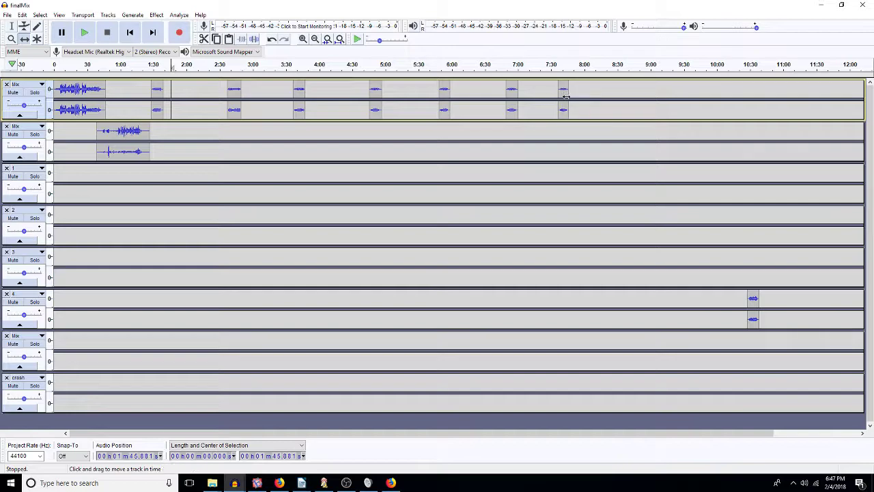
drag(762, 304, 613, 105)
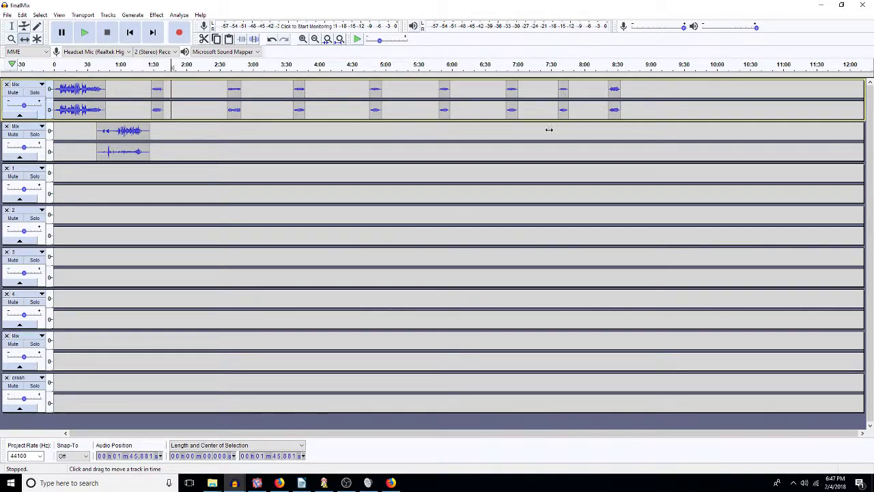
- Play the first four transition clips in the top Mix track one after another to compare their sounds
click(340, 39)
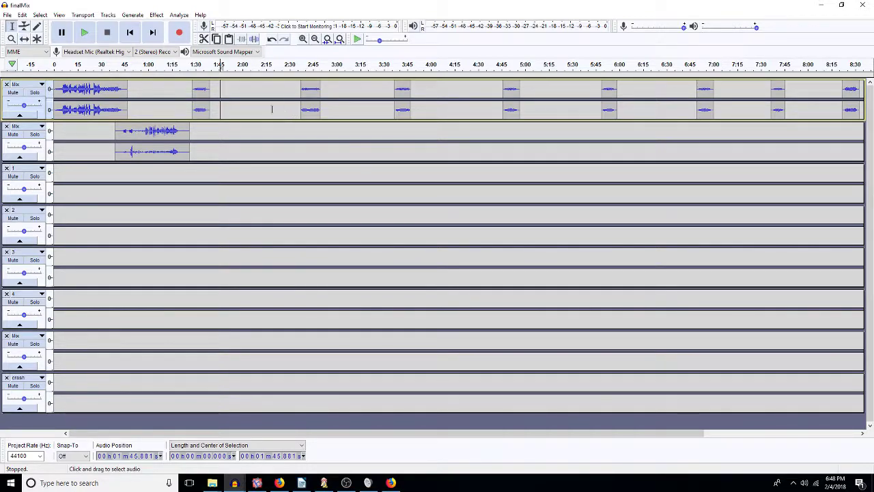
click(194, 110)
key(space)
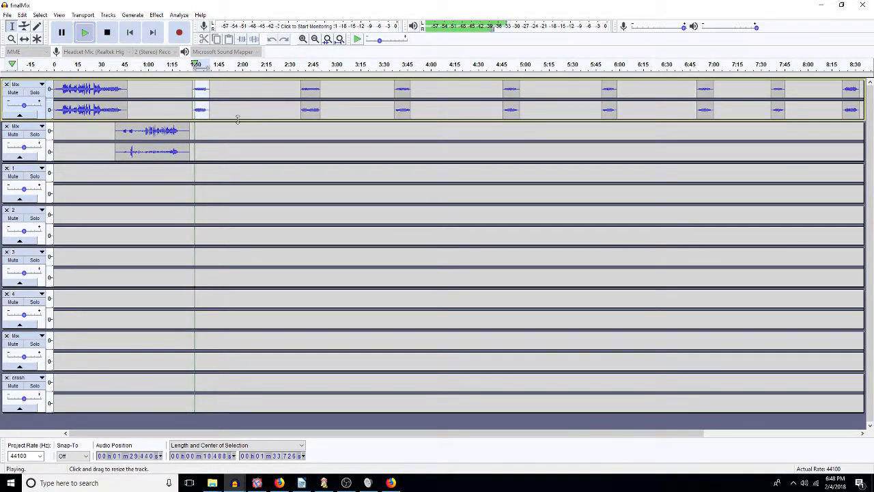
double_click(308, 109)
key(space)
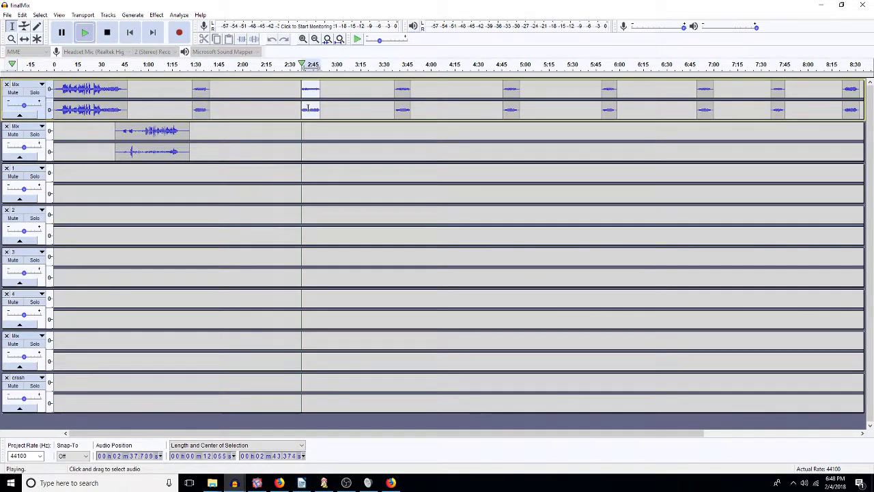
double_click(403, 110)
key(space)
key(space)
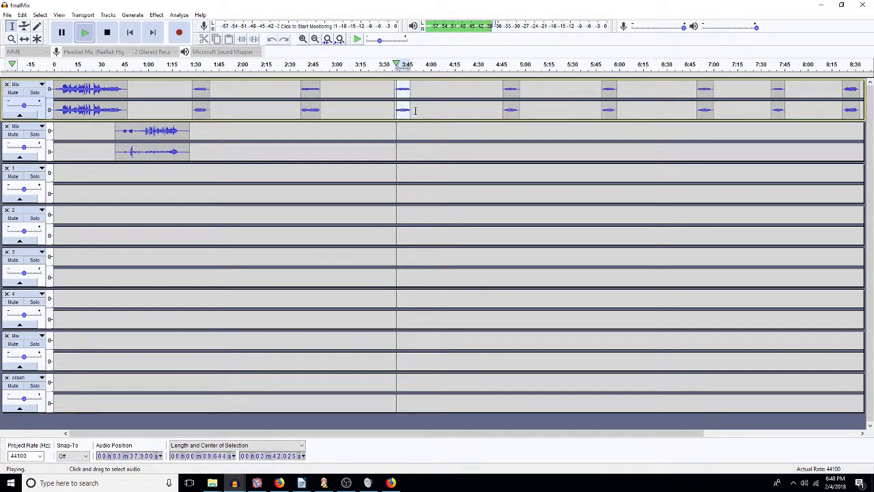
double_click(510, 111)
key(space)
key(space)
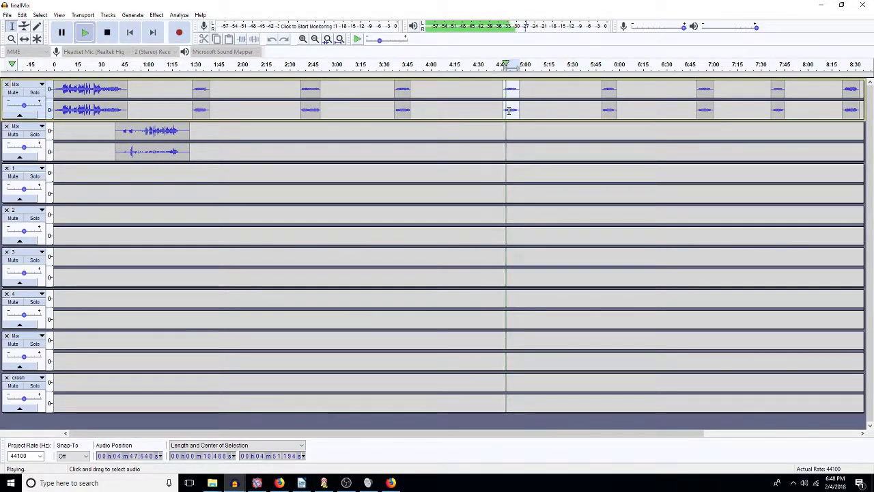
key(space)
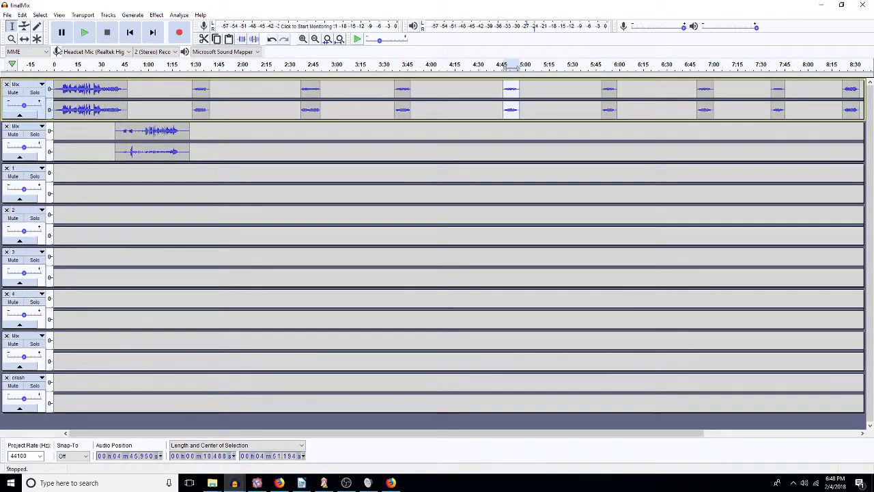
- Move the first transition clip to about 2:05 and place a copy of the fourth one at about 1:21 in the top Mix track
key(F5)
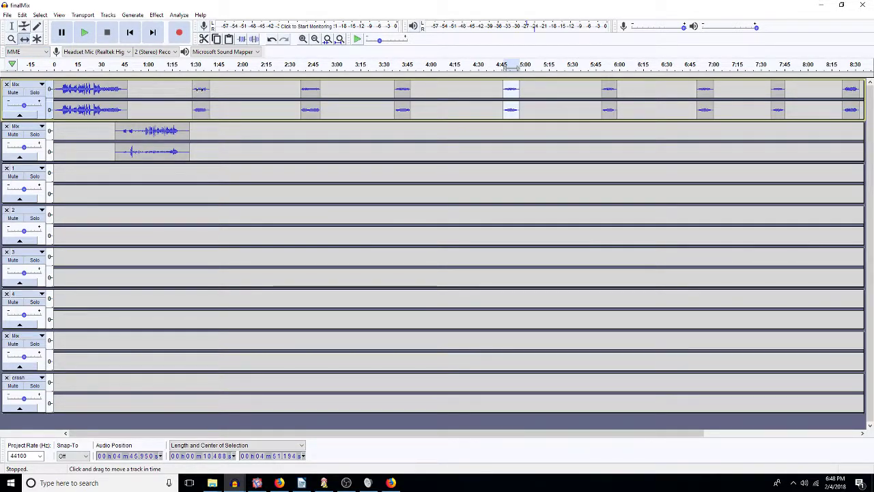
drag(200, 89, 258, 89)
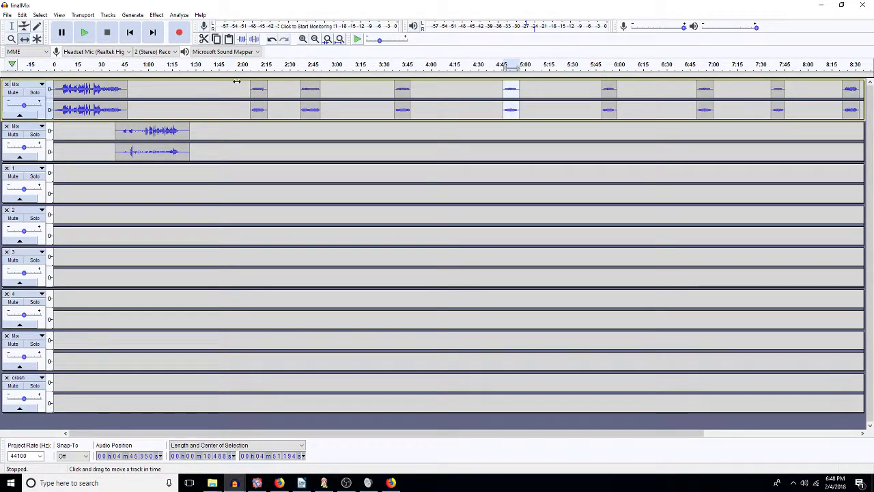
click(12, 26)
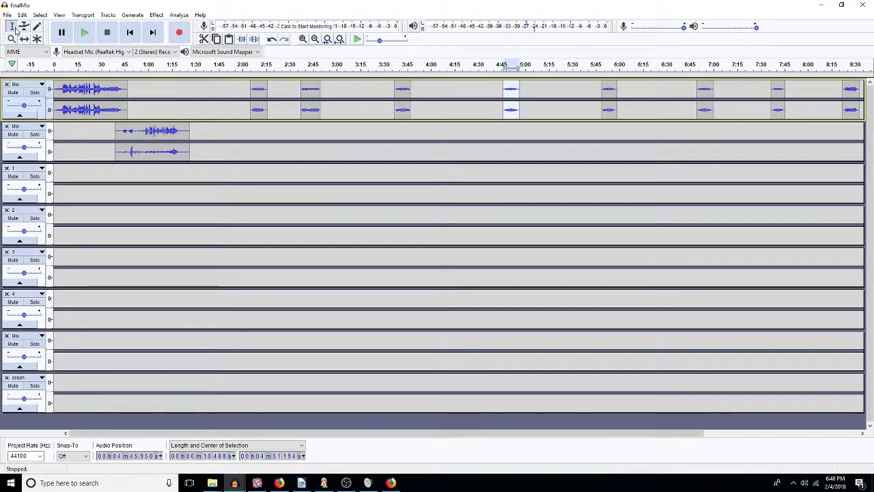
click(178, 110)
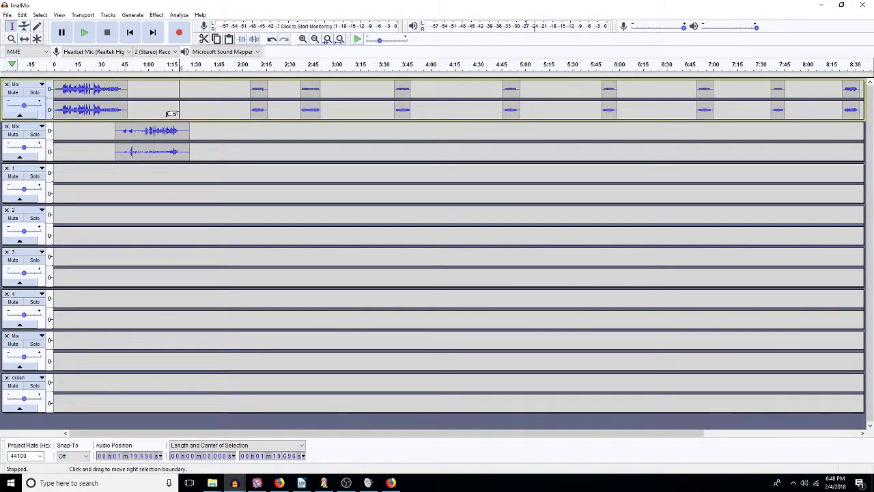
drag(170, 113, 195, 111)
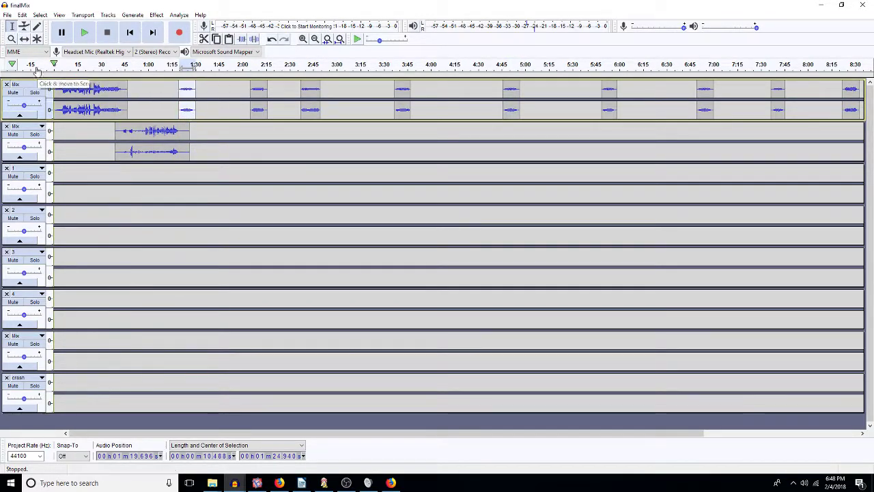
click(24, 39)
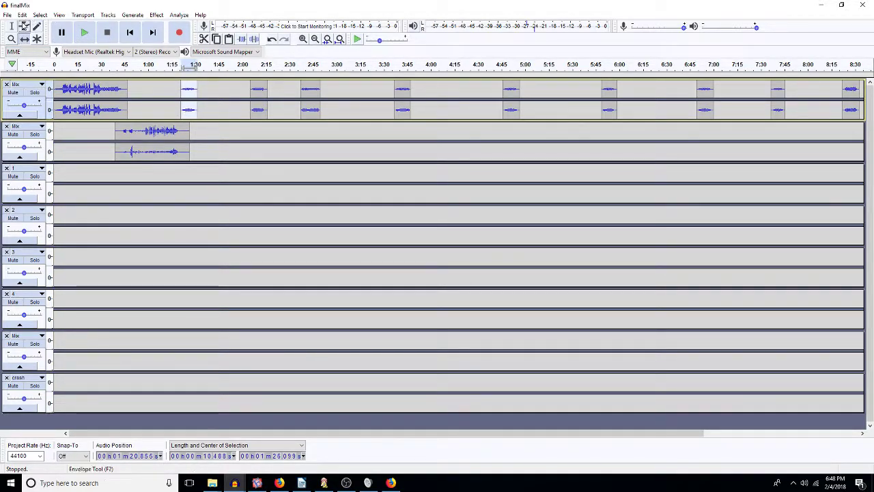
click(173, 112)
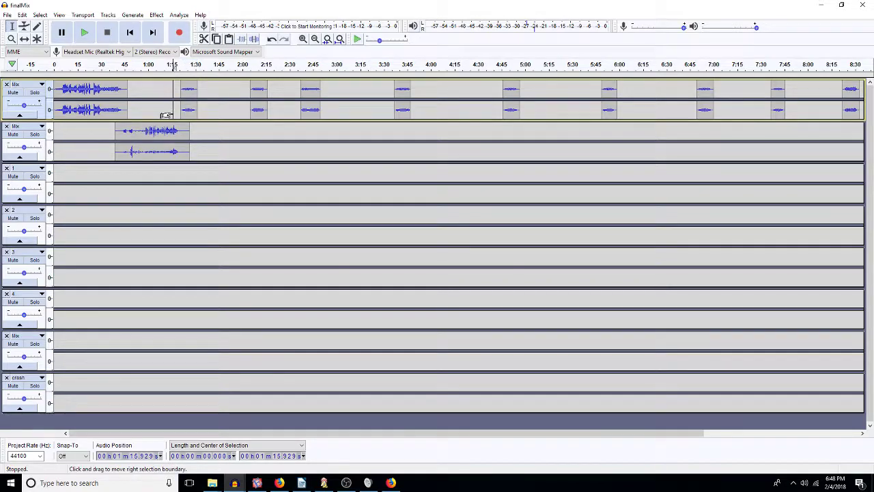
double_click(302, 39)
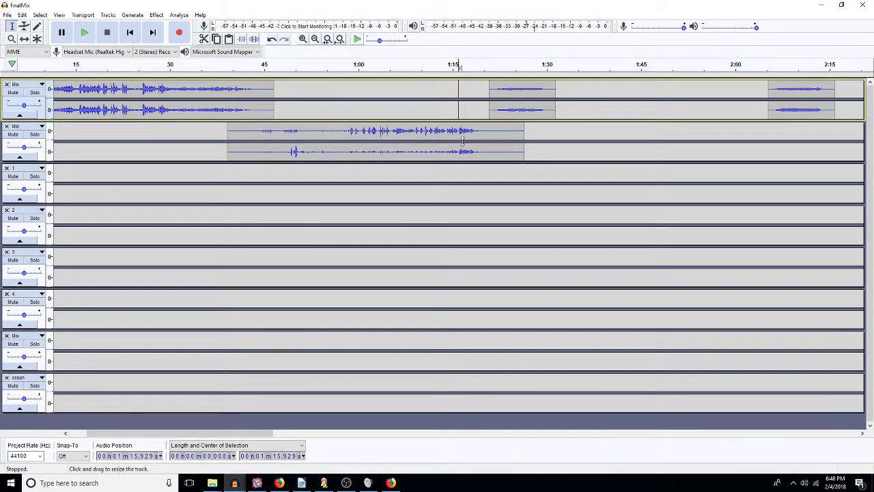
key(ctrl+f)
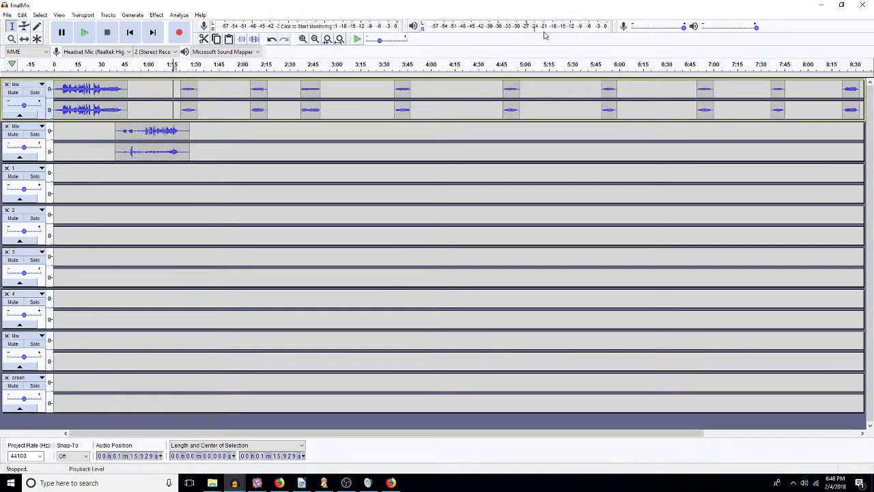
- Remove the six empty tracks below the second Mix track
click(9, 172)
click(9, 171)
click(9, 172)
click(8, 172)
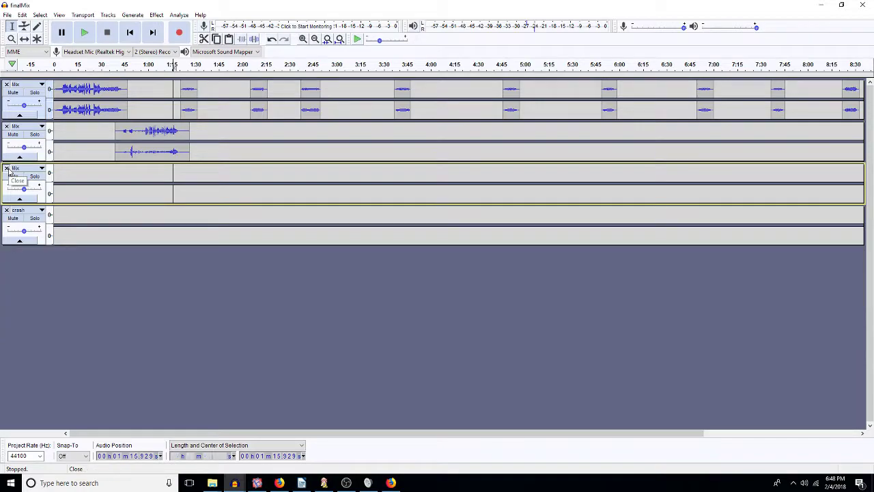
click(9, 171)
click(9, 172)
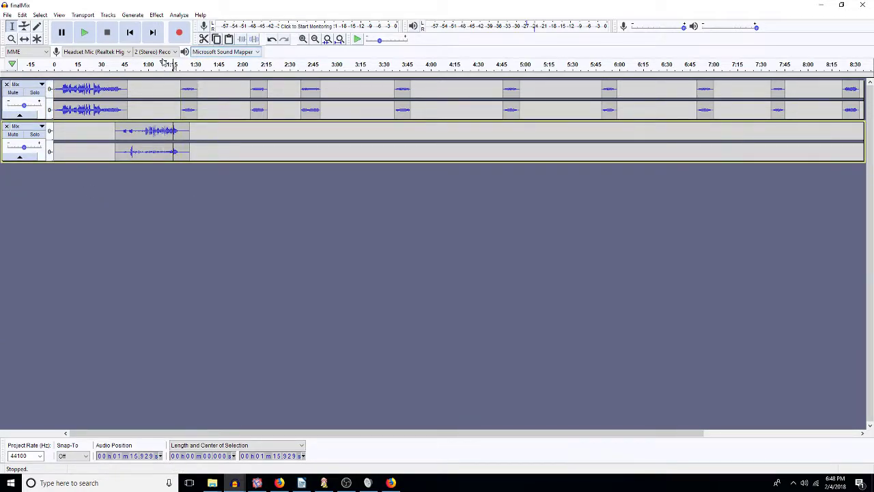
- Shift the transition clip near 1:21 in the top Mix track earlier to about 1:18 and play the overlap with the scene's end
click(302, 39)
click(302, 39)
key(space)
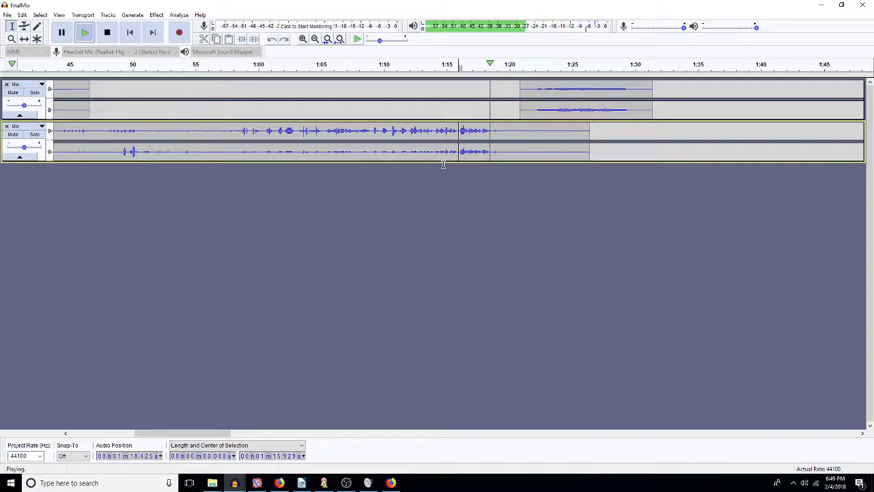
key(space)
click(25, 39)
drag(554, 109, 519, 107)
key(space)
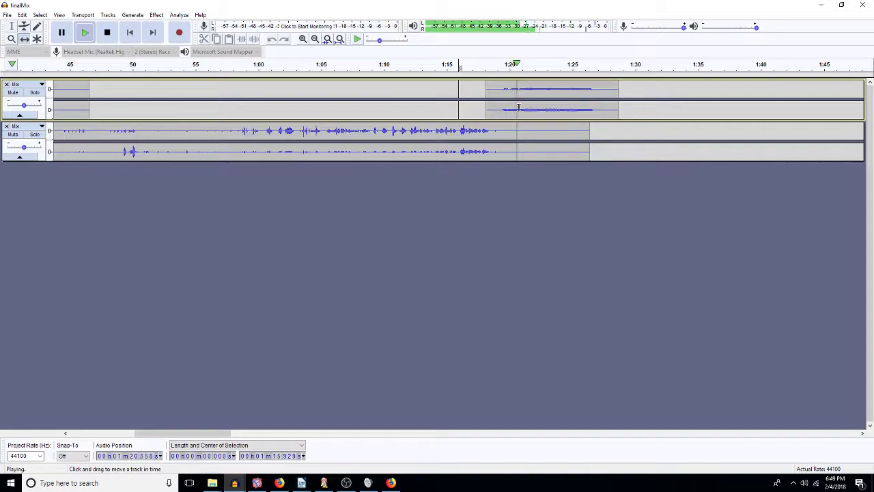
key(space)
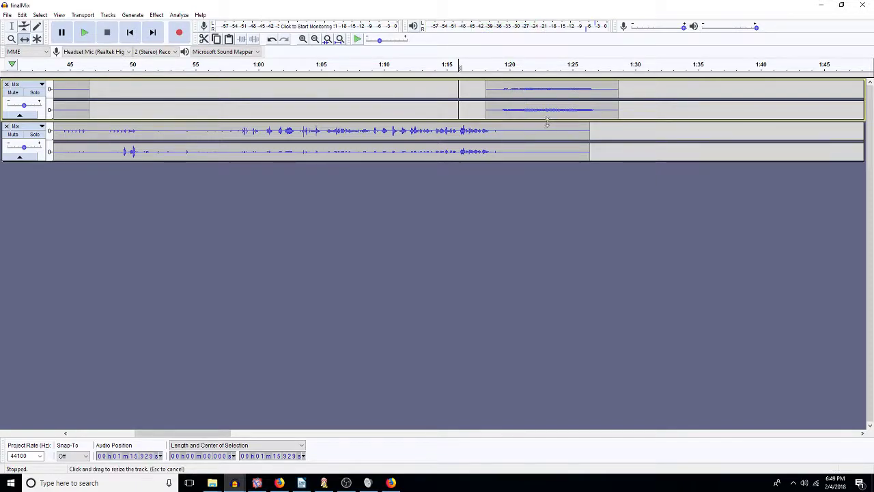
- Enlarge the display height of both Mix tracks and switch back to the Selection tool
drag(547, 121, 552, 161)
drag(550, 202, 553, 226)
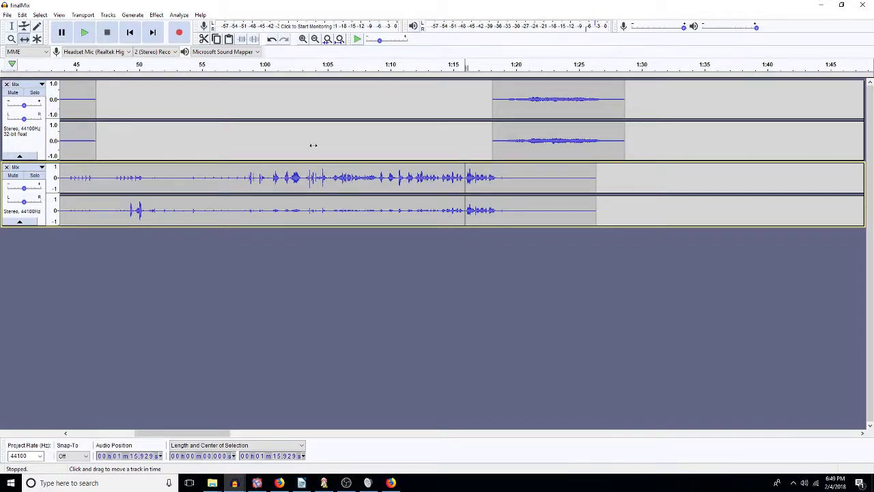
key(F1)
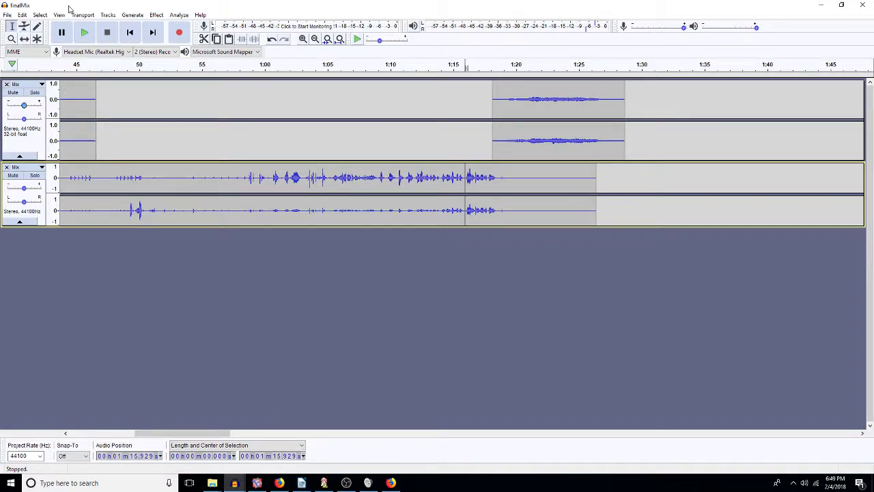
- Open the 2murder project from the 1SCENES folder of Teeth_episode 4 and fit its whole length in view
click(7, 15)
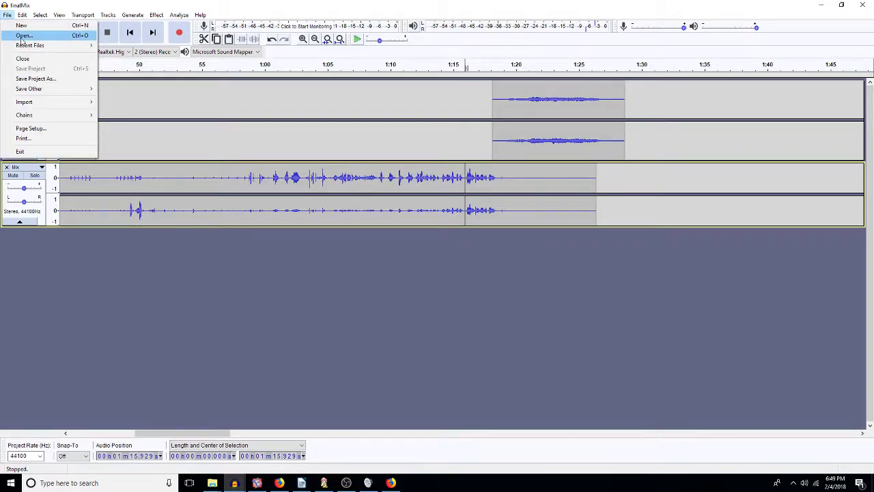
click(24, 36)
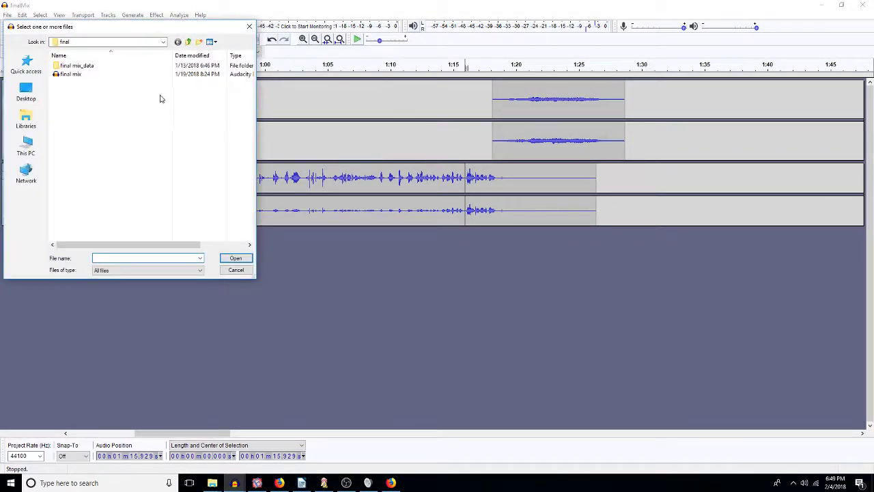
click(189, 43)
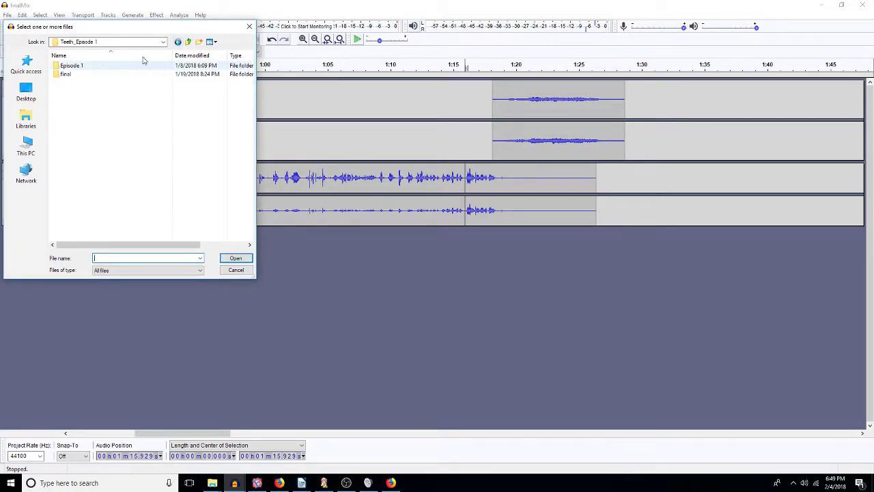
click(188, 43)
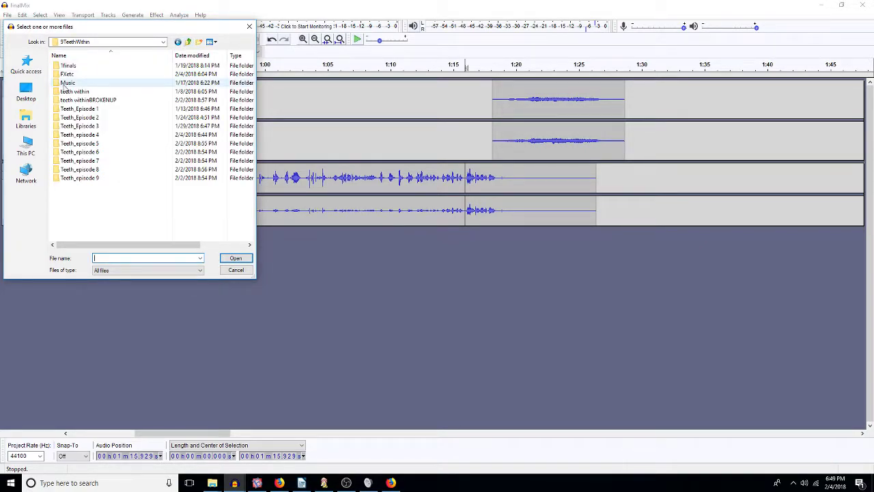
double_click(92, 138)
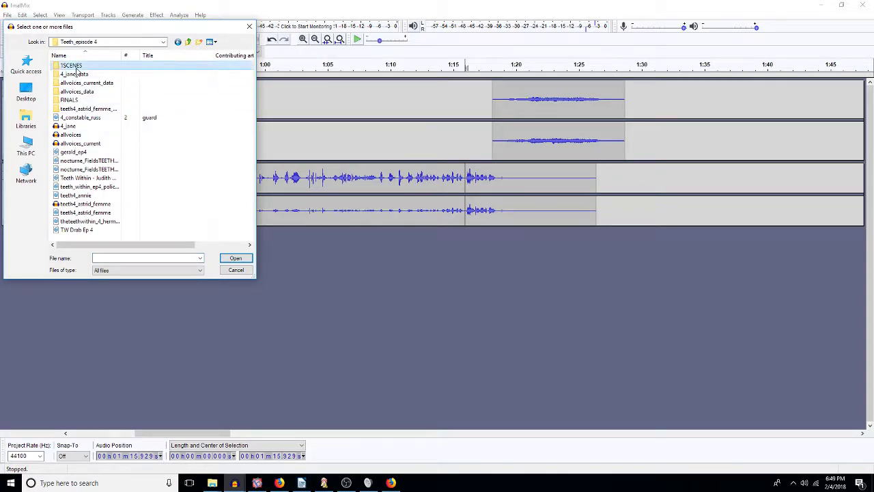
double_click(73, 66)
double_click(74, 73)
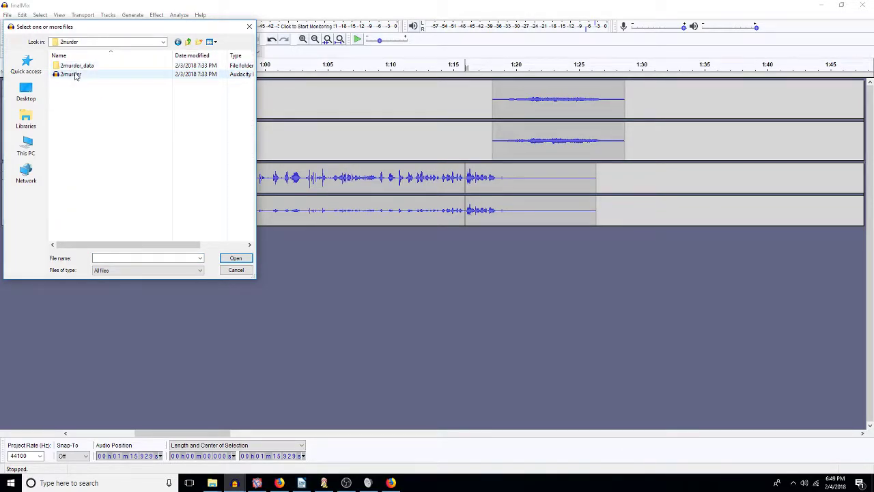
double_click(75, 74)
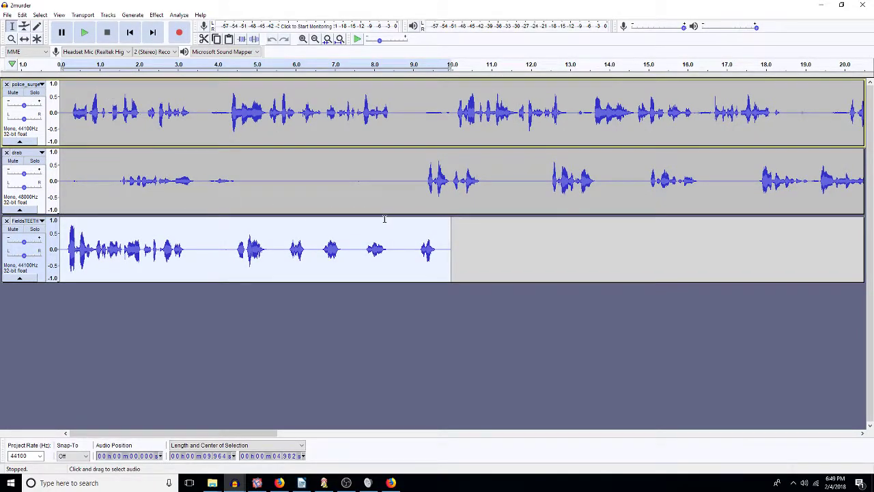
key(ctrl+f)
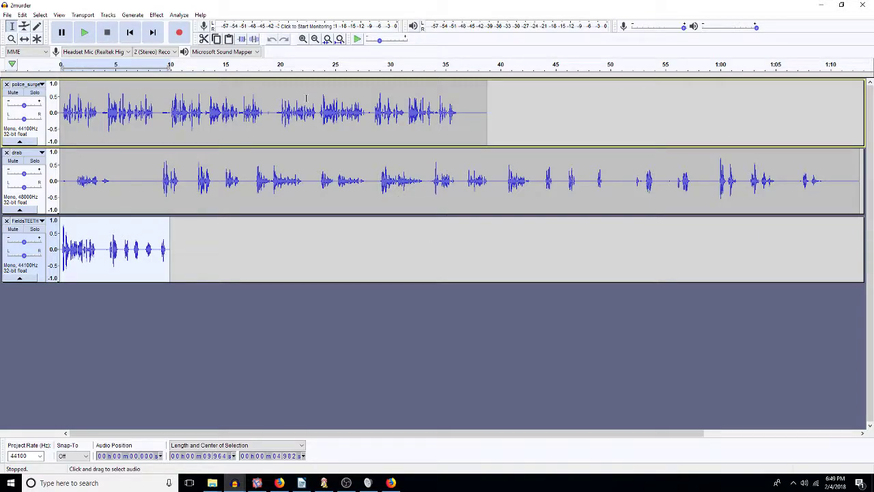
- Solo the police surgeon track and listen to it from about 28.5 s and from about 10 s
click(374, 114)
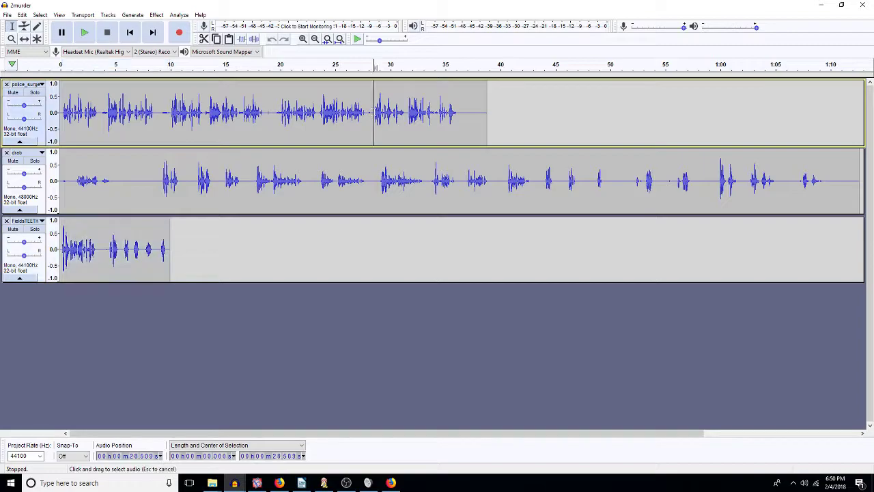
click(34, 92)
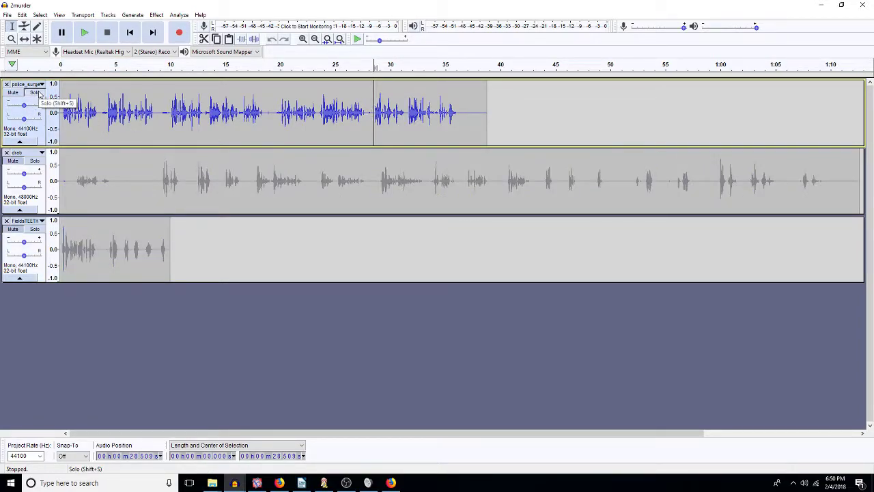
key(space)
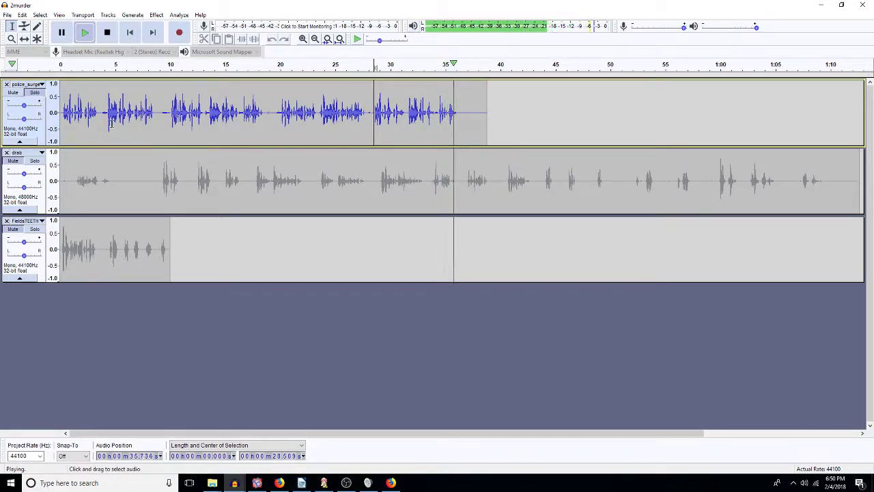
key(space)
click(170, 113)
key(space)
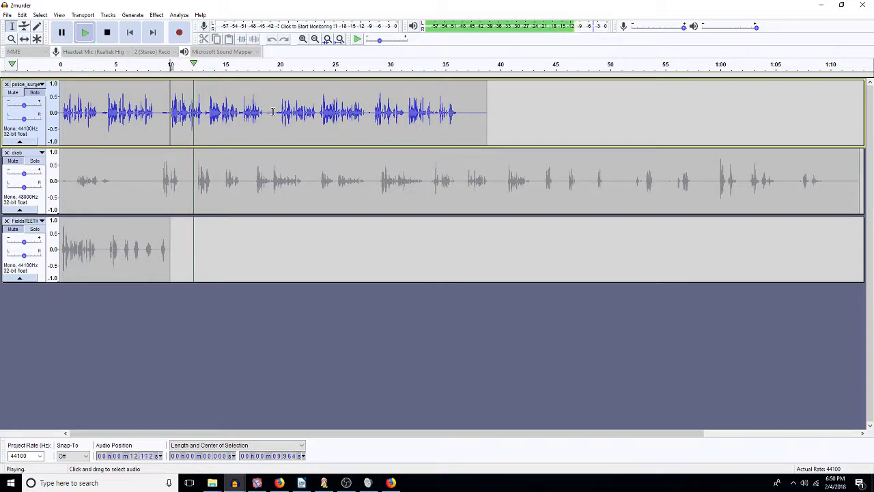
key(space)
- Silence the police surgeon track before about 10 s and after about 18.6 s, and delete everything past about 20.5 s
drag(264, 116, 486, 121)
key(ctrl+l)
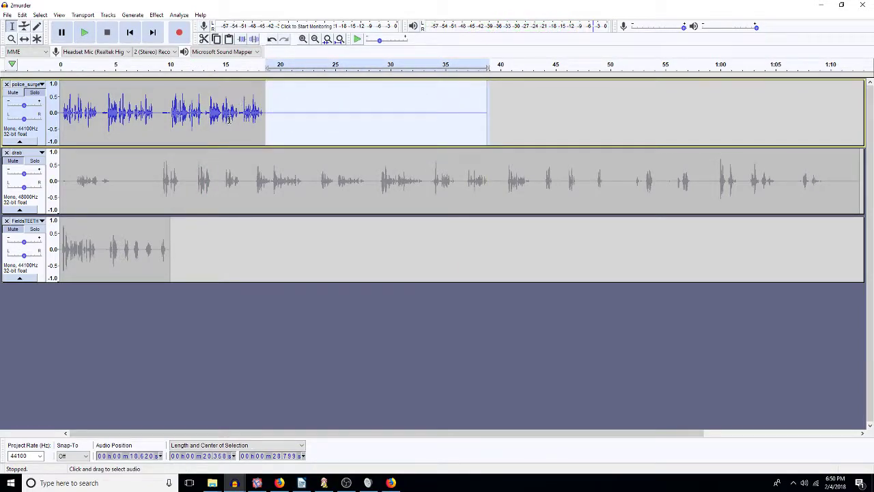
drag(170, 114, 55, 122)
key(ctrl+l)
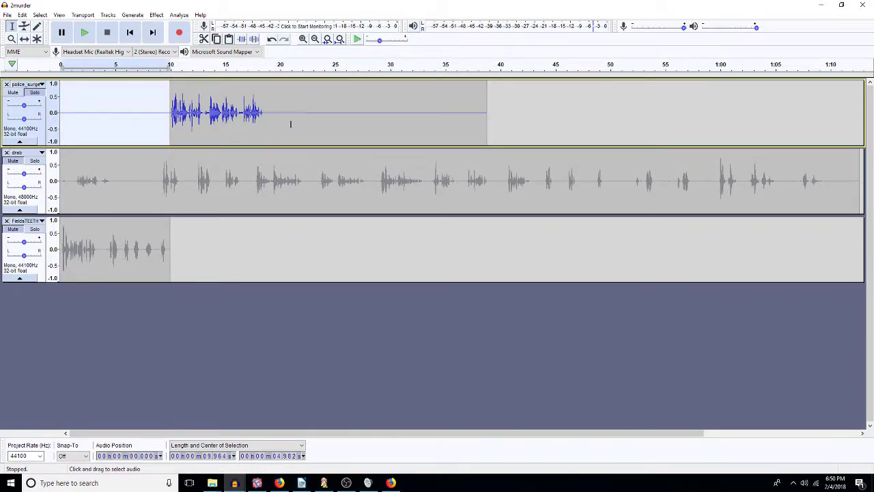
drag(286, 118, 551, 97)
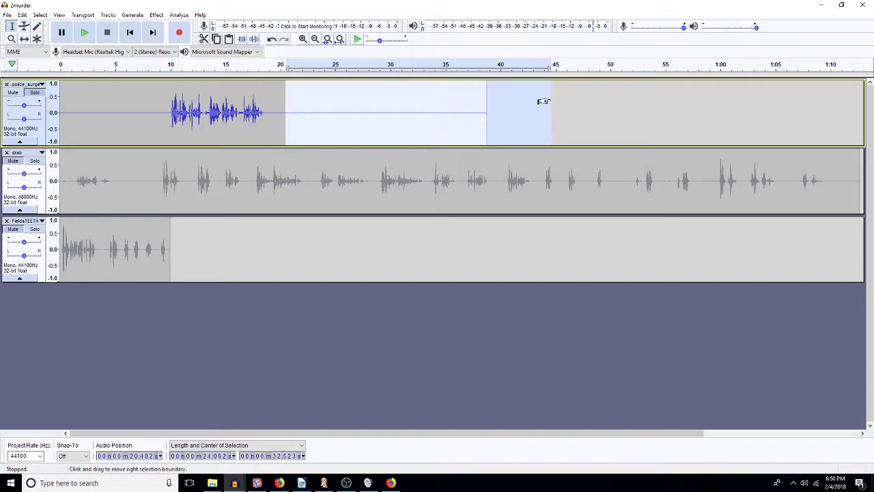
key(Delete)
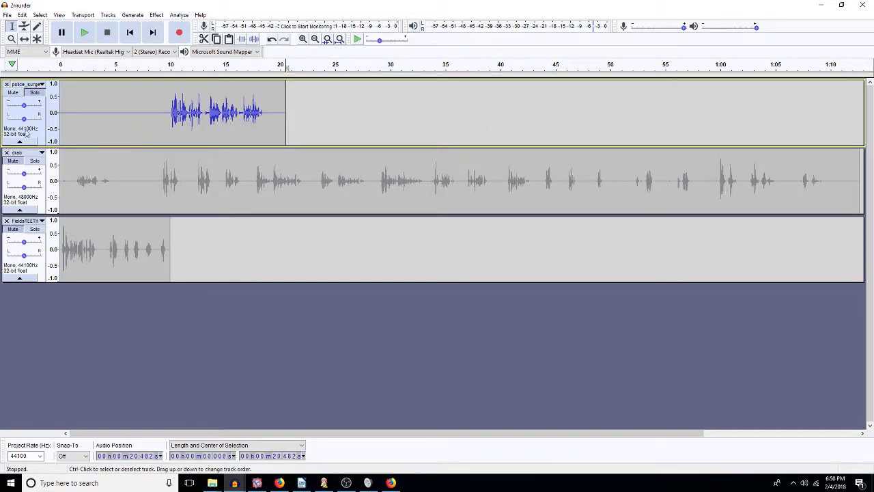
- Solo the drab track and delete its first 7.7 seconds or so
click(38, 166)
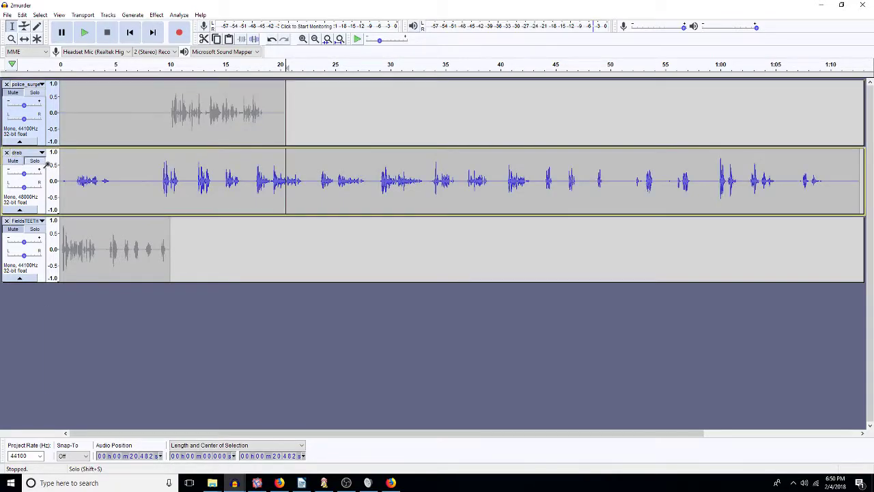
drag(144, 186, 44, 192)
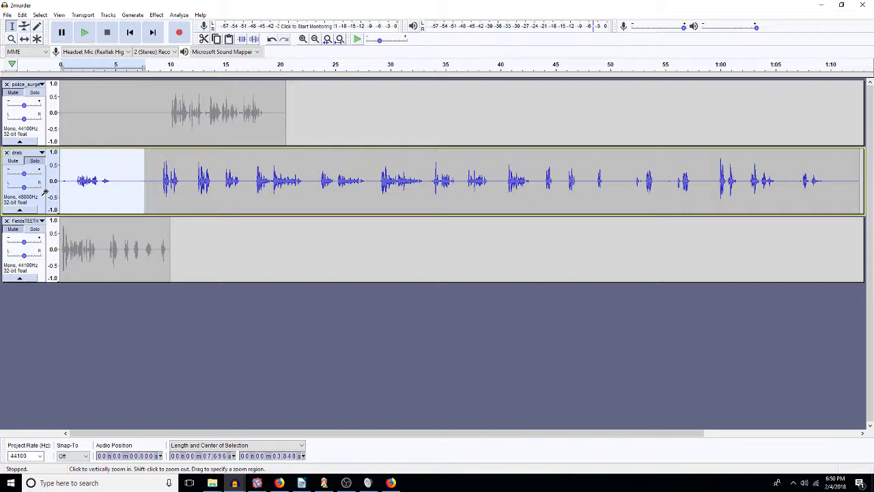
key(Delete)
drag(74, 180, 62, 183)
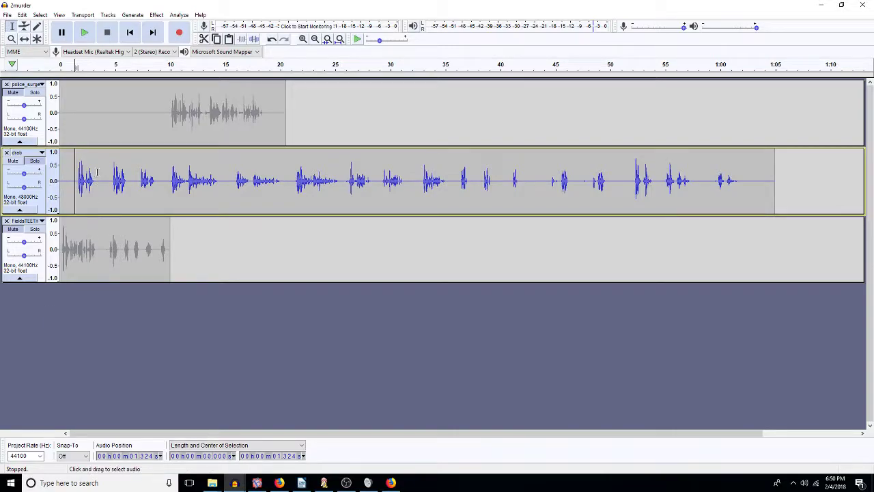
- Copy about 4.76 s of silence from the police surgeon track's start and paste it at the start of the two tracks below
drag(112, 122, 60, 122)
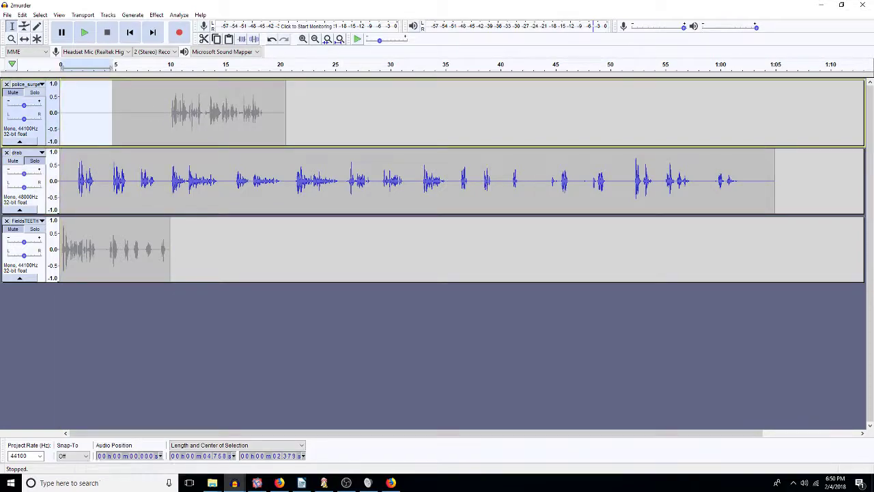
click(66, 179)
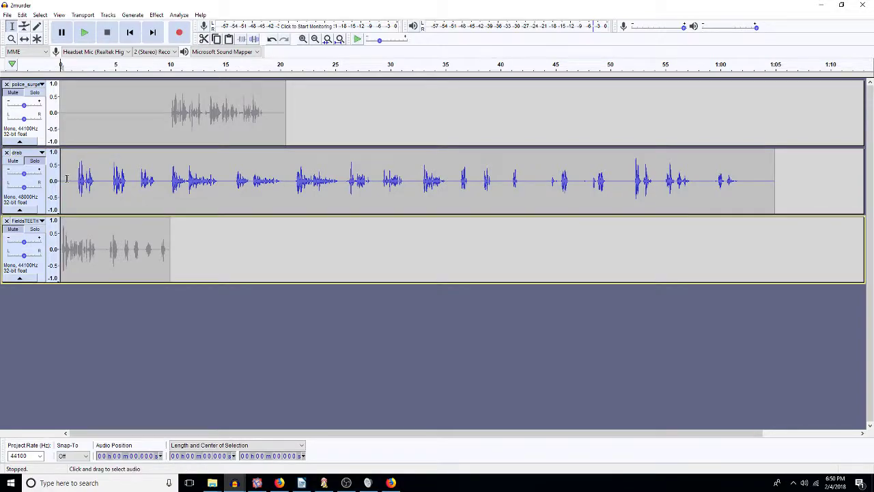
key(ctrl+v)
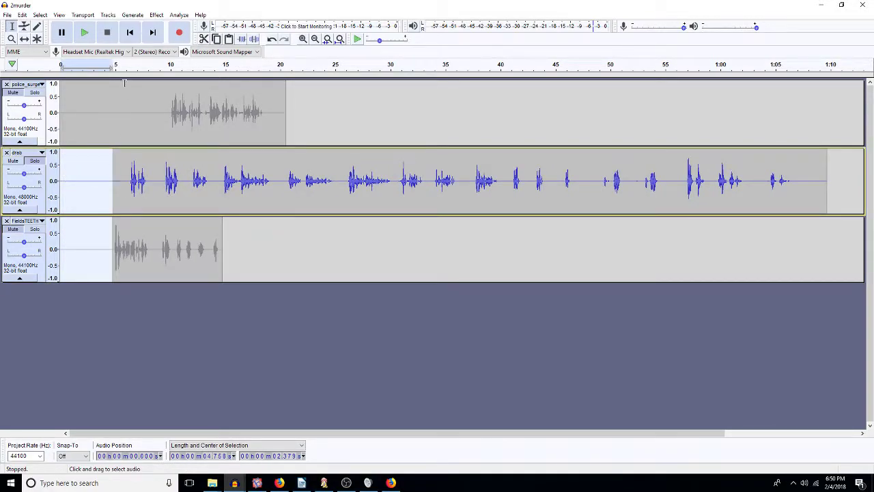
click(303, 39)
click(303, 40)
click(303, 40)
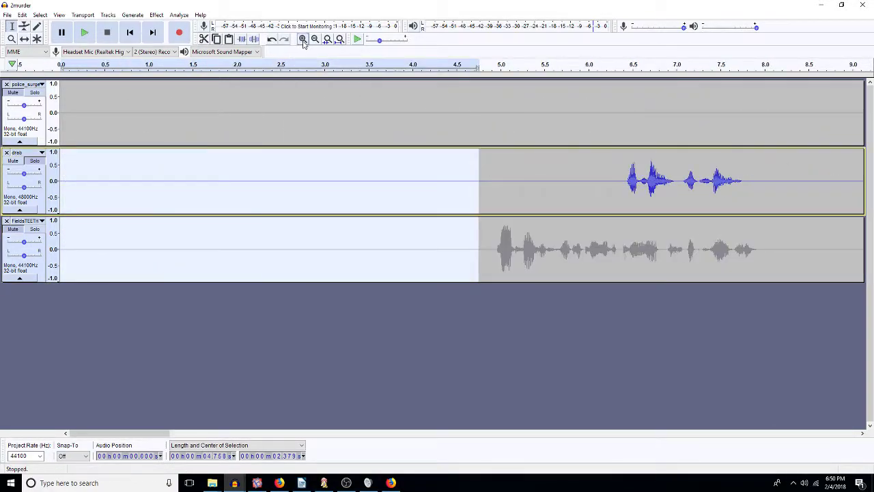
- Delete about 5 s of silence before the first phrase in the police track, starting at about 5.0 s
click(400, 125)
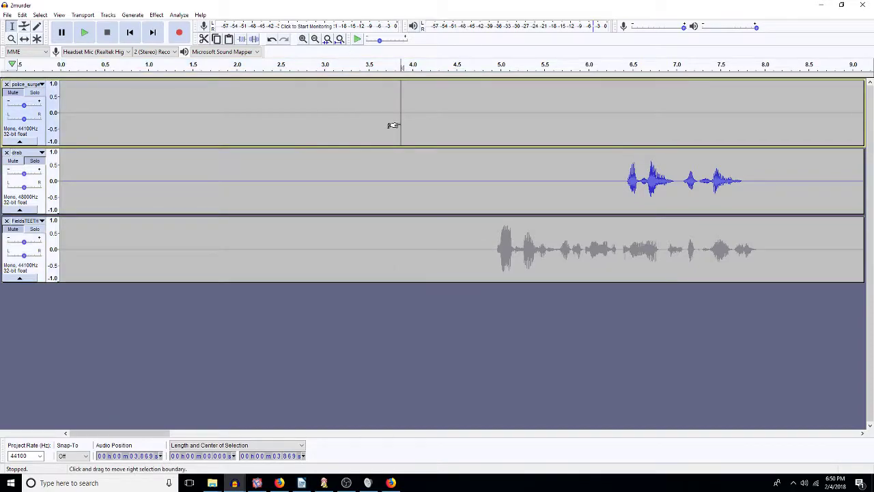
click(316, 39)
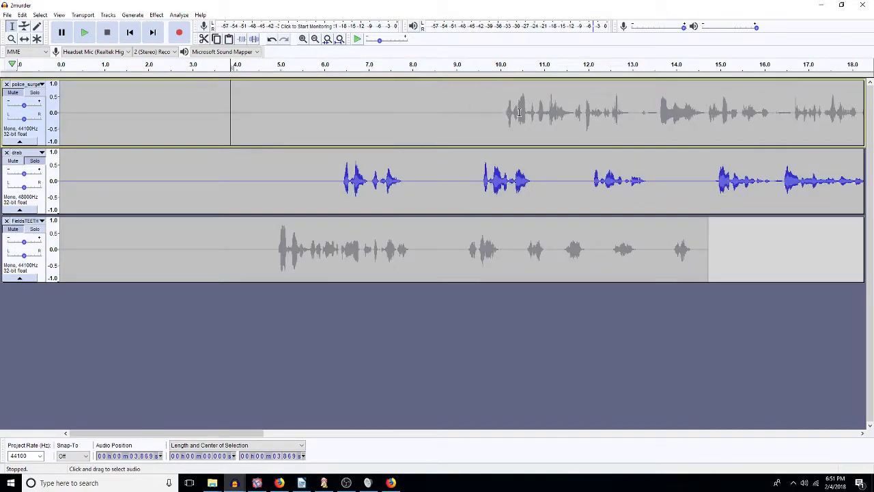
drag(498, 114, 281, 129)
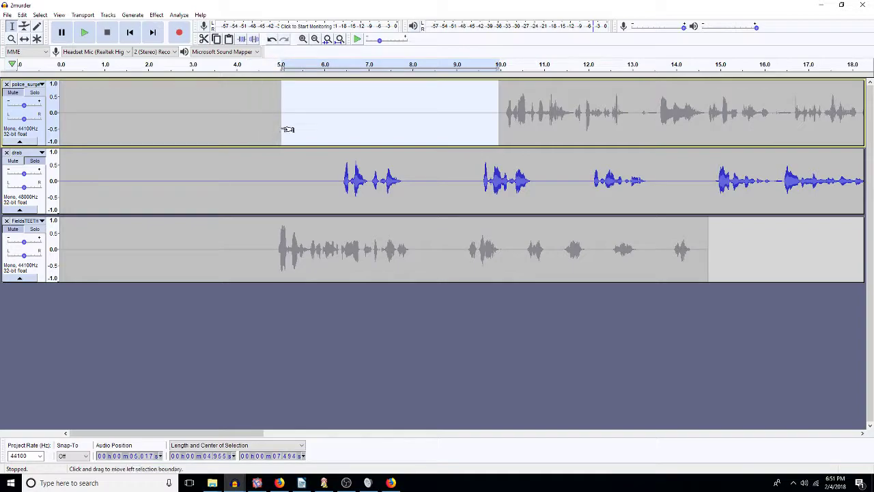
key(Delete)
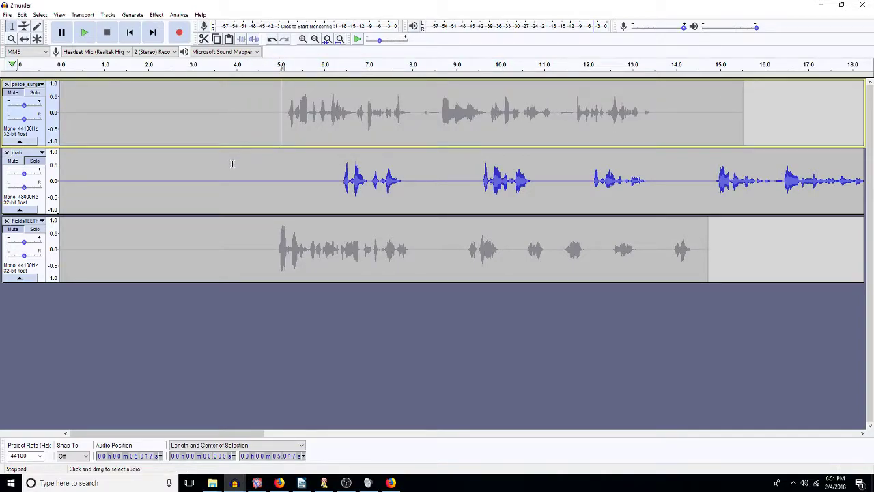
- Insert the copied 4.758 s silence twice at about 3.9 s in both the drab and FieldsTEETH tracks
click(232, 188)
key(shift+Down)
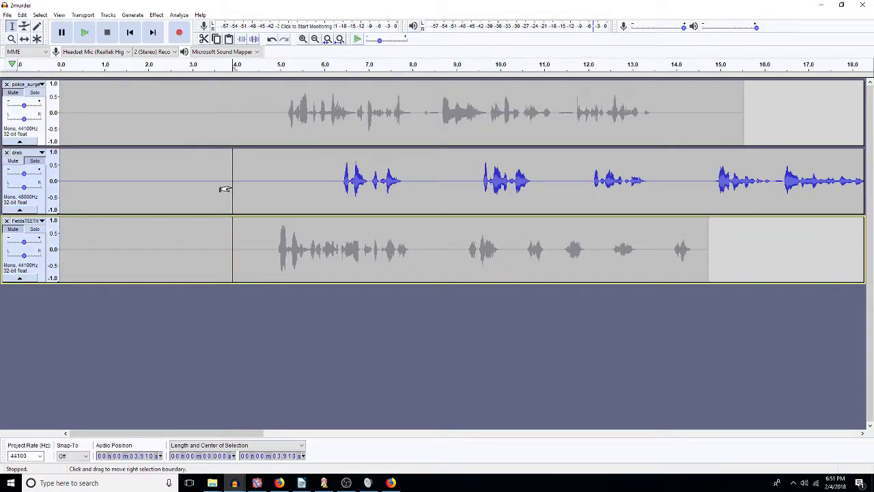
key(ctrl+v)
click(269, 190)
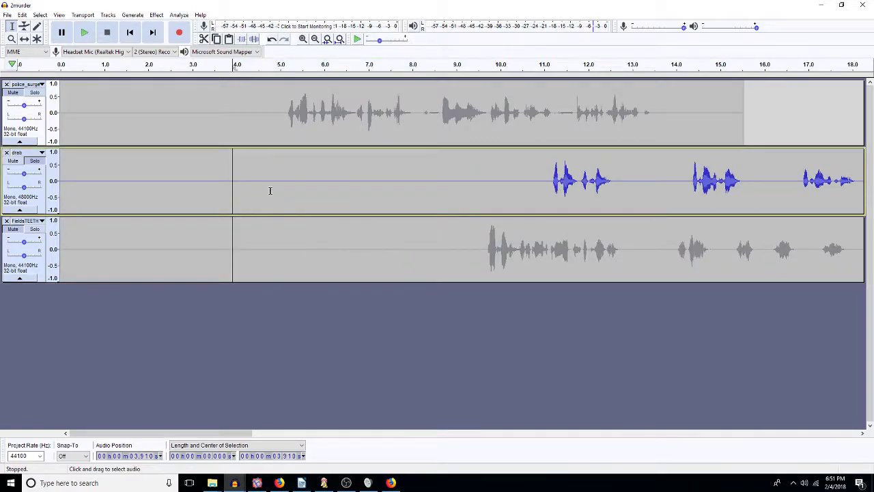
key(ctrl+v)
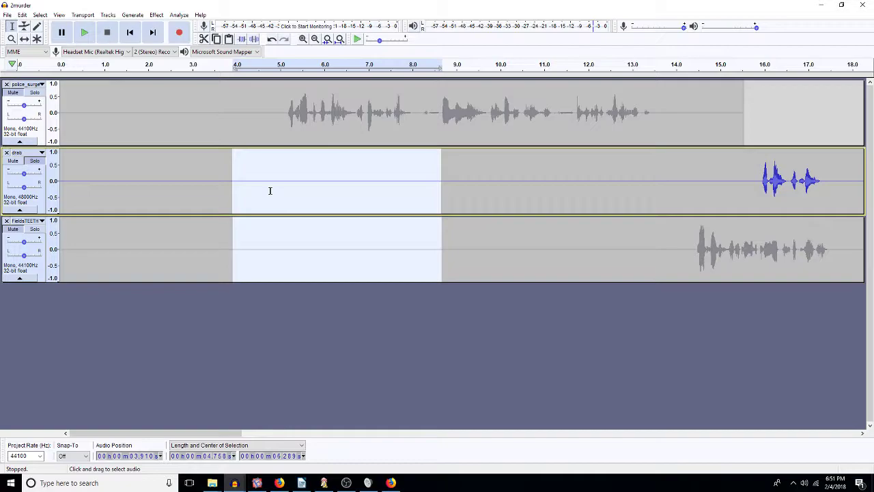
- Delete about 0.9 s of silence before the first FieldsTEETH phrase, starting at about 13.4 s
click(863, 433)
drag(862, 432, 862, 433)
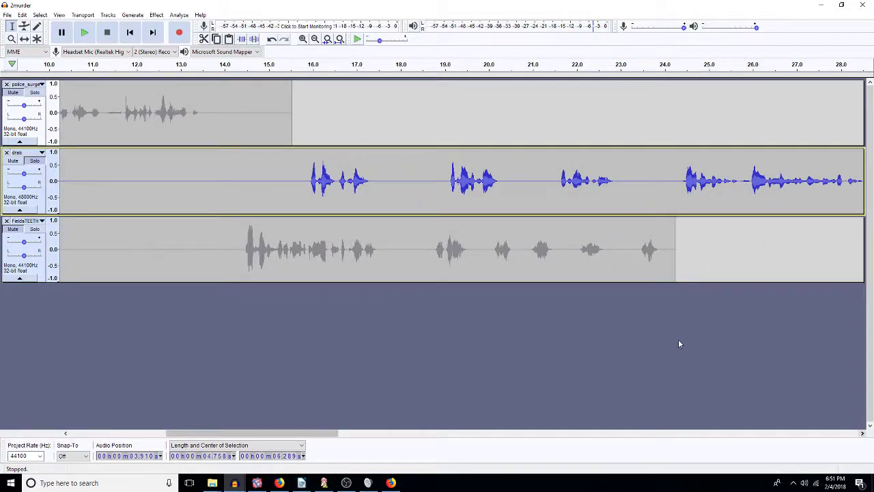
click(239, 248)
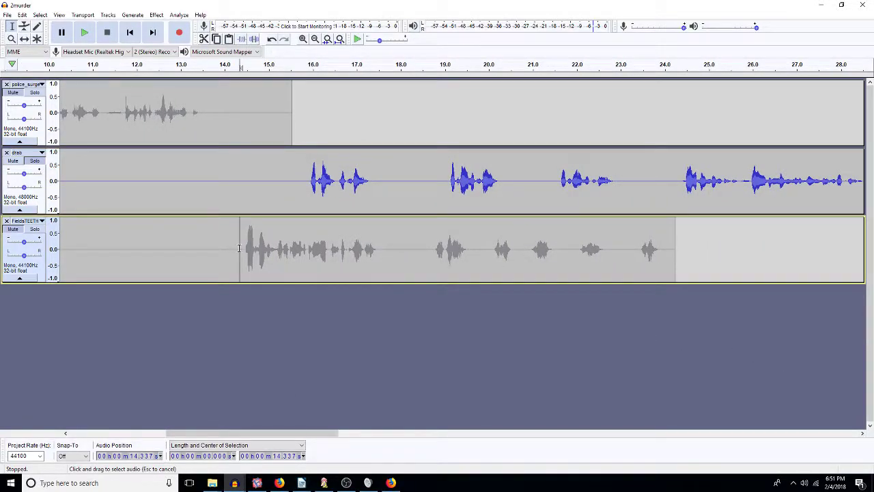
drag(232, 250, 199, 244)
key(Delete)
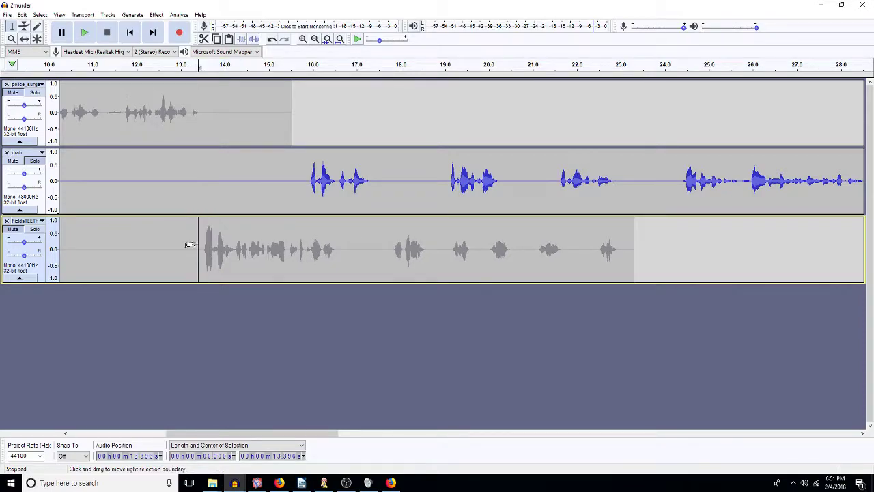
- Insert the copied 4.758 s silence at about 15.1 s in drab and between the first two FieldsTEETH phrases
drag(242, 181, 181, 201)
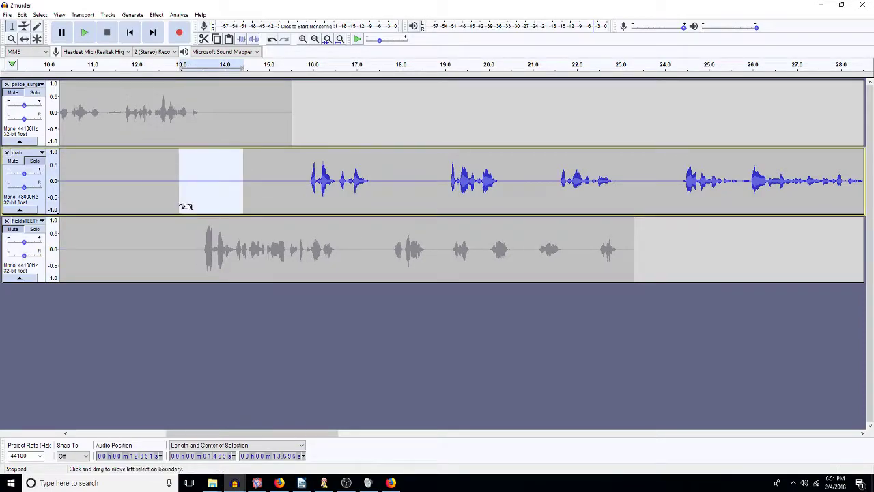
click(271, 194)
key(ctrl+v)
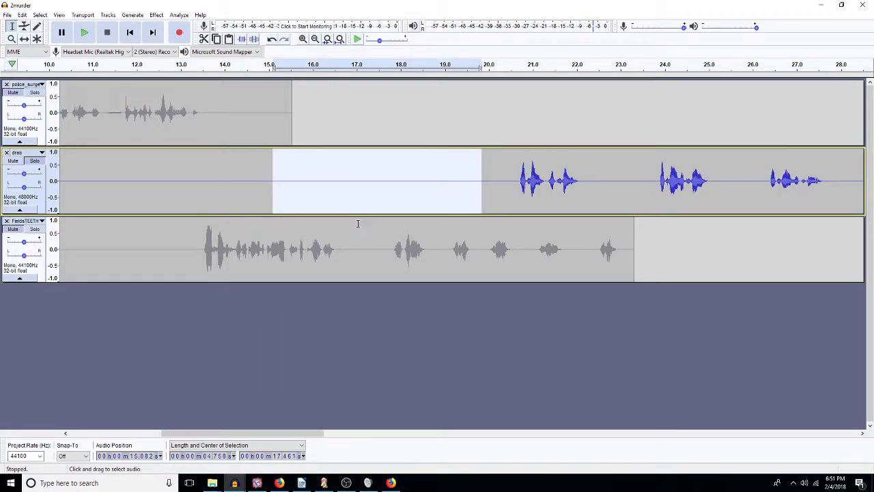
click(363, 244)
key(ctrl+v)
- Delete about 4.1 s of silence before the first drab phrase, starting at about 16.6 s
drag(516, 178, 339, 178)
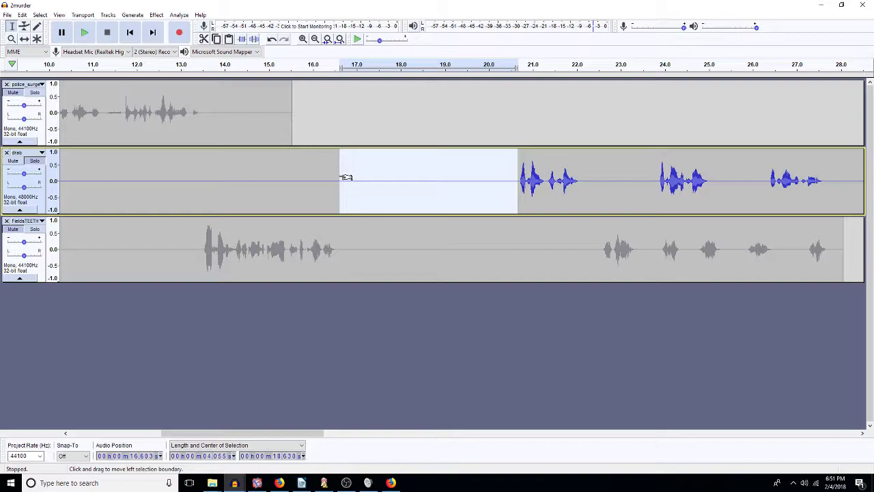
key(Delete)
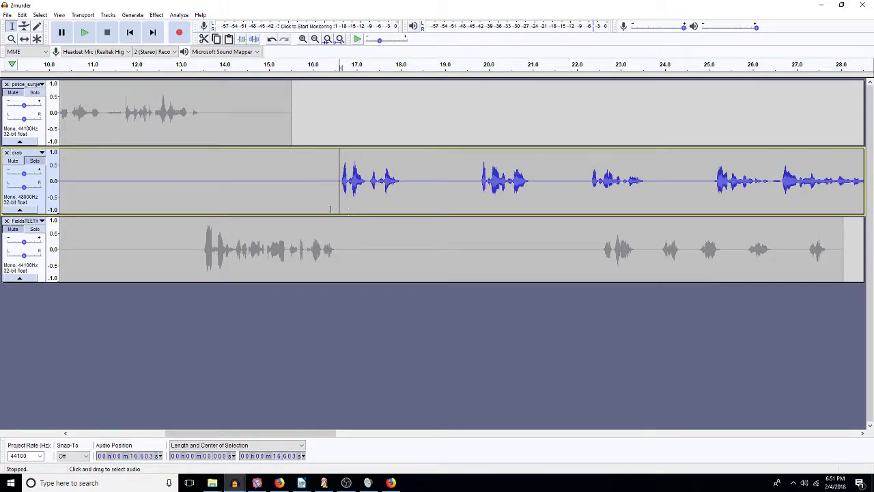
- Turn off mute and solo on all tracks and play the dialogue from about 13.5 s
click(36, 235)
key(ctrl+shift+k)
click(200, 191)
key(space)
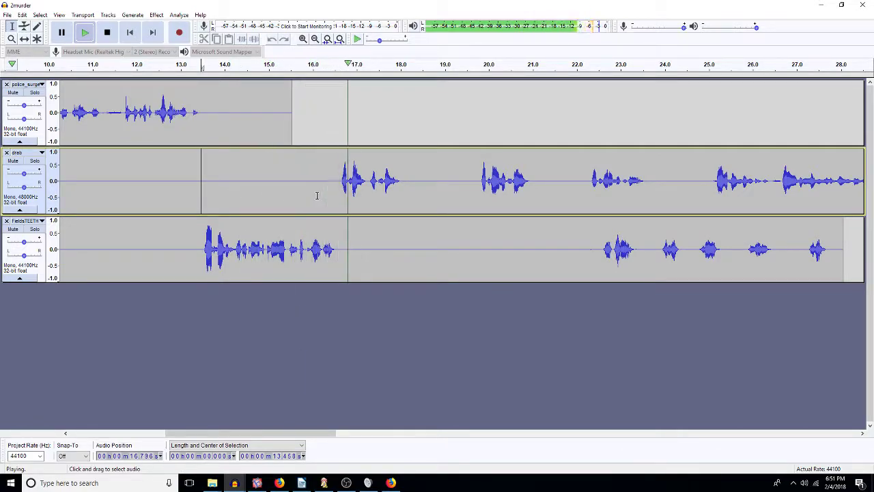
key(space)
- Listen to the second drab phrase and delete the first one with its trailing gap, about 3.2 s from 16.6 s
click(473, 184)
key(space)
key(space)
drag(480, 181, 343, 191)
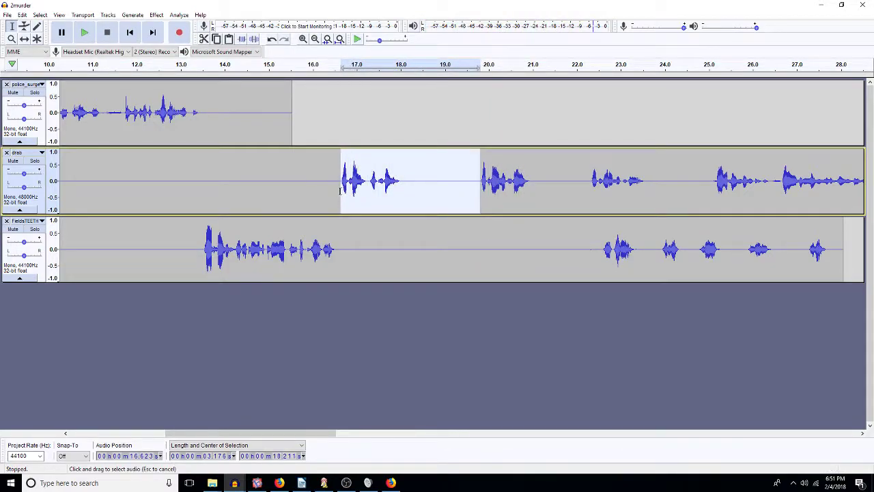
key(Delete)
- Play the drab phrase at about 19 s and silence about 3.7 s of the track starting at about 18.0 s
click(447, 184)
key(space)
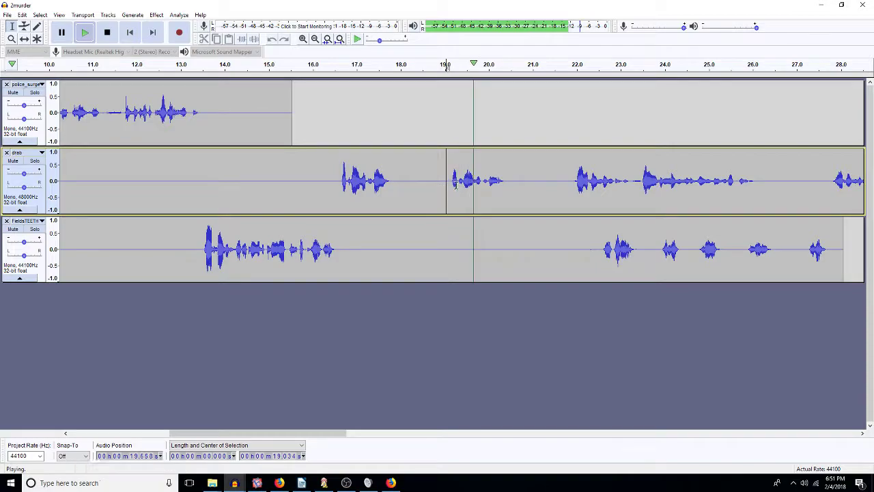
key(space)
drag(561, 187, 402, 198)
key(ctrl+l)
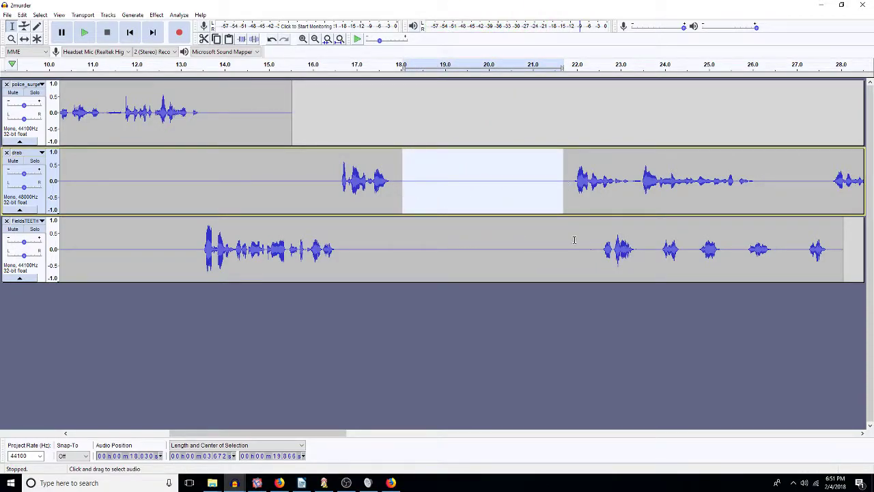
- Delete about 4.6 s of silence before the second FieldsTEETH phrase and insert the copied 4.758 s silence after it at about 18.9 s
drag(600, 249, 388, 253)
key(Delete)
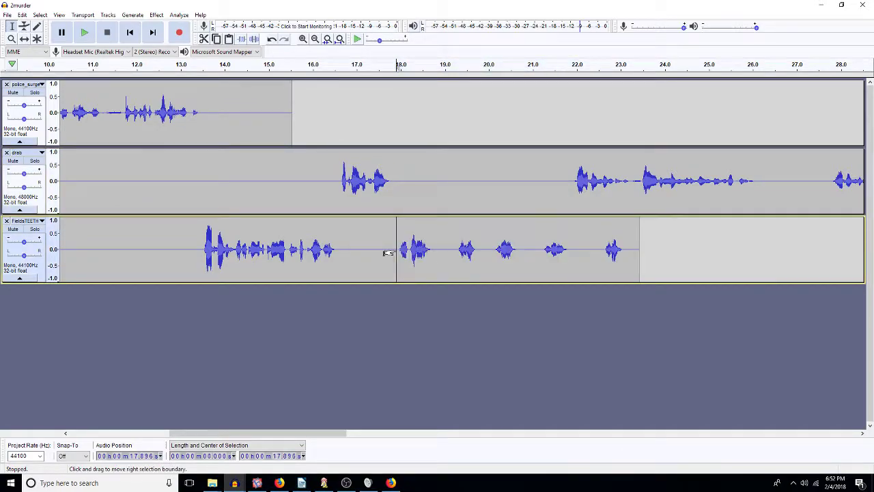
click(442, 250)
key(ctrl+v)
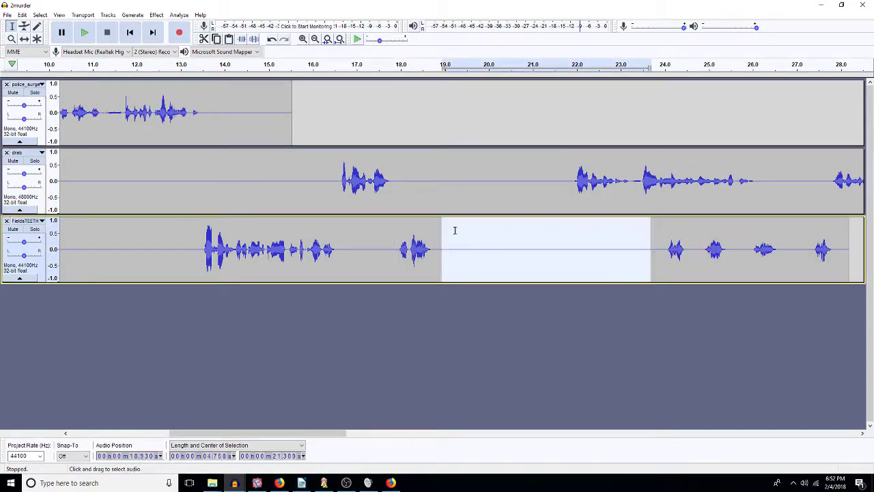
- Play from about 17.9 s, and delete about 3 s of silence in drab starting at about 18.8 s
click(395, 194)
key(space)
key(space)
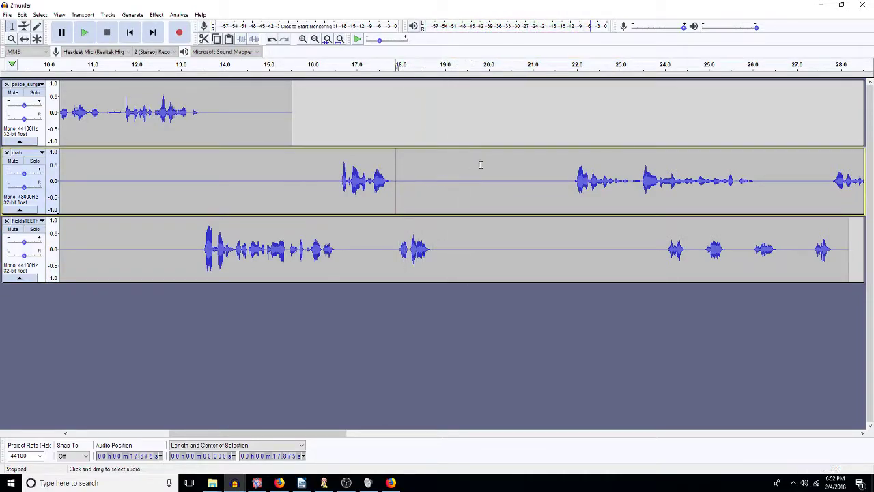
drag(568, 175, 435, 192)
key(Delete)
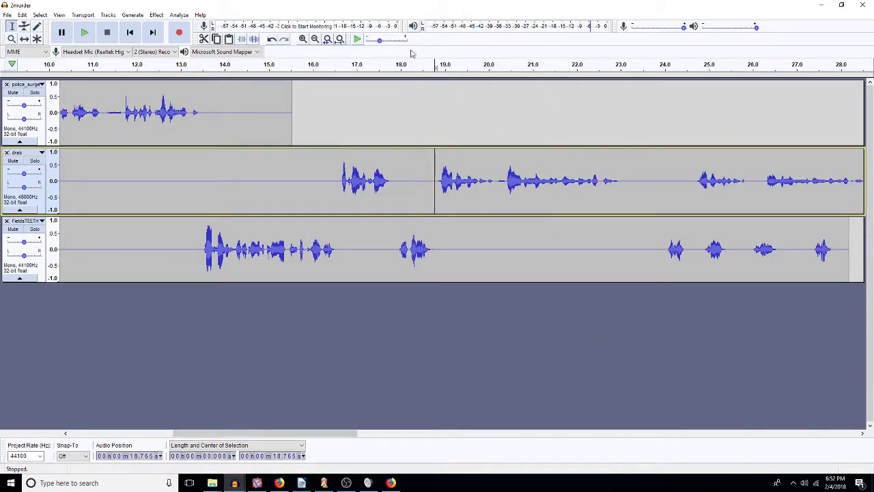
- Solo the drab track and listen to its phrases from about 18.8 s onward
click(316, 41)
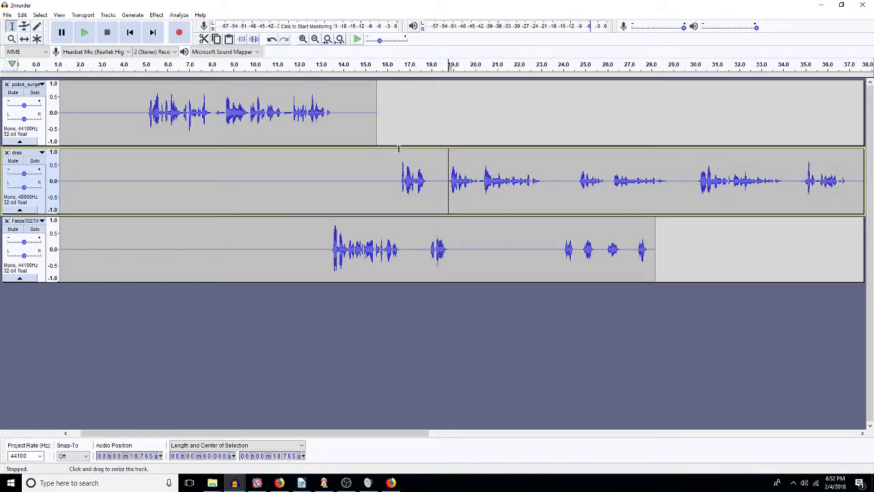
click(32, 162)
key(space)
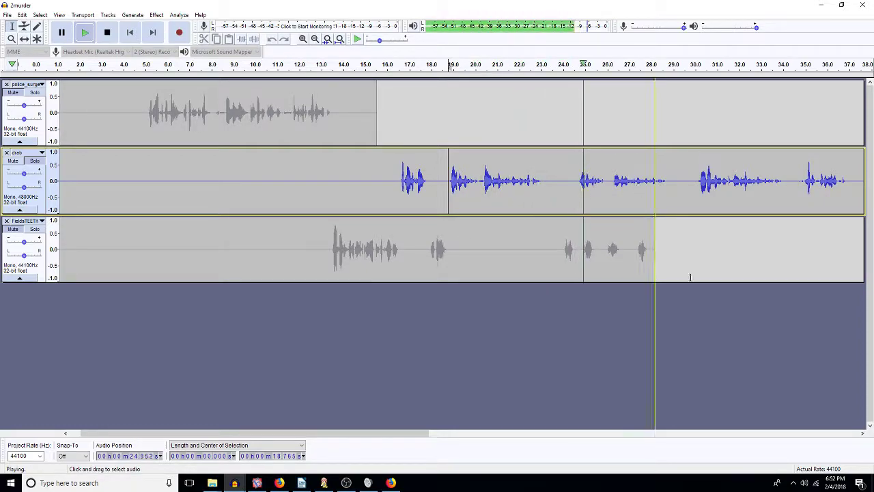
drag(862, 435, 863, 435)
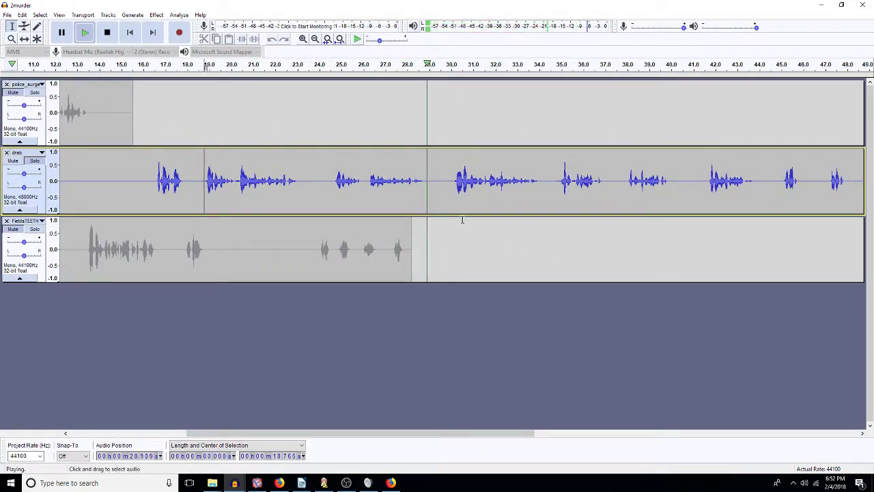
drag(452, 176, 341, 190)
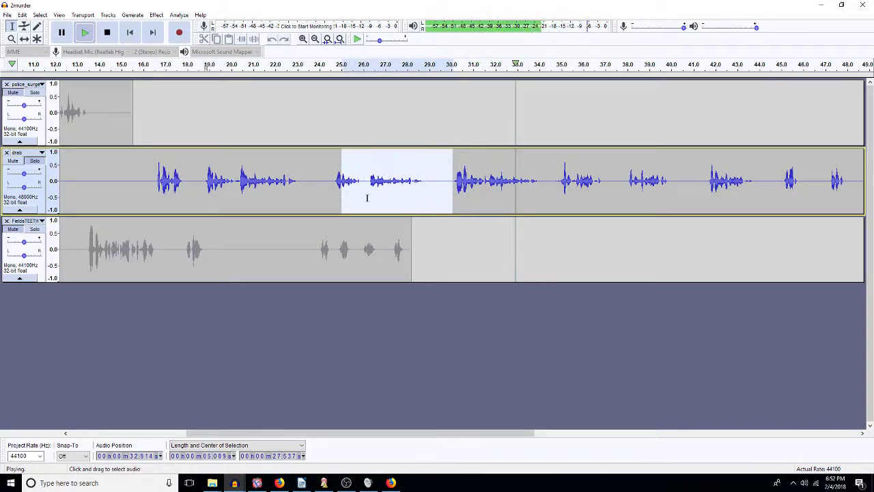
key(space)
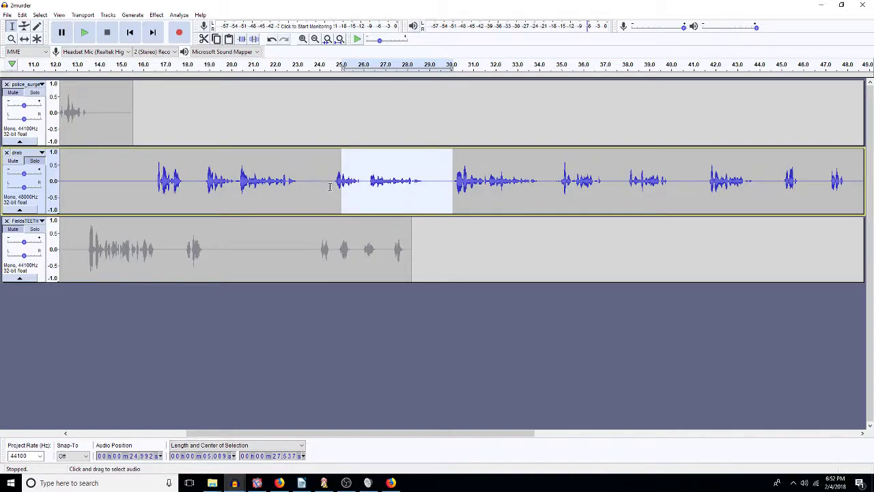
- Replay drab from about 24.5 s and silence its phrases between about 24 s and 34 s
click(329, 187)
key(space)
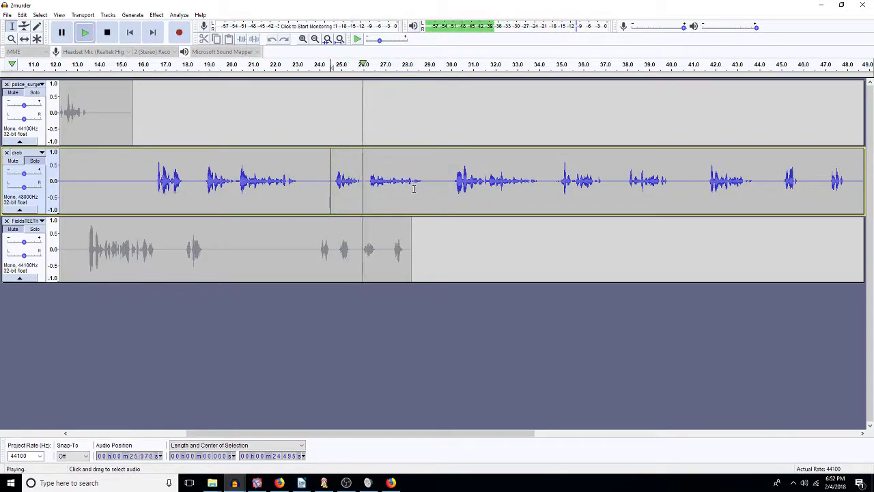
drag(403, 181, 541, 181)
drag(373, 181, 325, 174)
key(space)
key(ctrl+l)
- Delete about 0.9 s of silence before the third FieldsTEETH phrase and insert the copied 4.758 s silence after it at about 23.9 s
drag(315, 250, 299, 251)
key(Delete)
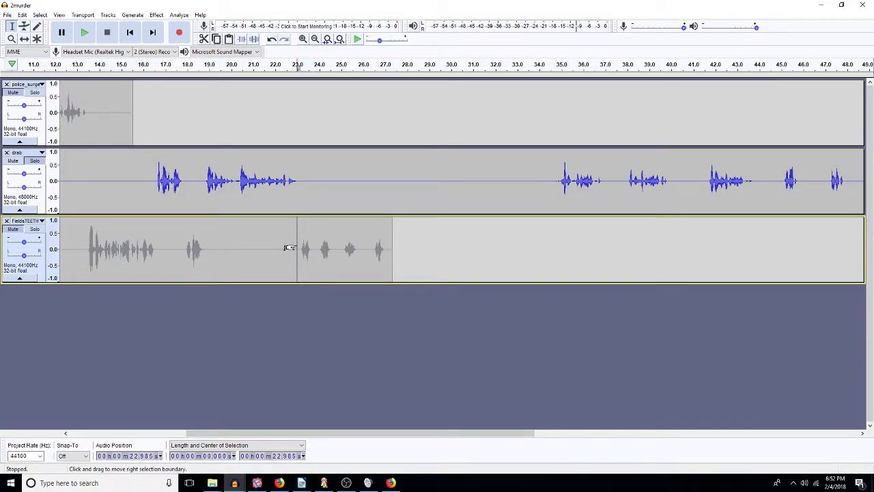
click(316, 243)
key(ctrl+v)
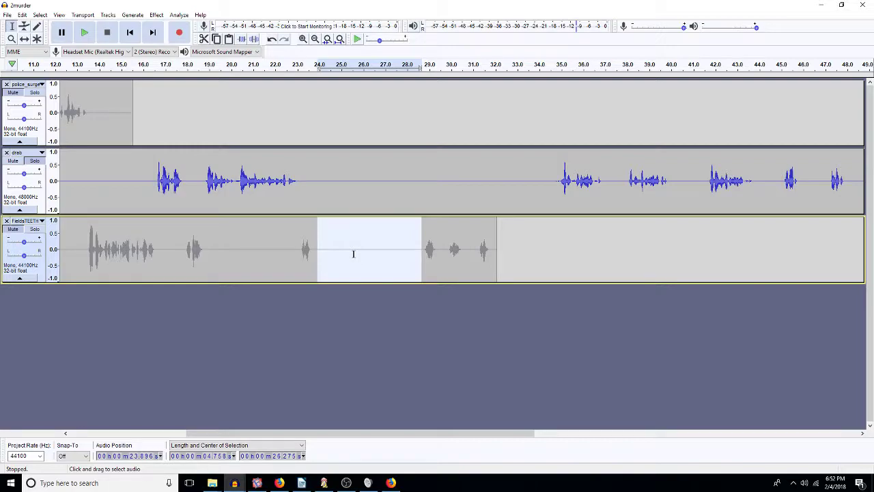
- Delete the silent stretch of about 10.9 s in the drab track, starting at about 23.8 s
click(554, 180)
drag(546, 183, 306, 199)
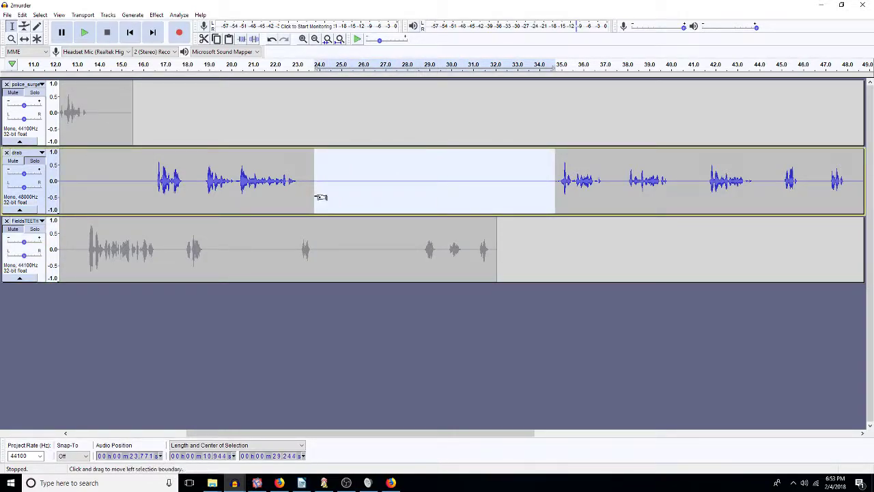
key(Delete)
- Play drab from about 23.8 s and delete the two phrases spanning about 6.8 s from 23.9 s
key(space)
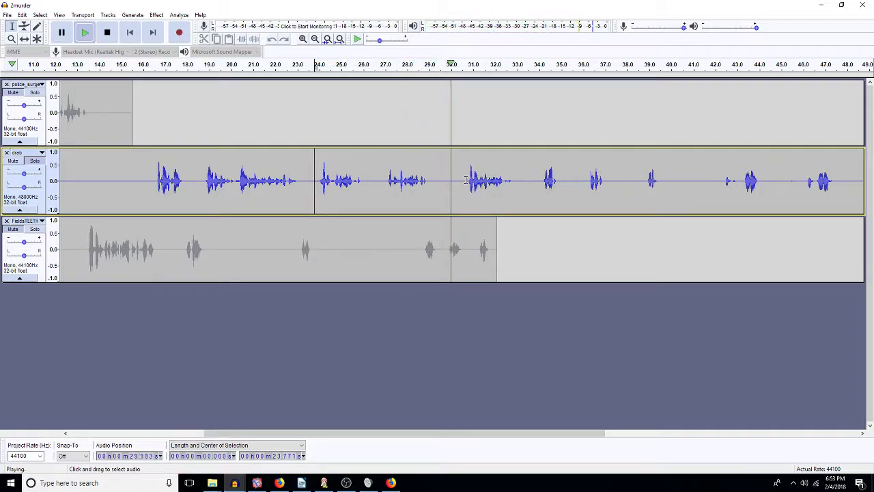
drag(466, 179, 315, 192)
key(space)
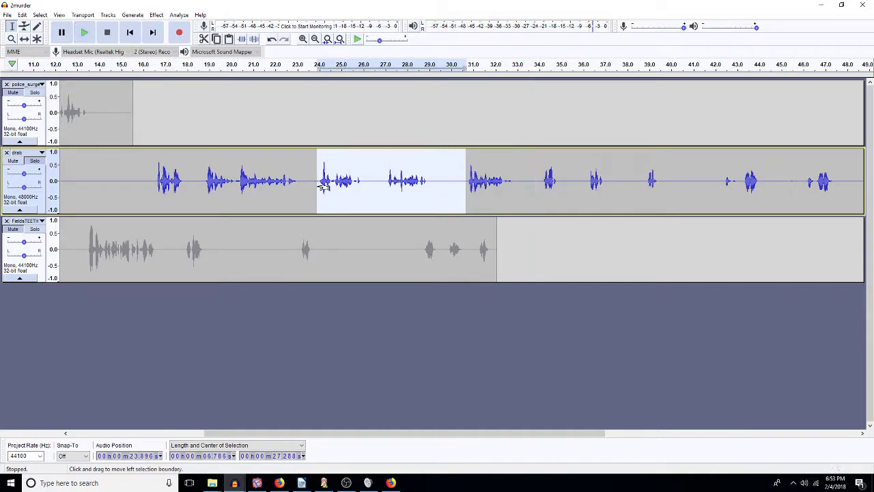
key(Delete)
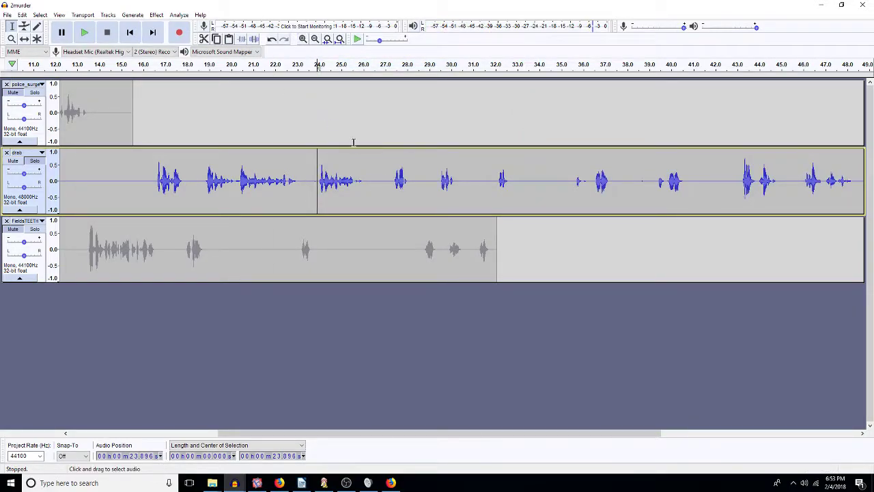
- Zoom in on the drab phrase at about 24 s and play parts of it to locate the break near 24.7 s
drag(367, 197, 312, 203)
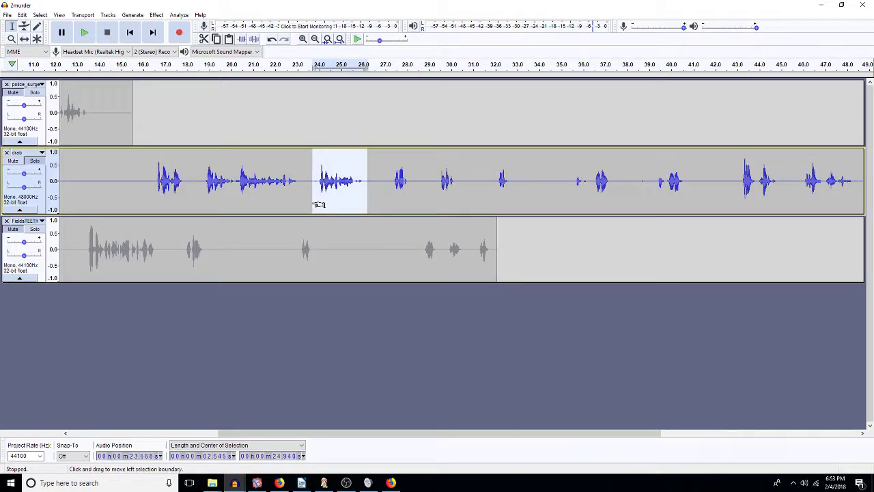
key(ctrl+e)
key(space)
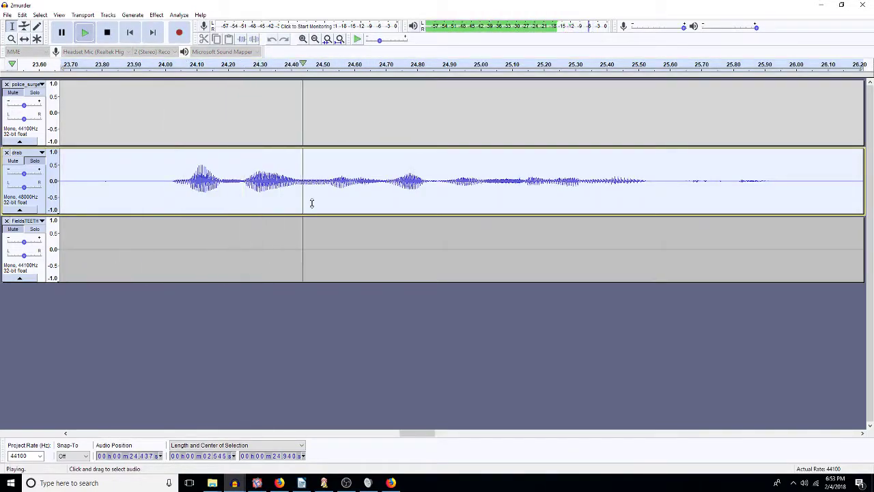
click(387, 183)
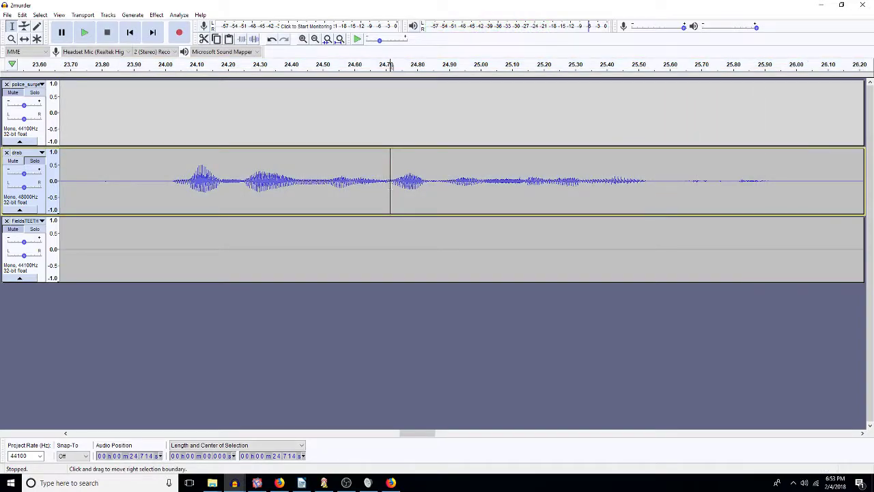
key(space)
click(381, 184)
drag(326, 181, 425, 191)
key(space)
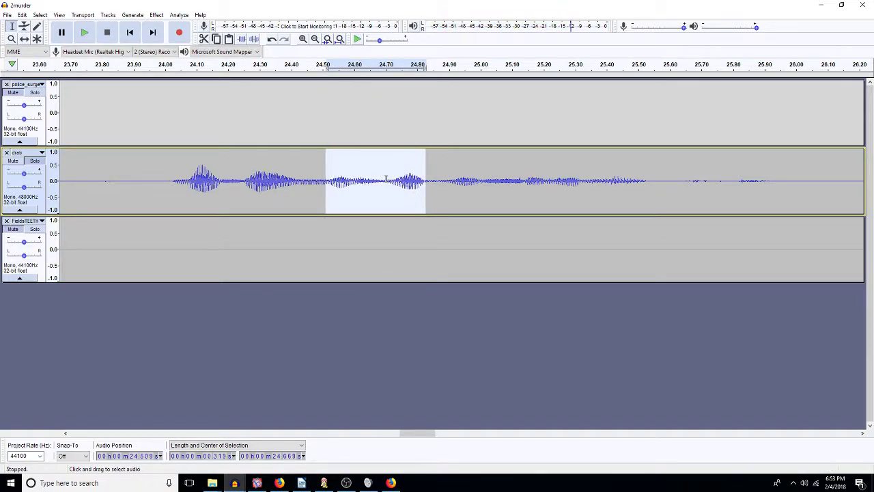
click(387, 183)
click(383, 183)
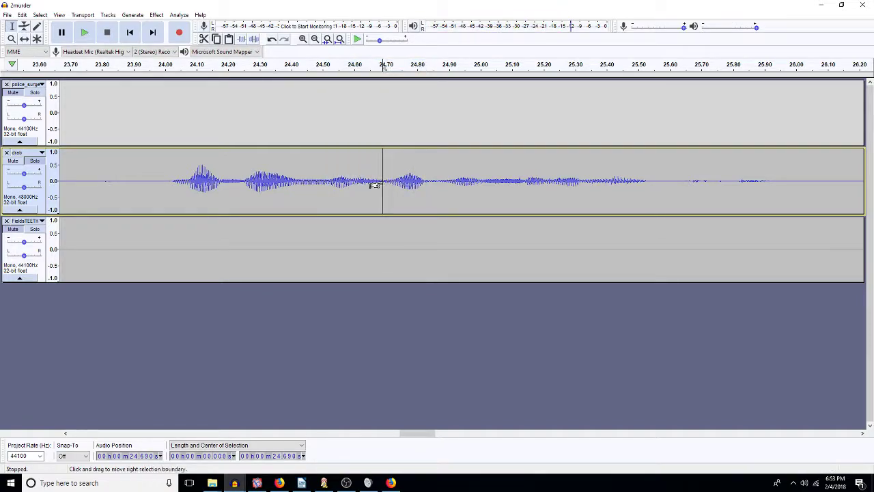
- Copy 0.241 s of silence from before the drab phrase, insert it at about 24.7 s, and play the phrase back
drag(78, 180, 153, 186)
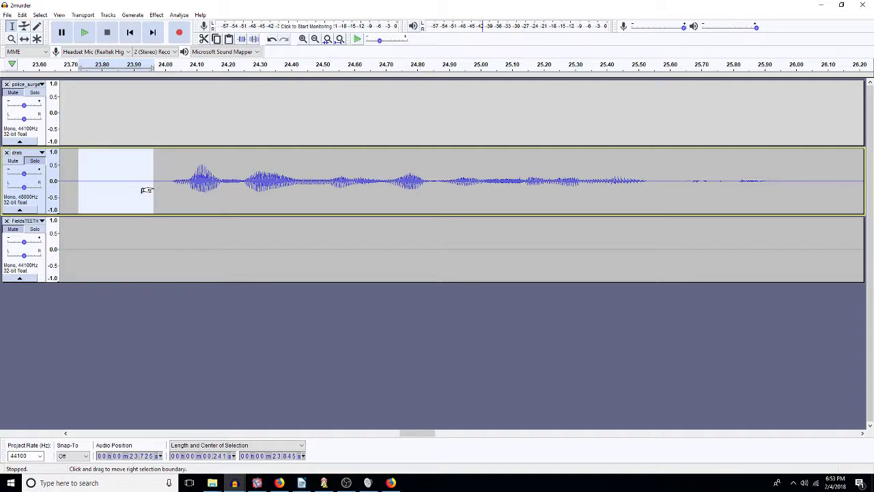
click(384, 181)
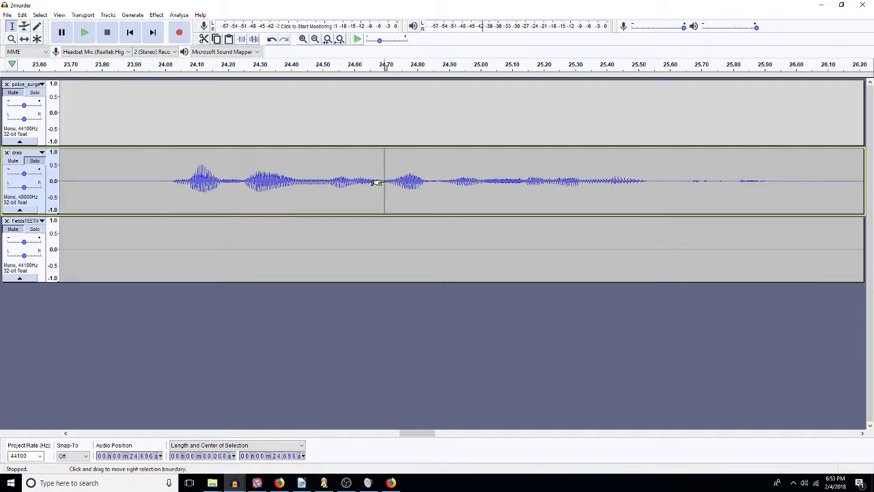
key(ctrl+v)
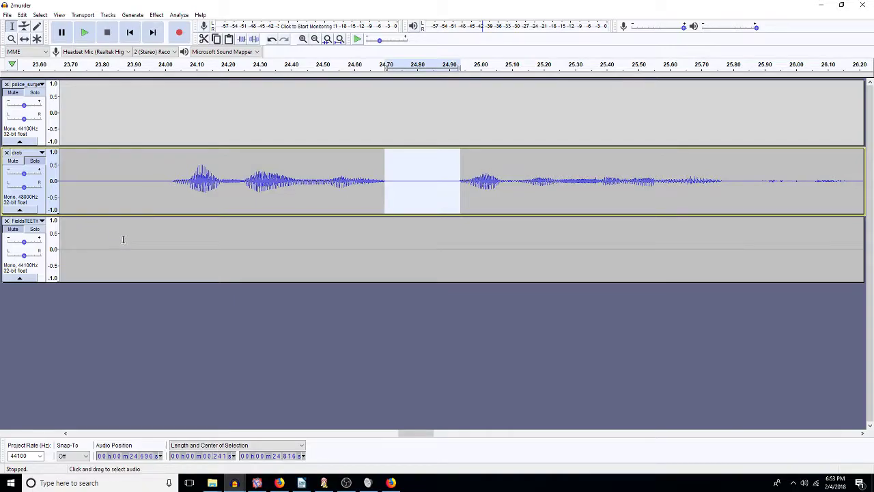
click(169, 189)
key(space)
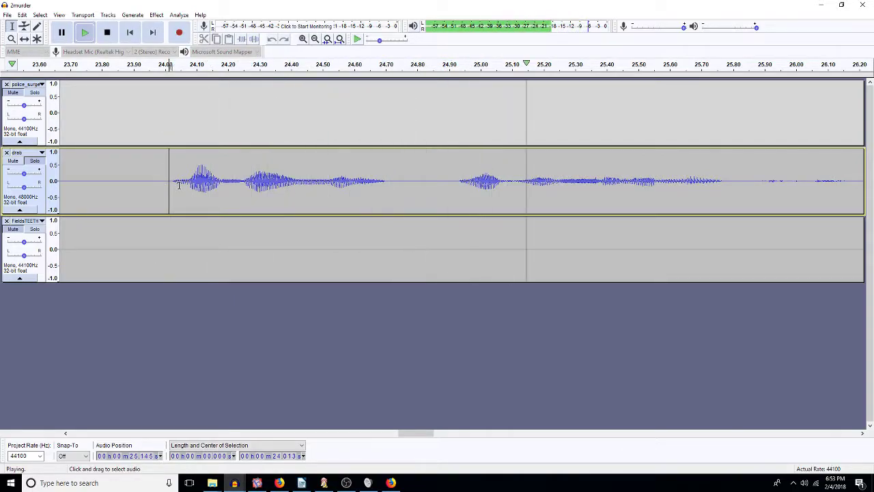
key(space)
- Fade out about 0.08 s before the inserted drab gap, fade in about 0.03 s after it, and play the phrase back
click(387, 184)
drag(387, 184, 362, 195)
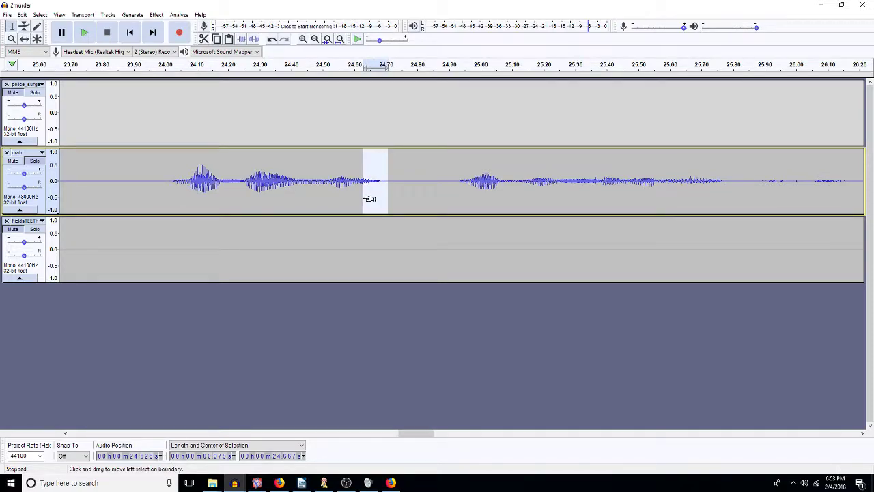
drag(457, 180, 468, 197)
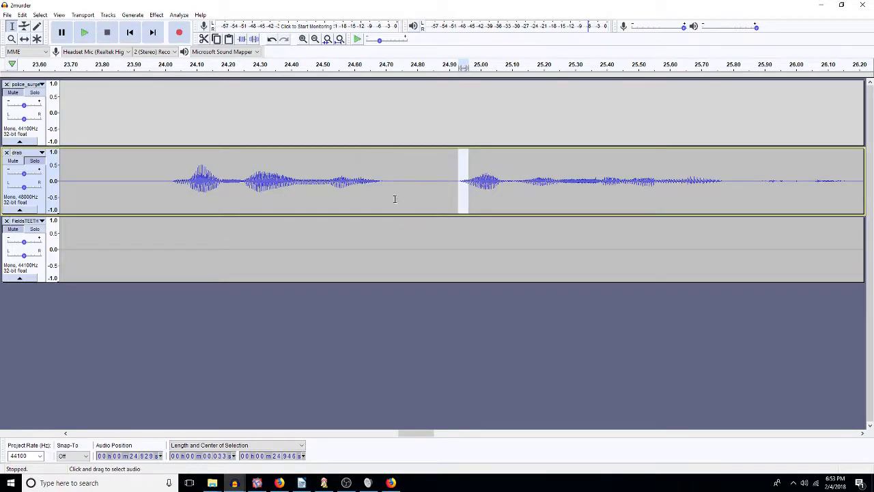
click(145, 186)
key(space)
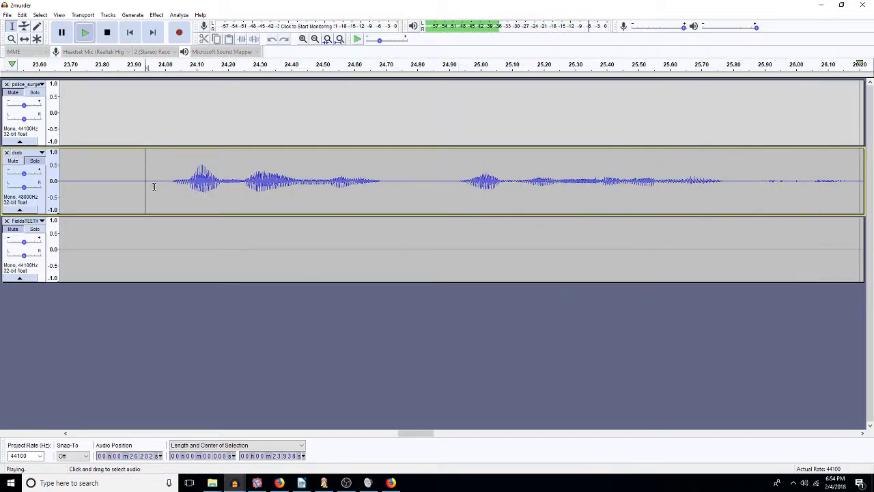
key(space)
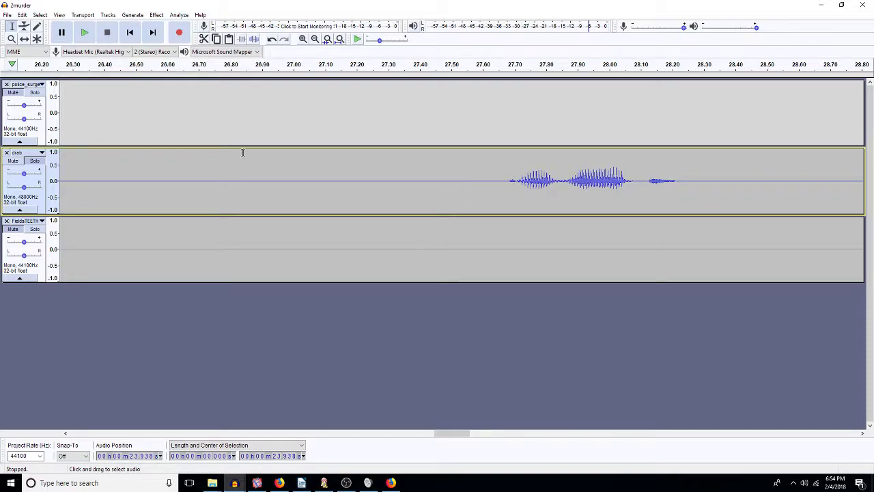
- Delete about 2.5 s of silence before the fourth FieldsTEETH phrase and insert the copied 0.241 s silence after it at about 27 s
click(315, 39)
click(315, 39)
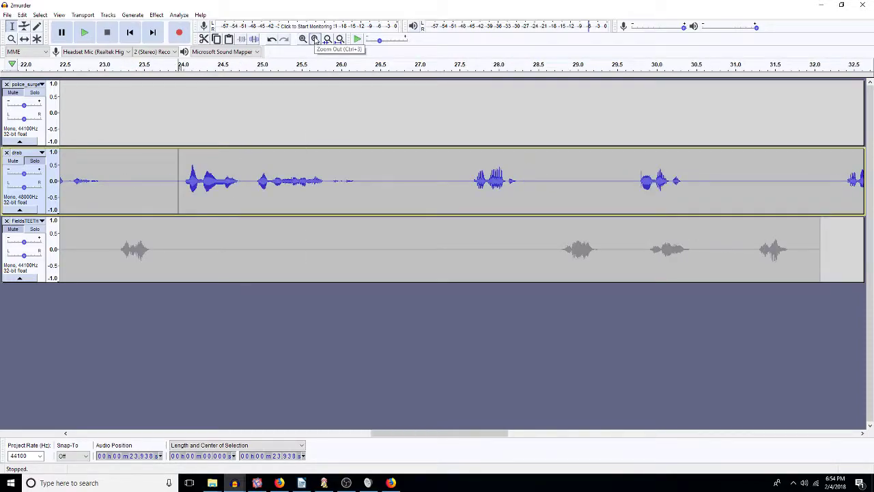
click(315, 39)
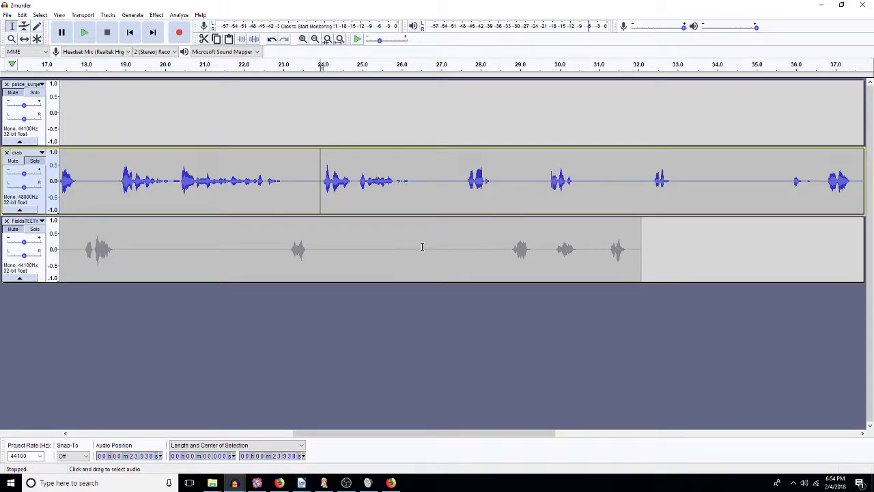
drag(506, 249, 408, 247)
key(Delete)
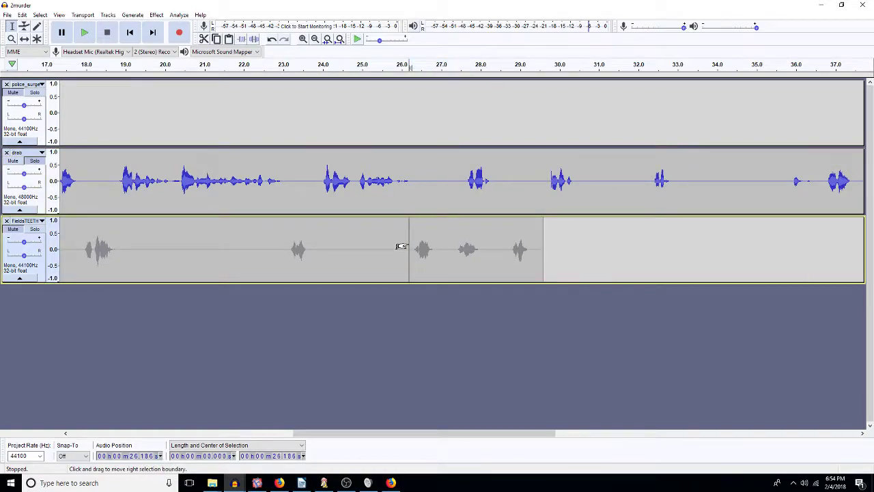
click(440, 256)
key(ctrl+v)
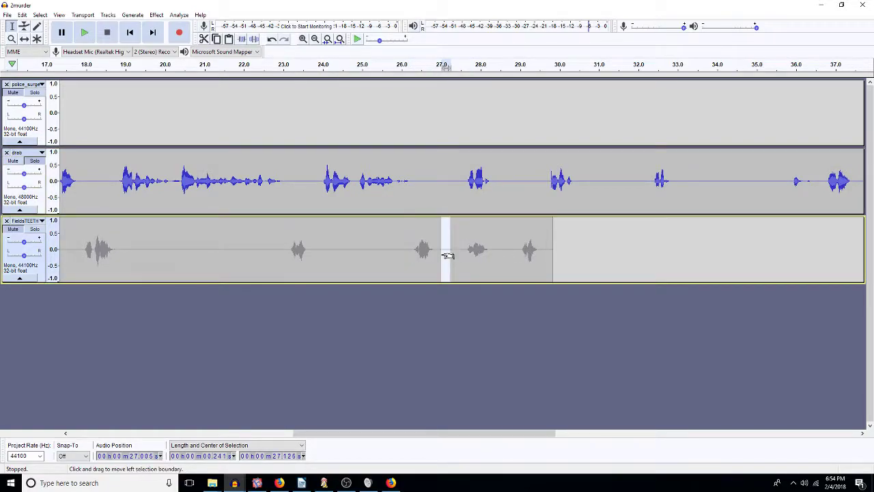
- Play drab from about 27.6 s, delete 0.819 s of silence from 26.8 s, and silence the two phrases between about 27.6 s and 32.6 s
click(464, 178)
key(space)
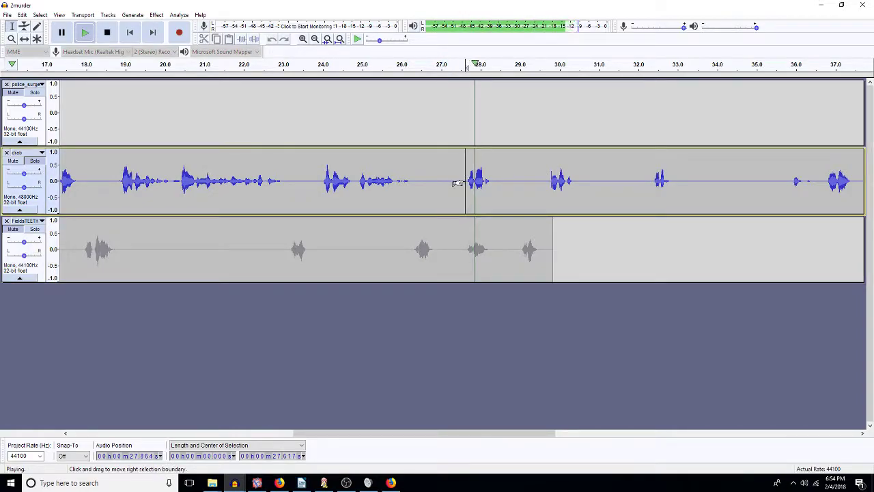
drag(465, 179, 425, 204)
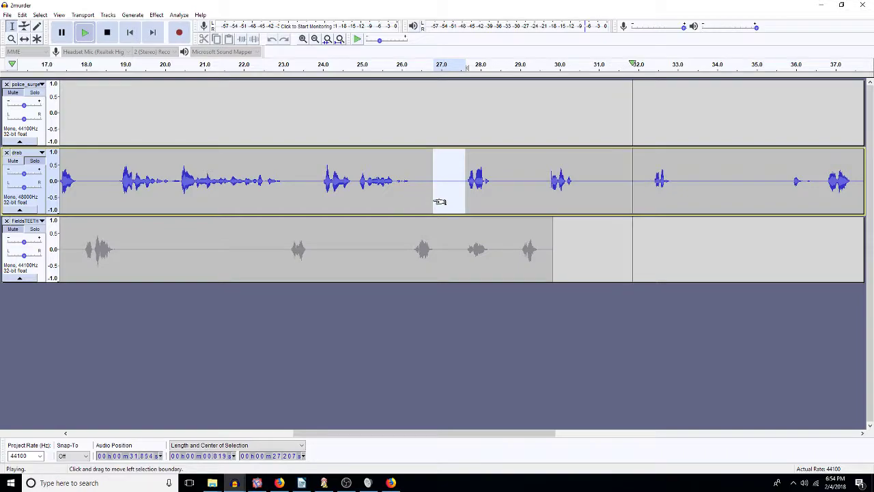
key(space)
key(Delete)
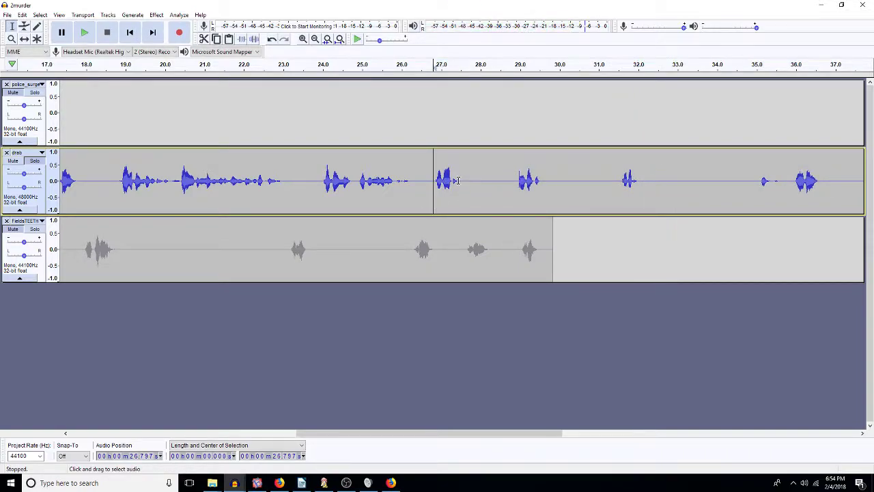
drag(460, 177, 654, 191)
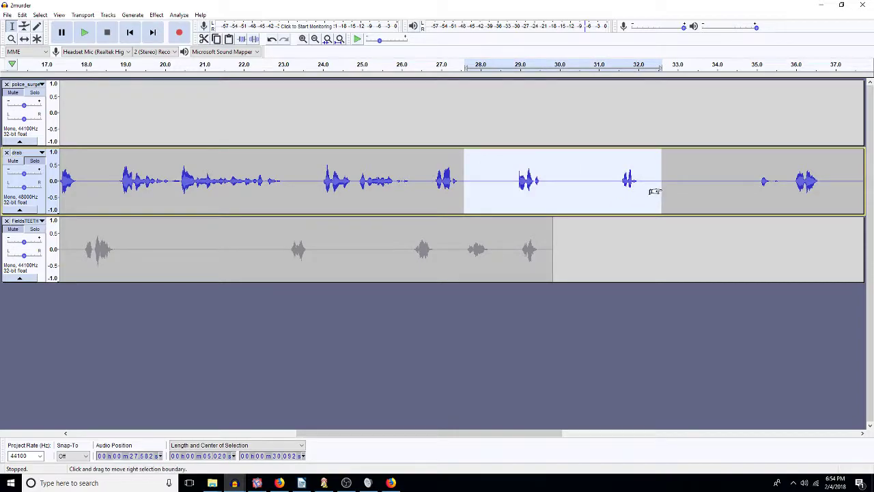
key(ctrl+l)
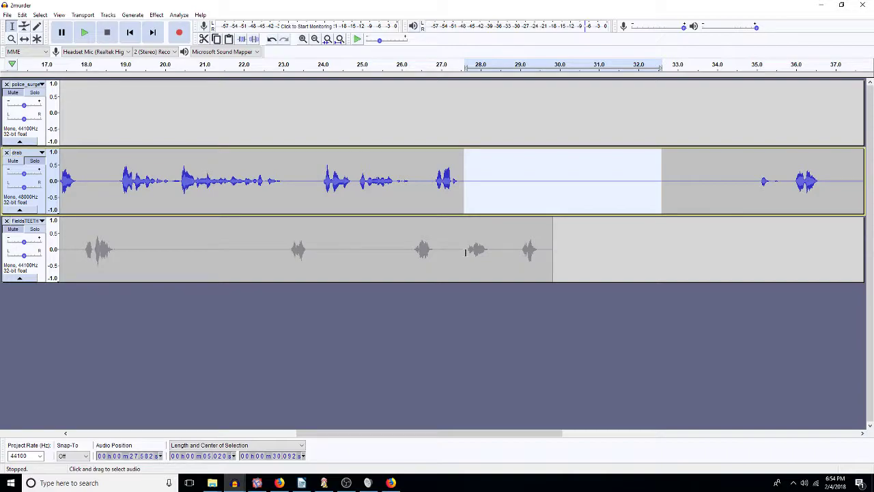
- Insert the copied 0.241 s silence three times in FieldsTEETH at about 27.3 s, before its fifth phrase
click(451, 258)
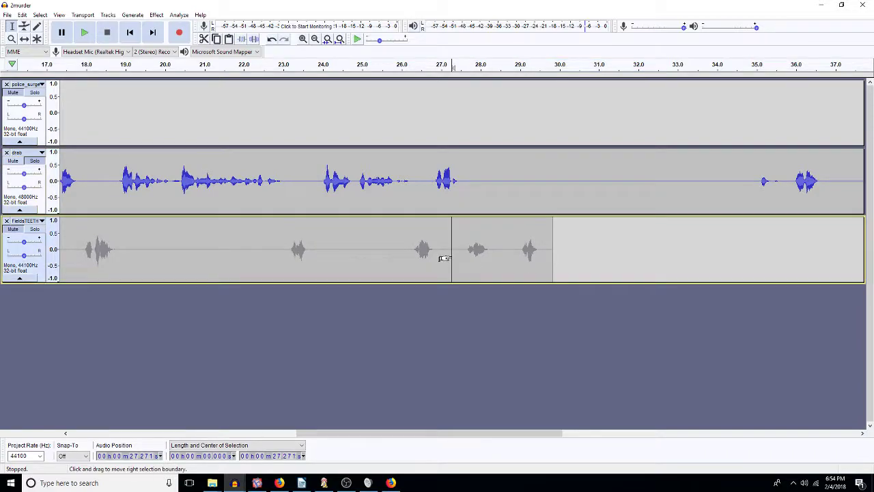
key(ctrl+v)
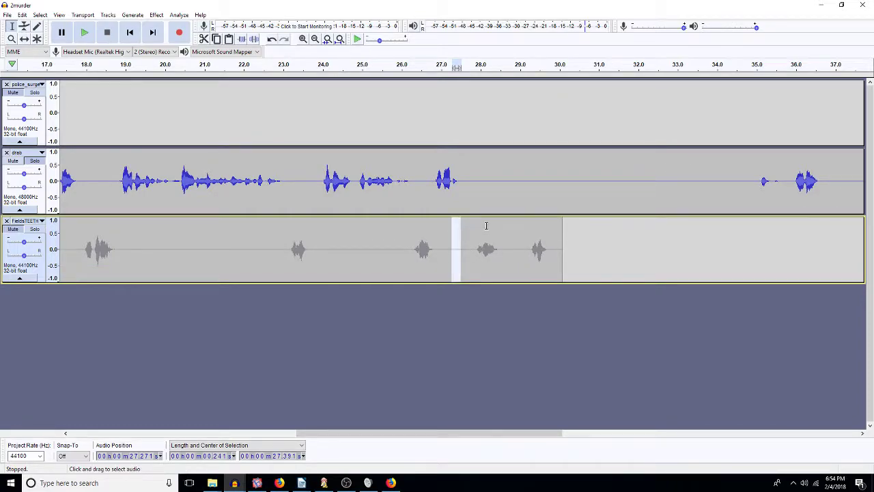
key(Left)
key(ctrl+v)
key(ctrl+v)
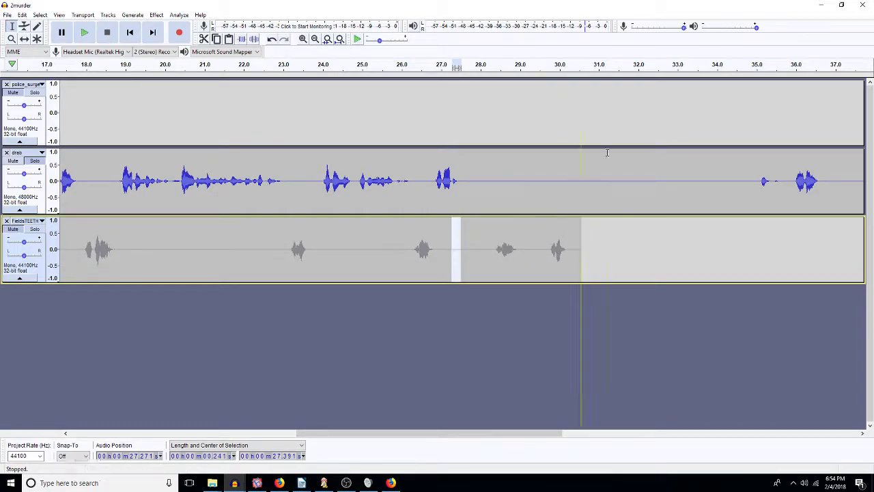
- Delete about 6.9 s of silence from 28.1 s in drab, play on, and delete the take spanning about 3.7 s from 28.3 s
drag(755, 190, 486, 184)
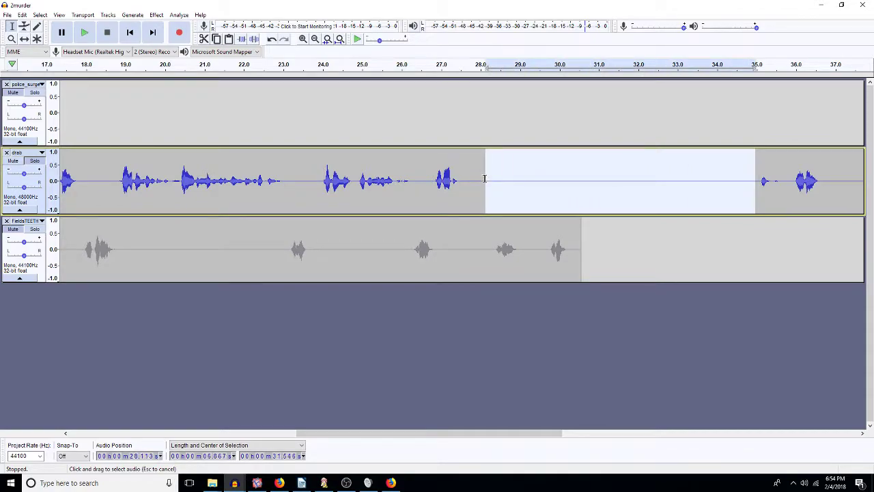
key(Delete)
key(space)
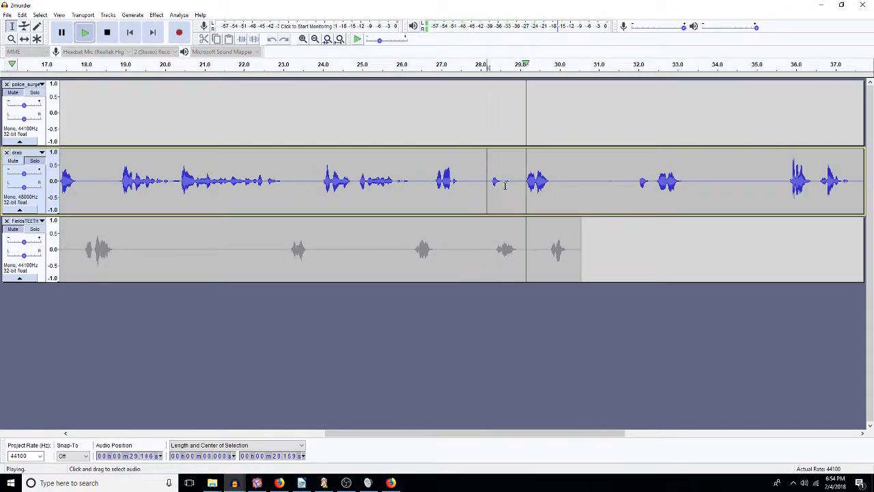
click(862, 434)
click(862, 433)
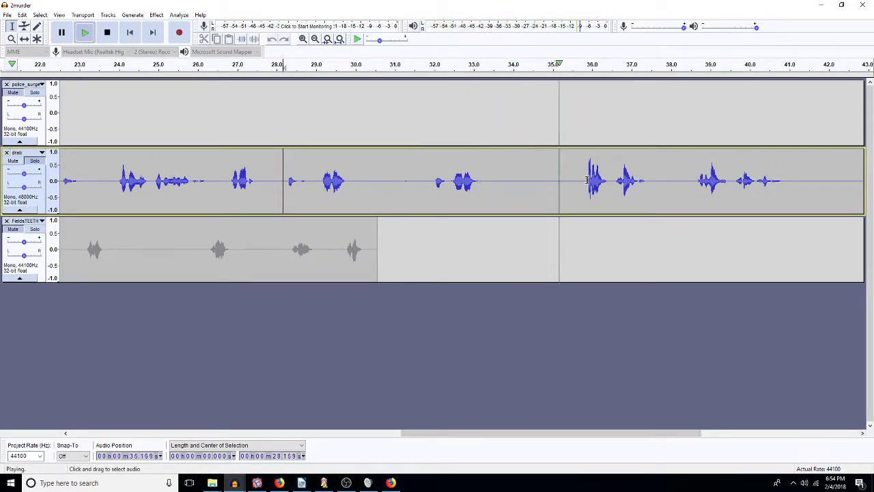
key(space)
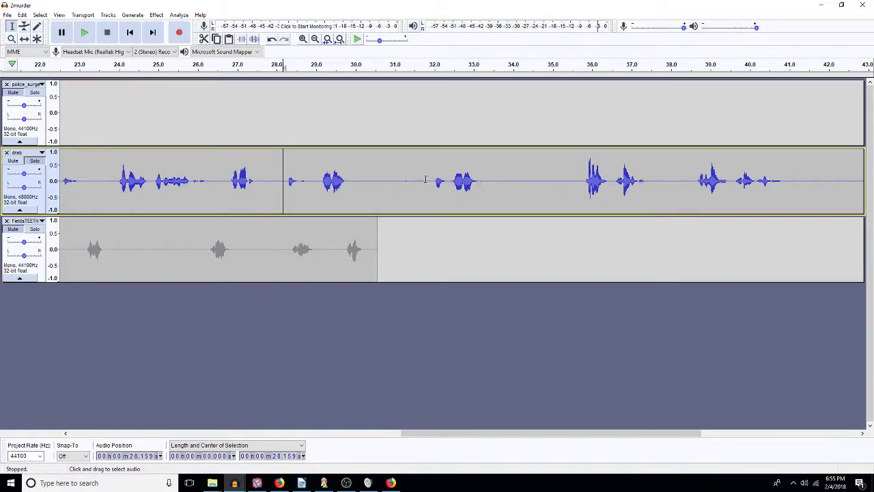
drag(432, 177, 287, 198)
key(Delete)
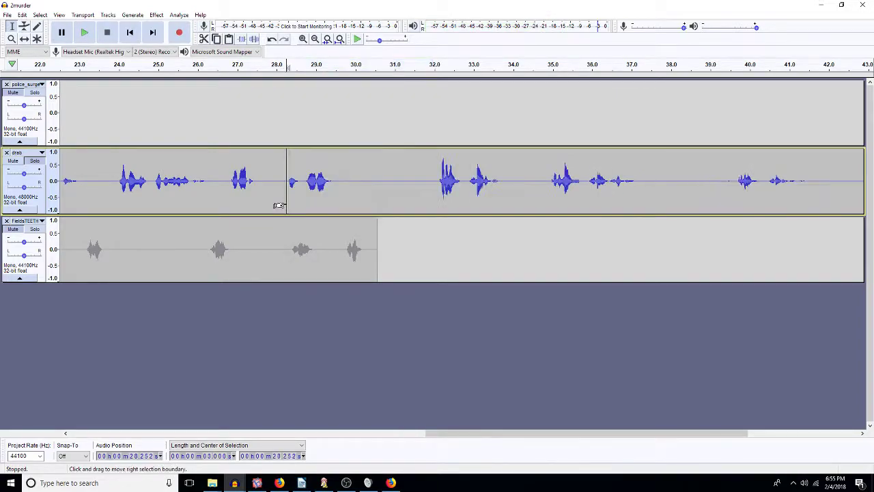
- Insert a copied silence of about 0.8 s twice before the fifth FieldsTEETH phrase at about 28.1 s, and delete 0.485 s from 29.3 s
click(274, 250)
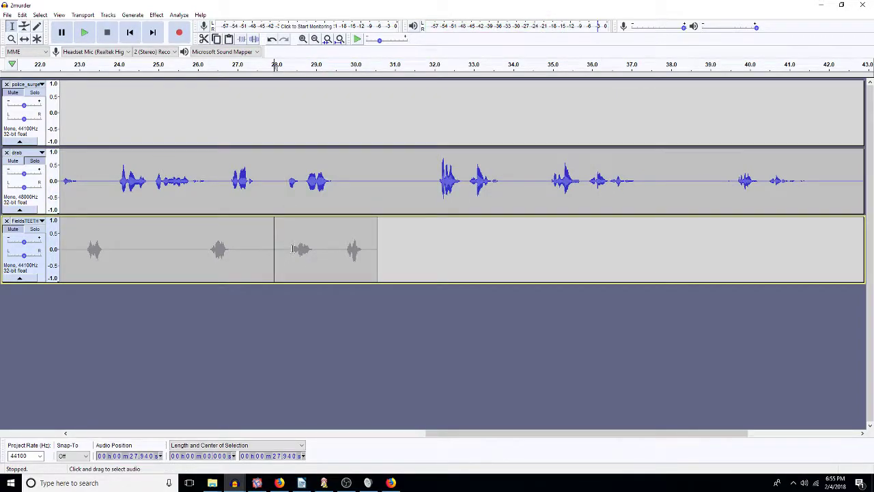
drag(278, 250, 248, 253)
key(Right)
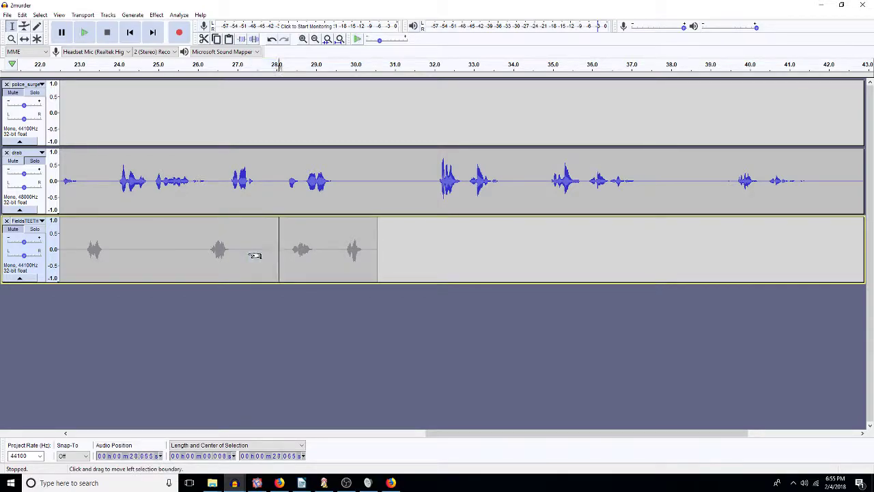
key(ctrl+v)
click(284, 264)
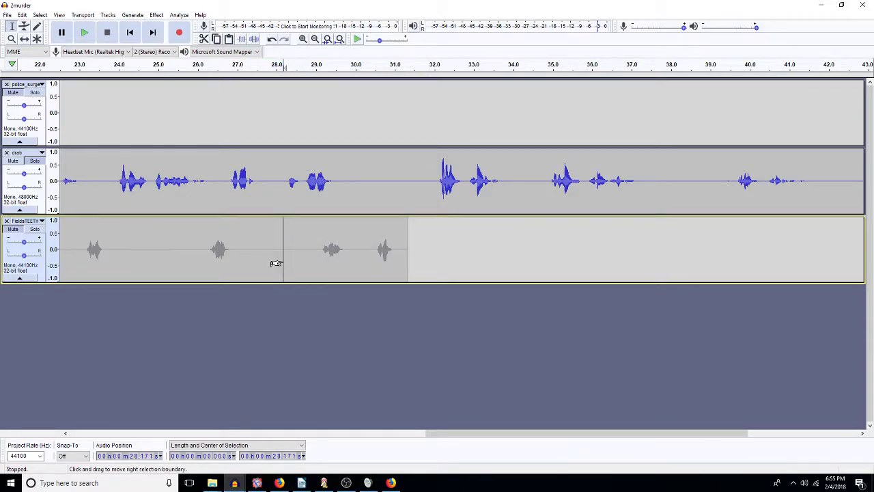
key(ctrl+v)
drag(348, 250, 327, 250)
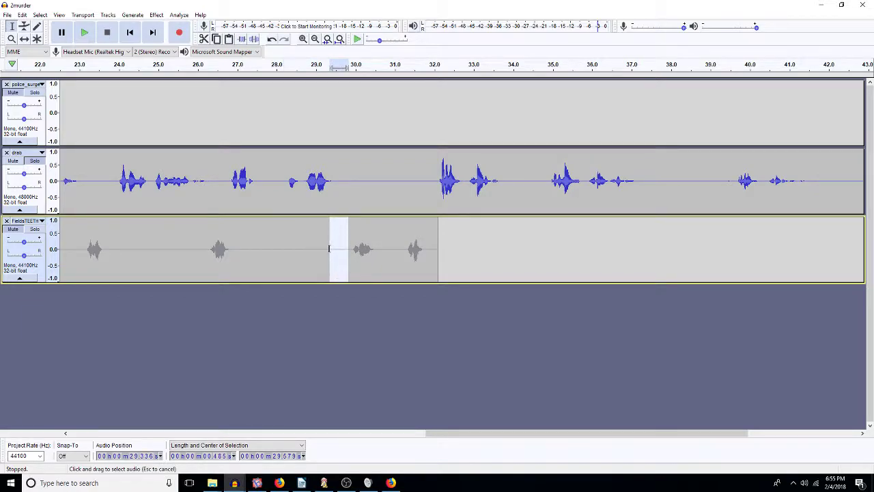
key(Delete)
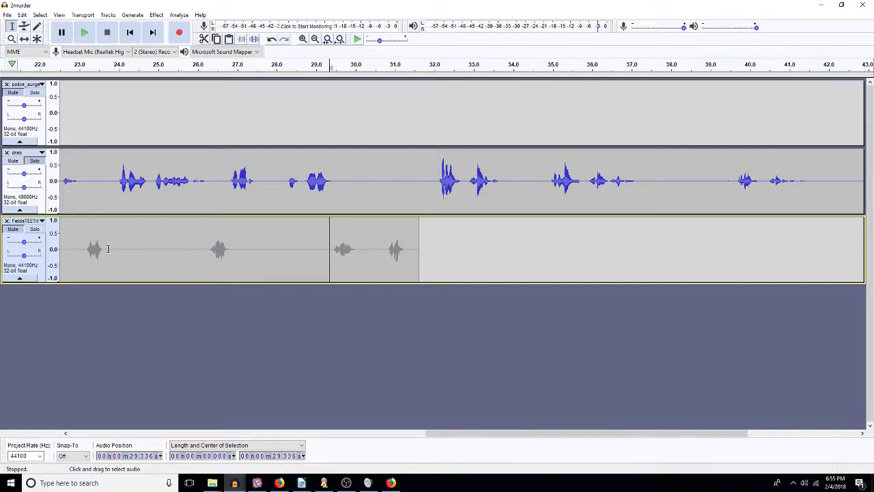
- Delete about 1.7 s of silence from 30.26 s in drab, before its next phrase, and play on from there
click(409, 186)
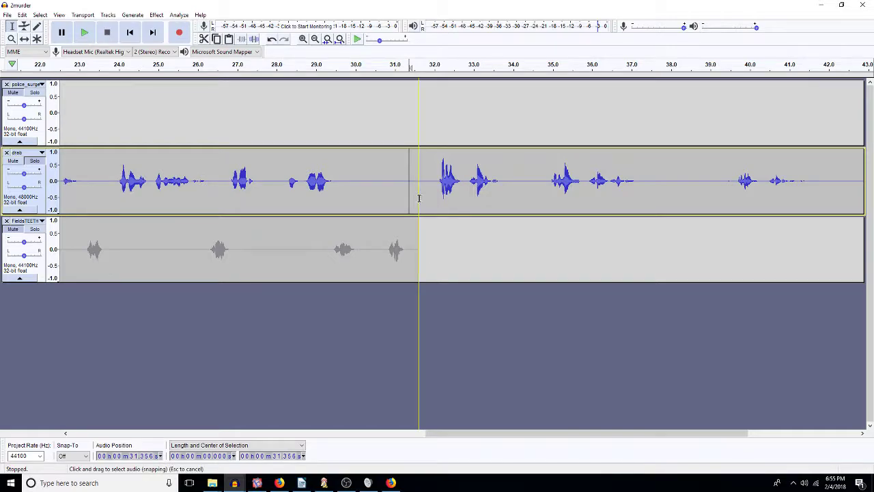
drag(432, 188, 365, 183)
key(Delete)
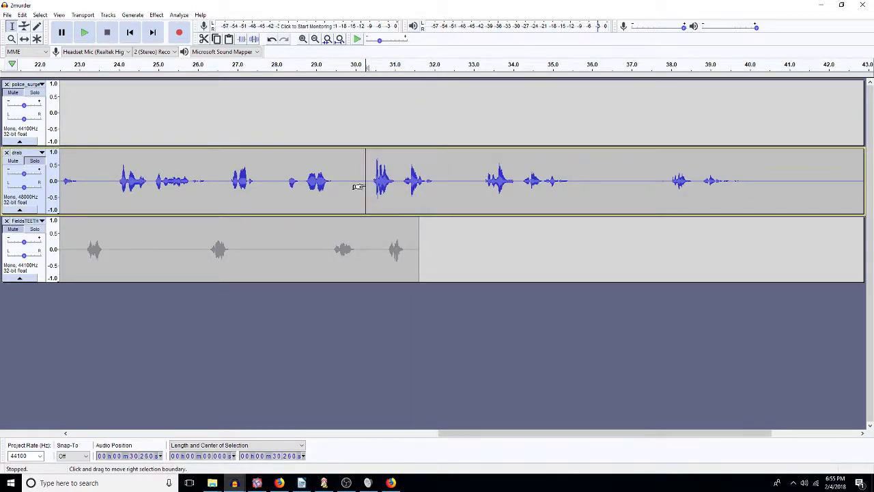
key(space)
key(space)
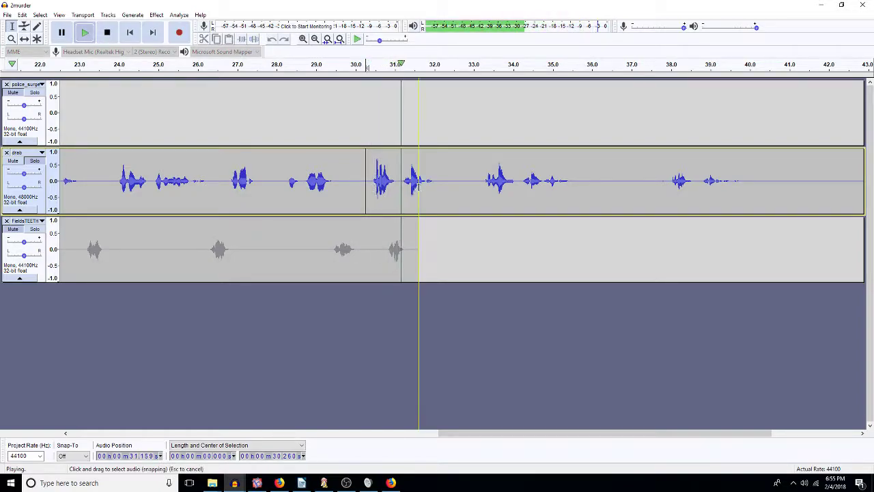
- Delete the remaining drab takes after about 32 s and trim the track's trailing silence back to about 33.2 s
drag(437, 181, 751, 199)
key(Delete)
drag(578, 198, 482, 198)
key(Delete)
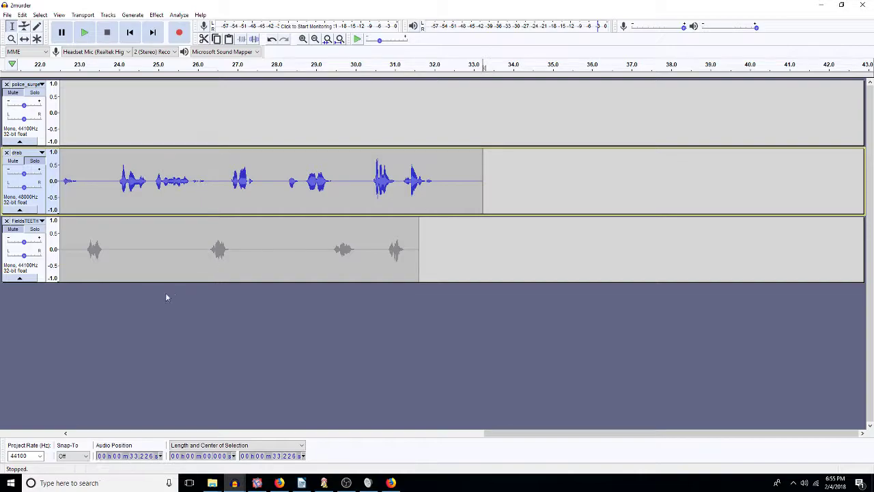
- Turn off solo on drab and play all tracks together from about 17.7 s
click(66, 433)
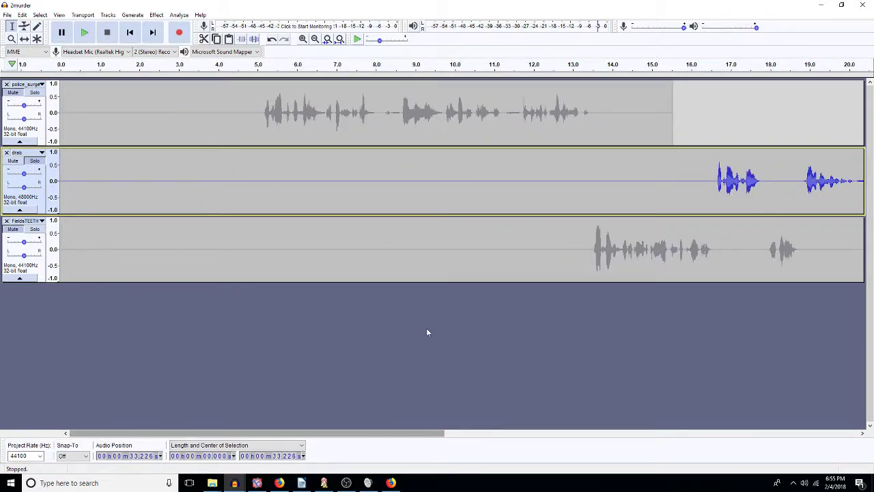
click(862, 433)
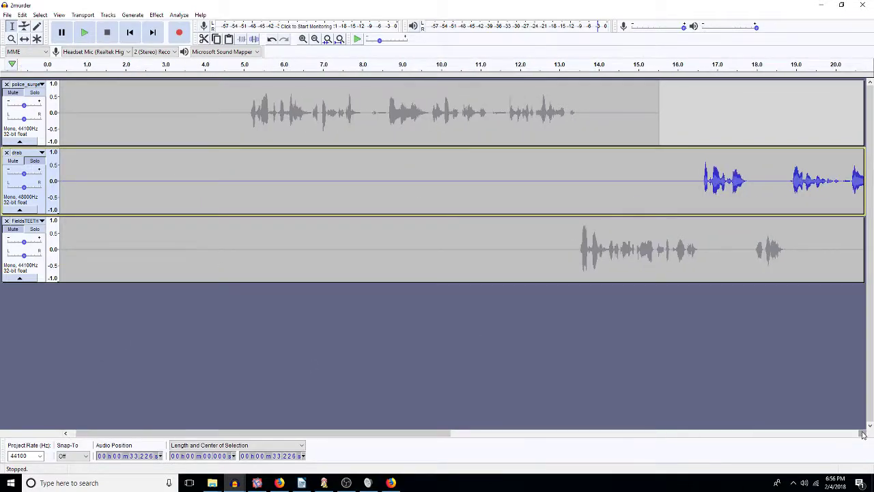
drag(861, 435, 862, 434)
click(181, 243)
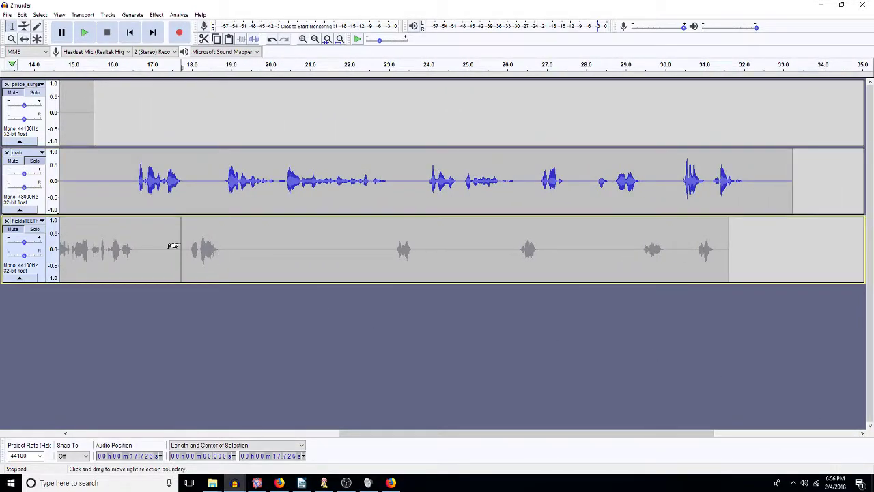
click(36, 164)
key(space)
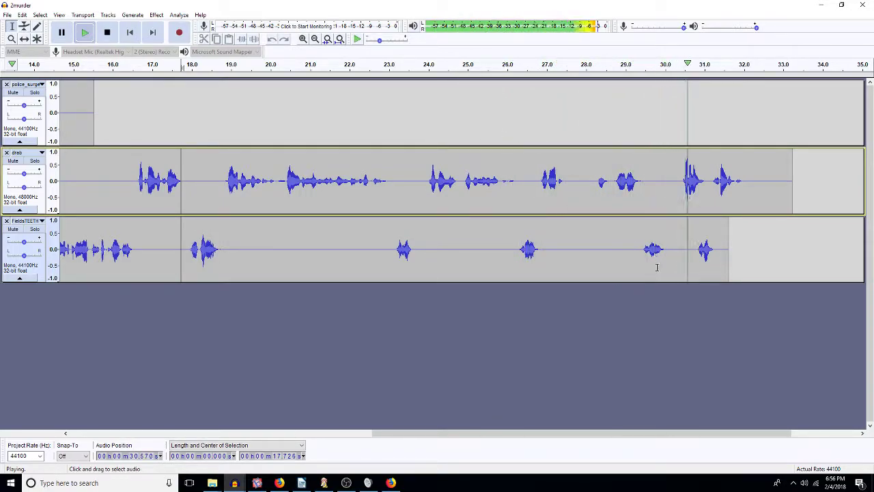
key(space)
- Delete the 1.385 s FieldsTEETH section from 29.313 s containing the second-to-last phrase, and play all tracks from 26.3 s
drag(691, 259, 629, 258)
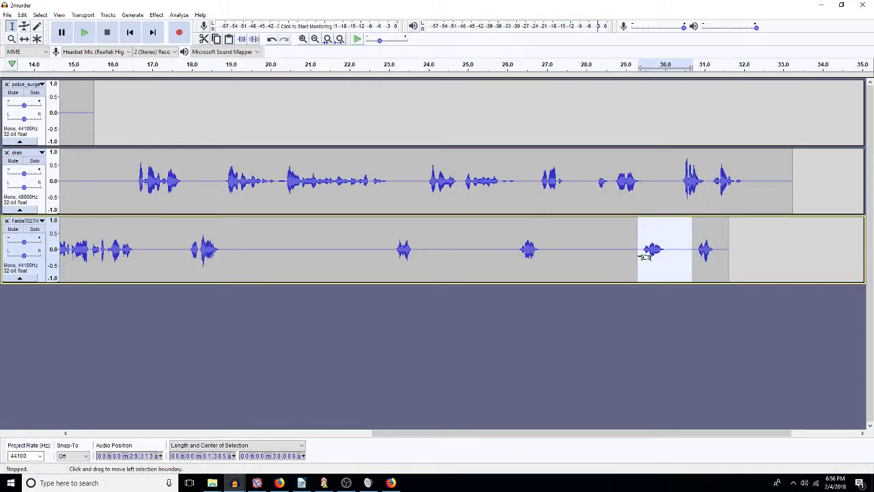
key(Delete)
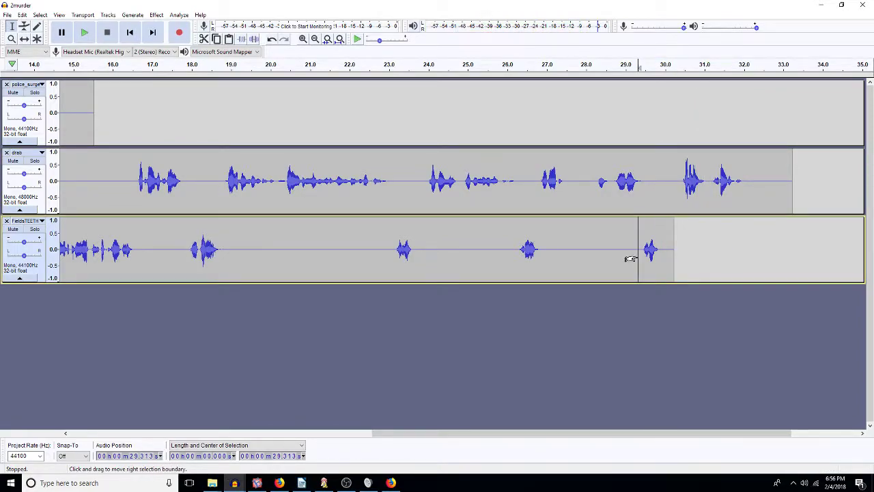
click(518, 249)
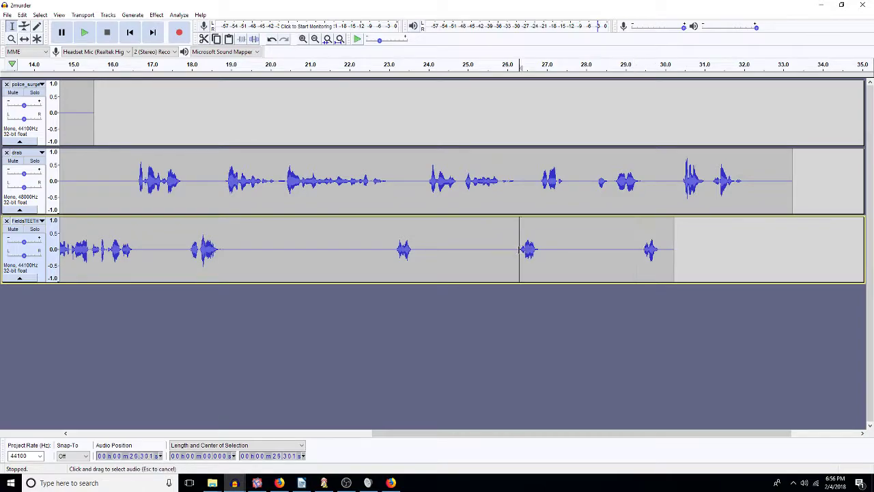
key(space)
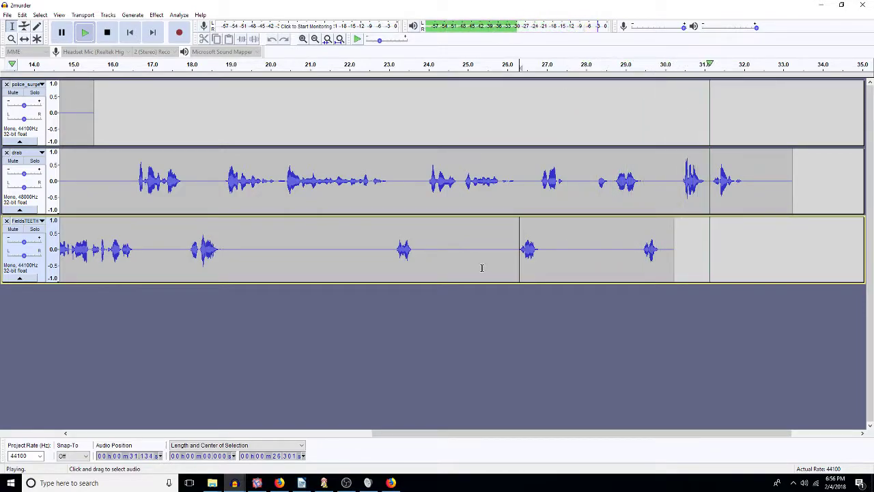
key(space)
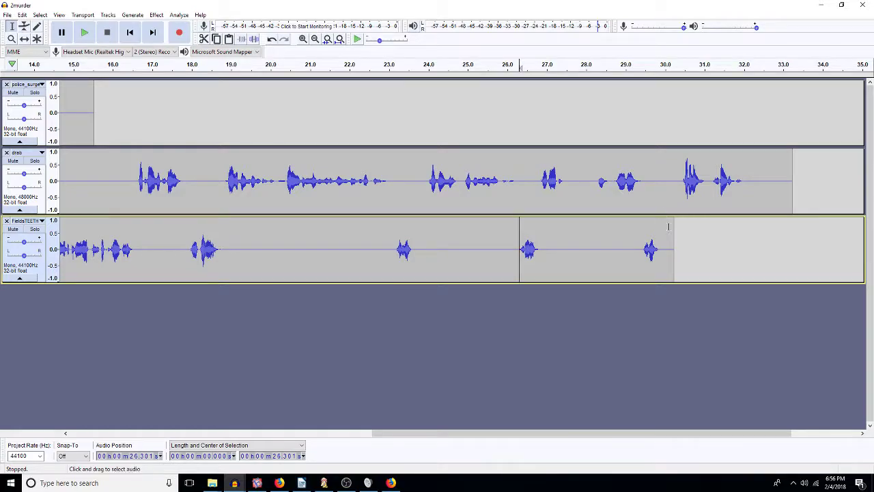
- Play the 0.889 s of silence in drab from 29.556 s and fit the whole project in view
drag(647, 197, 682, 198)
key(space)
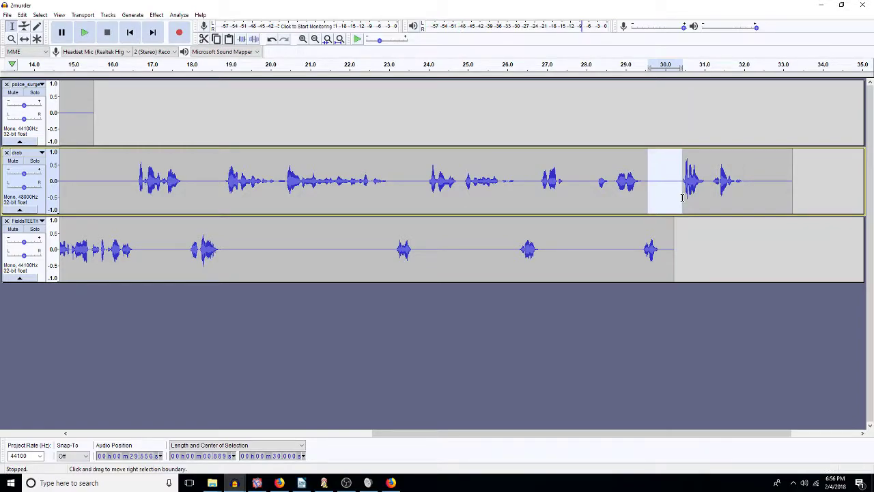
key(space)
key(ctrl+f)
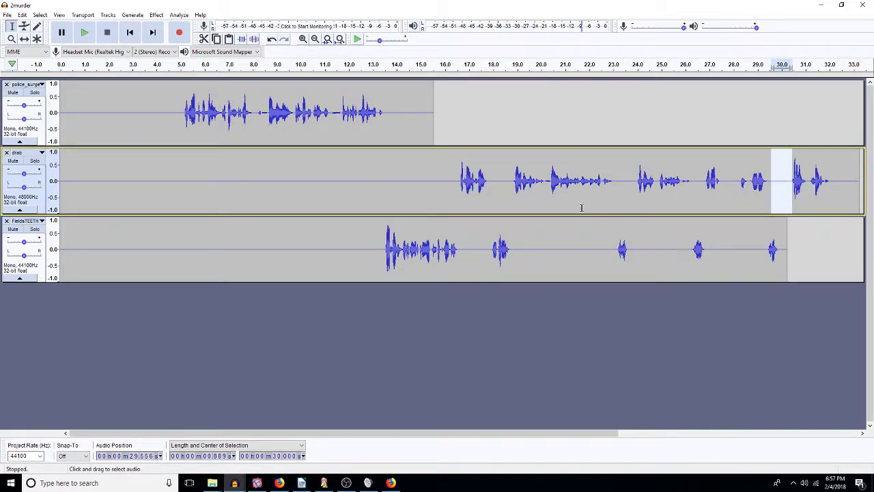
click(8, 16)
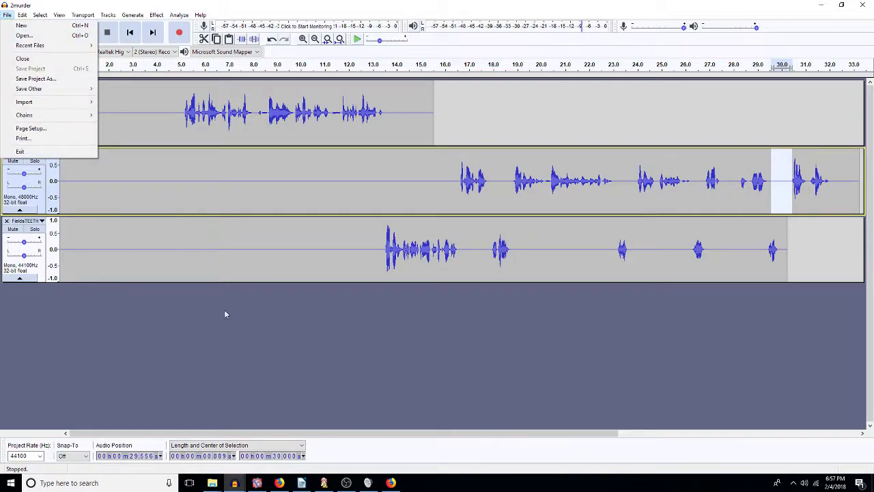
click(224, 343)
click(224, 343)
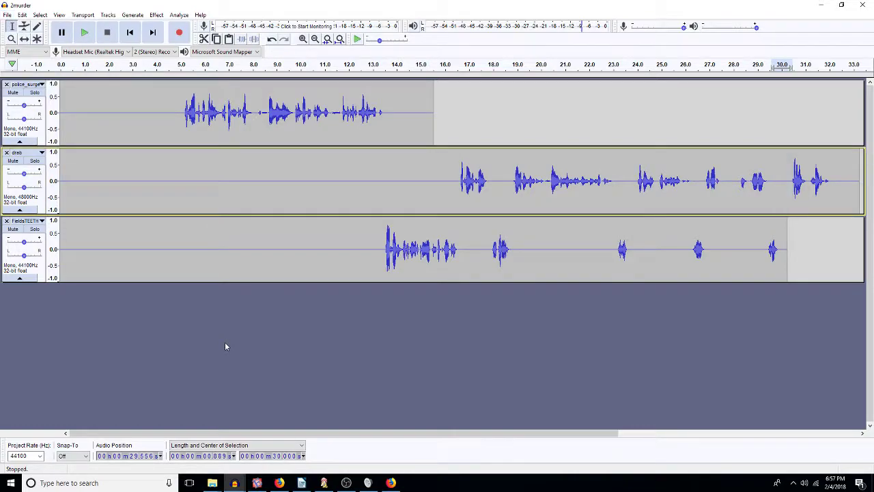
- Switch to File Explorer with the night and 4_1 folders, create a folder named 4_2 in FXetc, and open it
click(212, 482)
click(311, 440)
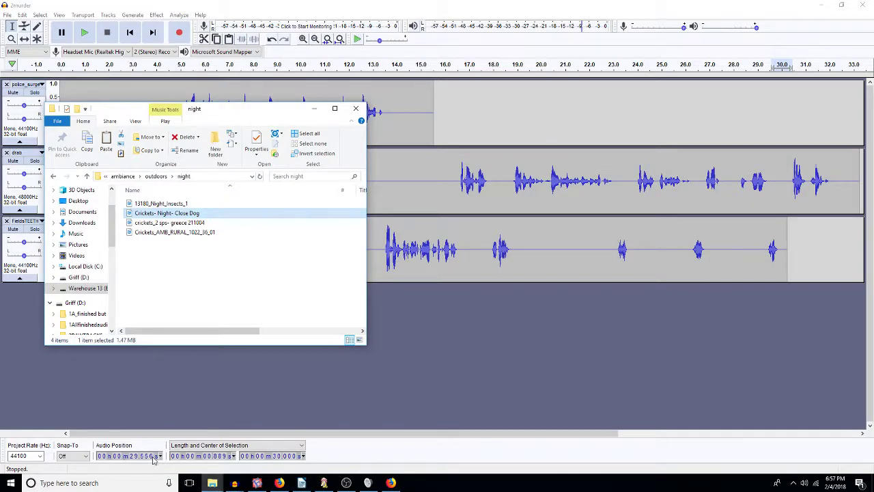
click(212, 483)
click(109, 440)
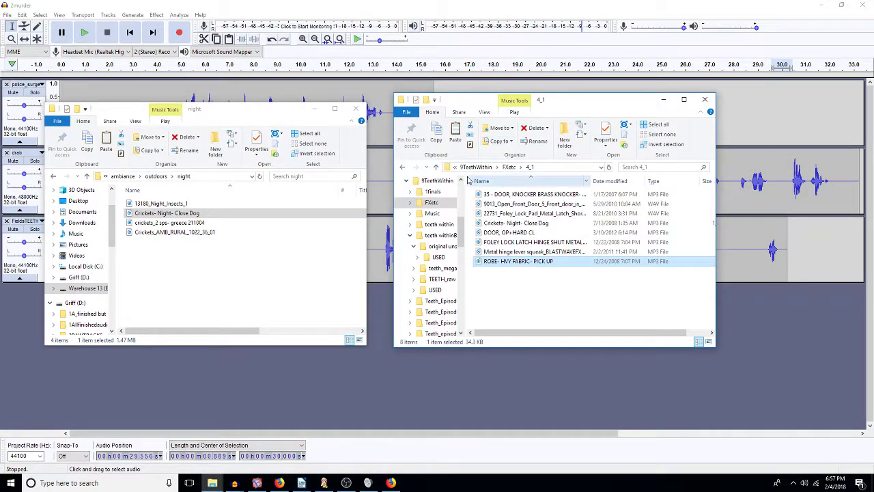
click(509, 169)
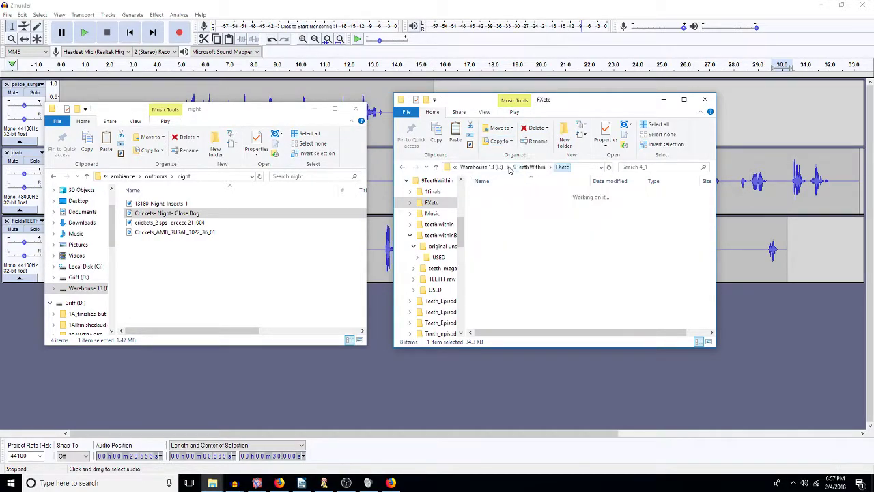
click(564, 136)
text(4)
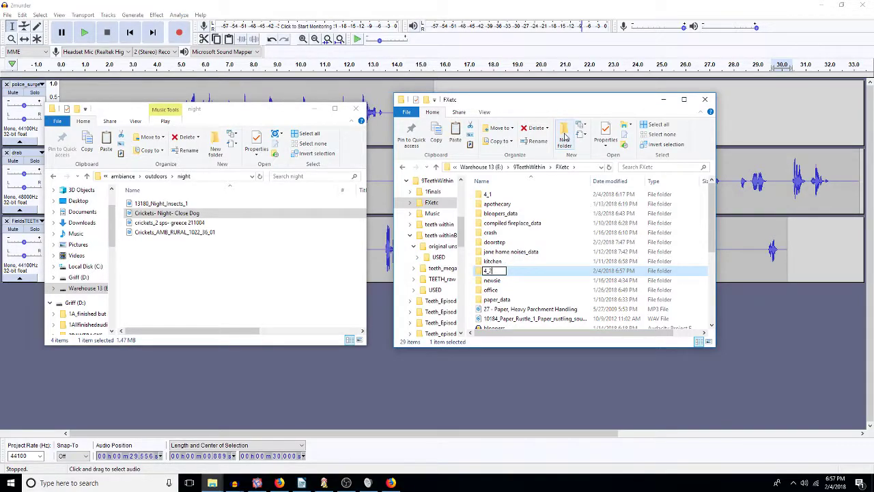
text(_2)
key(Return)
key(Return)
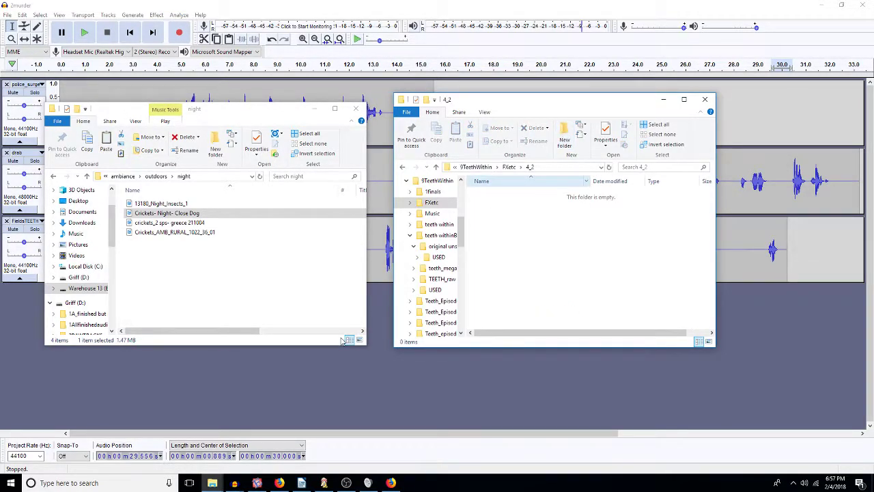
- Browse from the night ambiance folder up to 1111 effects and extras and open its crowd_people folder
click(258, 245)
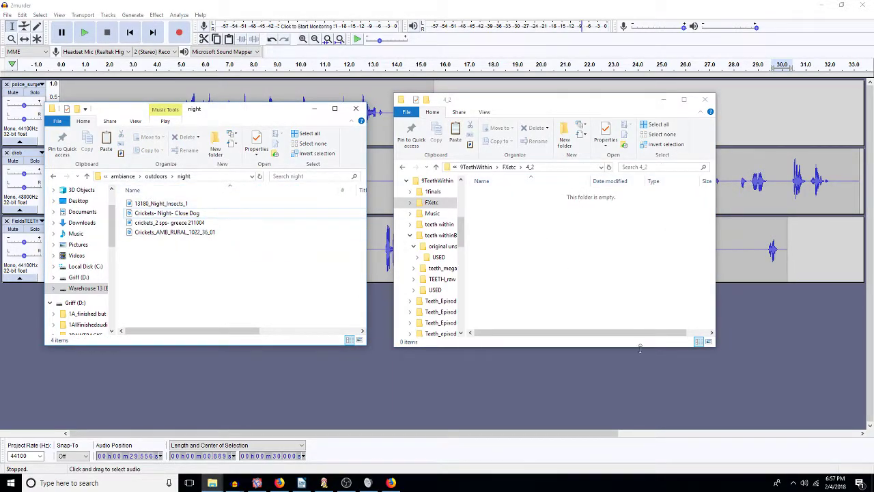
click(124, 176)
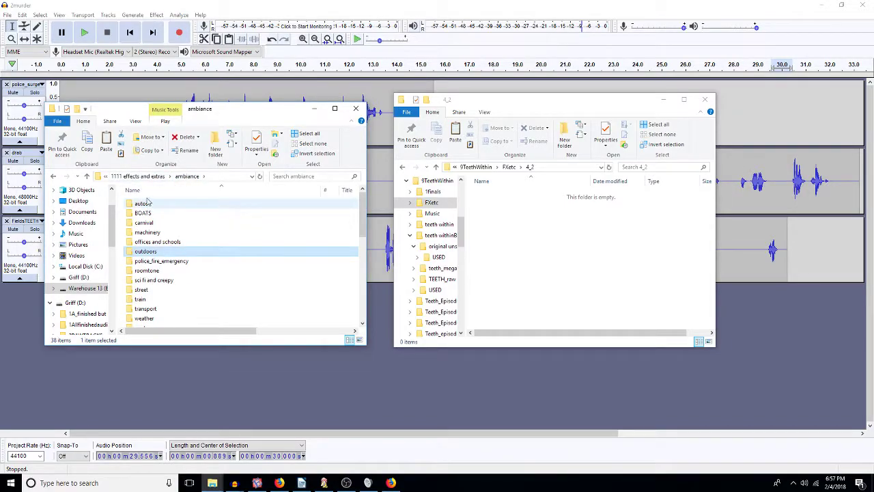
click(152, 177)
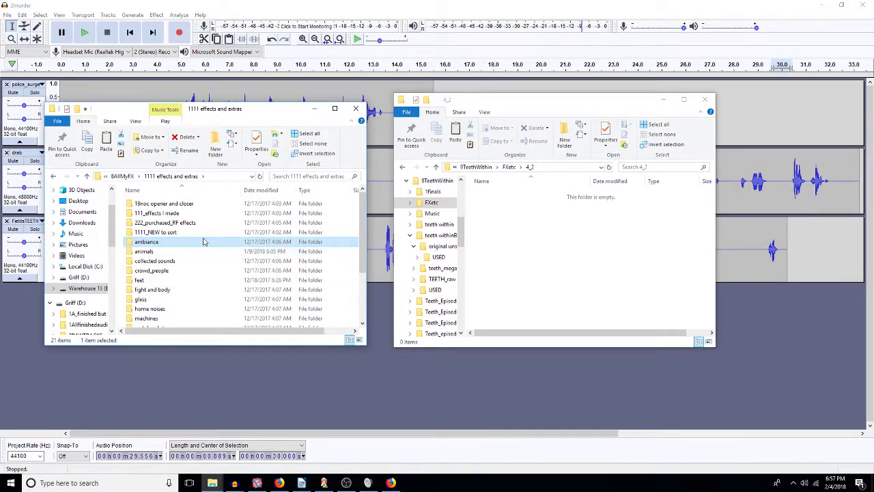
mouse_move(203, 241)
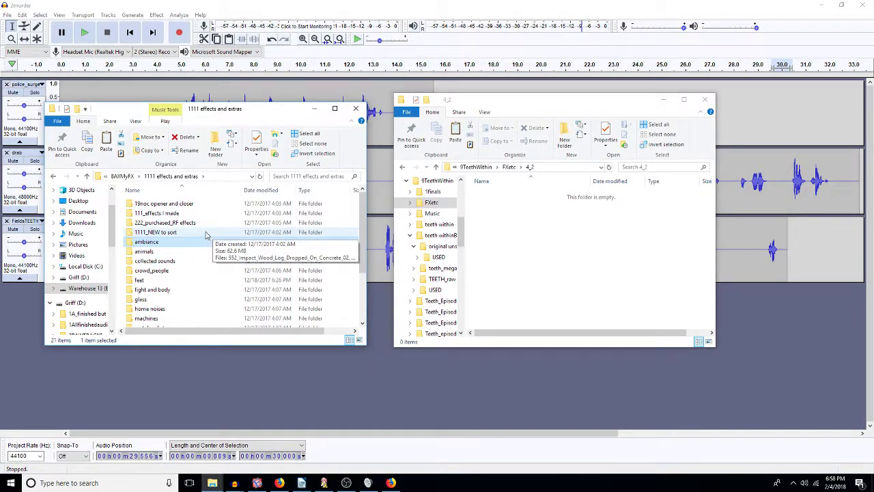
double_click(161, 271)
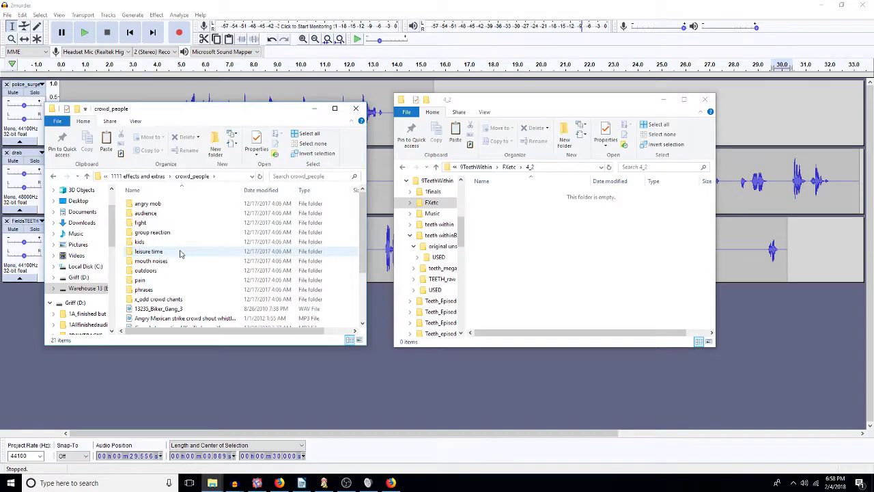
scroll(182, 252, down, 3)
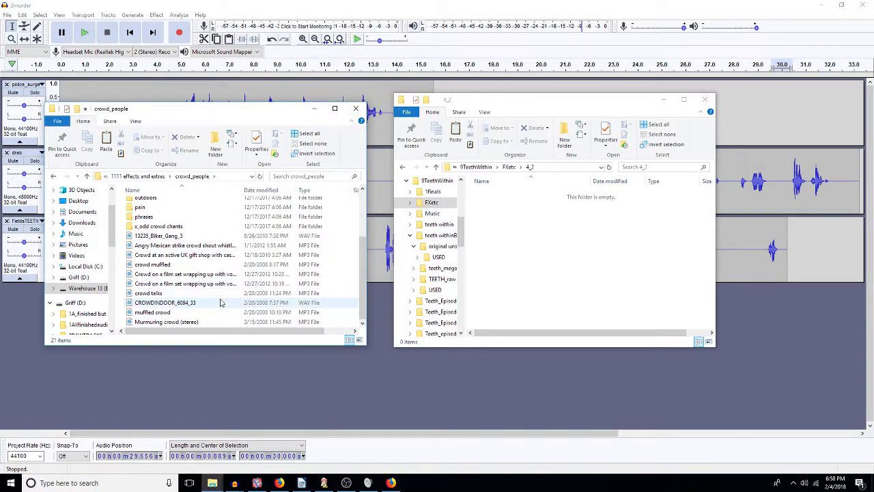
- Audition crowd muffled, CROWDINDOOR_6094_33, the second Crowd on a film set recording and crowd talks, closing the player after each one
double_click(190, 265)
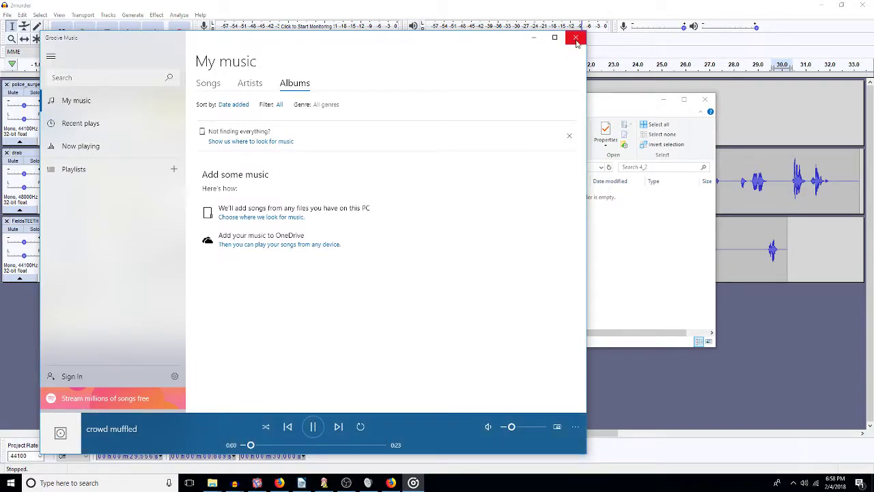
click(575, 39)
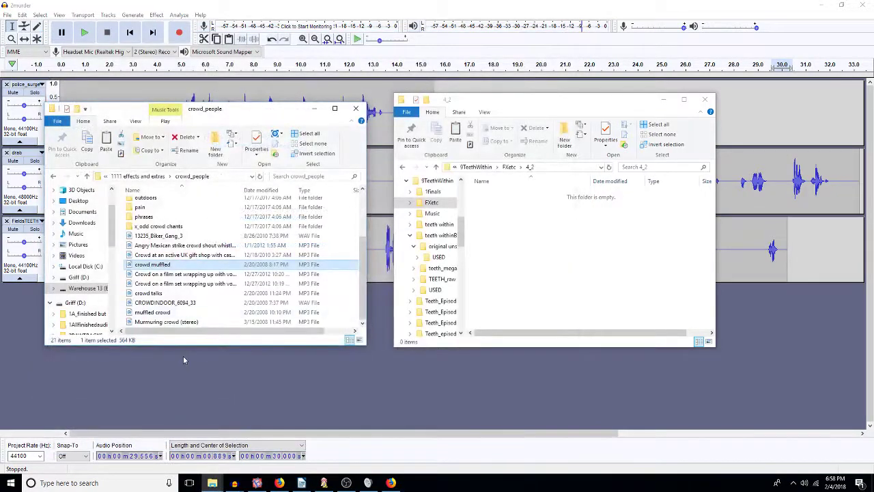
double_click(164, 302)
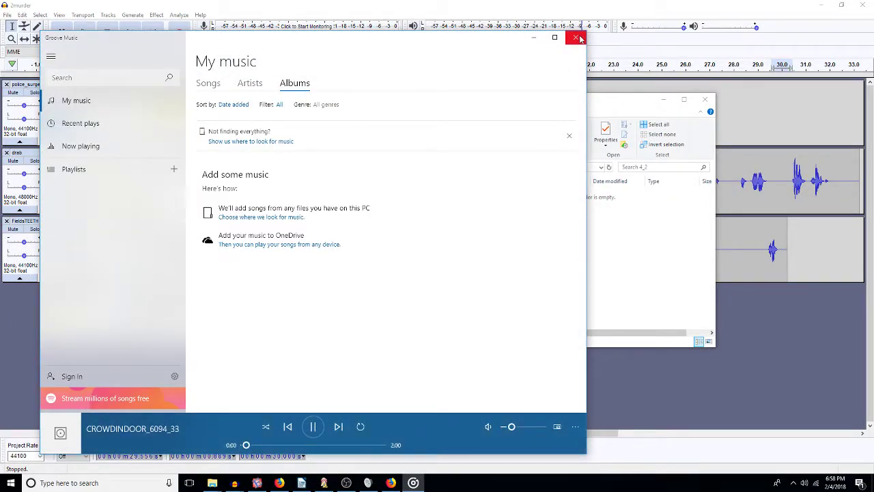
click(576, 39)
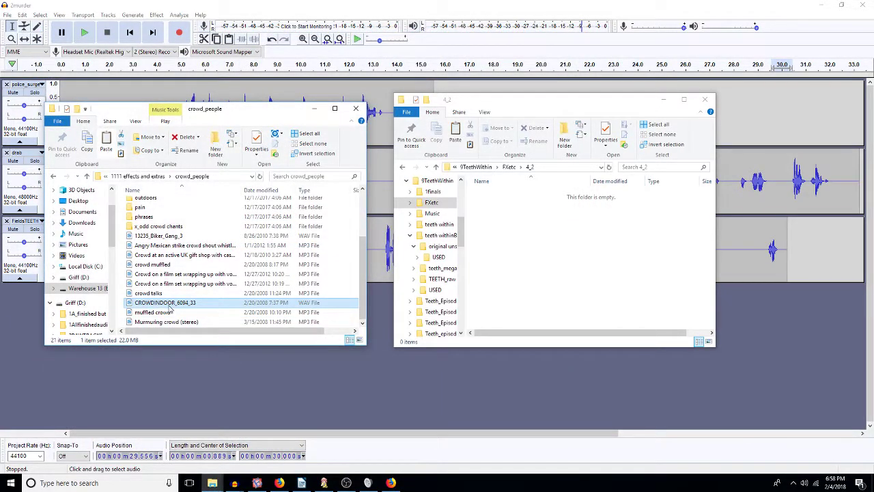
double_click(171, 284)
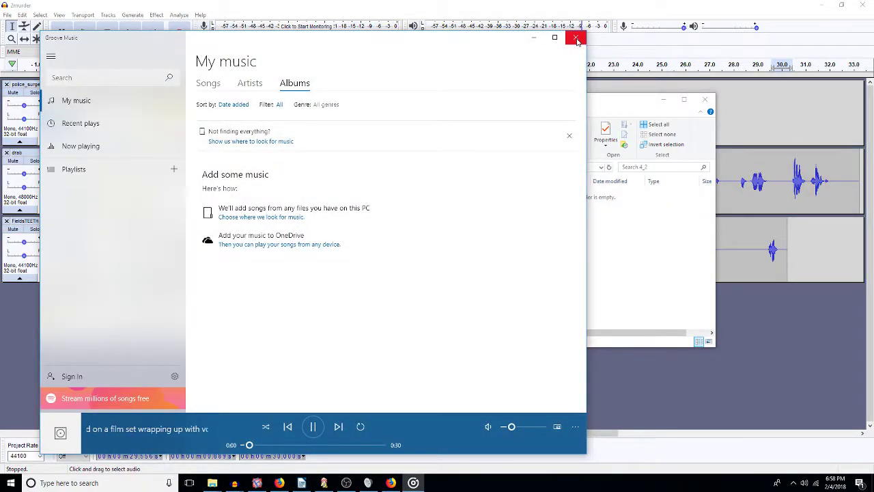
click(576, 40)
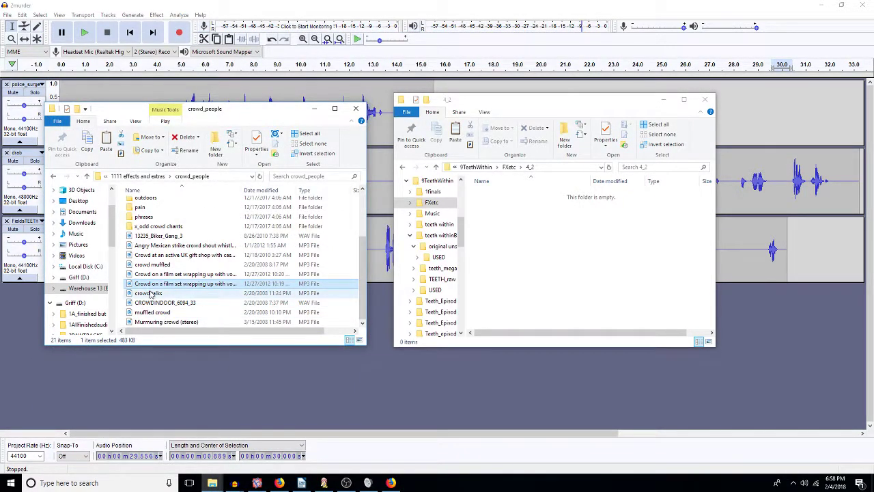
double_click(148, 292)
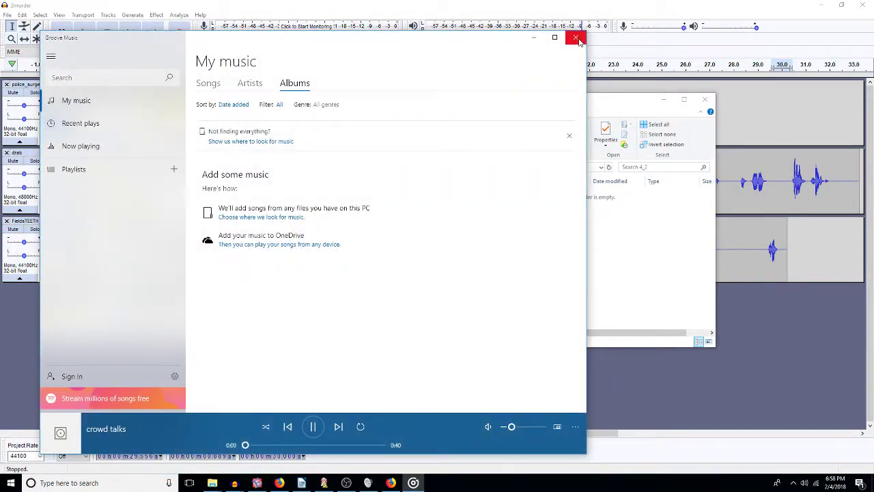
click(578, 39)
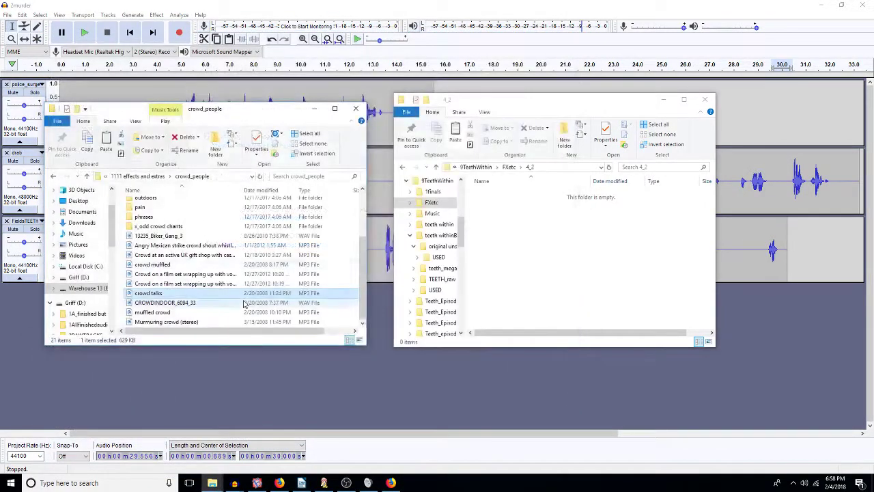
- Audition Murmuring crowd (stereo) and copy it into the 4_2 folder
click(170, 322)
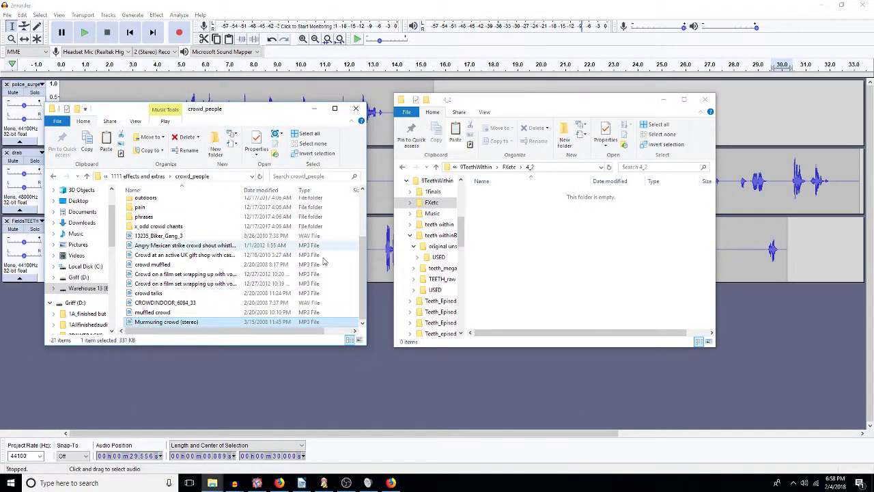
double_click(167, 322)
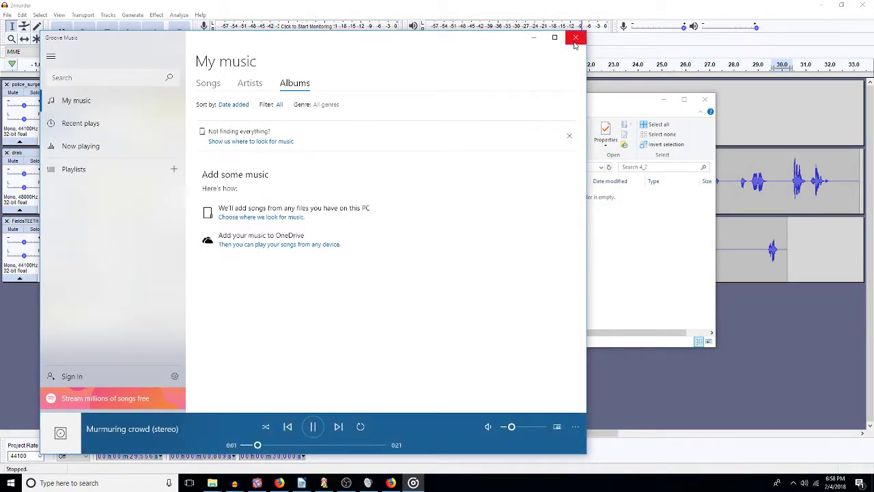
click(576, 39)
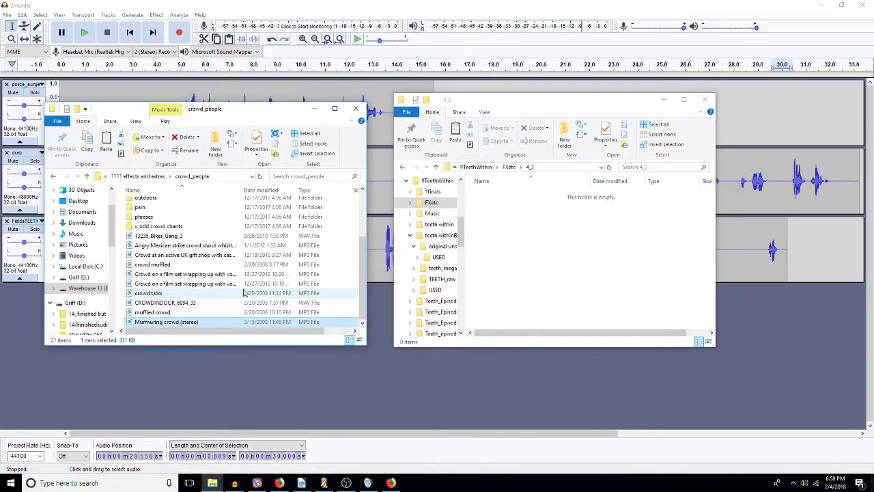
right_click(520, 289)
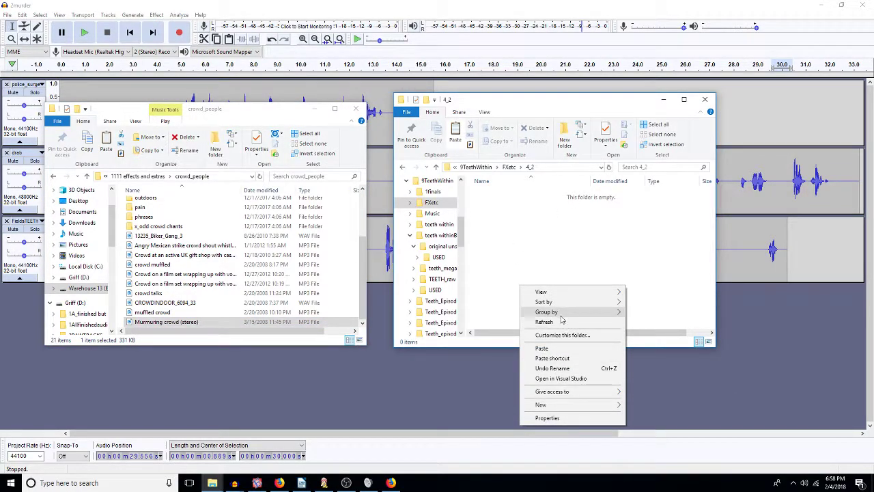
click(542, 348)
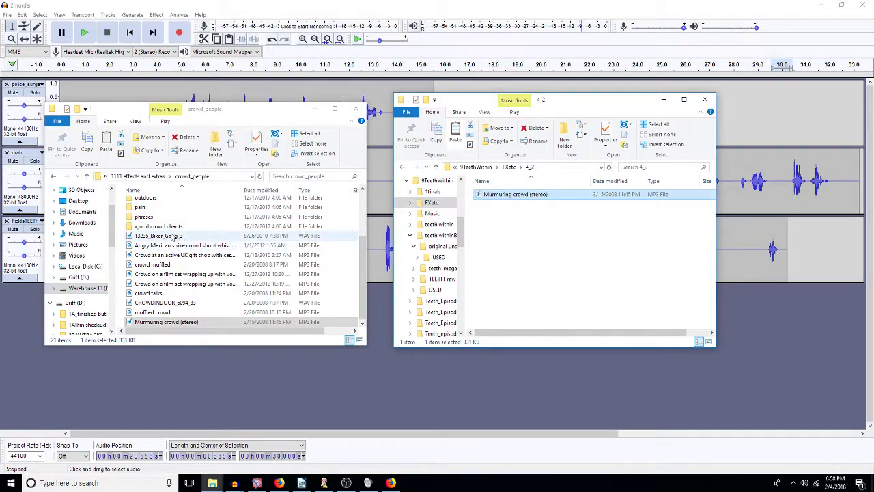
- Open the pain folder in crowd_people and audition Voice_Female_Crying_1, Voice_Female_Crying_2 and Voice_Female_Crying_4
double_click(141, 207)
scroll(231, 219, down, 2)
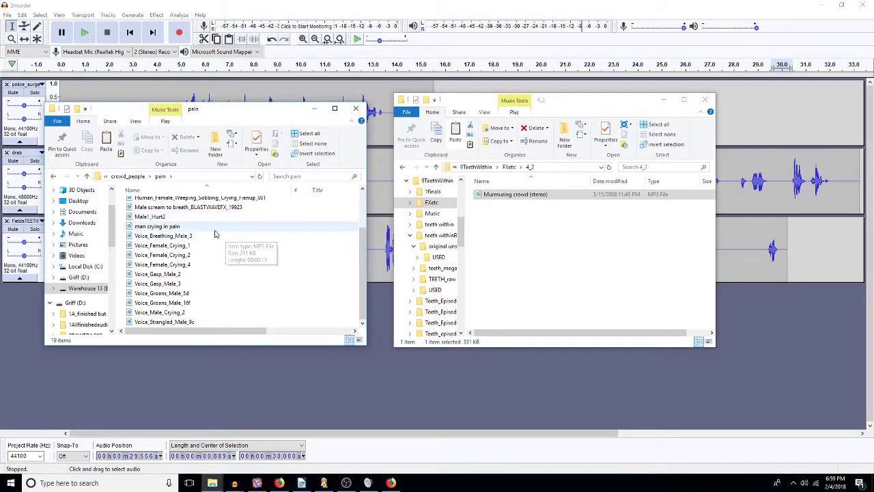
double_click(170, 246)
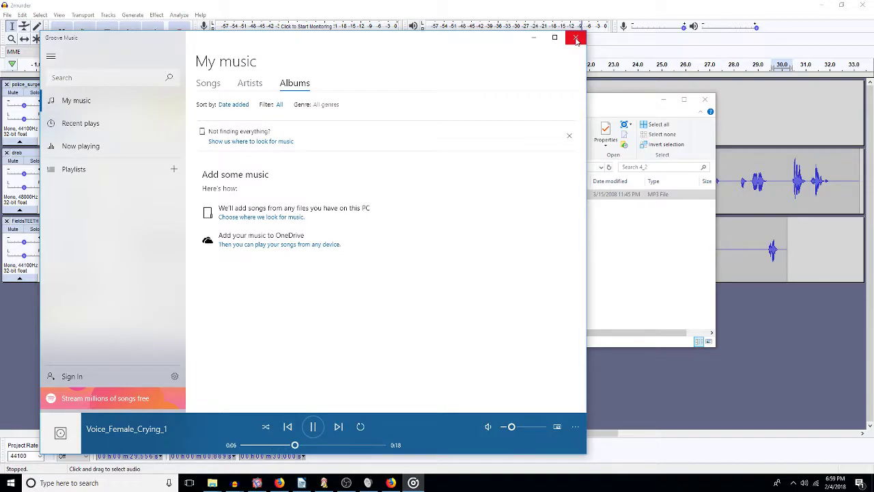
click(575, 39)
double_click(168, 255)
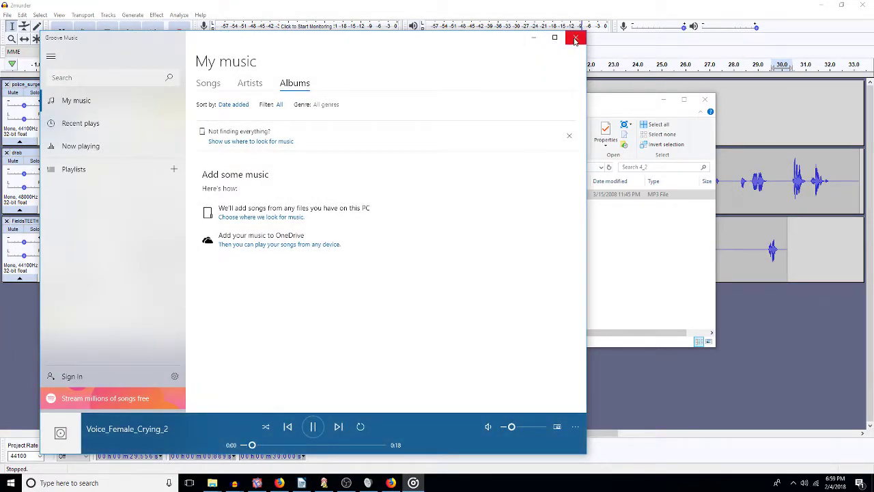
click(576, 39)
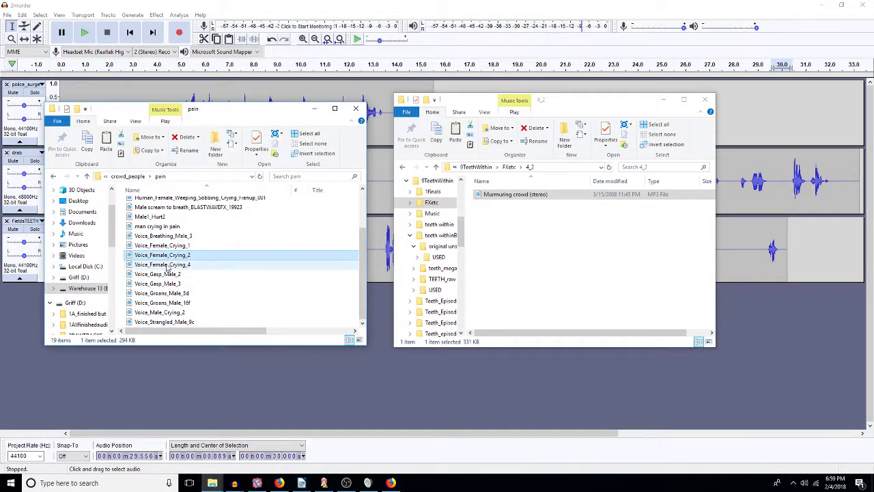
click(171, 266)
double_click(171, 266)
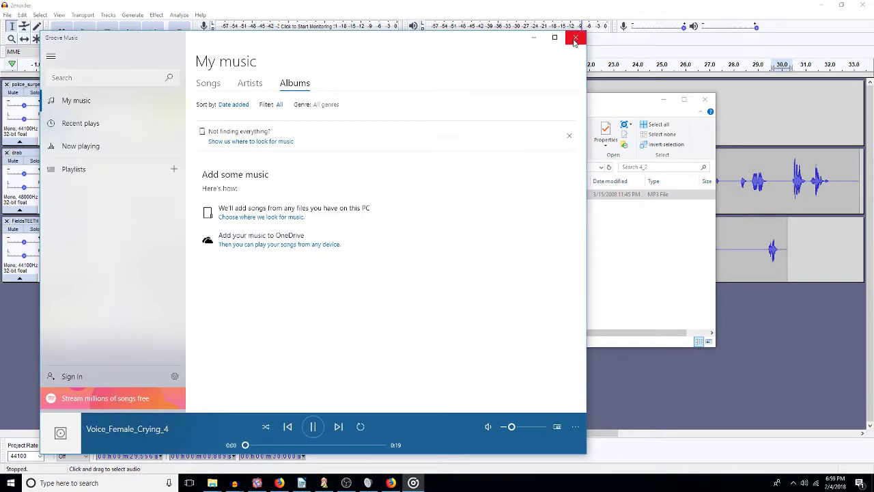
click(575, 39)
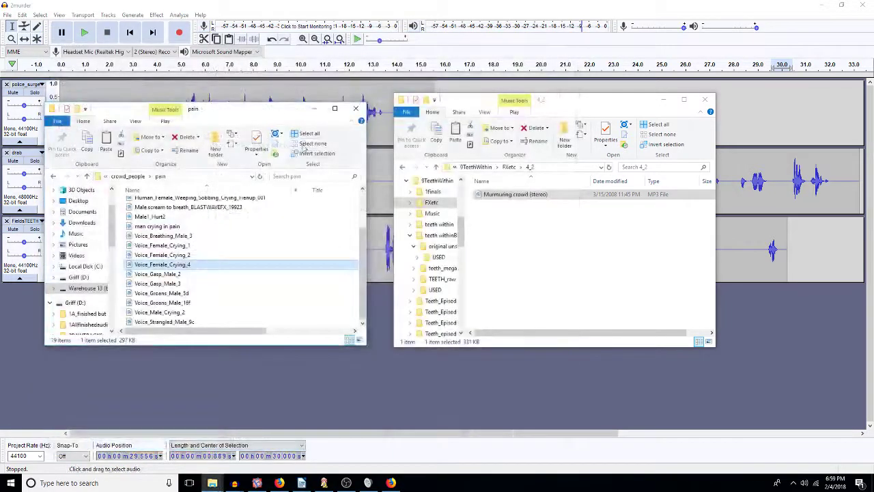
- Copy Voice_Female_Crying_1 and Voice_Female_Crying_2 from the pain folder into the 4_2 folder
click(171, 258)
key(shift+Up)
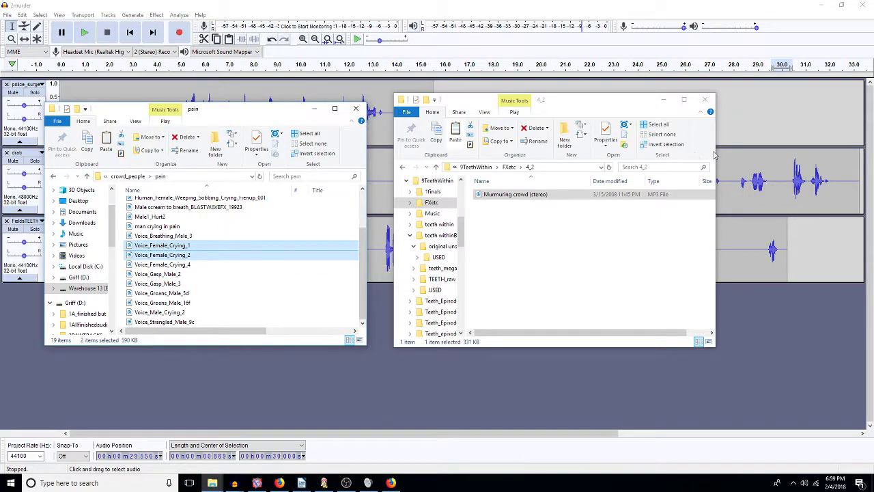
right_click(504, 261)
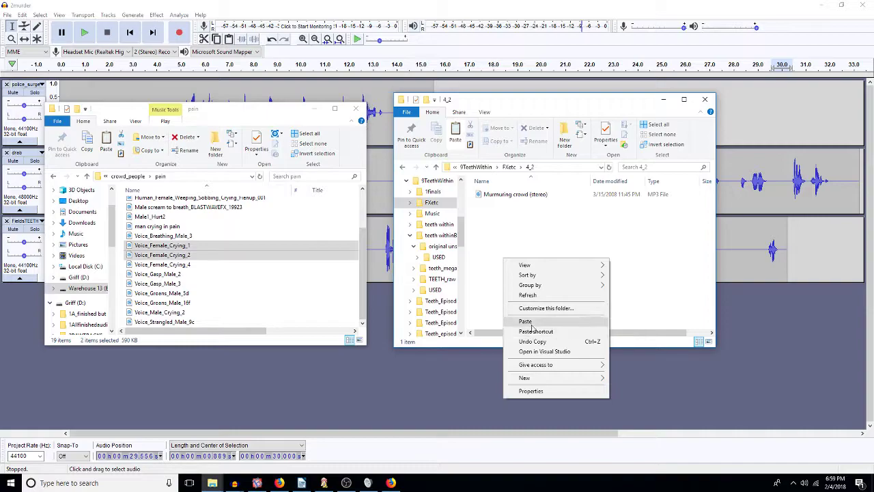
click(534, 321)
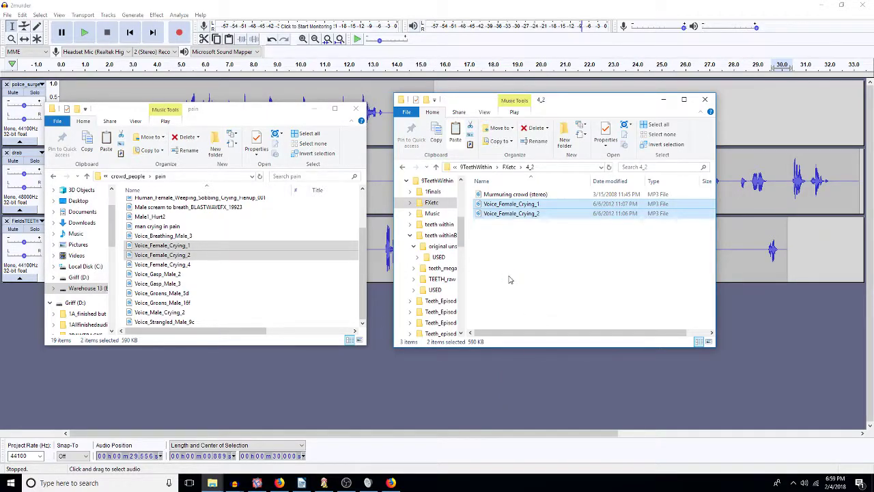
- Go back up to 1111 effects and extras and open the paper noises folder inside home noises
click(124, 176)
click(124, 176)
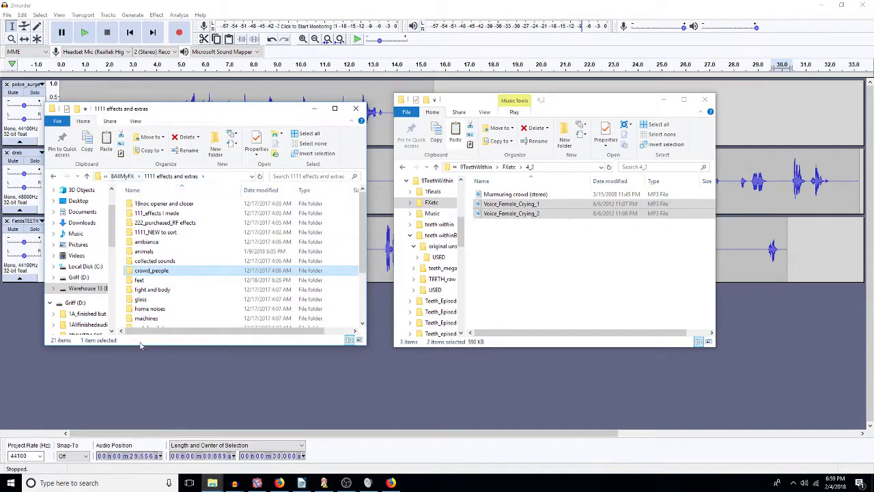
scroll(159, 305, down, 1)
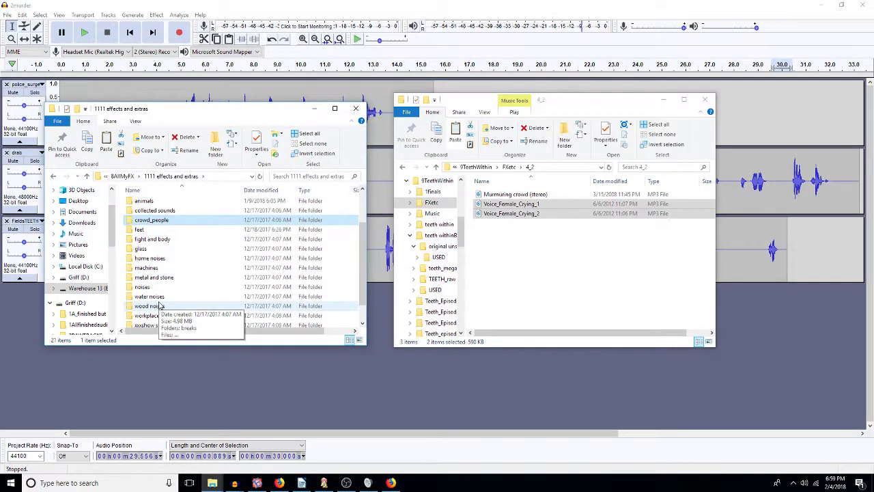
double_click(150, 258)
scroll(172, 262, down, 3)
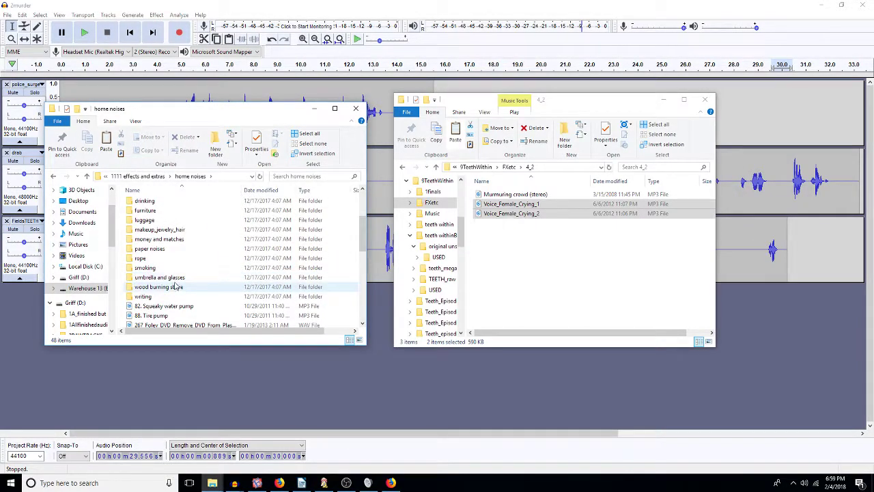
double_click(149, 248)
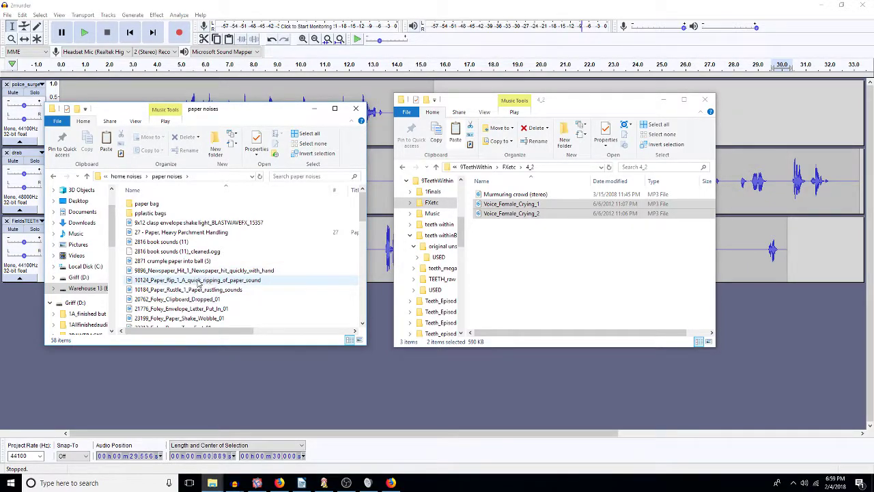
- Audition 23665_Foley_Spiral_Notepad_Flip_Through_Pages_Slow_01 from the paper noises folder and close the player
scroll(198, 282, down, 2)
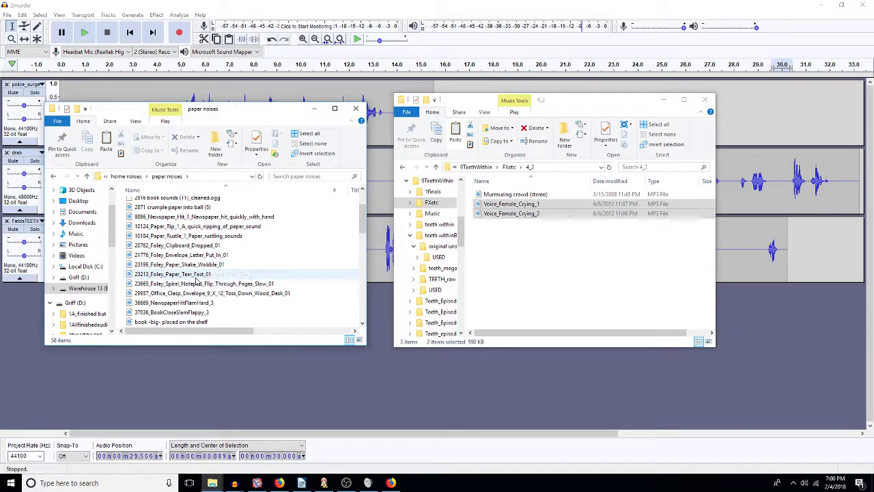
scroll(179, 315, down, 1)
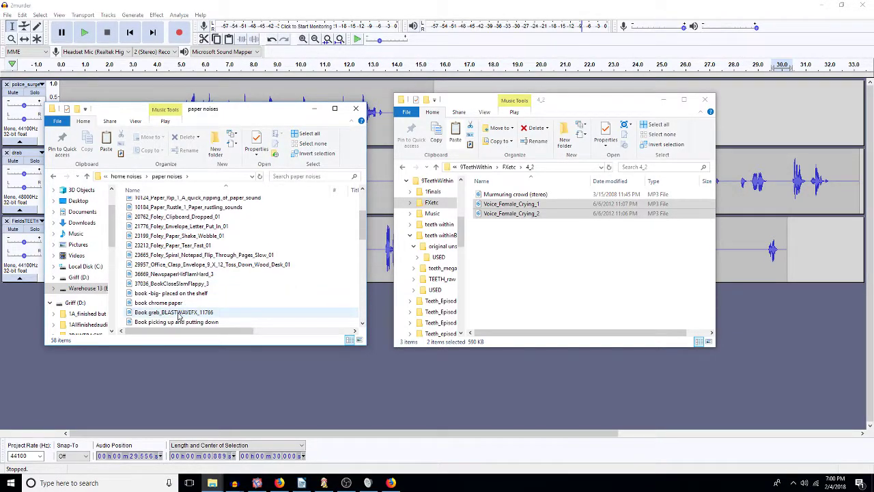
double_click(192, 256)
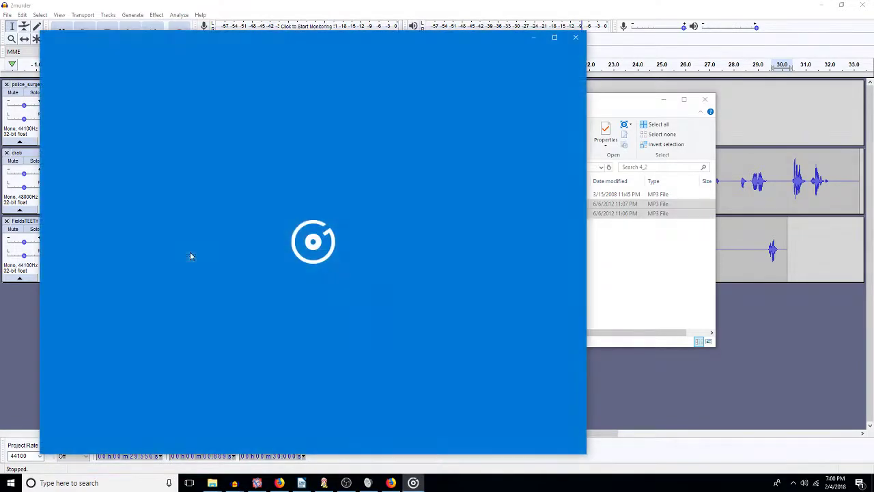
click(575, 39)
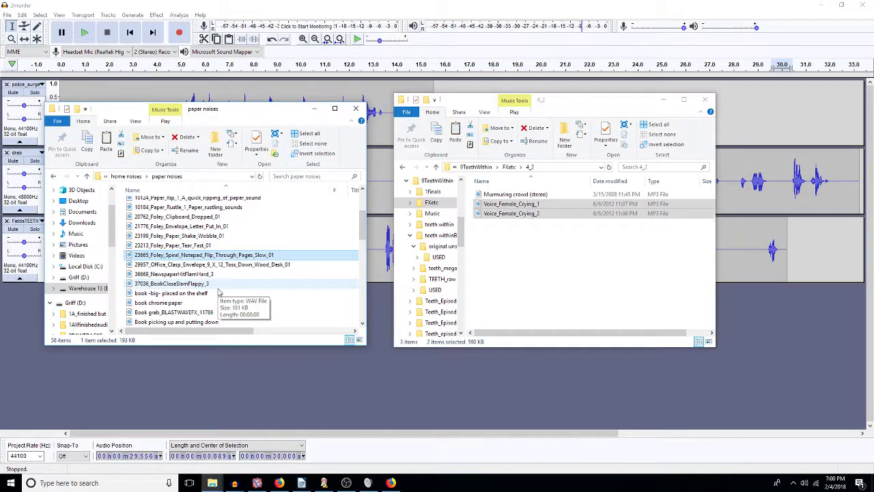
- Look further through the paper noises and audition FOLEY SPIRAL NOTEPAD PLASTIC BINDING PAGE TURN MULTIPLE LONG 02
scroll(218, 292, down, 1)
scroll(286, 259, down, 1)
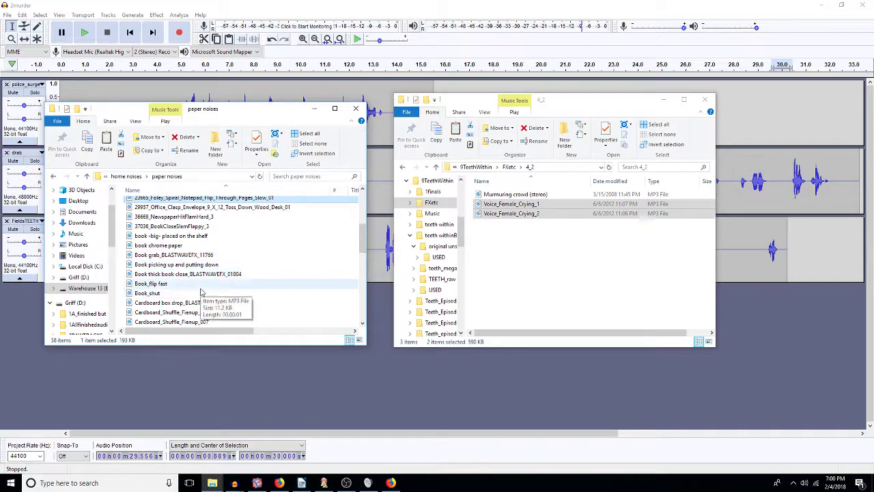
scroll(200, 292, down, 2)
scroll(202, 292, down, 1)
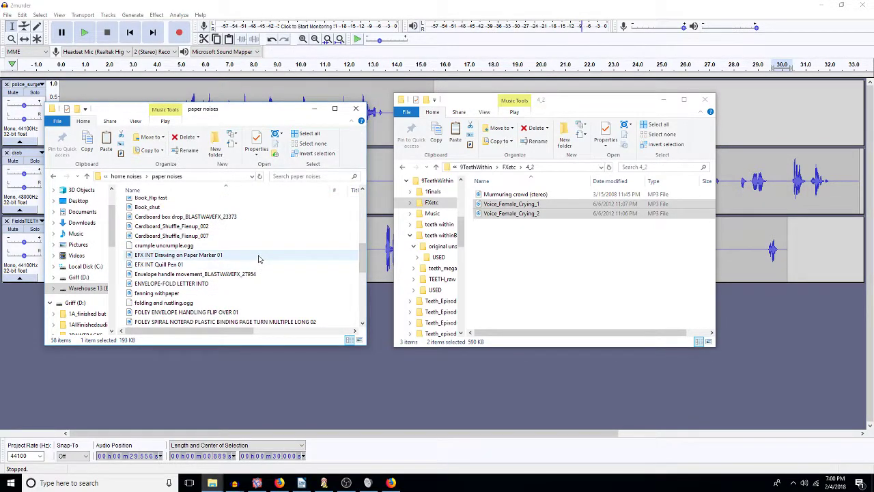
scroll(259, 258, down, 1)
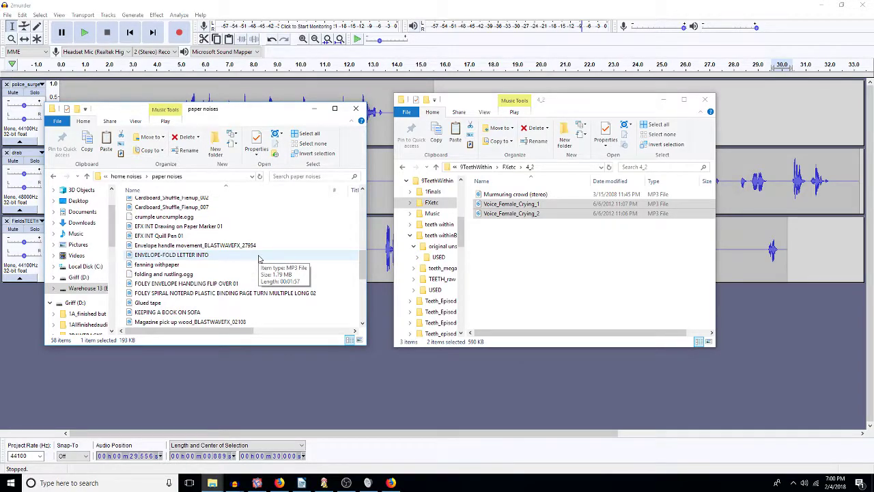
scroll(259, 258, down, 1)
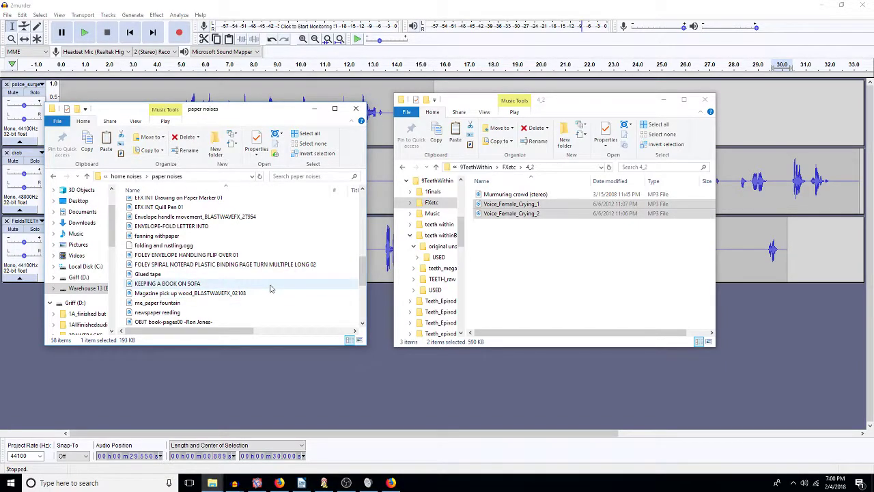
double_click(266, 265)
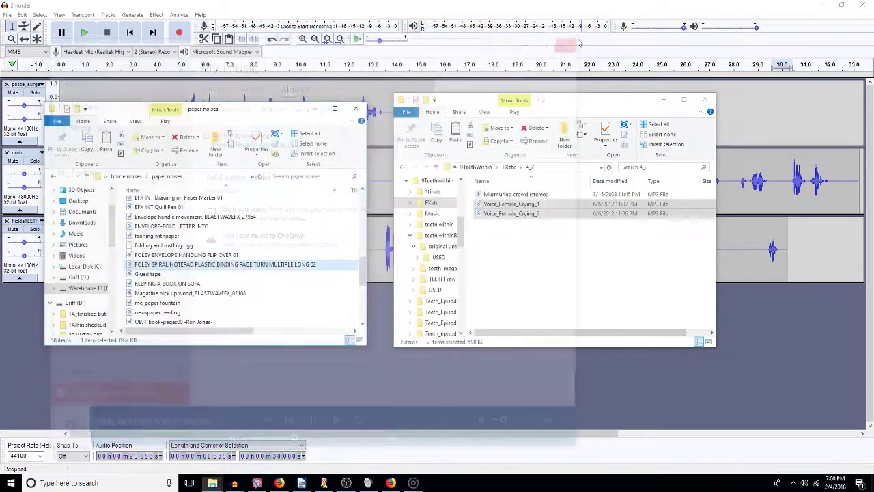
- Close the player and copy FOLEY SPIRAL NOTEPAD PLASTIC BINDING PAGE TURN MULTIPLE LONG 02 into the 4_2 folder
click(576, 37)
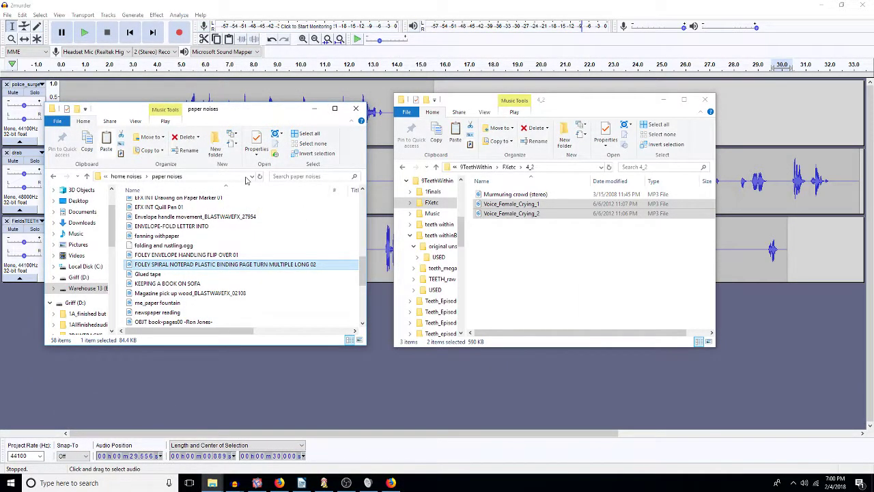
right_click(487, 273)
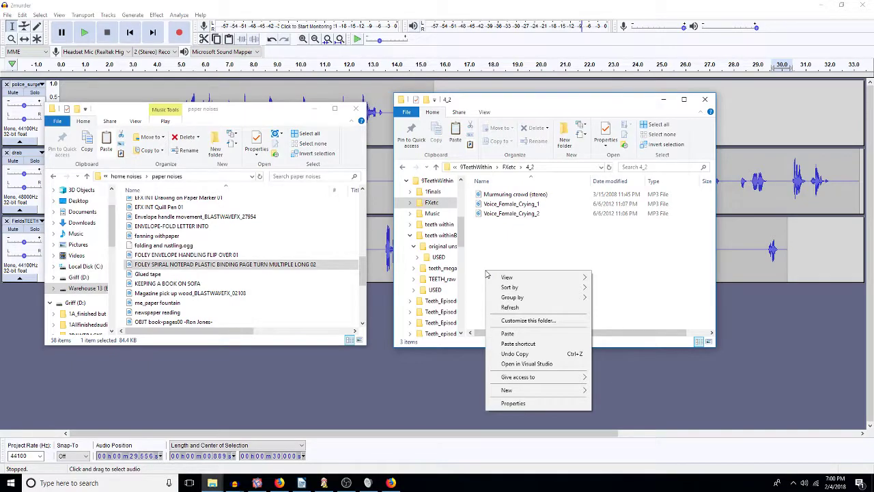
click(519, 334)
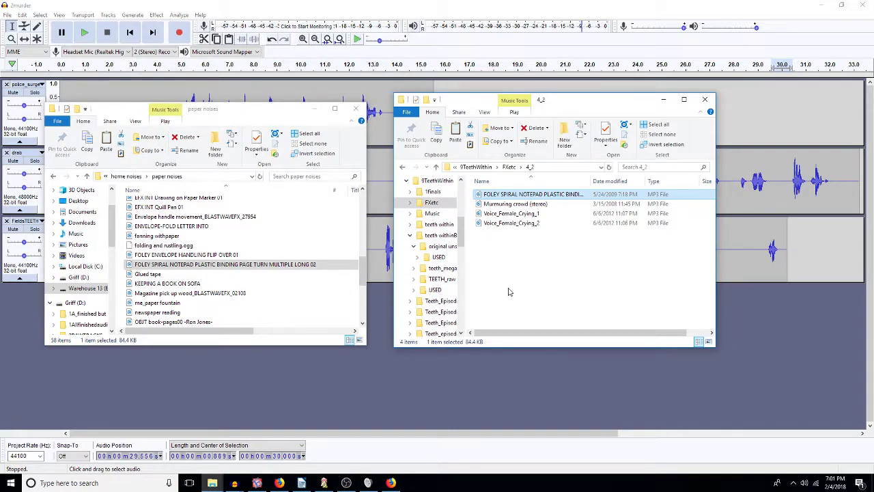
click(508, 290)
- Look further through the paper noises, audition Paper bag picking up and dropping x2, and close the player
scroll(271, 290, down, 1)
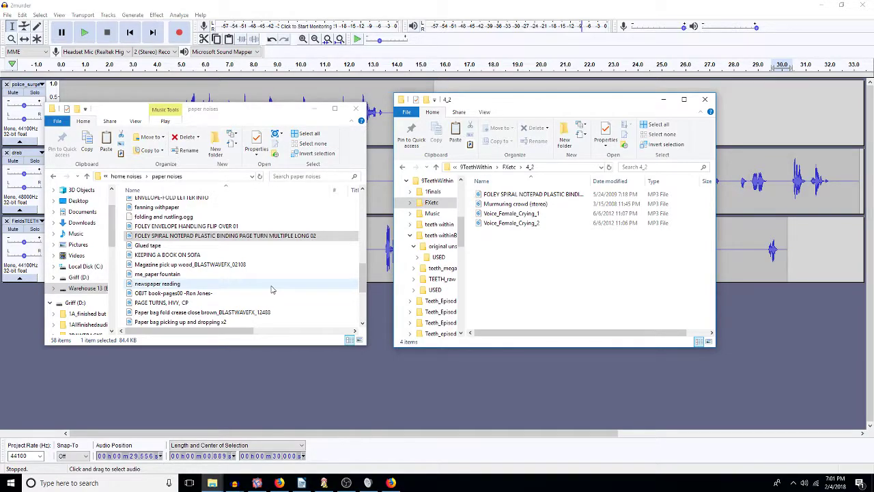
scroll(233, 286, down, 1)
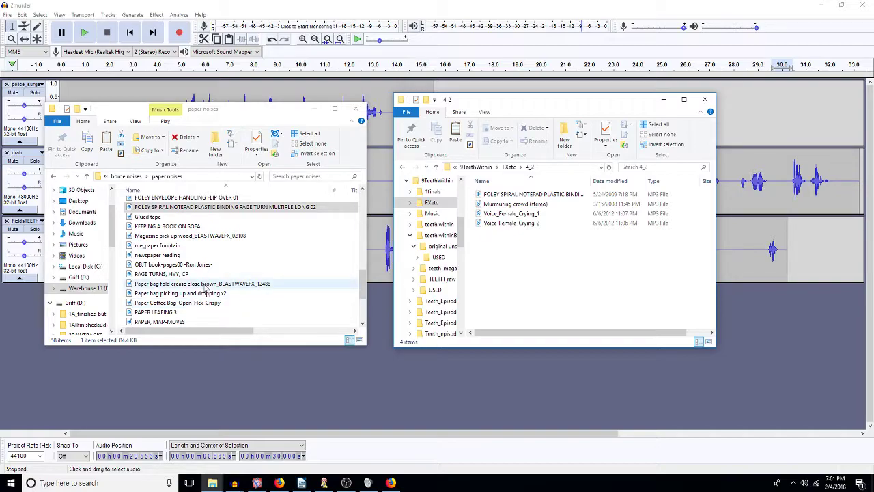
double_click(212, 294)
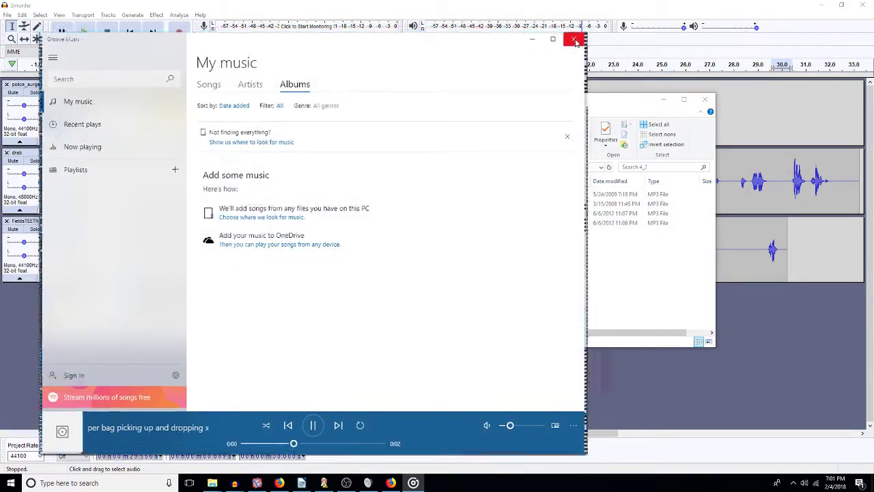
click(575, 37)
- Audition Photograph set down picture_BLASTWAVEFX_12513 from the paper noises folder and copy it into the 4_2 folder
scroll(213, 292, down, 3)
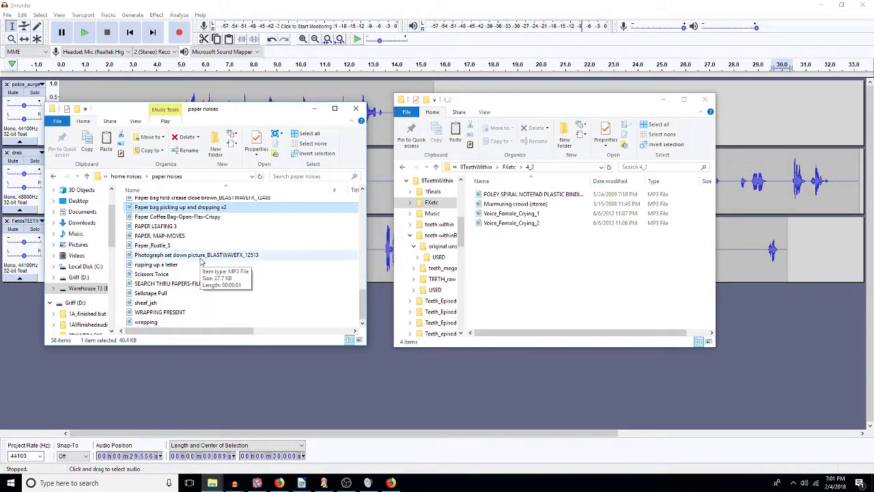
double_click(201, 256)
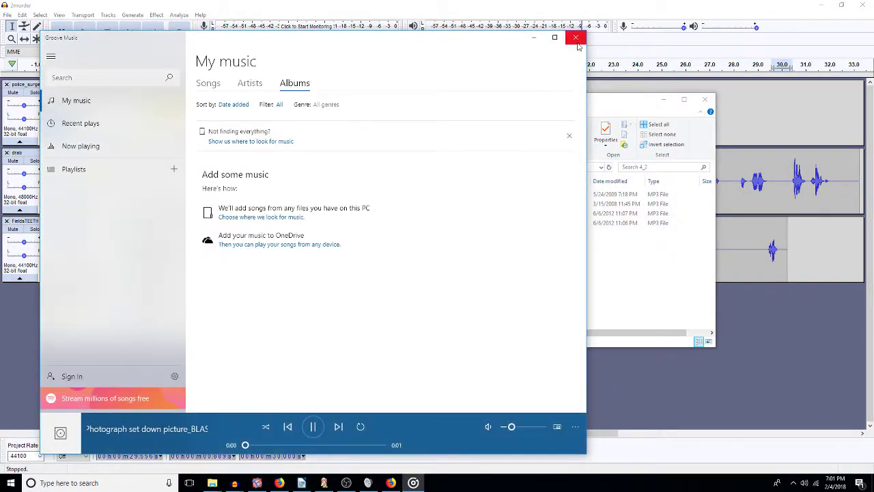
click(578, 38)
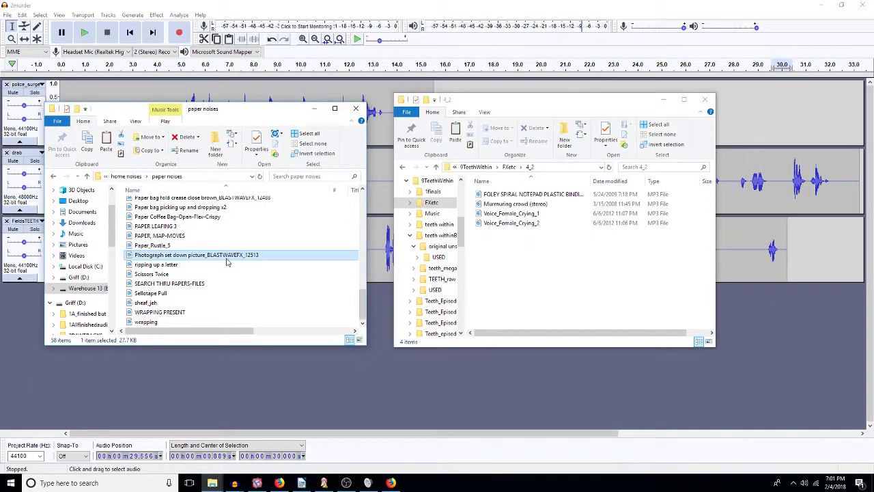
right_click(478, 256)
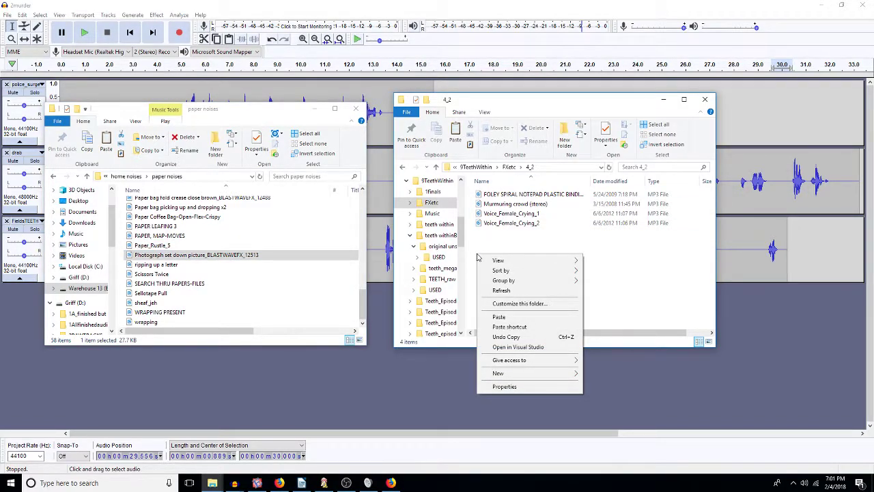
click(503, 317)
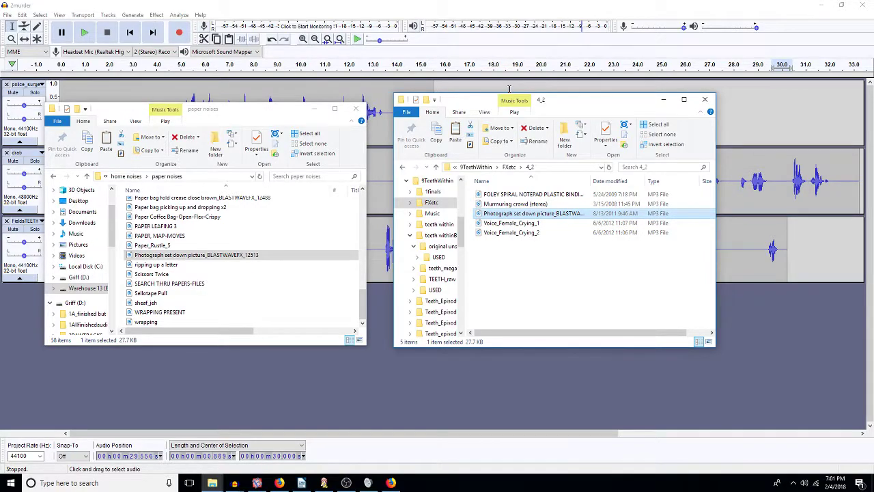
- Bring both folder windows back to the front and open the cloth folder inside home noises
click(508, 87)
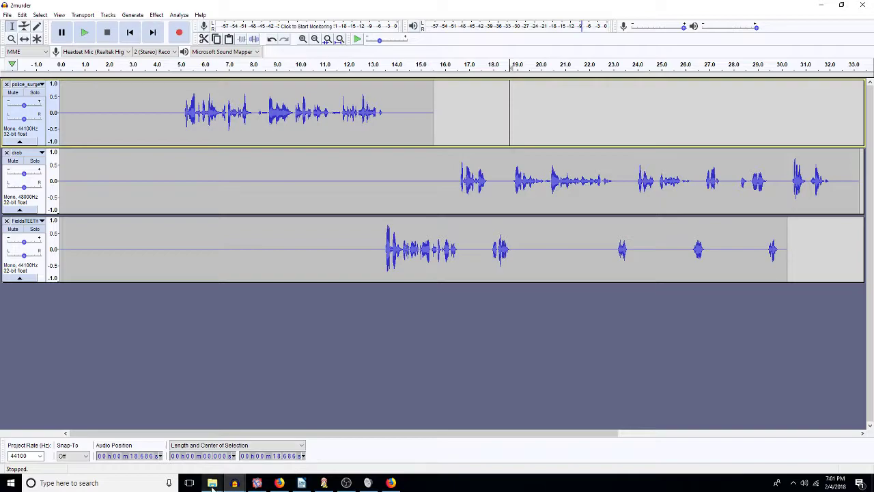
mouse_move(212, 485)
click(301, 451)
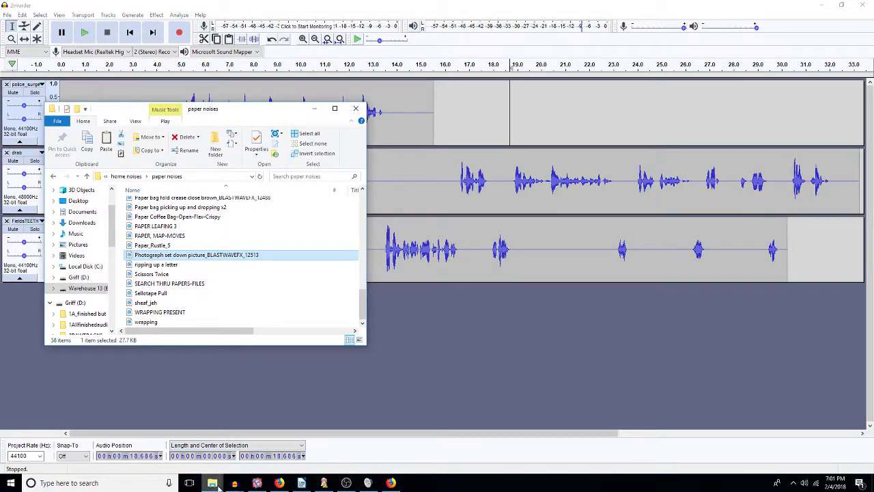
click(113, 453)
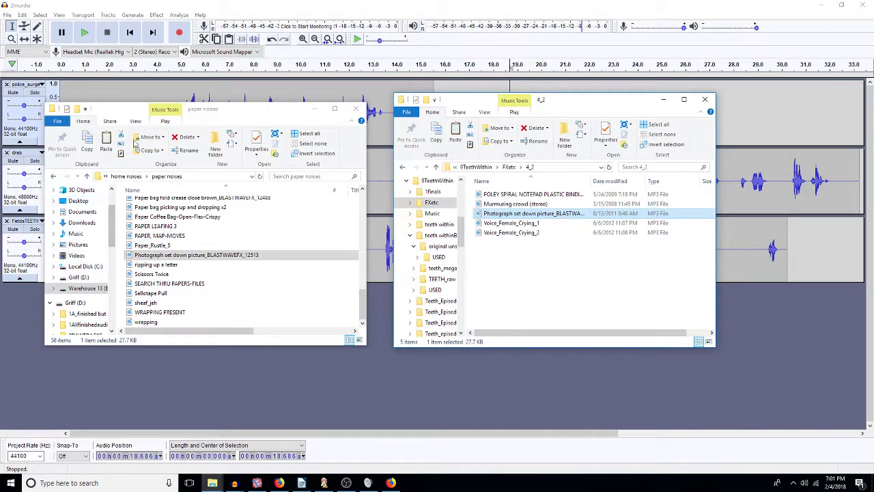
click(129, 176)
click(143, 175)
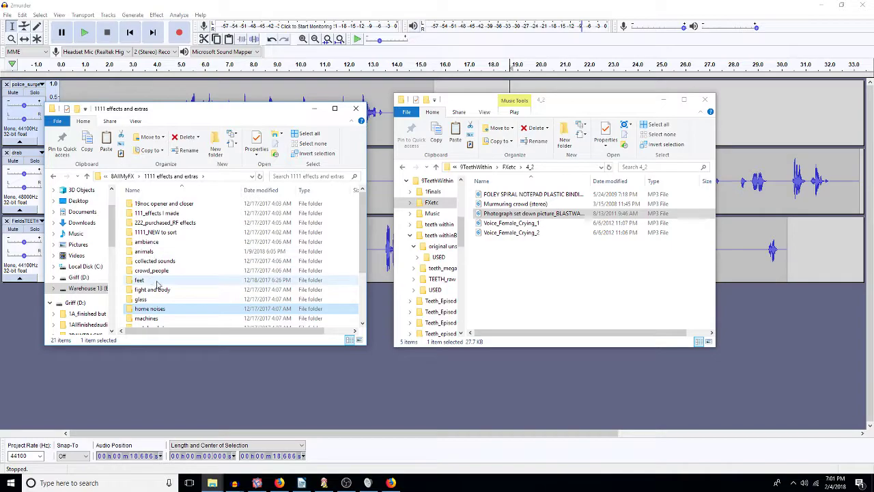
double_click(160, 309)
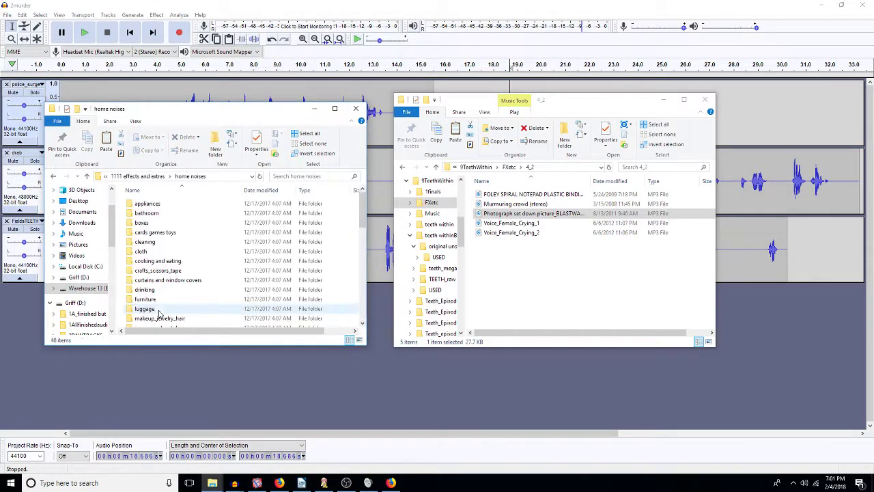
double_click(142, 252)
- Audition BEDMAKING, BLANKET ON from the cloth folder and copy it into the 4_2 folder
double_click(167, 244)
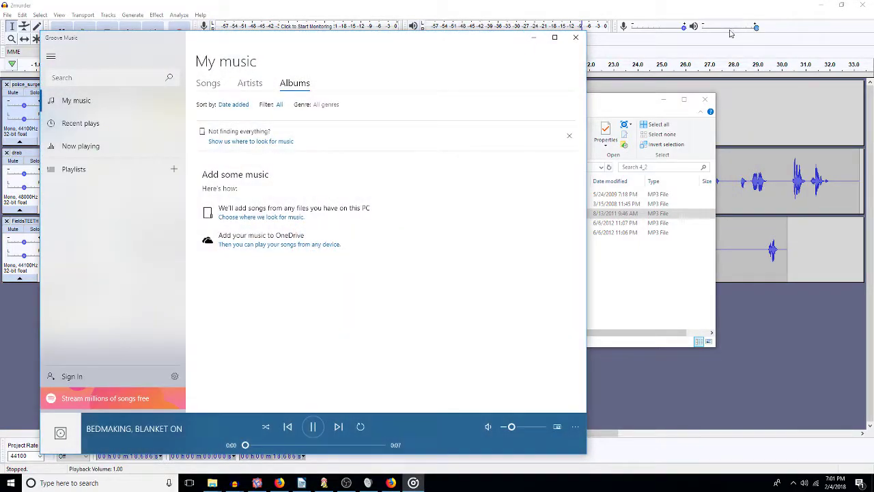
click(576, 38)
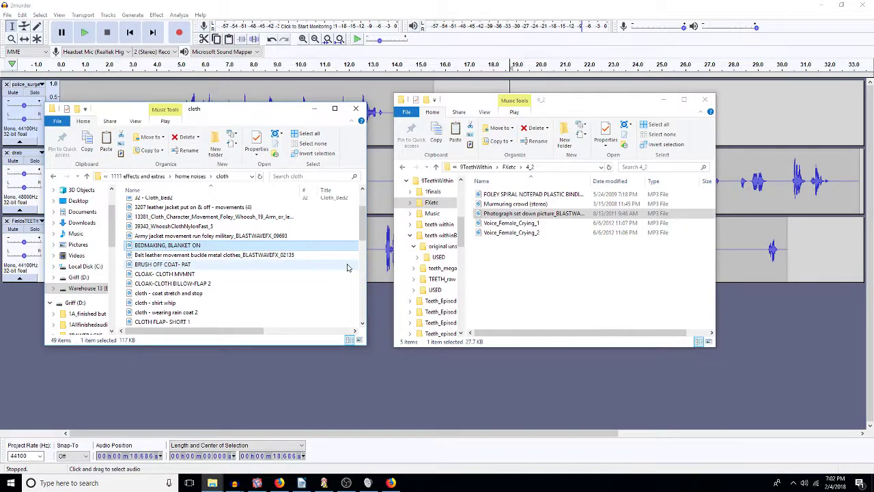
right_click(508, 267)
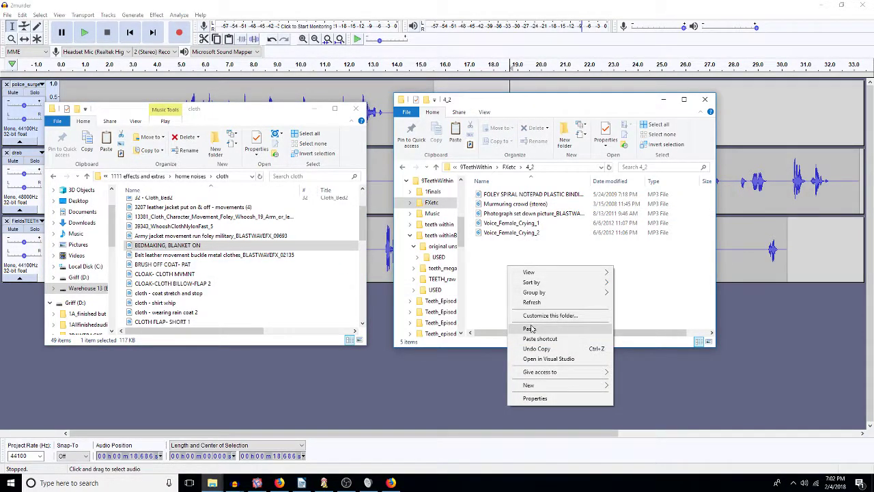
click(531, 329)
- Switch to Audacity and open BEDMAKING, BLANKET ON from the 4_2 folder inside 9TeethWithin's FXetc folder
click(781, 92)
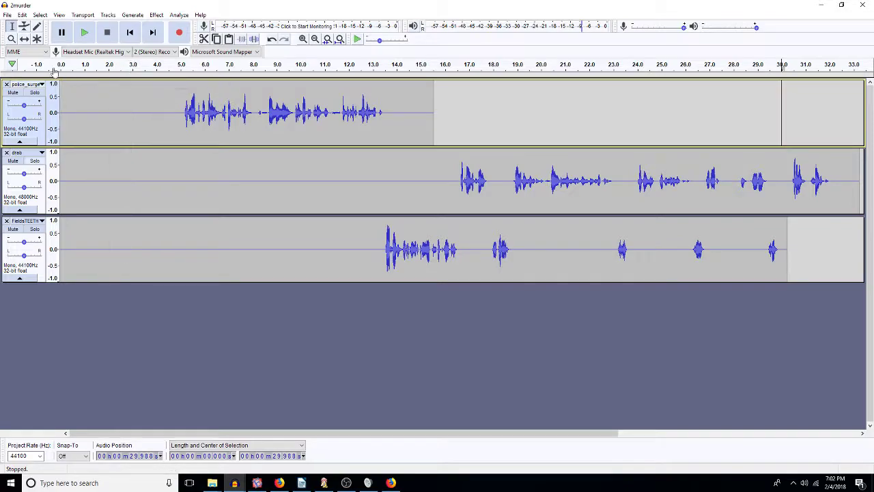
click(7, 15)
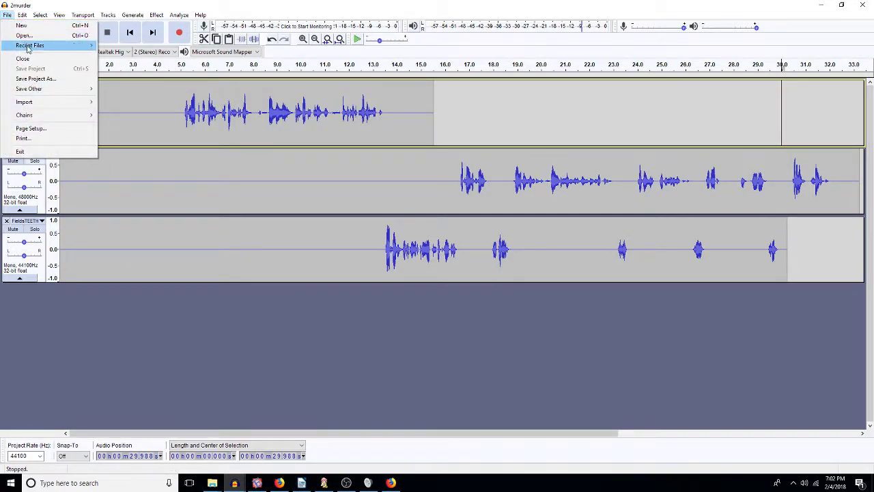
click(23, 36)
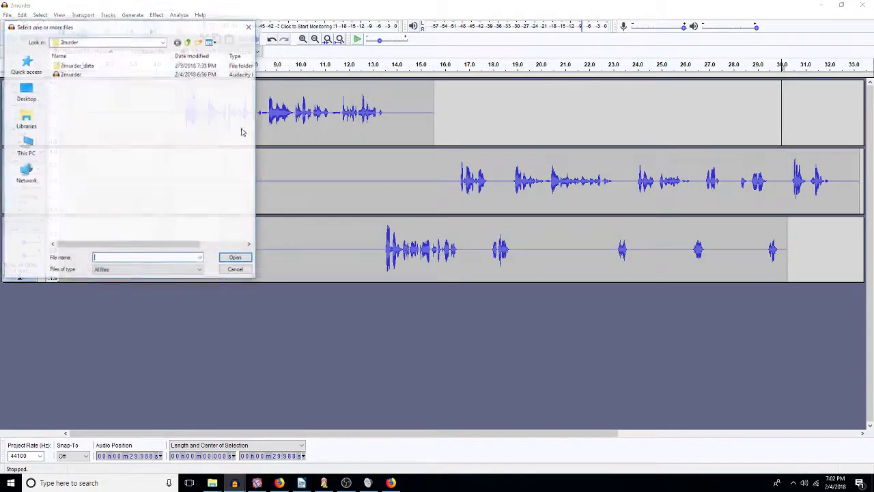
click(189, 41)
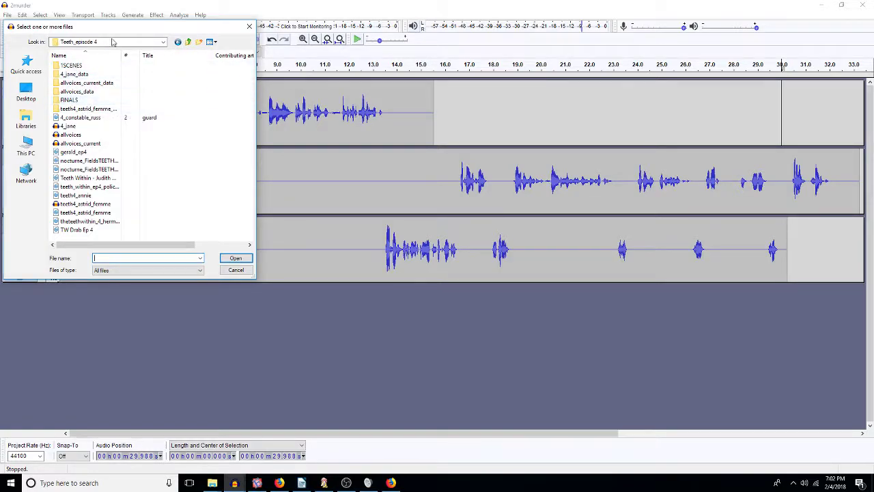
click(189, 42)
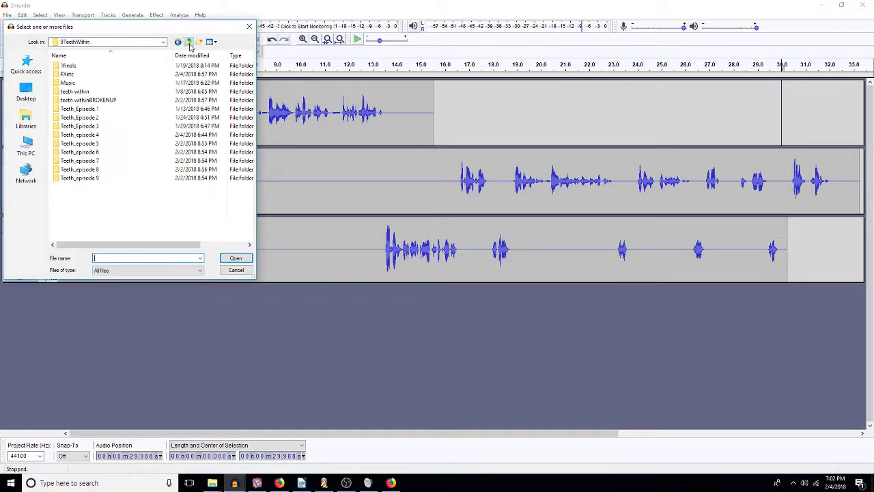
double_click(68, 74)
double_click(71, 75)
double_click(85, 65)
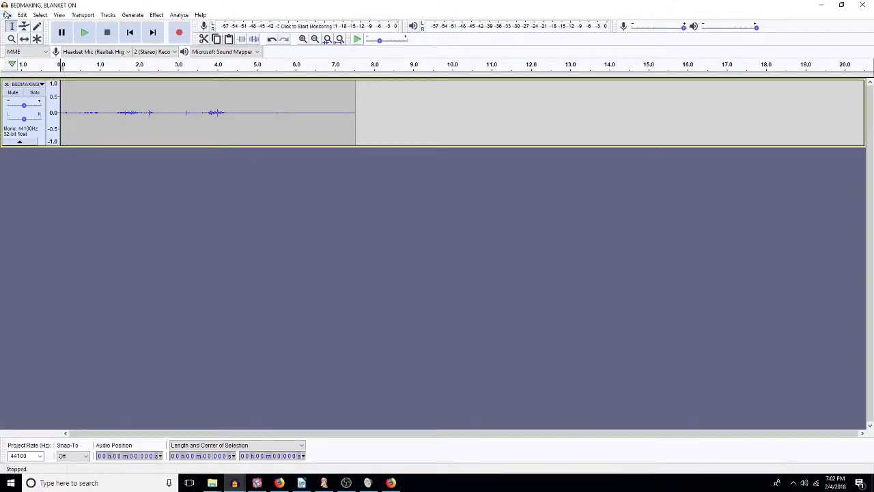
- Import the spiral notepad, Murmuring crowd, Photograph set down, Voice_Female_Crying_1 and Voice_Female_Crying_2 files from 4_2 into the BEDMAKING project
click(6, 15)
mouse_move(27, 101)
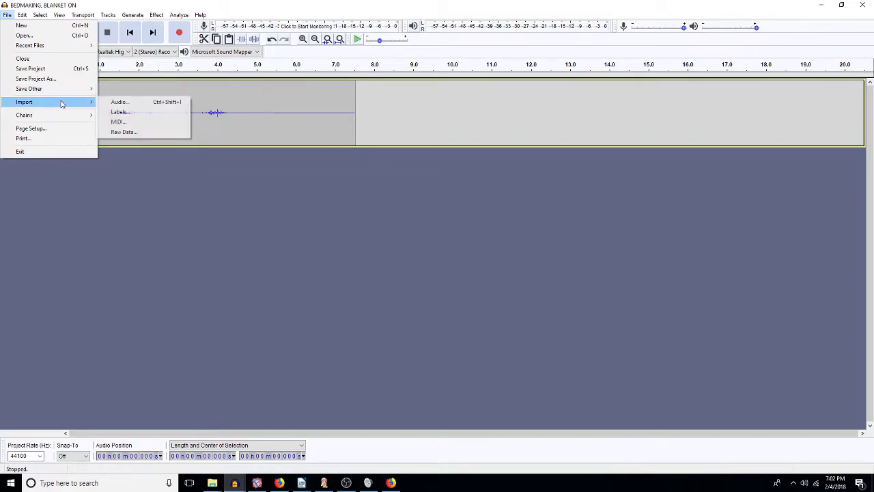
click(115, 102)
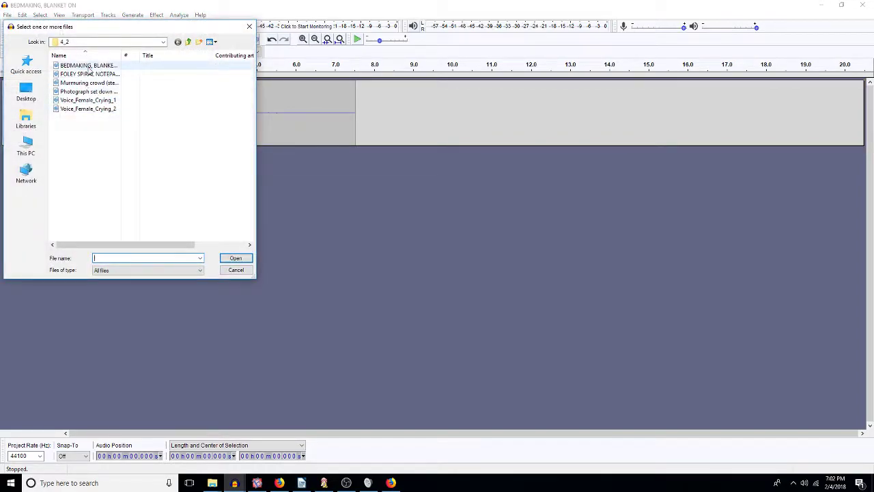
click(97, 74)
key(shift+Down)
key(shift+Down)
key(shift+Down)
key(shift+Down)
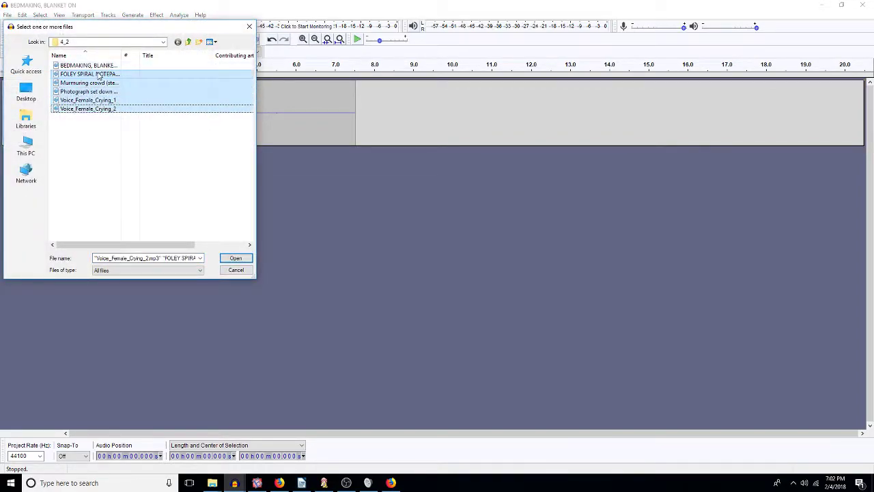
key(Return)
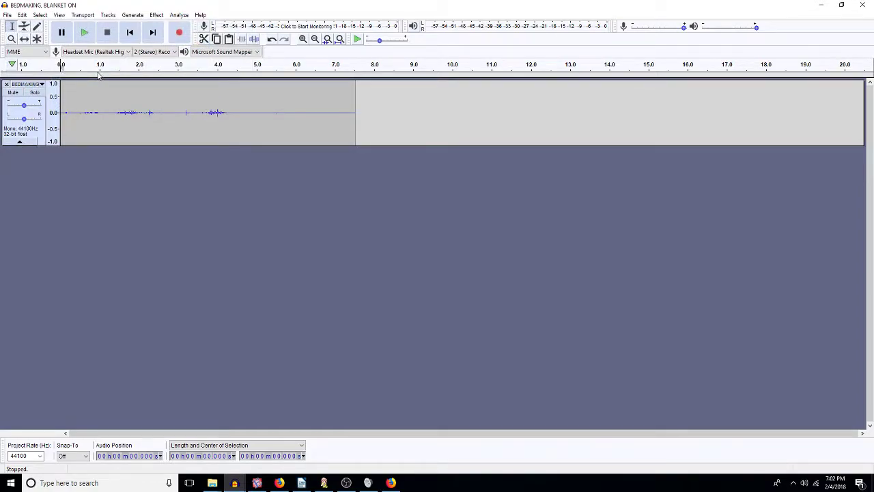
- Select all the imported tracks, mix the stereo ones down to mono, and clear the selection
key(ctrl+a)
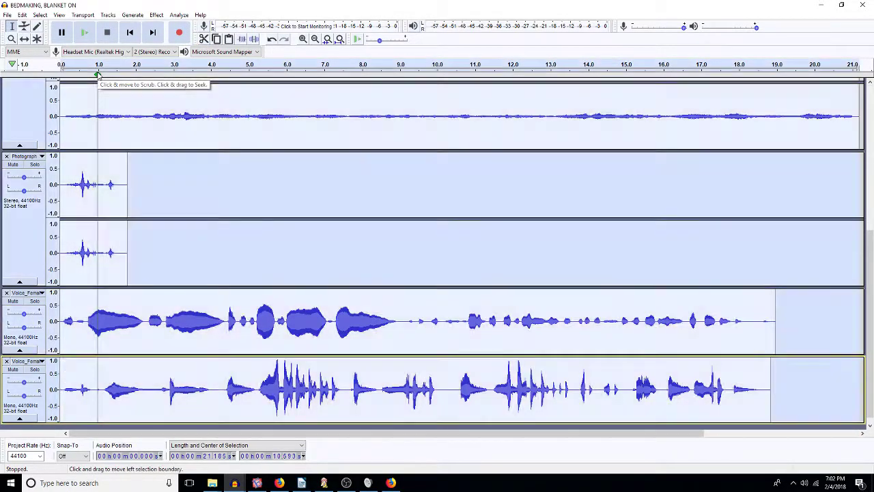
scroll(98, 74, up, 4)
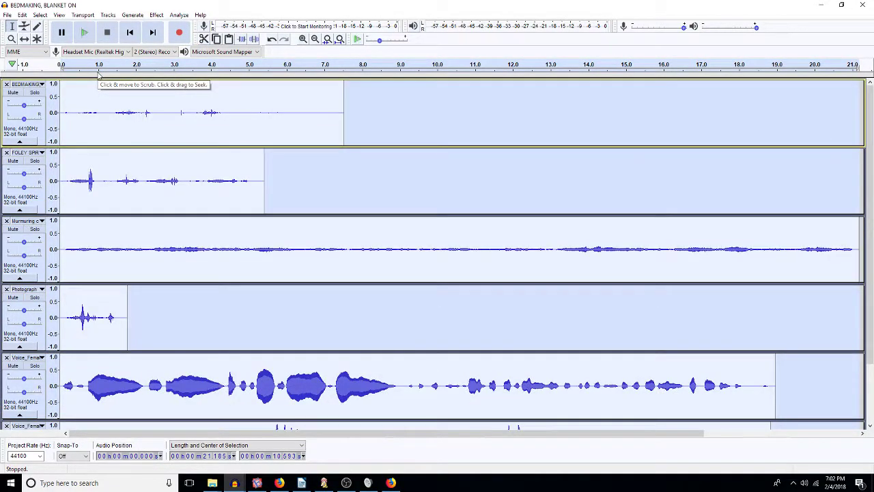
click(200, 115)
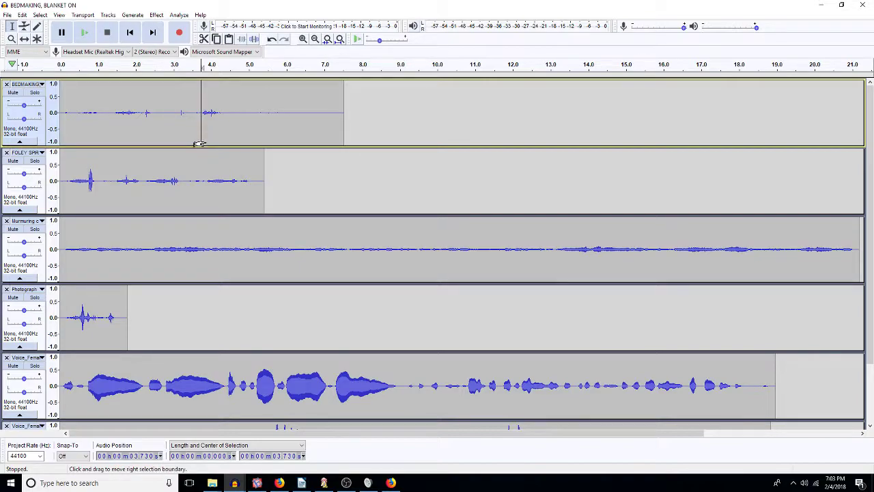
- Fit all the tracks vertically in view and place the cursor at about 5.06 seconds in the BEDMAKING track
key(ctrl+shift+f)
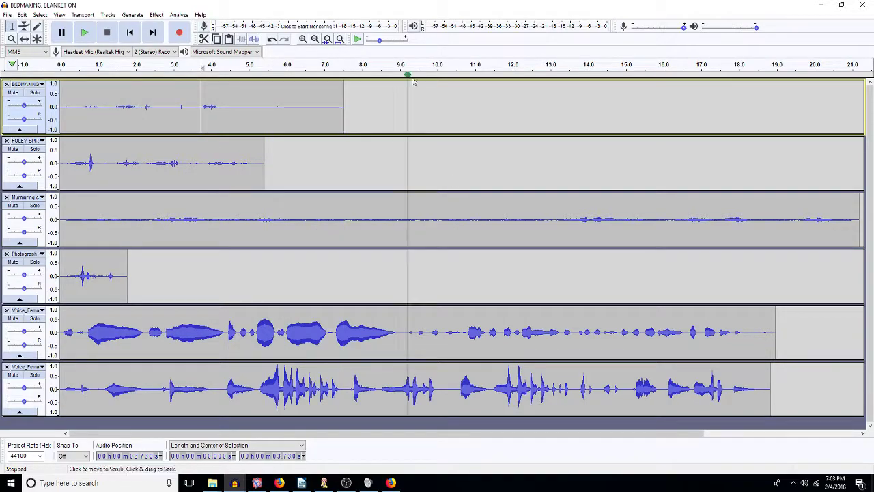
click(443, 123)
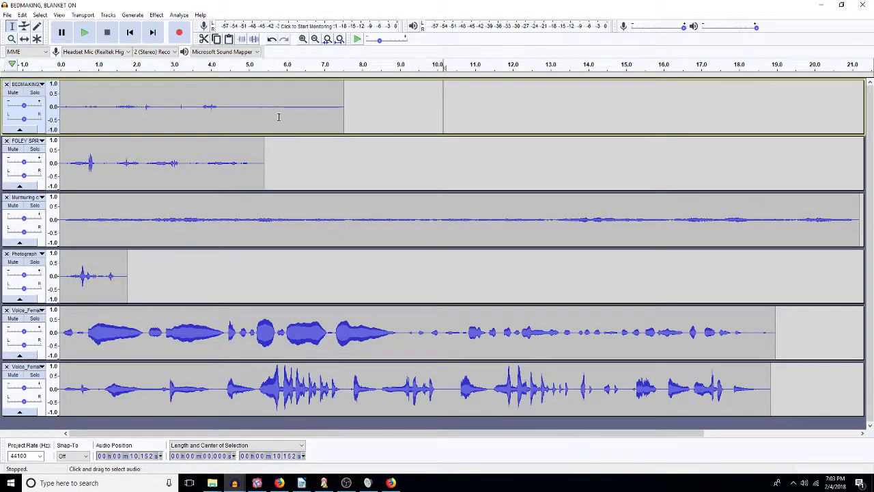
click(251, 117)
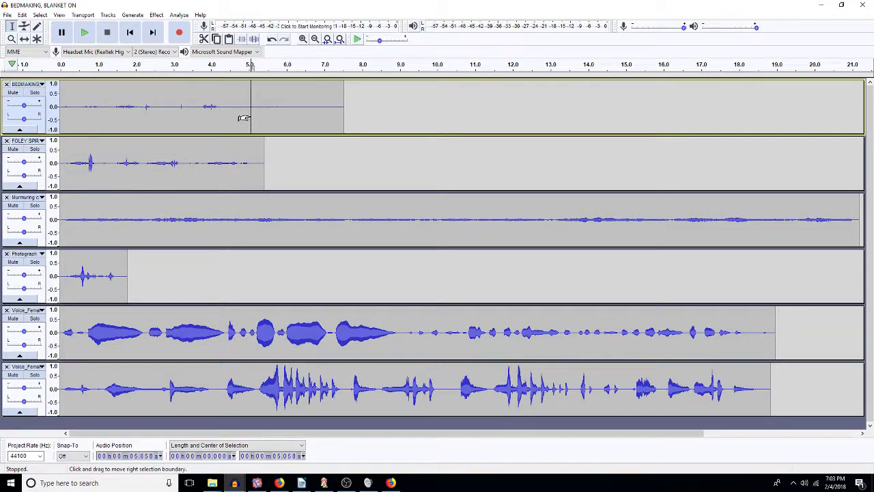
- Copy the entire Murmuring crowd clip in the BEDMAKING project and switch to the 2murder project
double_click(245, 109)
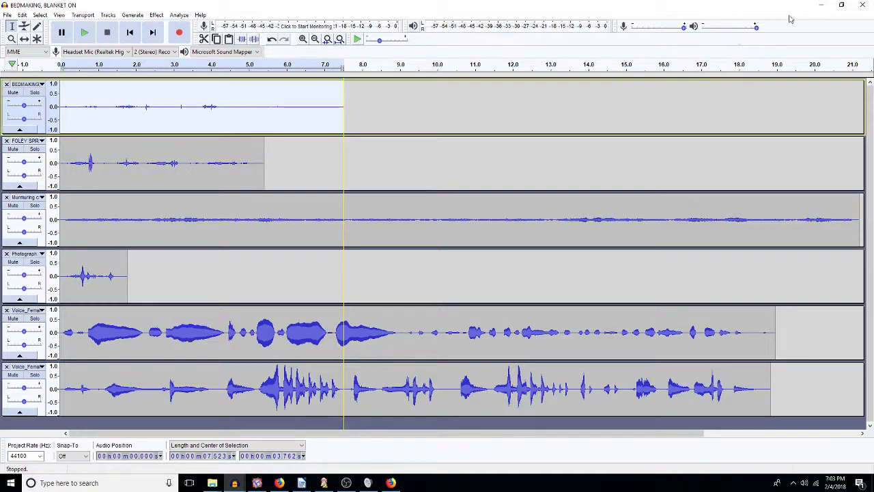
click(301, 112)
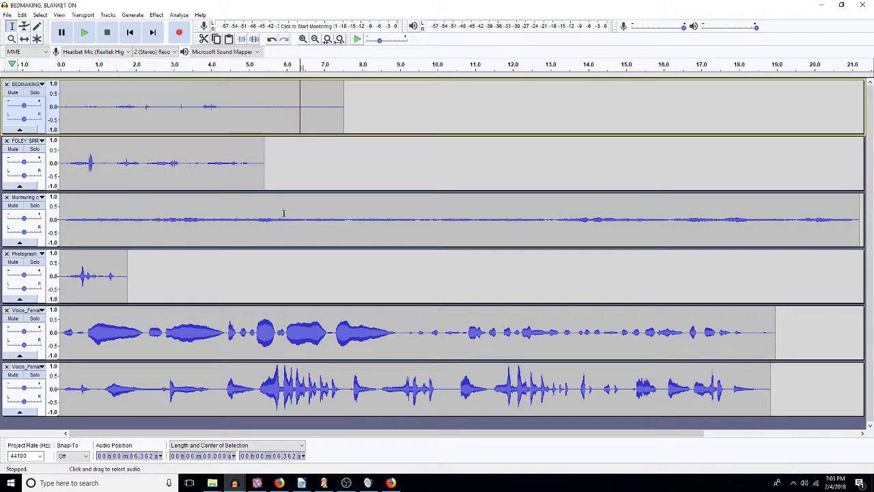
double_click(283, 235)
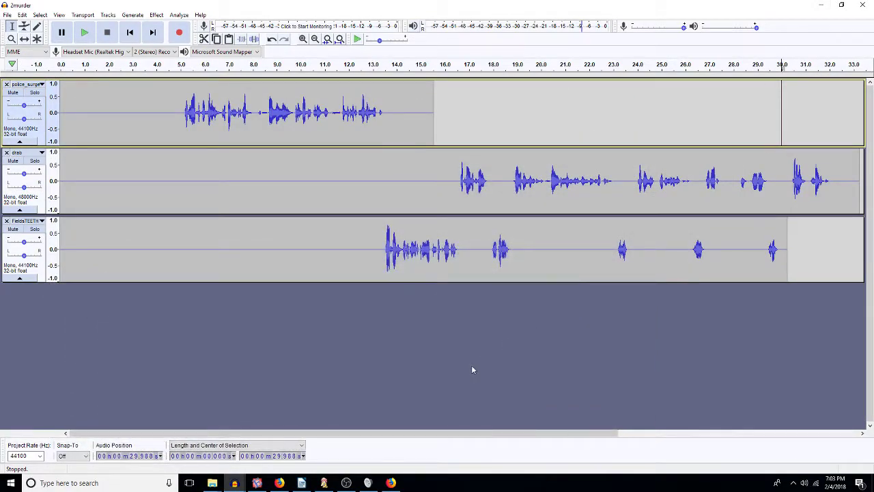
- Save the project as 2murderedited in the 2murder folder and paste the Murmuring crowd clip as a new track
click(7, 14)
click(49, 82)
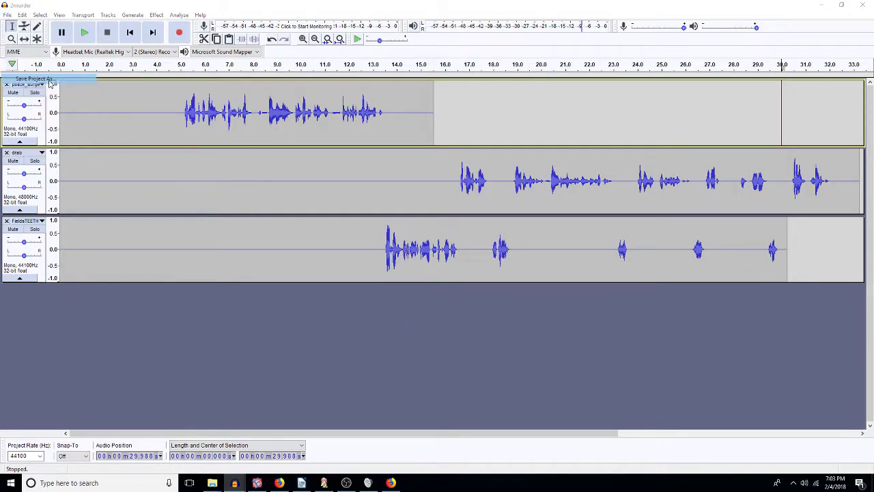
text(edit)
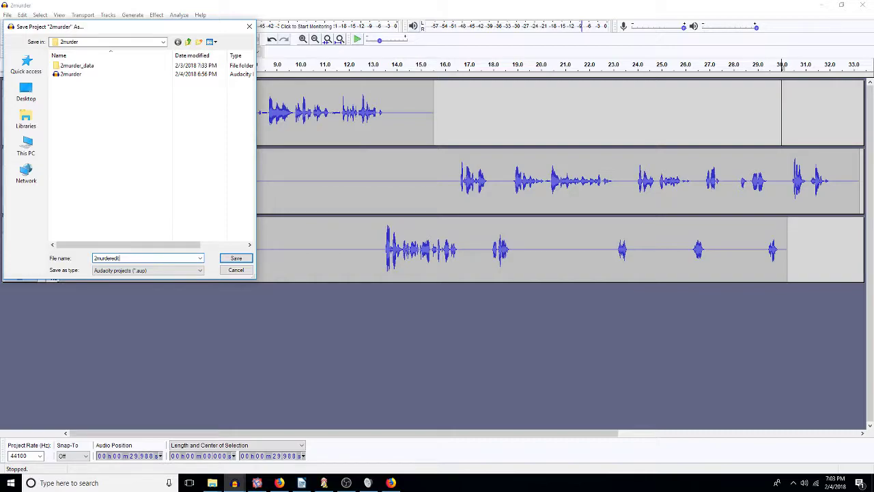
text(ed)
key(Return)
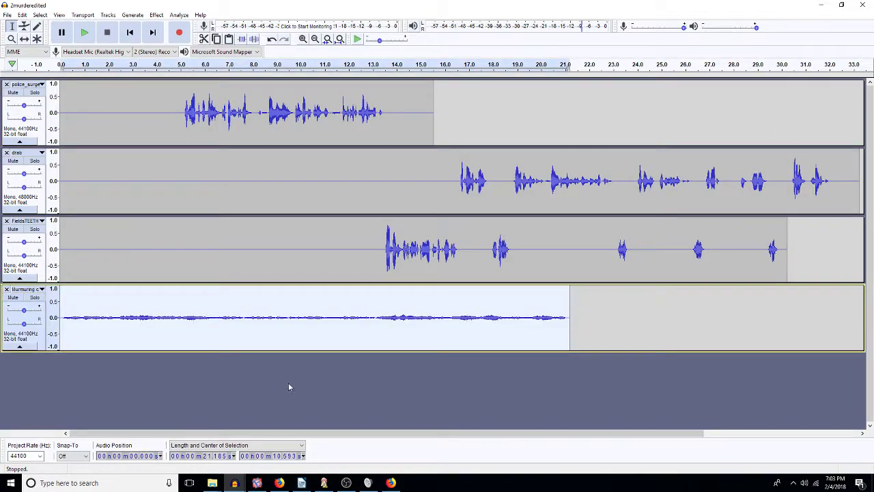
- Extend the Murmuring crowd track by copying its section from about 2.42 to 13.14 seconds and pasting it at about 13.14 and 17.42 seconds
drag(320, 321, 216, 321)
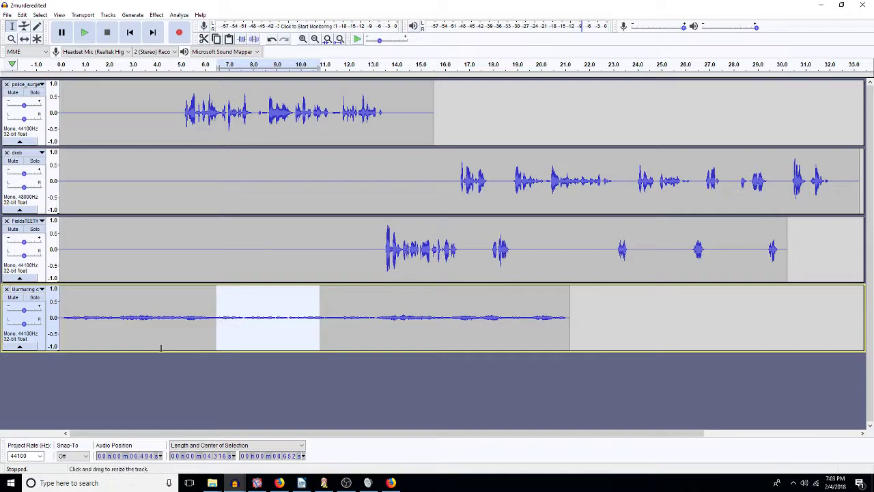
click(121, 321)
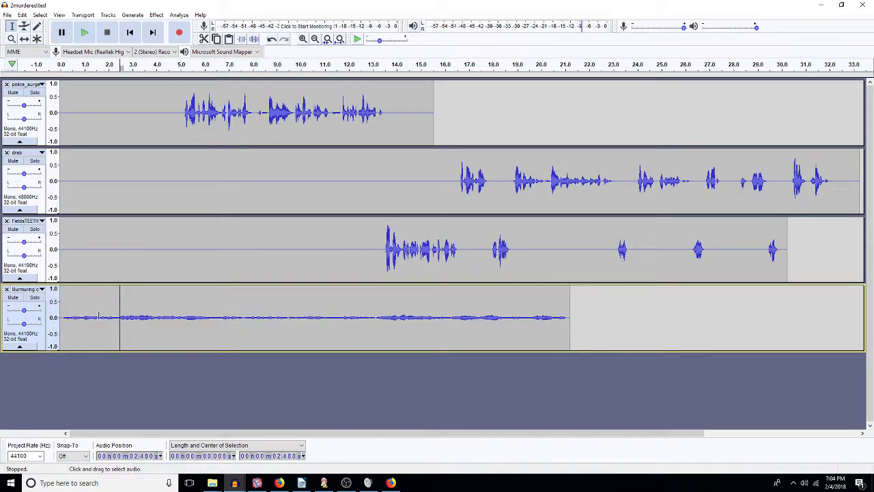
drag(119, 321, 375, 326)
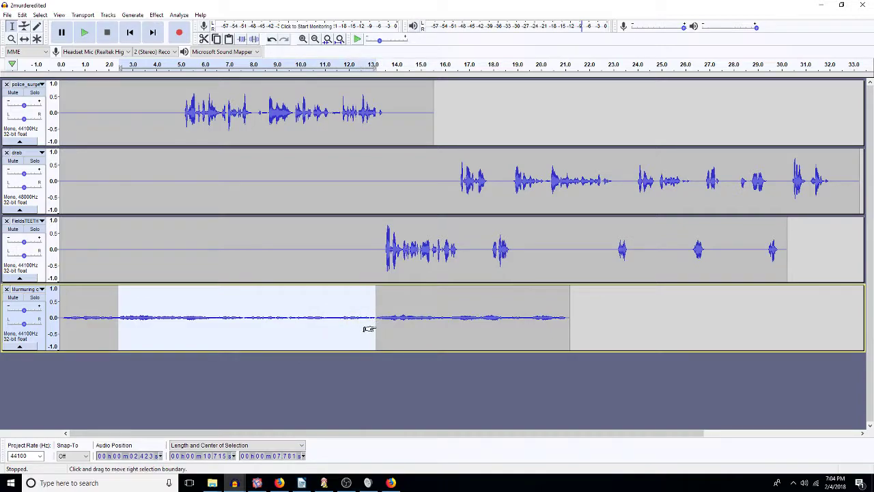
click(368, 330)
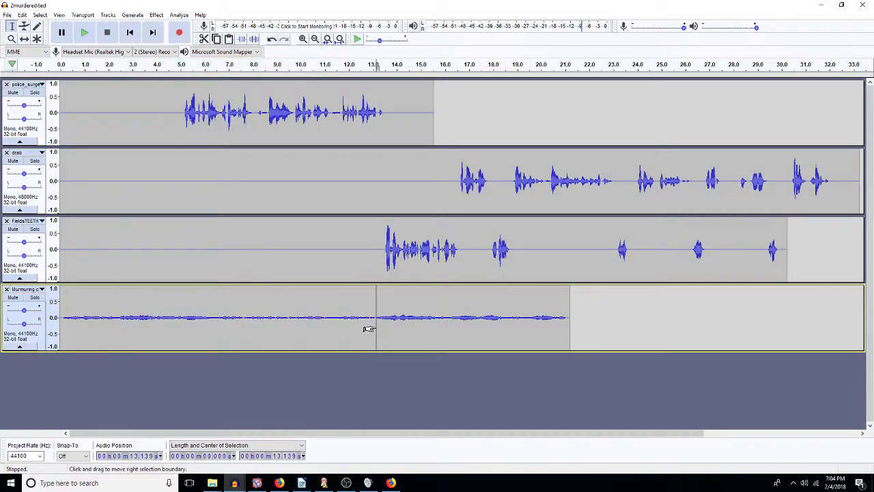
key(ctrl+v)
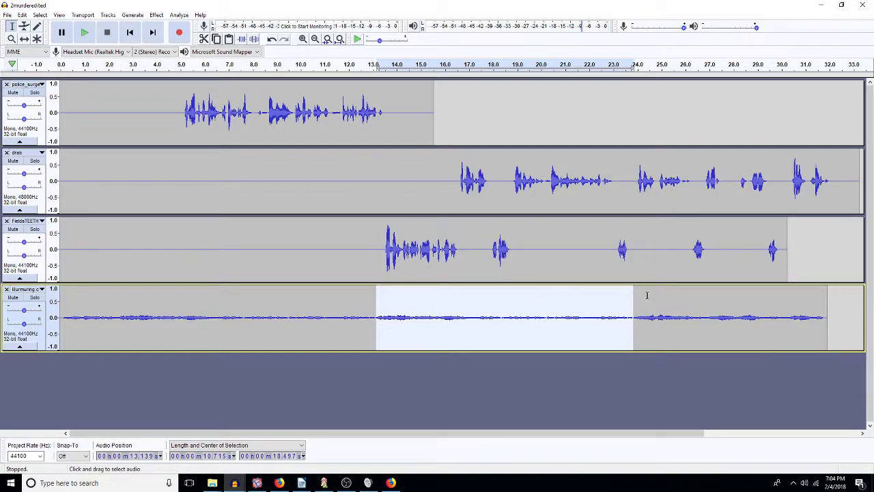
drag(377, 334, 485, 331)
key(ctrl+v)
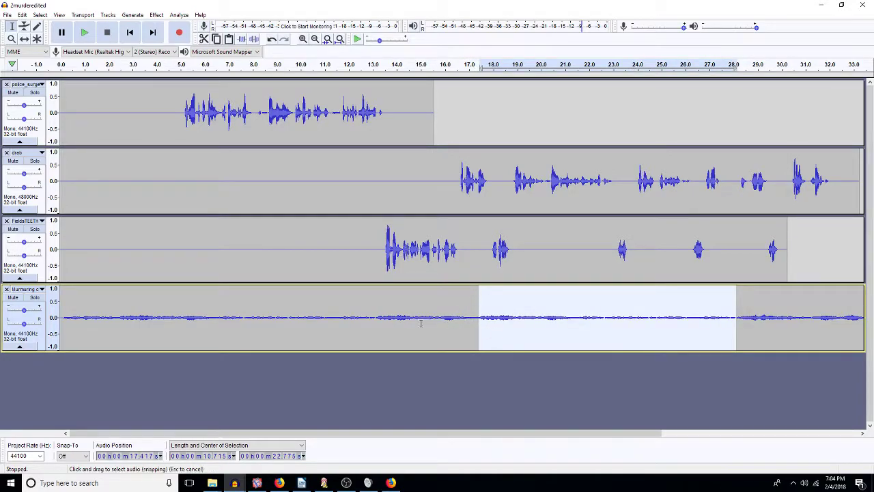
- Play the extended Murmuring crowd track from about 12.9 seconds to check the first join
click(370, 324)
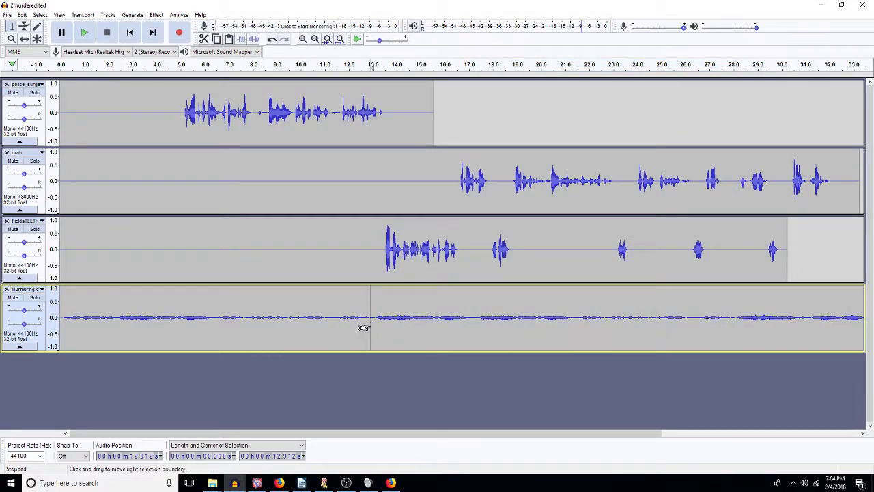
key(space)
key(space)
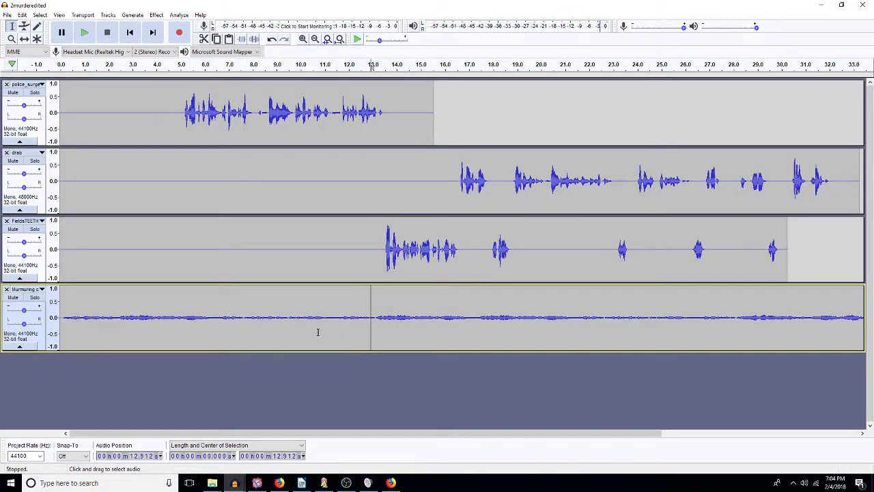
- Pan the Murmuring crowd track far left, apply a Low Pass Filter with 6 dB rolloff to all of it, and play the result
drag(24, 325, 12, 325)
double_click(125, 324)
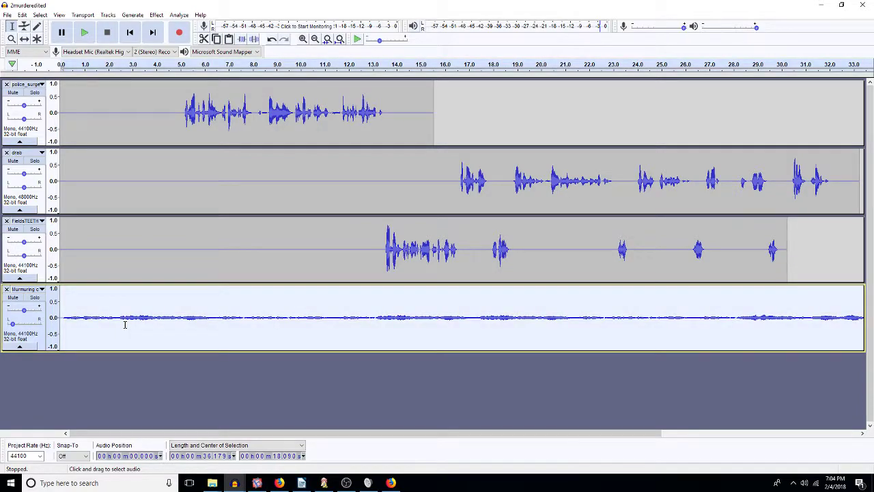
key(ctrl+r)
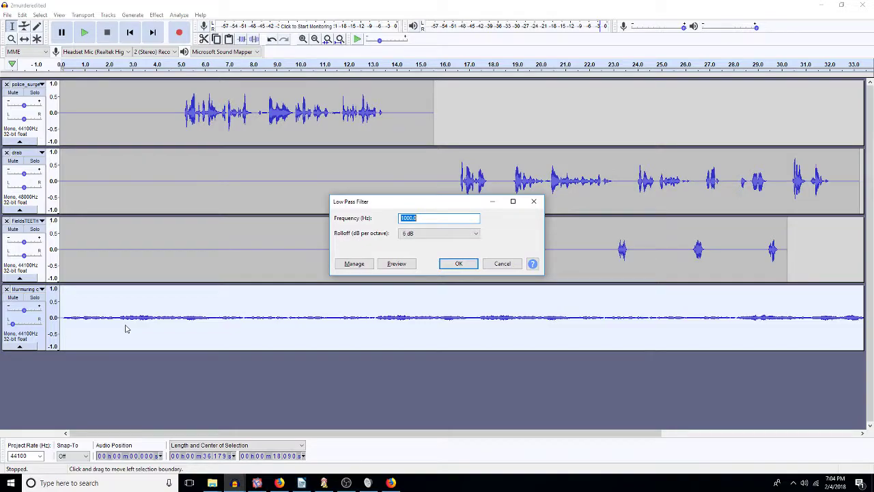
text(5)
key(Return)
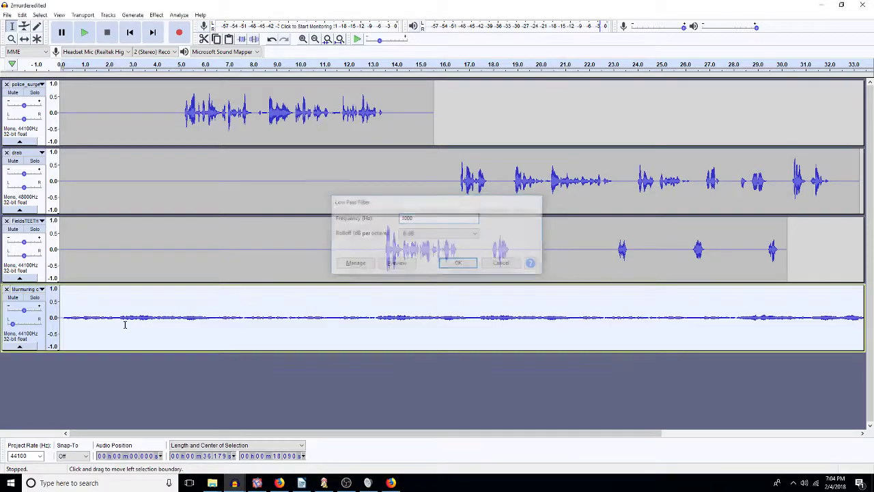
key(space)
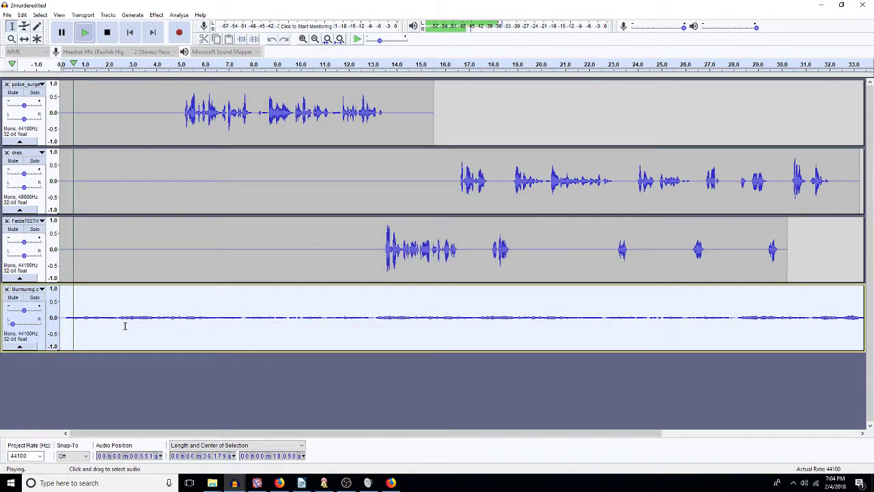
key(space)
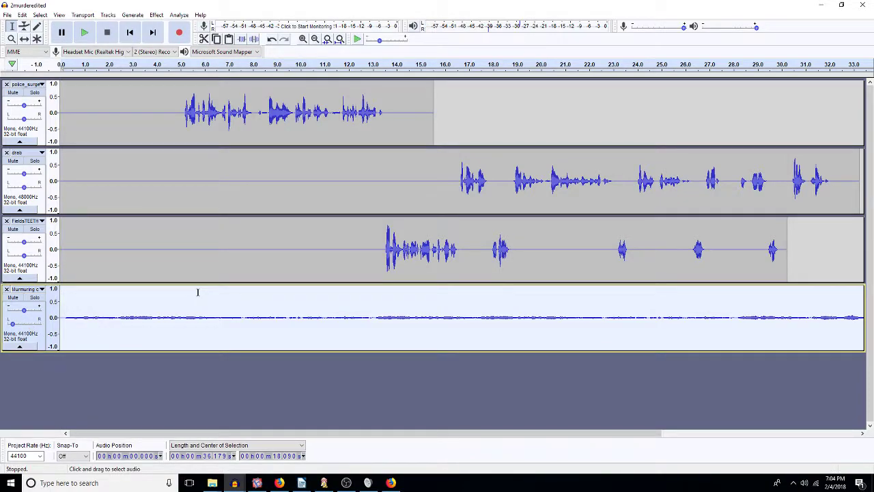
- Amplify the whole Murmuring crowd track by -5 dB and listen to it under the dialogue
key(ctrl+r)
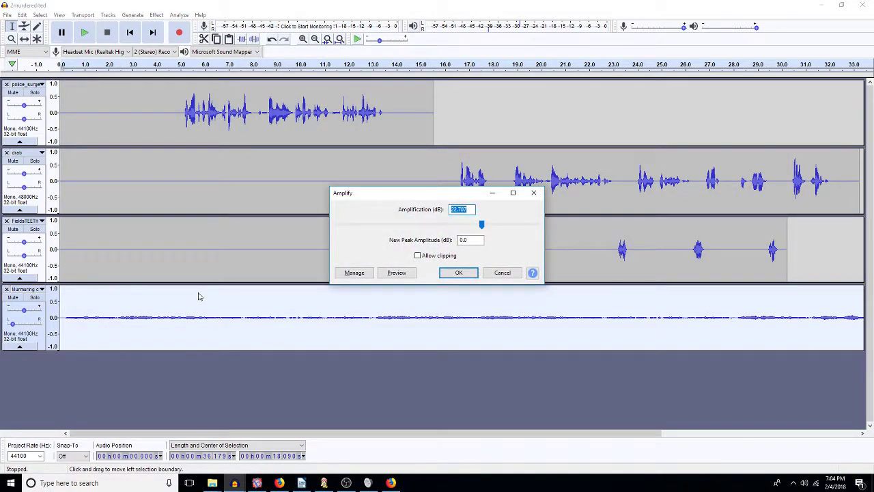
text(-5)
key(Return)
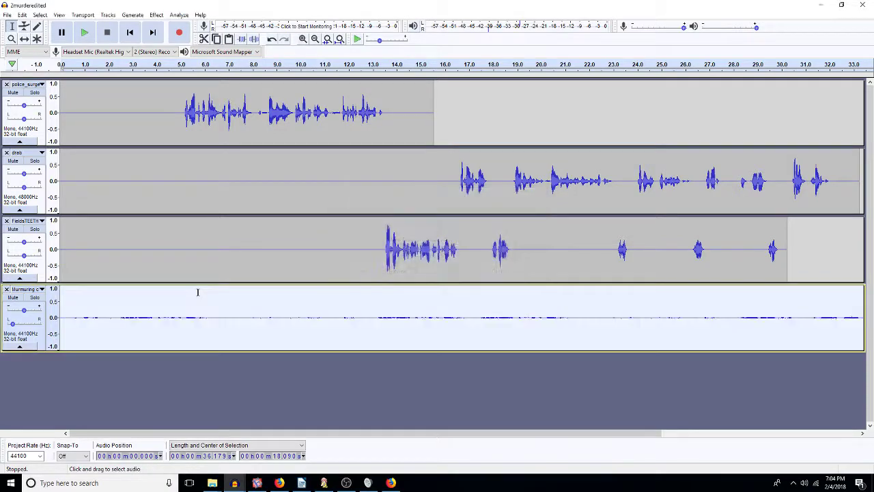
key(space)
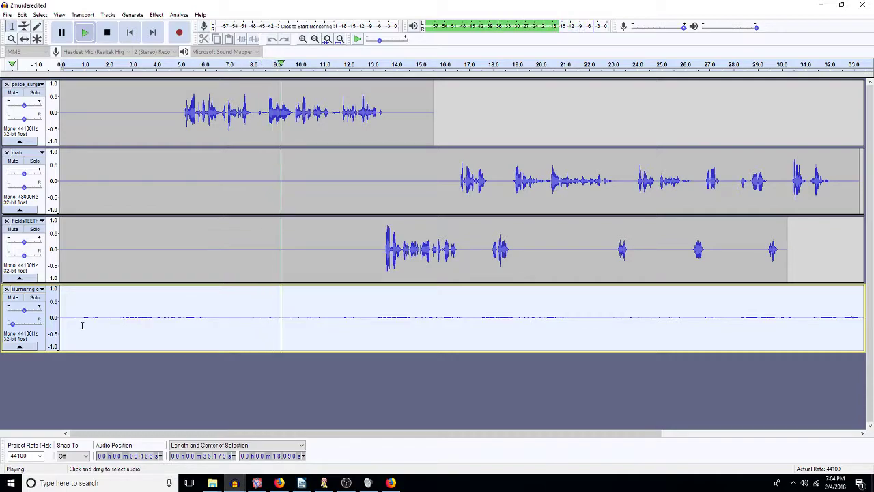
key(space)
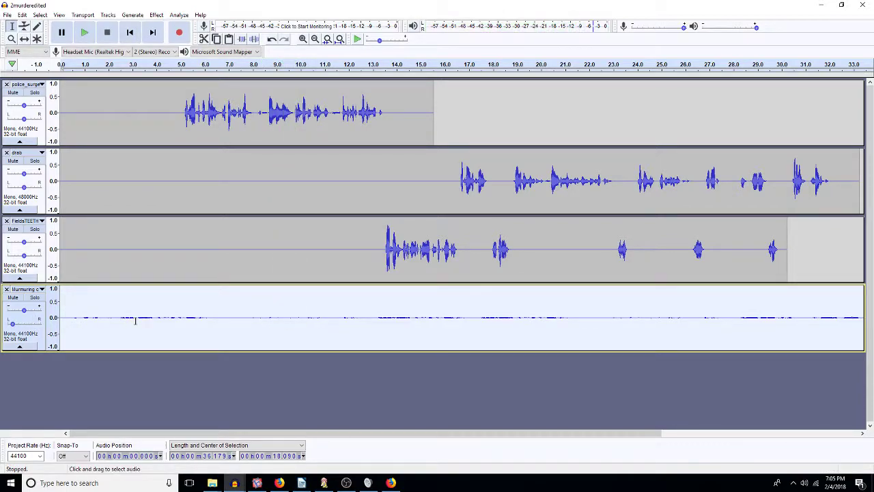
- Lower the Murmuring crowd track by another 5 dB with Amplify and play its beginning
key(ctrl+r)
text(-5)
key(Return)
key(space)
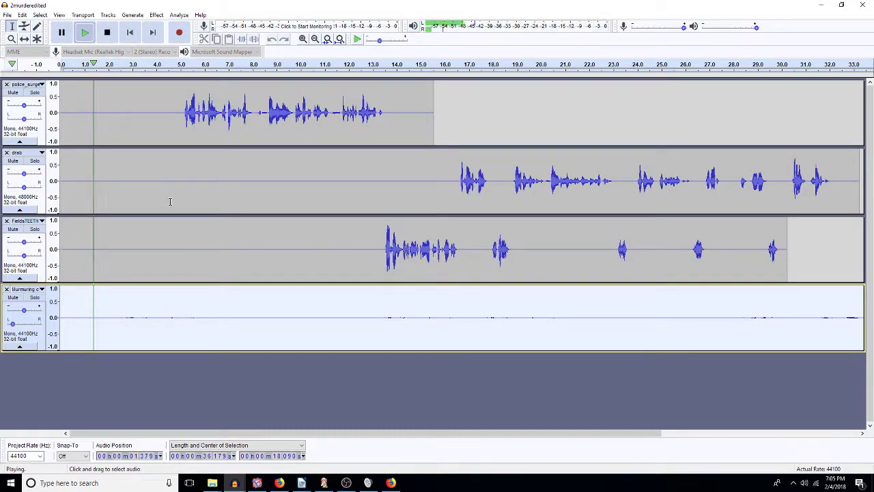
key(space)
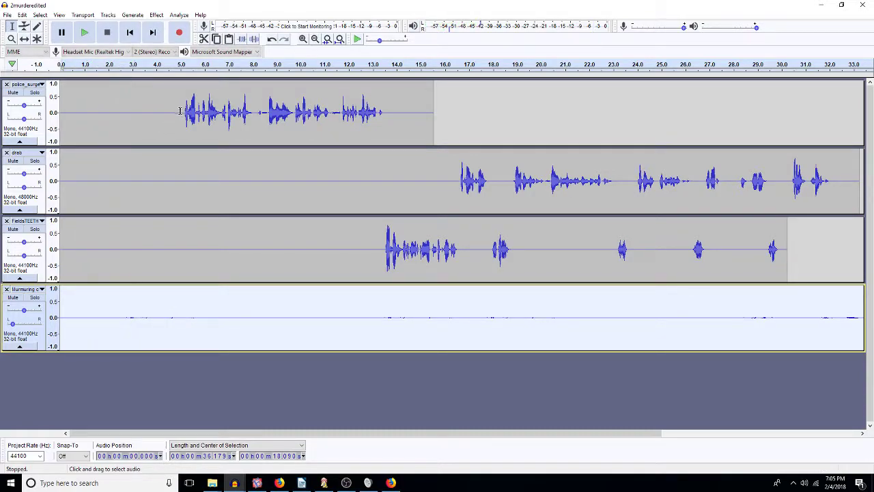
- Pan the police surgeon voice track partway to the left
click(181, 112)
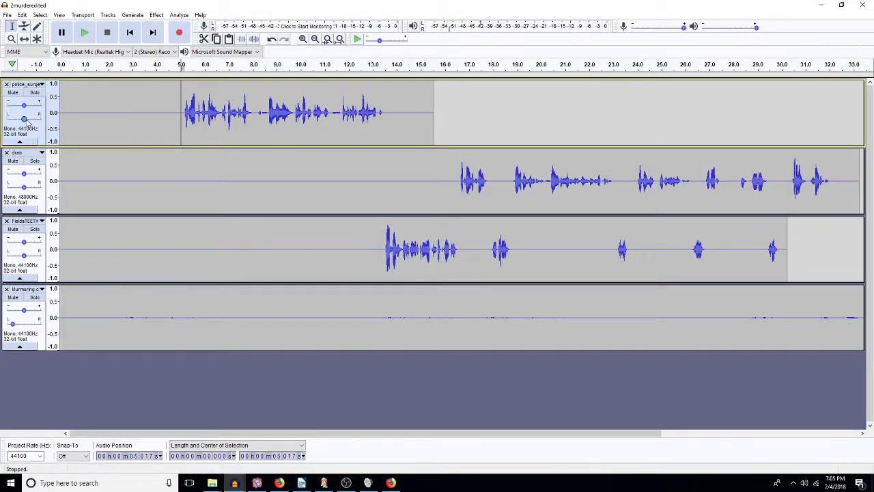
drag(24, 119, 15, 119)
- Cut both Voice_Female_Crying clips from the BEDMAKING project and paste them as new tracks in 2murderedited
click(234, 483)
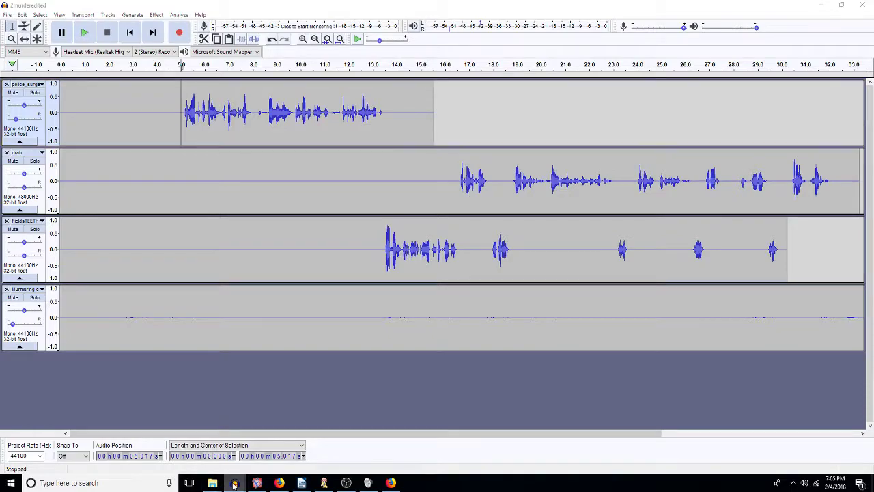
click(633, 432)
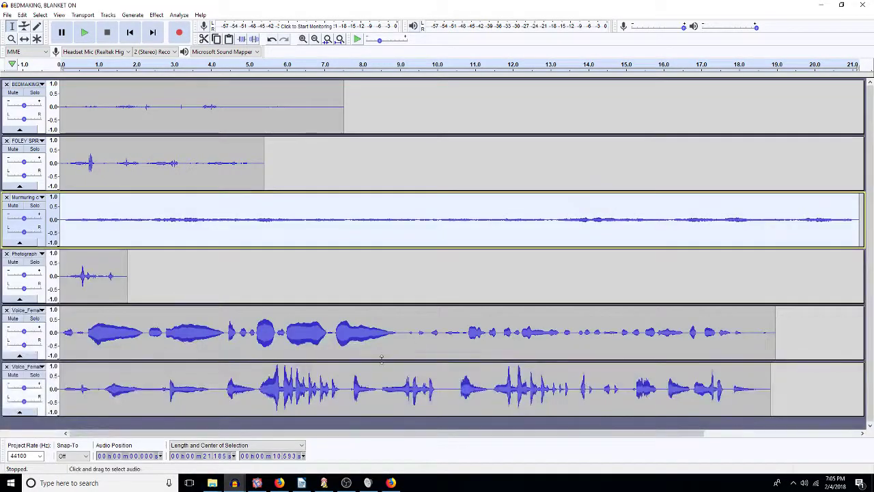
click(322, 340)
key(shift+Down)
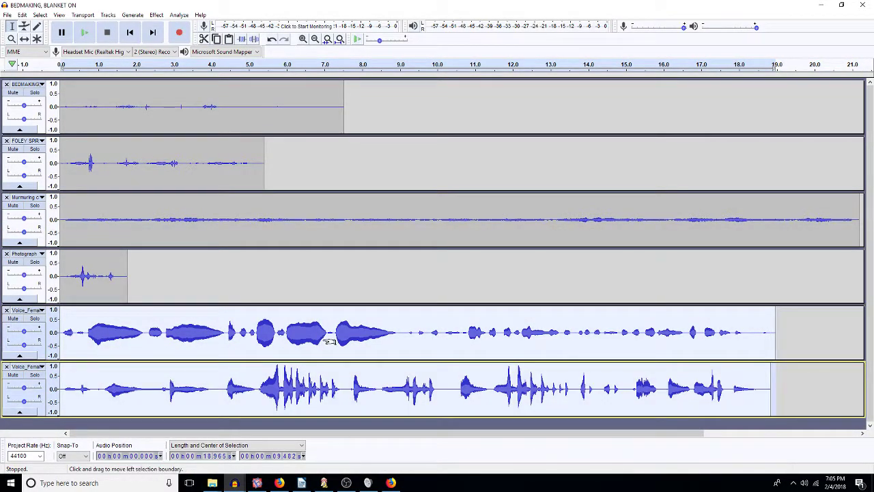
key(Delete)
click(820, 4)
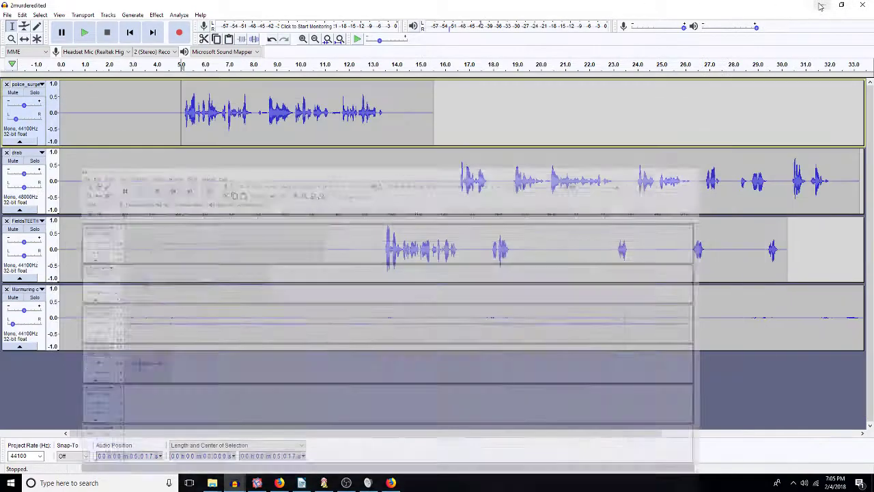
click(395, 380)
key(ctrl+v)
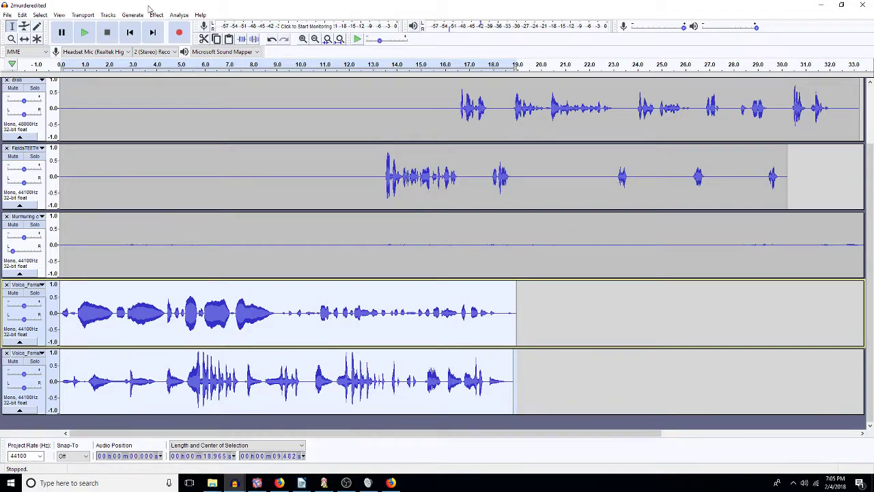
- Move the second Voice_Female_Crying clip to the end of the first one, inserting it at about 18.67 s on the same track
click(314, 39)
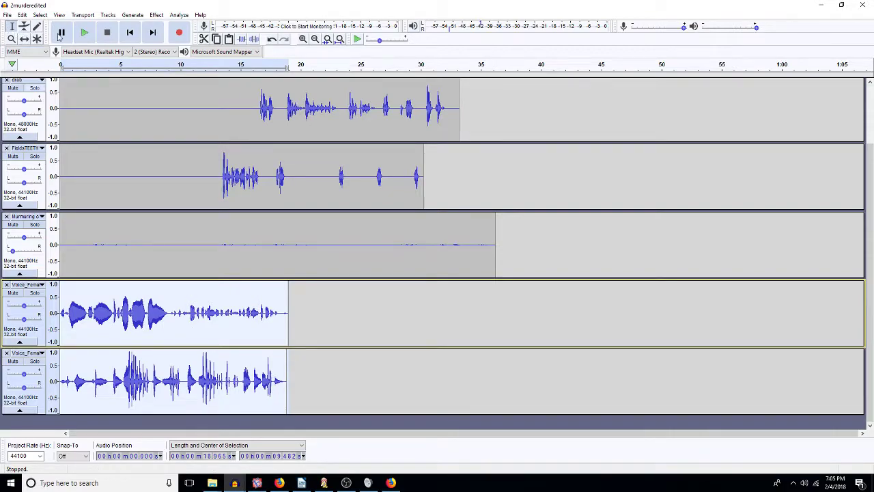
double_click(183, 374)
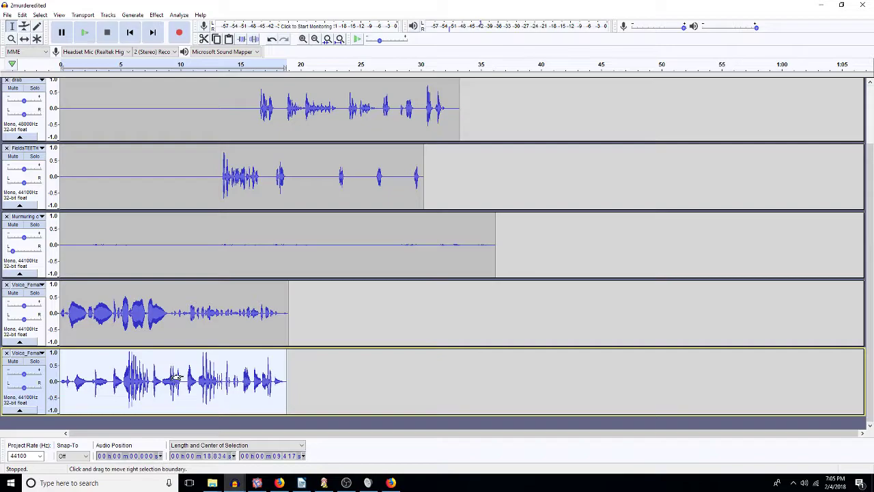
key(Delete)
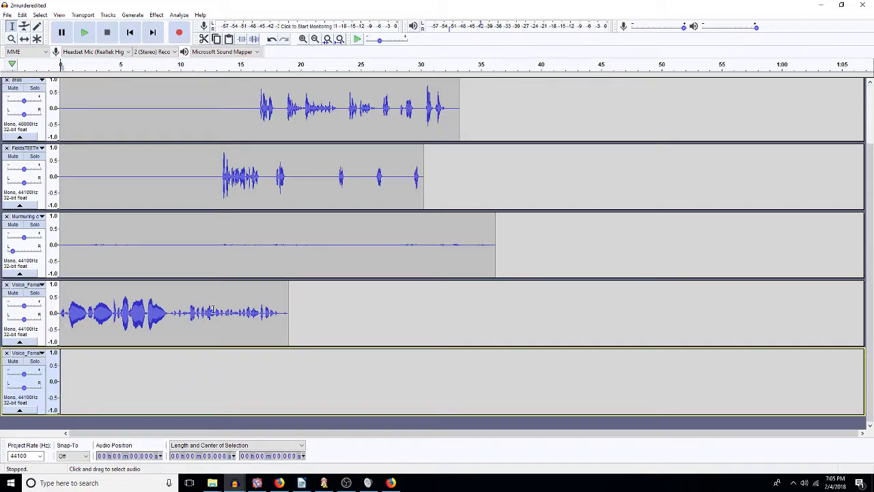
click(284, 311)
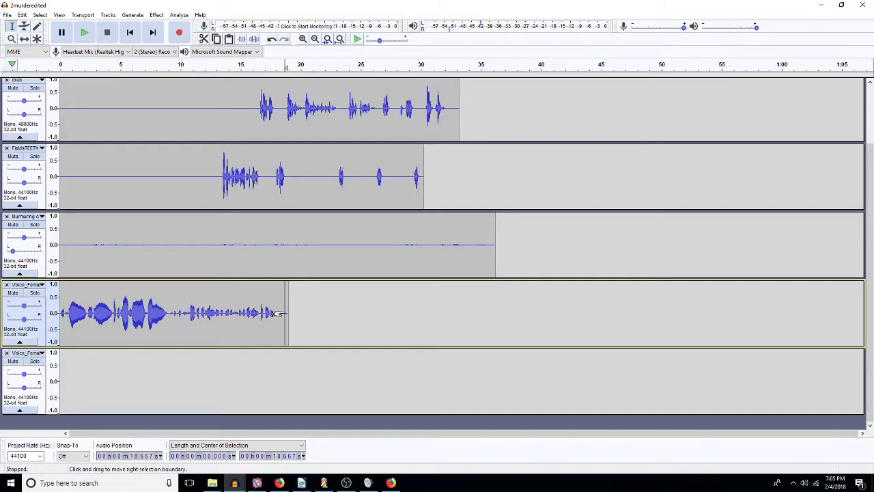
key(ctrl+v)
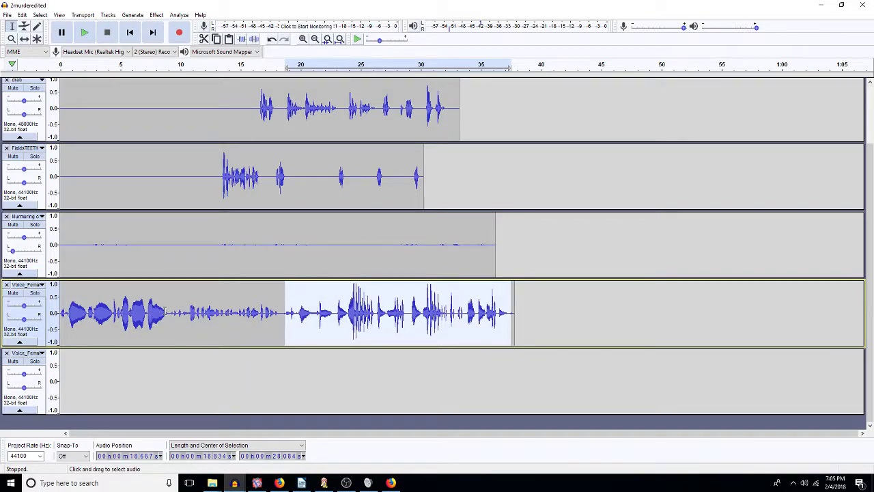
- Filter the whole combined crying track and amplify it by -20 dB
double_click(265, 313)
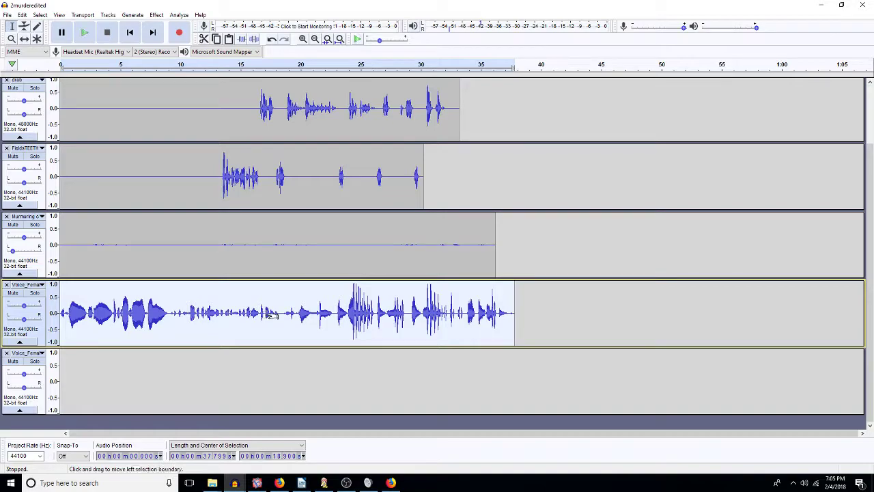
key(Return)
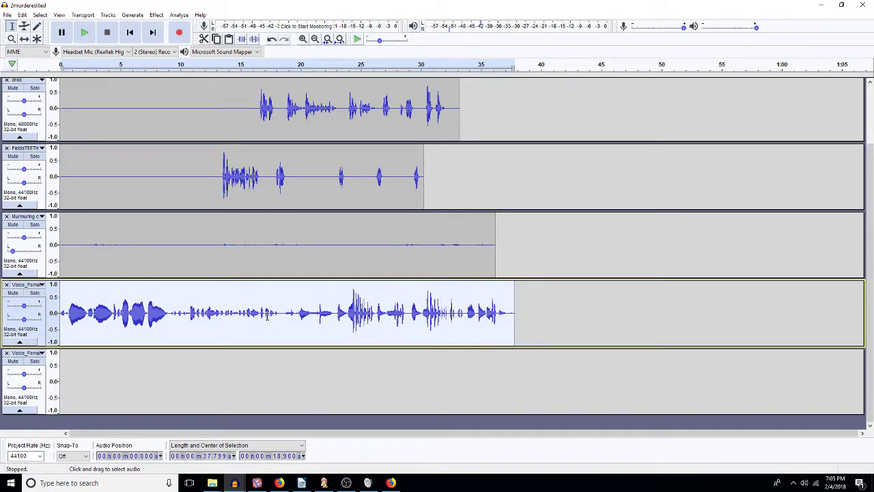
key(alt+c)
text(a-)
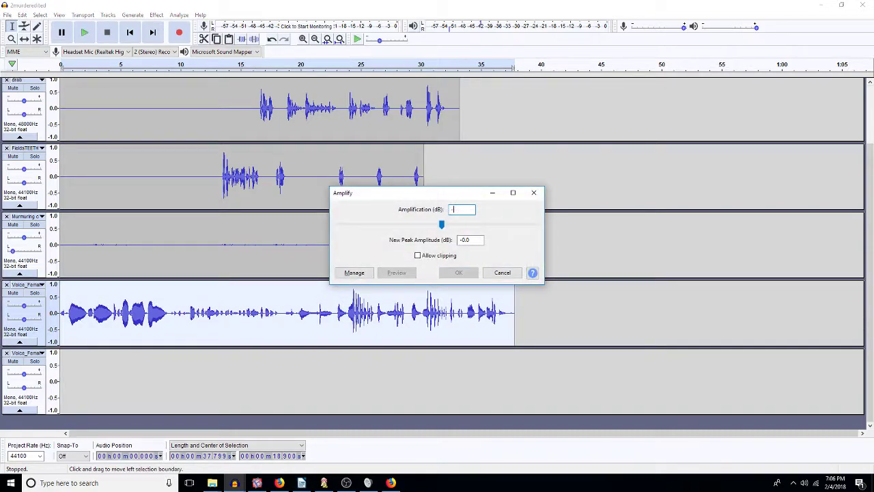
text(20)
key(Return)
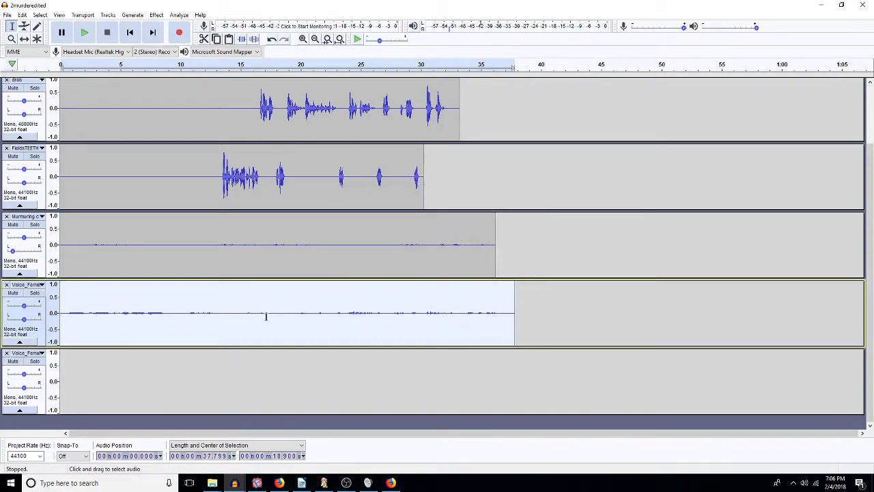
- Pan the combined crying track far to the left, play its beginning, and remove the empty Voice_Female_Crying track
drag(24, 320, 11, 321)
key(space)
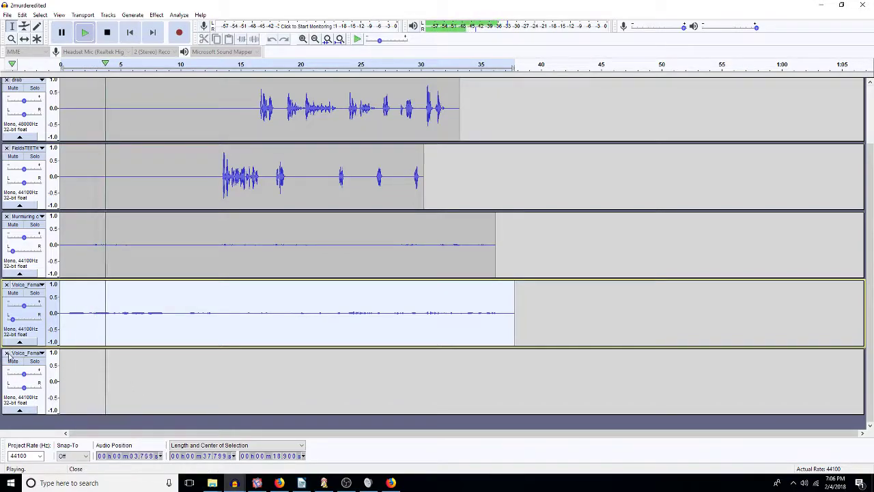
key(space)
scroll(252, 308, up, 2)
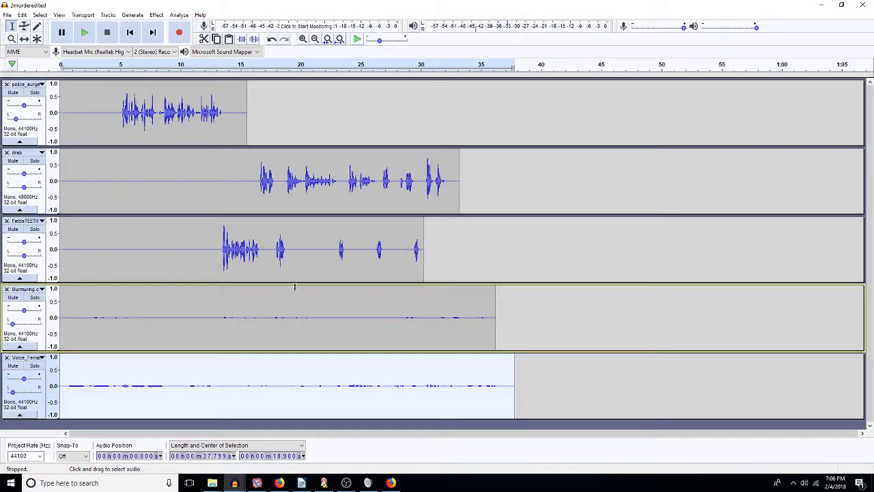
key(Down)
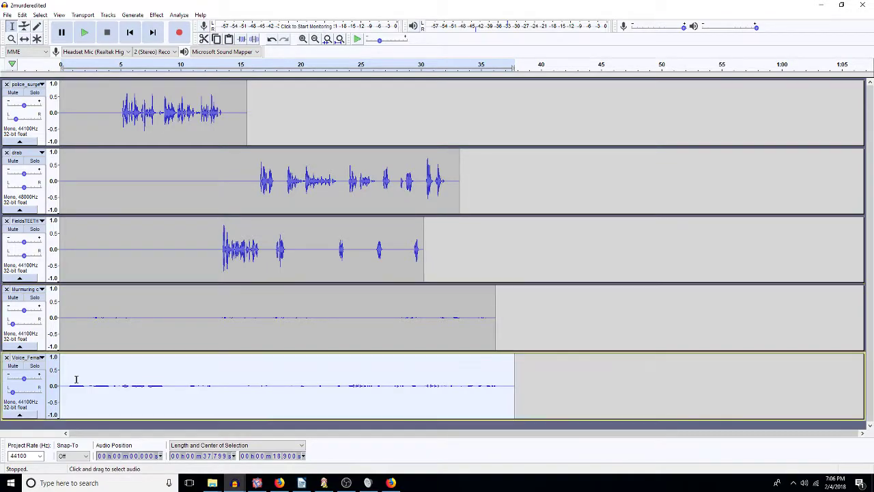
- Switch to the BEDMAKING project and remove its two empty Voice_Female_Crying tracks
click(135, 112)
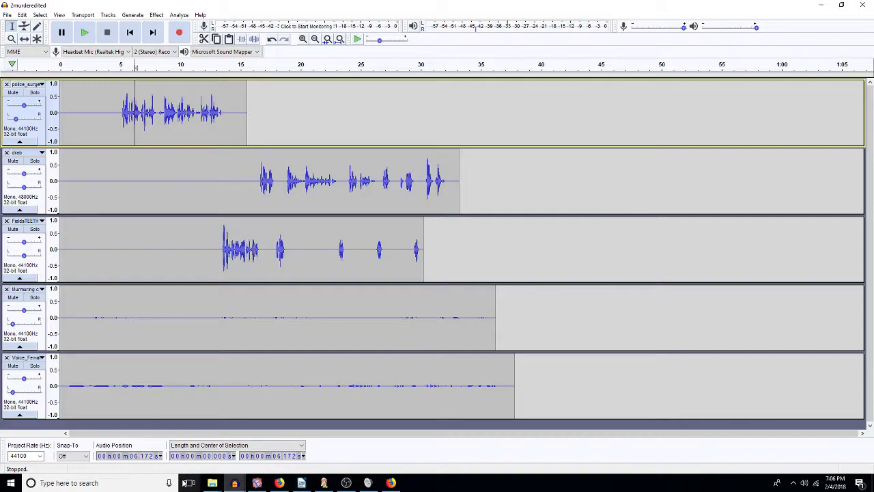
click(234, 481)
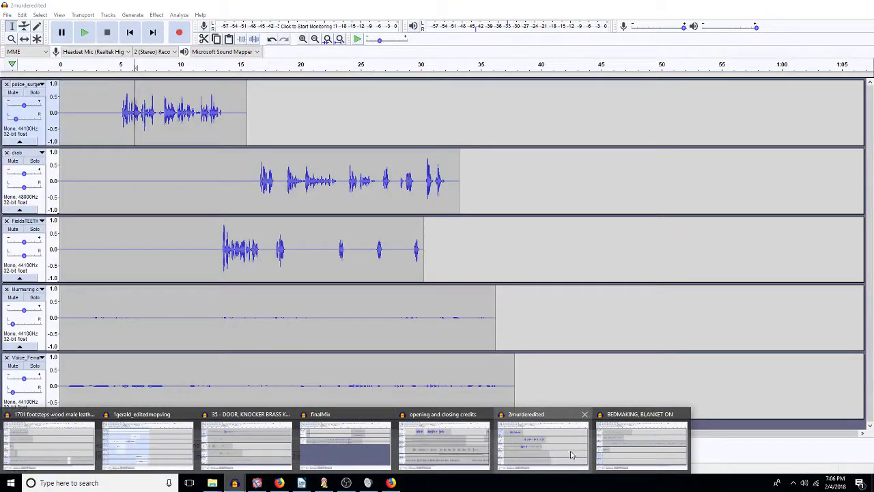
click(624, 445)
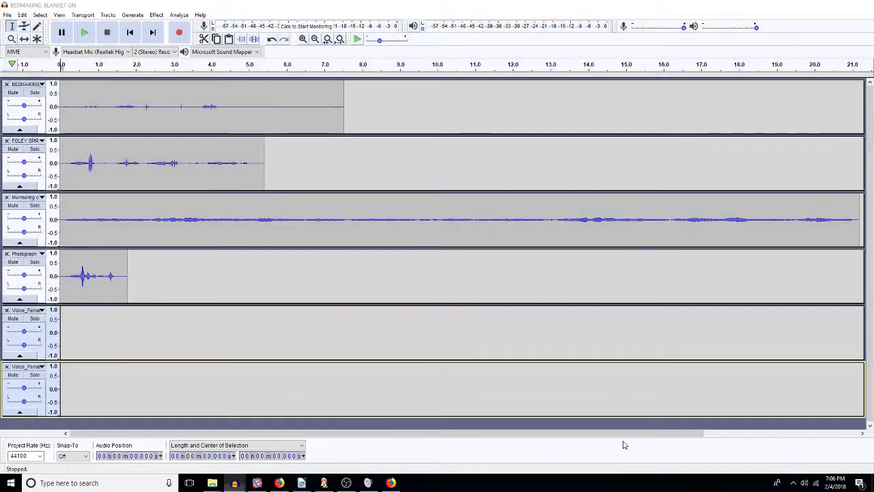
click(6, 366)
click(6, 310)
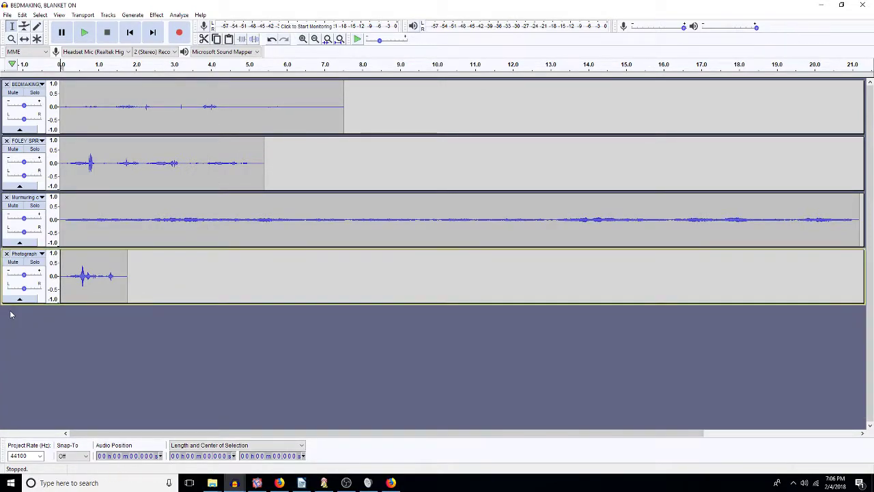
- Copy the BEDMAKING clip into 2murderedited, pasting it over a duplicate of the police surgeon audio from about 7.7 s on its own track
double_click(146, 109)
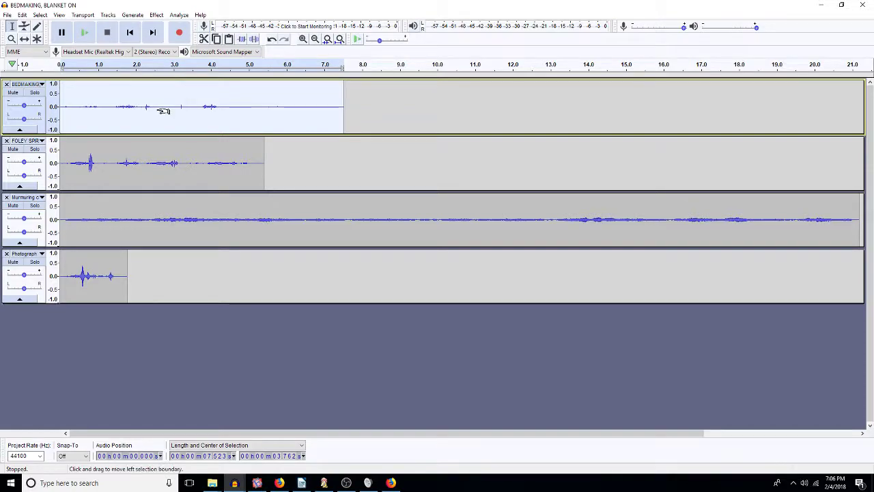
click(821, 5)
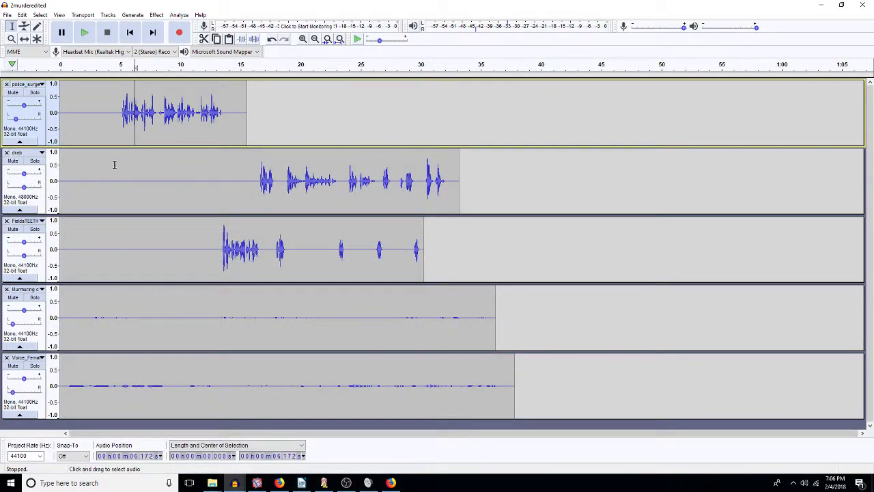
drag(123, 102, 203, 121)
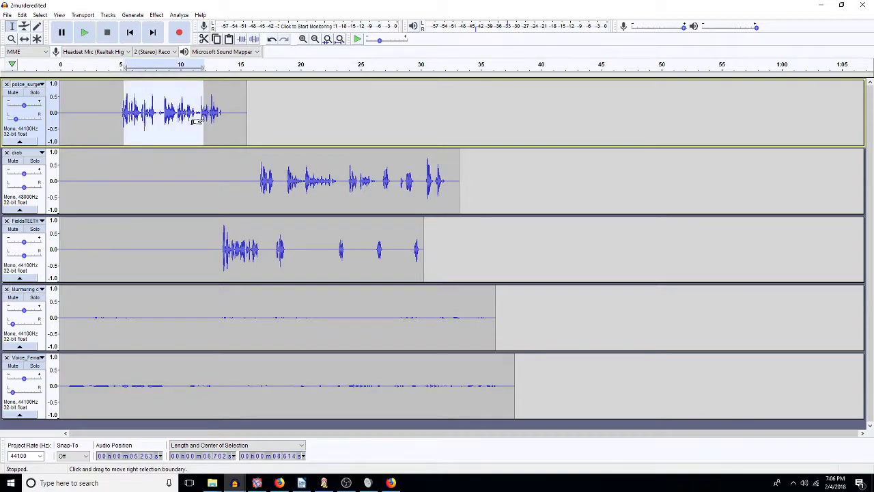
drag(154, 103, 230, 111)
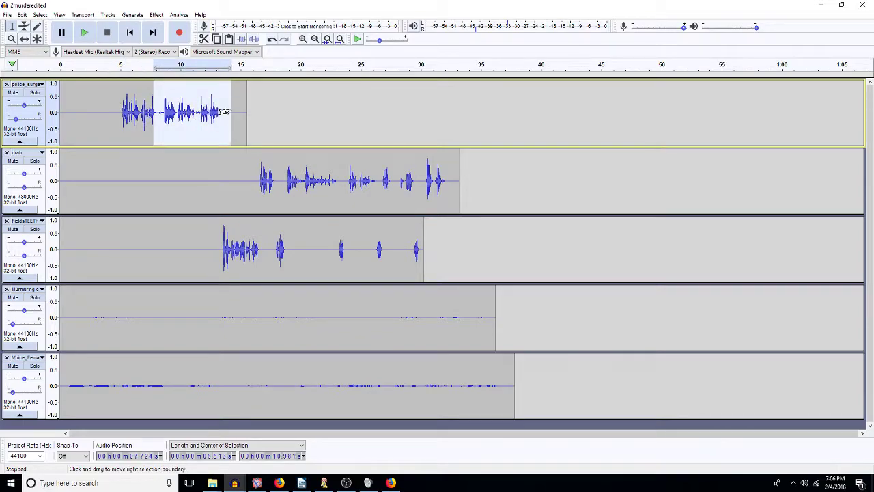
key(ctrl+d)
scroll(205, 307, down, 3)
click(184, 368)
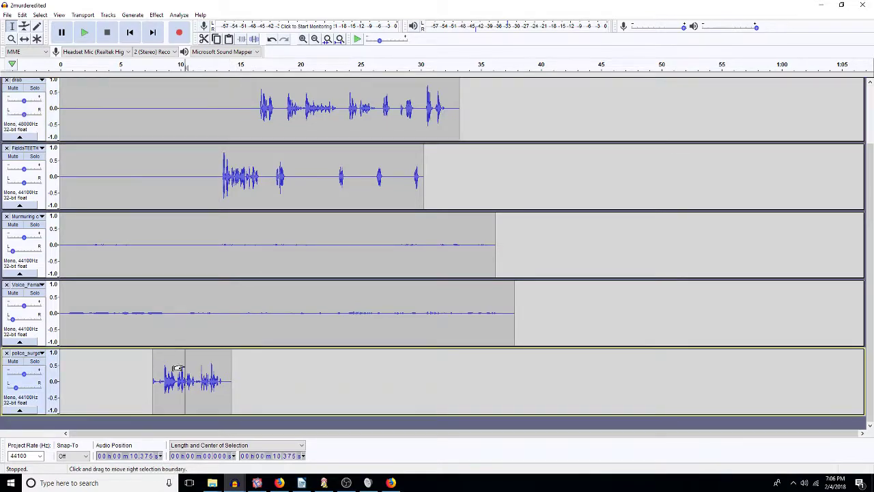
double_click(184, 365)
key(ctrl+r)
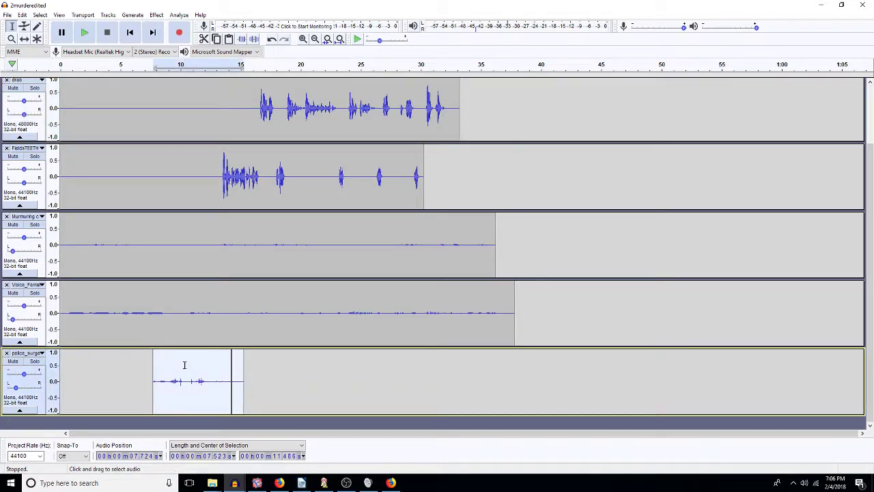
- Amplify the pasted BEDMAKING clip by 5 dB and listen to it under the dialogue
double_click(234, 390)
key(ctrl+r)
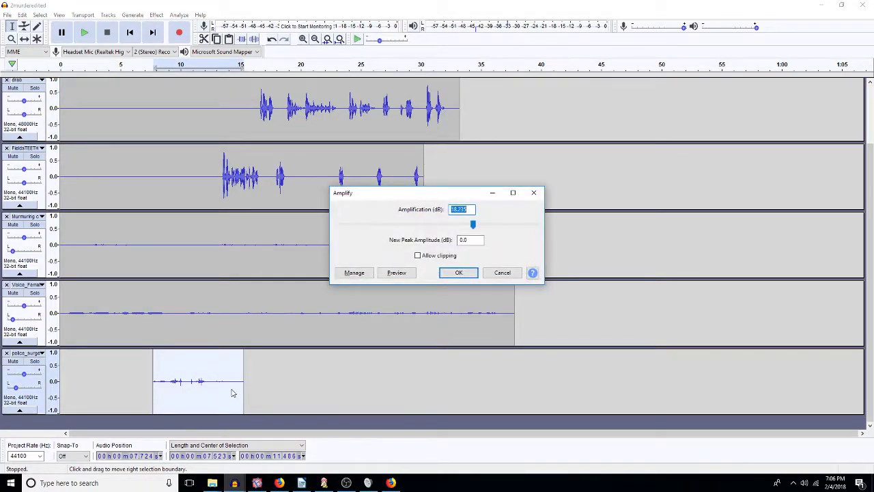
text(5)
key(Return)
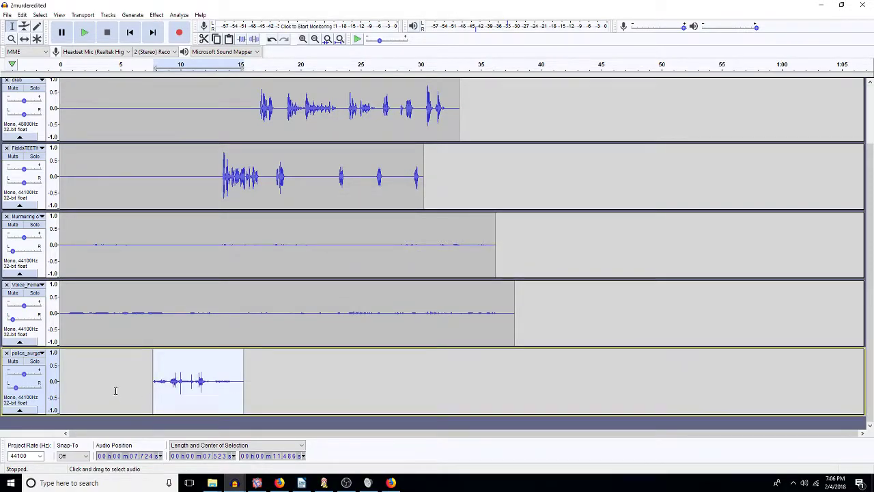
click(142, 379)
key(space)
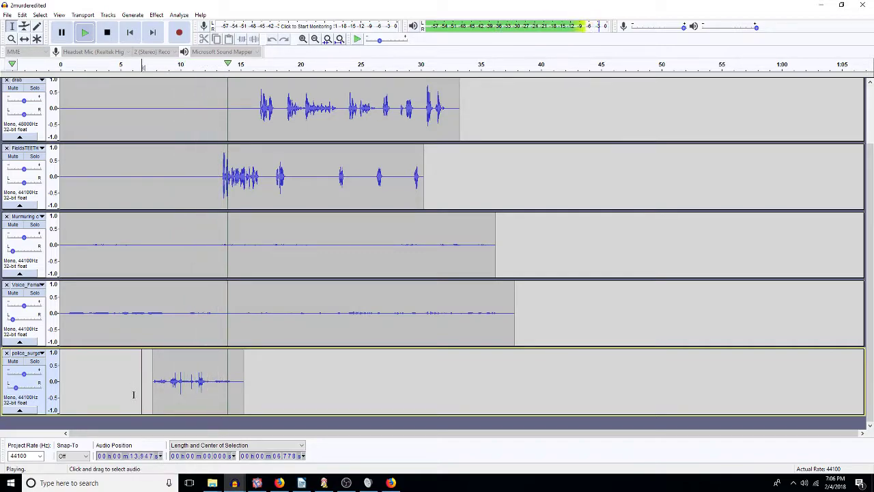
key(space)
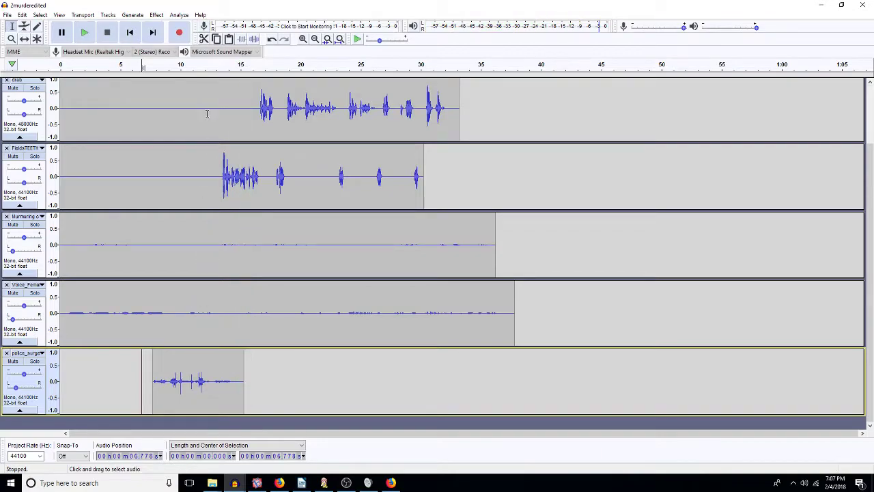
- Delay the drab and FieldsTEETH dialogue by inserting about 1.4 s of silence at roughly 12.6 s on both tracks
scroll(209, 184, up, 1)
drag(212, 188, 195, 243)
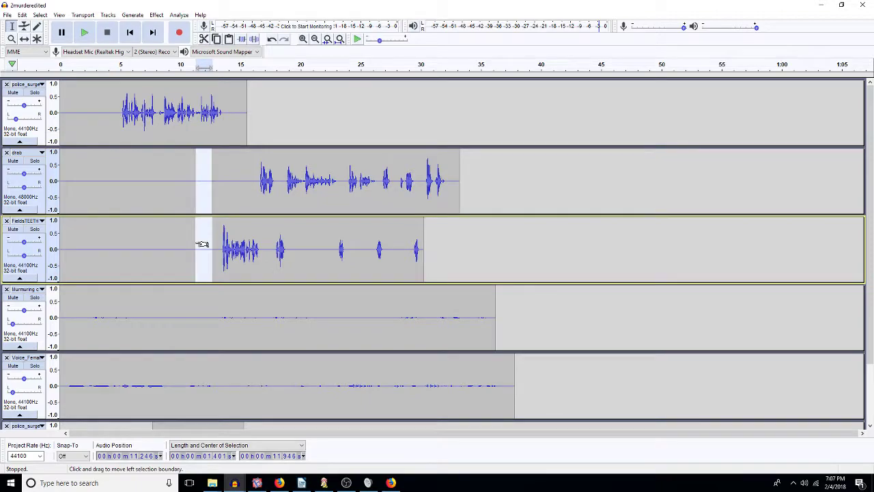
key(ctrl+v)
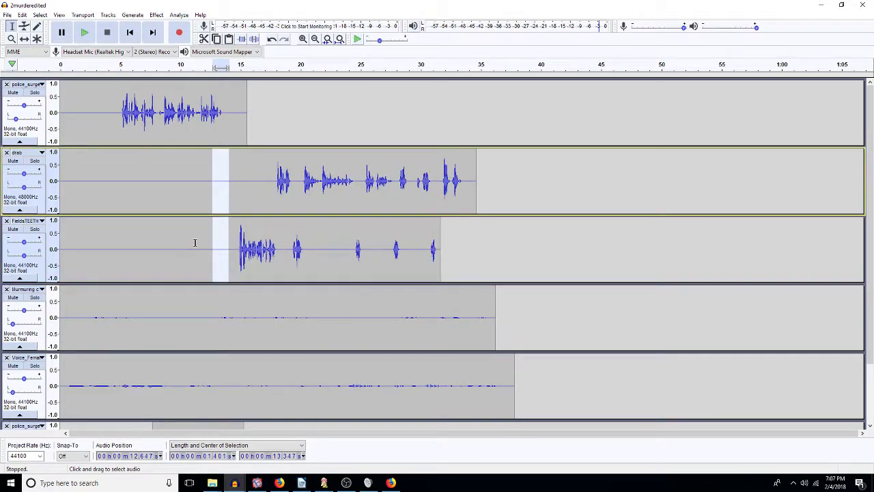
- Apply Pop Mute with a -3 dB threshold to the first FieldsTEETH line, from about 14.8 to 18 s
click(234, 251)
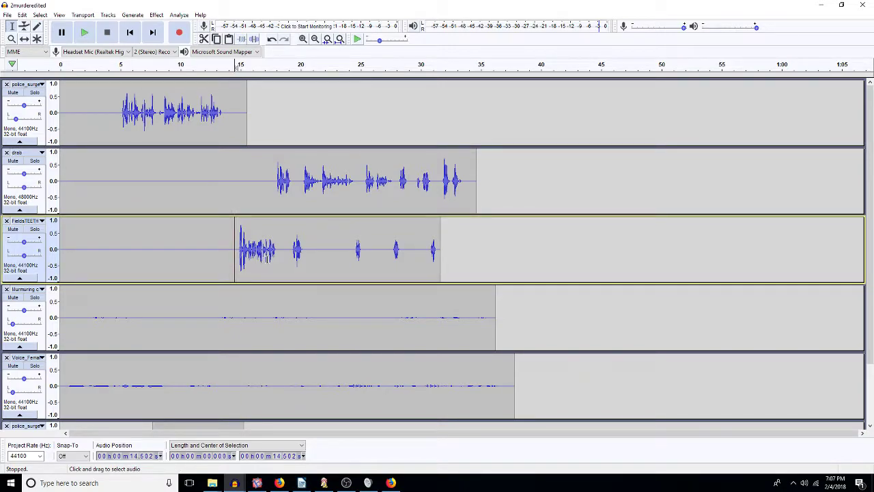
drag(276, 257, 239, 265)
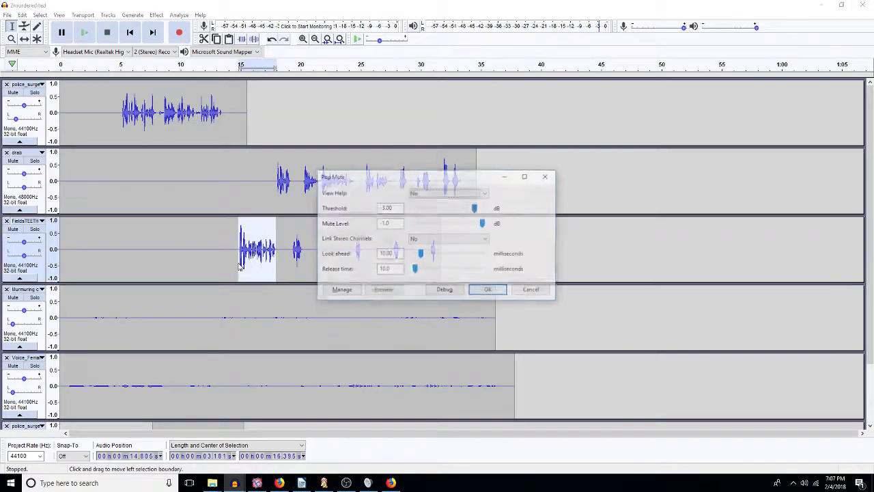
double_click(287, 252)
- Pan the drab track slightly to the right and the FieldsTEETH track somewhat further right
click(246, 188)
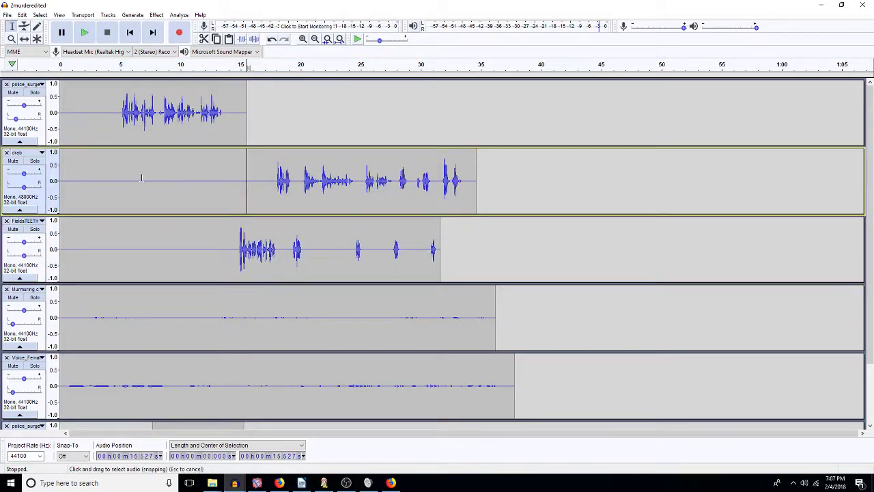
drag(24, 189, 30, 189)
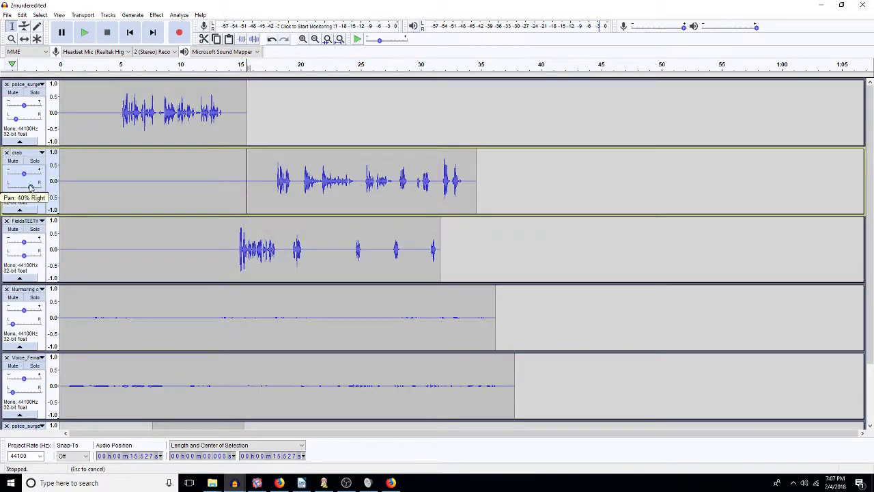
drag(23, 255, 31, 255)
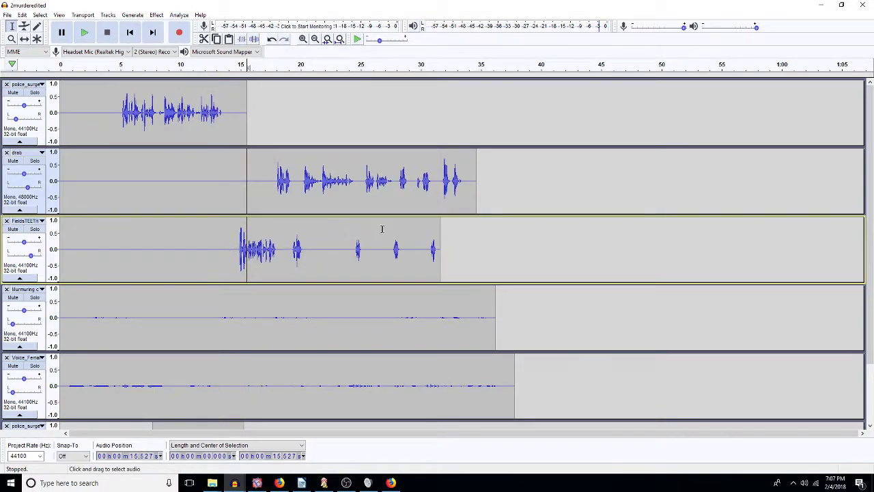
click(237, 190)
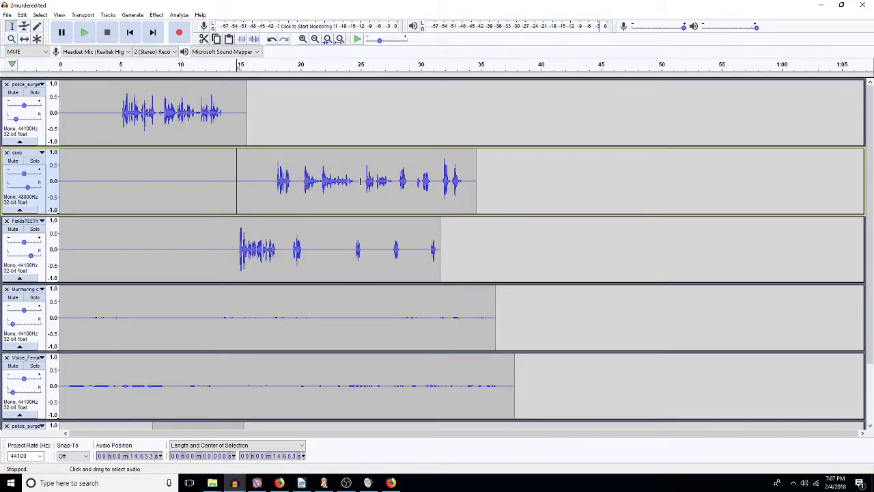
scroll(360, 181, down, 3)
scroll(360, 181, up, 3)
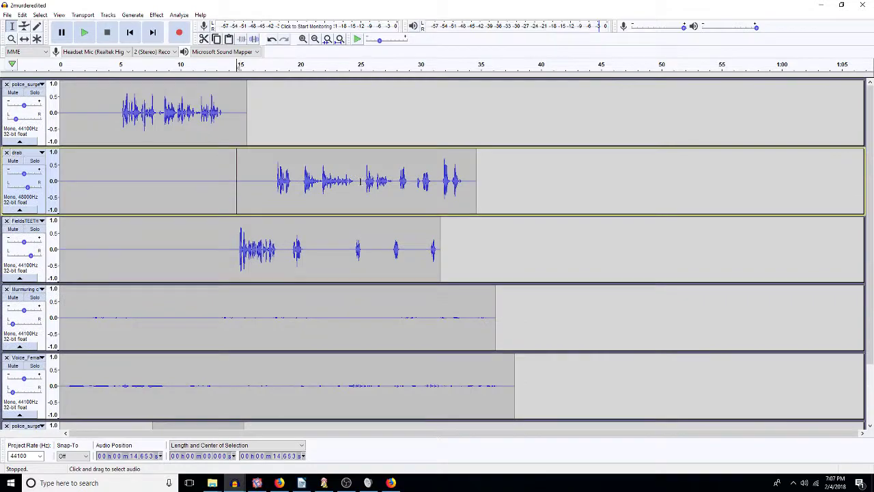
- Move the police surgeon, FieldsTEETH and drab dialogue tracks below the other tracks and reduce the height of the Murmuring and Voice_Female tracks
double_click(165, 115)
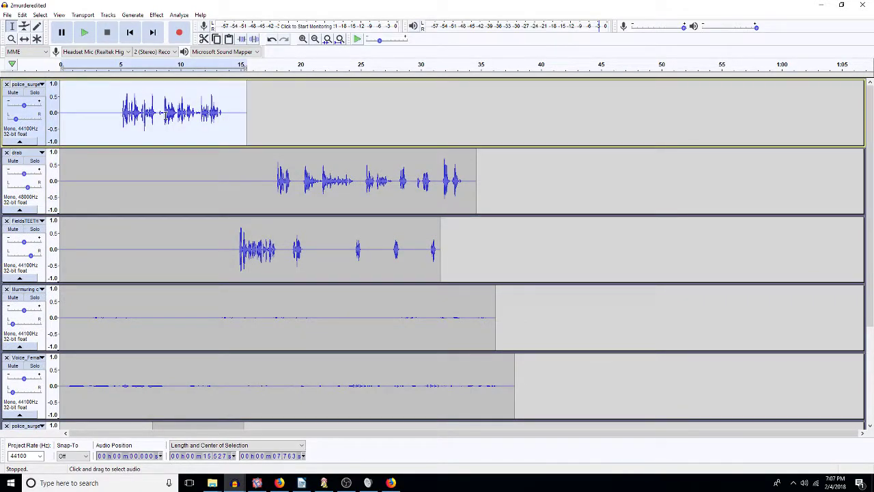
click(6, 84)
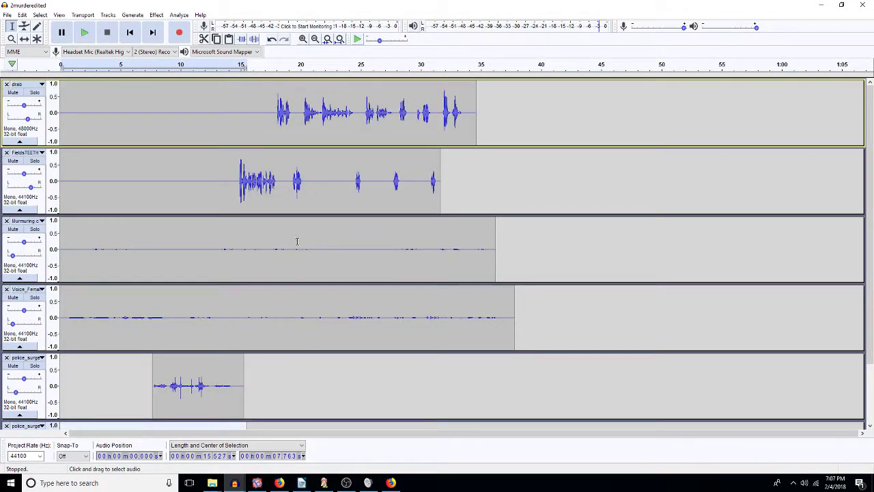
double_click(287, 116)
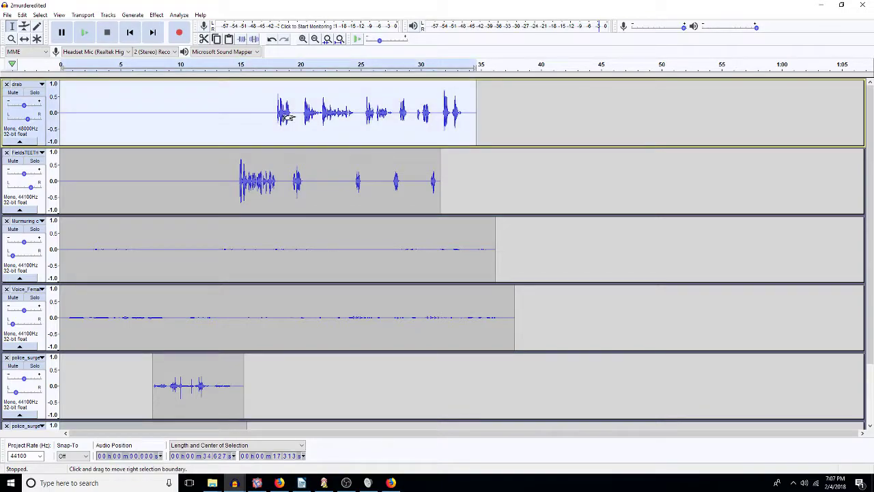
double_click(296, 182)
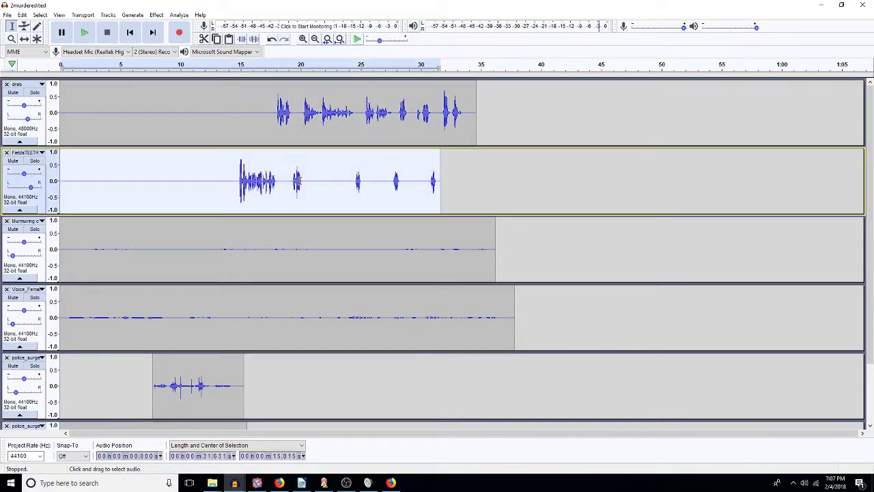
click(6, 154)
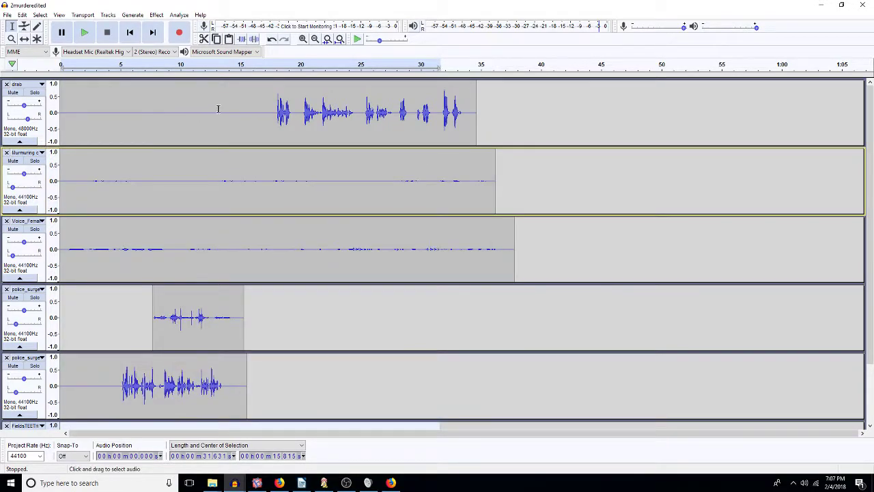
double_click(244, 96)
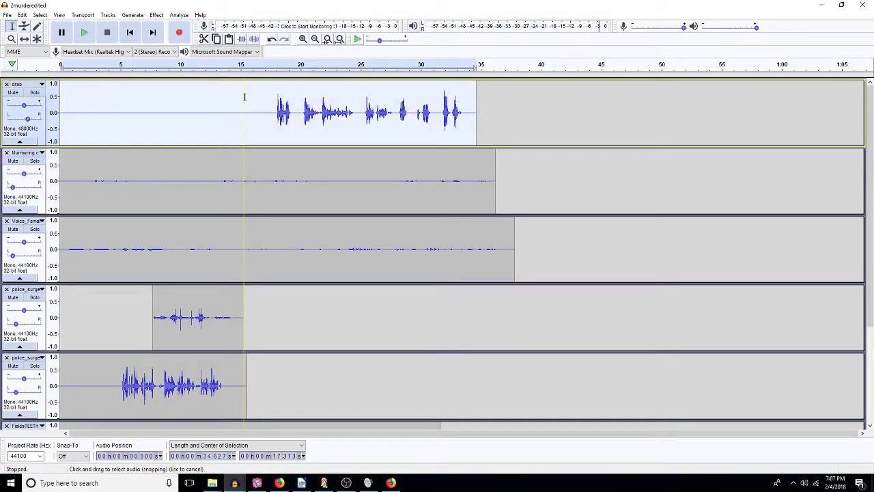
drag(17, 89, 269, 318)
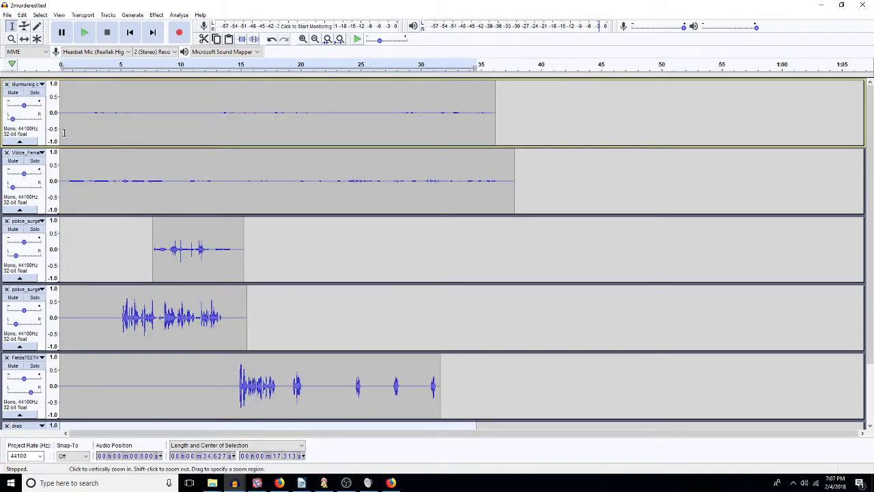
drag(104, 147, 107, 111)
drag(107, 178, 105, 140)
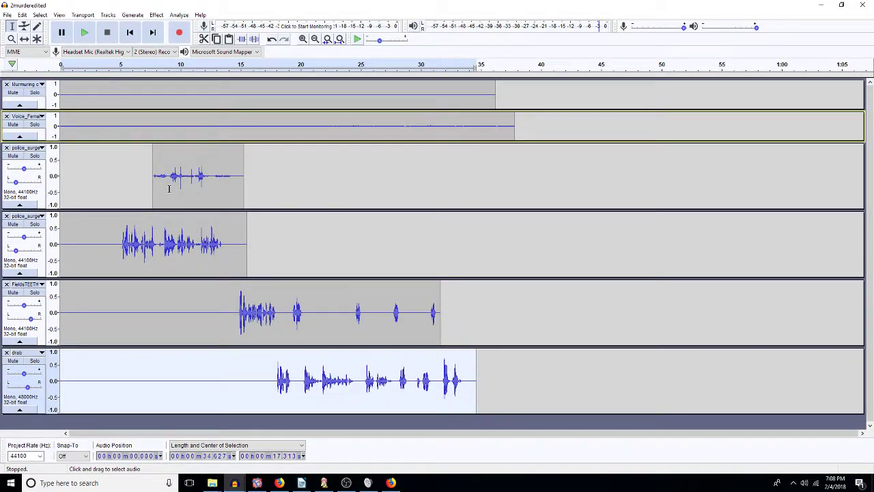
- Listen to the drab dialogue from about 25.4 s to locate the gap before the next line at about 28 s
click(350, 381)
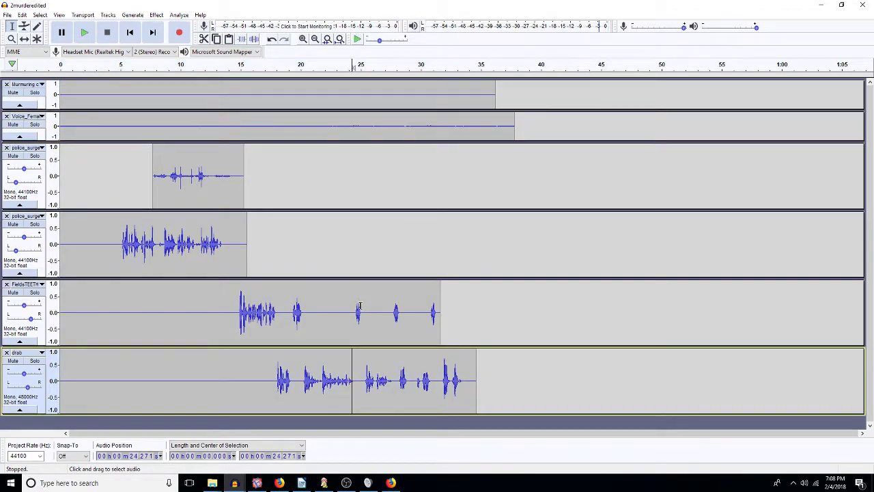
click(366, 381)
key(space)
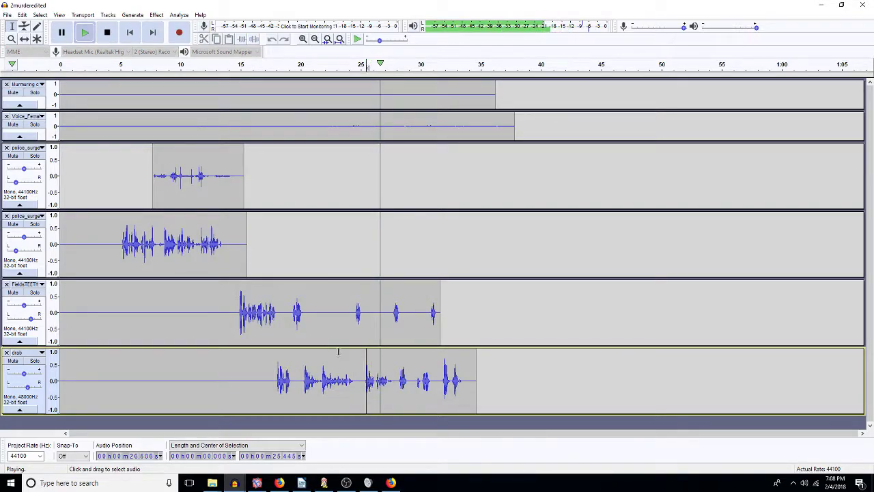
key(space)
click(395, 387)
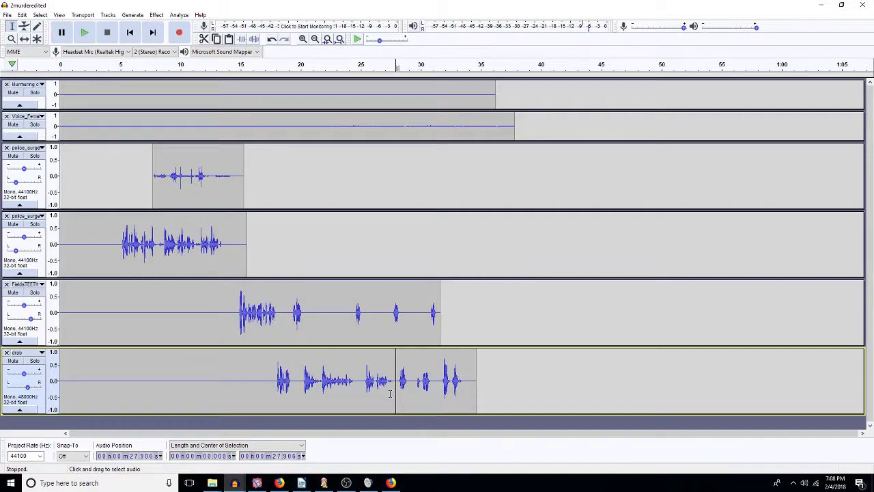
- Duplicate the FieldsTEETH line from about 27.3 to 28.4 s onto its own track and delete the duplicate's audio, leaving an empty track
drag(388, 329, 401, 333)
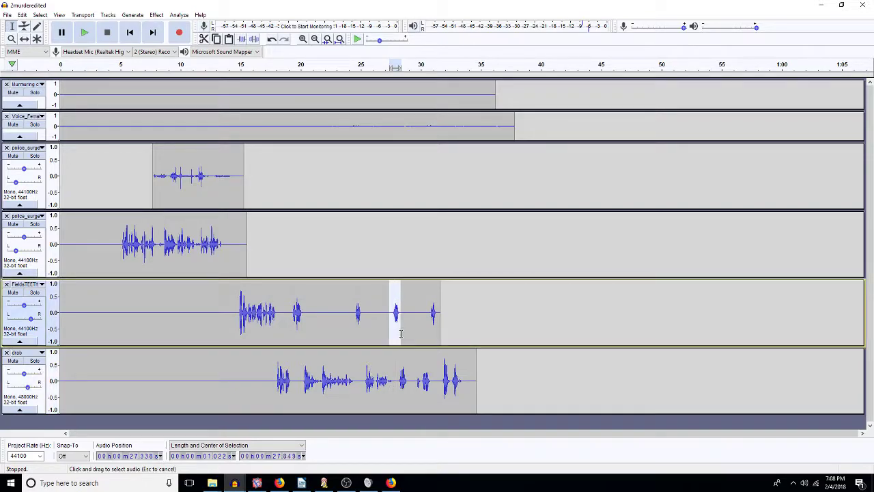
key(ctrl+d)
scroll(394, 334, down, 3)
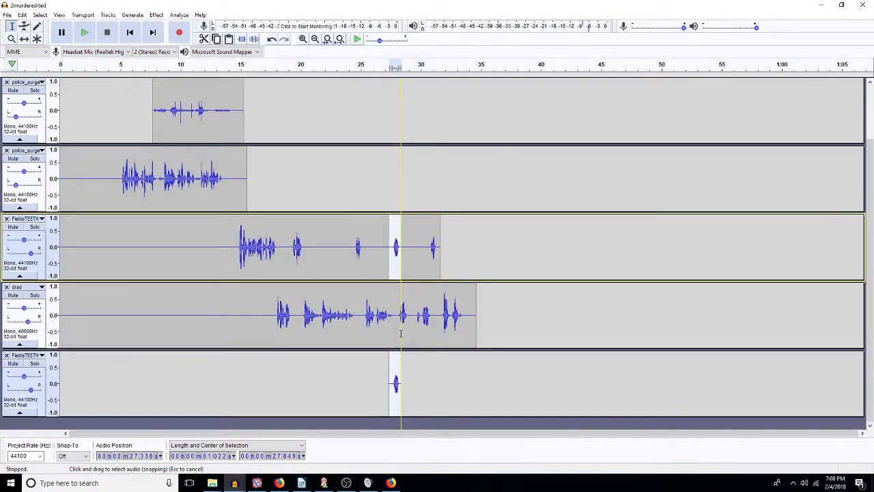
click(394, 380)
double_click(393, 380)
key(Delete)
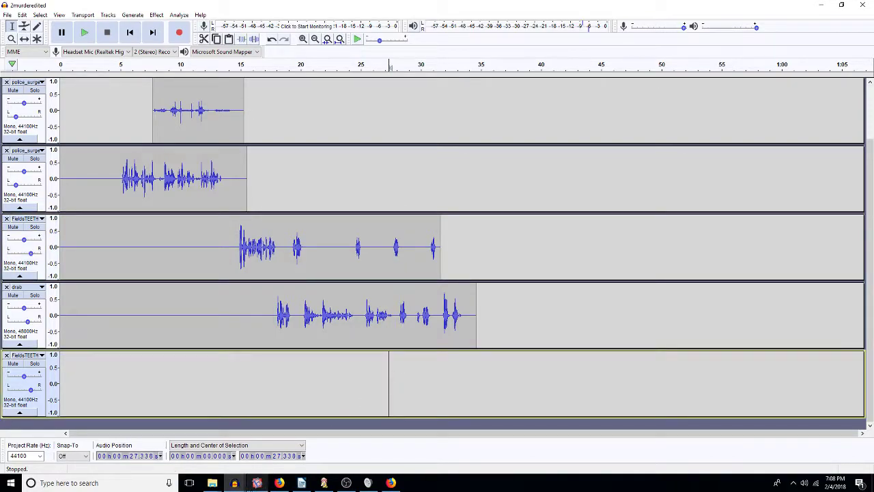
- In the BEDMAKING, BLANKET ON project, move the FOLEY track below the Murmuring track and shift its clip to start at about 1.6 s
mouse_move(235, 485)
click(605, 453)
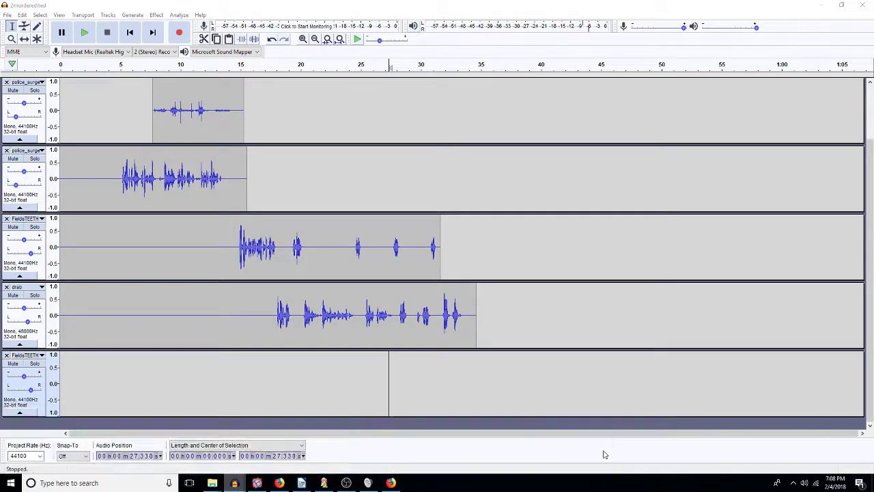
click(142, 154)
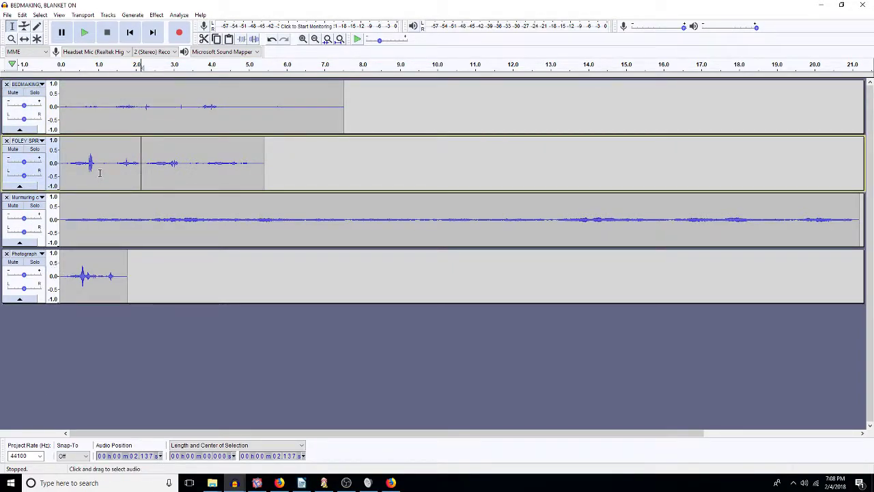
click(41, 198)
click(30, 220)
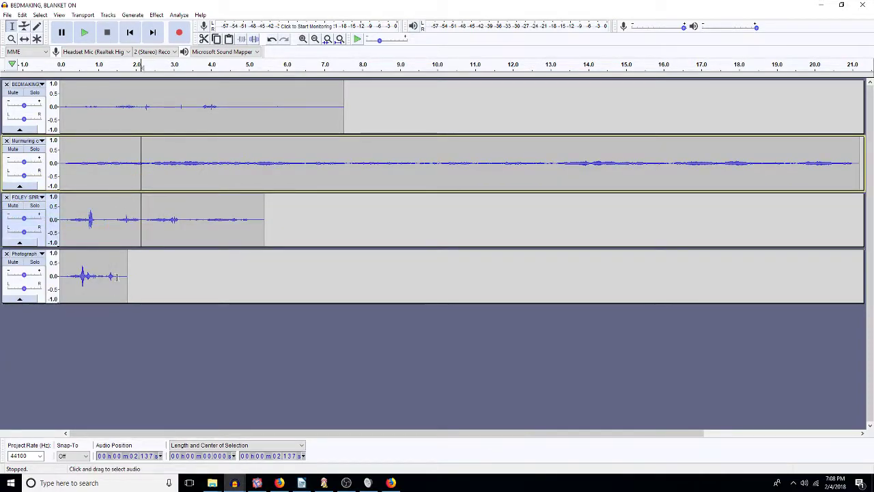
click(139, 277)
click(24, 39)
drag(86, 219, 147, 220)
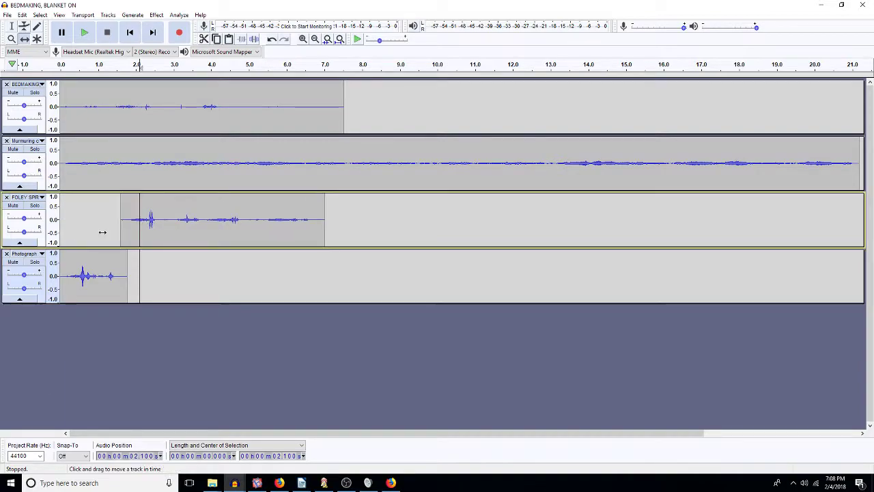
click(9, 26)
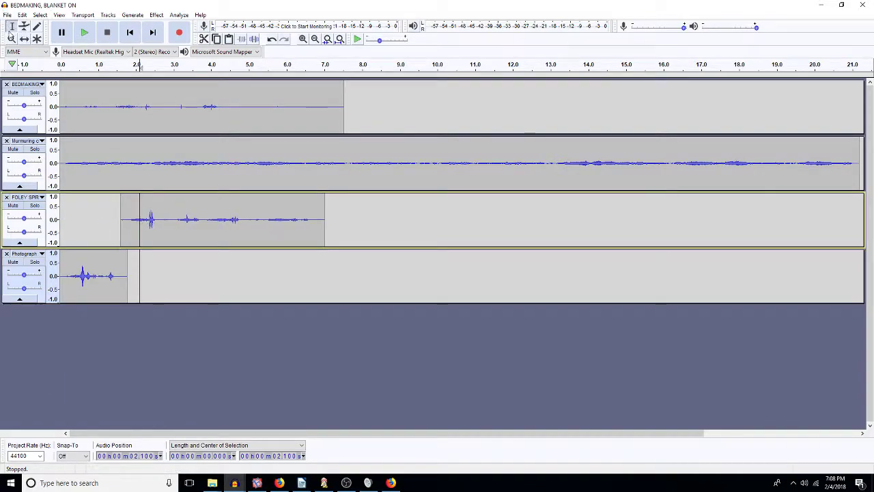
- Solo and listen to the Photograph track and delete the clip's end from about 0.97 s onward
double_click(86, 281)
click(34, 263)
key(space)
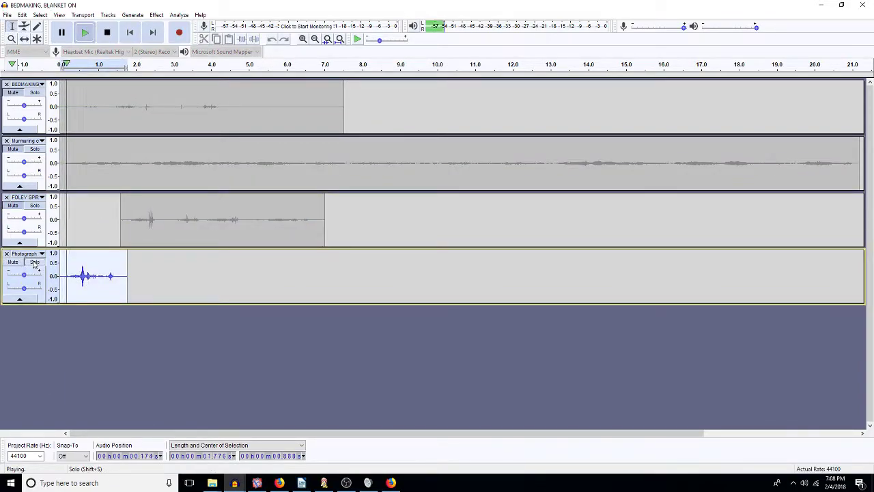
click(97, 276)
key(space)
key(space)
drag(97, 277, 126, 280)
key(Delete)
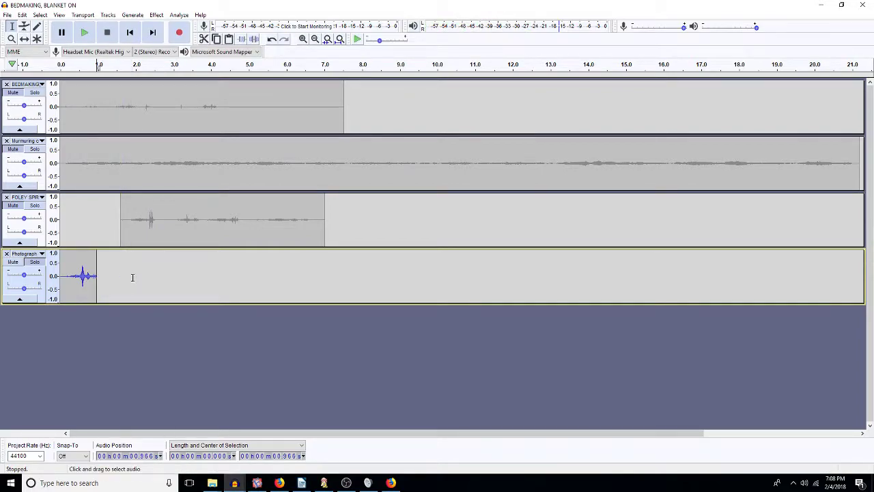
- In 2murderedited, paste the trimmed Photograph clip at about 27.3 s on the empty FieldsTEETH track and duplicate the drab line from about 27.8 to 29 s
click(235, 483)
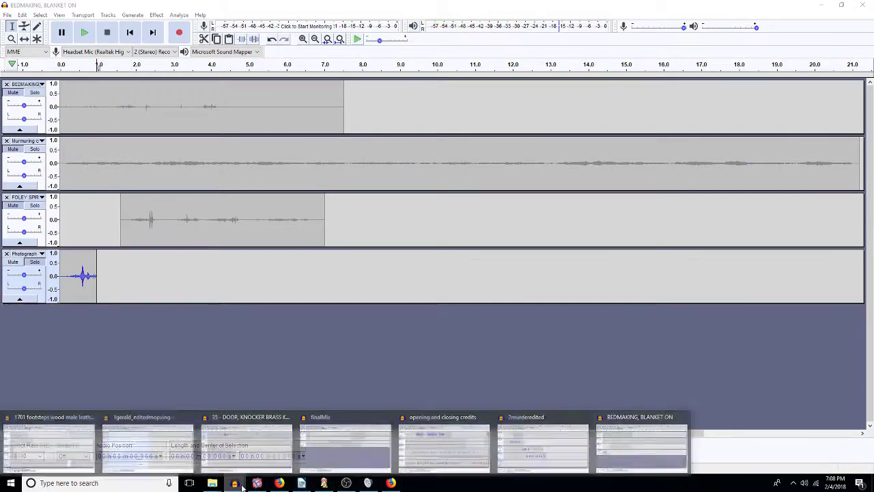
click(543, 444)
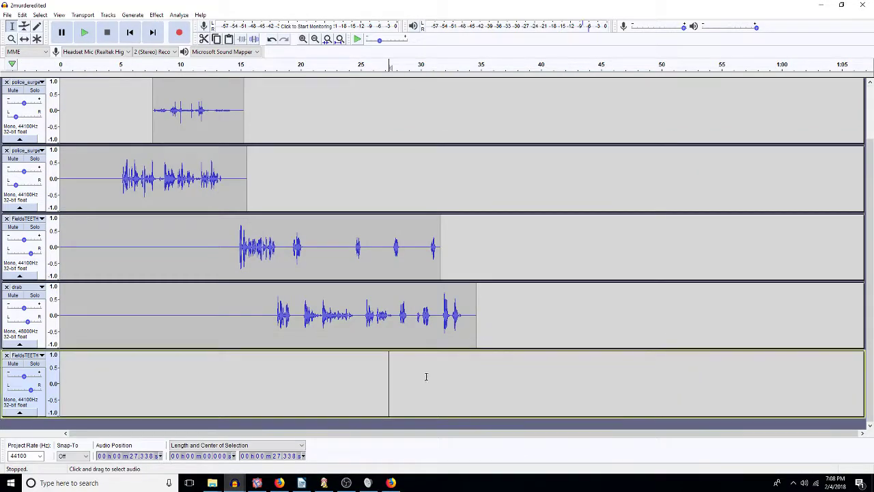
drag(389, 360, 400, 360)
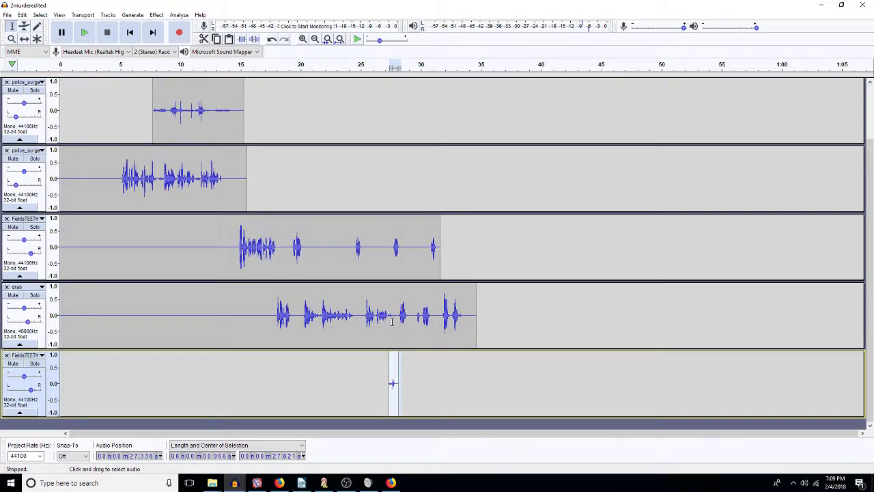
drag(394, 322, 407, 322)
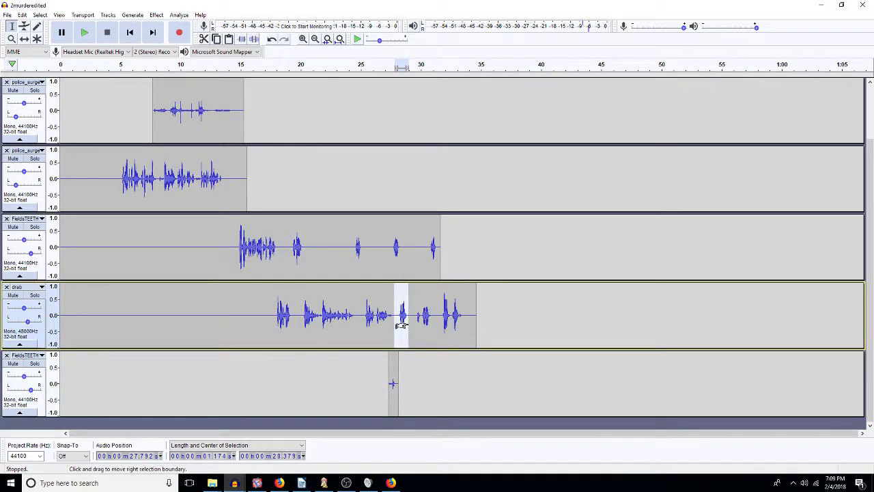
key(ctrl+d)
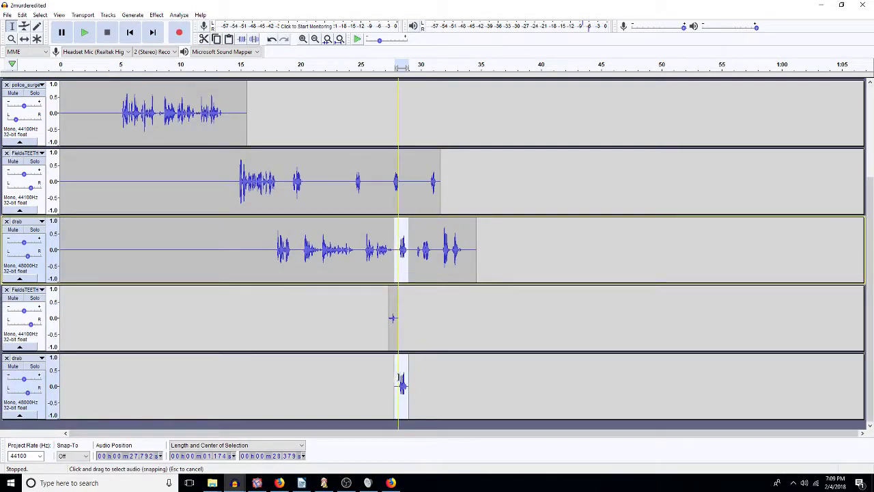
- Replace the duplicated drab audio with the FOLEY clip from the BEDMAKING, BLANKET ON project and delete the clip's loud opening, about 1.3 s
click(235, 482)
click(623, 458)
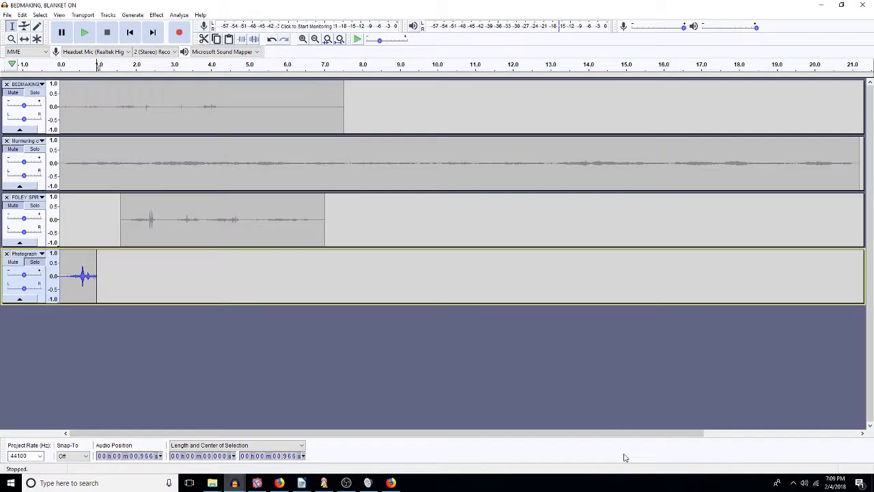
double_click(213, 206)
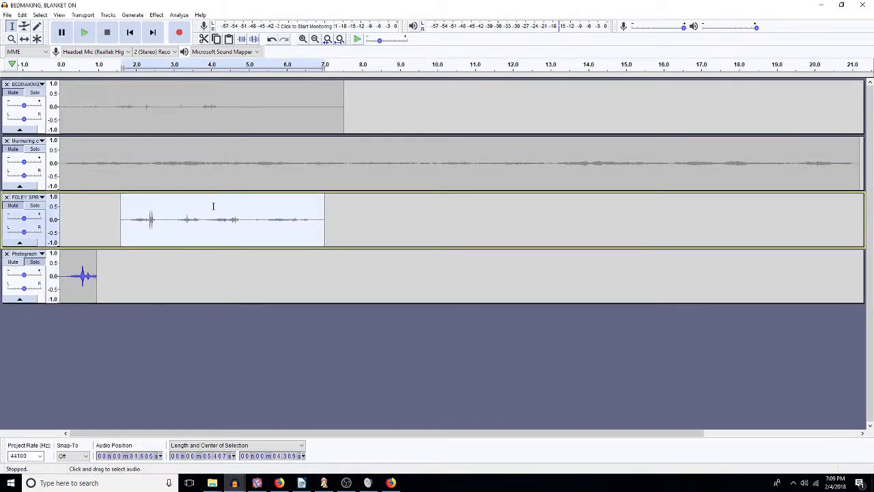
click(821, 5)
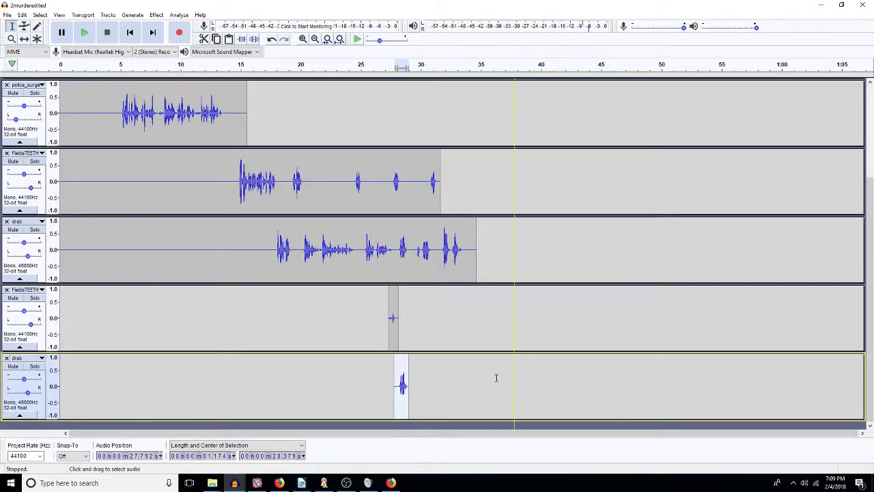
key(ctrl+v)
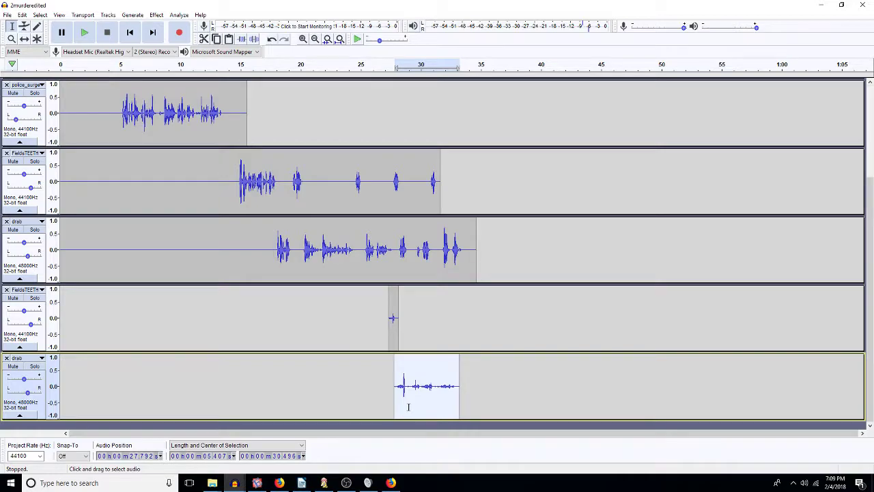
drag(407, 392, 392, 399)
key(Delete)
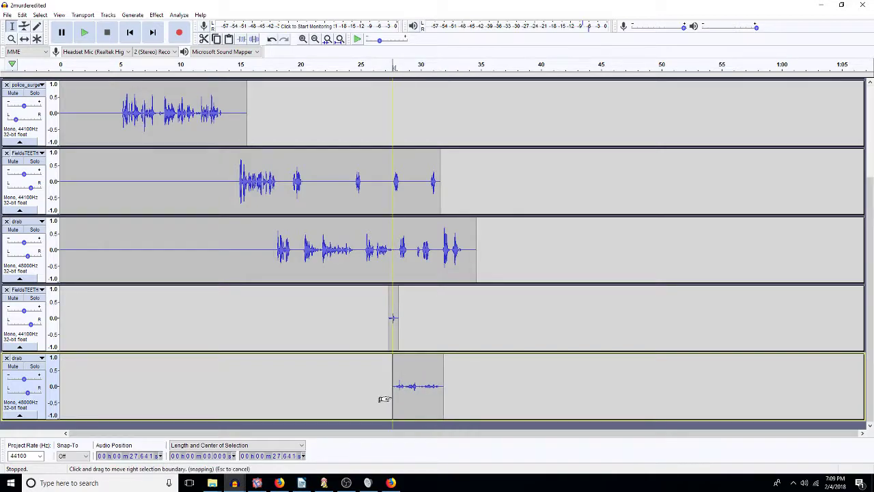
- Copy about 1 s of silence from the FieldsTEETH track and insert it at about 28 s on drab and 30 s on FieldsTEETH
drag(382, 198, 370, 197)
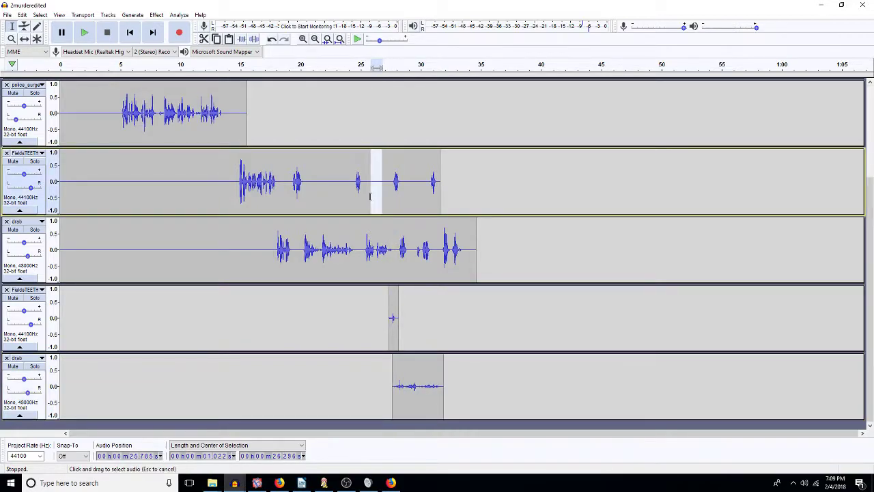
click(396, 248)
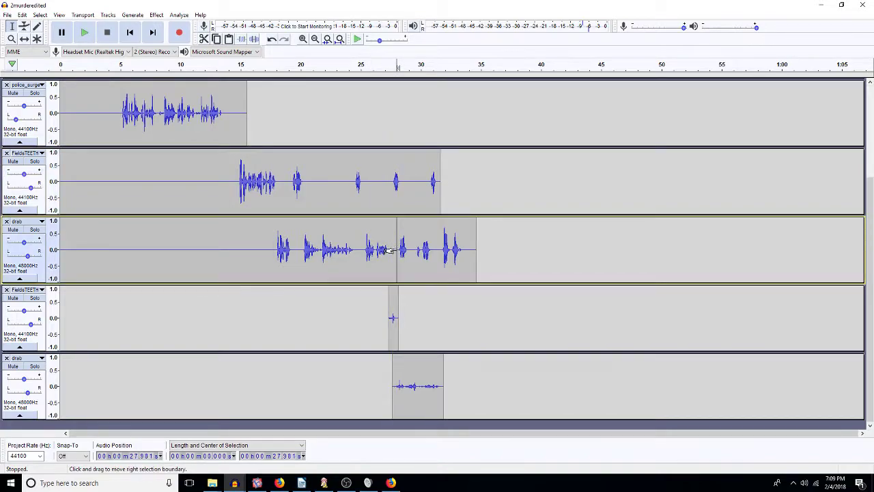
key(ctrl+v)
click(420, 200)
key(ctrl+v)
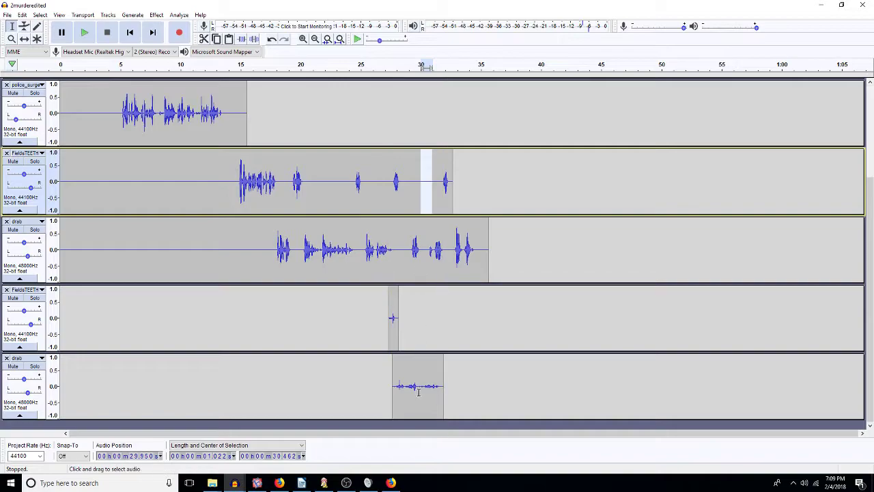
- Delete the end of the FOLEY clip on the lower drab track from about 29.9 s and play the scene from the start
drag(420, 387, 444, 387)
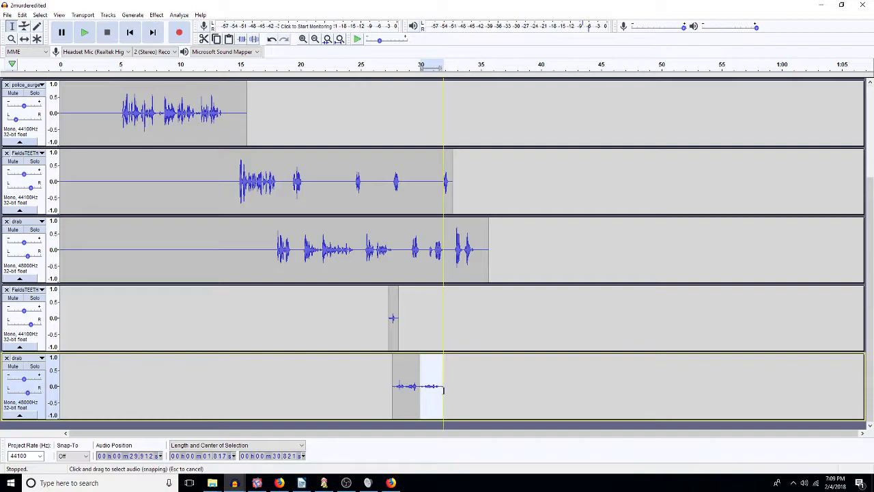
key(Delete)
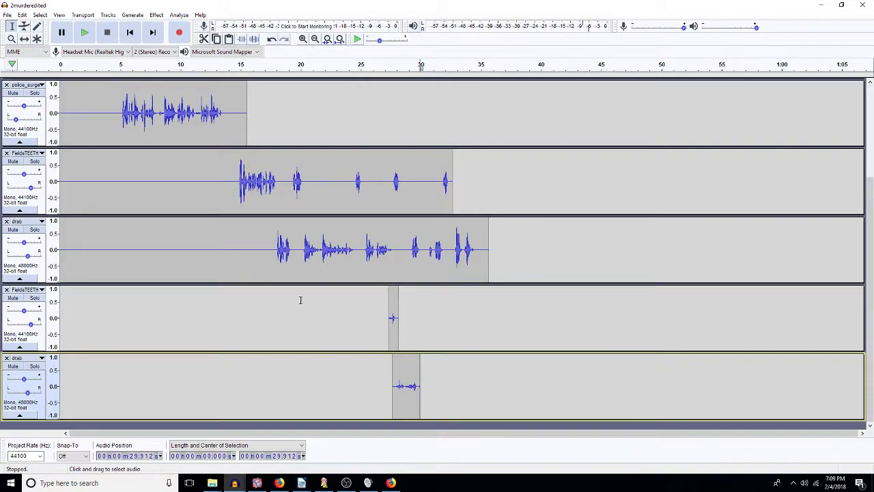
key(space)
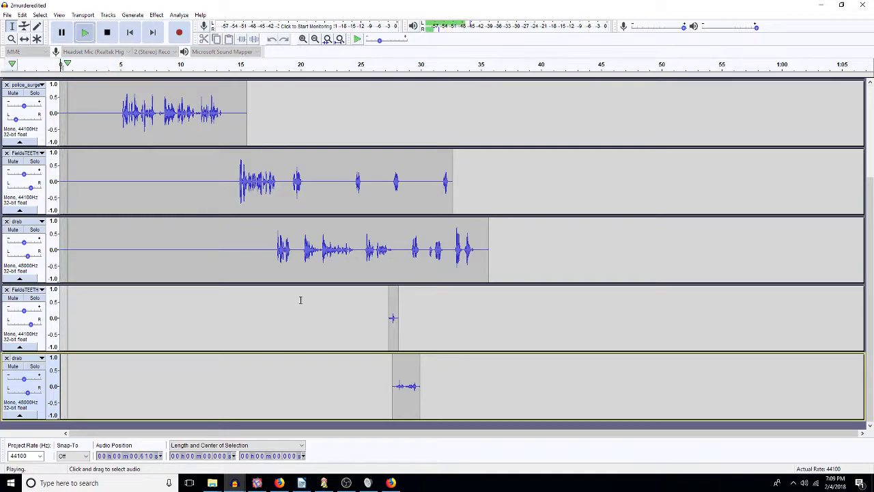
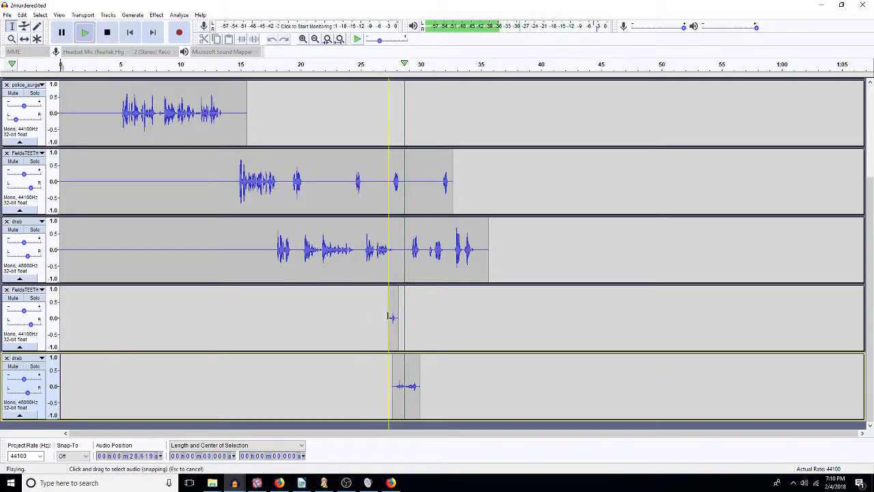
key(space)
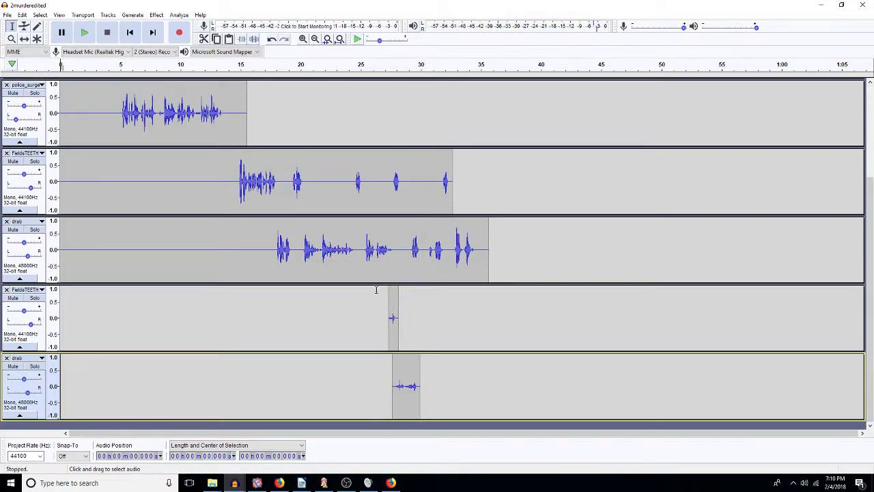
- Select the Photograph and FOLEY clips on the two effects tracks and shift them together about 2.5 s later
click(419, 400)
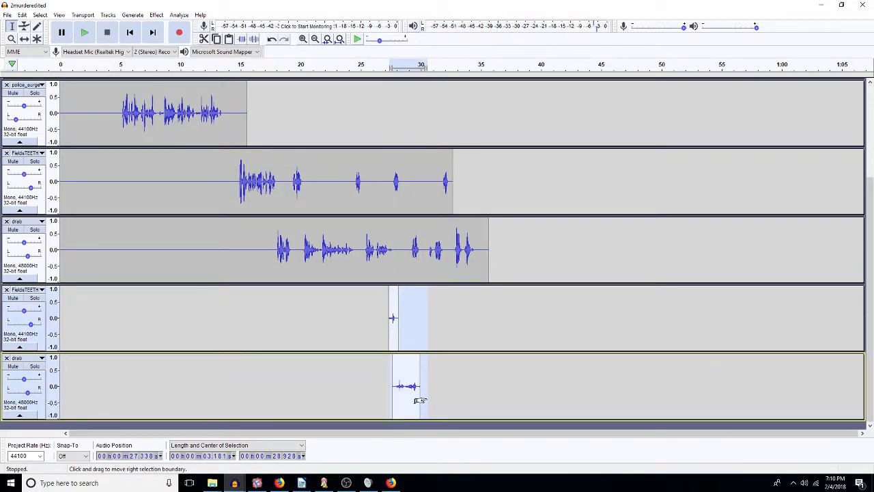
key(F5)
drag(401, 377, 432, 370)
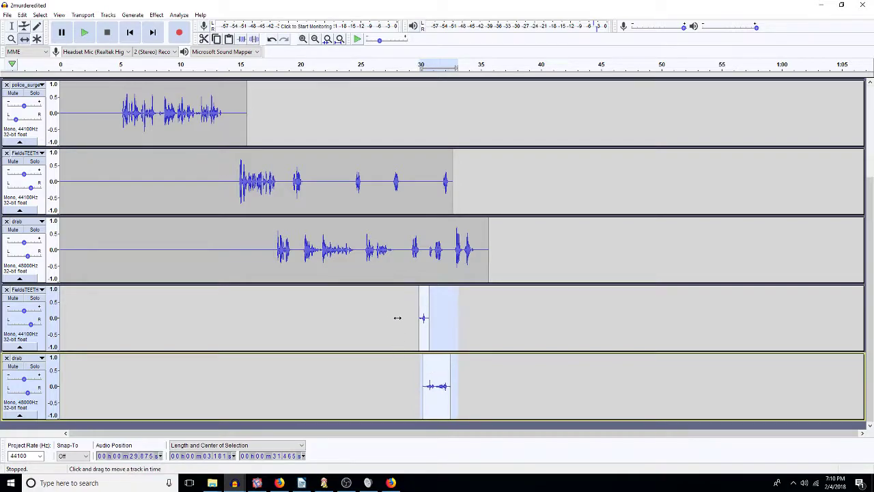
key(F1)
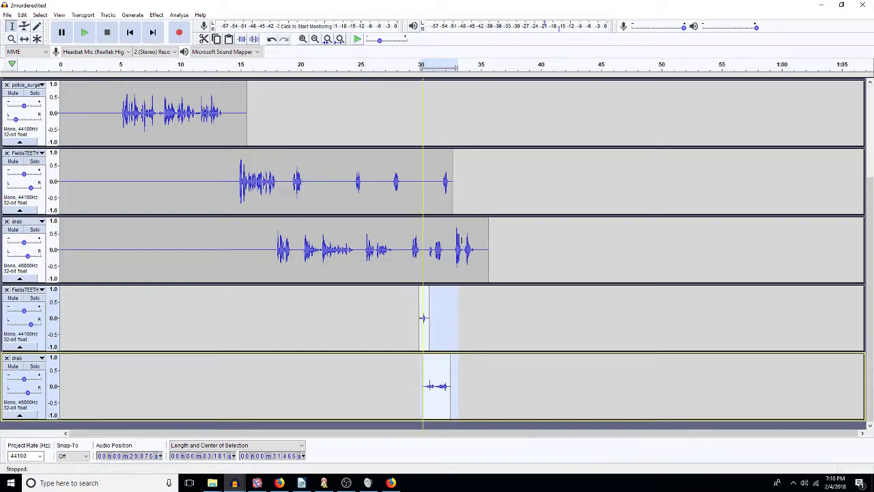
- Cut about 0.72 s of silence at 28.2 s on the dialogue drab track and reinsert it at about 29.4 s, after the short line
drag(407, 243, 399, 243)
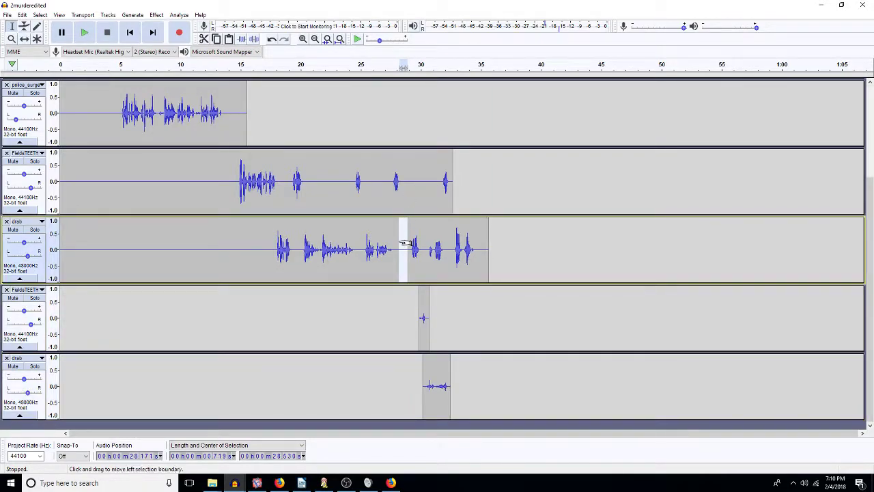
key(Delete)
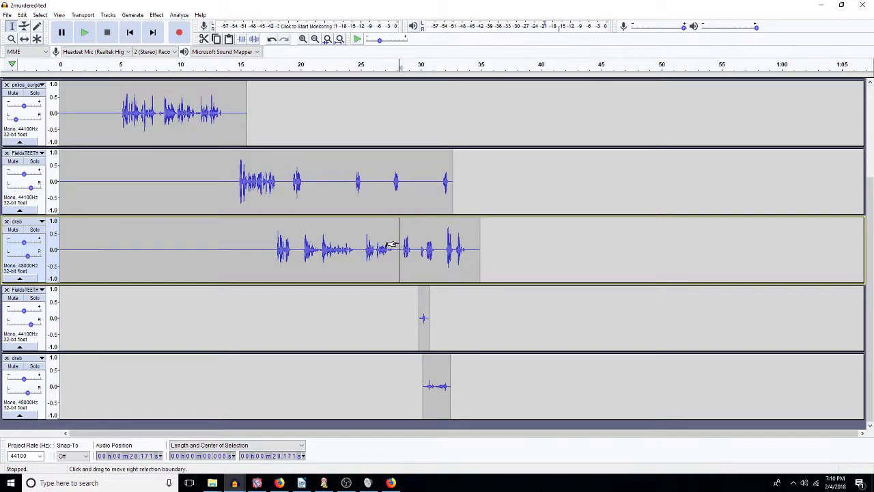
click(413, 250)
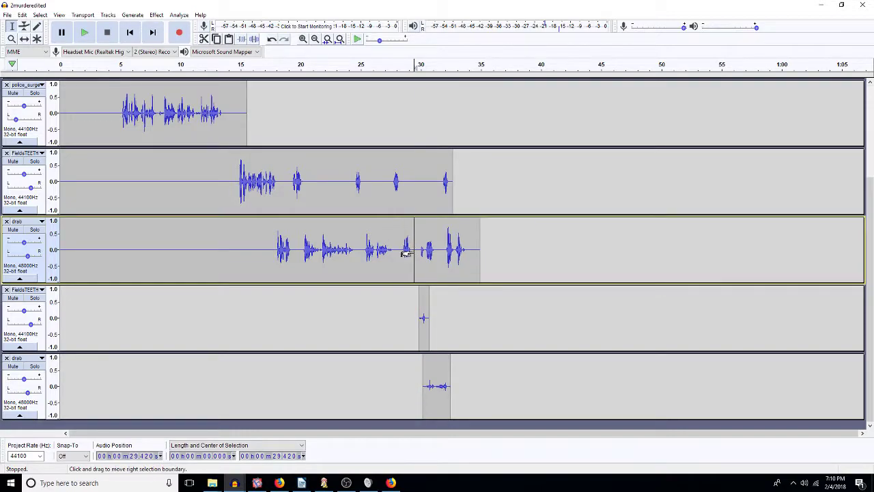
key(ctrl+z)
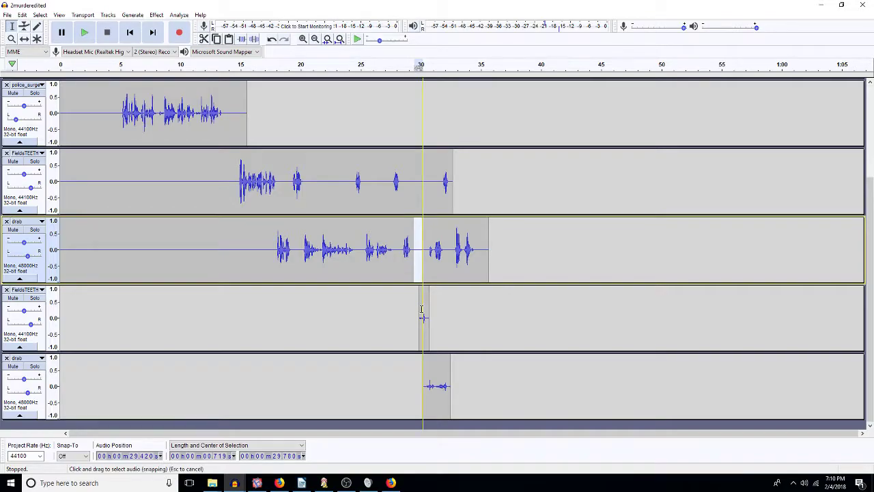
- Move the Photograph clip to about 29.1 s and the FOLEY clip to about 29.6 s, and listen from about 26.5 s
click(379, 308)
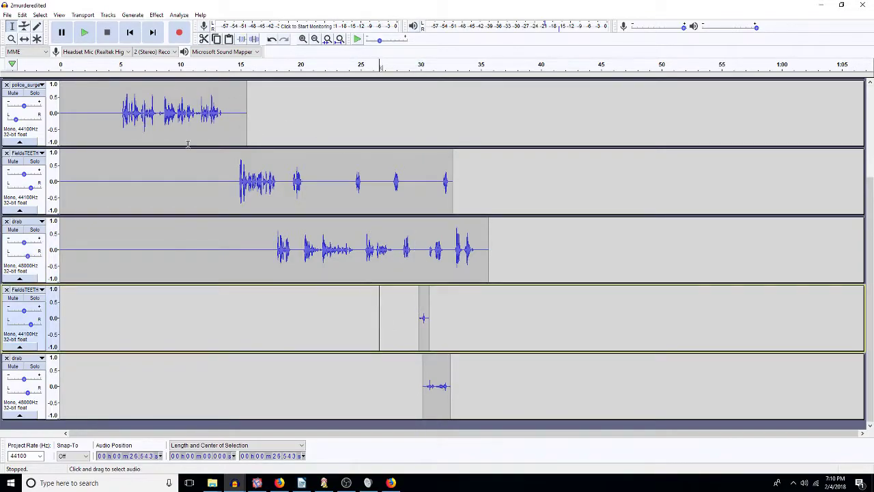
key(F5)
drag(423, 317, 415, 318)
drag(430, 386, 424, 385)
key(space)
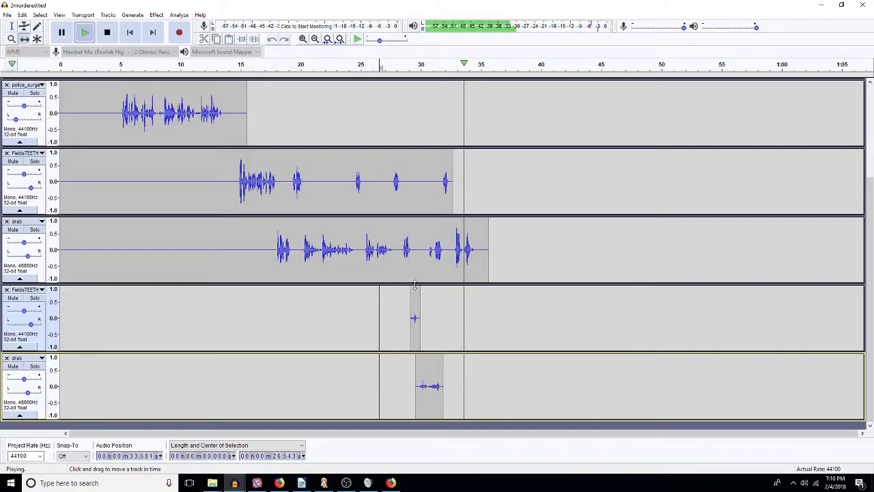
key(space)
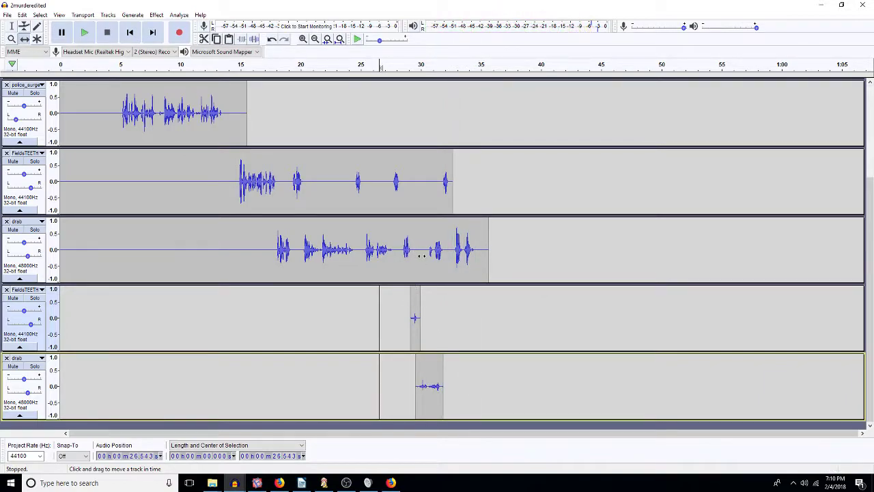
- Insert the 0.72 s of silence at about 29.7 s on both the FieldsTEETH and drab dialogue tracks and listen from about 29.4 s
key(F1)
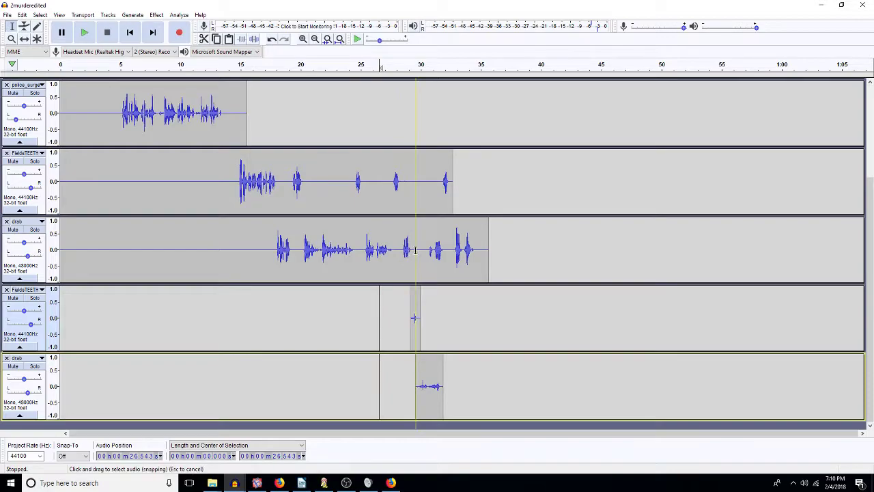
click(417, 253)
key(shift+Up)
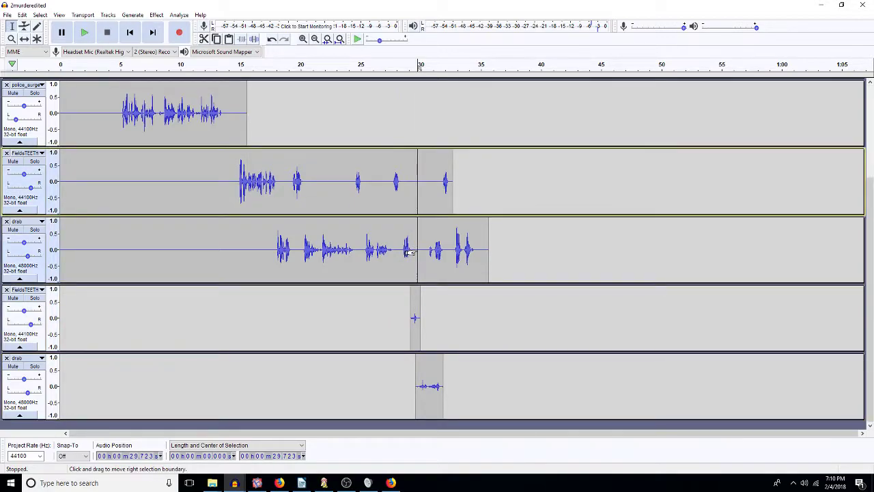
key(ctrl+v)
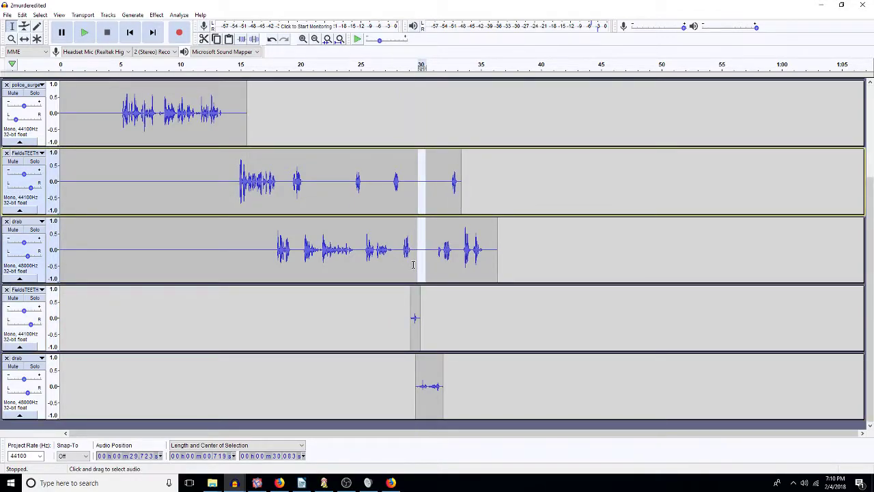
click(414, 267)
key(space)
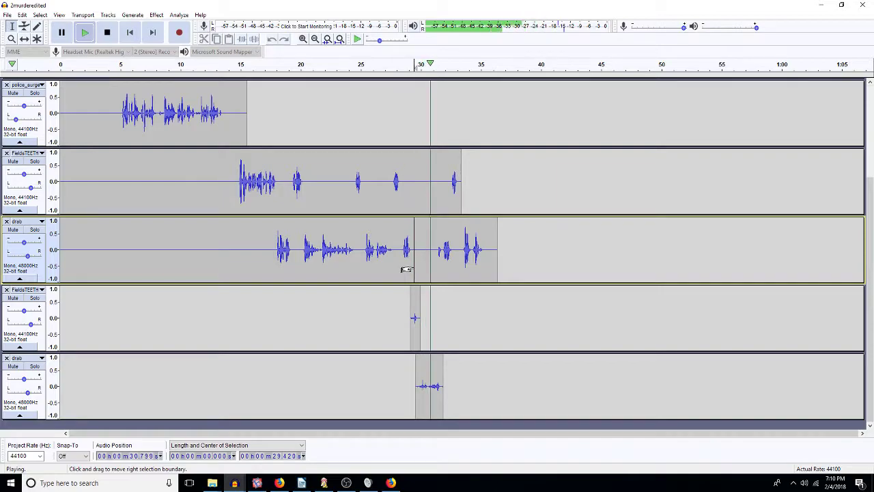
key(space)
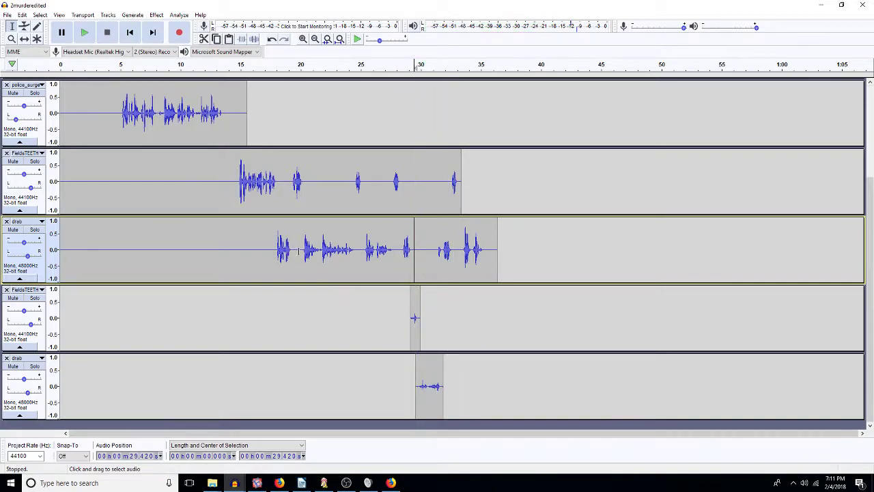
- Check the FieldsTEETH line at about 19.3 s, and insert 0.72 s of silence at about 20.6 s there and 19.7 s on drab
click(293, 203)
key(space)
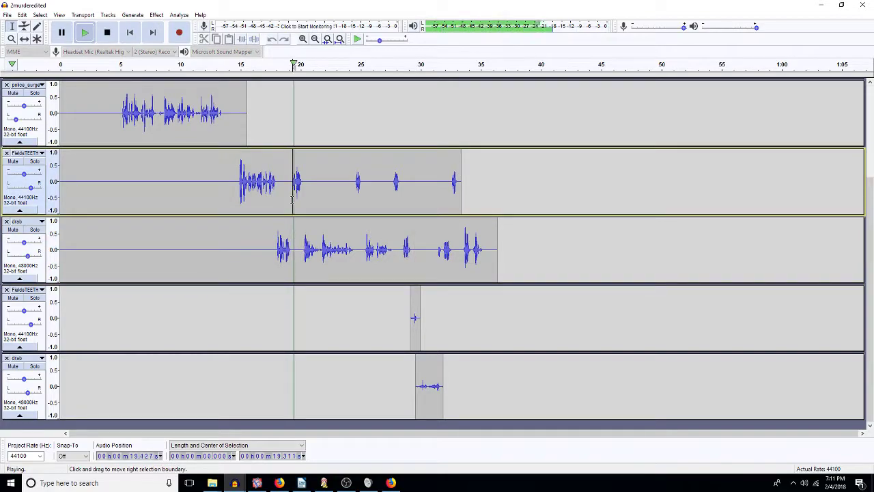
key(space)
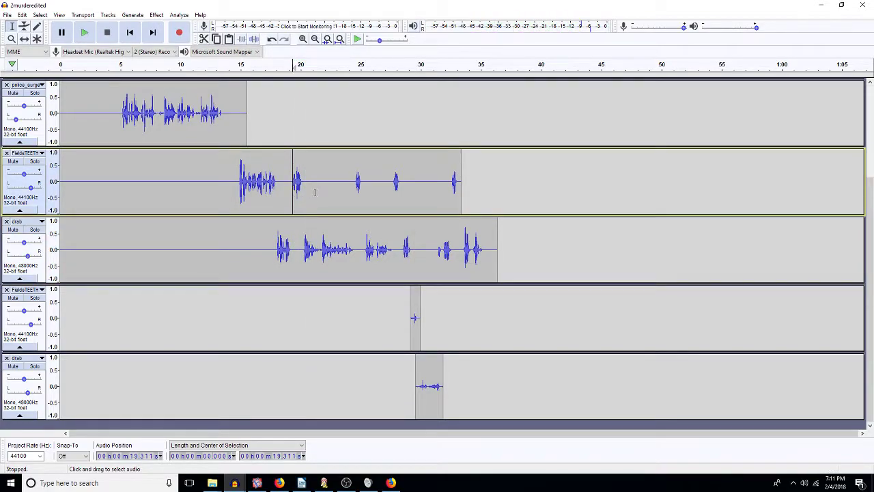
click(307, 194)
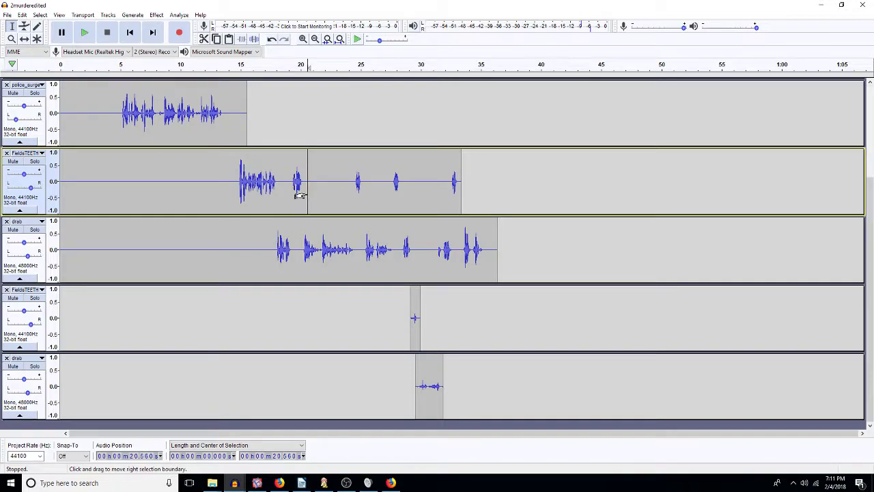
key(ctrl+v)
click(296, 247)
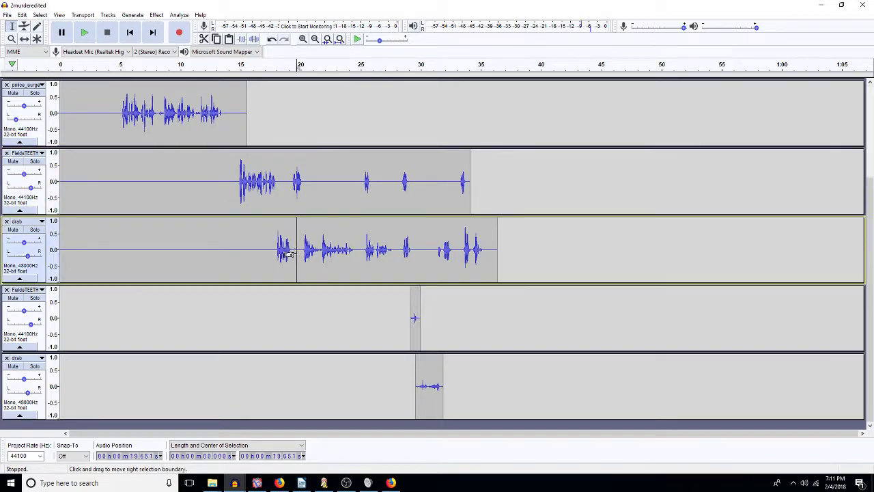
key(ctrl+v)
- Insert 0.72 s of silence at the start of the Photograph and FOLEY clips and listen from about 17.5 s
click(416, 320)
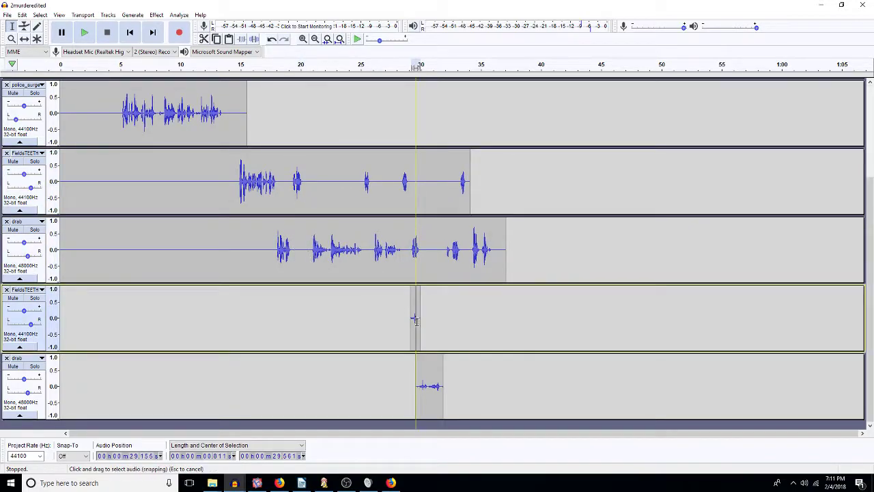
key(ctrl+v)
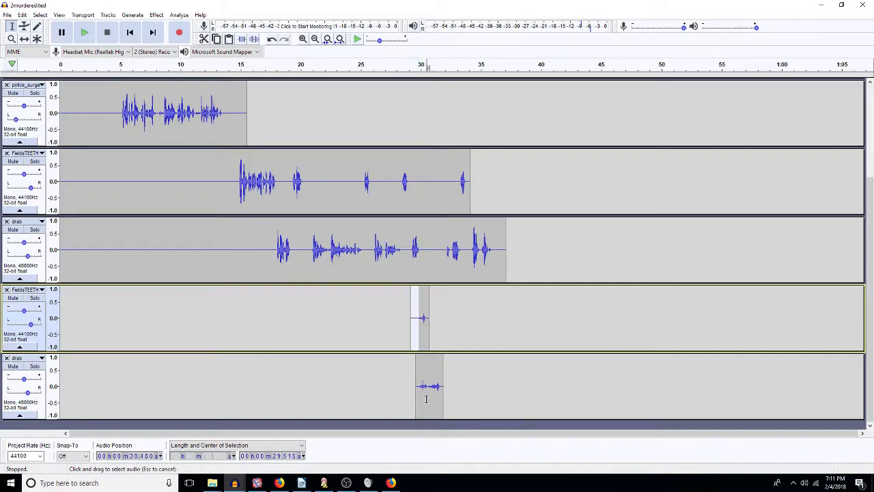
click(416, 394)
key(ctrl+v)
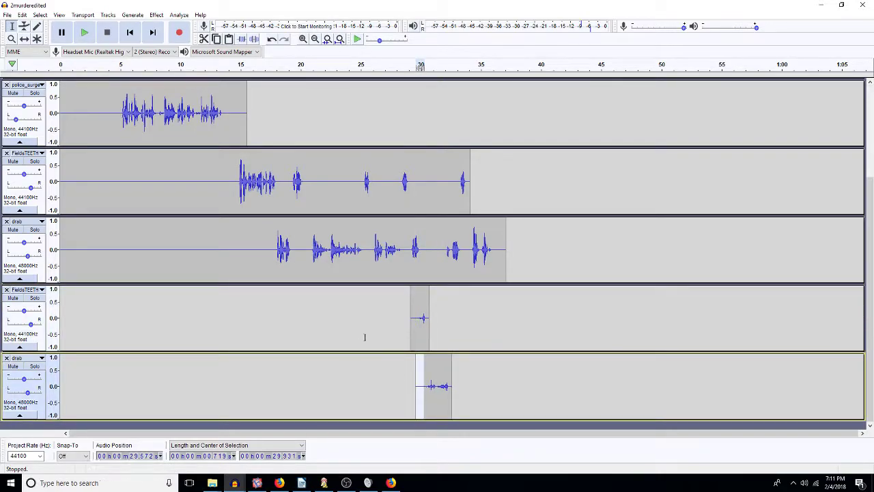
click(271, 307)
key(space)
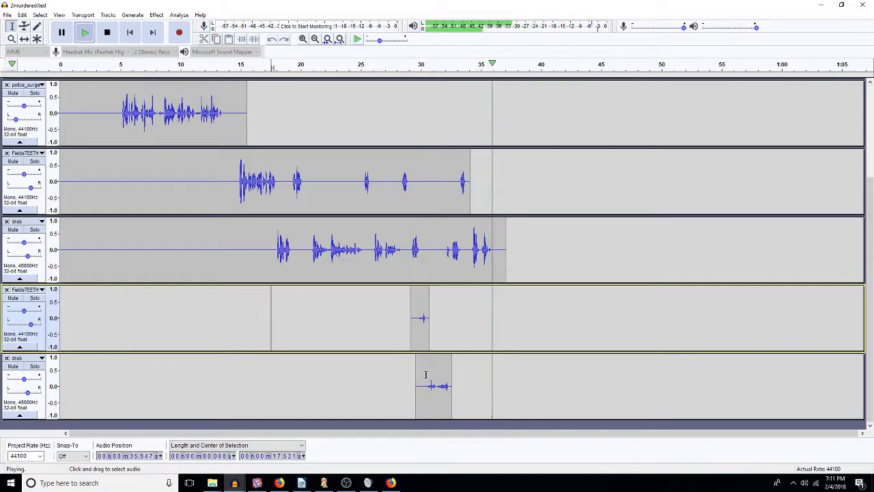
key(space)
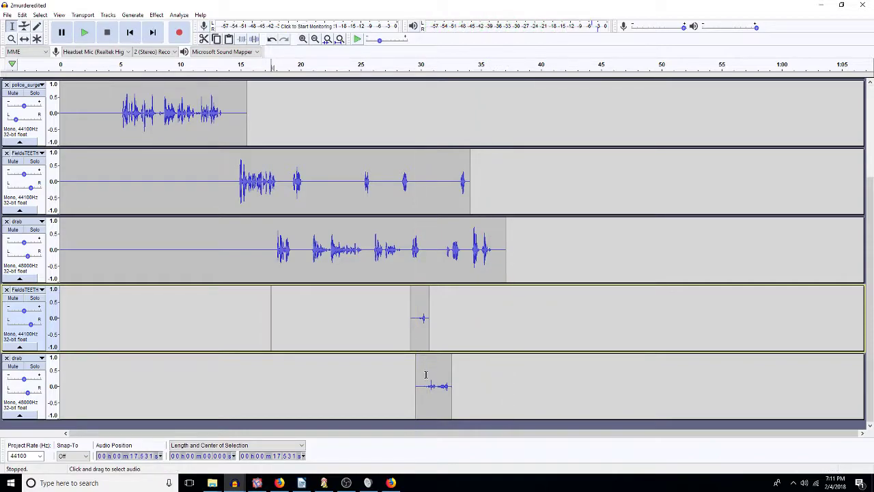
- Amplify both effects tracks by -1 dB from about 29.6 to 32.6 s and apply a 2000 Hz Low Pass Filter with 6 dB rolloff
double_click(425, 374)
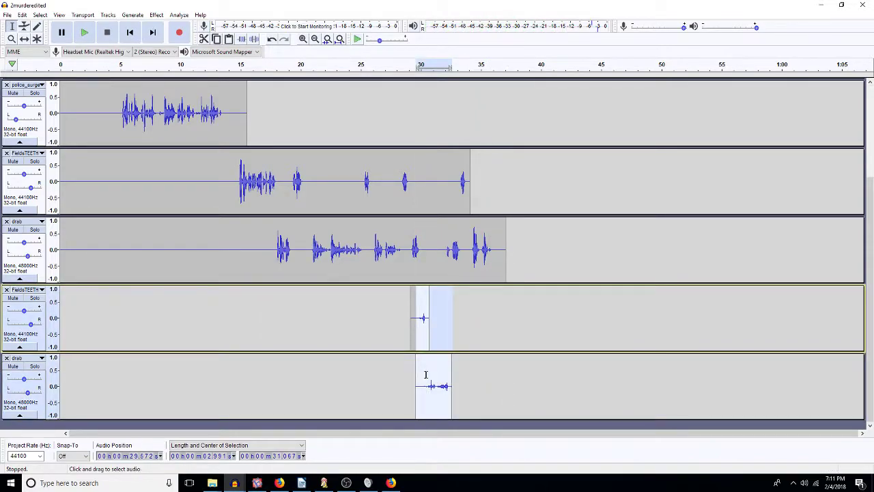
key(ctrl+r)
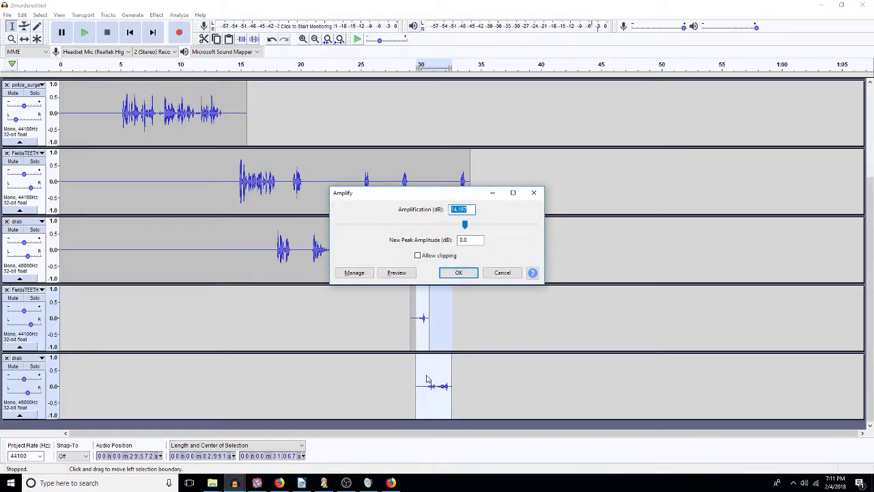
key(BackSpace)
text(-1)
key(Return)
key(ctrl+l)
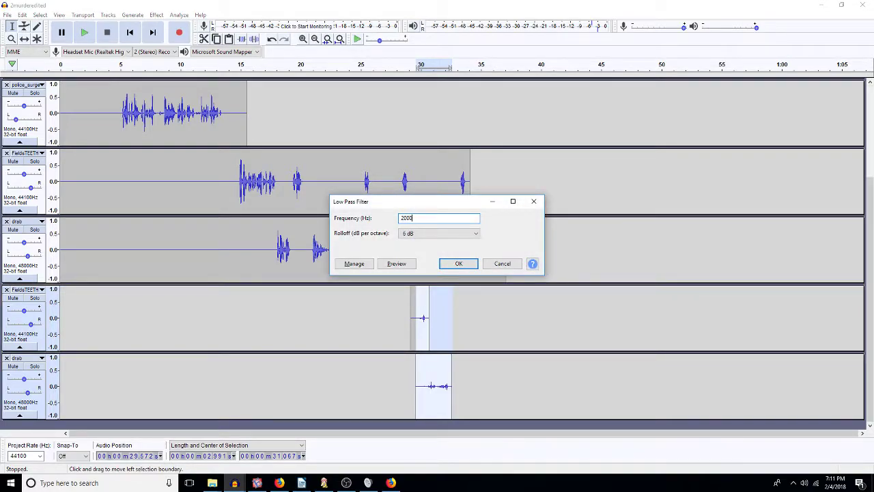
key(Return)
- Delete the stretch after the Photograph clip, about 30.8 to 32.6 s, and listen to the effects from about 28.6 s
drag(430, 343, 452, 341)
key(Delete)
shift+click(403, 319)
key(space)
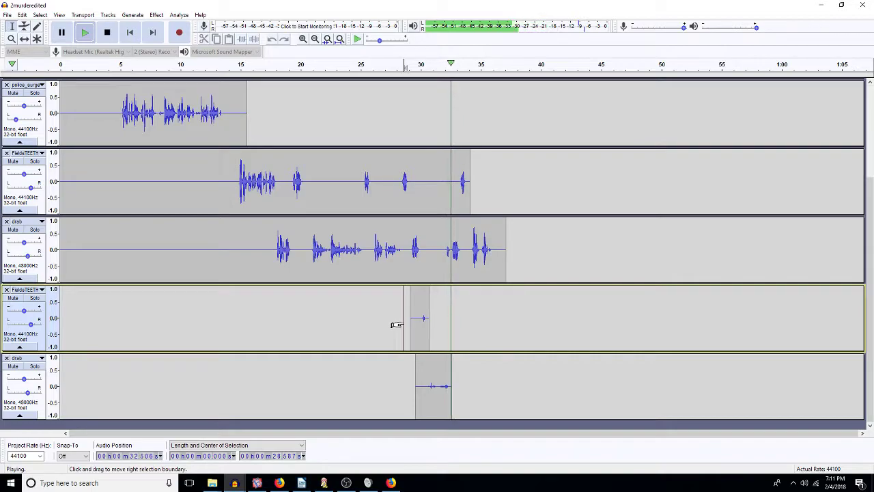
key(space)
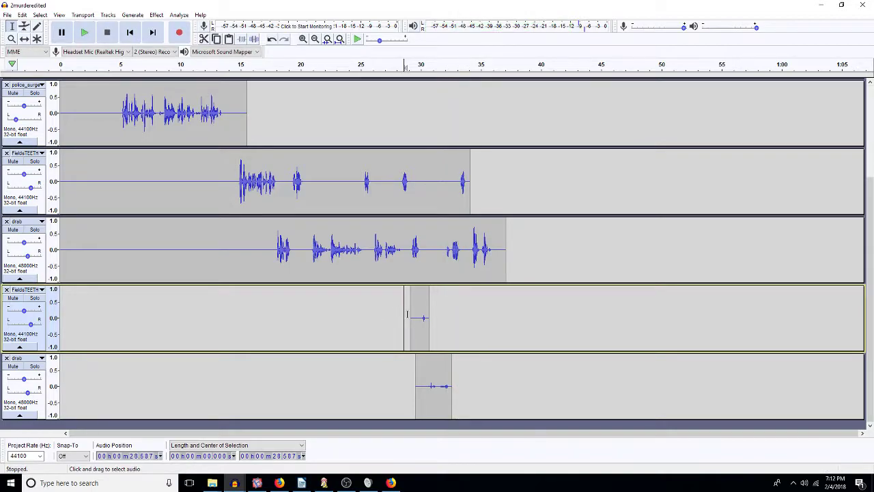
scroll(465, 263, up, 5)
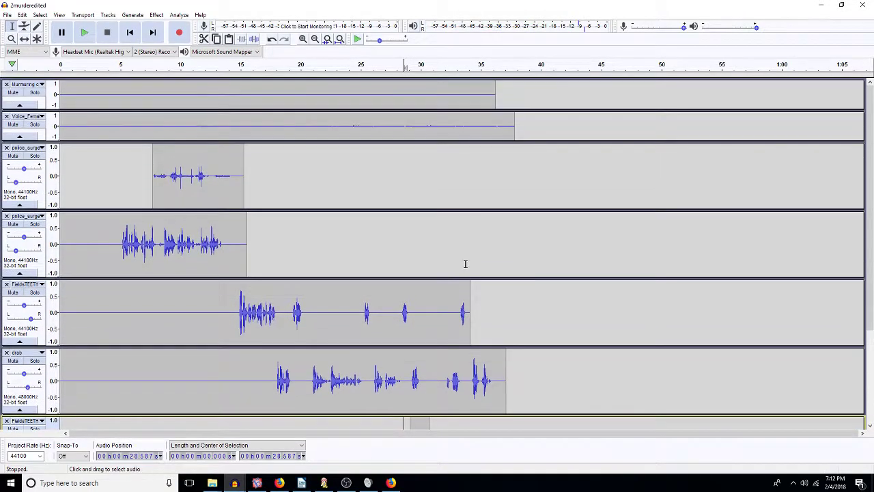
- Shift the Murmuring crowd clip so it starts at about 1.7 s and play the scene's opening
click(293, 98)
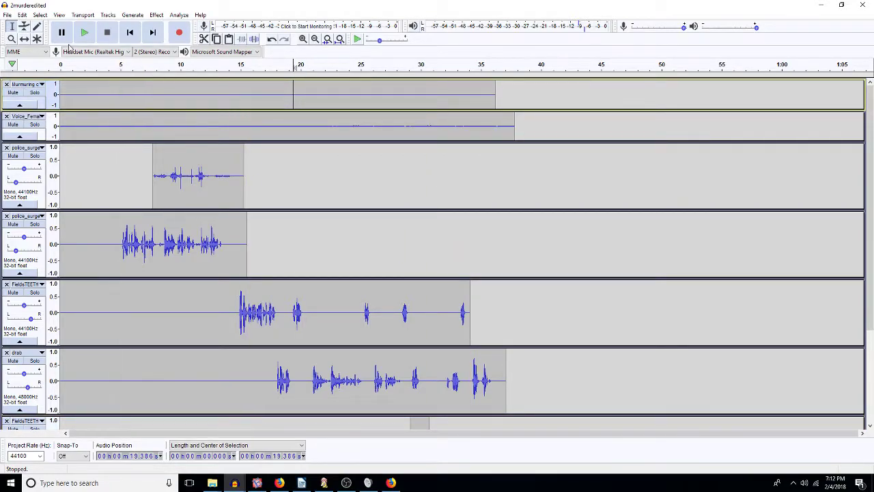
click(24, 39)
drag(103, 92, 123, 95)
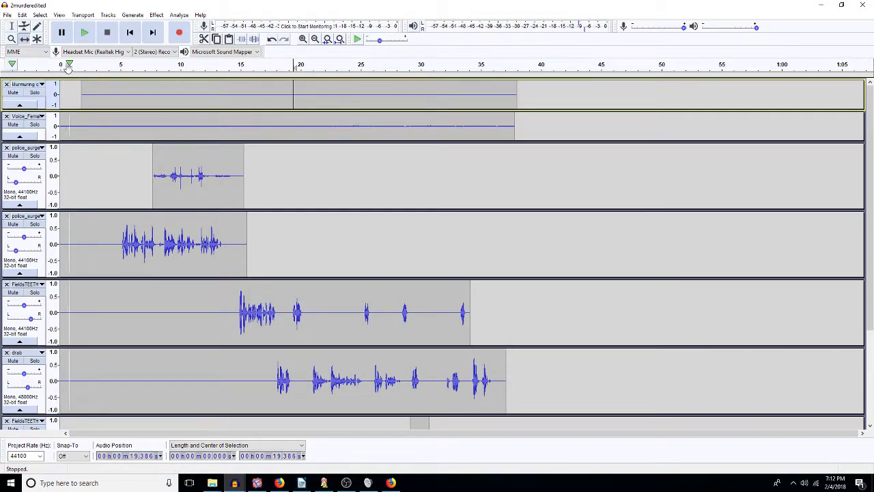
click(11, 27)
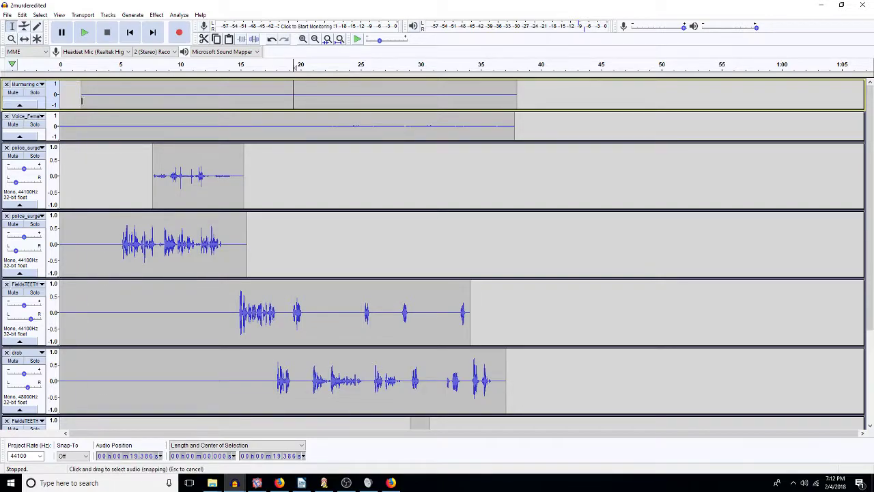
click(459, 266)
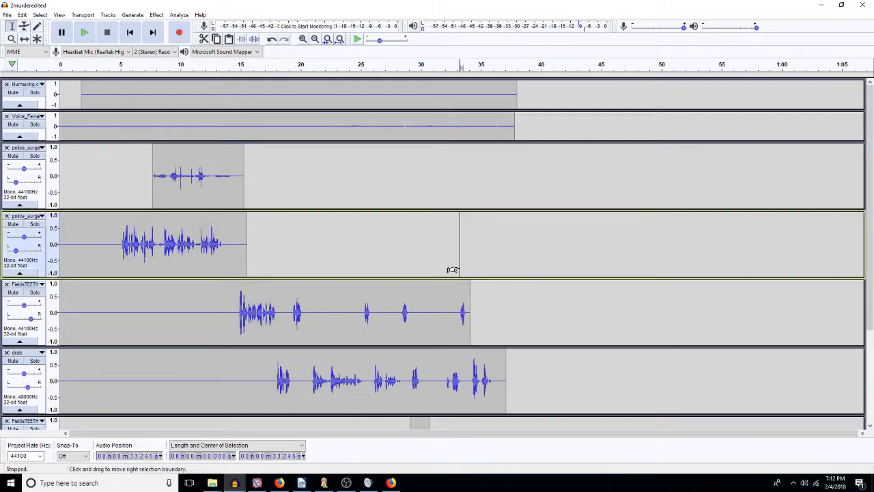
key(space)
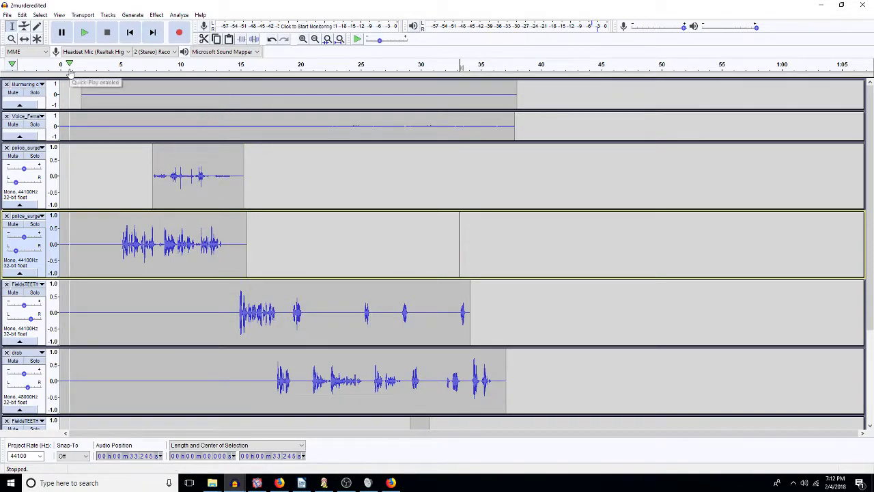
- Extend the Murmuring crowd clip by pasting a copied 2.3 s stretch at about 15.2 s, and shift the Voice_Female clip to start at about 1.5 s
drag(216, 101, 243, 101)
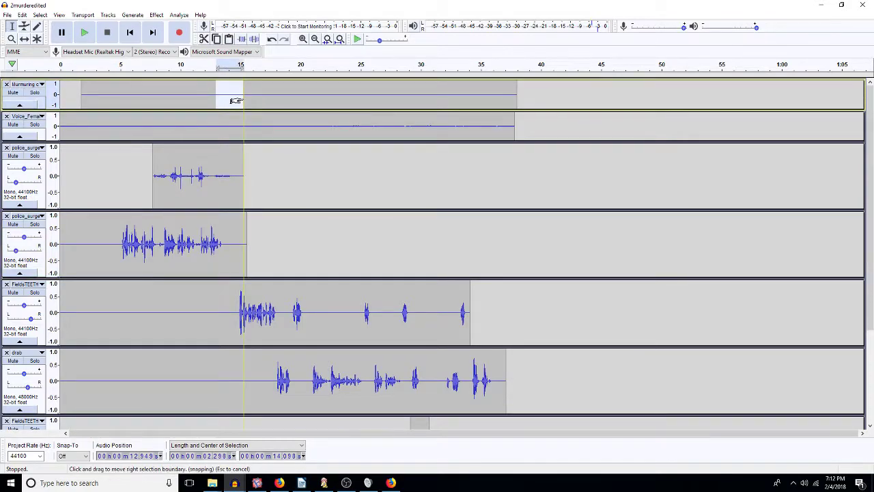
click(243, 101)
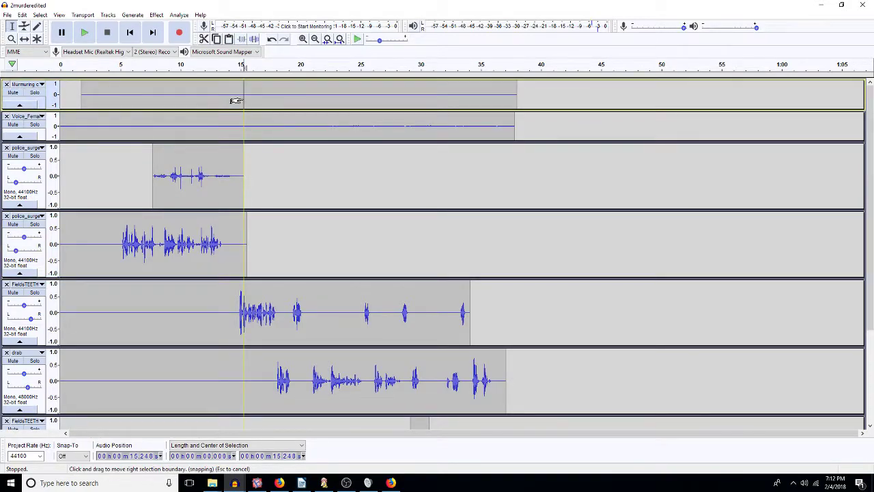
key(ctrl+v)
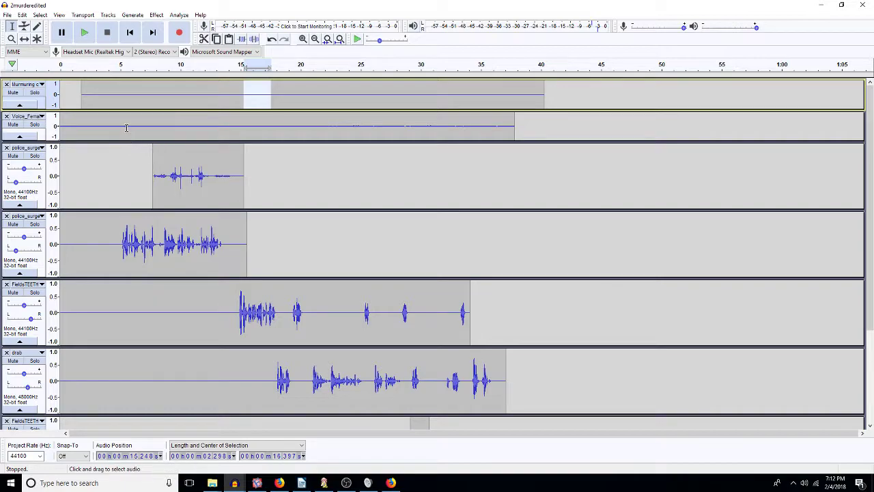
click(24, 39)
drag(105, 131, 126, 123)
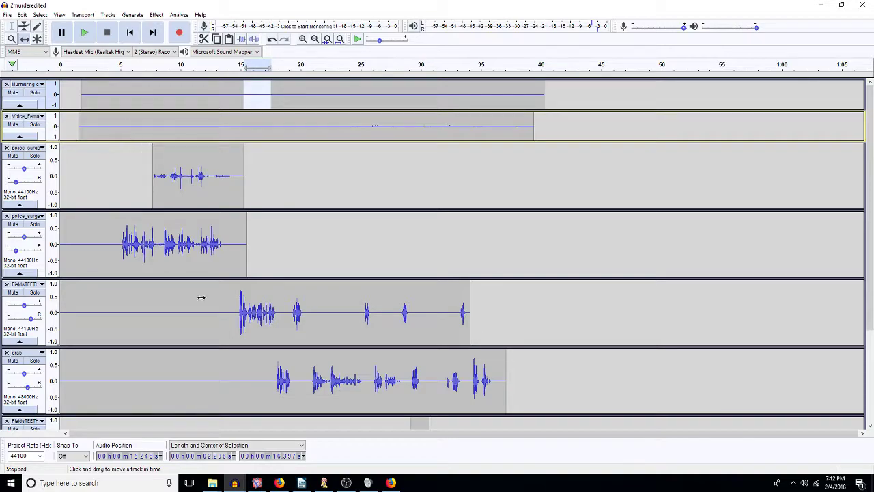
- Fit all tracks vertically, and mix and render the six dialogue and effect tracks below the two ambience tracks into a new track
scroll(203, 296, down, 5)
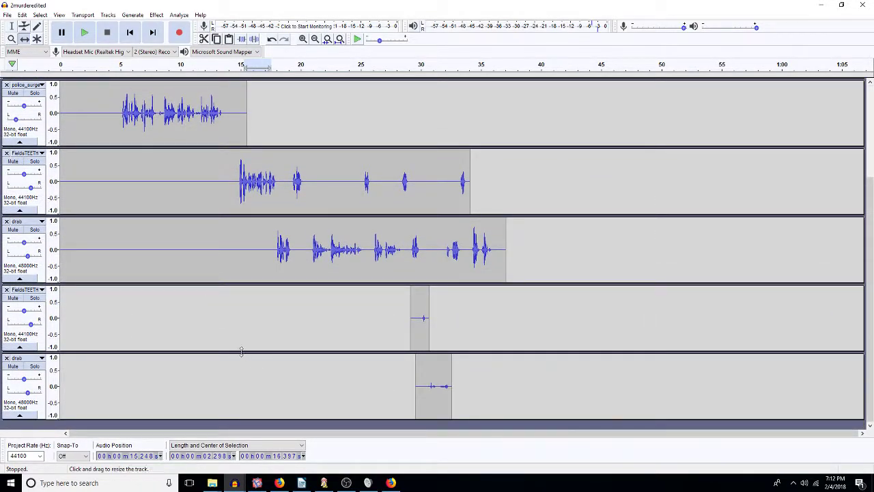
scroll(307, 178, up, 3)
scroll(312, 172, down, 2)
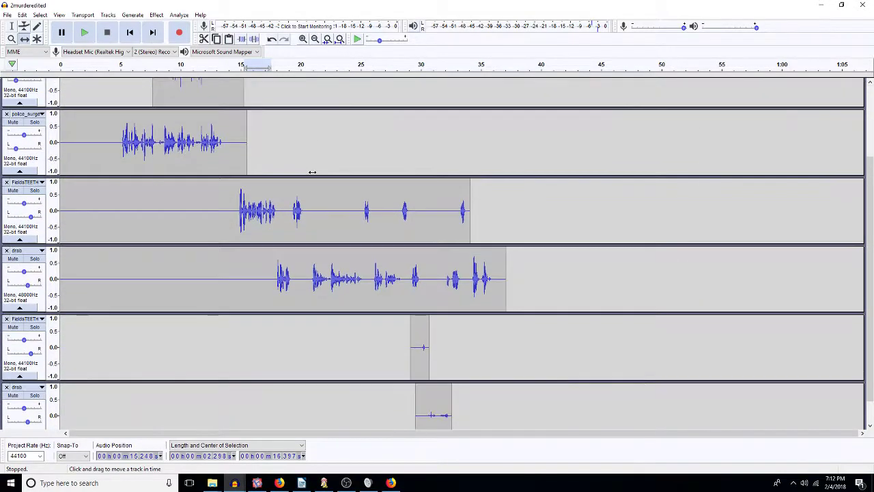
key(ctrl+shift+f)
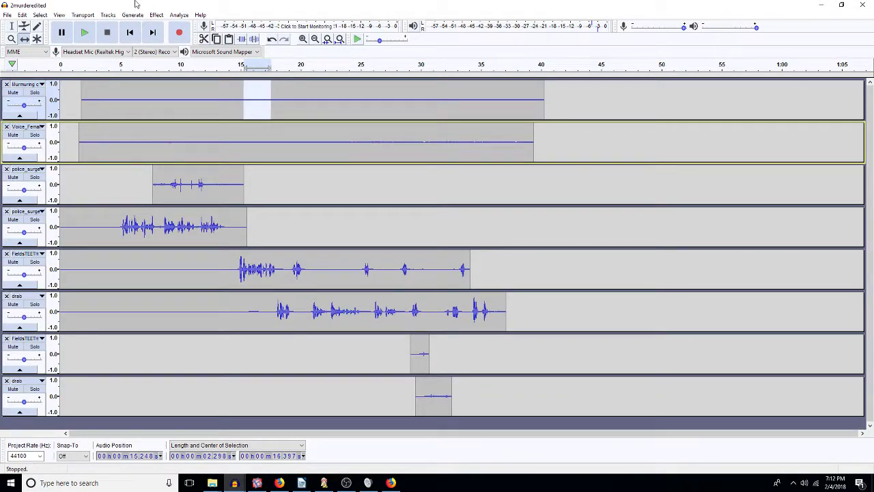
click(10, 26)
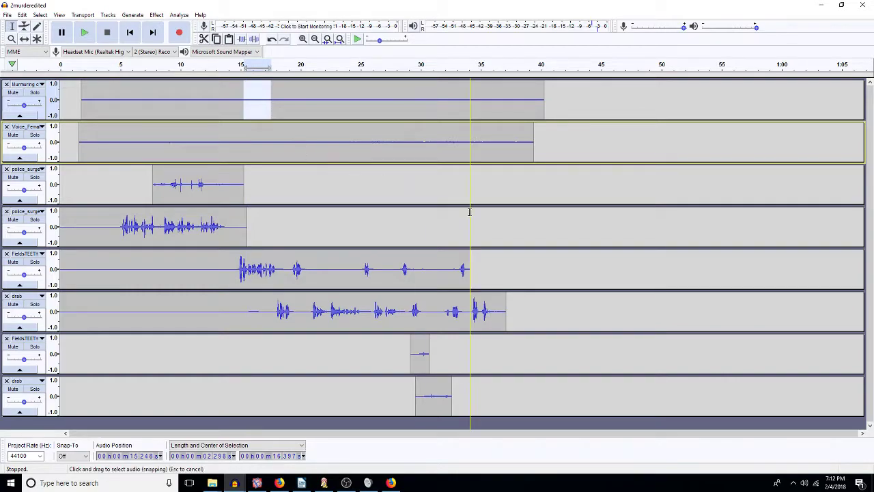
drag(520, 194, 516, 229)
drag(491, 303, 30, 390)
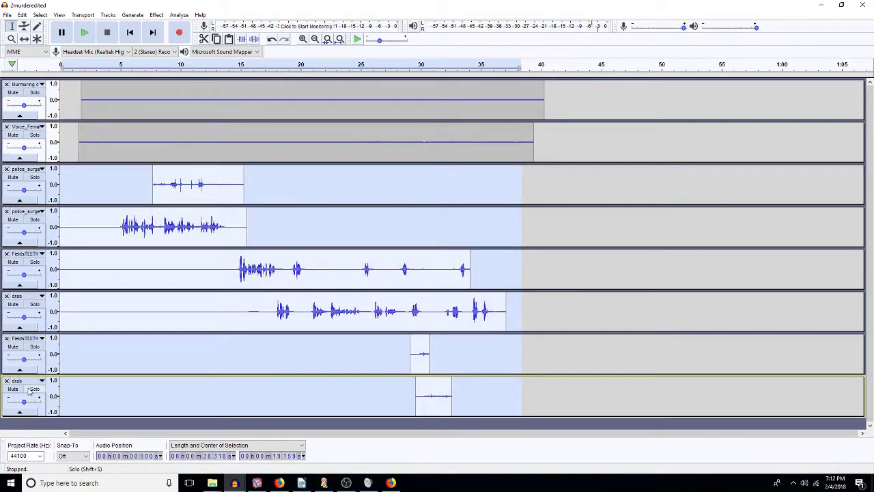
key(ctrl+shift+m)
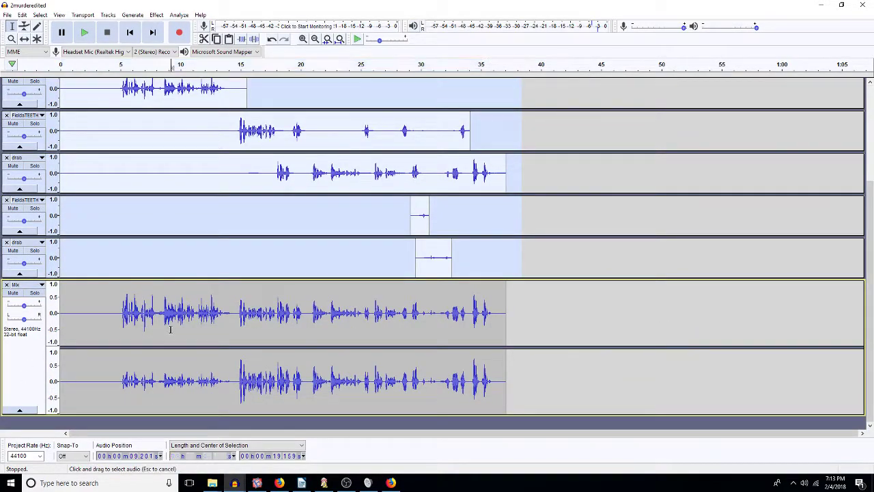
- Amplify the whole Mix track by -25 dB
double_click(170, 330)
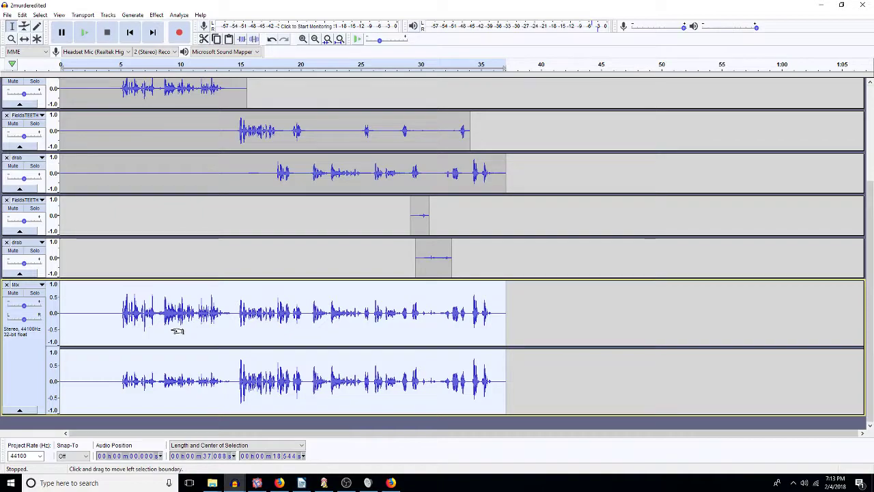
key(ctrl+r)
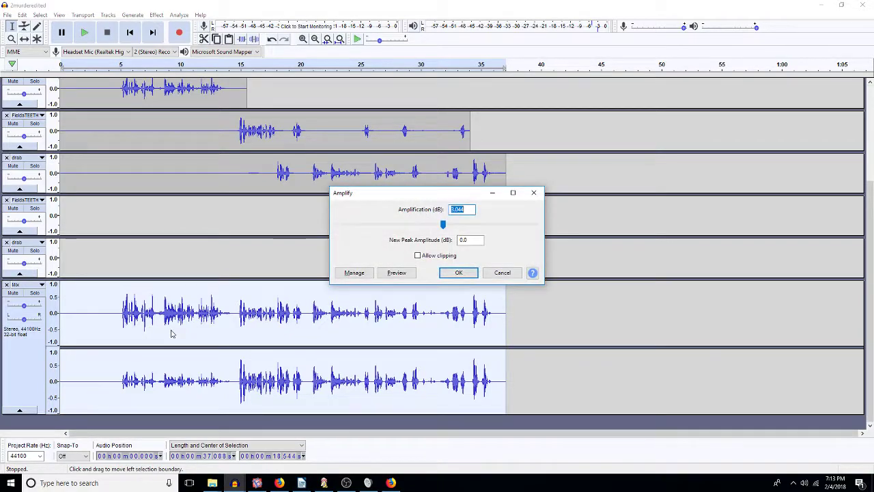
text(-25)
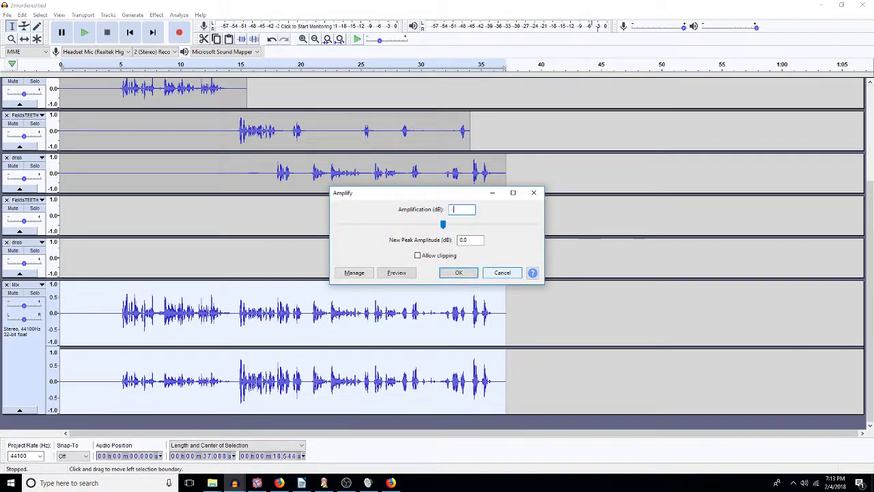
click(475, 273)
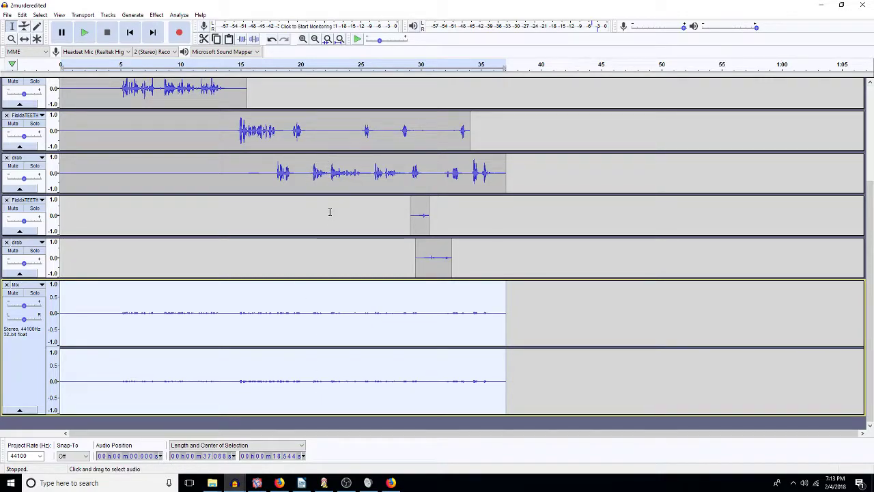
key(ctrl+r)
key(Escape)
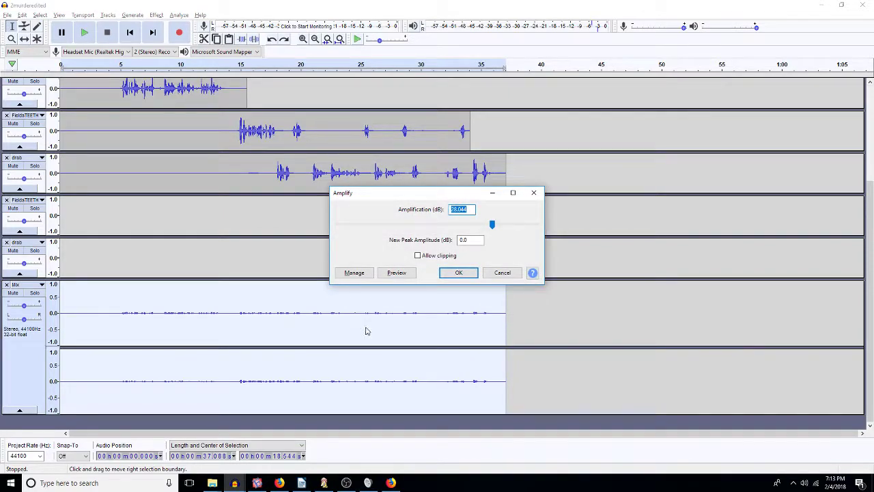
click(493, 274)
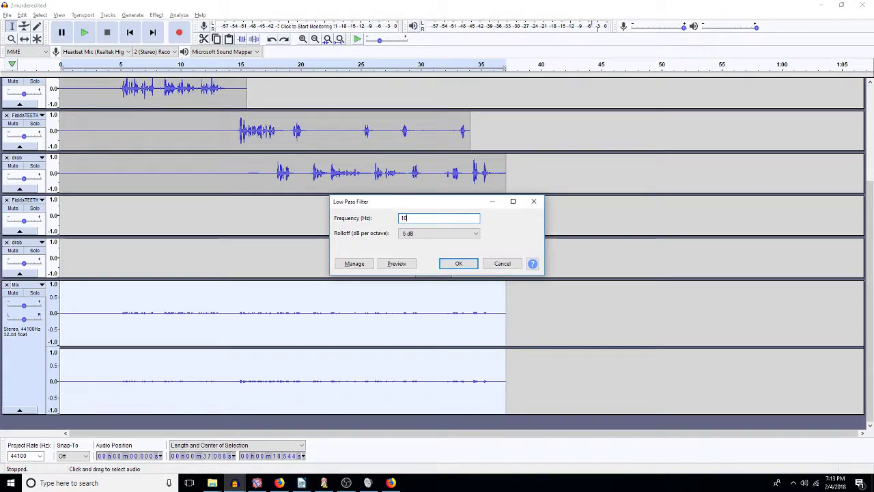
- Apply a Low Pass Filter with 6 dB rolloff to the Mix track and listen to the scene from the start
key(Return)
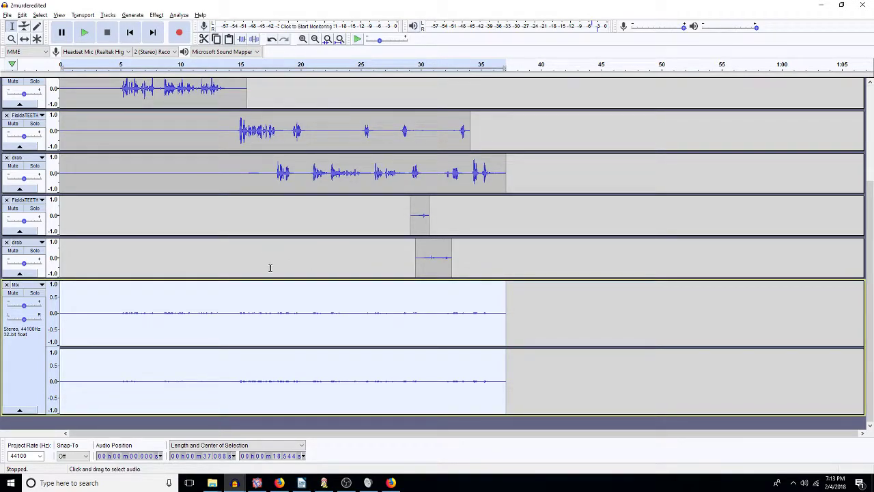
key(space)
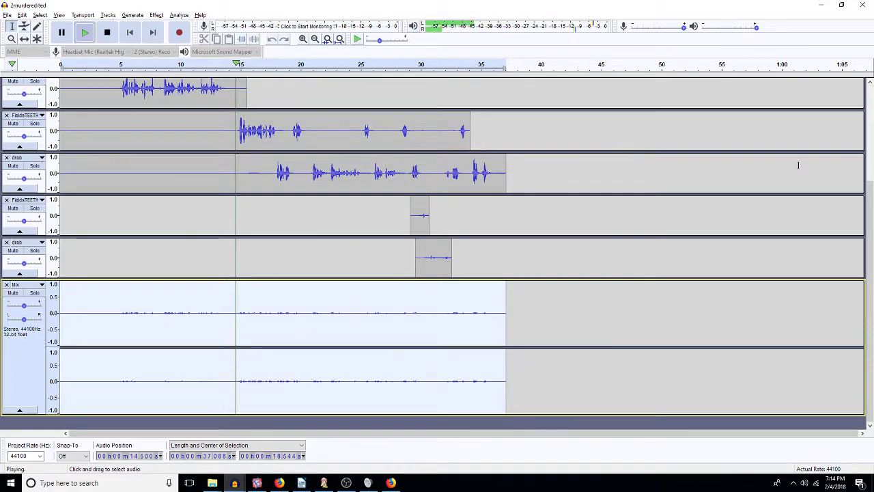
click(871, 101)
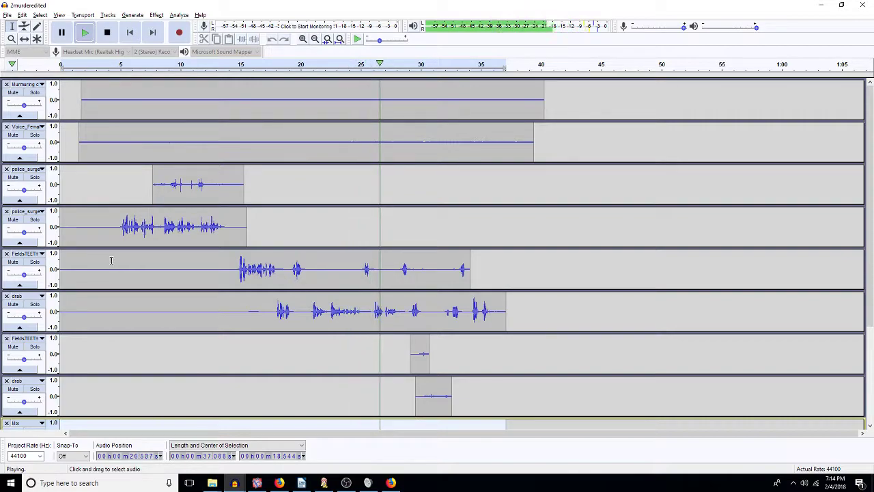
- Lower the level of the upper police_surge effects clip, about 7.7 to 15.2 s, with Amplify and listen to it
click(212, 191)
double_click(207, 192)
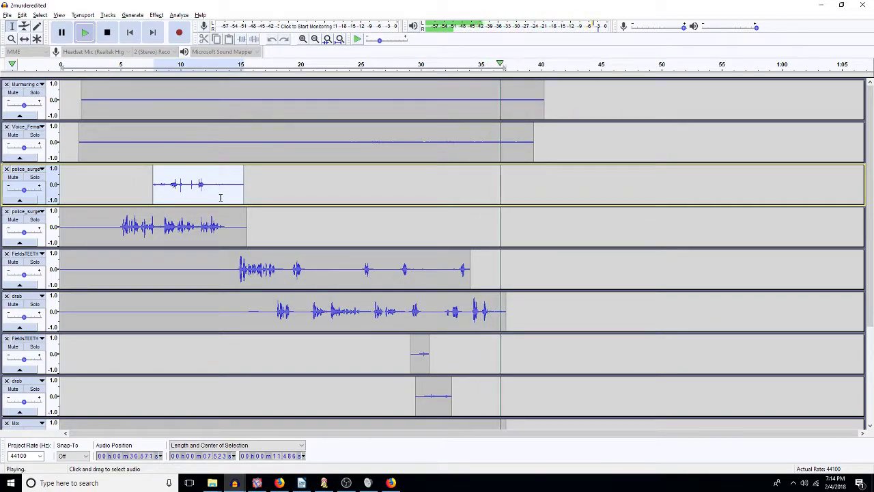
key(space)
key(space)
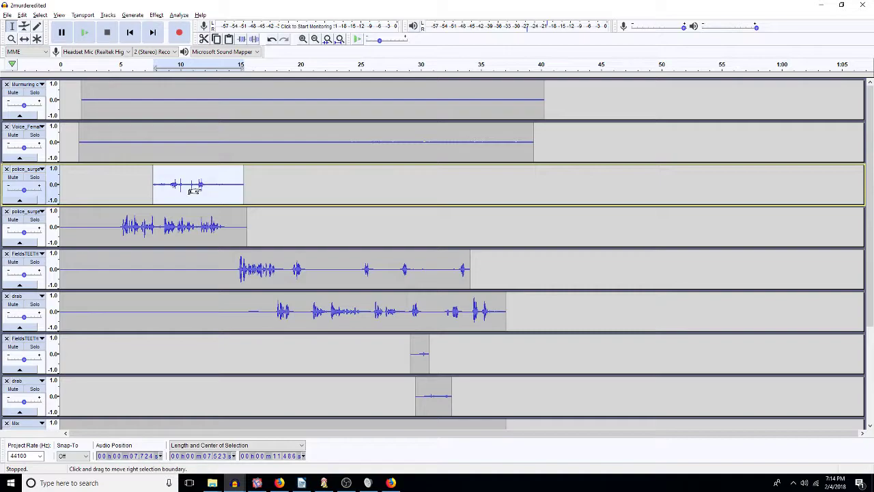
key(ctrl+r)
key(Return)
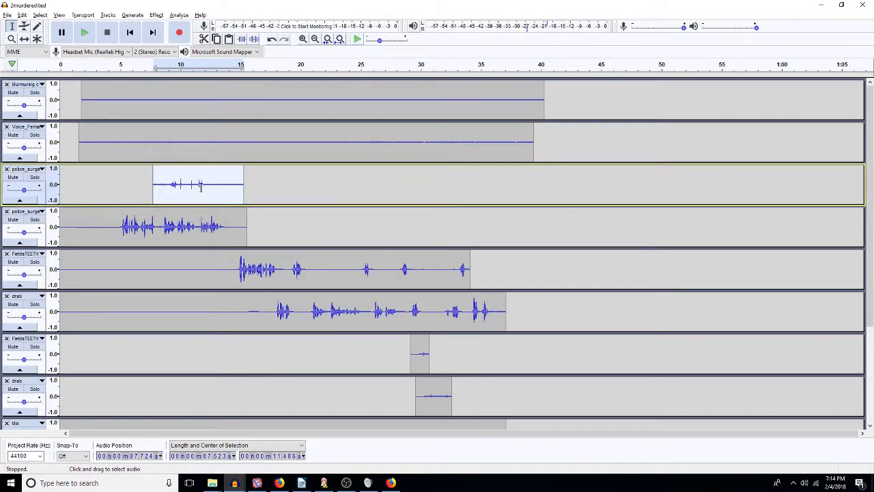
key(space)
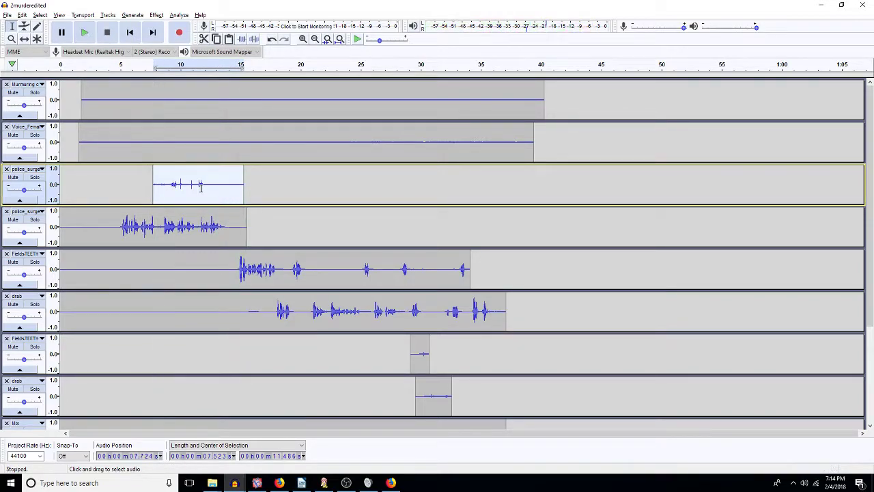
- Enlarge the upper police_surge track, check its quiet tail from about 12.2 to 15.2 s, and listen from about 7.2 s
drag(255, 205, 258, 222)
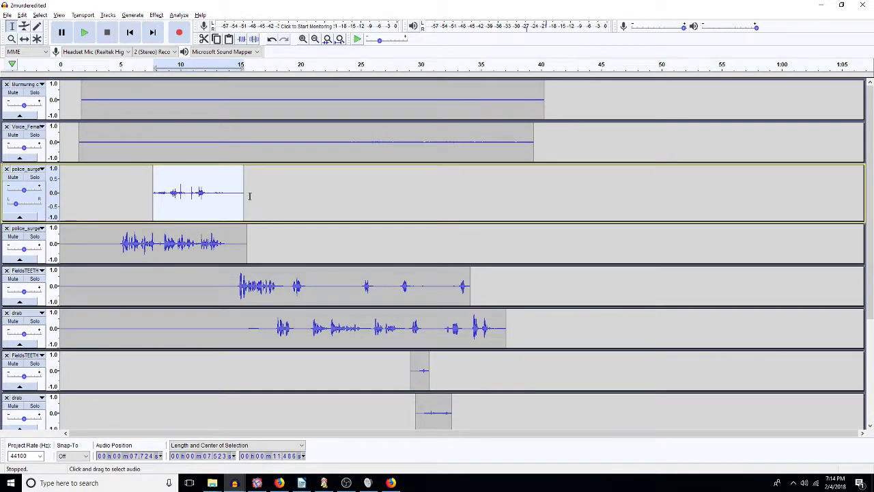
click(239, 205)
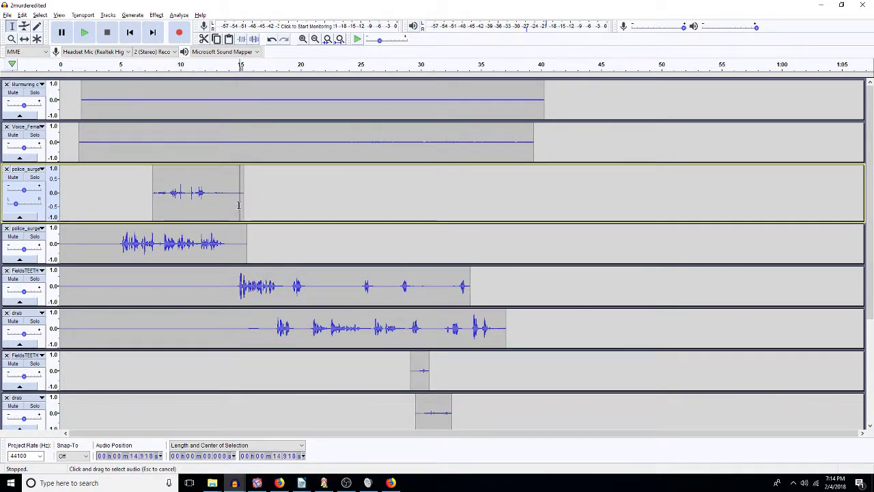
drag(232, 207, 205, 207)
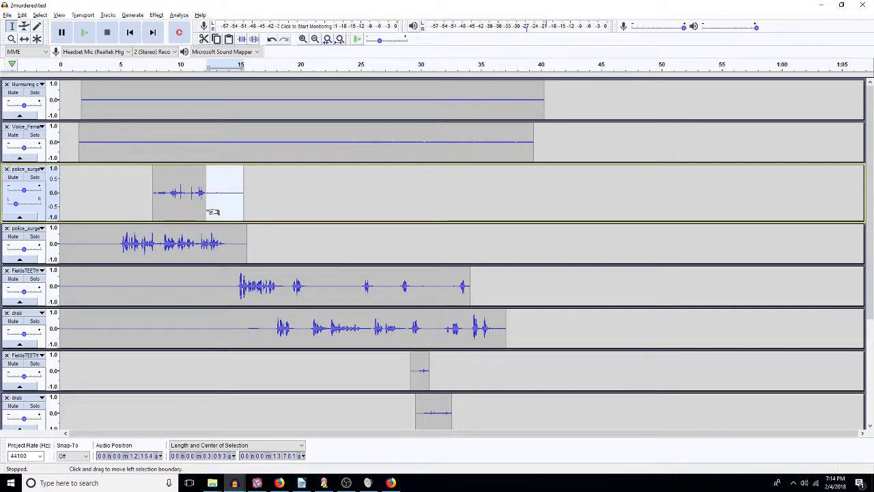
click(145, 208)
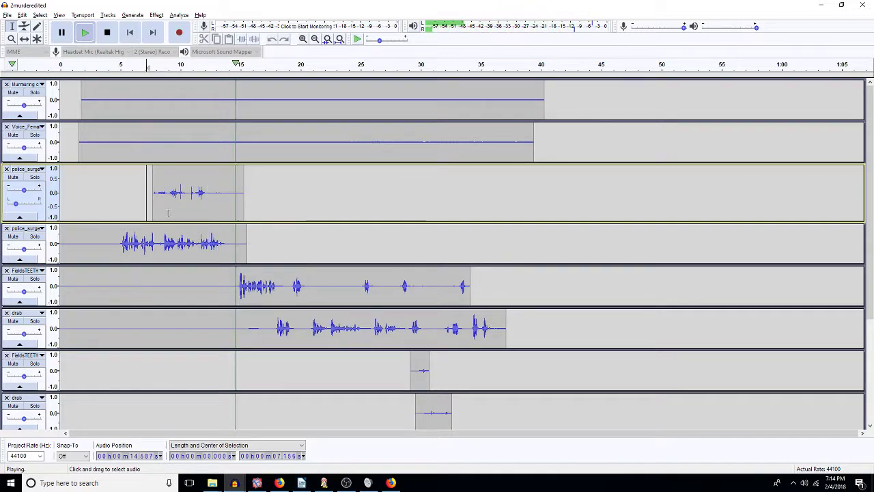
click(221, 200)
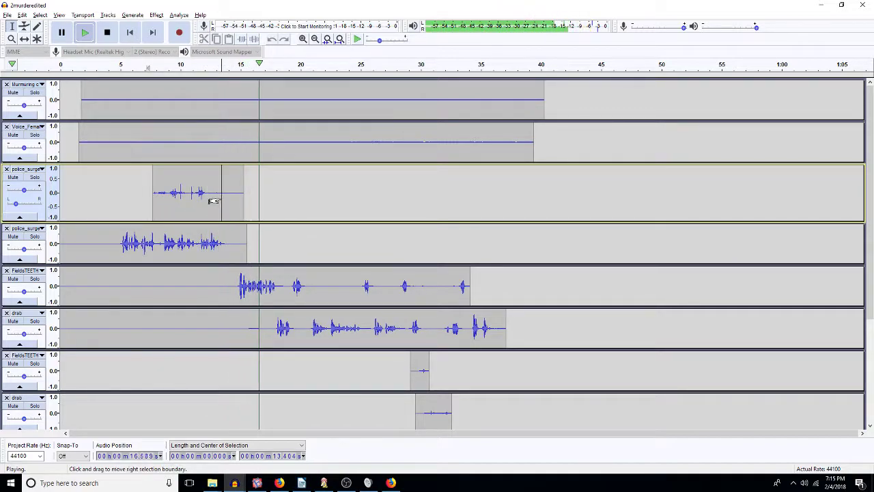
key(space)
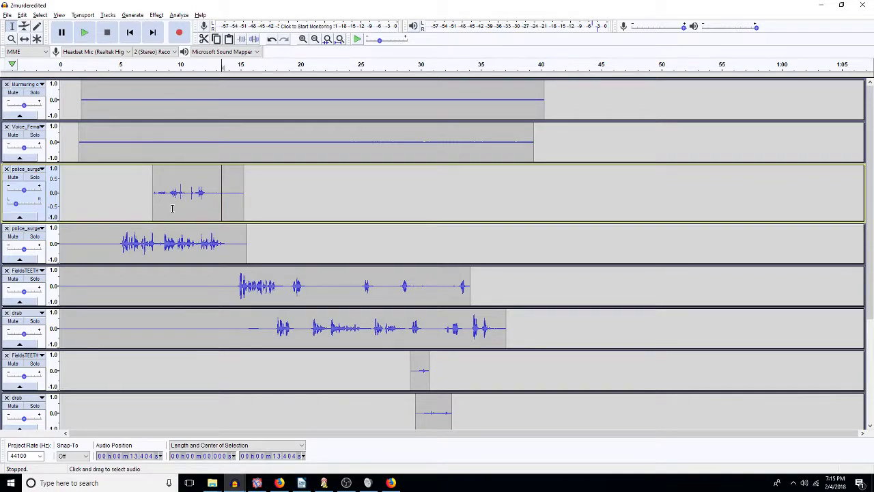
scroll(253, 222, down, 3)
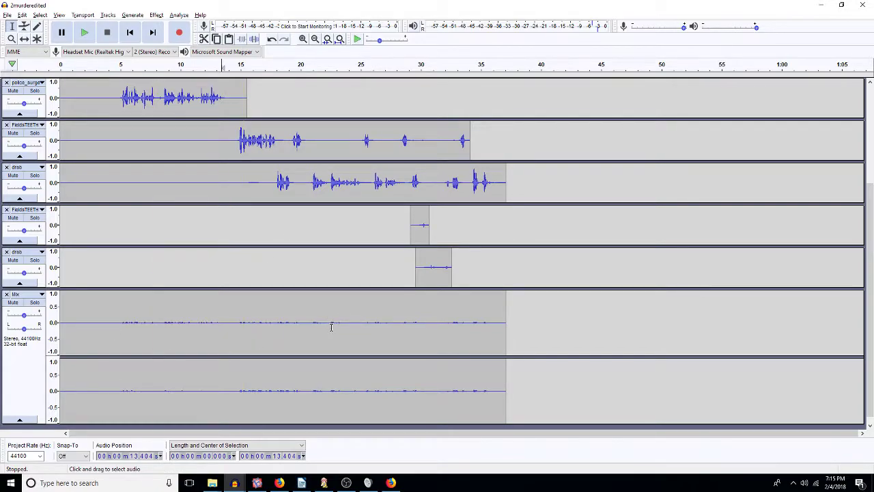
- Finish listening to the scene, then mix all its tracks down to one stereo track and copy the result
scroll(331, 327, up, 2)
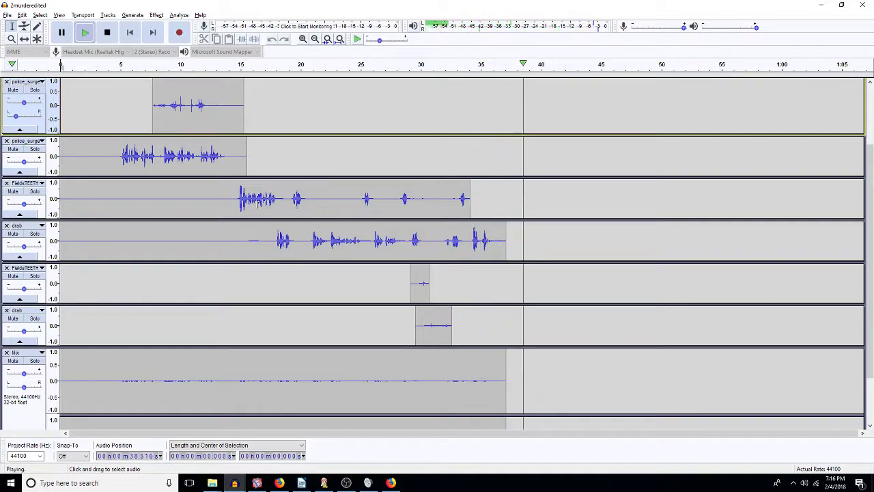
key(space)
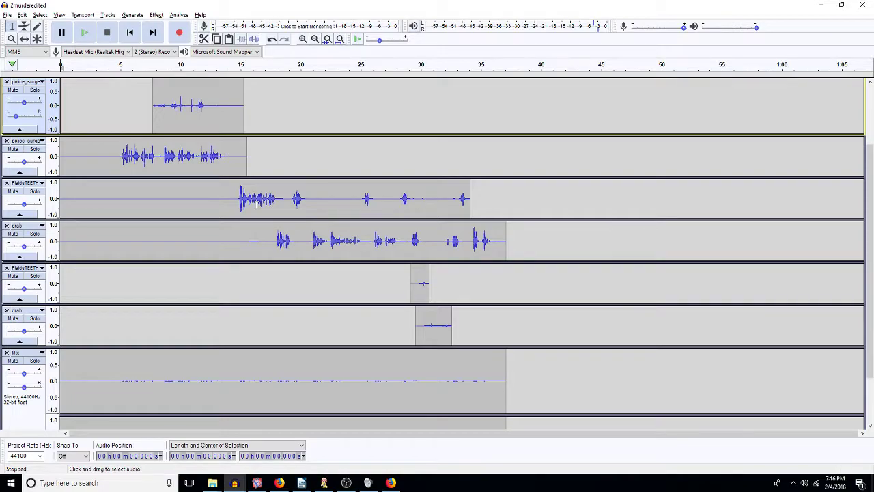
key(ctrl+a)
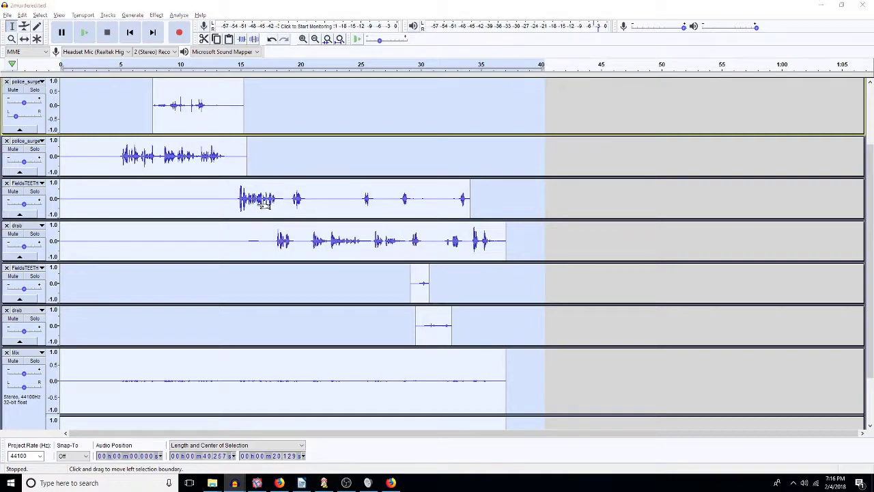
key(ctrl+a)
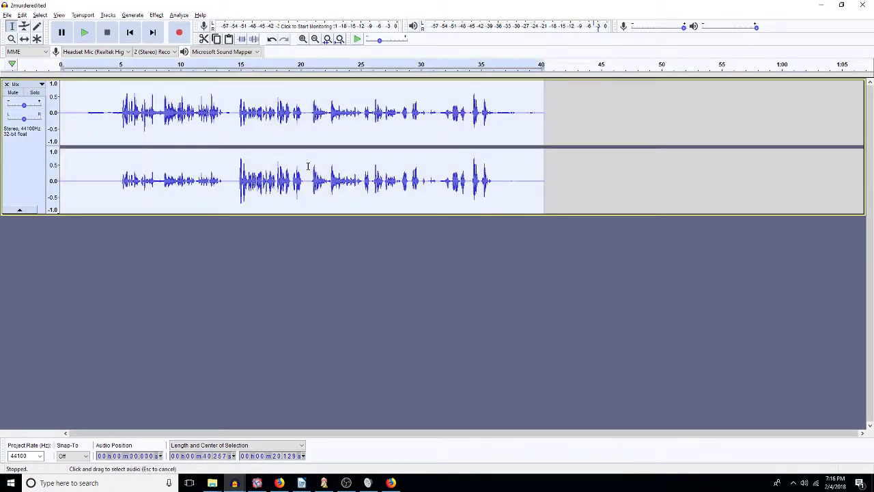
key(ctrl+z)
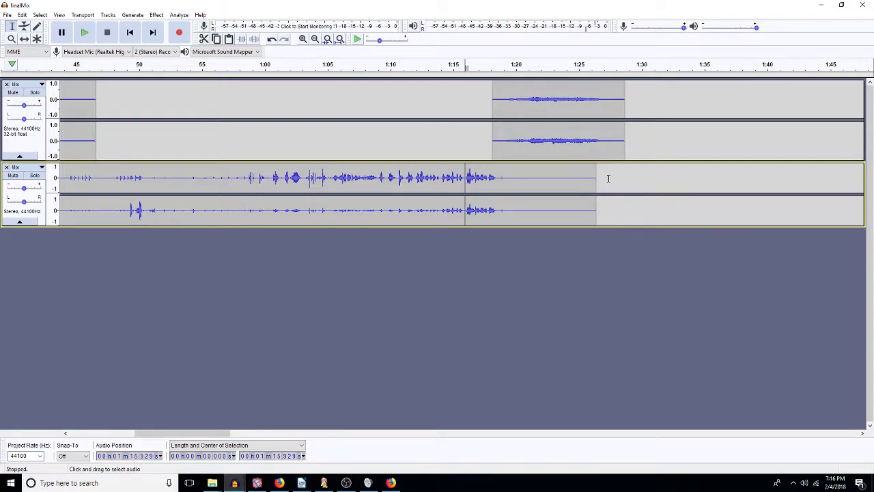
- Switch to the finalMix project, paste the mixed scene at about 1:28 and move it from the second track onto its own track
click(615, 181)
key(shift+k)
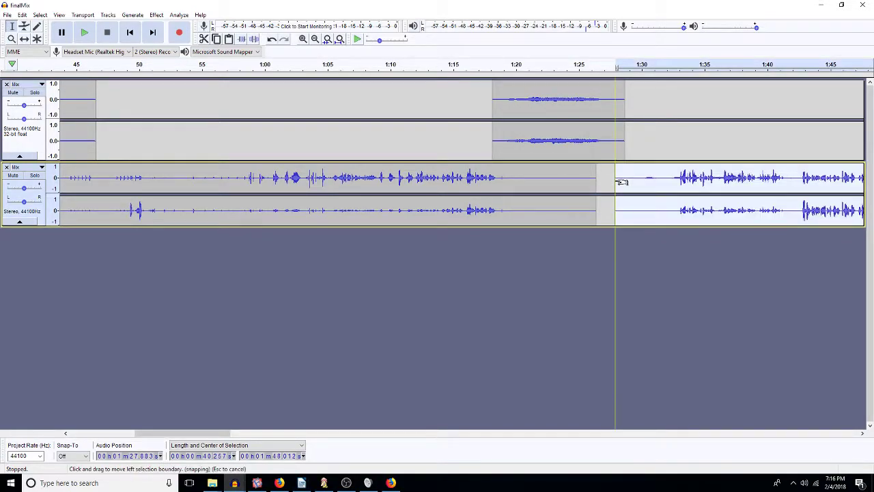
key(ctrl+d)
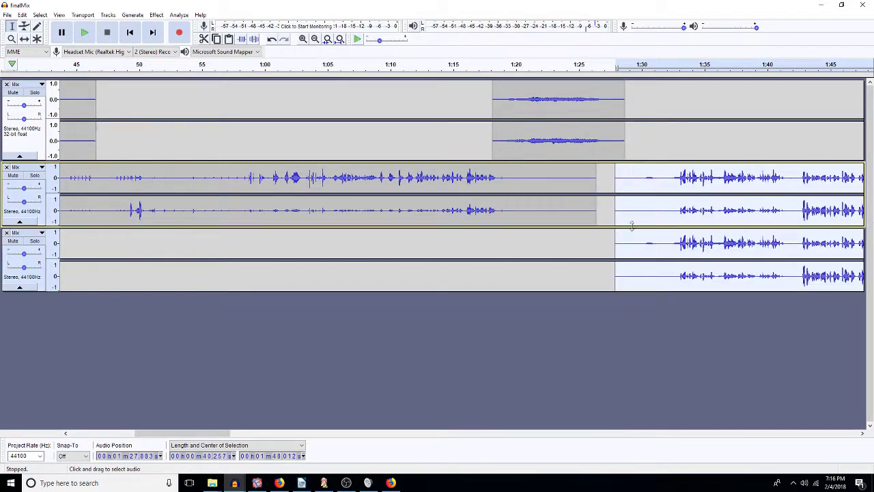
key(Delete)
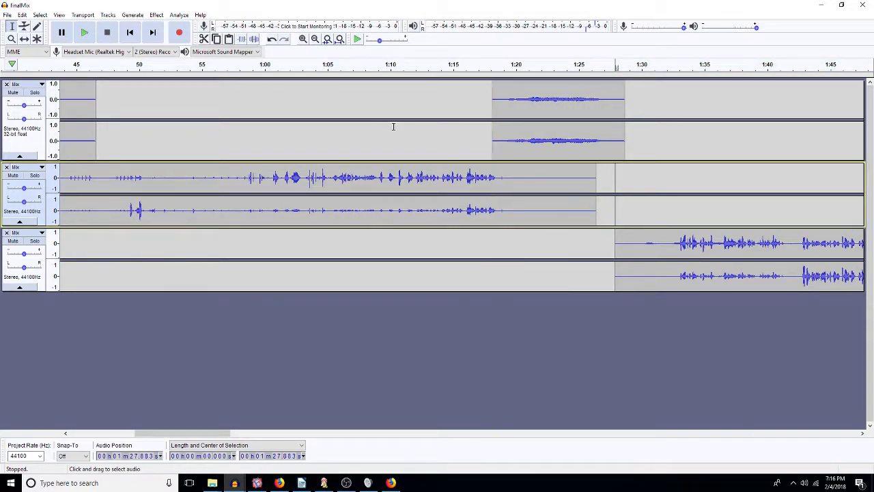
- Trim the second track's clip to end at about 1:23 and select its final 4 seconds
click(314, 39)
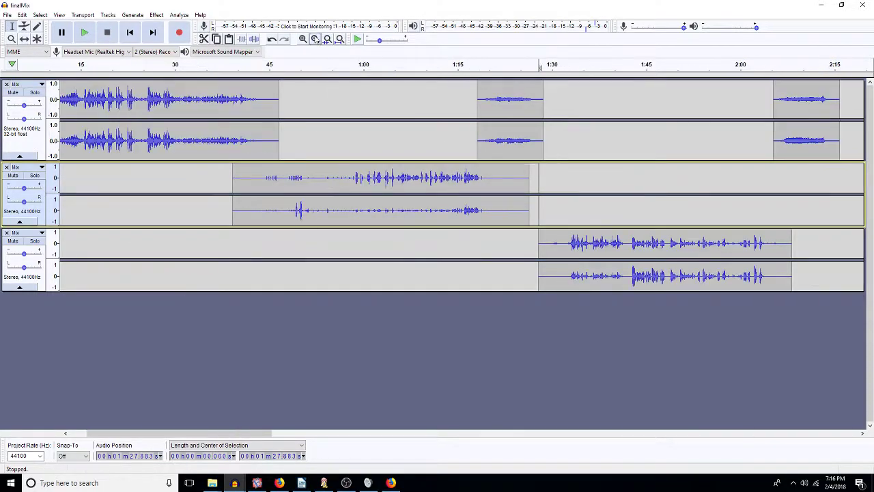
drag(509, 176, 530, 185)
key(Delete)
drag(482, 179, 504, 198)
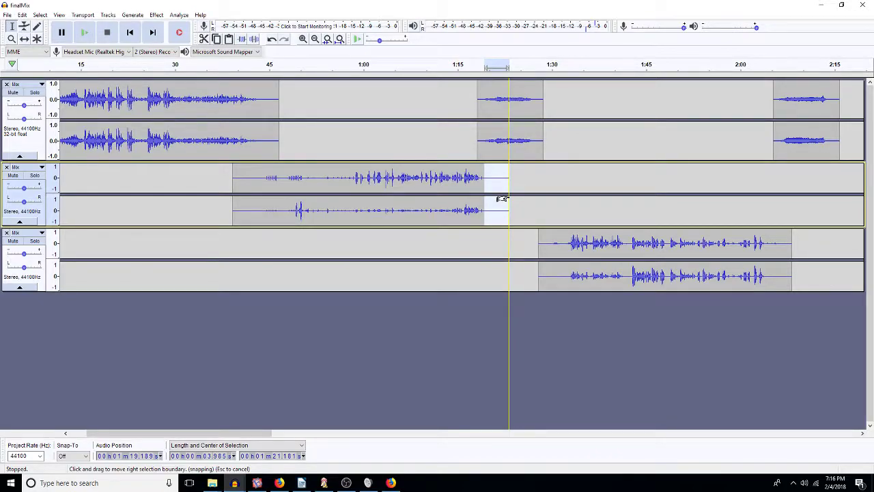
drag(502, 198, 505, 199)
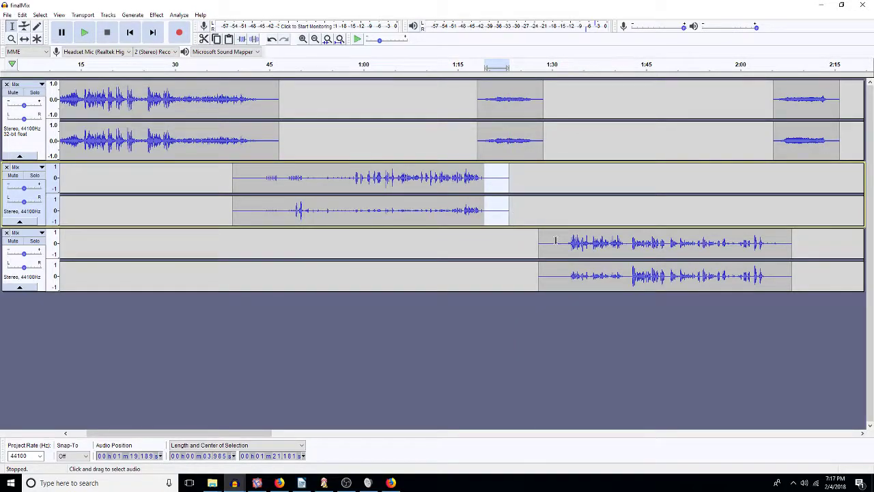
- Select the pasted clip's opening 4.3 seconds and shift the clip so it starts where the second track's clip ends, about 1:23
drag(559, 240, 545, 252)
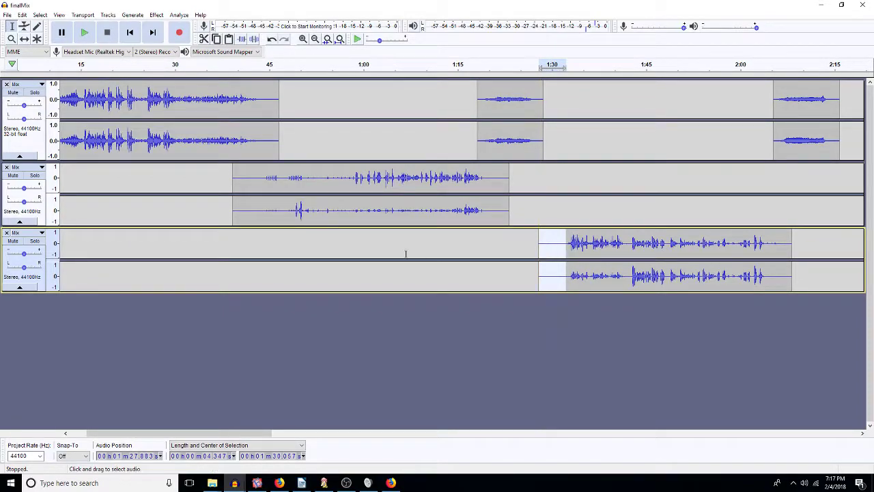
click(24, 40)
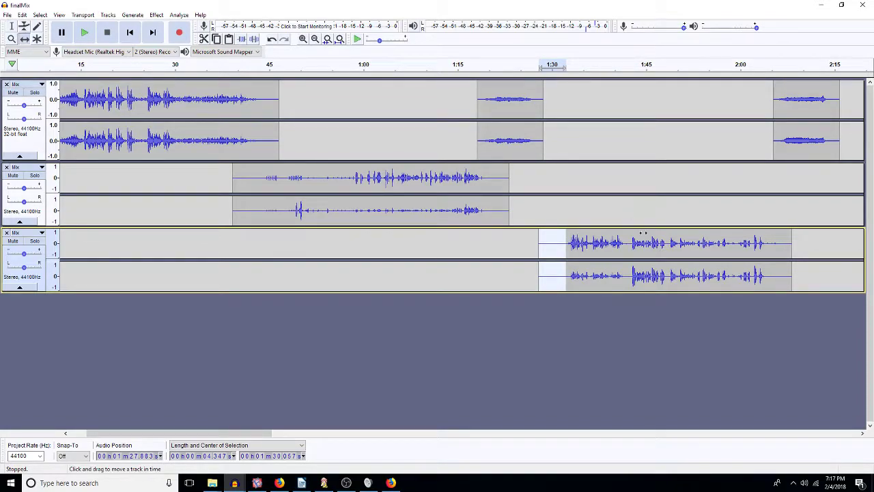
drag(601, 252, 572, 243)
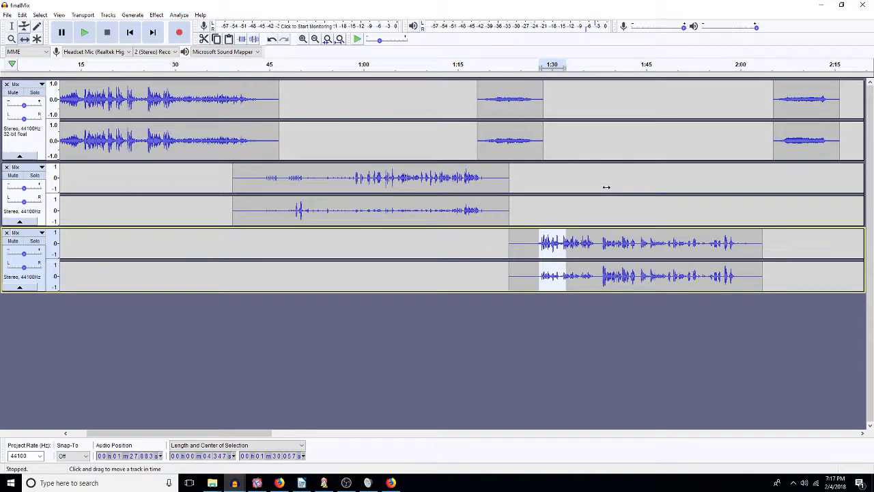
- Shift the short music clip in the top track near 2:05 earlier so it starts at about 1:59
key(F1)
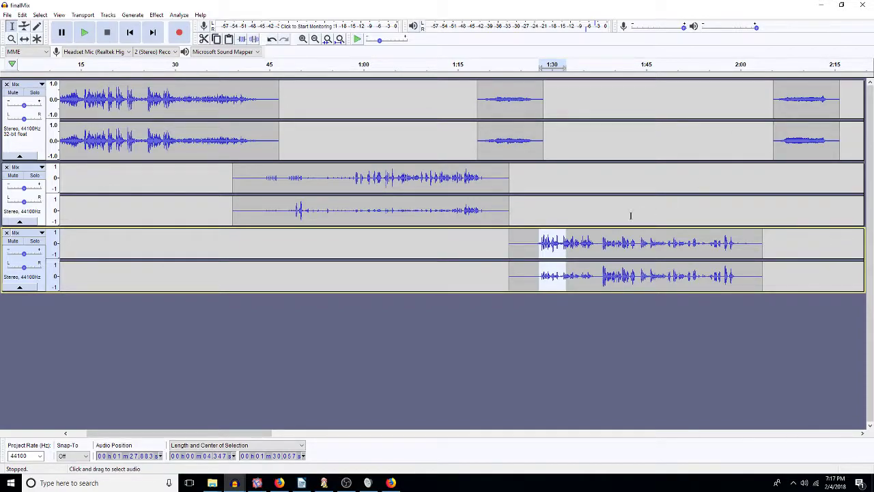
click(673, 144)
key(F5)
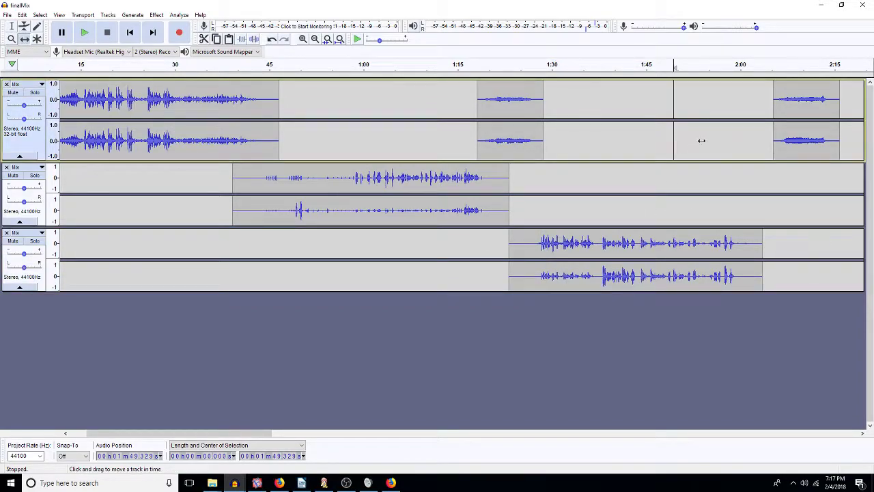
drag(788, 139, 749, 148)
- Listen to the assembled mix from about 1:14 through the music clip after the pasted scene
click(12, 27)
click(454, 137)
key(space)
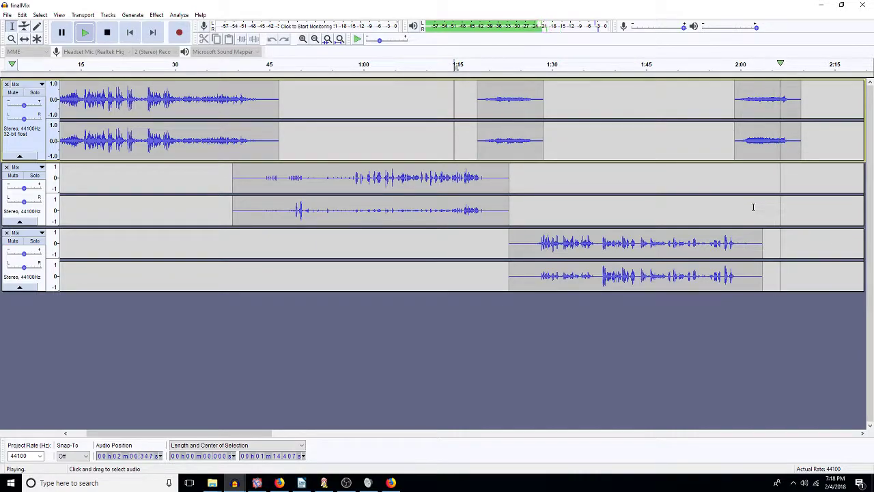
key(space)
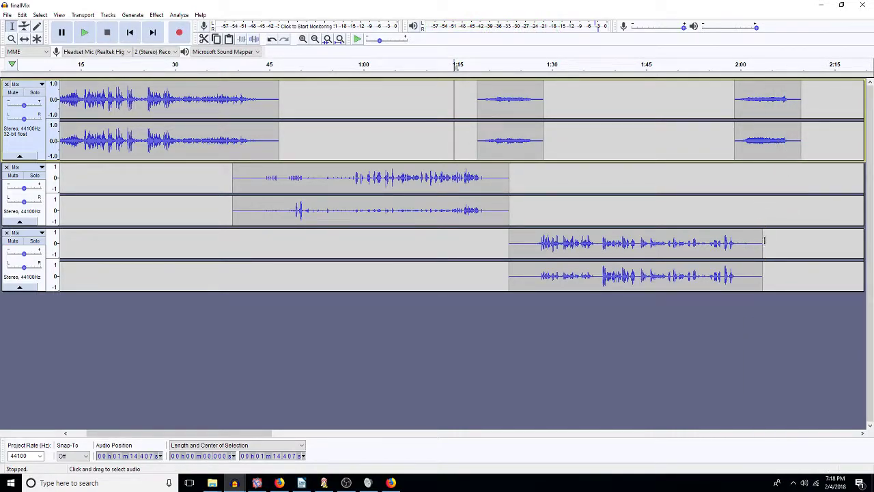
- Select the pasted scene's quiet tail from about 1:59 to 2:04, then show the whole finalMix timeline
drag(763, 246, 733, 258)
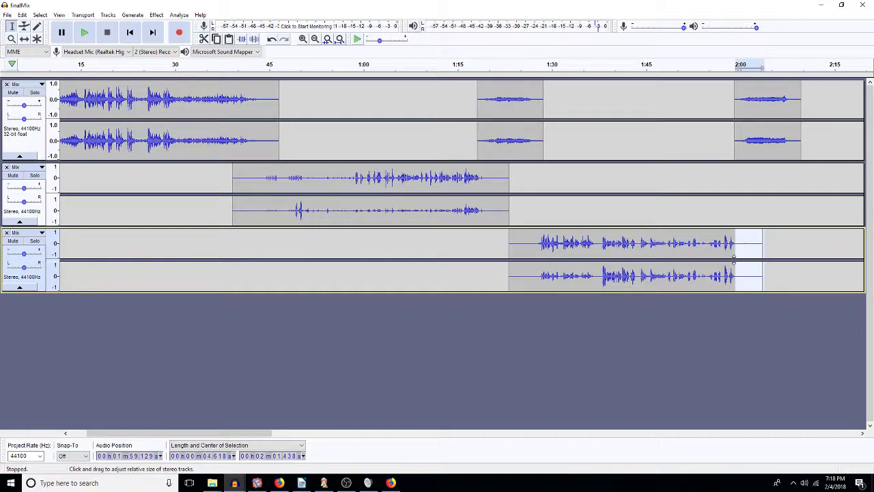
click(710, 176)
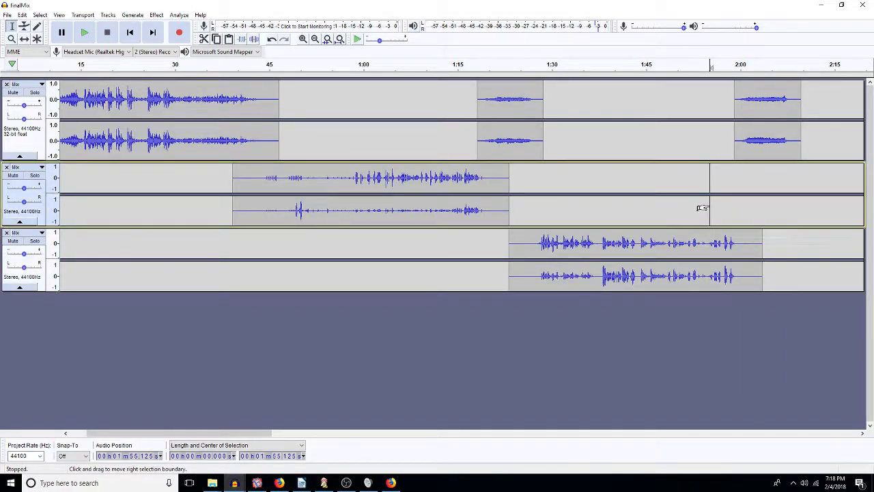
key(ctrl+3)
key(ctrl+3)
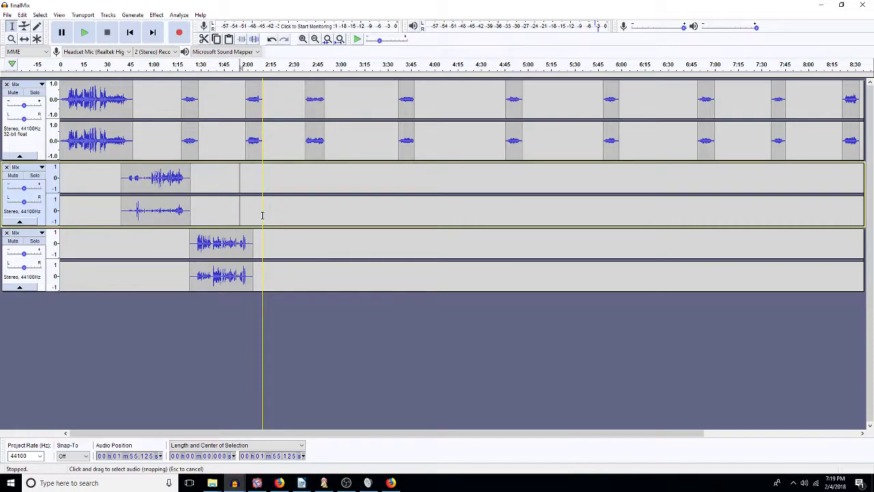
- Open the full mix project from the 1finals folder of the Teeth_Epsode 3 directory
click(7, 15)
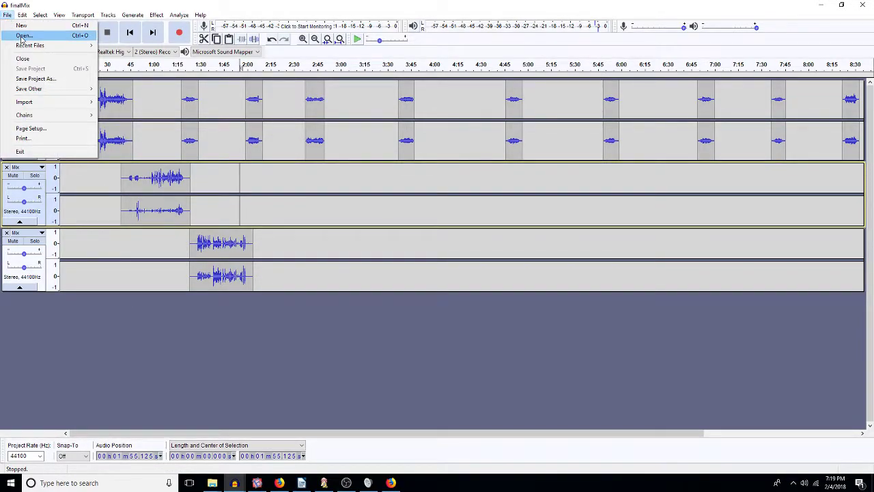
click(19, 36)
click(187, 43)
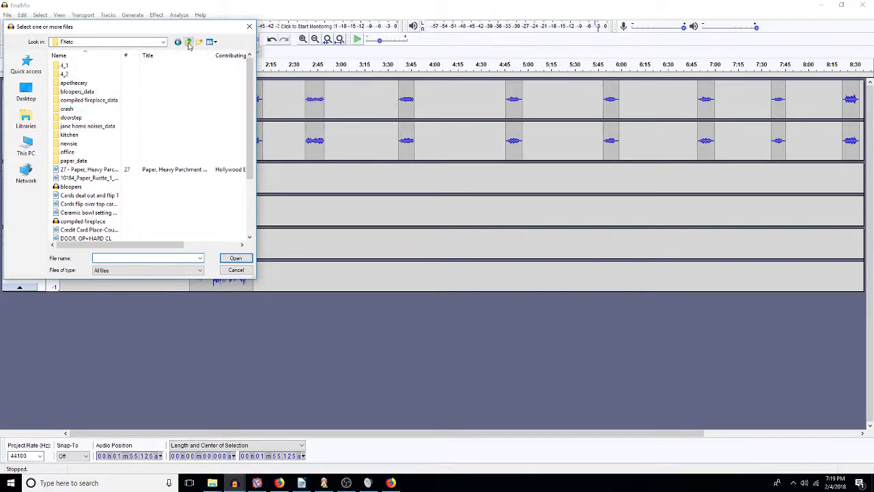
click(189, 43)
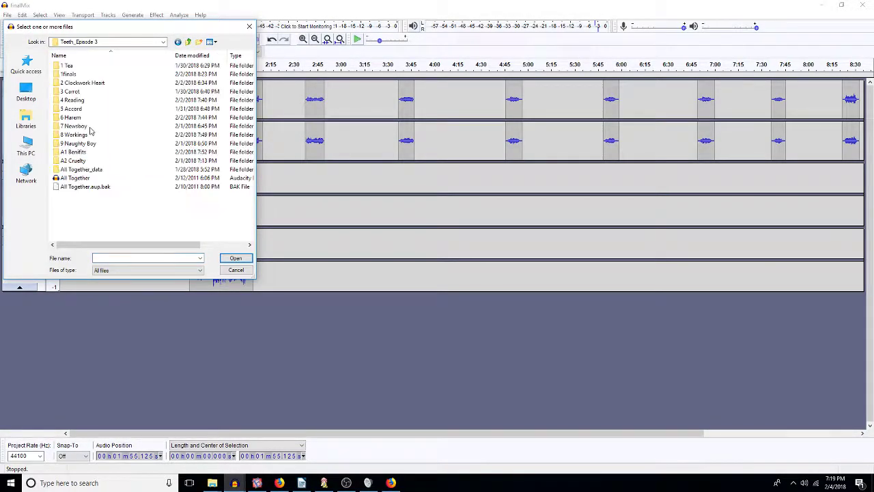
double_click(71, 73)
double_click(71, 75)
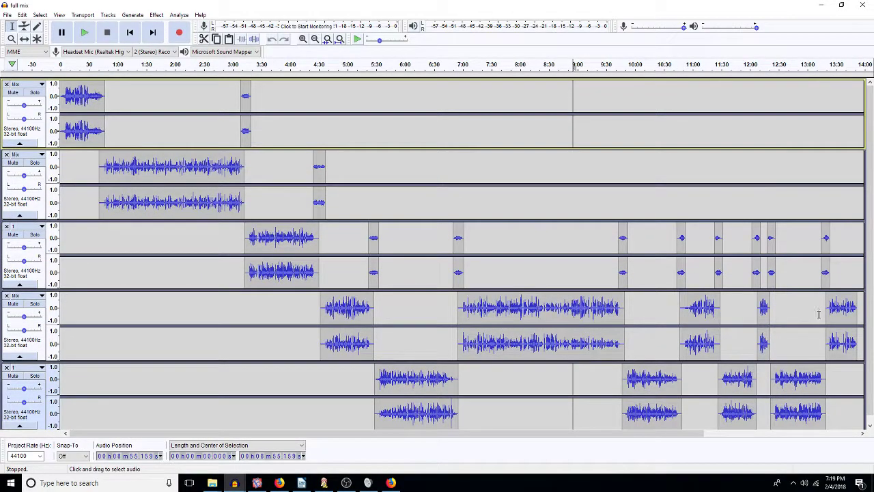
- Listen to the full mix from about 13:12, check the end of its timeline and close the project
click(818, 314)
key(space)
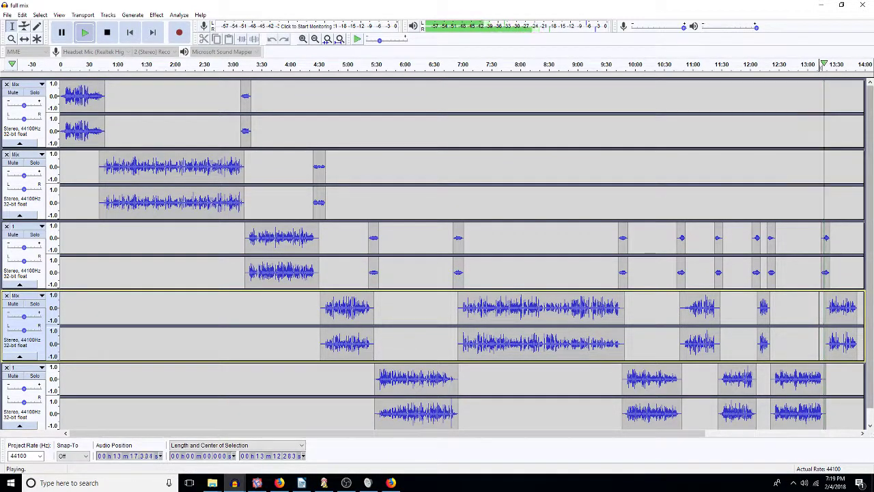
click(848, 432)
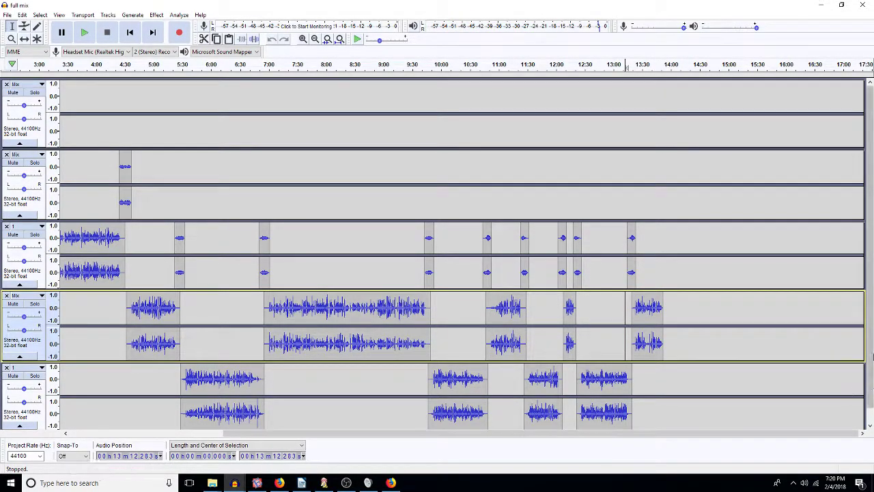
click(863, 7)
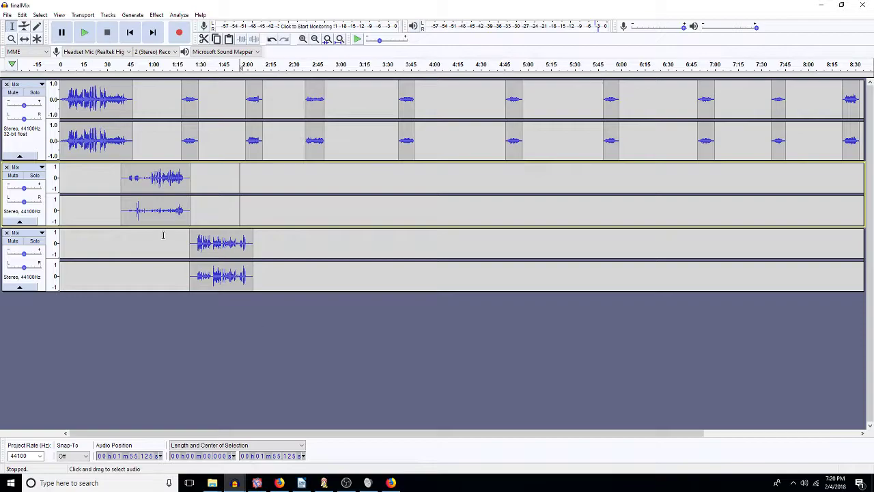
click(251, 208)
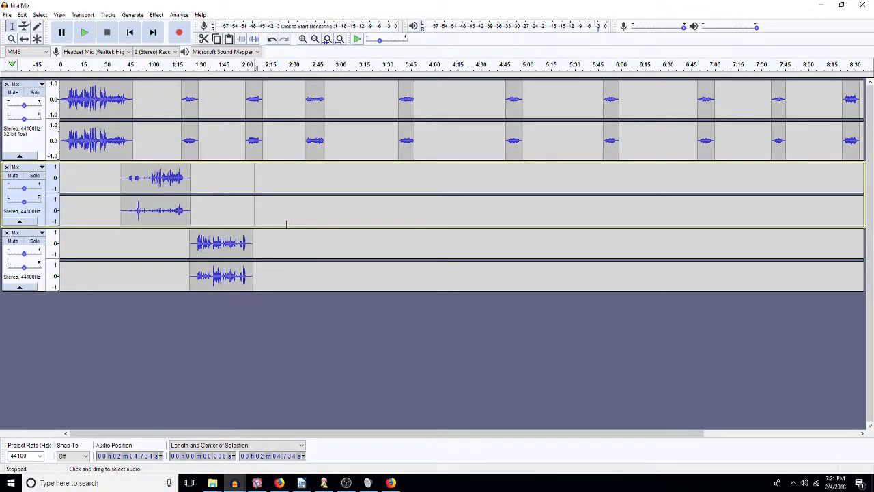
click(252, 217)
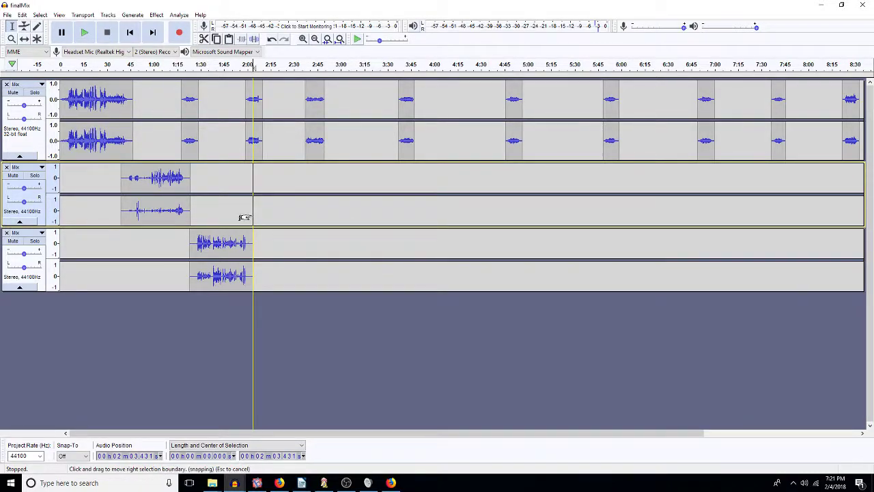
click(315, 244)
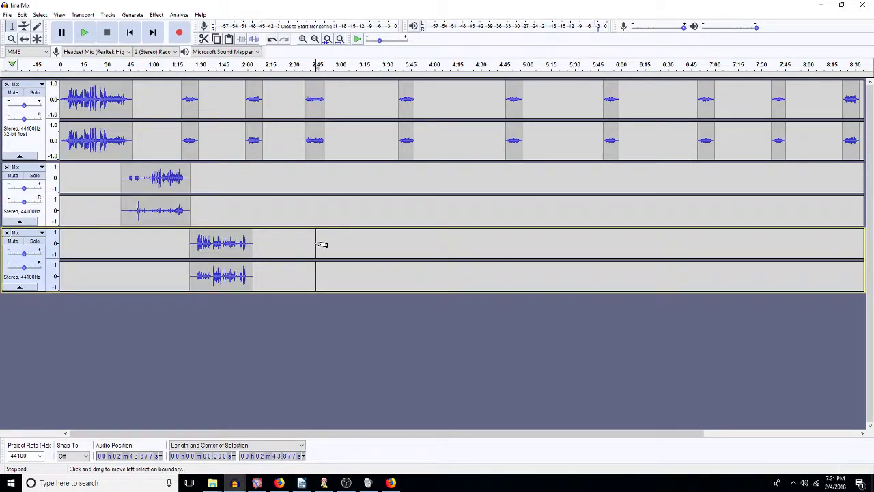